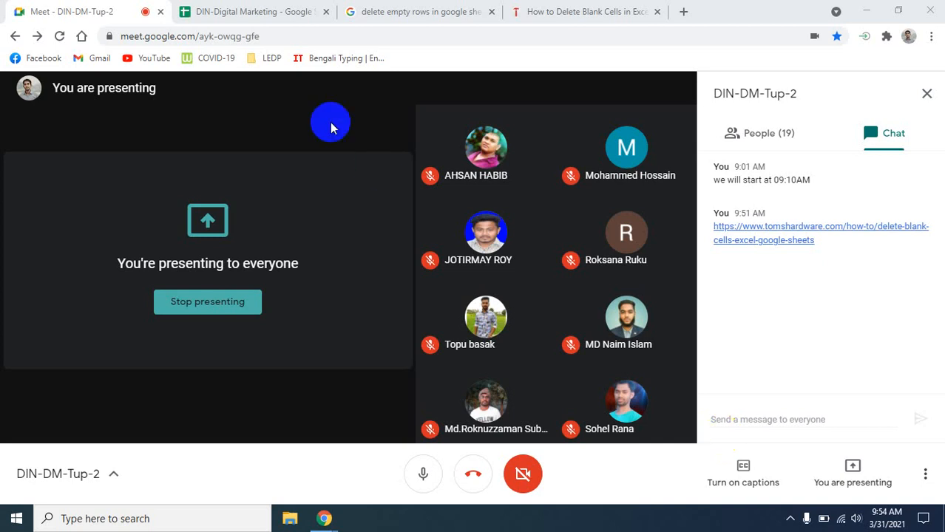
- Replace the blank-cells article with a search for mailchimp and open the official Mailchimp site
{"action": "left_click", "coordinate": [564, 6]}
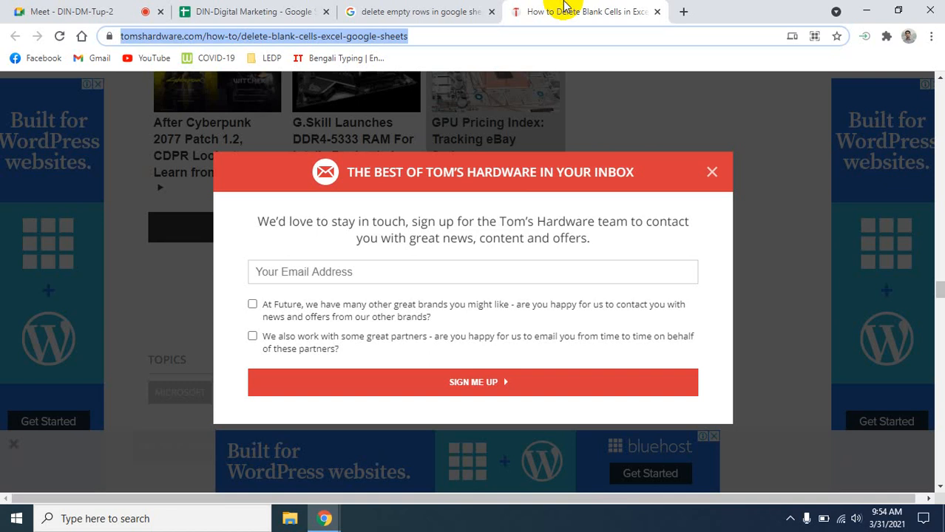
{"action": "left_click", "coordinate": [82, 37]}
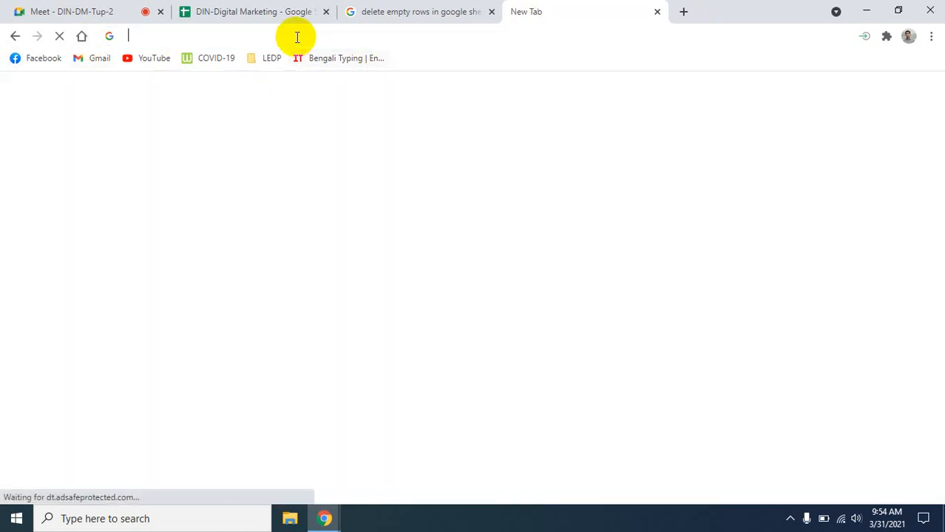
{"action": "left_click", "coordinate": [296, 37]}
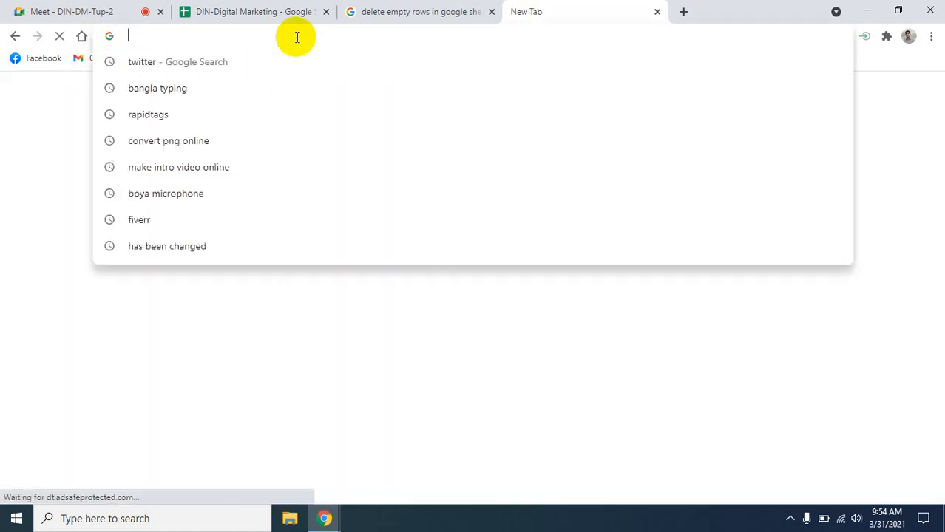
{"action": "type", "text": "ma"}
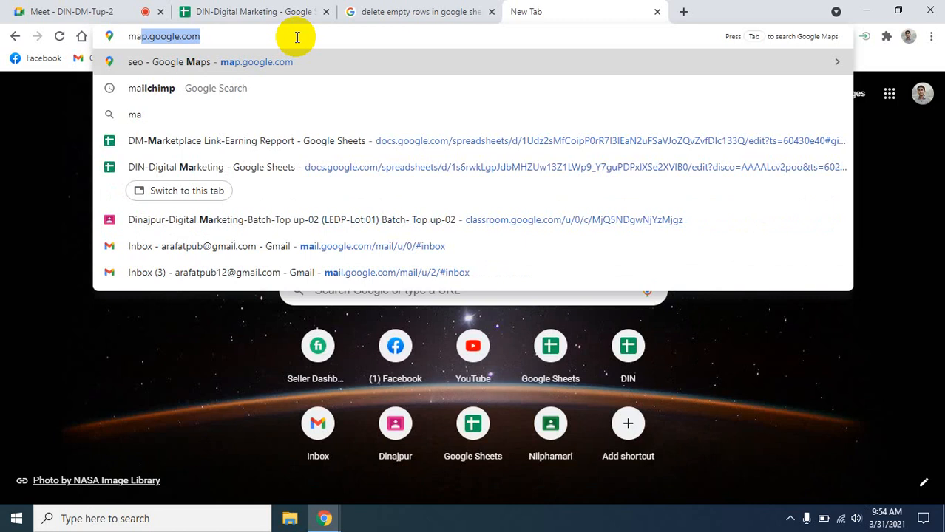
{"action": "type", "text": "il"}
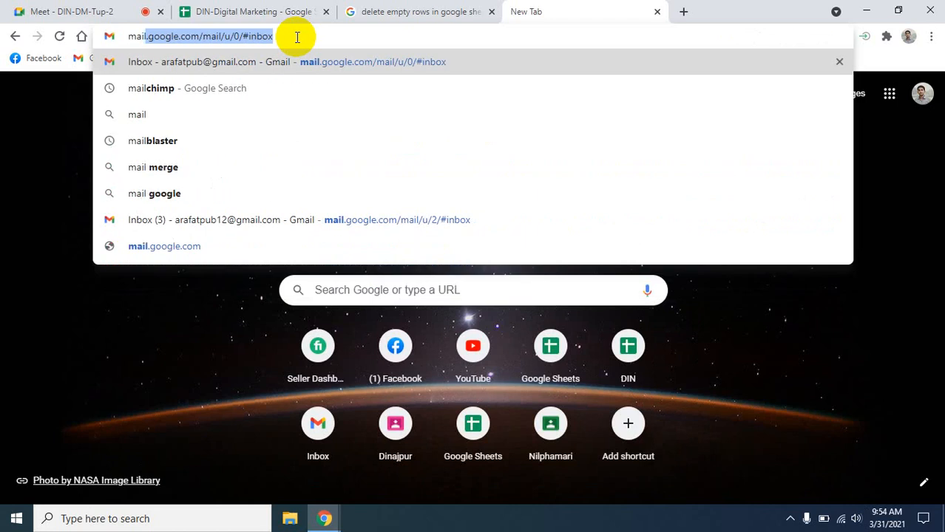
{"action": "key", "text": "Down"}
{"action": "key", "text": "Return"}
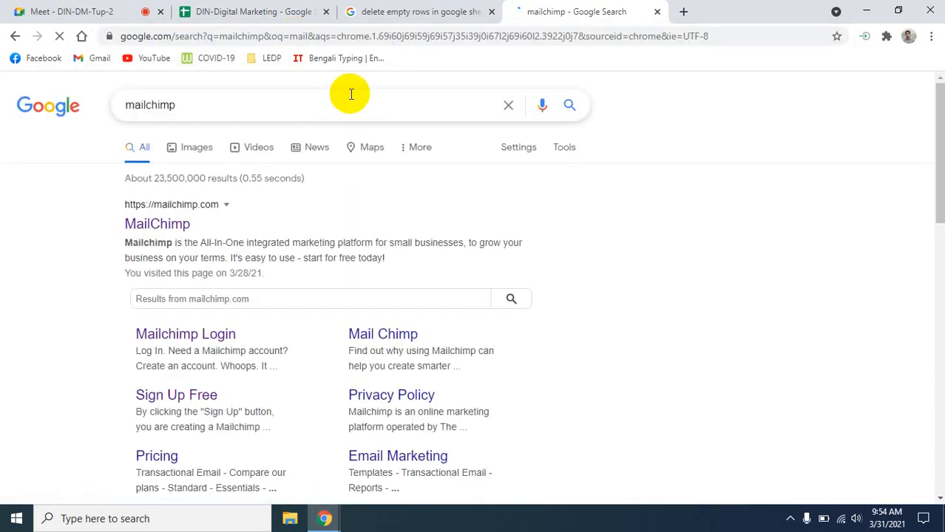
{"action": "left_click", "coordinate": [157, 224]}
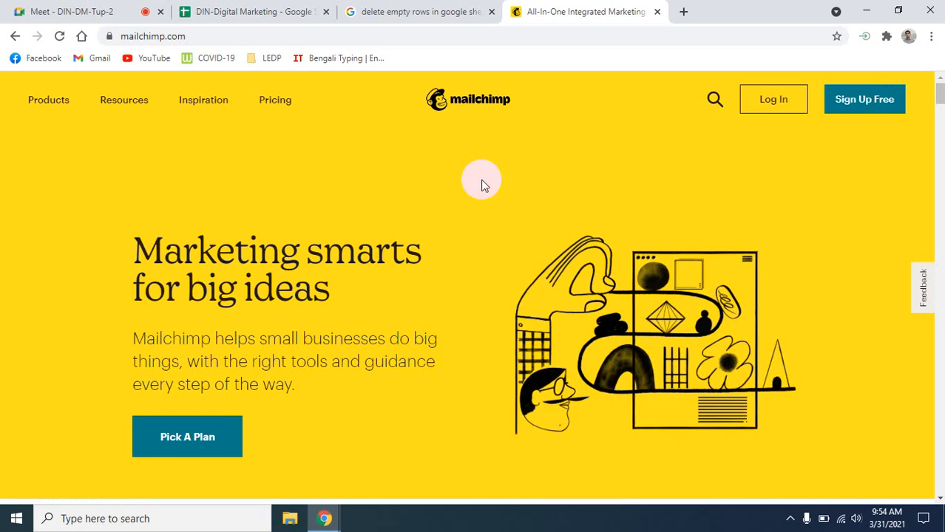
- Return from the video call to the Mailchimp homepage and go to its Log In page
{"action": "left_click", "coordinate": [74, 11]}
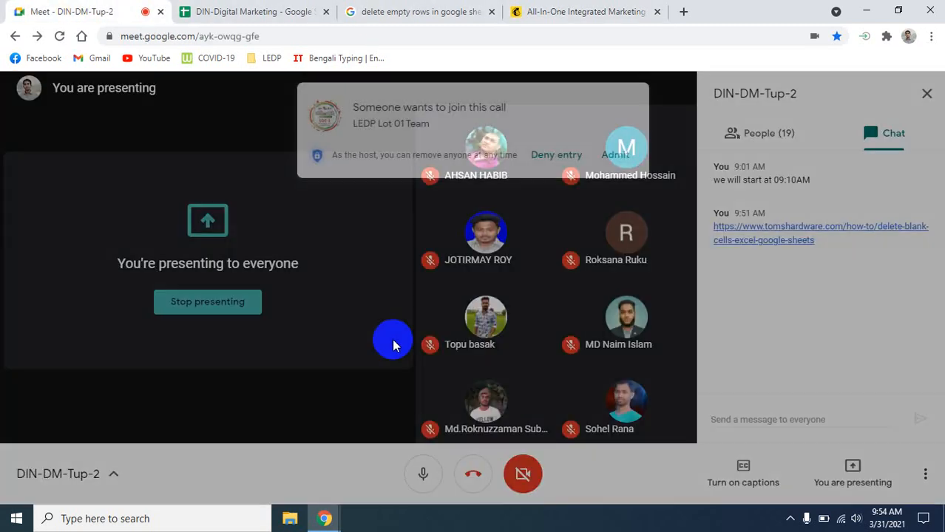
{"action": "left_click", "coordinate": [568, 12]}
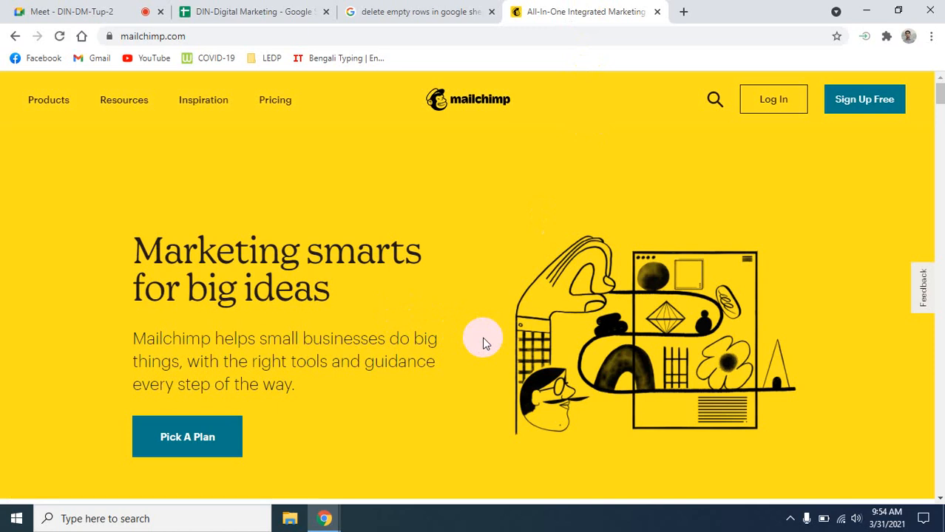
{"action": "left_click", "coordinate": [789, 105]}
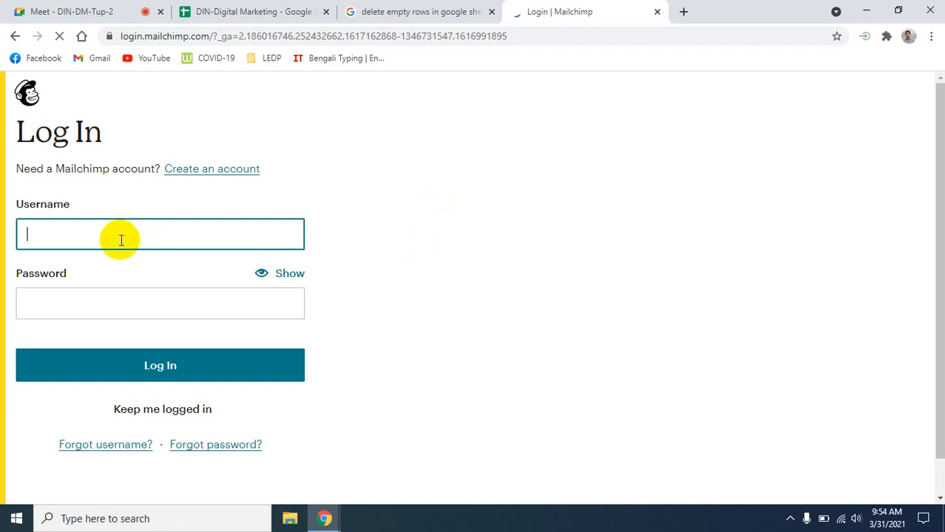
- Log in with the saved username, trimmed of its e-mail domain, and reach the 5-contact dashboard
{"action": "type", "text": "ara"}
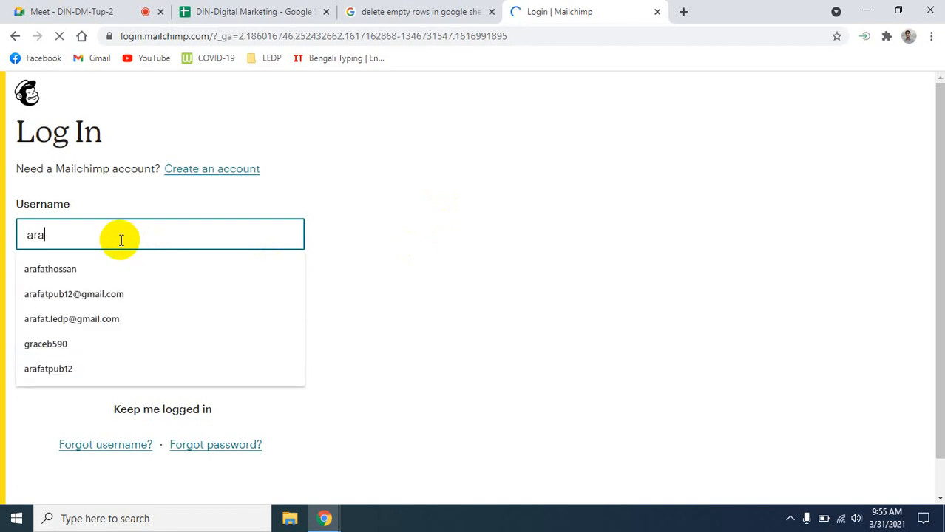
{"action": "type", "text": "fa"}
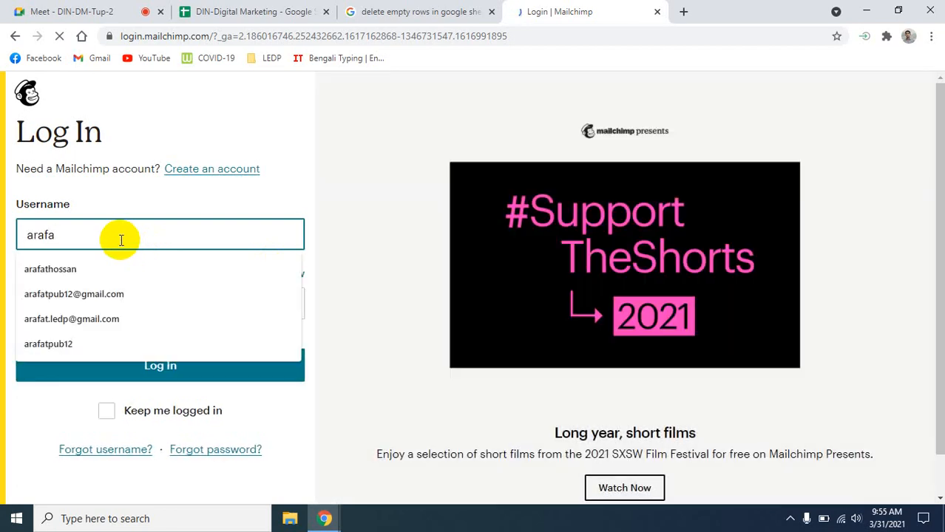
{"action": "key", "text": "Down"}
{"action": "key", "text": "Down"}
{"action": "key", "text": "Return"}
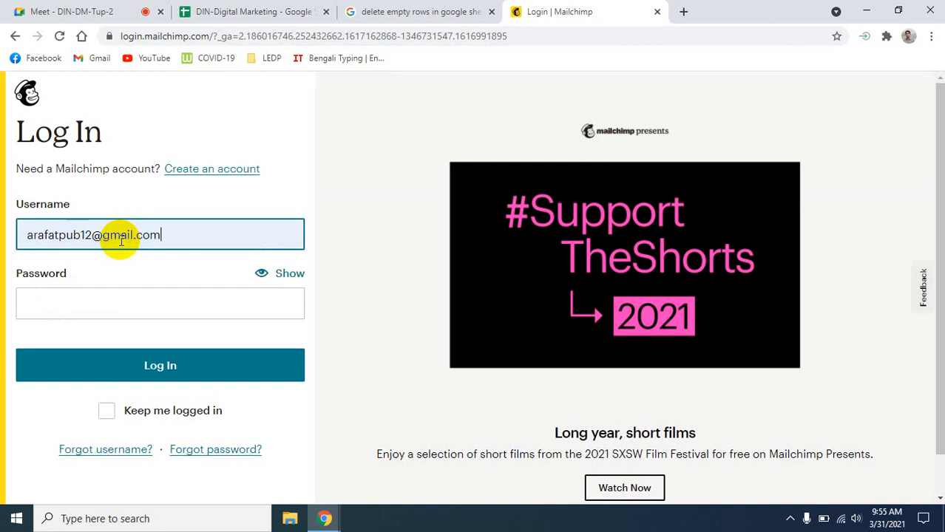
{"action": "left_click_drag", "start_coordinate": [177, 234], "coordinate": [97, 233]}
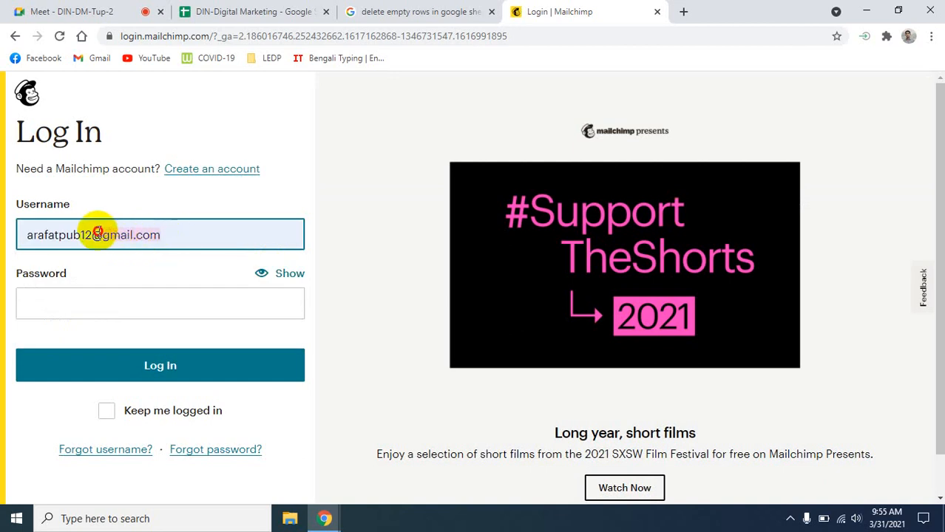
{"action": "key", "text": "BackSpace"}
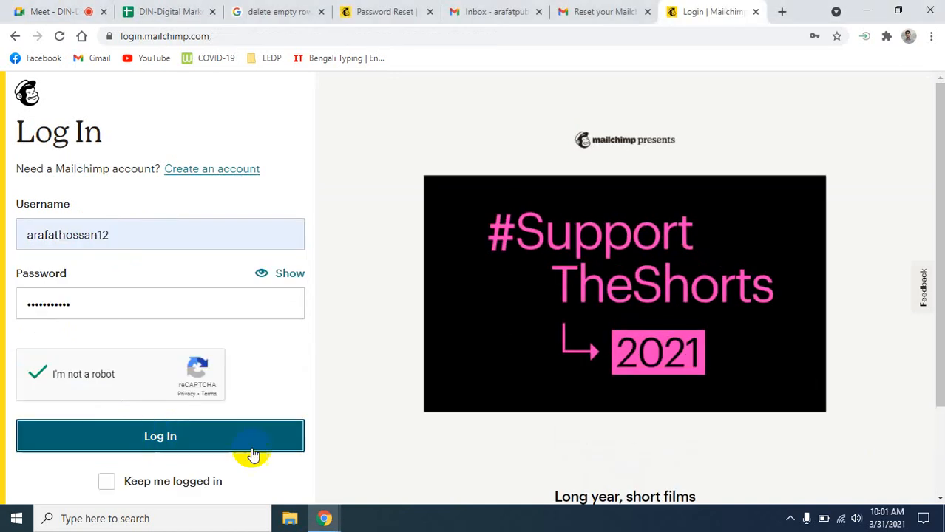
{"action": "left_click", "coordinate": [247, 448]}
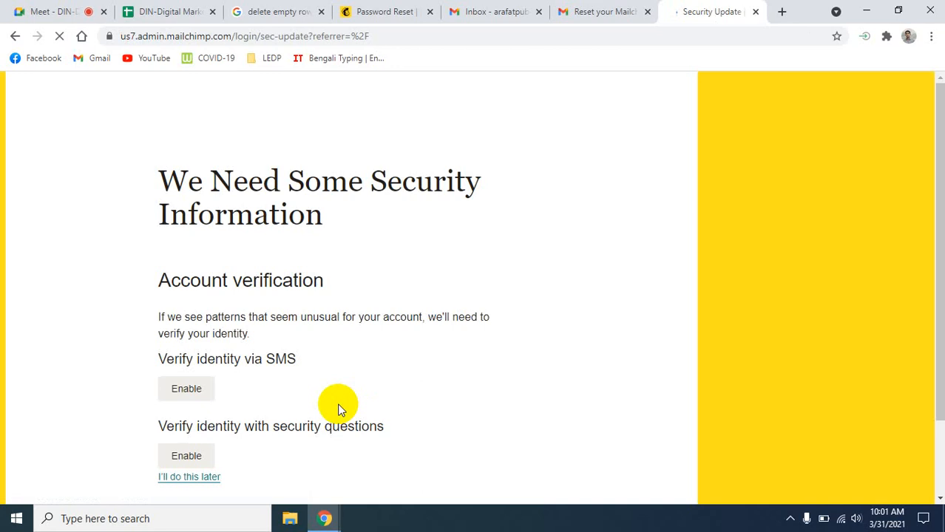
{"action": "scroll", "coordinate": [358, 412], "scroll_direction": "down", "scroll_amount": 2}
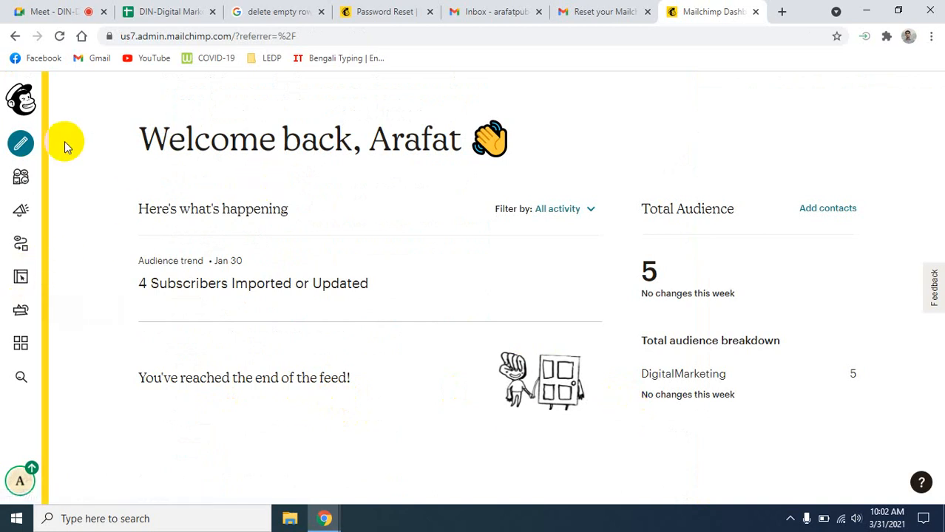
- Create a new email campaign and enter 'Digital Marketing' as its campaign name
{"action": "left_click", "coordinate": [25, 147]}
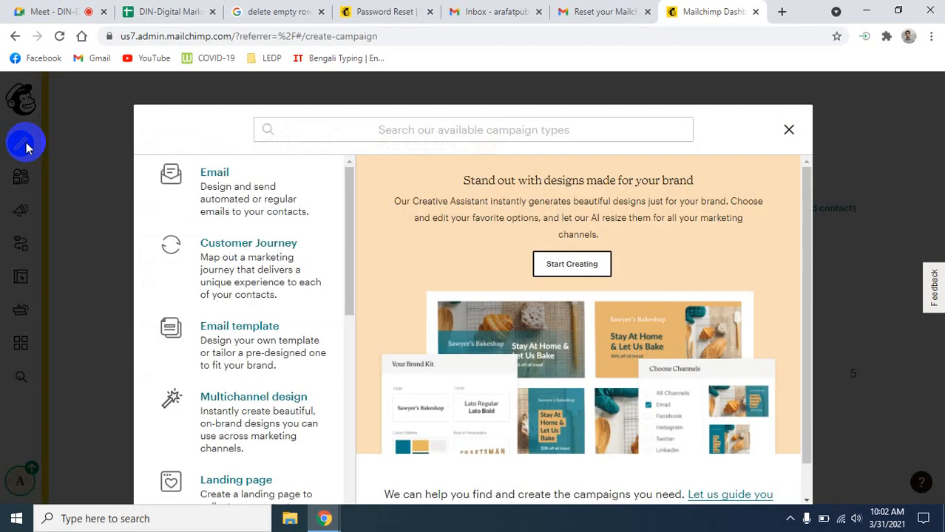
{"action": "left_click", "coordinate": [250, 182]}
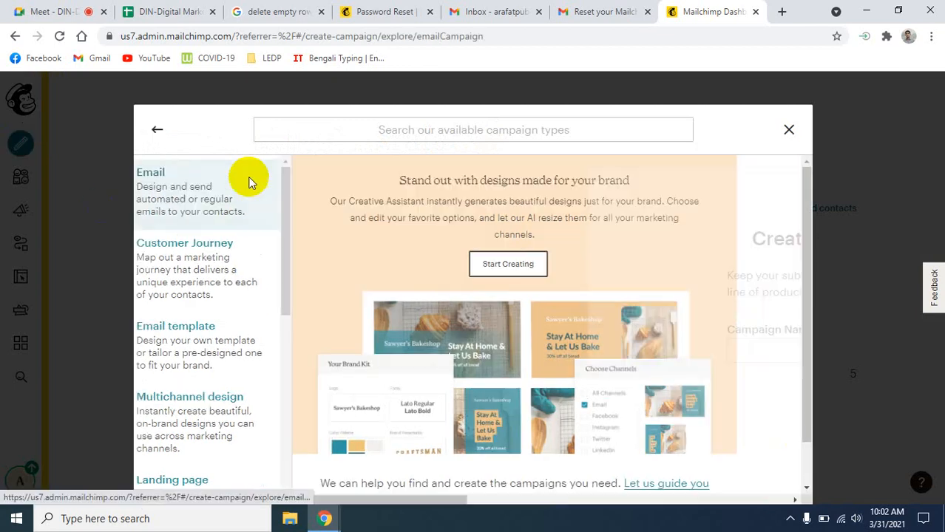
{"action": "left_click", "coordinate": [334, 373]}
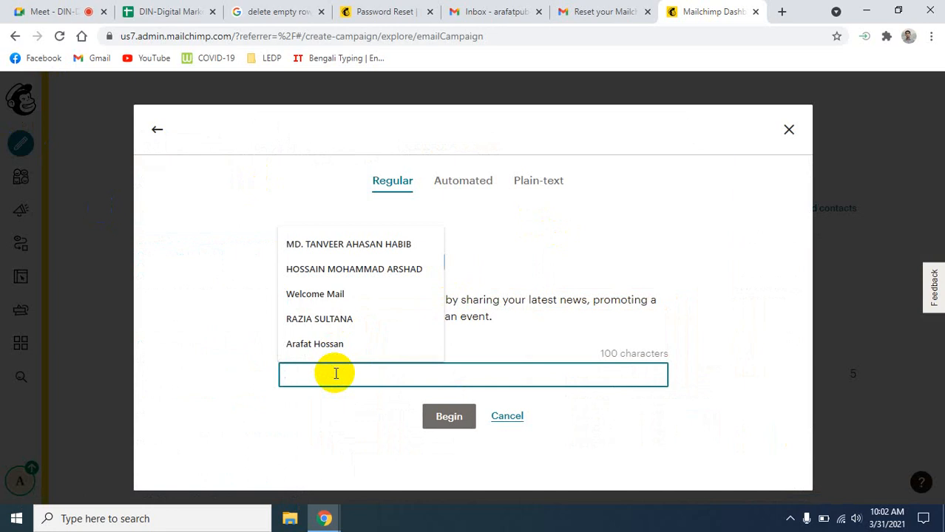
{"action": "type", "text": "Di"}
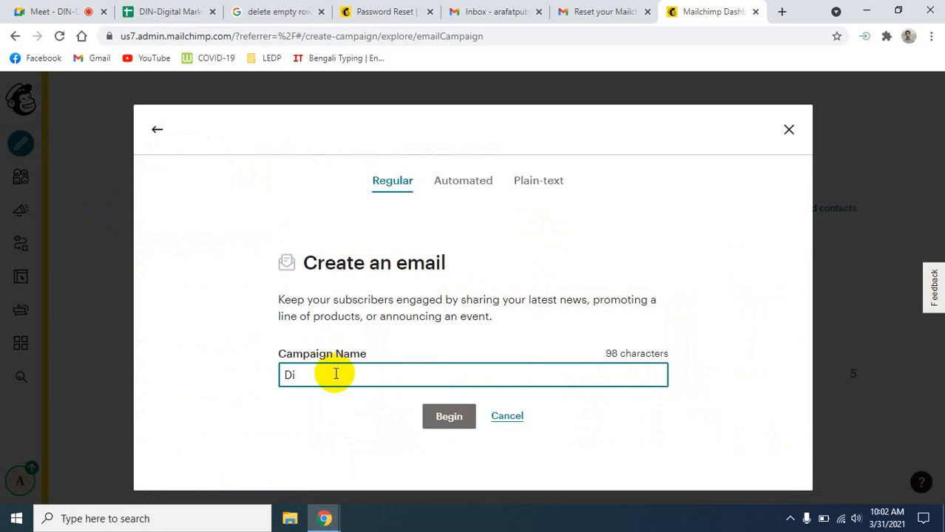
{"action": "type", "text": "gi"}
{"action": "key", "text": "BackSpace"}
{"action": "key", "text": "BackSpace"}
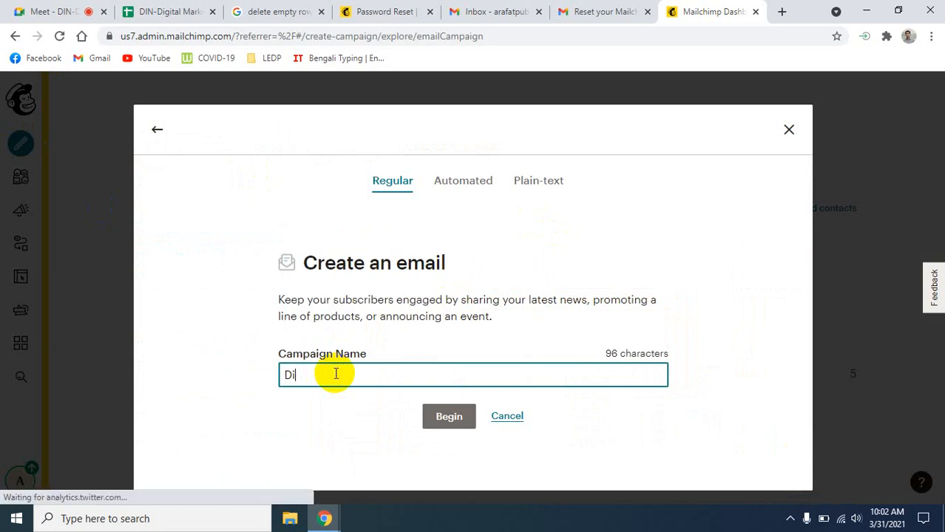
{"action": "key", "text": "BackSpace"}
{"action": "key", "text": "BackSpace"}
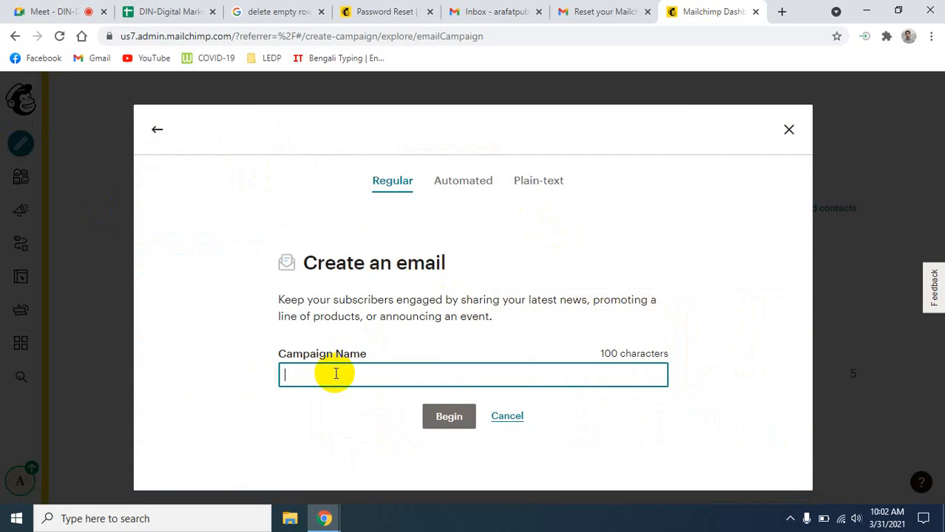
{"action": "type", "text": "D"}
{"action": "key", "text": "BackSpace"}
{"action": "type", "text": "Digital Mar"}
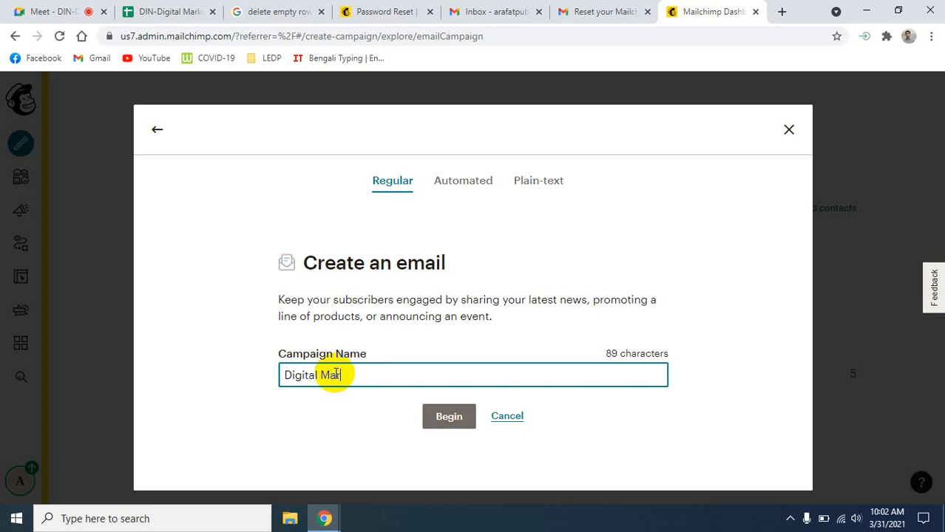
{"action": "type", "text": "keting"}
- Begin the 'Digital Marketing' campaign and look over its setup page
{"action": "left_click", "coordinate": [449, 419]}
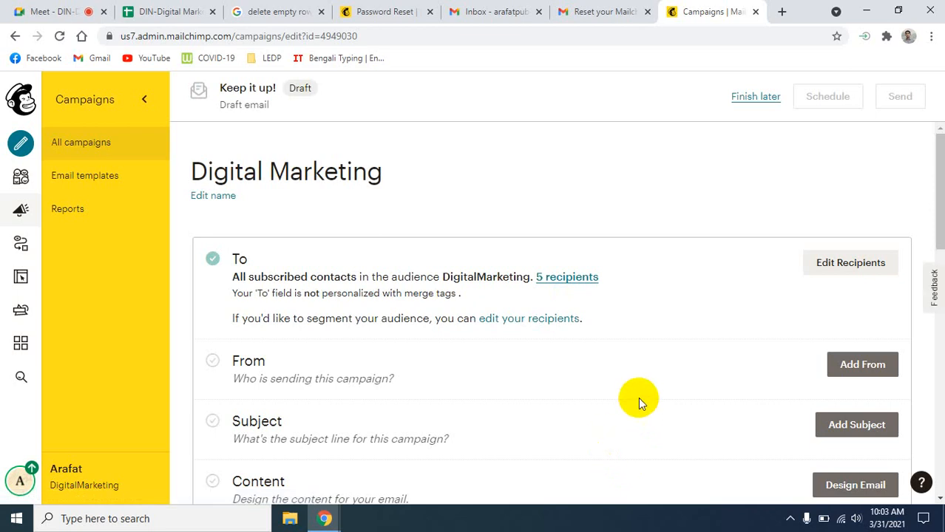
{"action": "scroll", "coordinate": [638, 398], "scroll_direction": "down", "scroll_amount": 2}
{"action": "scroll", "coordinate": [639, 398], "scroll_direction": "up", "scroll_amount": 2}
{"action": "scroll", "coordinate": [748, 277], "scroll_direction": "down", "scroll_amount": 1}
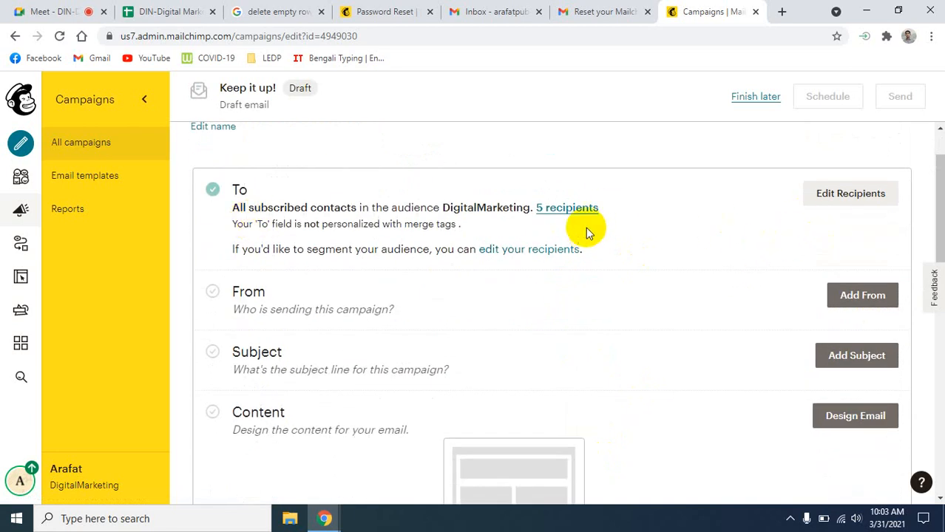
- Review the recipients' segment or tag options, keep the DigitalMarketing audience, and minimise Chrome
{"action": "left_click", "coordinate": [834, 204]}
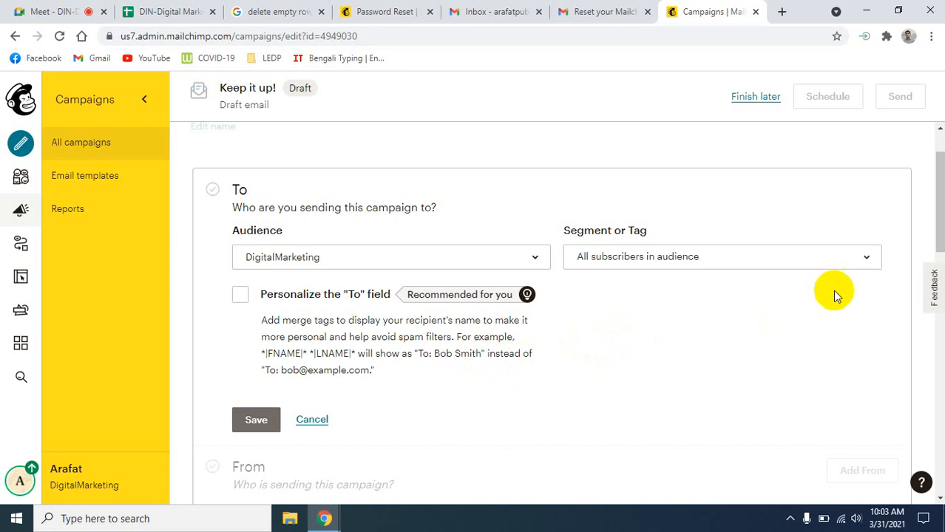
{"action": "left_click", "coordinate": [860, 264]}
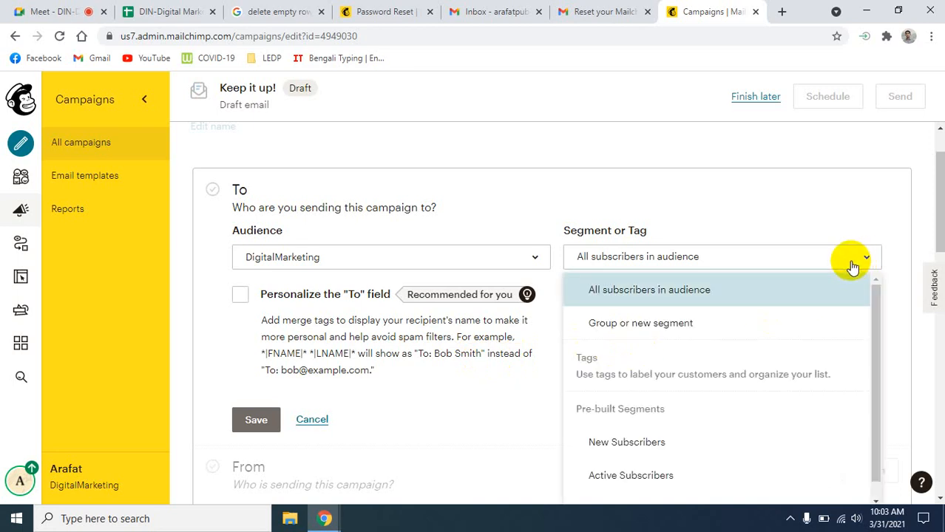
{"action": "left_click", "coordinate": [453, 460]}
{"action": "scroll", "coordinate": [471, 431], "scroll_direction": "down", "scroll_amount": 2}
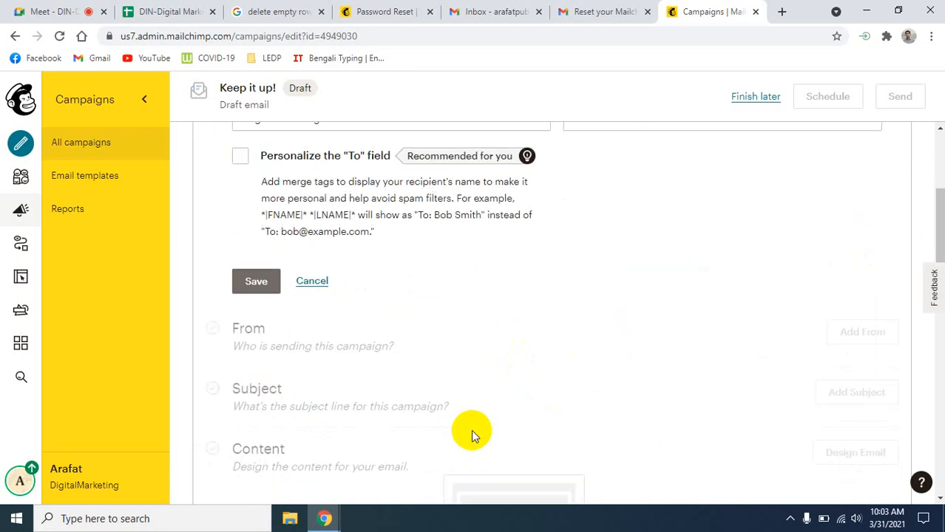
{"action": "scroll", "coordinate": [471, 429], "scroll_direction": "up", "scroll_amount": 3}
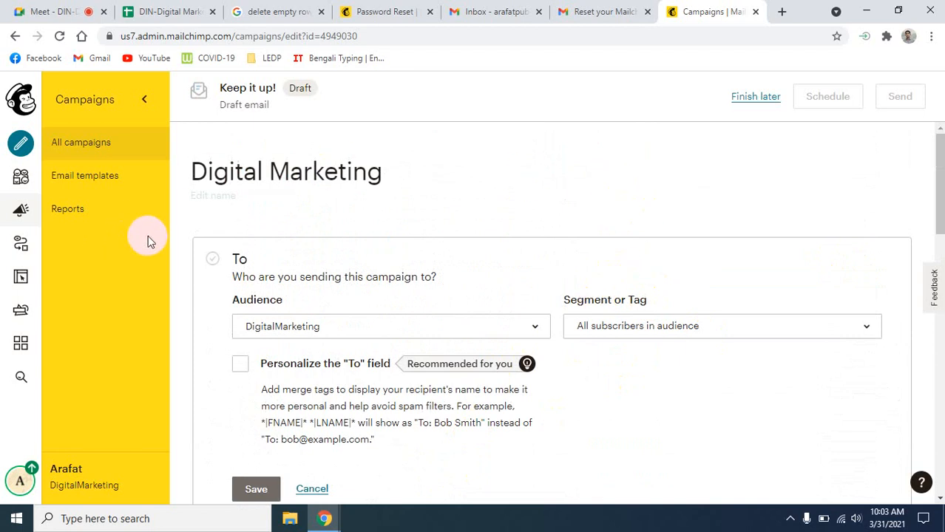
{"action": "left_click", "coordinate": [865, 11]}
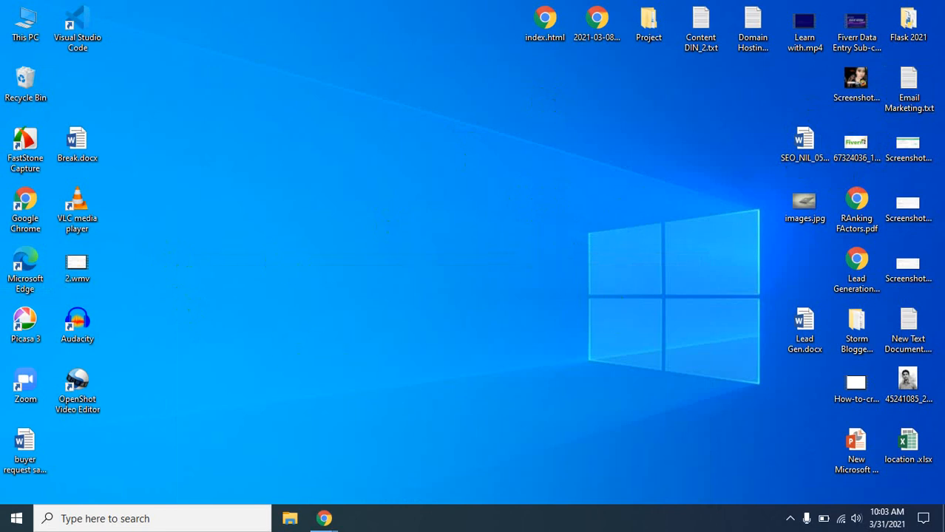
- Restore Chrome, select Email column D in the DIN-Digital Marketing sheet, and return to Mailchimp
{"action": "left_click", "coordinate": [910, 460]}
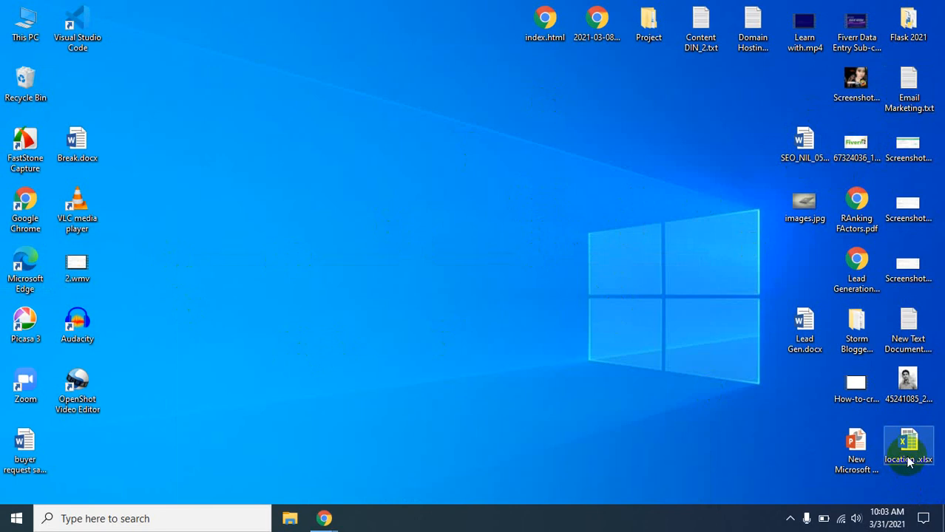
{"action": "left_click", "coordinate": [320, 516]}
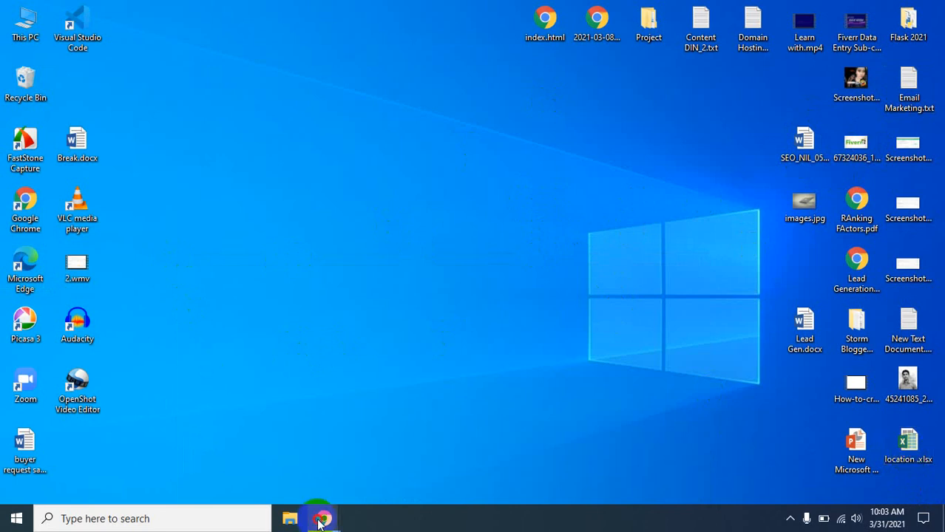
{"action": "left_click", "coordinate": [255, 488]}
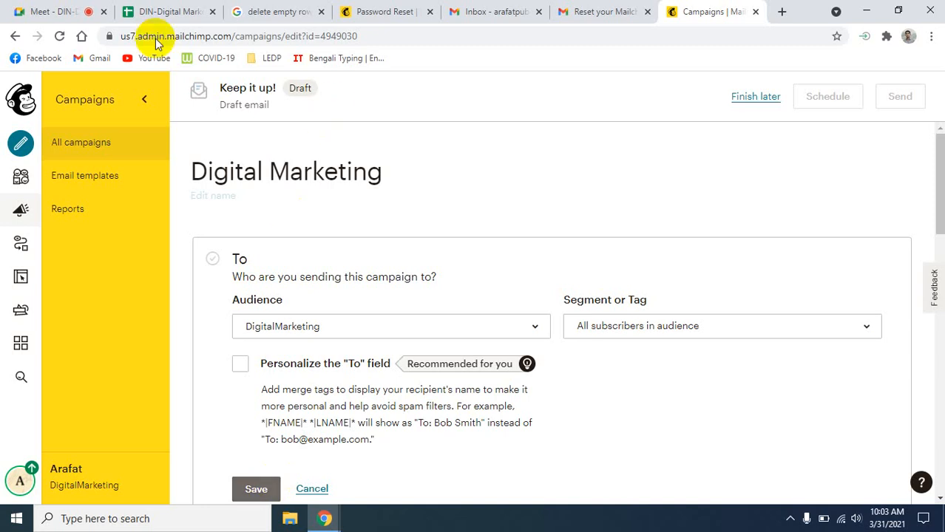
{"action": "left_click", "coordinate": [161, 8]}
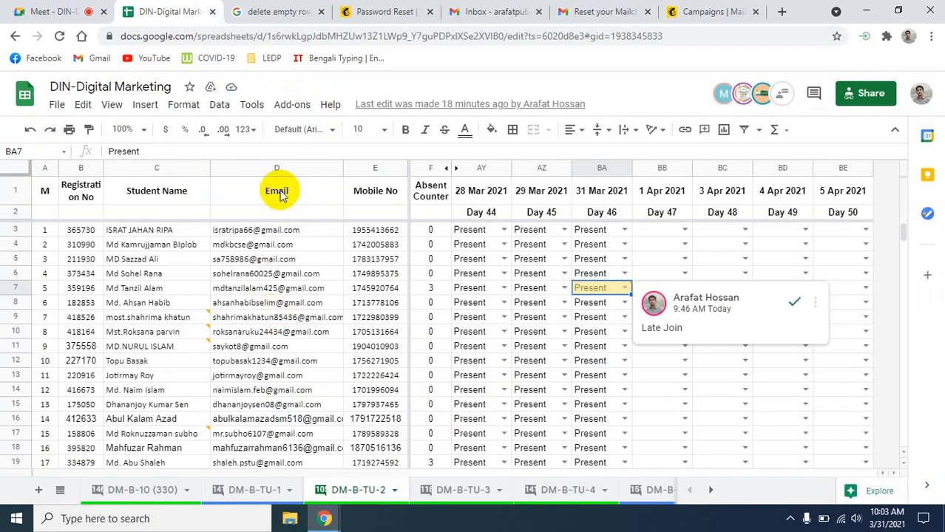
{"action": "left_click", "coordinate": [271, 166]}
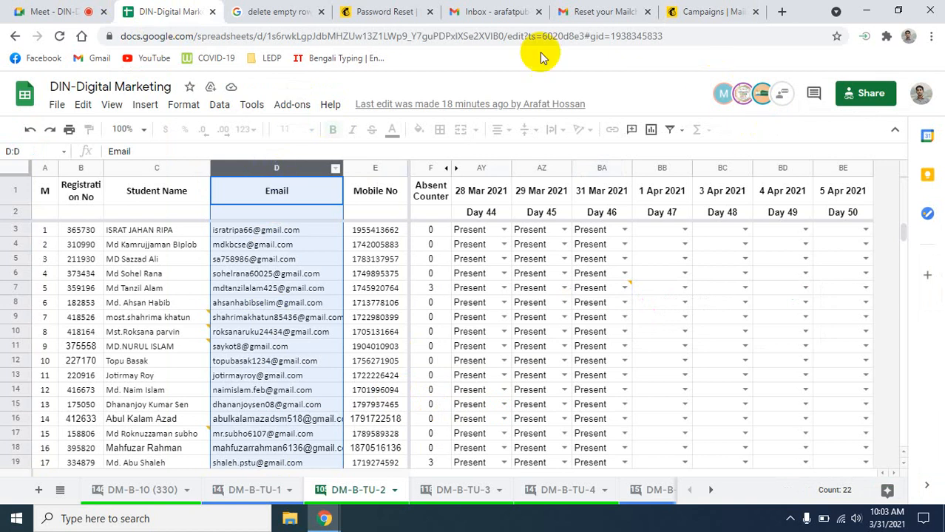
{"action": "left_click", "coordinate": [673, 13]}
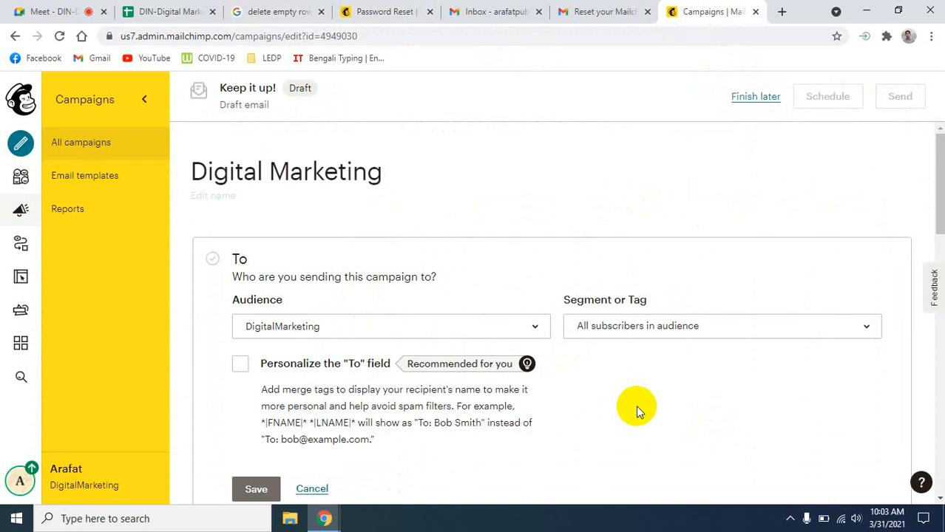
- Open the DigitalMarketing audience's contact list showing its five subscribed contacts
{"action": "scroll", "coordinate": [636, 406], "scroll_direction": "down", "scroll_amount": 2}
{"action": "scroll", "coordinate": [638, 409], "scroll_direction": "up", "scroll_amount": 2}
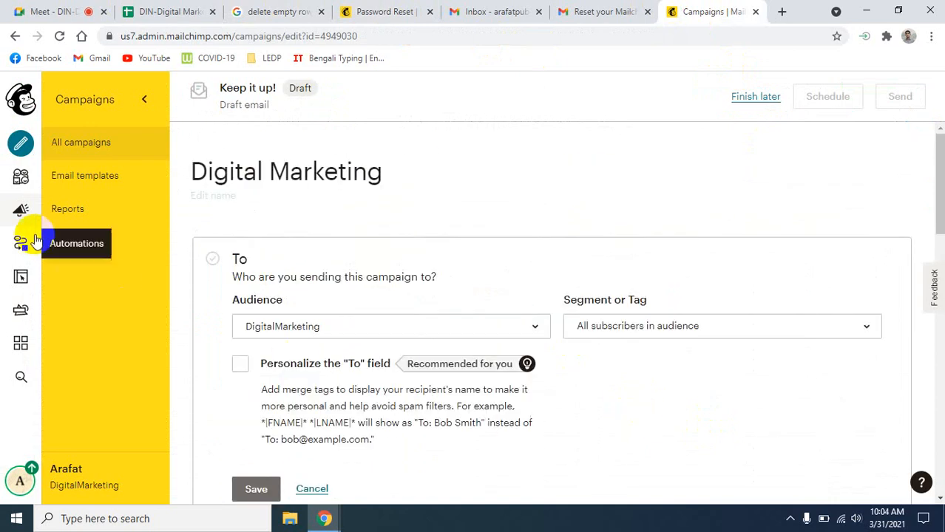
{"action": "left_click", "coordinate": [145, 100]}
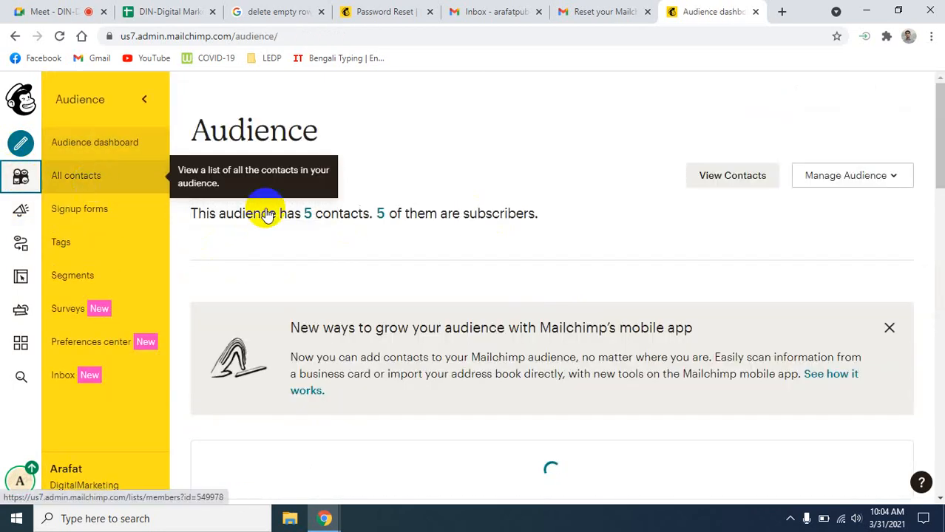
{"action": "left_click", "coordinate": [734, 180]}
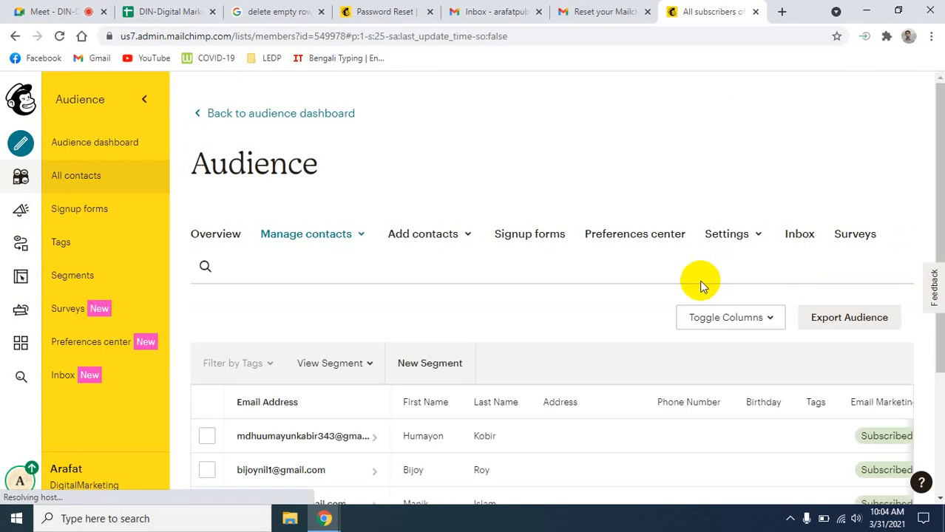
{"action": "scroll", "coordinate": [488, 340], "scroll_direction": "down", "scroll_amount": 2}
{"action": "scroll", "coordinate": [525, 364], "scroll_direction": "down", "scroll_amount": 3}
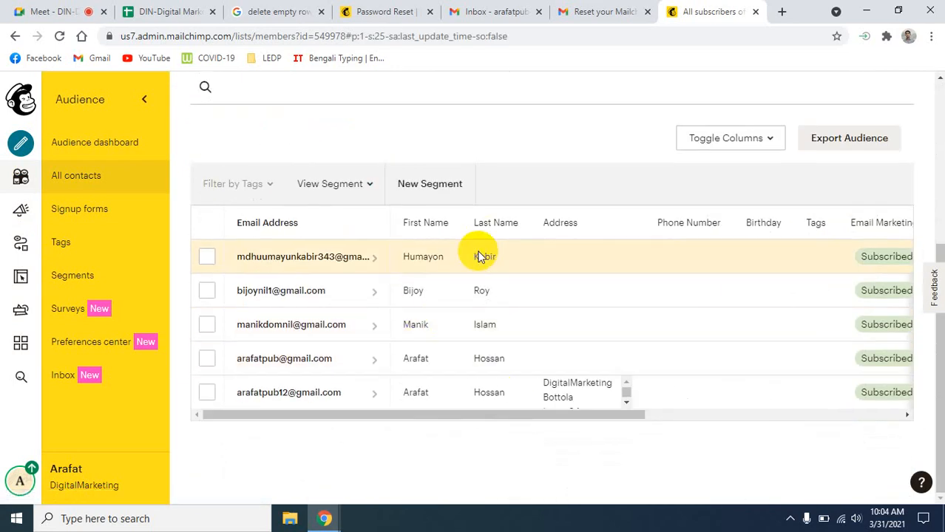
{"action": "scroll", "coordinate": [444, 262], "scroll_direction": "up", "scroll_amount": 1}
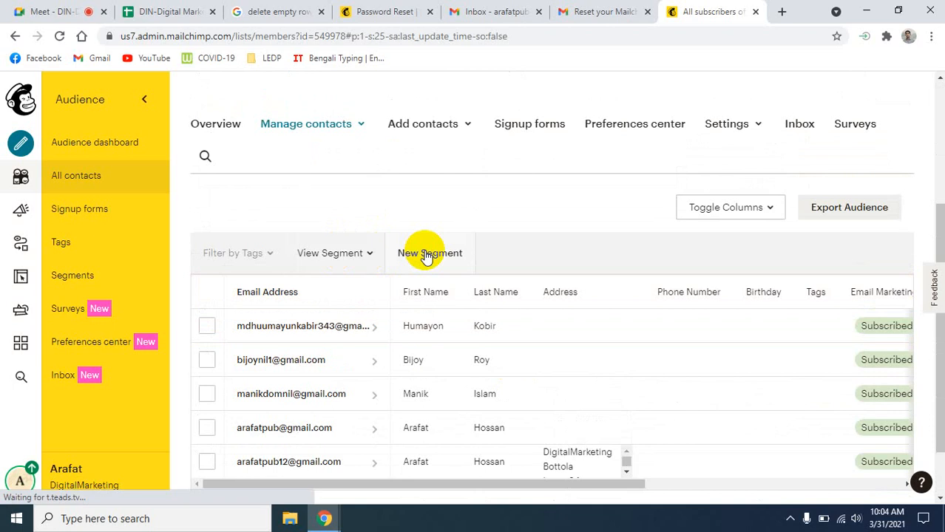
{"action": "left_click", "coordinate": [436, 126]}
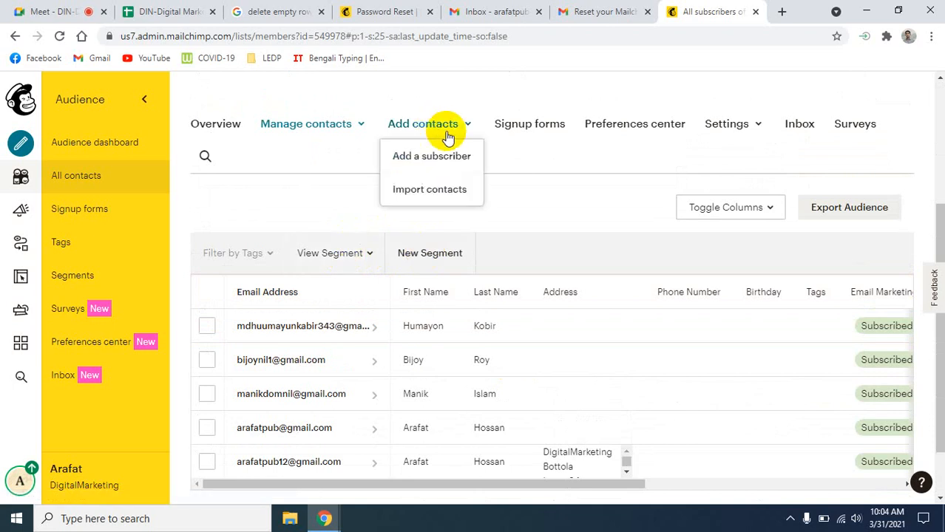
- Start a copy-and-paste contact import, trial-paste the copied column, then empty the paste field
{"action": "left_click", "coordinate": [416, 186]}
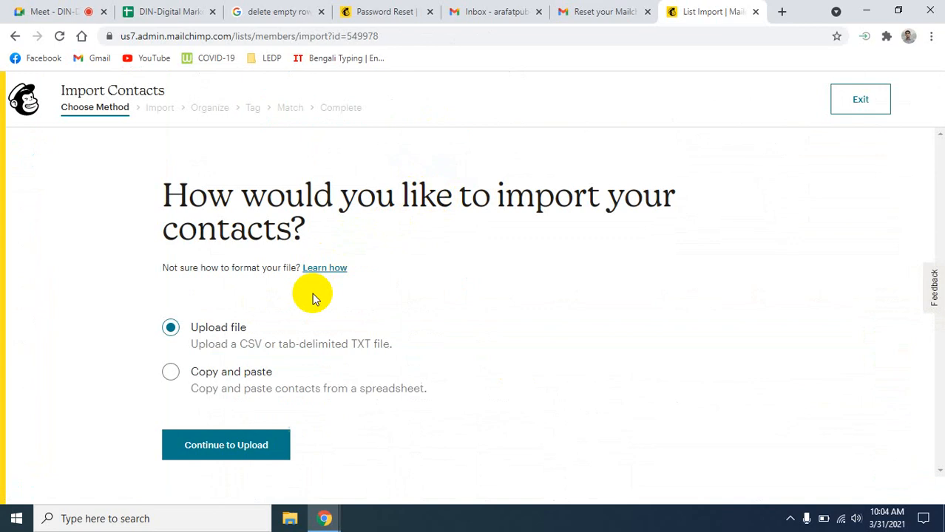
{"action": "left_click", "coordinate": [170, 375]}
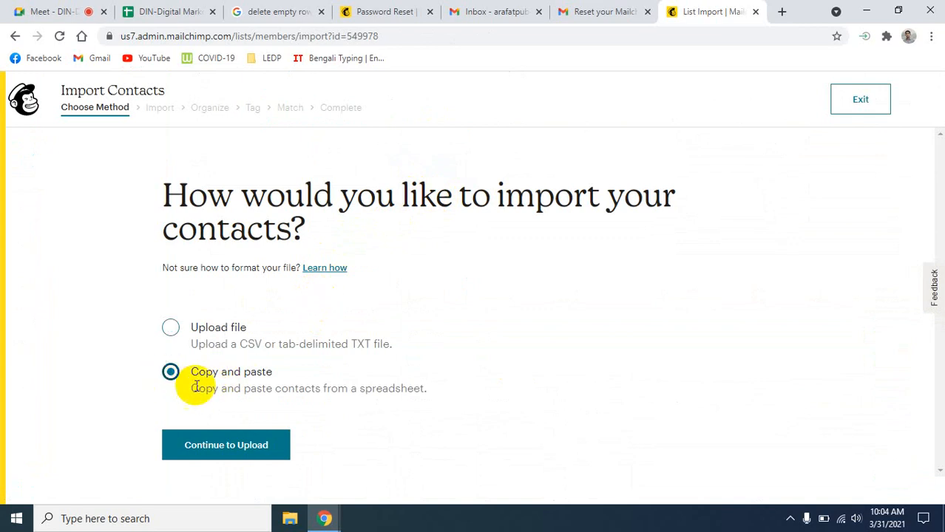
{"action": "left_click", "coordinate": [204, 448]}
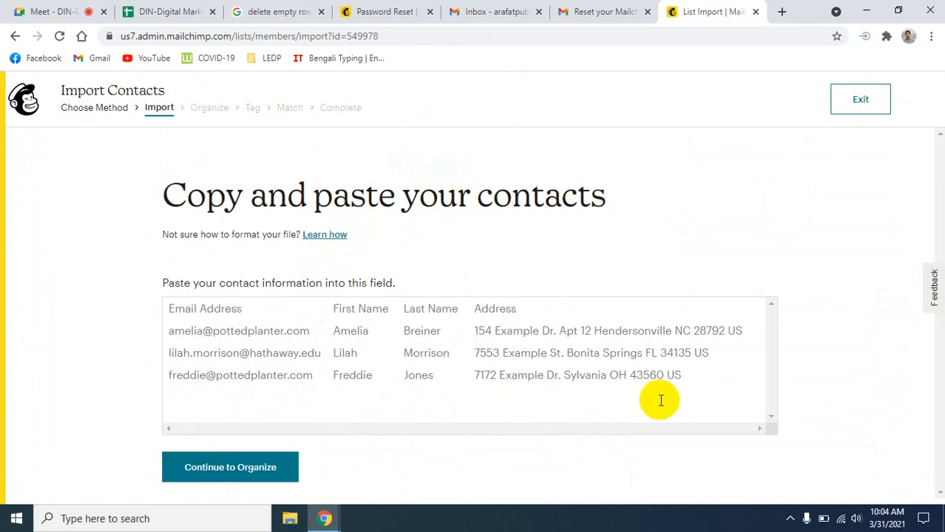
{"action": "left_click", "coordinate": [685, 382]}
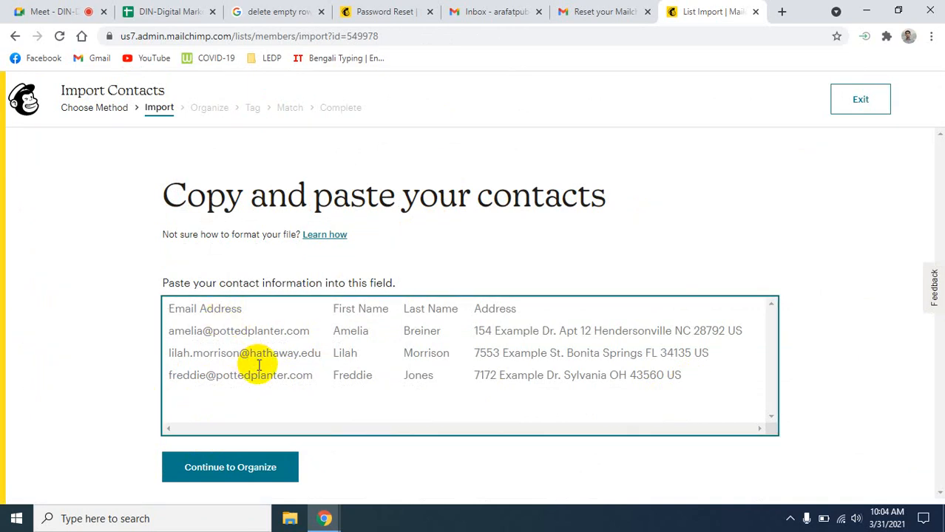
{"action": "key", "text": "ctrl+v"}
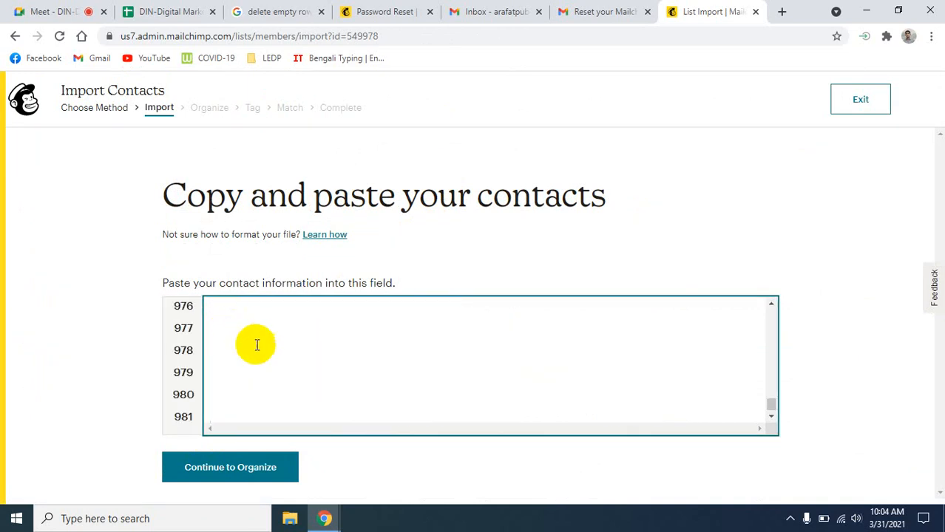
{"action": "scroll", "coordinate": [255, 382], "scroll_direction": "up", "scroll_amount": 20}
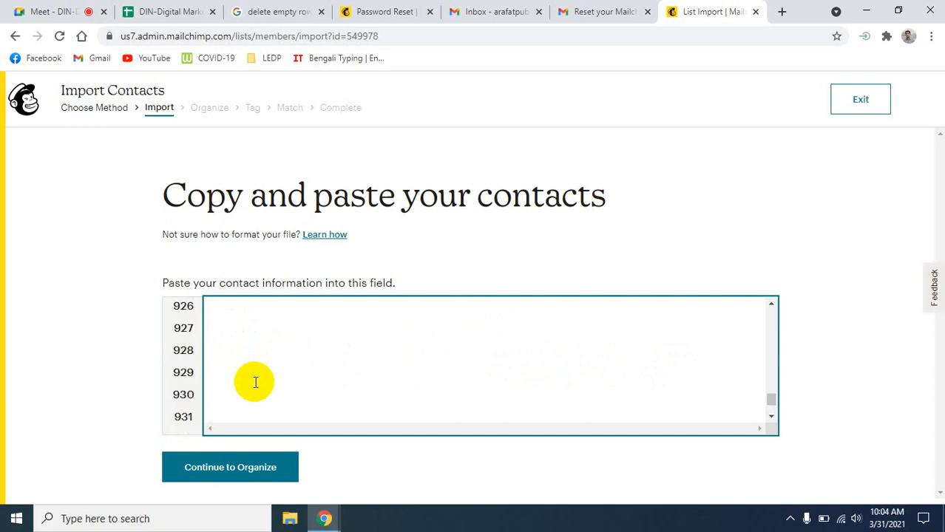
{"action": "scroll", "coordinate": [255, 382], "scroll_direction": "up", "scroll_amount": 20}
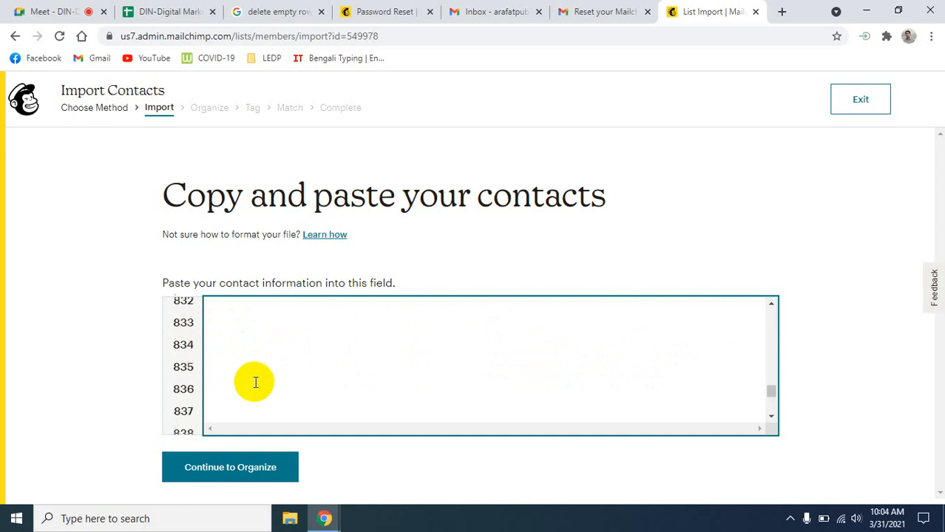
{"action": "scroll", "coordinate": [255, 382], "scroll_direction": "up", "scroll_amount": 14}
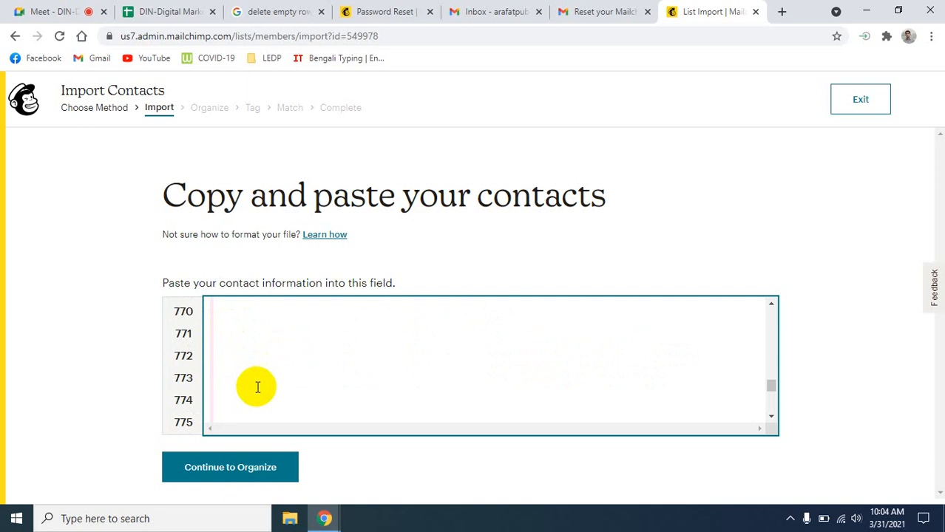
{"action": "key", "text": "BackSpace"}
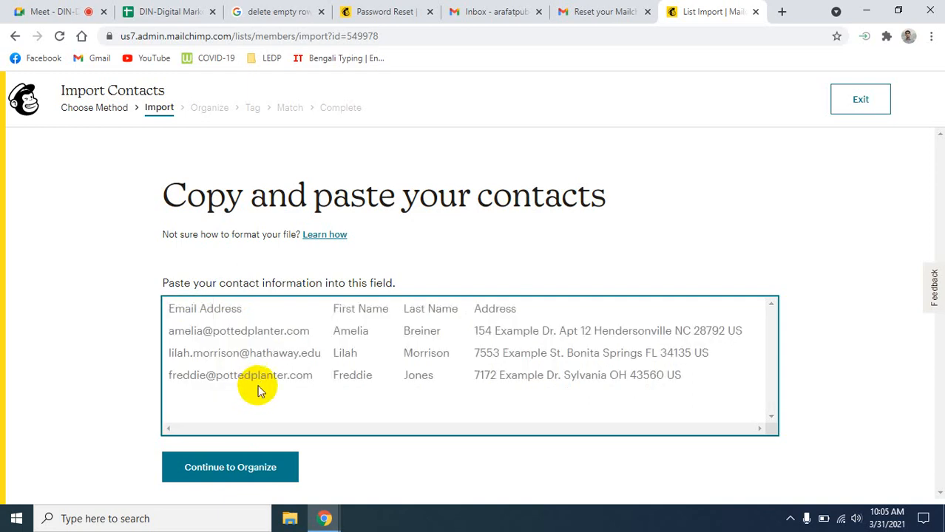
- In the DIN-Digital Marketing sheet, copy the Email column and dismiss an accidental bookmark
{"action": "left_click", "coordinate": [176, 11]}
{"action": "scroll", "coordinate": [290, 365], "scroll_direction": "down", "scroll_amount": 5}
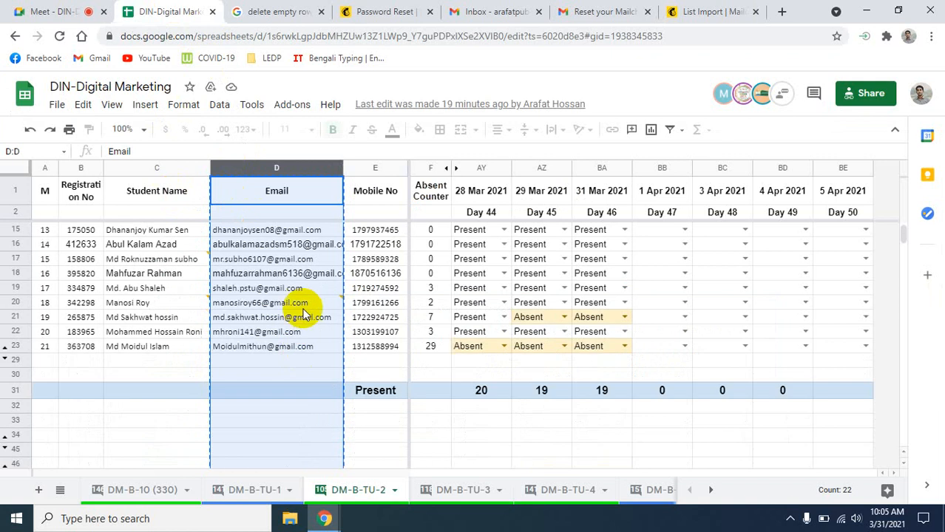
{"action": "scroll", "coordinate": [312, 355], "scroll_direction": "up", "scroll_amount": 5}
{"action": "key", "text": "ctrl+c"}
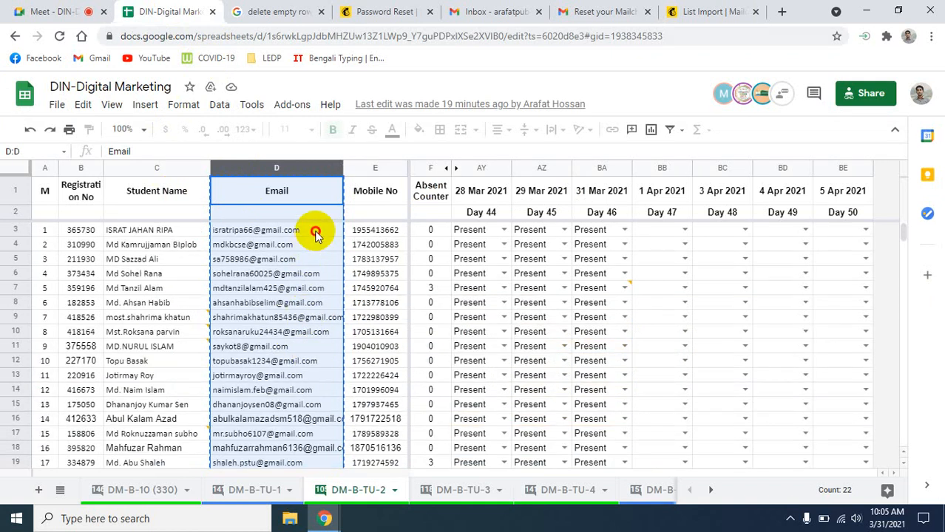
{"action": "left_click", "coordinate": [311, 232]}
{"action": "left_click", "coordinate": [225, 245]}
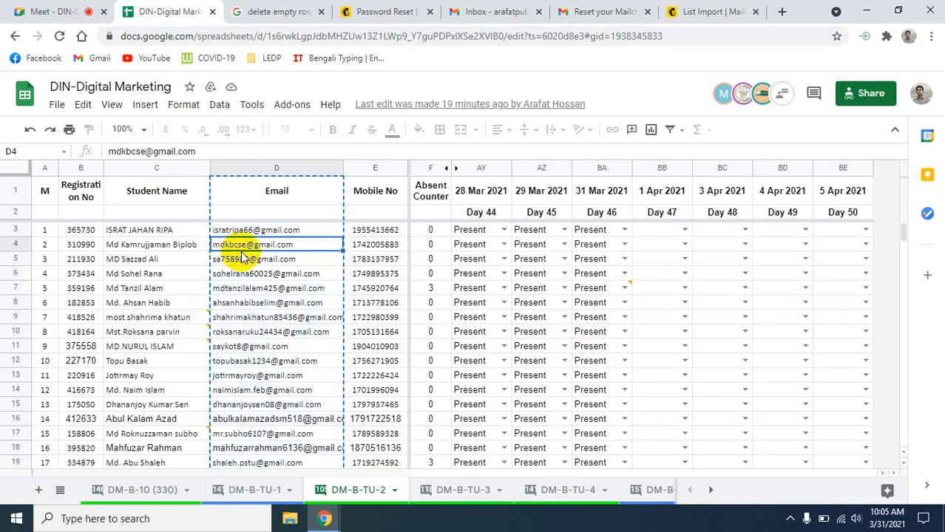
{"action": "key", "text": "ctrl+d"}
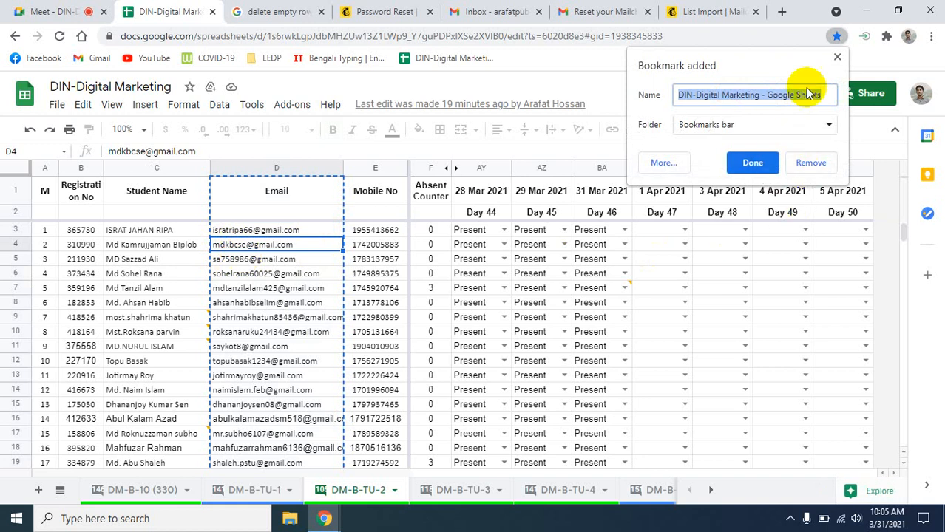
{"action": "left_click", "coordinate": [838, 57]}
- Select the student emails in D3:D23 and go back to the Mailchimp import page
{"action": "left_click", "coordinate": [293, 211]}
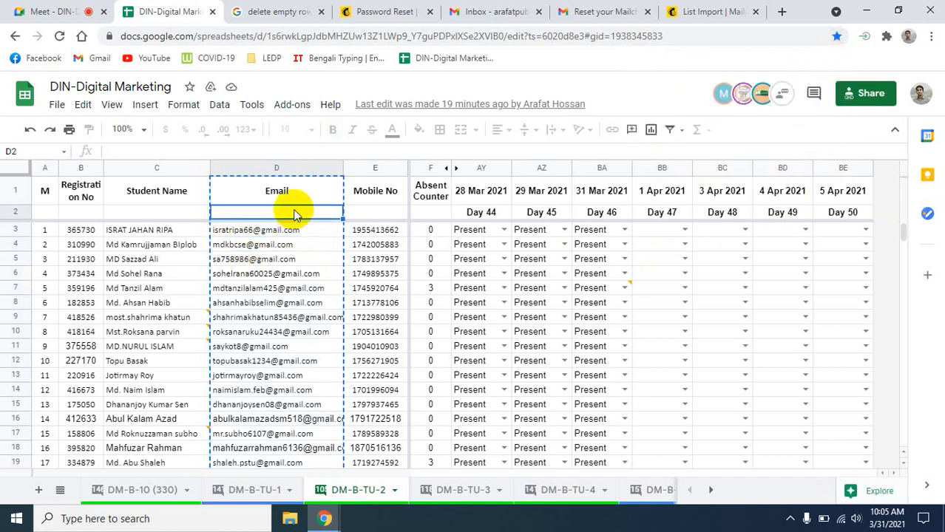
{"action": "left_click", "coordinate": [293, 233]}
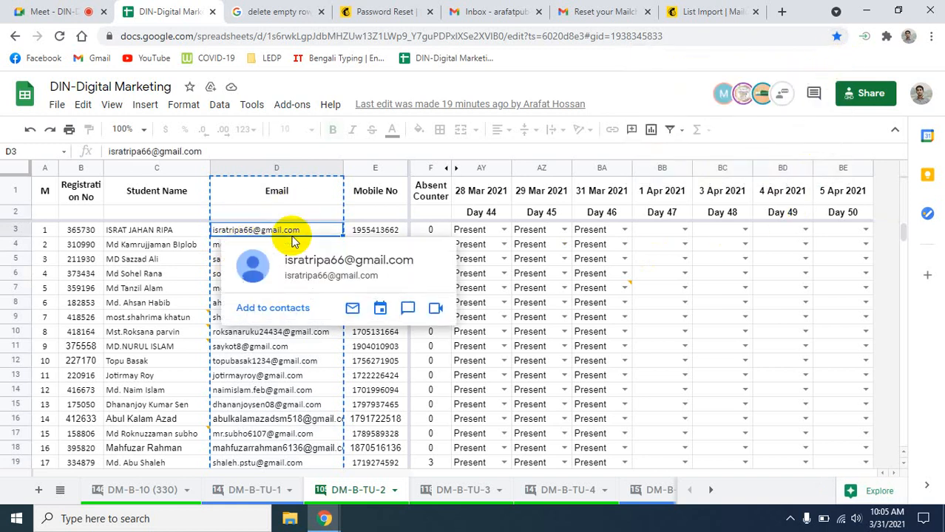
{"action": "key", "text": "ctrl+a"}
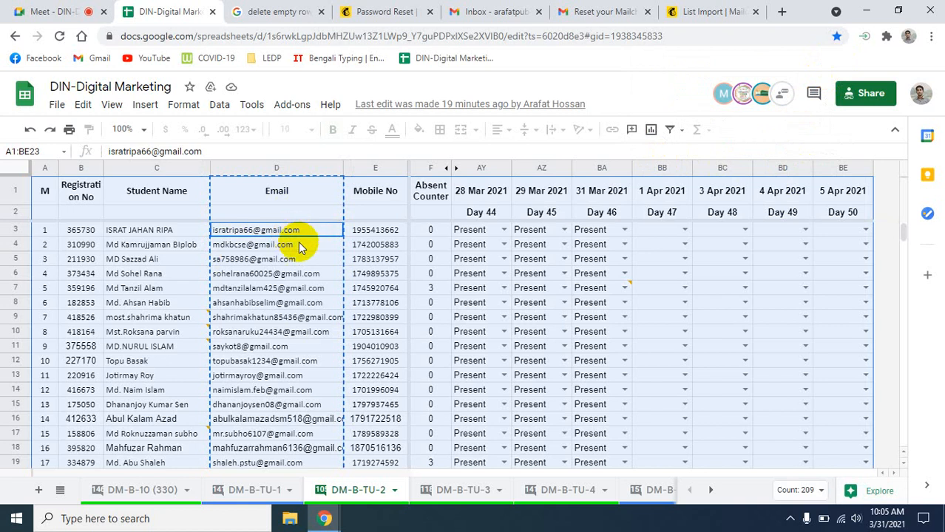
{"action": "left_click", "coordinate": [721, 330]}
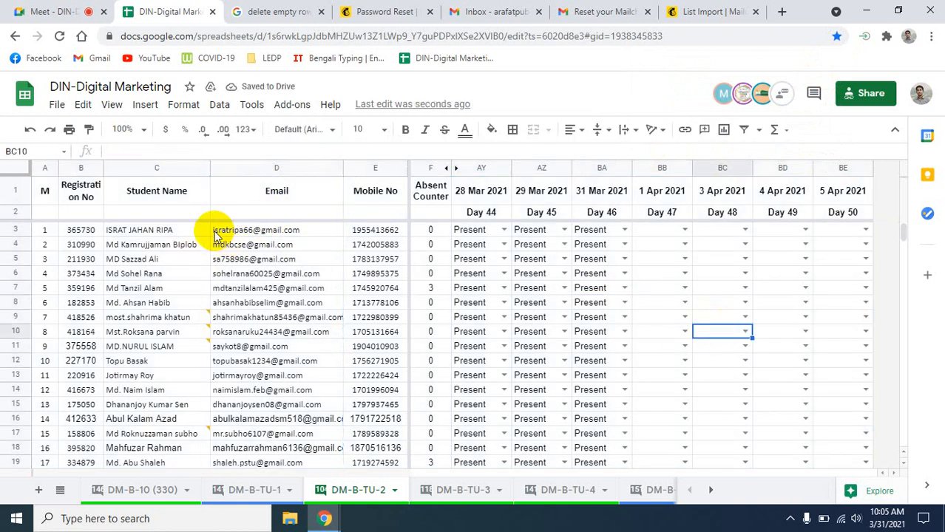
{"action": "left_click_drag", "start_coordinate": [213, 230], "coordinate": [281, 418]}
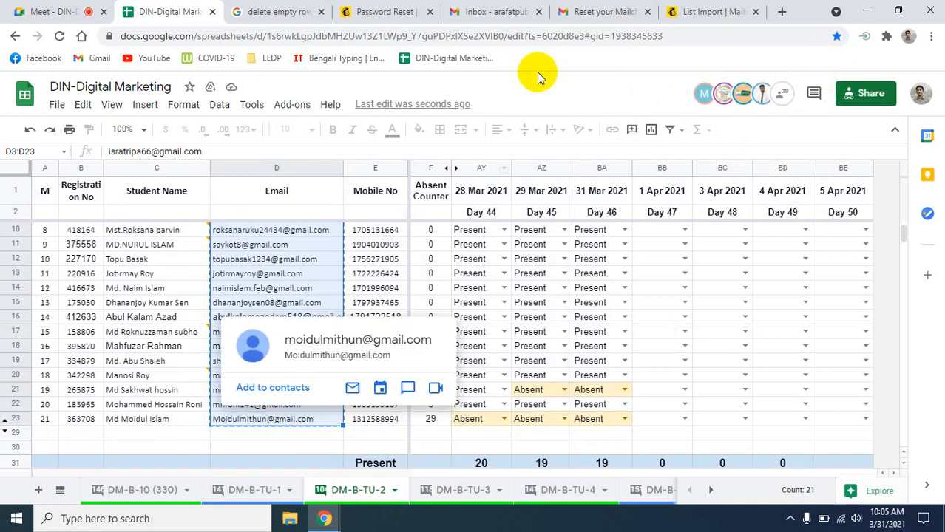
{"action": "left_click", "coordinate": [696, 11]}
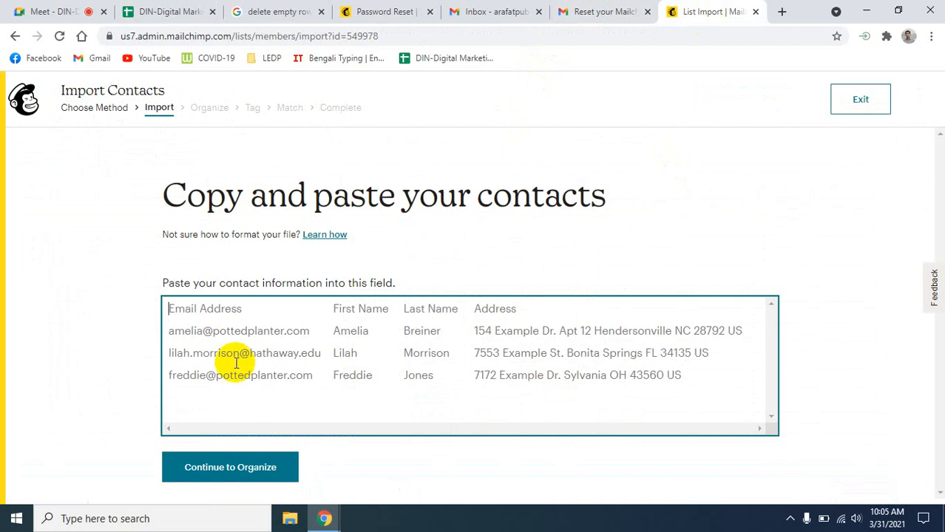
- Paste the 21 student emails and turn on 'Update any existing contacts'
{"action": "key", "text": "ctrl+v"}
{"action": "scroll", "coordinate": [308, 385], "scroll_direction": "up", "scroll_amount": 5}
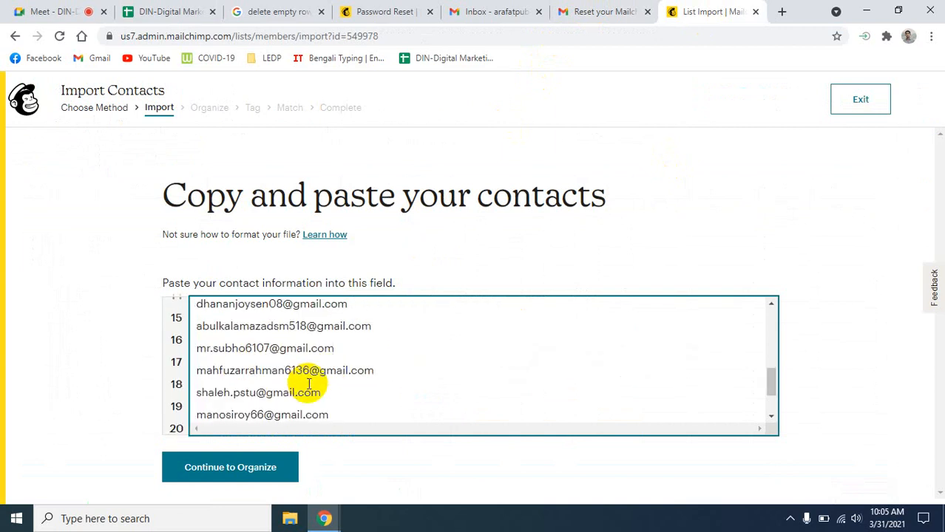
{"action": "scroll", "coordinate": [308, 387], "scroll_direction": "down", "scroll_amount": 5}
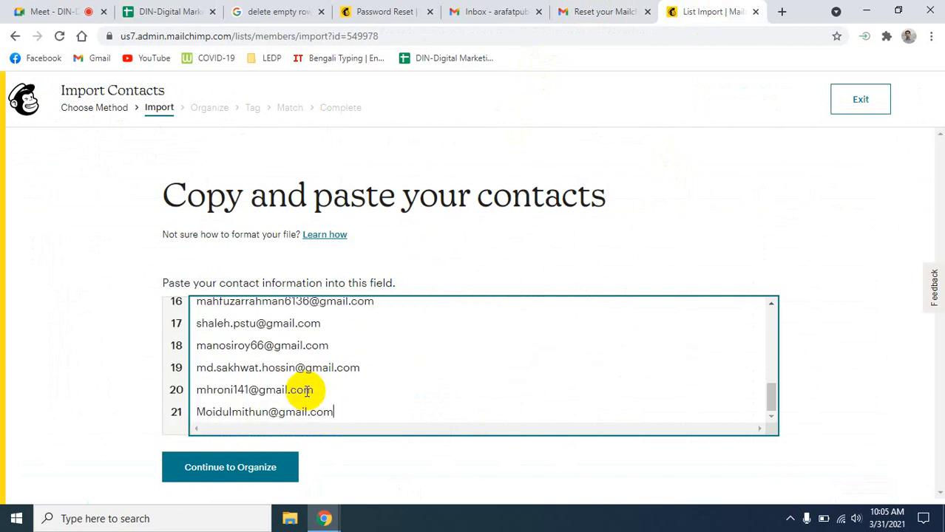
{"action": "scroll", "coordinate": [307, 391], "scroll_direction": "up", "scroll_amount": 5}
{"action": "scroll", "coordinate": [307, 391], "scroll_direction": "down", "scroll_amount": 5}
{"action": "left_click", "coordinate": [235, 472]}
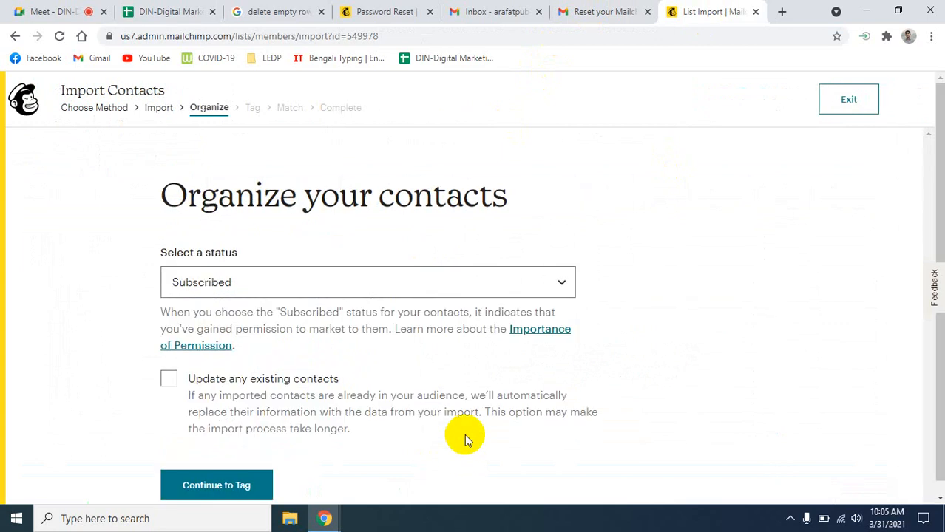
{"action": "left_click", "coordinate": [167, 378]}
{"action": "left_click", "coordinate": [209, 481]}
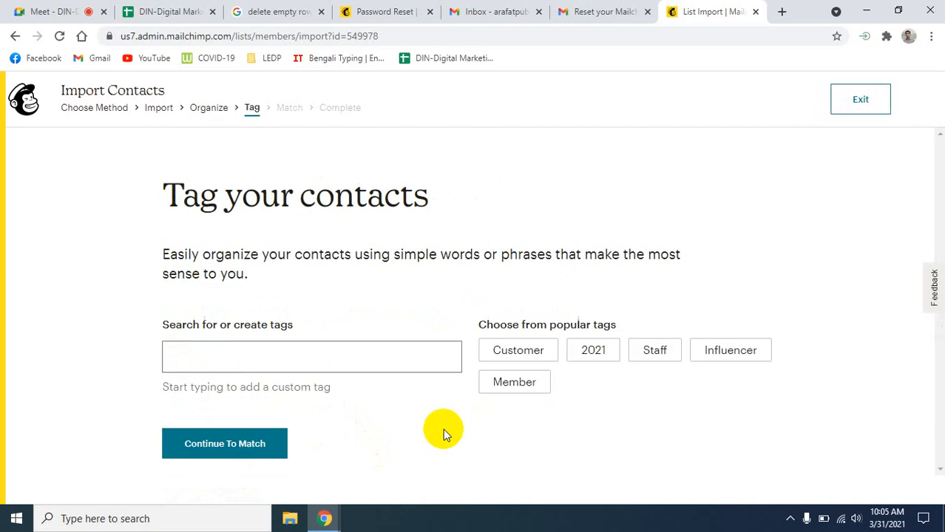
- Skip tagging, match the columns, and finalize importing the 21 contacts
{"action": "left_click", "coordinate": [256, 366]}
{"action": "left_click", "coordinate": [255, 362]}
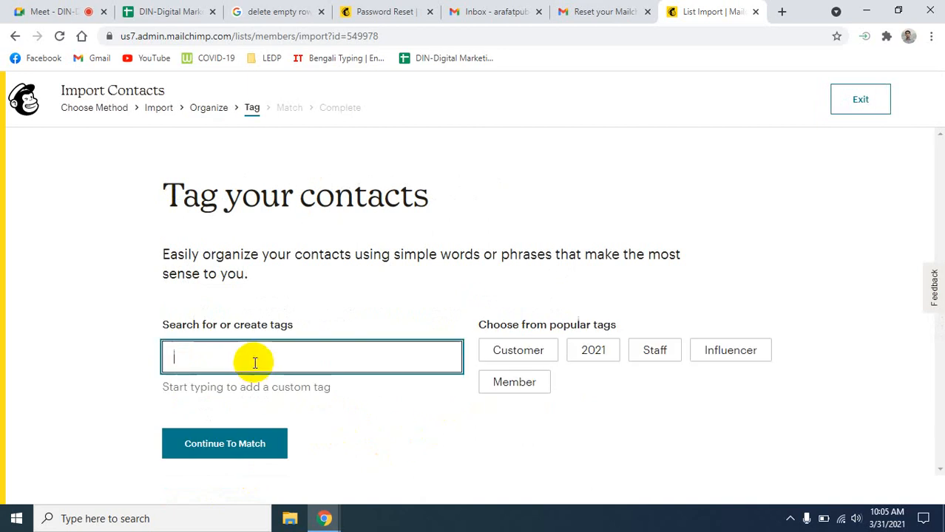
{"action": "type", "text": "LEDP"}
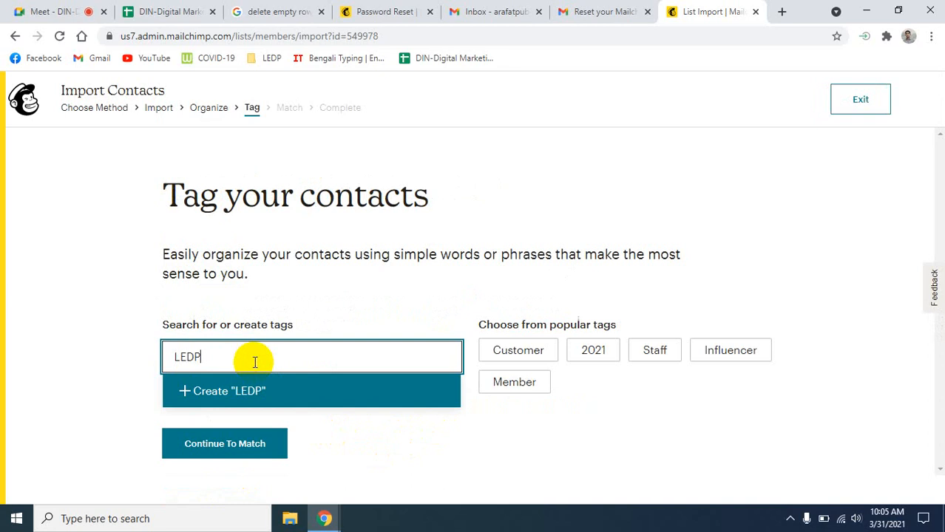
{"action": "left_click", "coordinate": [226, 456]}
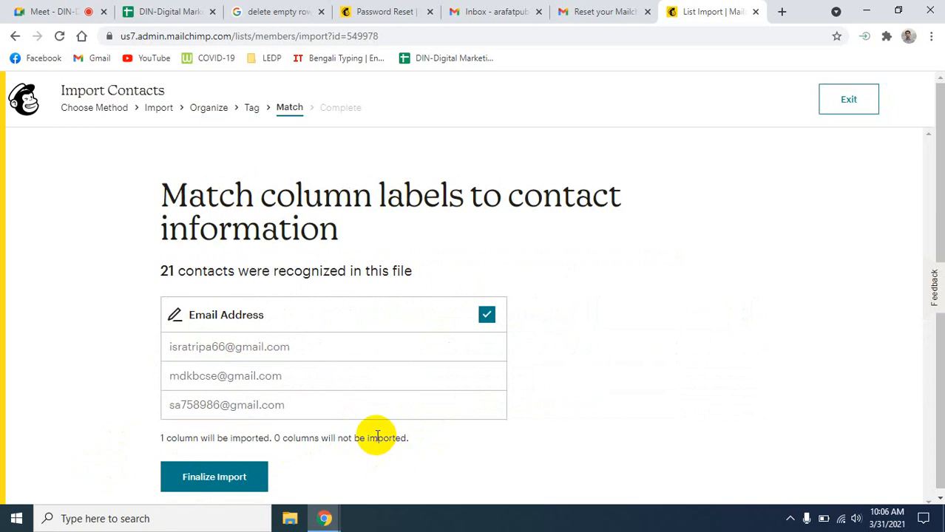
{"action": "left_click", "coordinate": [199, 476]}
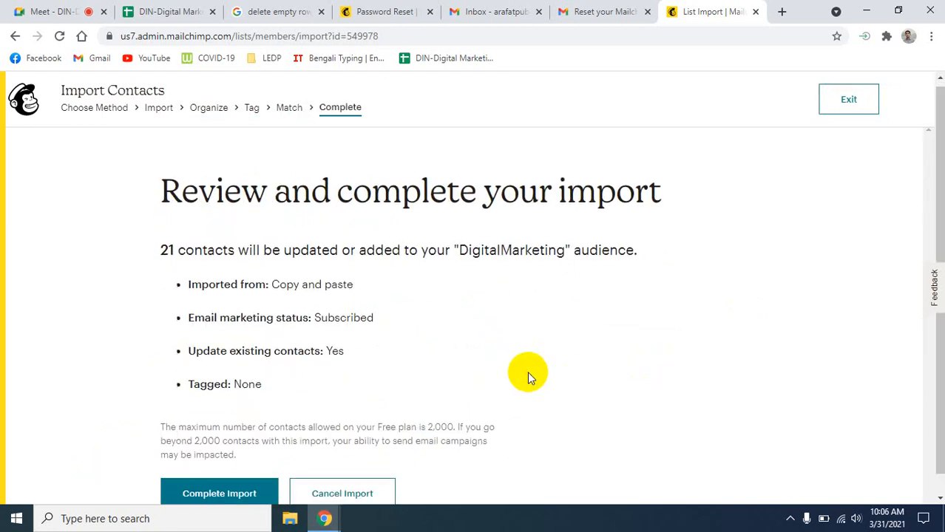
{"action": "scroll", "coordinate": [527, 371], "scroll_direction": "down", "scroll_amount": 1}
{"action": "left_click", "coordinate": [225, 477]}
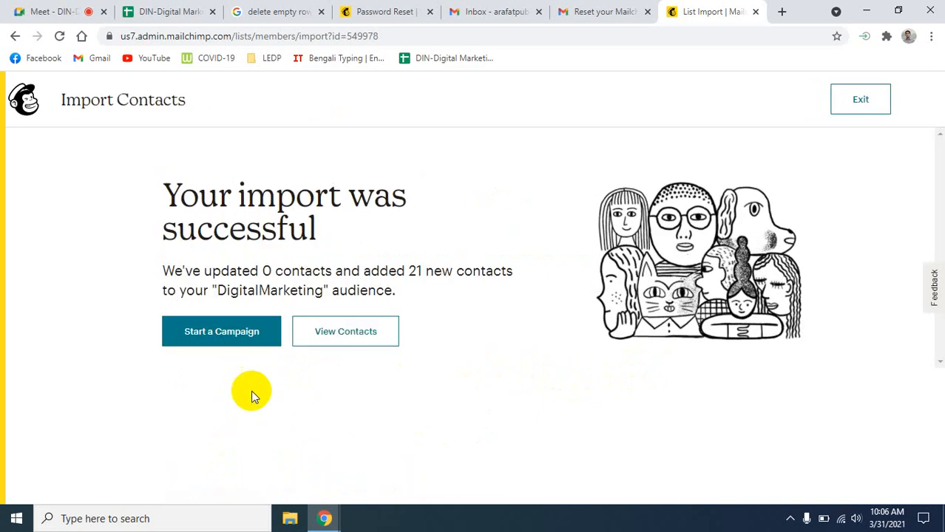
- Start a campaign to the 26-contact audience, open Audience in a new tab, and close unneeded tabs
{"action": "left_click", "coordinate": [233, 333]}
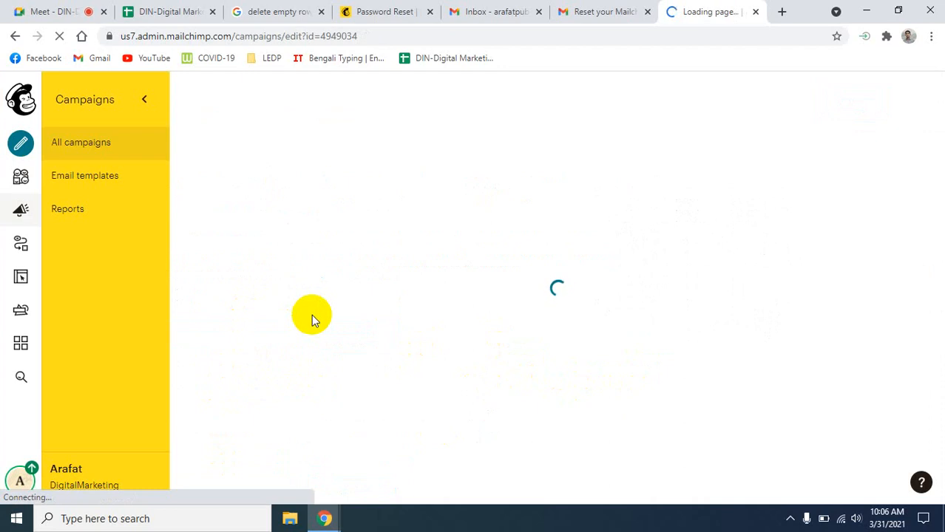
{"action": "right_click", "coordinate": [20, 180]}
{"action": "left_click", "coordinate": [76, 187]}
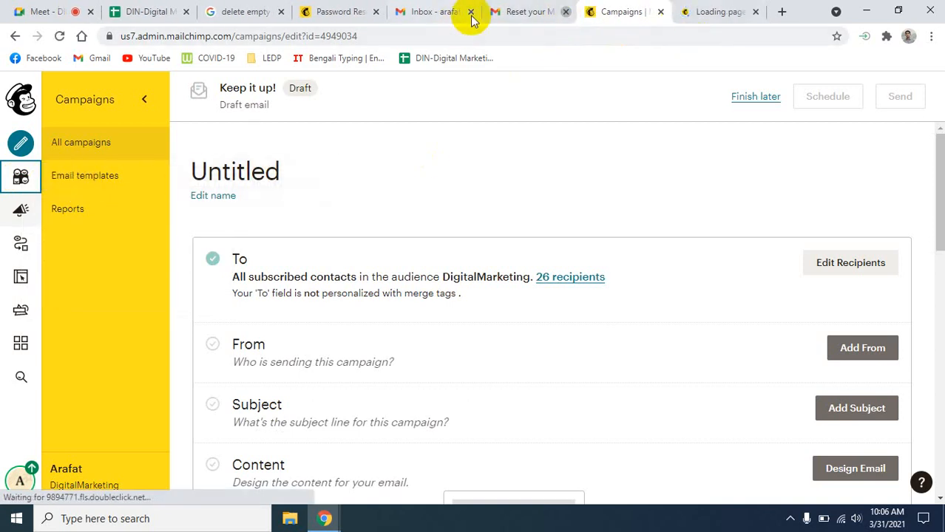
{"action": "left_click", "coordinate": [471, 13]}
{"action": "left_click", "coordinate": [376, 11]}
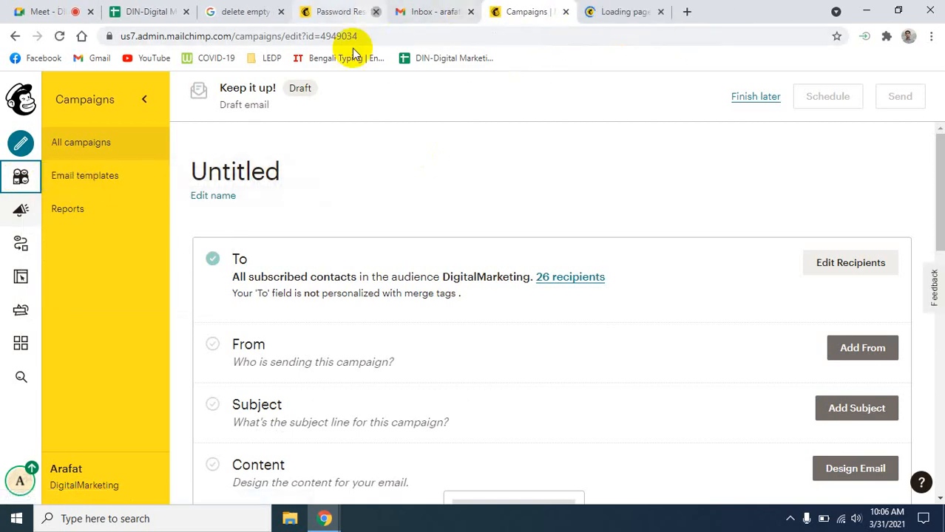
{"action": "left_click", "coordinate": [281, 12]}
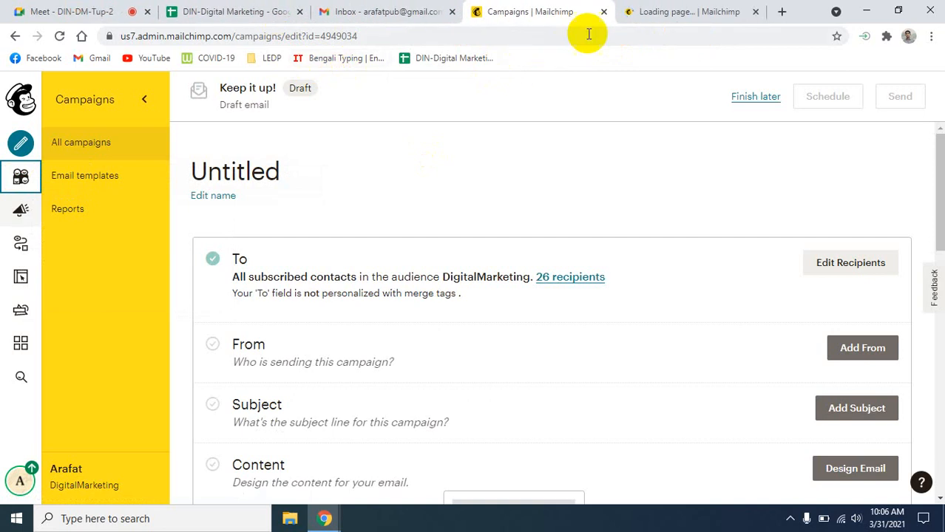
{"action": "left_click", "coordinate": [670, 15]}
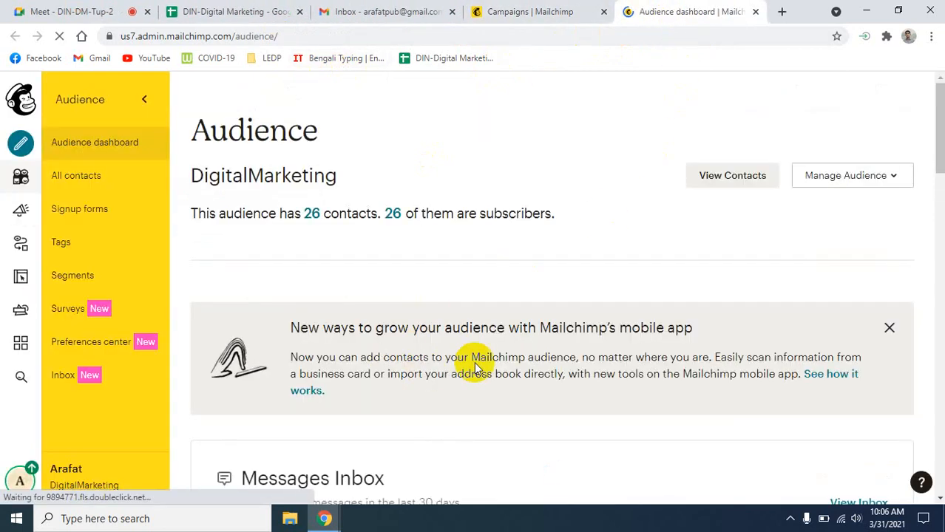
{"action": "scroll", "coordinate": [485, 373], "scroll_direction": "down", "scroll_amount": 5}
{"action": "scroll", "coordinate": [493, 388], "scroll_direction": "down", "scroll_amount": 2}
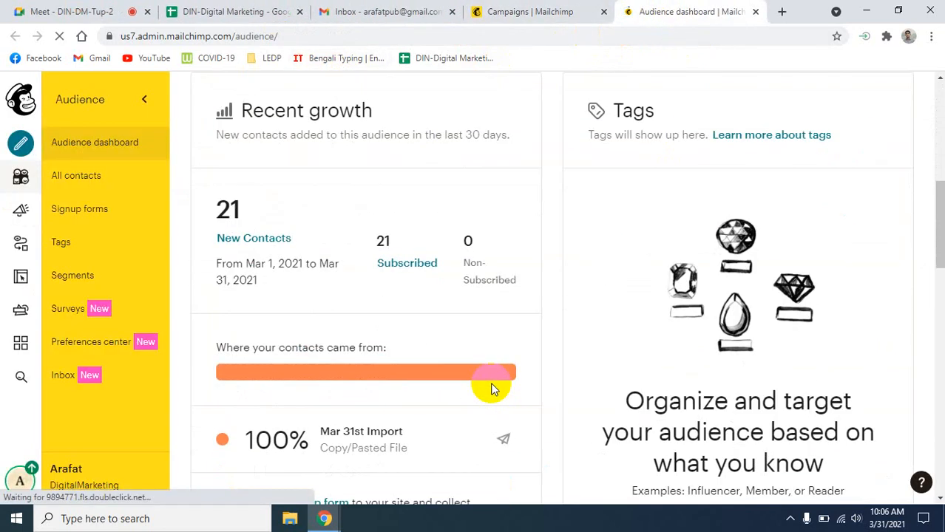
{"action": "scroll", "coordinate": [491, 386], "scroll_direction": "up", "scroll_amount": 7}
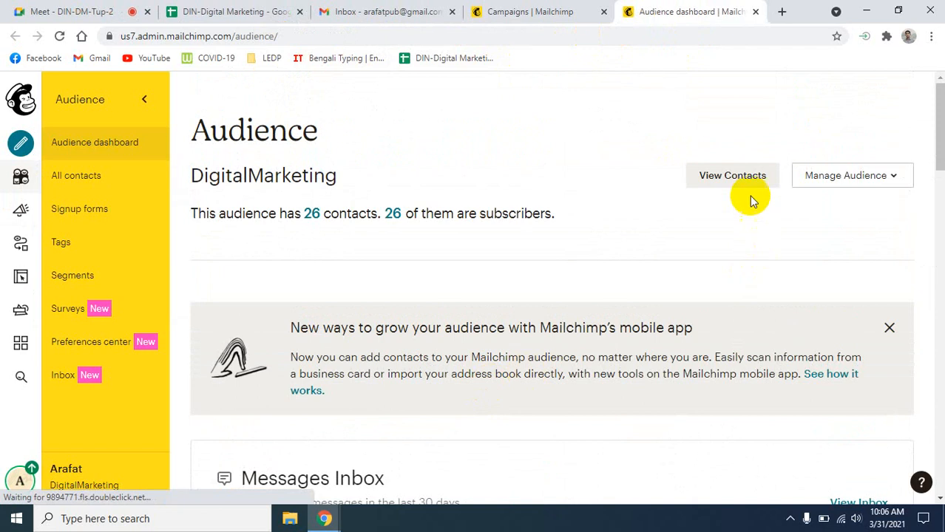
{"action": "left_click", "coordinate": [735, 176]}
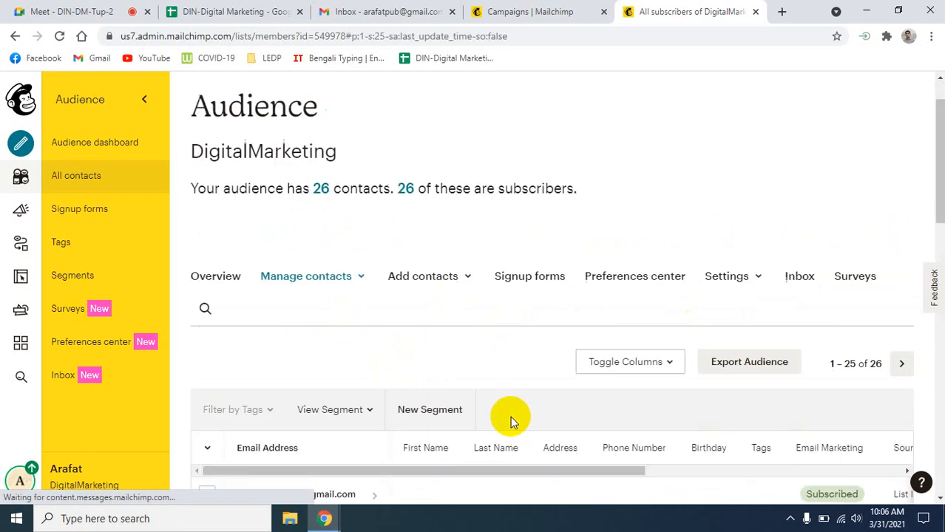
{"action": "scroll", "coordinate": [510, 418], "scroll_direction": "down", "scroll_amount": 2}
{"action": "scroll", "coordinate": [510, 419], "scroll_direction": "down", "scroll_amount": 3}
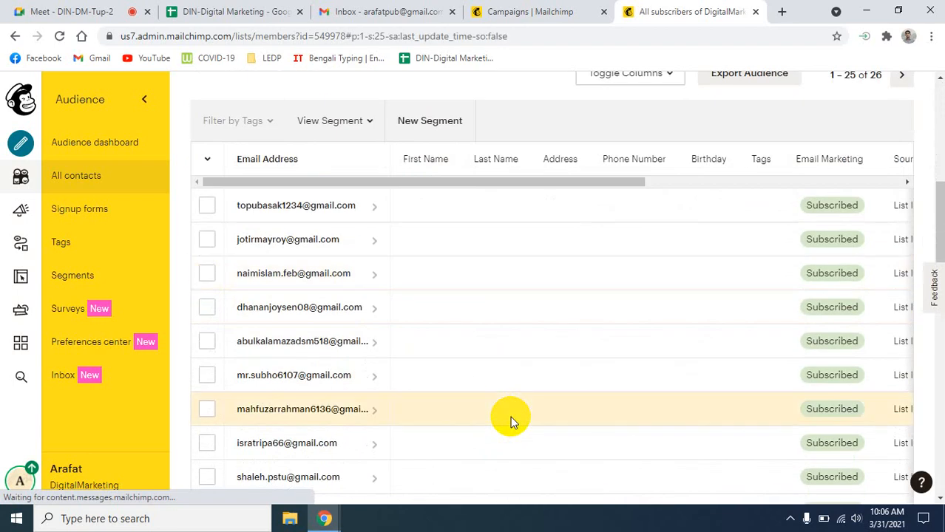
{"action": "scroll", "coordinate": [511, 419], "scroll_direction": "down", "scroll_amount": 5}
{"action": "scroll", "coordinate": [509, 420], "scroll_direction": "up", "scroll_amount": 10}
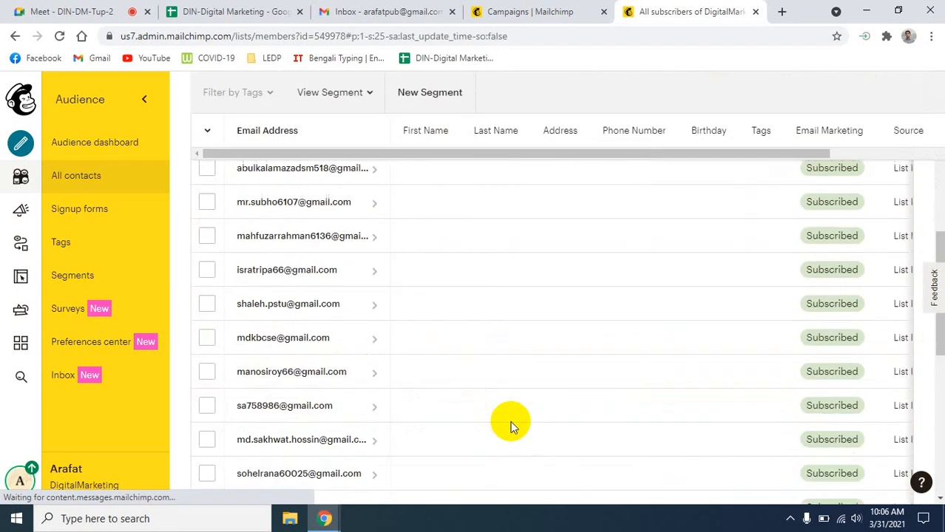
{"action": "scroll", "coordinate": [509, 420], "scroll_direction": "up", "scroll_amount": 2}
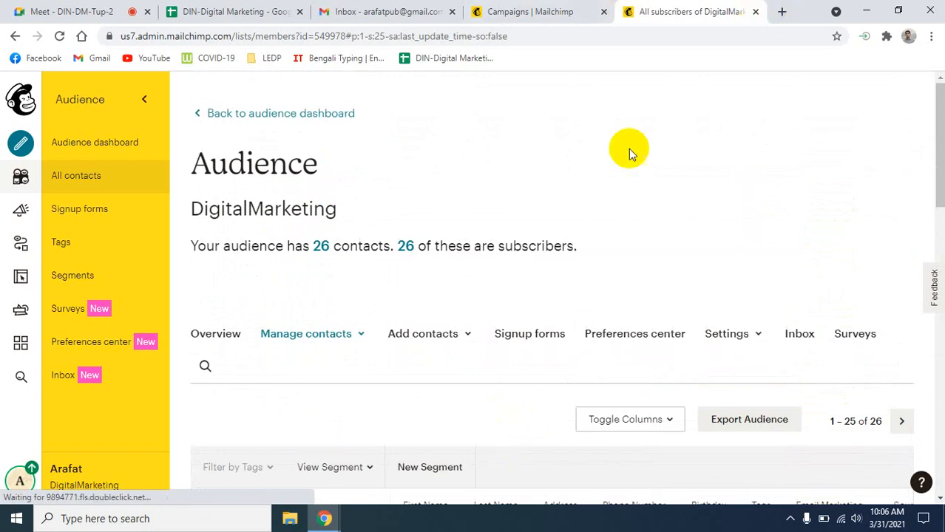
{"action": "left_click", "coordinate": [584, 12]}
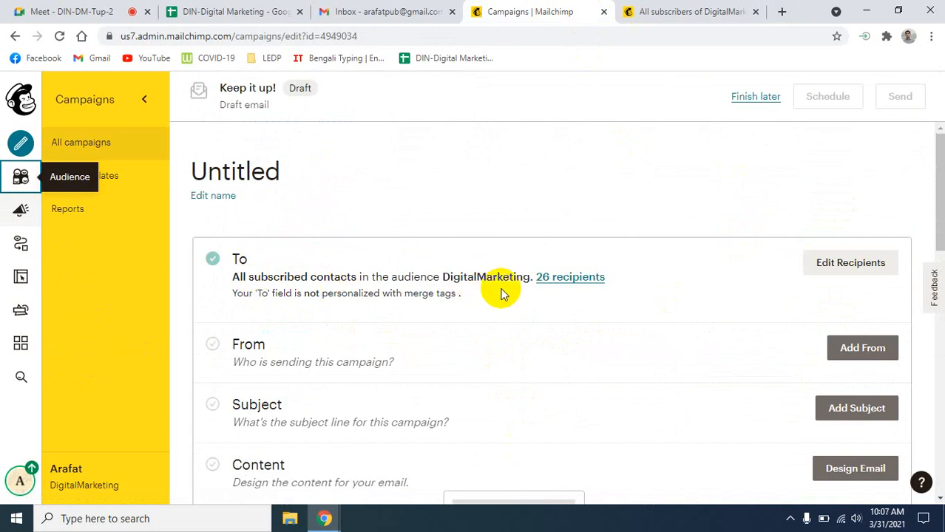
{"action": "scroll", "coordinate": [603, 341], "scroll_direction": "down", "scroll_amount": 1}
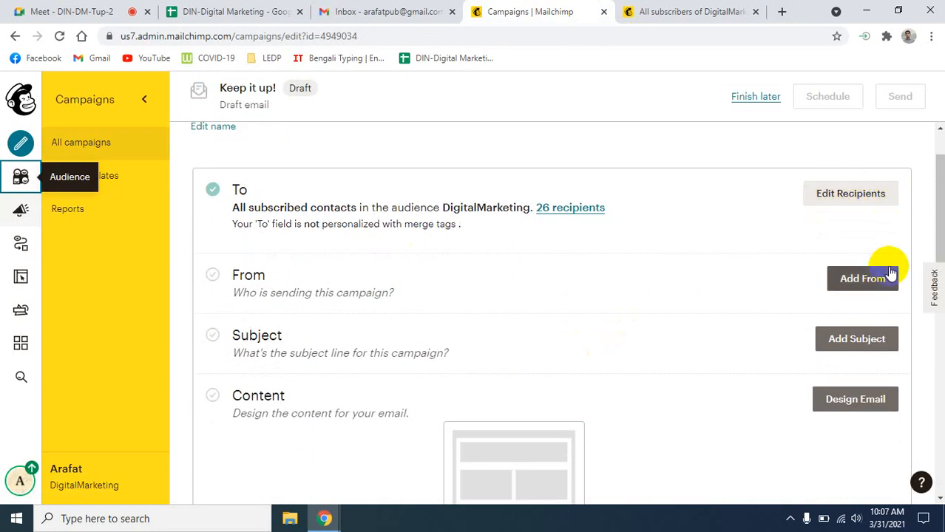
{"action": "left_click", "coordinate": [843, 278]}
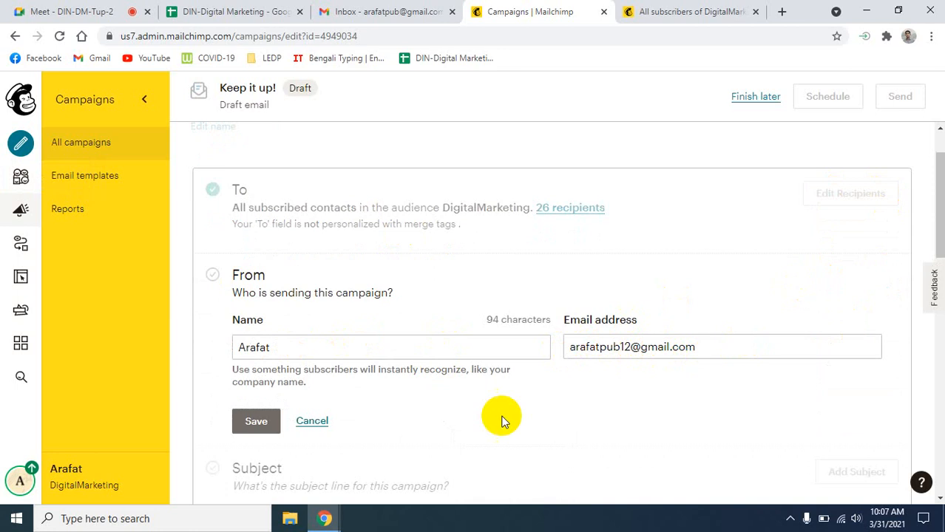
{"action": "left_click", "coordinate": [315, 348]}
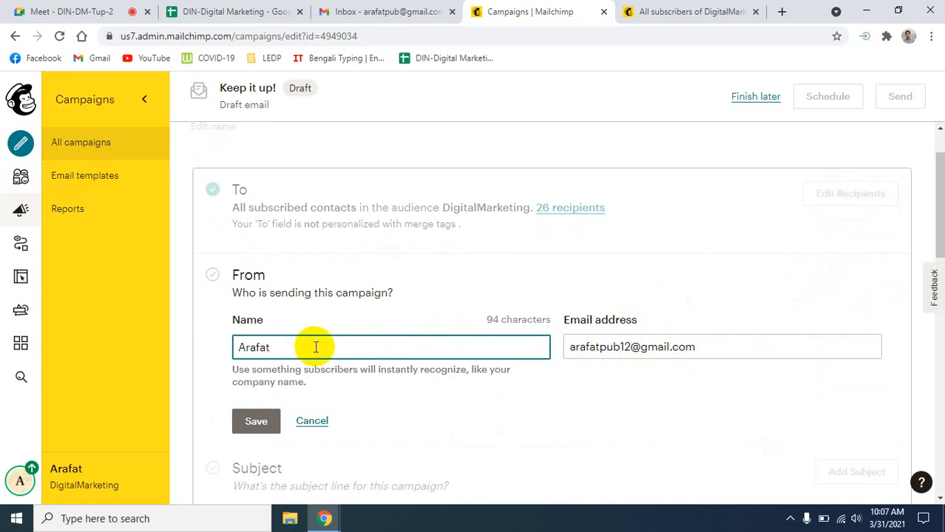
{"action": "type", "text": "Hossan"}
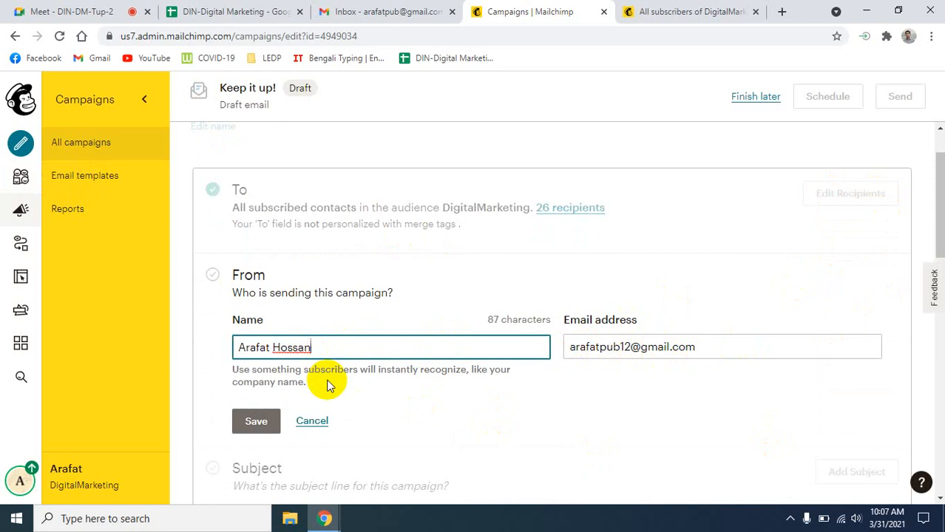
{"action": "scroll", "coordinate": [326, 379], "scroll_direction": "down", "scroll_amount": 3}
{"action": "left_click", "coordinate": [255, 217]}
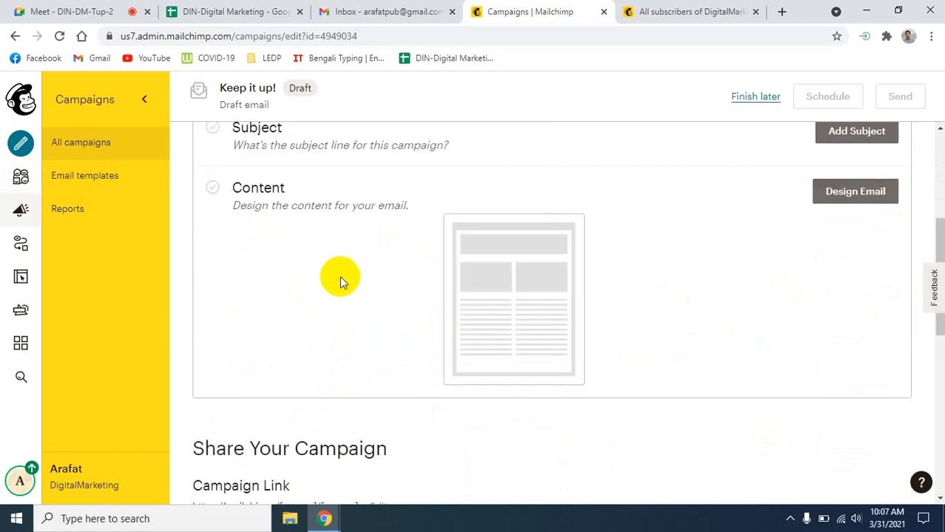
{"action": "scroll", "coordinate": [403, 341], "scroll_direction": "up", "scroll_amount": 2}
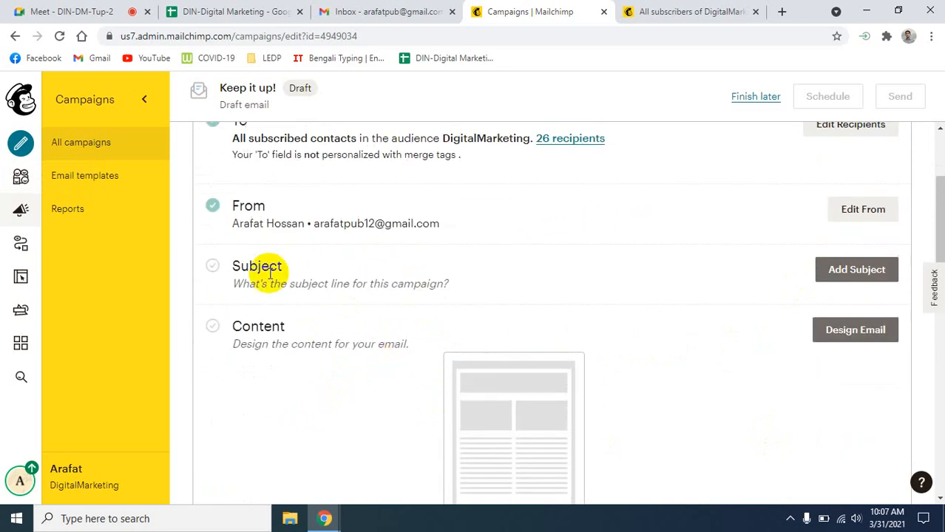
- Open the Add Subject form from the campaign checklist and focus the empty Subject field
{"action": "left_click", "coordinate": [869, 267]}
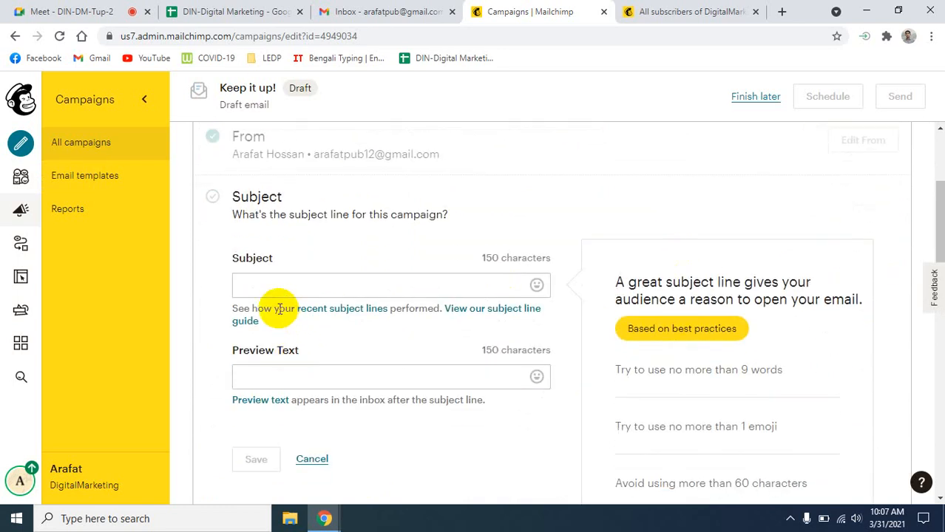
{"action": "left_click", "coordinate": [272, 287]}
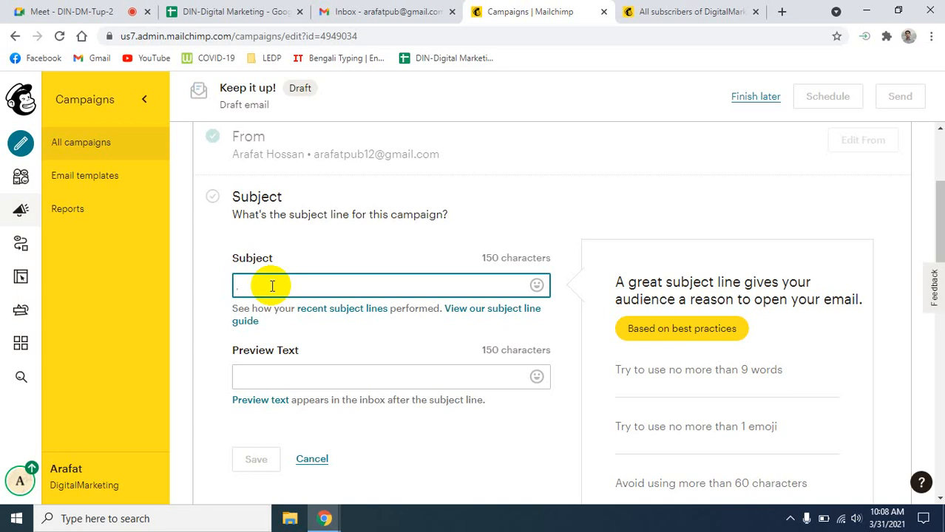
- Enter 'Computer price in Bangladesh 2021' as the campaign subject
{"action": "type", "text": "Upd"}
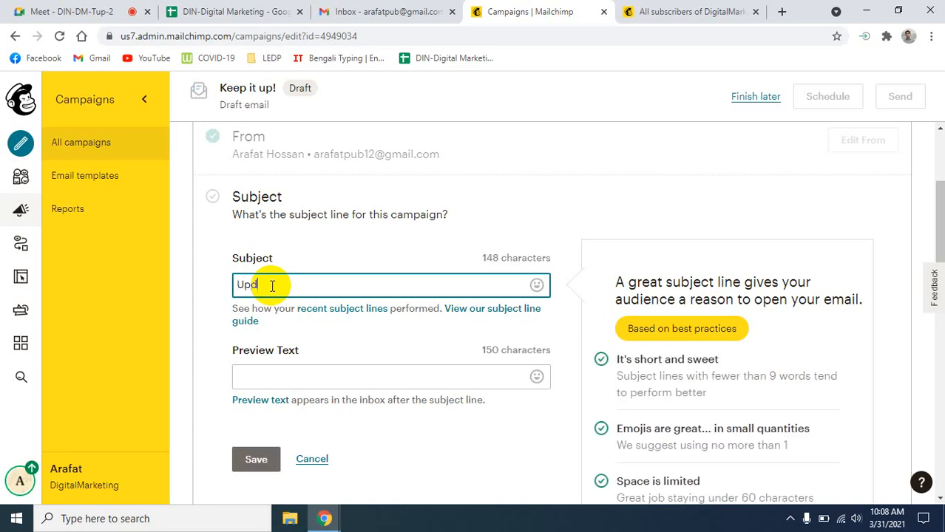
{"action": "type", "text": "ated C"}
{"action": "type", "text": "on"}
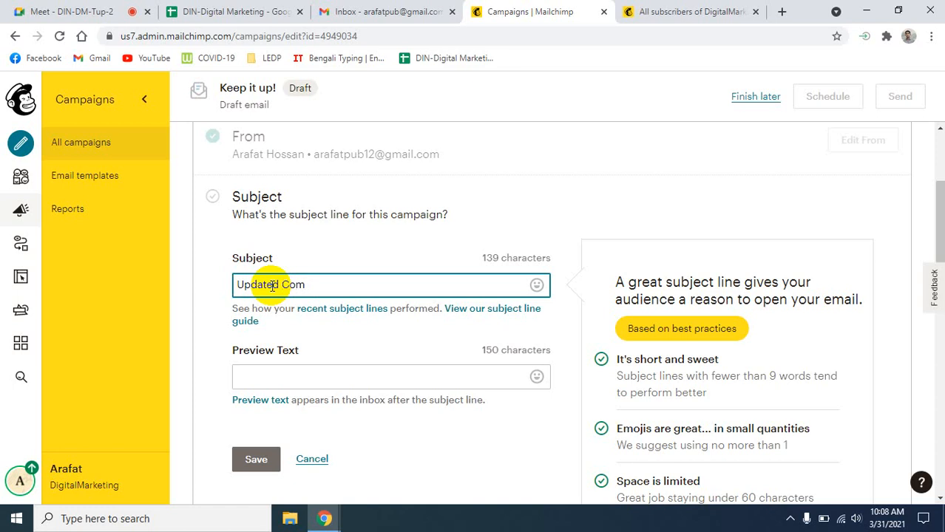
{"action": "key", "text": "BackSpace"}
{"action": "key", "text": "BackSpace"}
{"action": "key", "text": "BackSpace"}
{"action": "key", "text": "BackSpace"}
{"action": "key", "text": "BackSpace"}
{"action": "key", "text": "BackSpace"}
{"action": "key", "text": "BackSpace"}
{"action": "key", "text": "BackSpace"}
{"action": "key", "text": "BackSpace"}
{"action": "key", "text": "BackSpace"}
{"action": "key", "text": "BackSpace"}
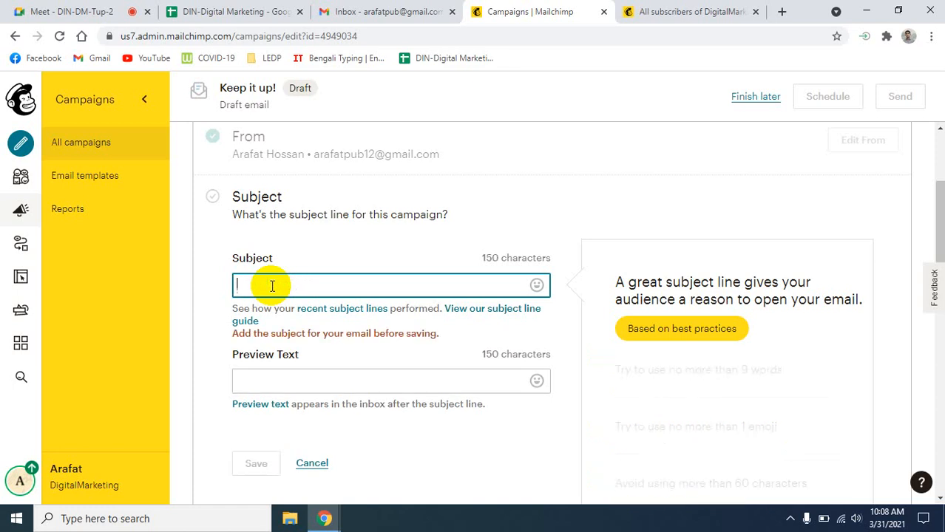
{"action": "type", "text": "Com"}
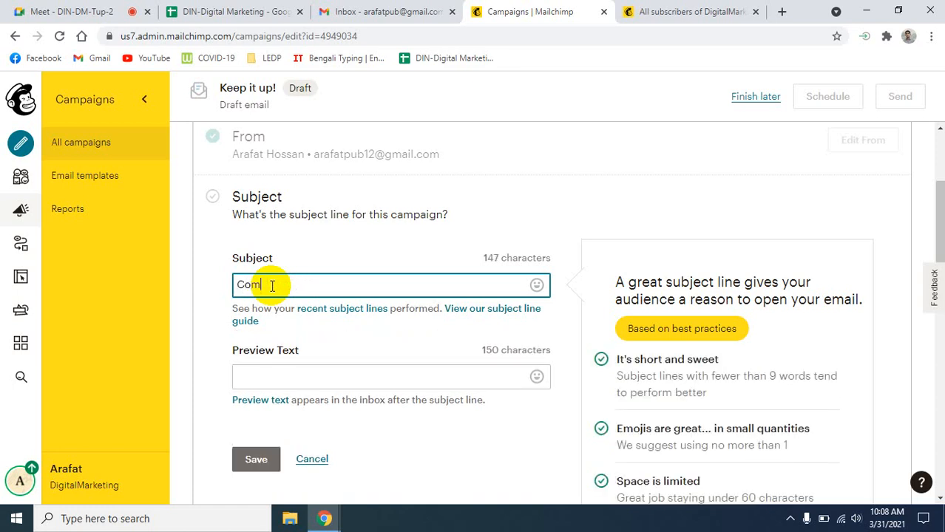
{"action": "type", "text": "puter price in "}
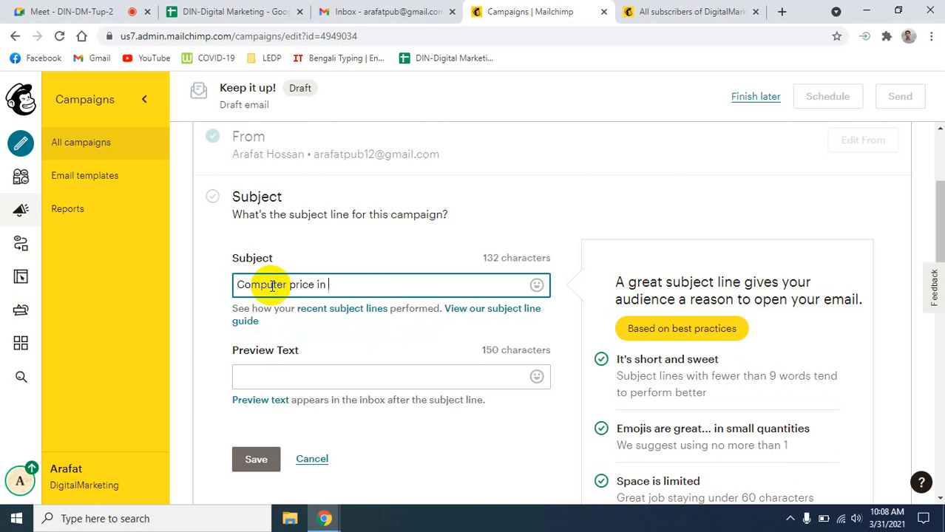
{"action": "type", "text": "Bangladesh "}
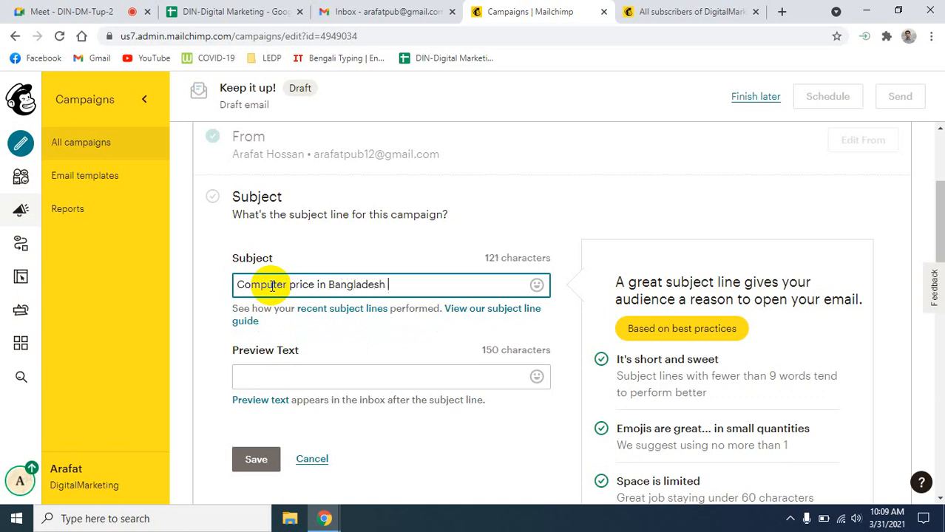
{"action": "type", "text": "2021"}
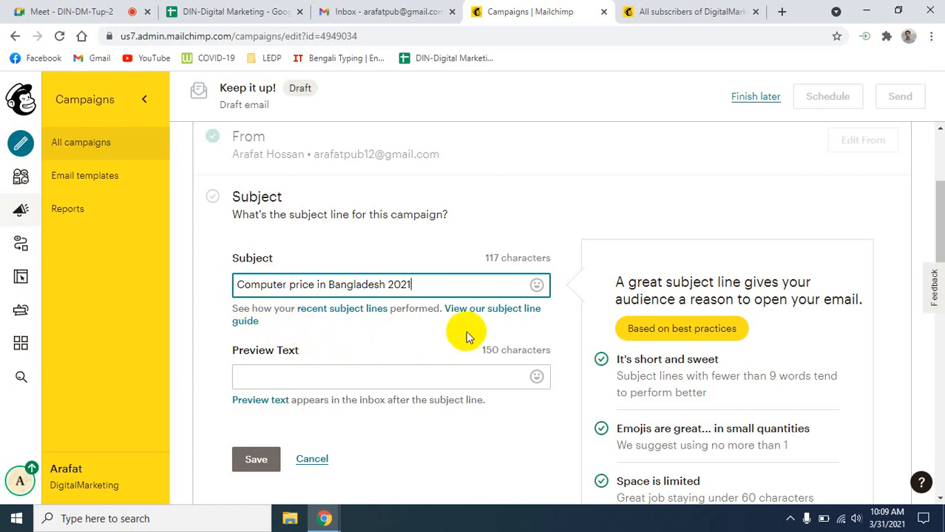
{"action": "scroll", "coordinate": [529, 358], "scroll_direction": "down", "scroll_amount": 1}
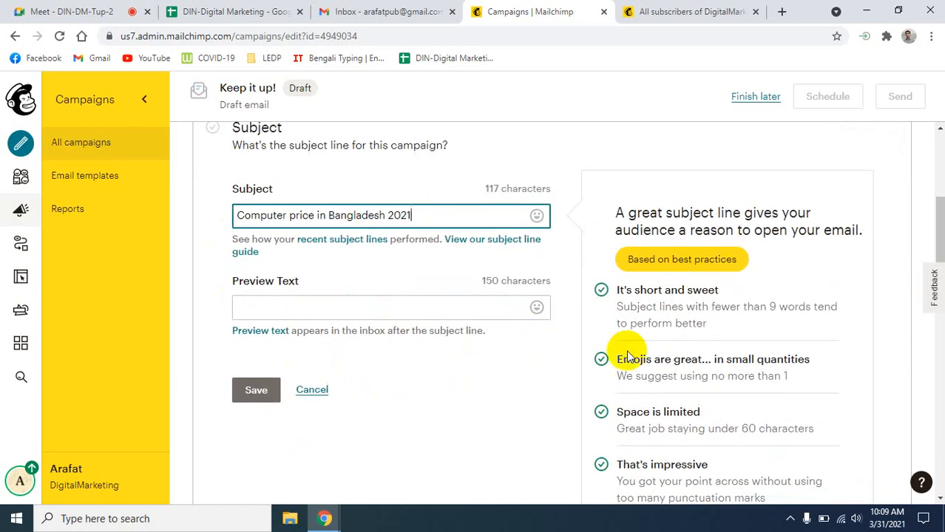
{"action": "scroll", "coordinate": [511, 349], "scroll_direction": "down", "scroll_amount": 1}
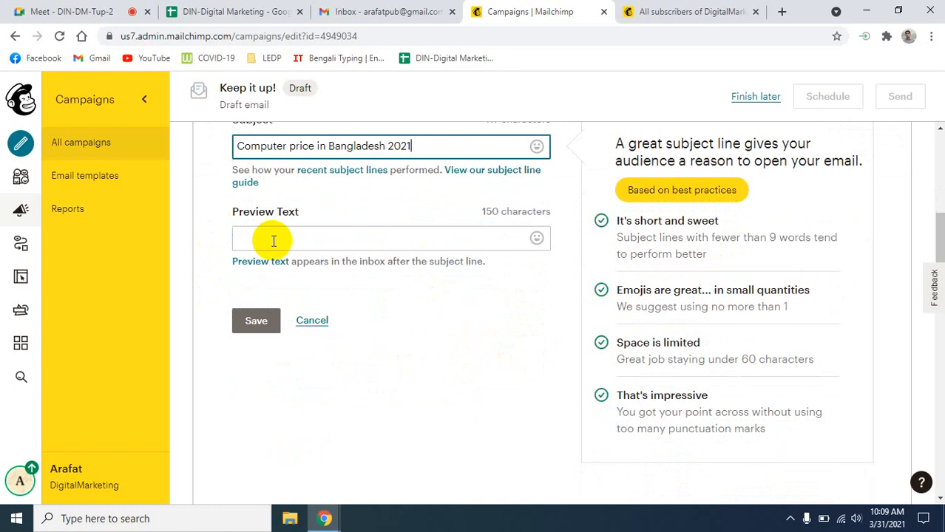
- Copy the subject into Preview Text and save the Subject section
{"action": "left_click", "coordinate": [273, 241]}
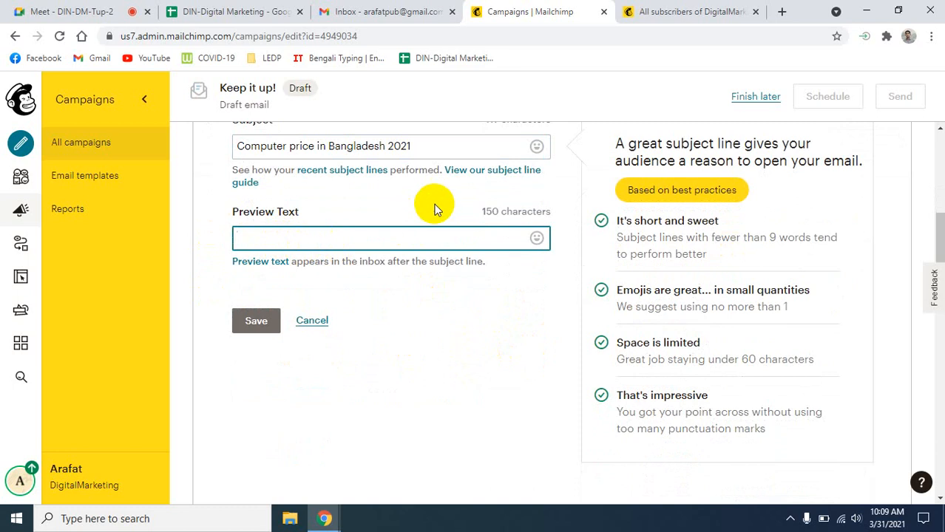
{"action": "triple_click", "coordinate": [431, 148]}
{"action": "key", "text": "ctrl+c"}
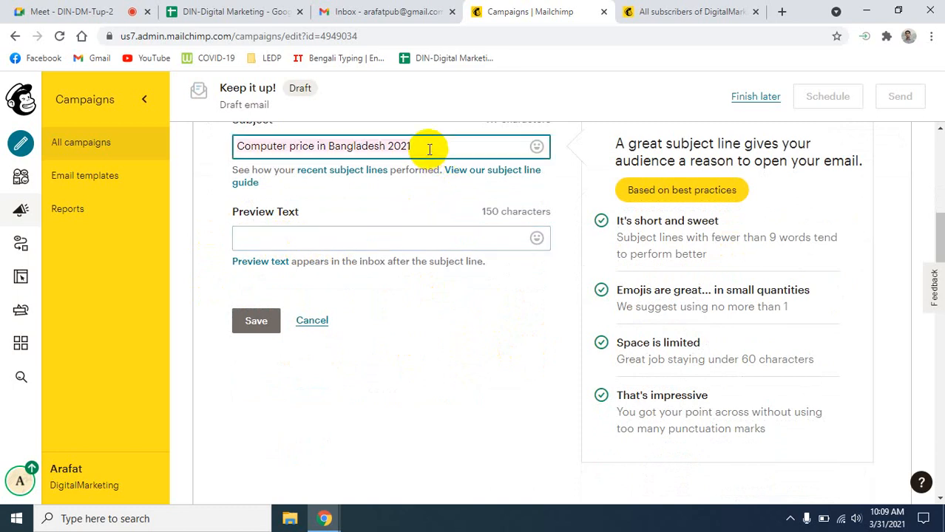
{"action": "left_click", "coordinate": [298, 238]}
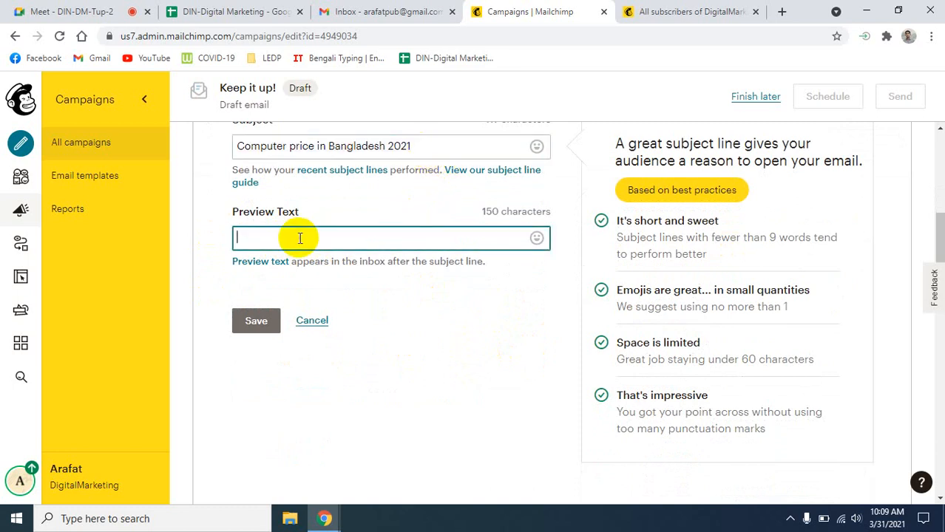
{"action": "key", "text": "ctrl+v"}
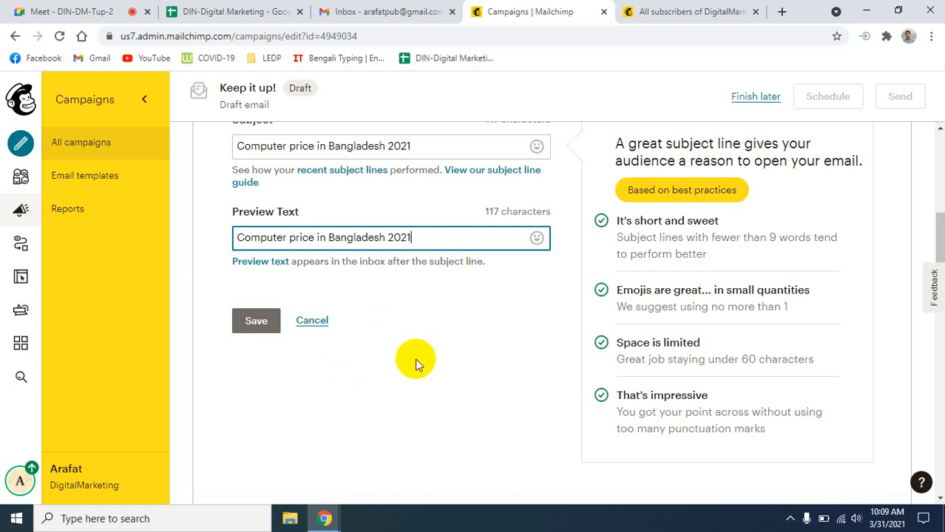
{"action": "scroll", "coordinate": [392, 356], "scroll_direction": "up", "scroll_amount": 1}
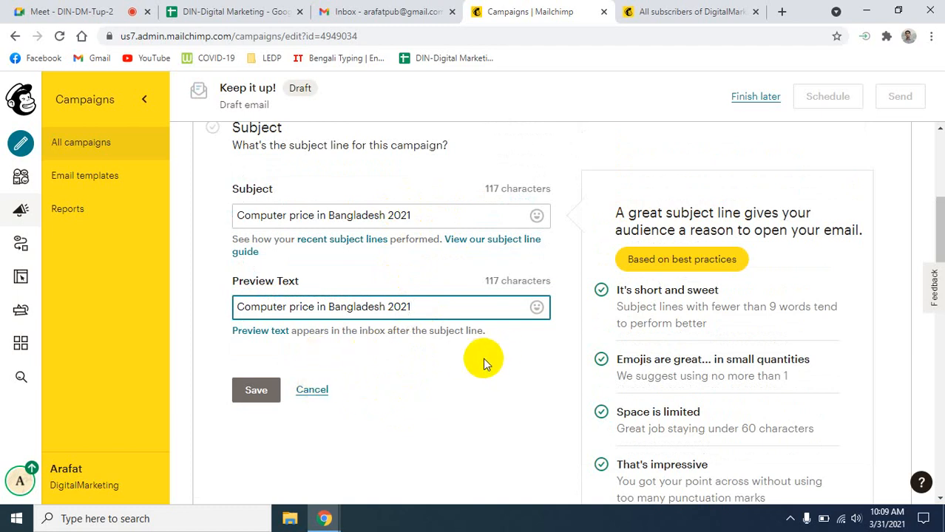
{"action": "scroll", "coordinate": [439, 424], "scroll_direction": "down", "scroll_amount": 1}
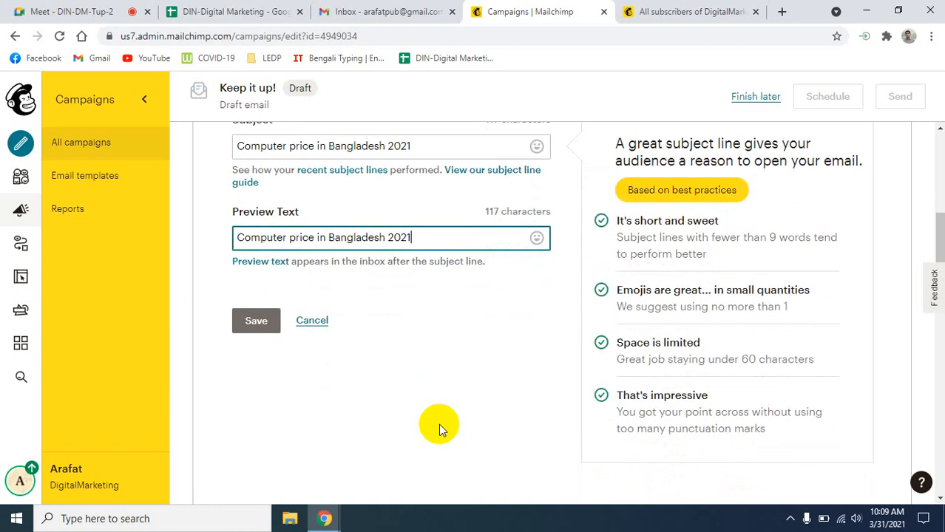
{"action": "left_click", "coordinate": [251, 323]}
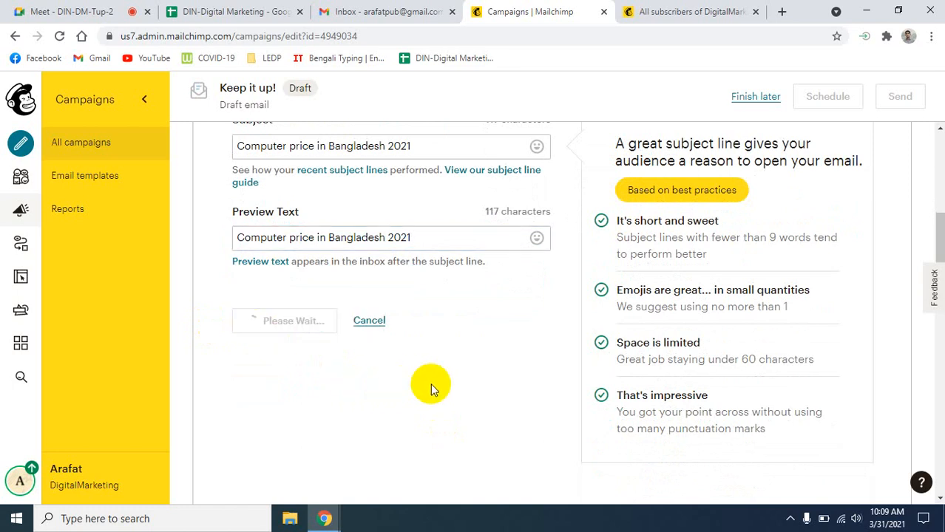
{"action": "scroll", "coordinate": [440, 377], "scroll_direction": "up", "scroll_amount": 3}
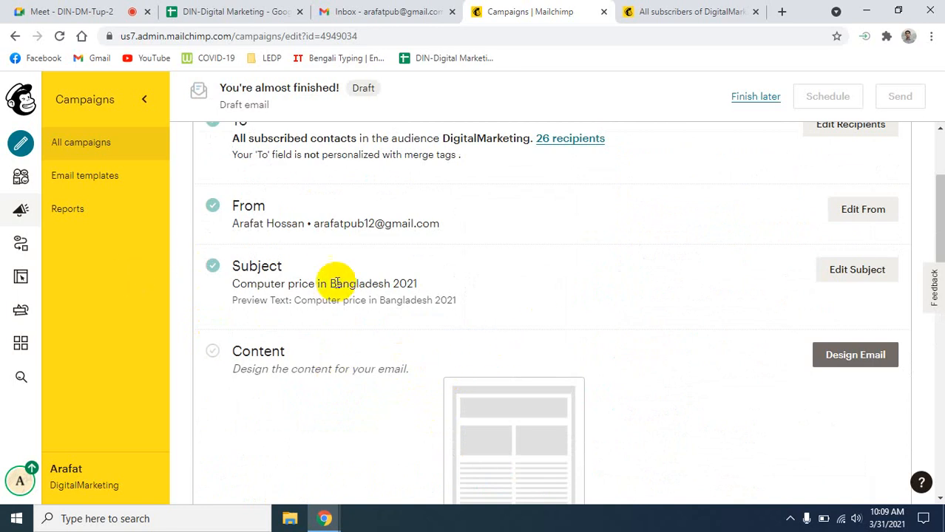
- Choose Design Email in the Content section to reach the Select a template page
{"action": "scroll", "coordinate": [333, 277], "scroll_direction": "up", "scroll_amount": 1}
{"action": "scroll", "coordinate": [299, 307], "scroll_direction": "down", "scroll_amount": 2}
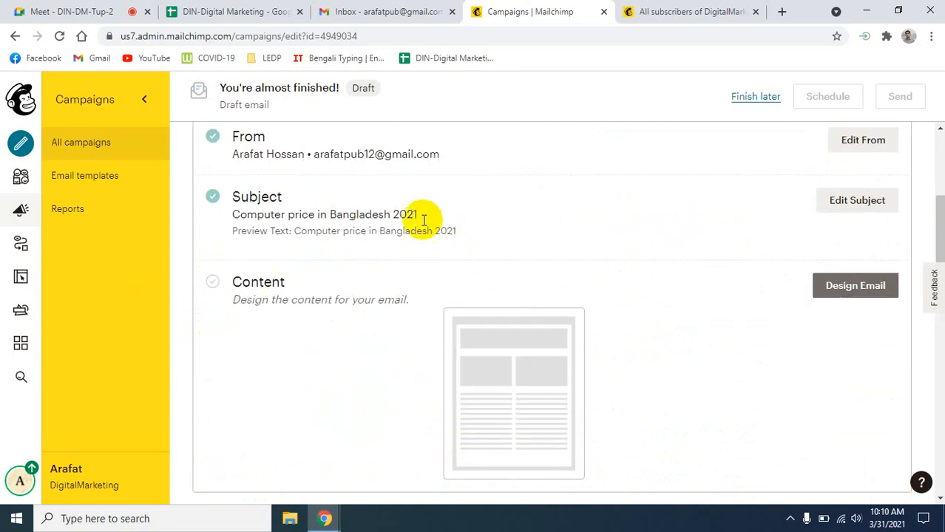
{"action": "left_click", "coordinate": [857, 291]}
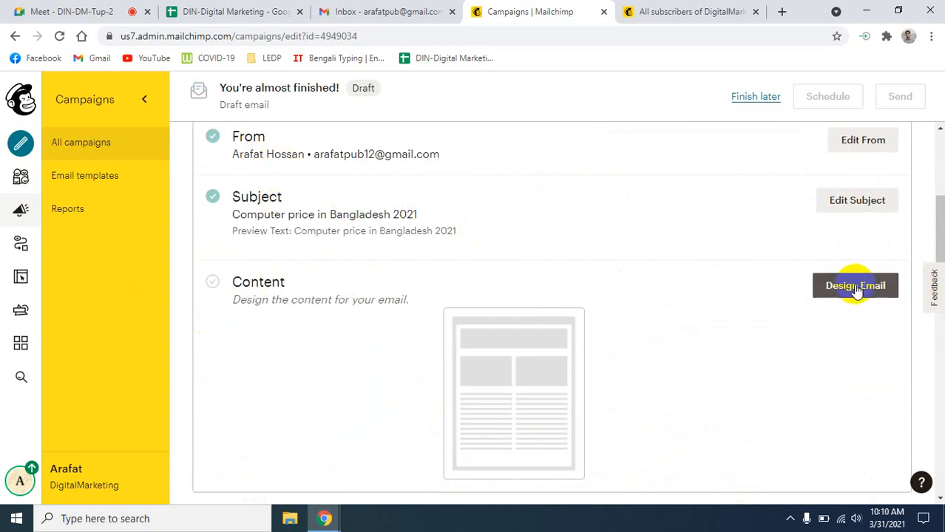
{"action": "scroll", "coordinate": [333, 316], "scroll_direction": "down", "scroll_amount": 1}
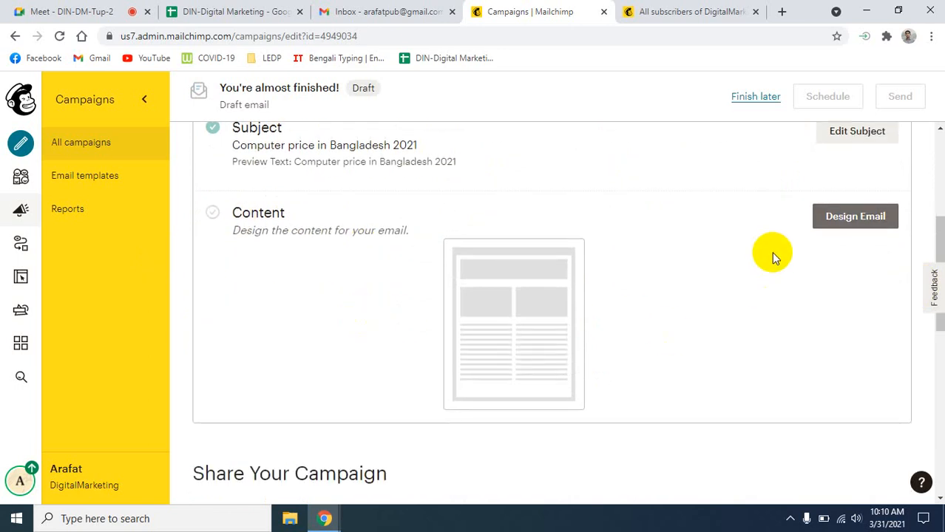
{"action": "left_click", "coordinate": [851, 221]}
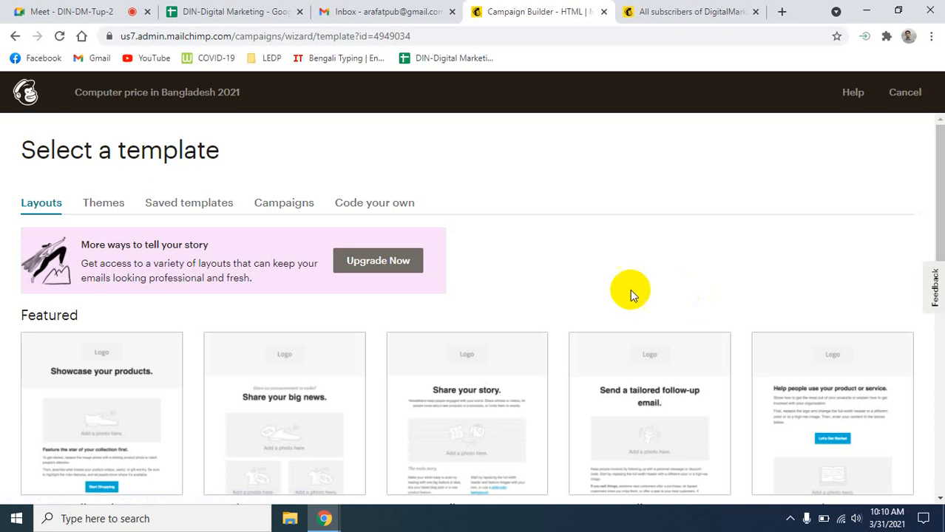
- Browse the Featured templates and start the email from Sell Products
{"action": "scroll", "coordinate": [538, 316], "scroll_direction": "down", "scroll_amount": 3}
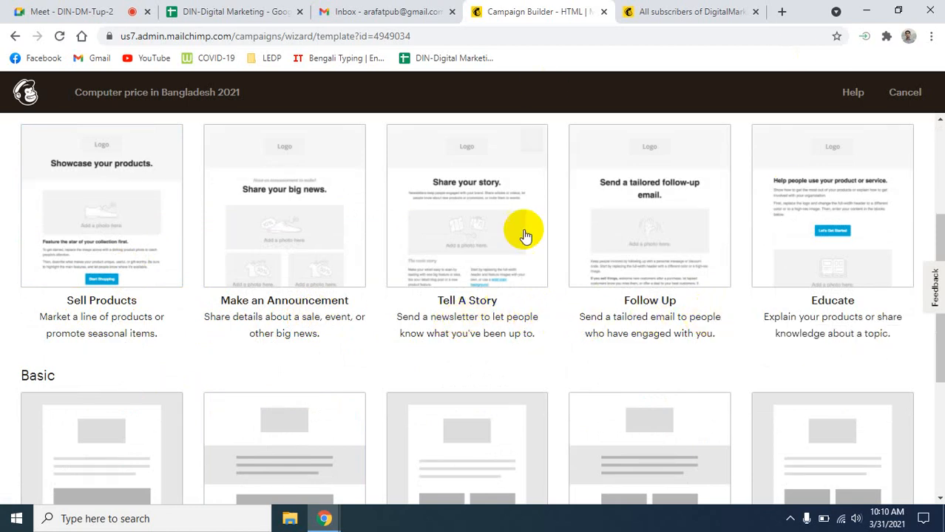
{"action": "mouse_move", "coordinate": [709, 235]}
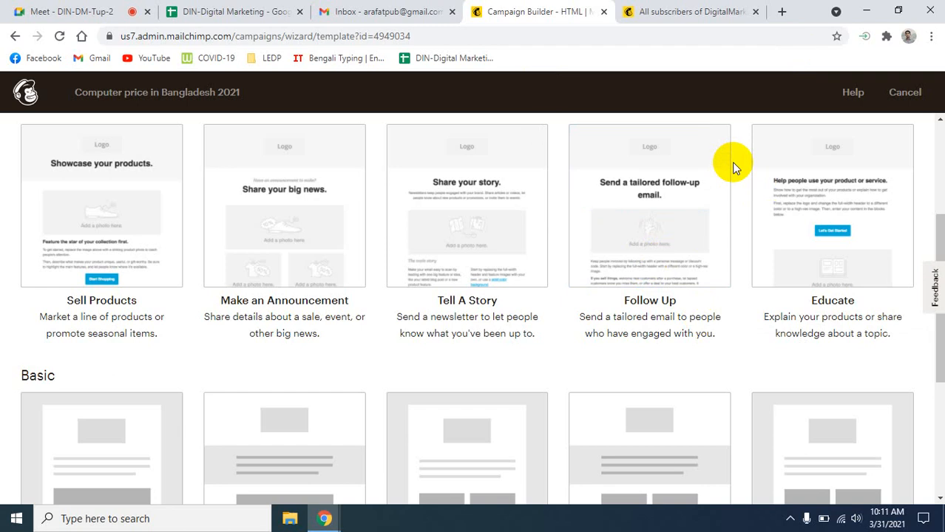
{"action": "scroll", "coordinate": [443, 376], "scroll_direction": "down", "scroll_amount": 2}
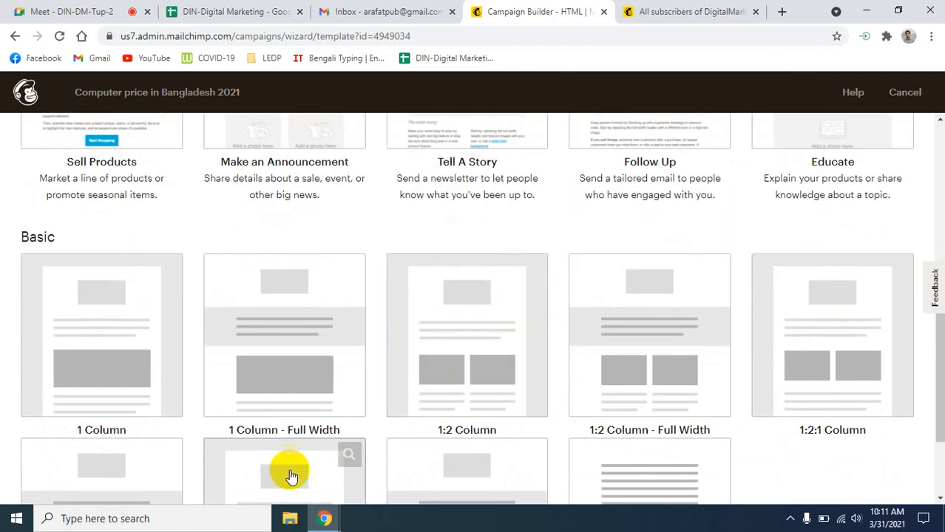
{"action": "scroll", "coordinate": [185, 433], "scroll_direction": "down", "scroll_amount": 2}
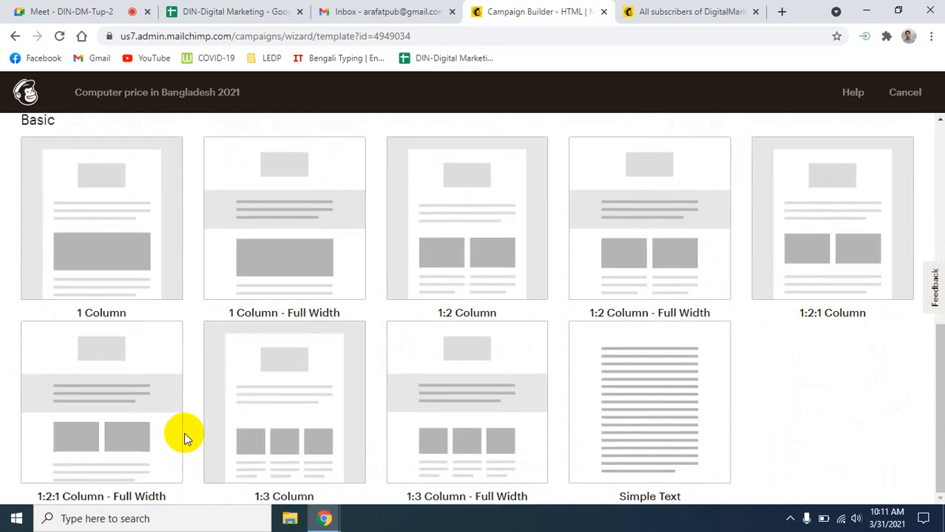
{"action": "scroll", "coordinate": [185, 432], "scroll_direction": "up", "scroll_amount": 6}
{"action": "scroll", "coordinate": [184, 433], "scroll_direction": "down", "scroll_amount": 4}
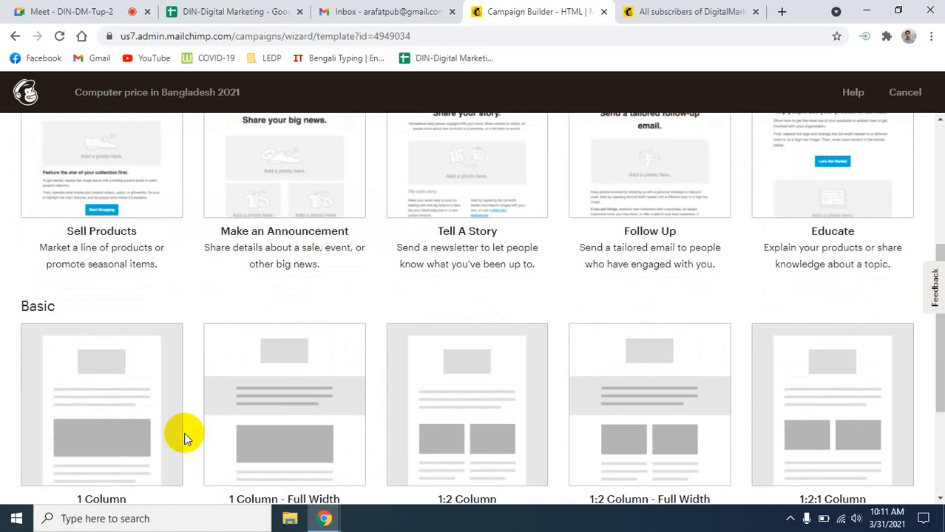
{"action": "scroll", "coordinate": [184, 433], "scroll_direction": "down", "scroll_amount": 3}
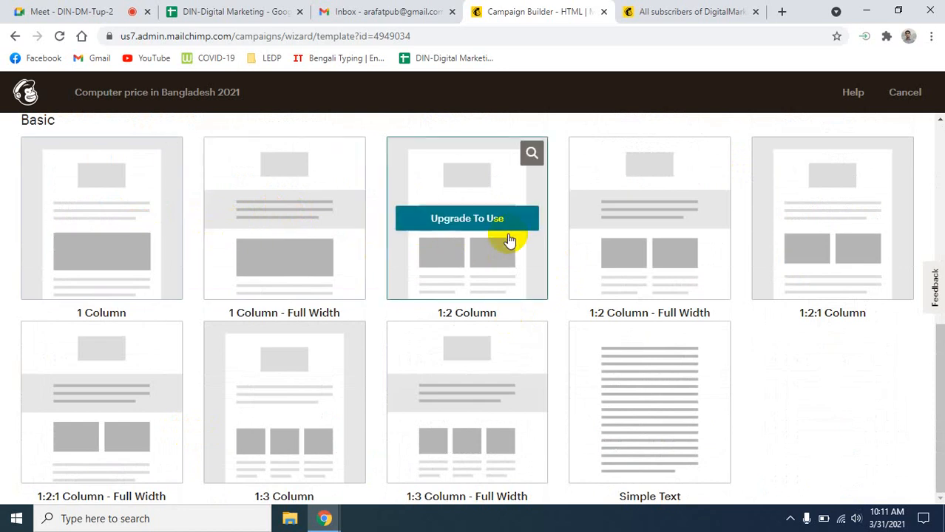
{"action": "scroll", "coordinate": [401, 387], "scroll_direction": "up", "scroll_amount": 6}
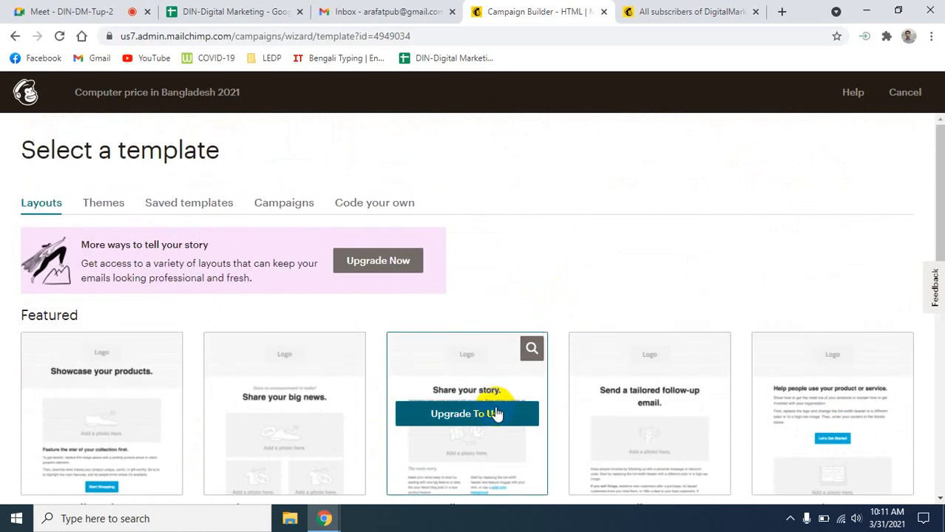
{"action": "scroll", "coordinate": [167, 432], "scroll_direction": "down", "scroll_amount": 3}
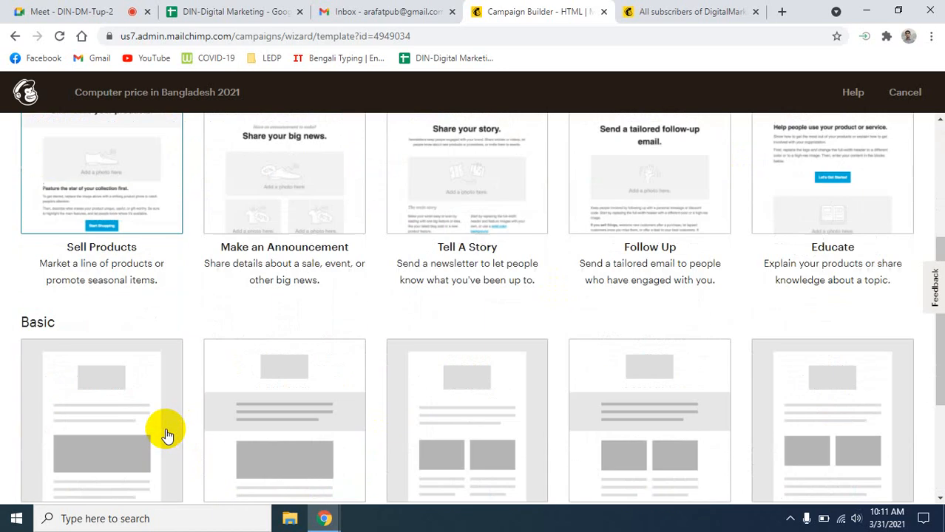
{"action": "scroll", "coordinate": [148, 384], "scroll_direction": "down", "scroll_amount": 1}
{"action": "scroll", "coordinate": [336, 340], "scroll_direction": "down", "scroll_amount": 2}
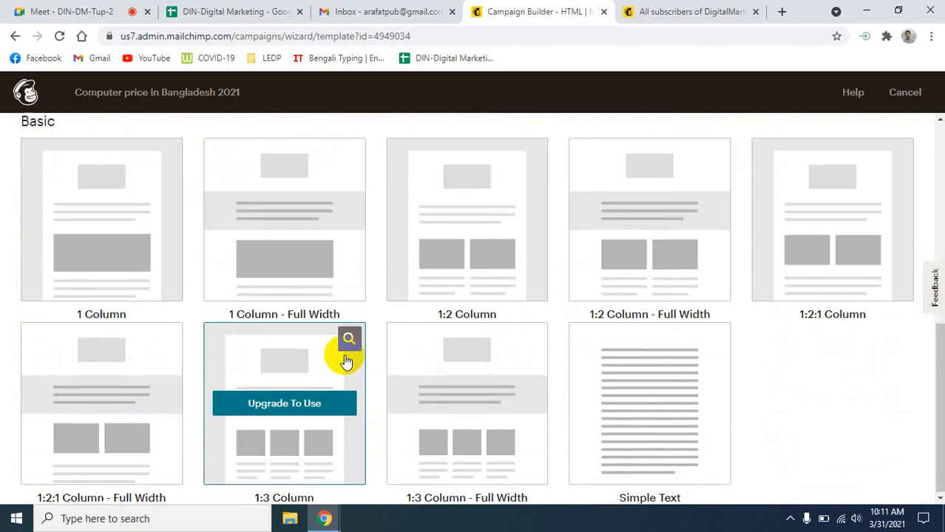
{"action": "scroll", "coordinate": [344, 359], "scroll_direction": "up", "scroll_amount": 6}
{"action": "scroll", "coordinate": [325, 362], "scroll_direction": "down", "scroll_amount": 2}
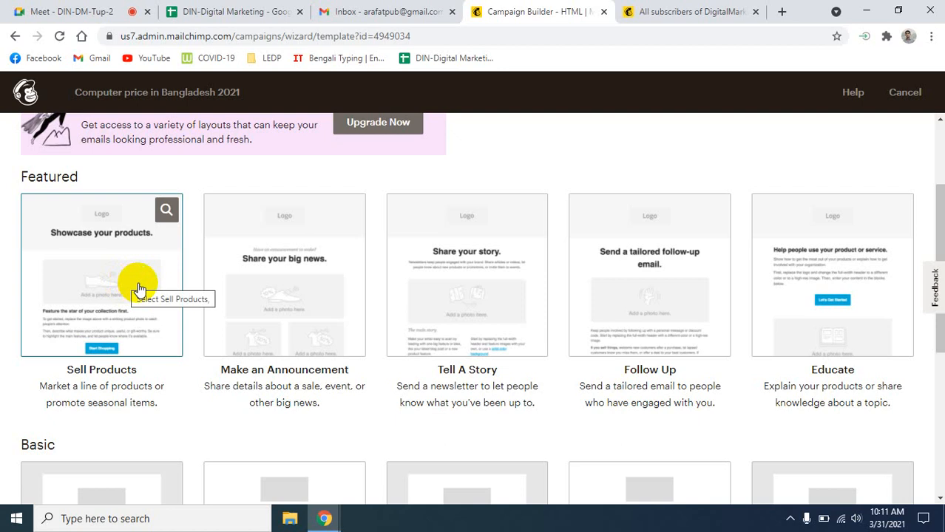
{"action": "left_click", "coordinate": [112, 288]}
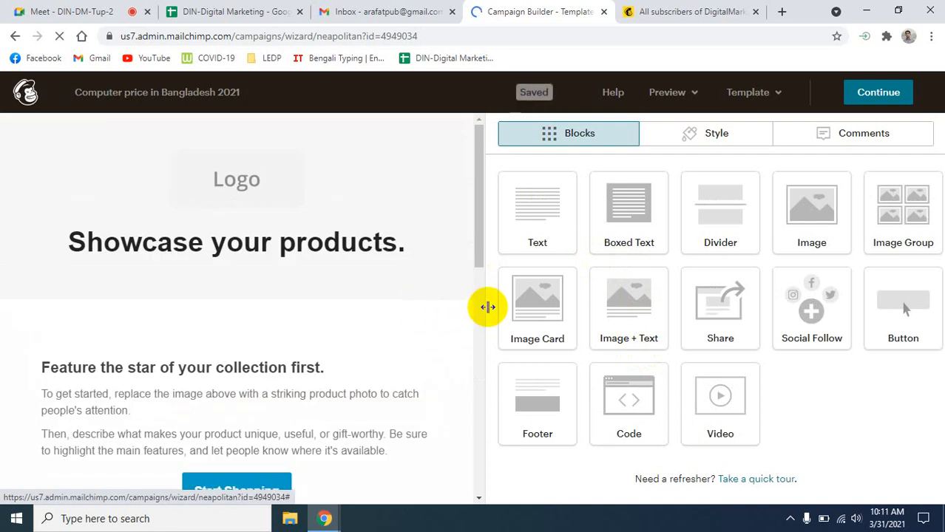
- Widen the email preview beside the Blocks panel, then open a new Chrome tab
{"action": "left_click_drag", "start_coordinate": [485, 307], "coordinate": [669, 317]}
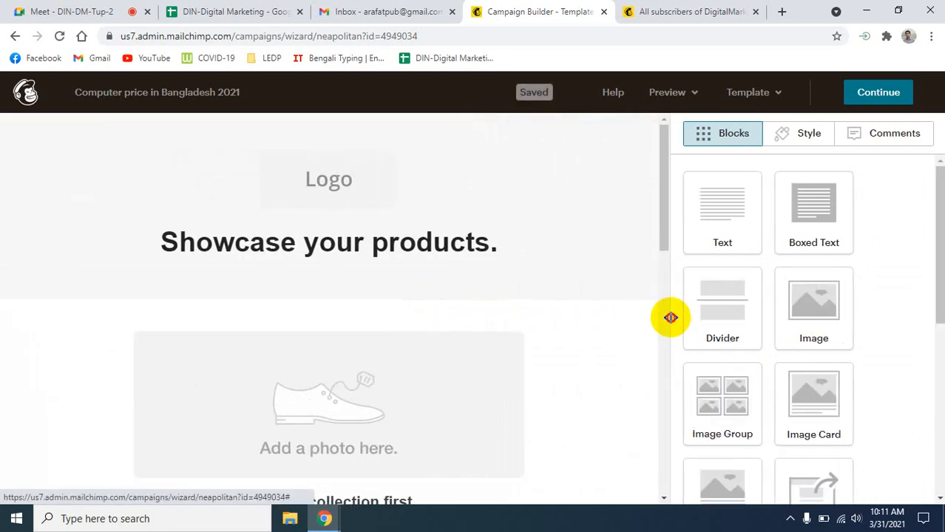
{"action": "scroll", "coordinate": [525, 365], "scroll_direction": "down", "scroll_amount": 1}
{"action": "scroll", "coordinate": [526, 364], "scroll_direction": "up", "scroll_amount": 1}
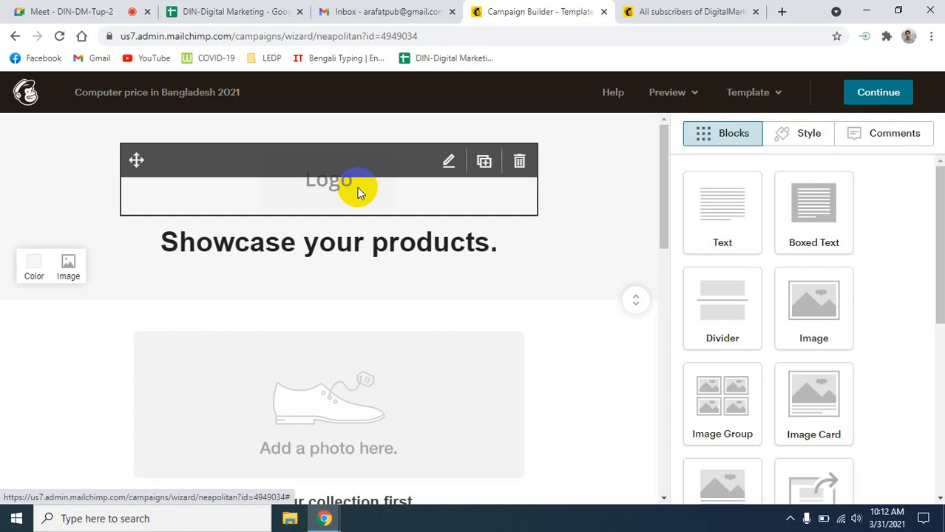
{"action": "left_click", "coordinate": [780, 11]}
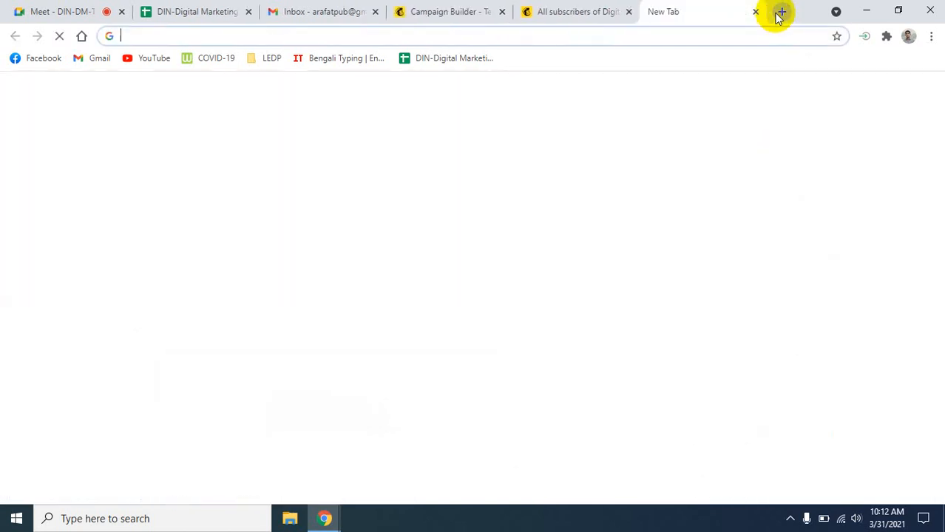
- Search Google for 'star tech' from the new tab
{"action": "type", "text": "st"}
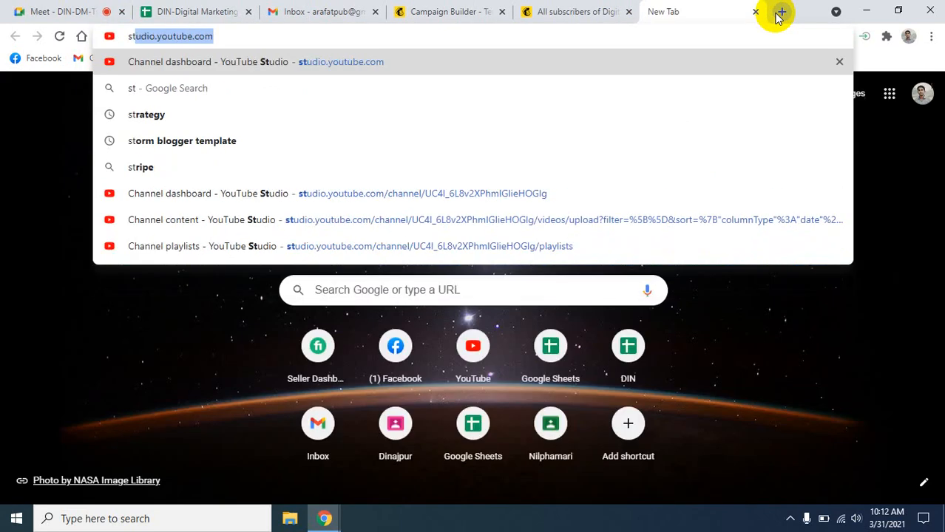
{"action": "type", "text": "ar "}
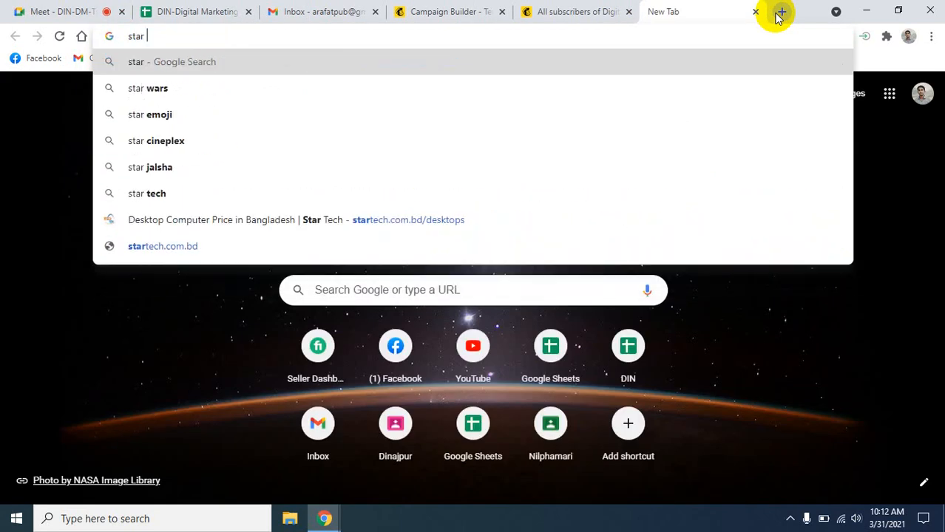
{"action": "type", "text": "tech"}
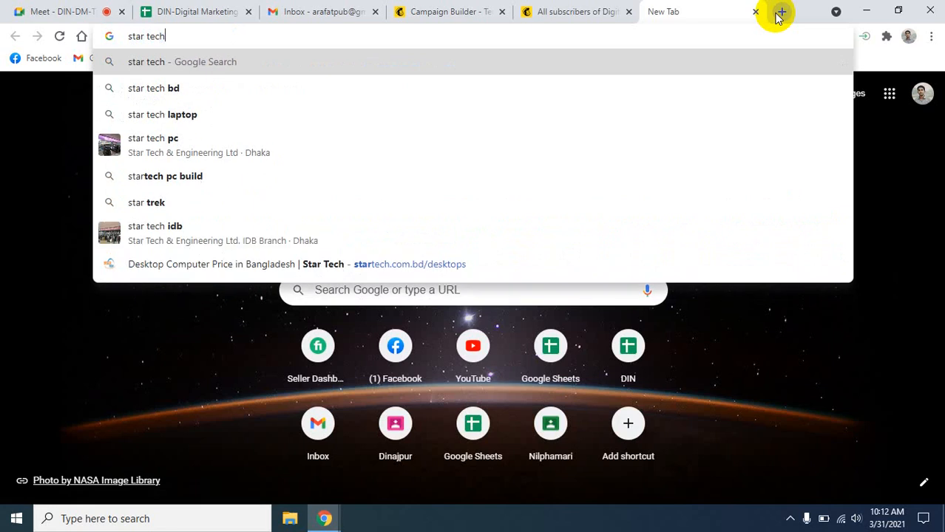
{"action": "key", "text": "Return"}
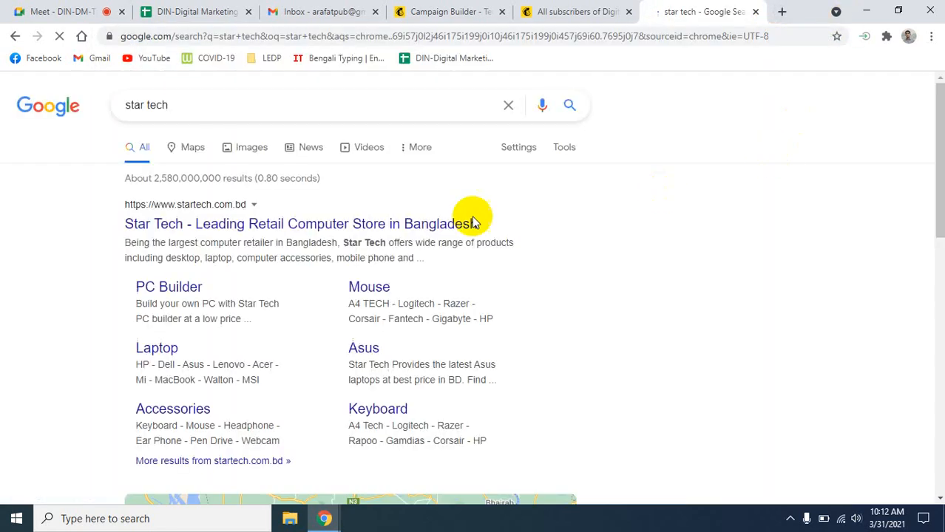
- Open startech.com.bd and save its Star Tech logo to the Desktop as logo.png
{"action": "left_click", "coordinate": [213, 224]}
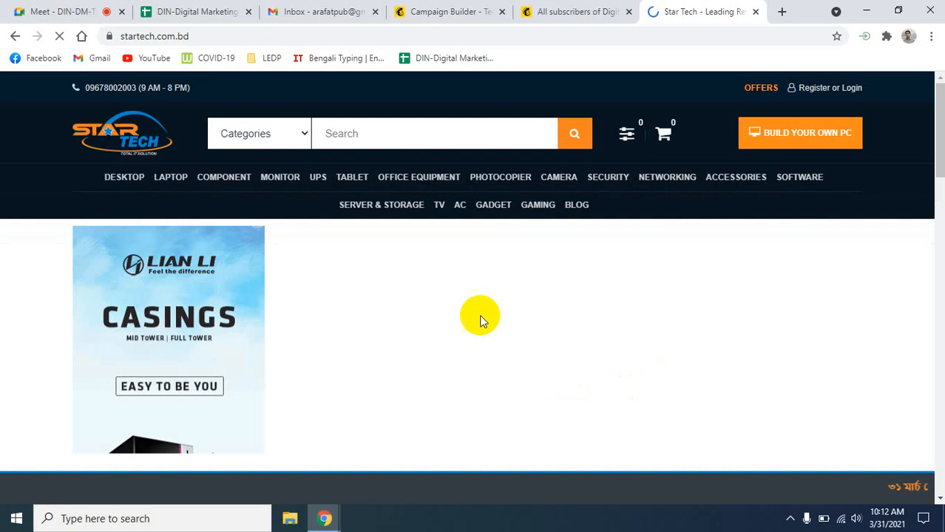
{"action": "mouse_move", "coordinate": [227, 183]}
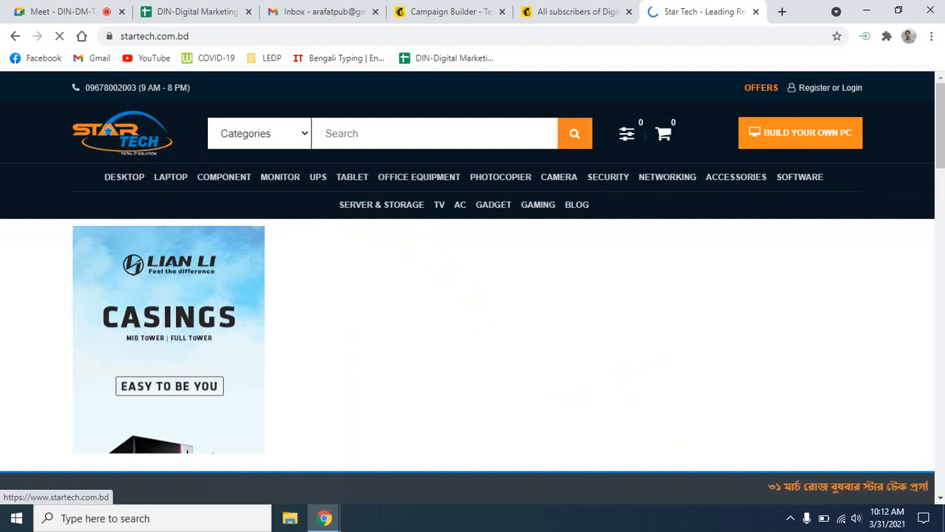
{"action": "left_click_drag", "start_coordinate": [116, 127], "coordinate": [244, 136]}
{"action": "right_click", "coordinate": [122, 130]}
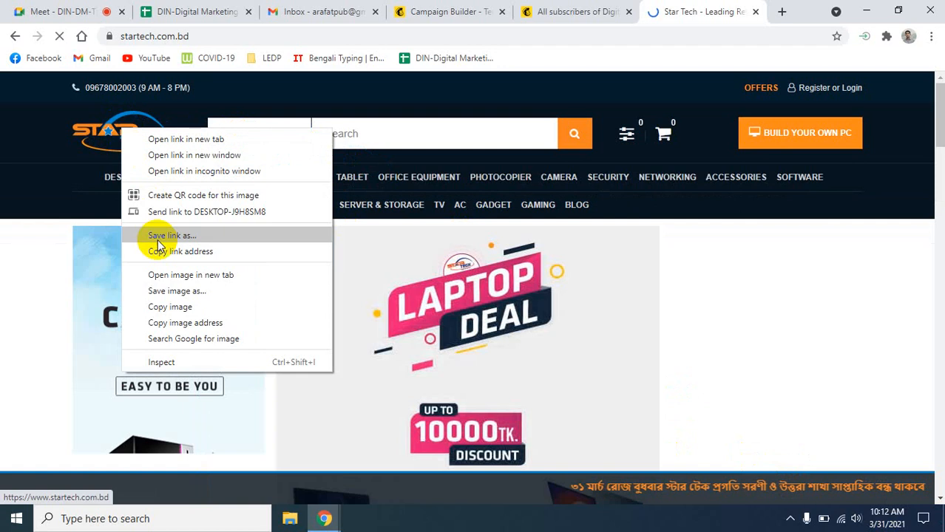
{"action": "left_click", "coordinate": [170, 305]}
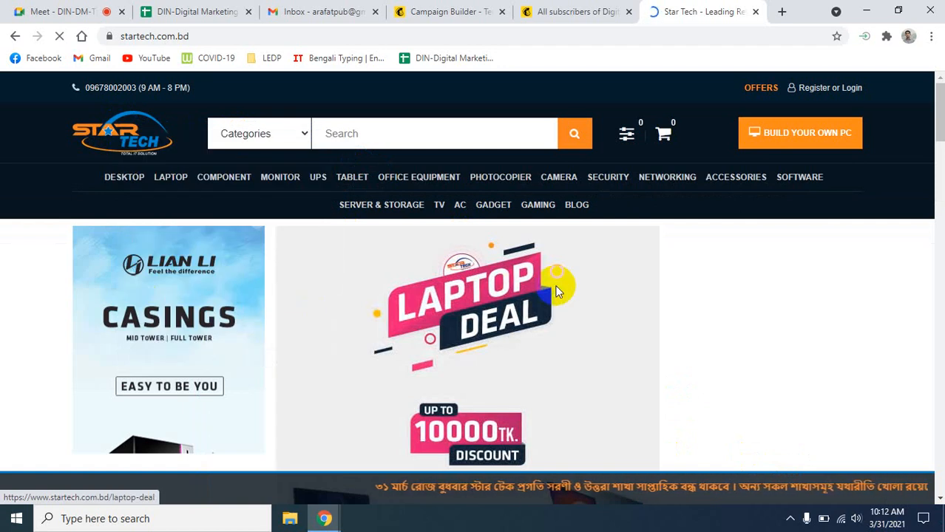
{"action": "key", "text": "ctrl+s"}
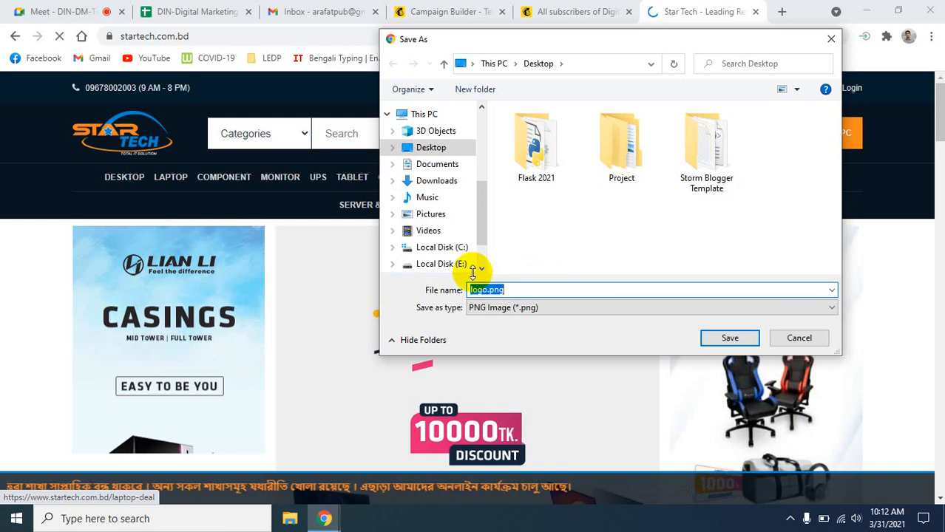
{"action": "left_click", "coordinate": [745, 345]}
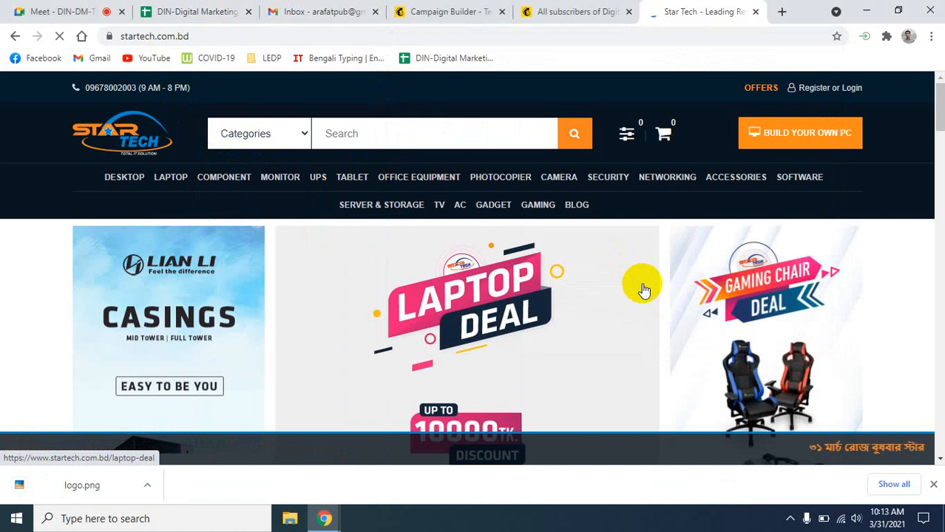
- Look through the open browser tabs and return to the Mailchimp campaign builder
{"action": "left_click", "coordinate": [178, 11]}
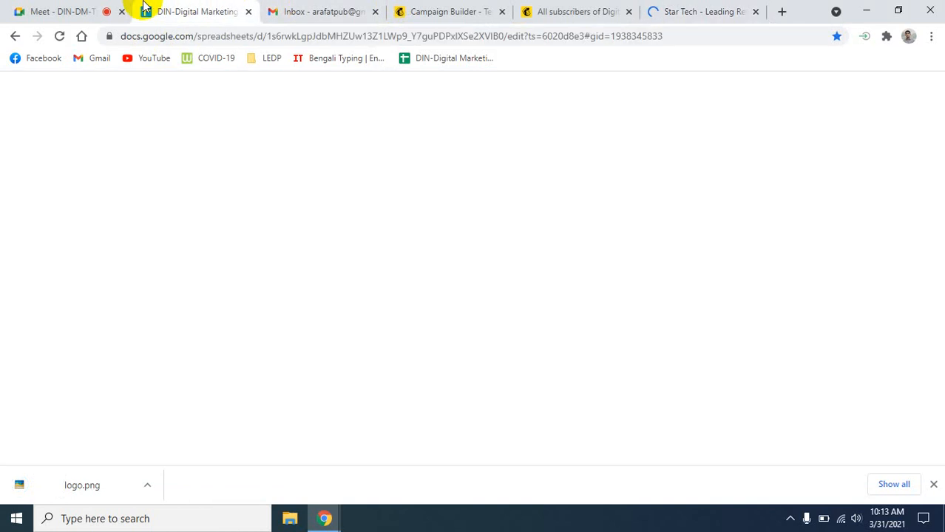
{"action": "left_click", "coordinate": [103, 11]}
{"action": "left_click", "coordinate": [447, 11]}
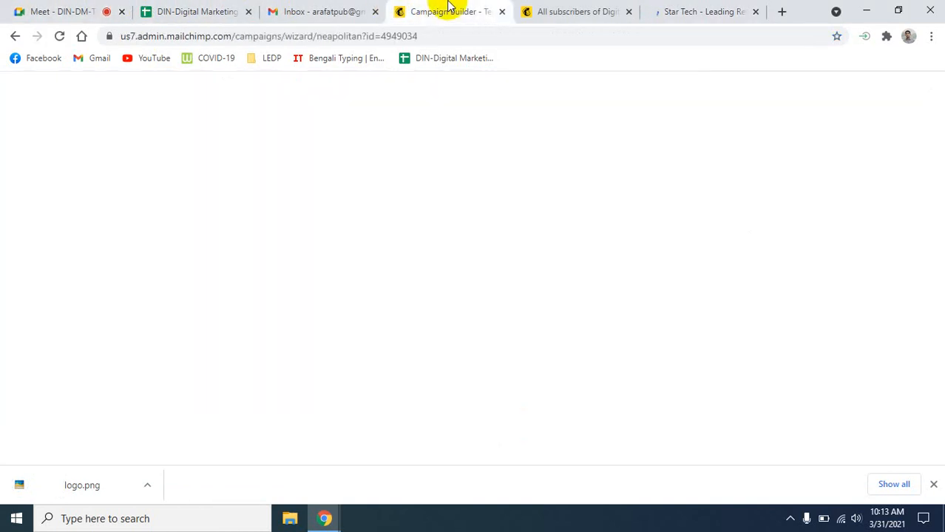
{"action": "left_click", "coordinate": [584, 12]}
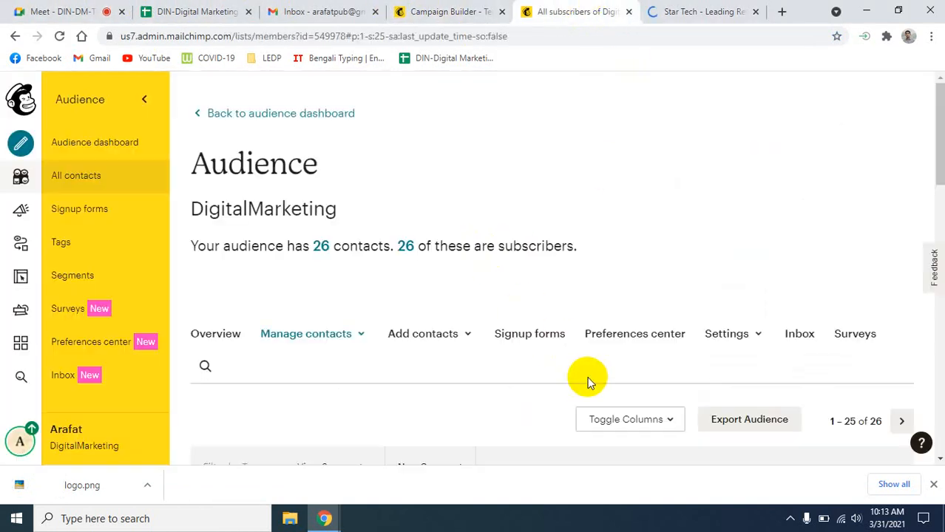
{"action": "left_click", "coordinate": [443, 10]}
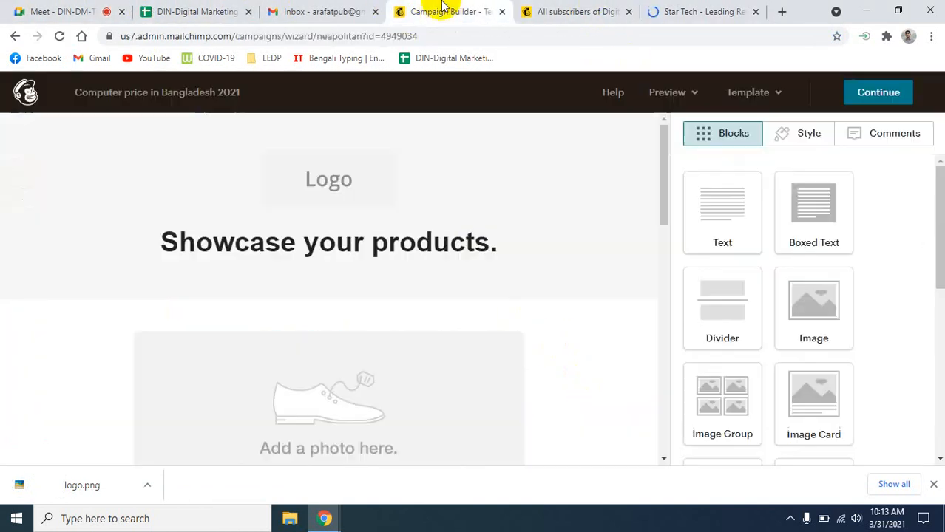
{"action": "left_click", "coordinate": [665, 10]}
{"action": "left_click", "coordinate": [556, 9]}
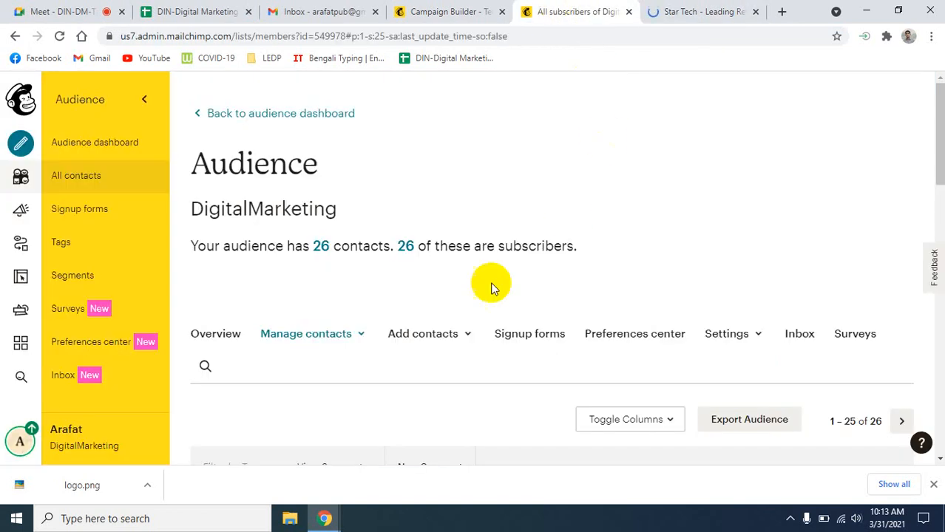
{"action": "scroll", "coordinate": [455, 333], "scroll_direction": "down", "scroll_amount": 4}
{"action": "scroll", "coordinate": [456, 334], "scroll_direction": "up", "scroll_amount": 5}
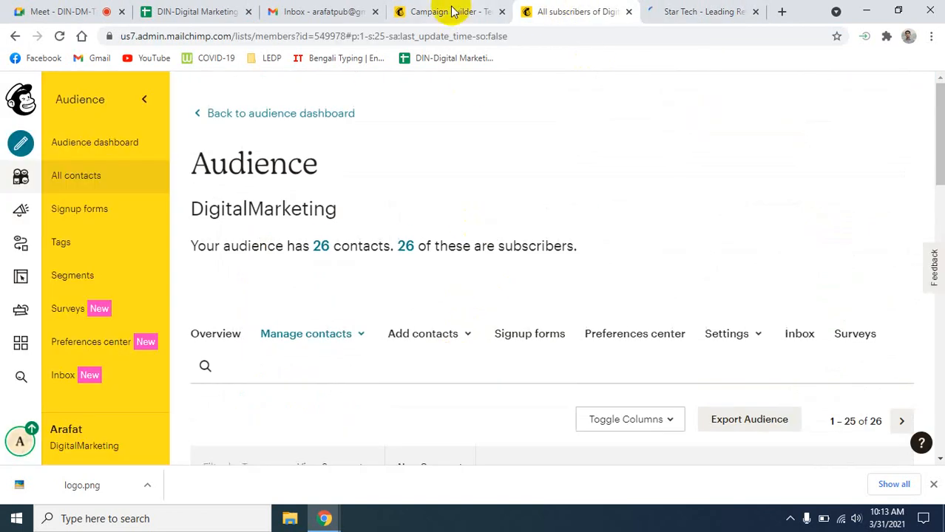
{"action": "left_click", "coordinate": [450, 10]}
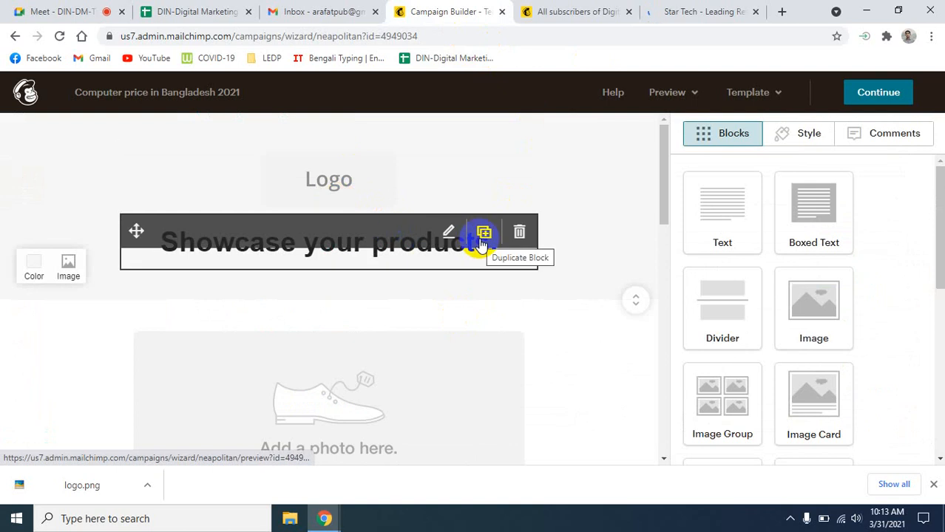
- Replace the template's Logo placeholder with logo.png uploaded from the Desktop
{"action": "left_click", "coordinate": [347, 191]}
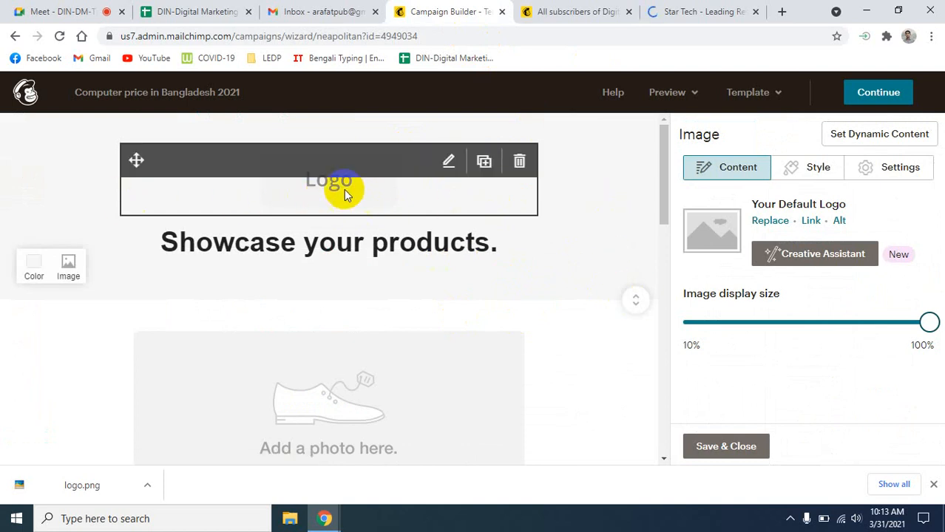
{"action": "left_click", "coordinate": [774, 222]}
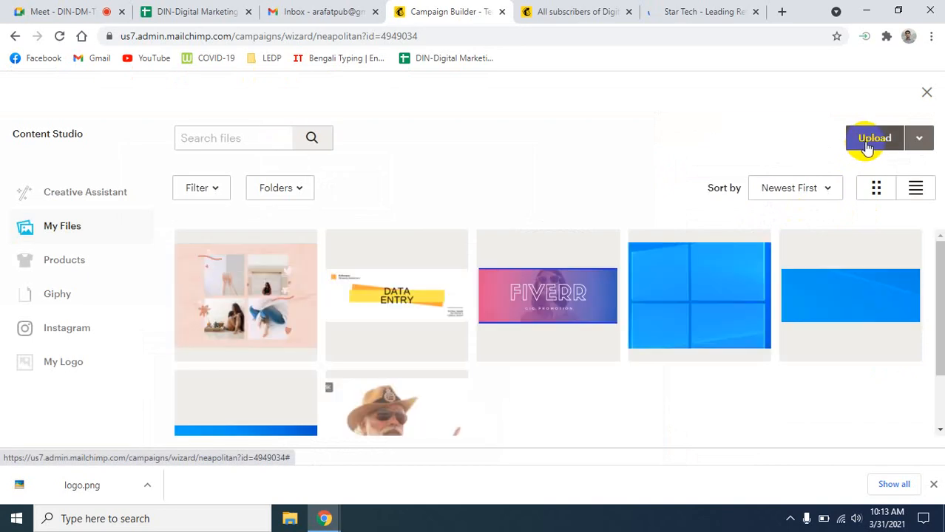
{"action": "left_click", "coordinate": [872, 138]}
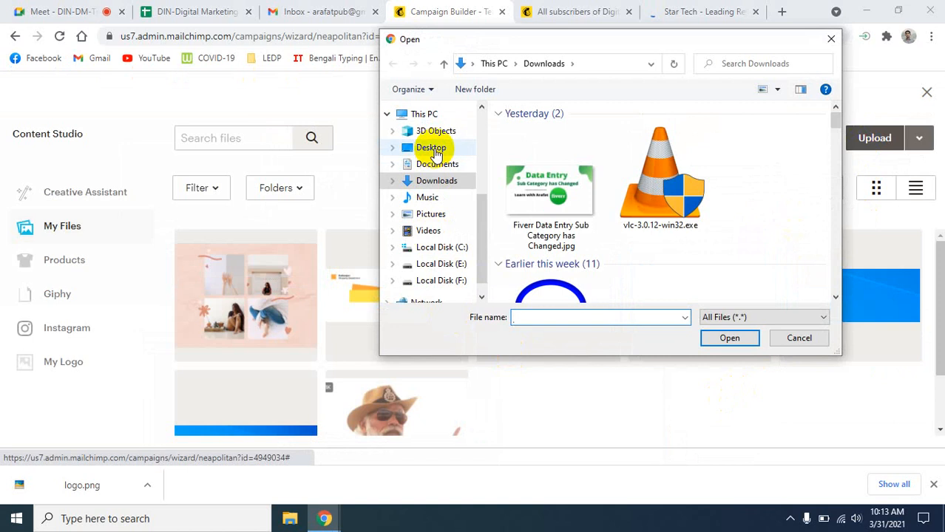
{"action": "left_click", "coordinate": [432, 147]}
{"action": "scroll", "coordinate": [695, 255], "scroll_direction": "down", "scroll_amount": 3}
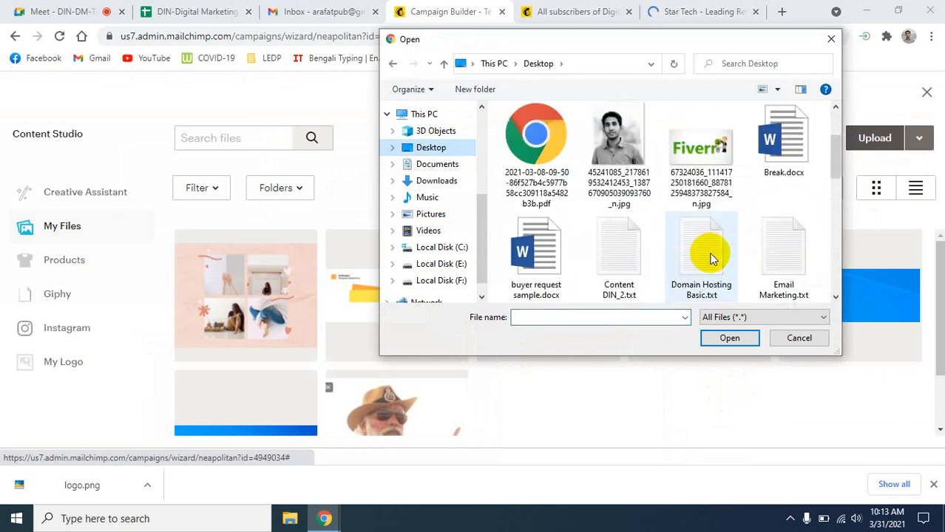
{"action": "scroll", "coordinate": [708, 252], "scroll_direction": "down", "scroll_amount": 3}
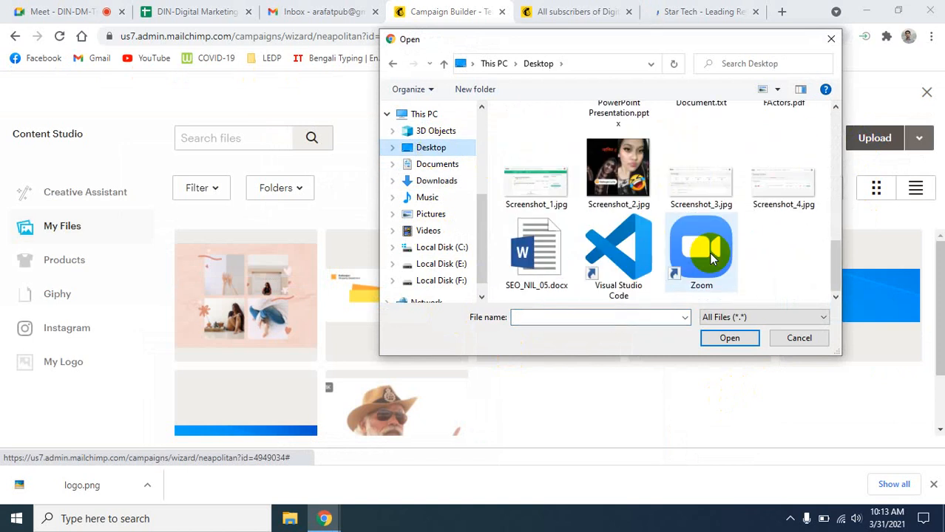
{"action": "scroll", "coordinate": [709, 256], "scroll_direction": "up", "scroll_amount": 2}
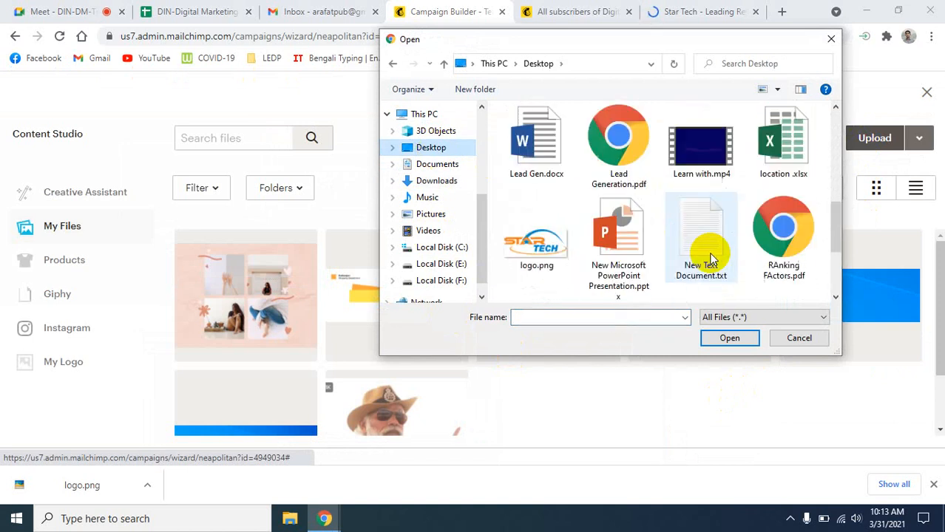
{"action": "left_click", "coordinate": [543, 248]}
{"action": "left_click", "coordinate": [729, 339]}
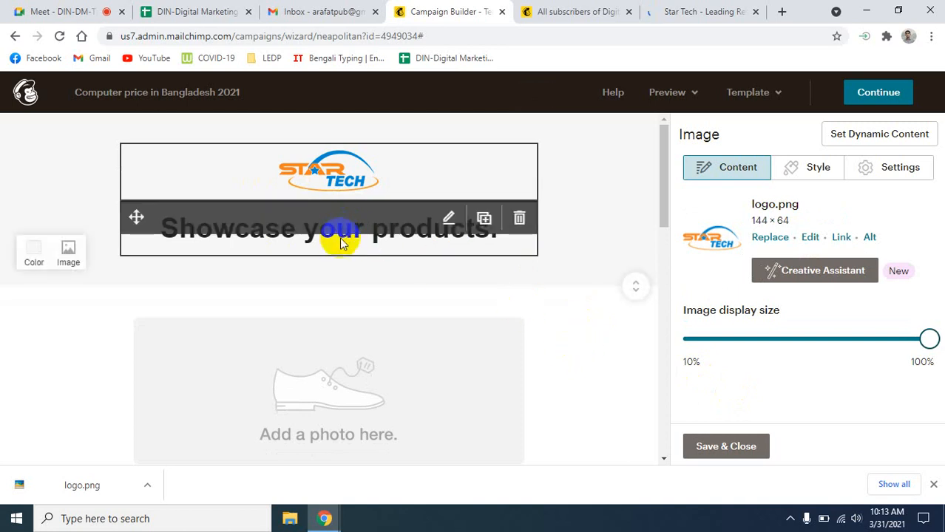
{"action": "left_click", "coordinate": [508, 314]}
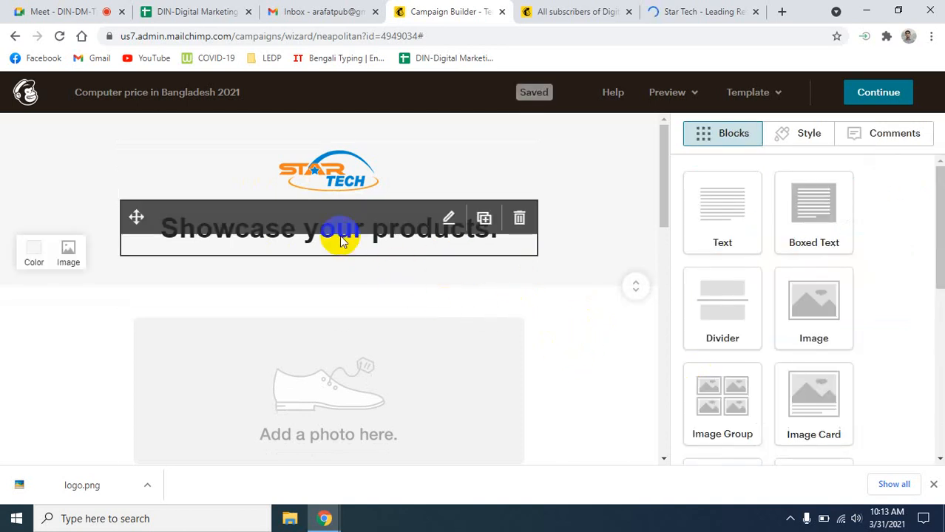
- Select the 'Showcase your products.' heading and type 'Computer Price in Bangladesh 2021' over it
{"action": "left_click", "coordinate": [440, 259]}
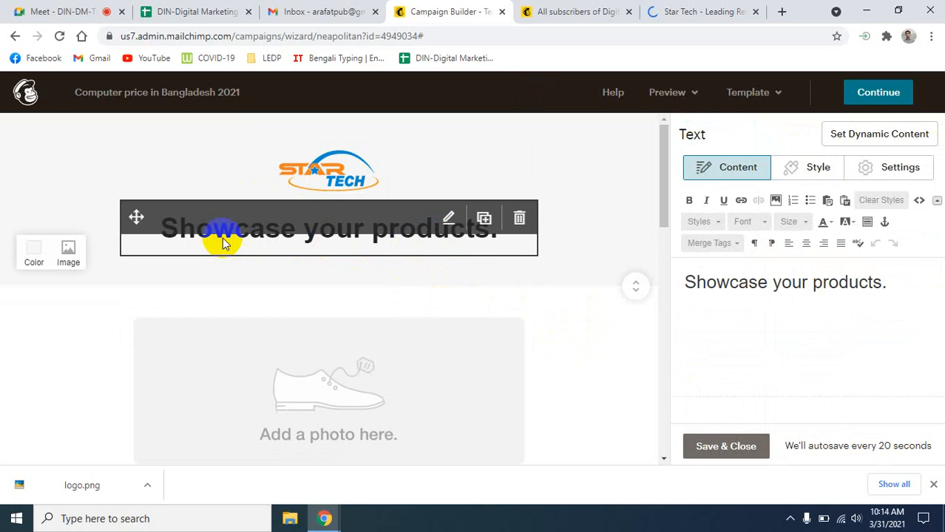
{"action": "left_click", "coordinate": [802, 283]}
{"action": "left_click_drag", "start_coordinate": [891, 291], "coordinate": [681, 289]}
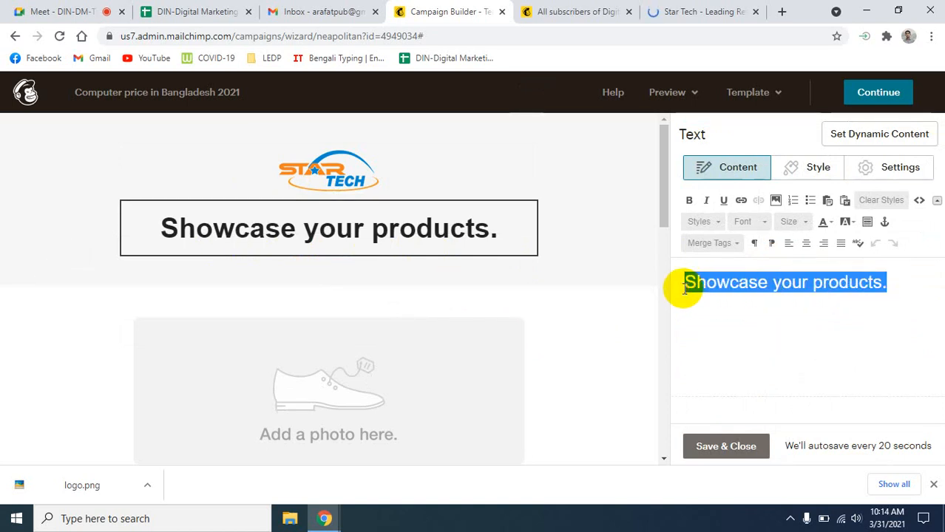
{"action": "type", "text": "Compu"}
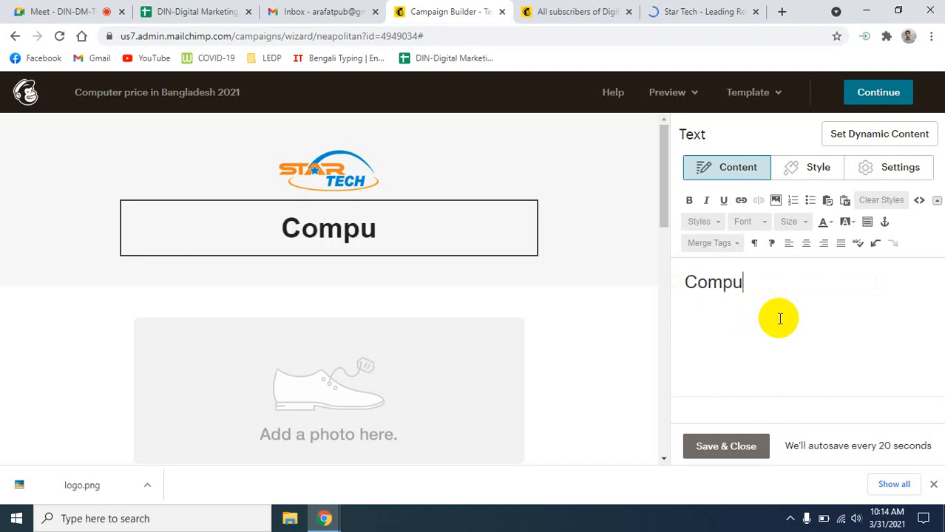
{"action": "type", "text": "ter"}
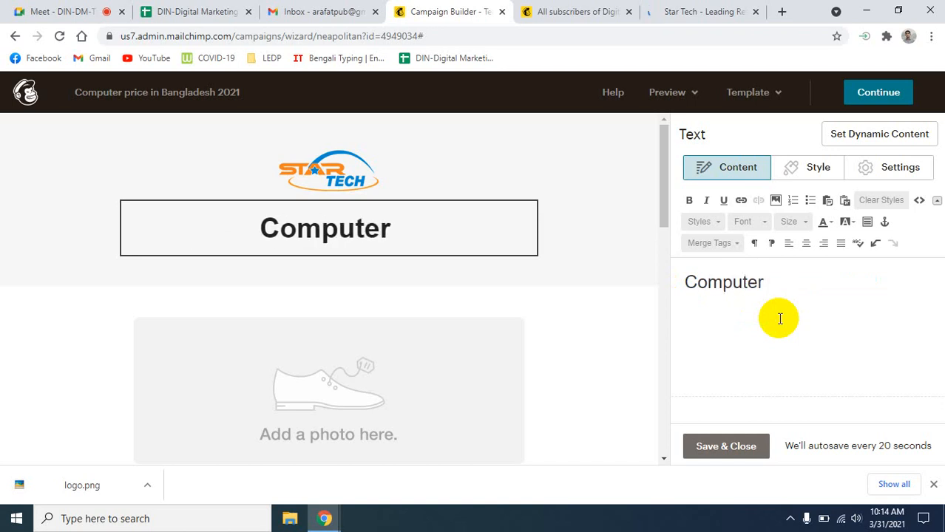
{"action": "type", "text": " Pri"}
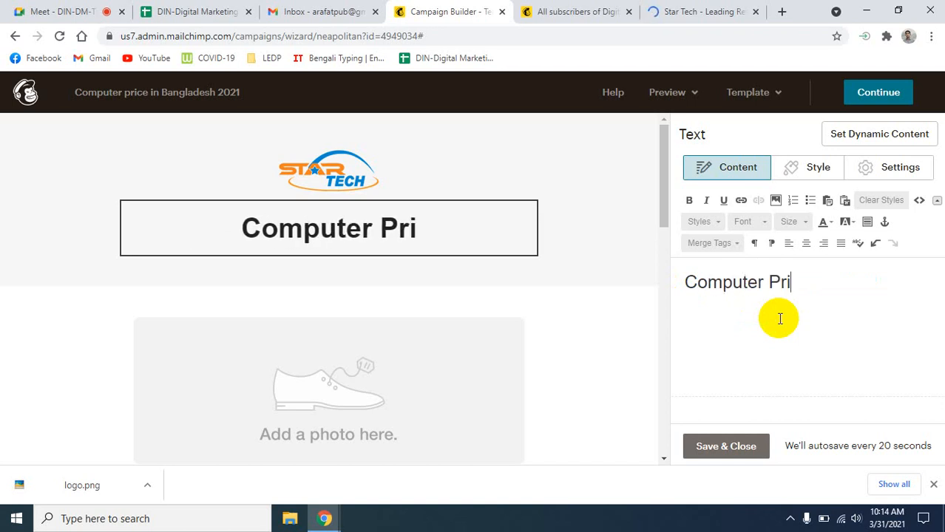
{"action": "type", "text": "ce in "}
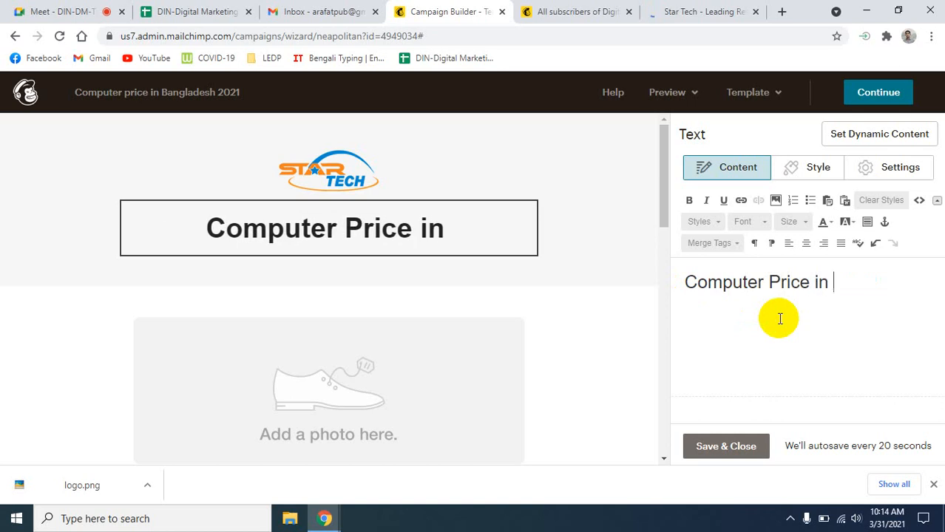
{"action": "type", "text": "Bangla"}
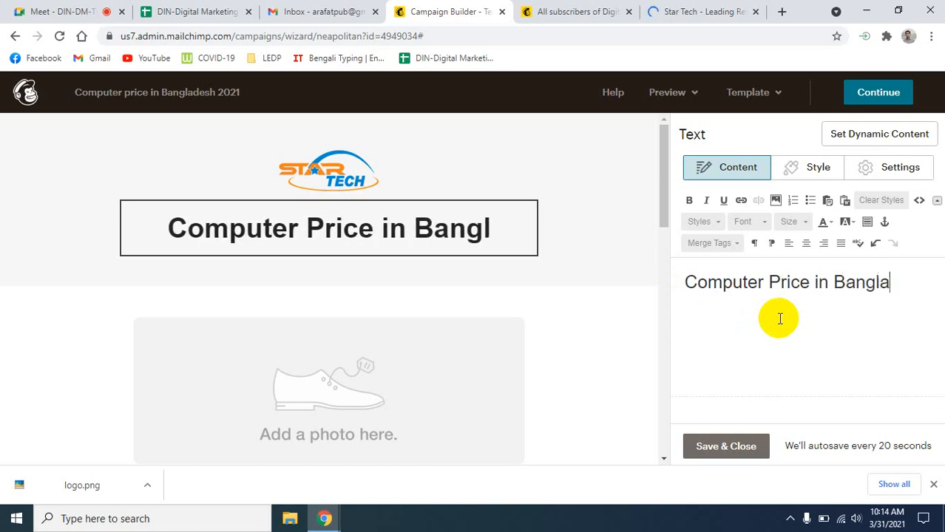
{"action": "type", "text": "desh "}
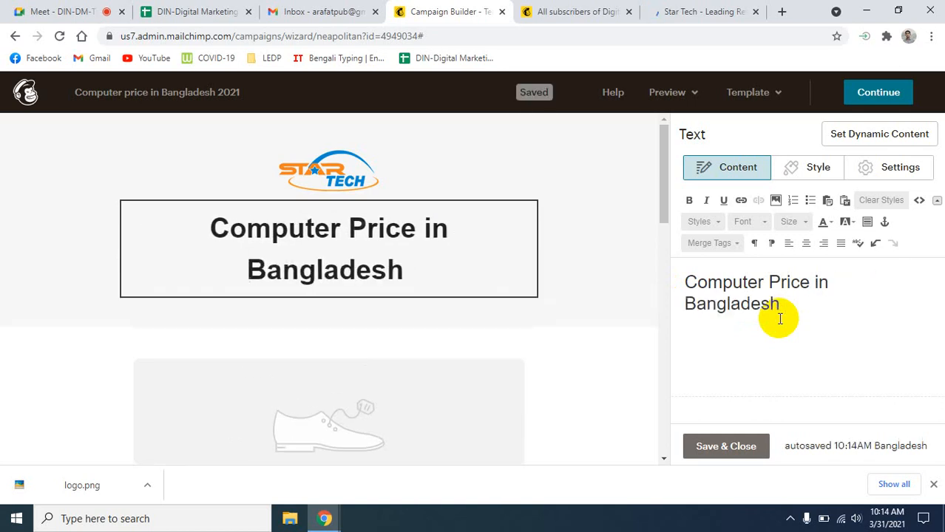
{"action": "type", "text": "2021"}
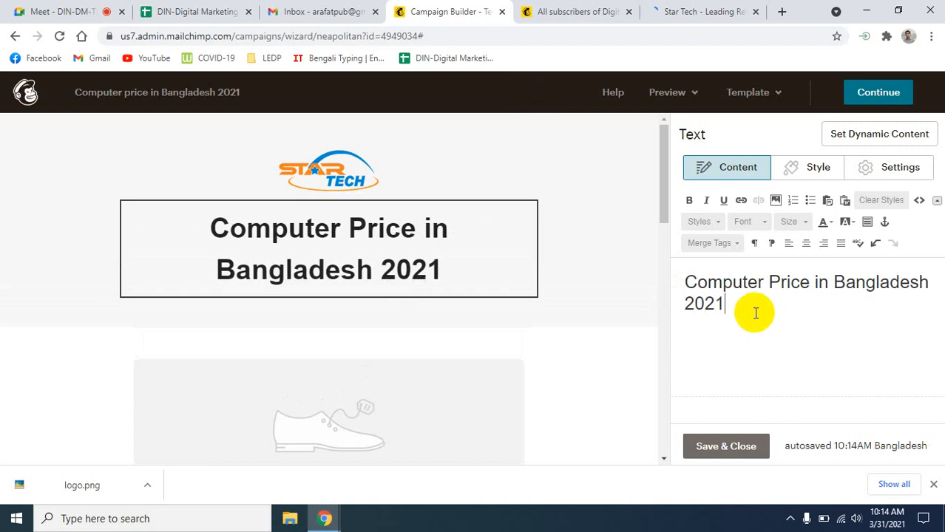
- Select the new heading and try font sizes 18 and 16
{"action": "left_click_drag", "start_coordinate": [737, 310], "coordinate": [680, 289]}
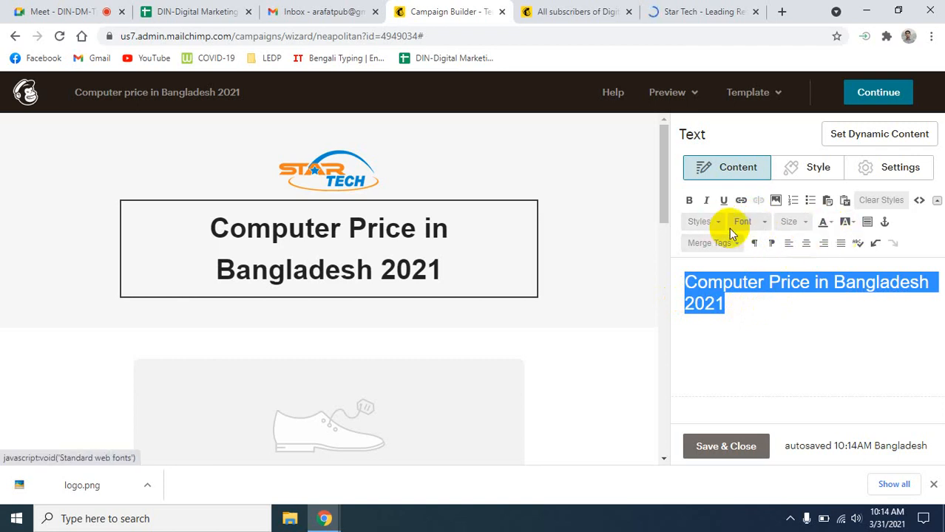
{"action": "left_click", "coordinate": [763, 224]}
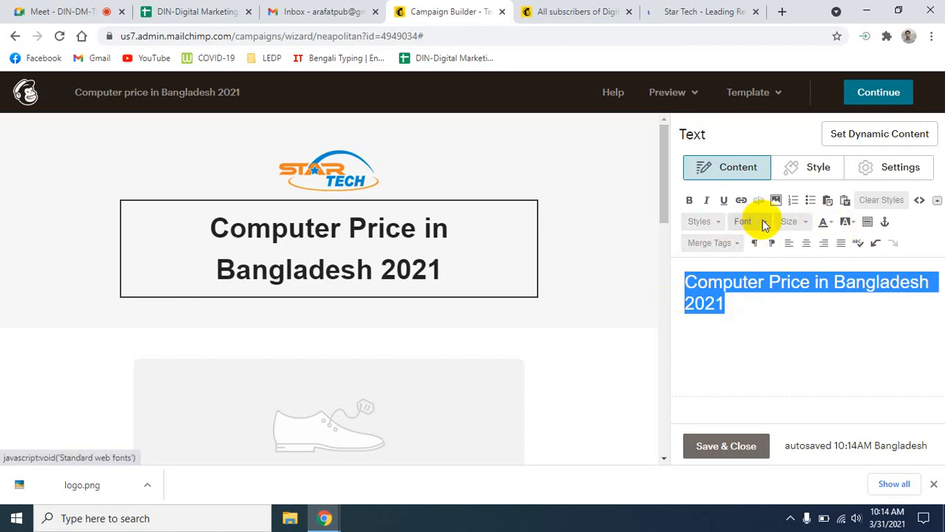
{"action": "left_click", "coordinate": [854, 353]}
{"action": "left_click", "coordinate": [807, 224]}
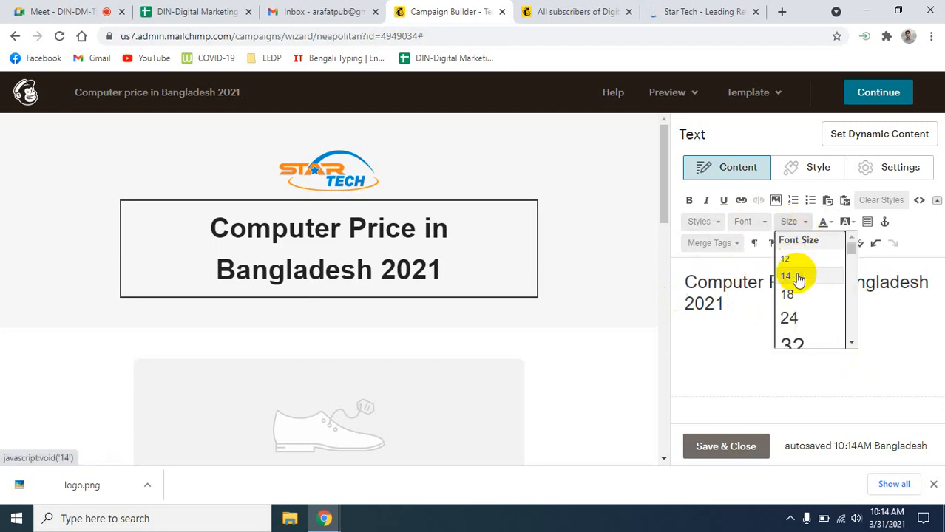
{"action": "left_click", "coordinate": [791, 295]}
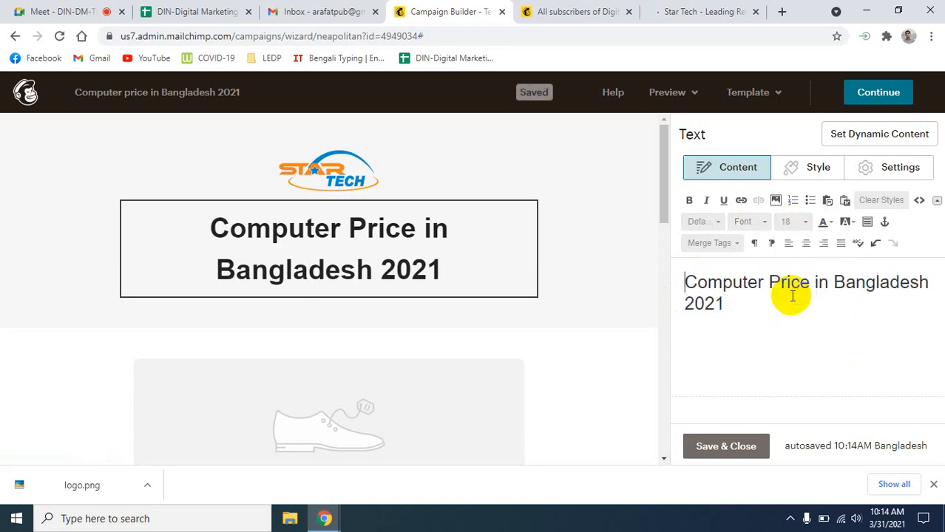
{"action": "left_click", "coordinate": [791, 222]}
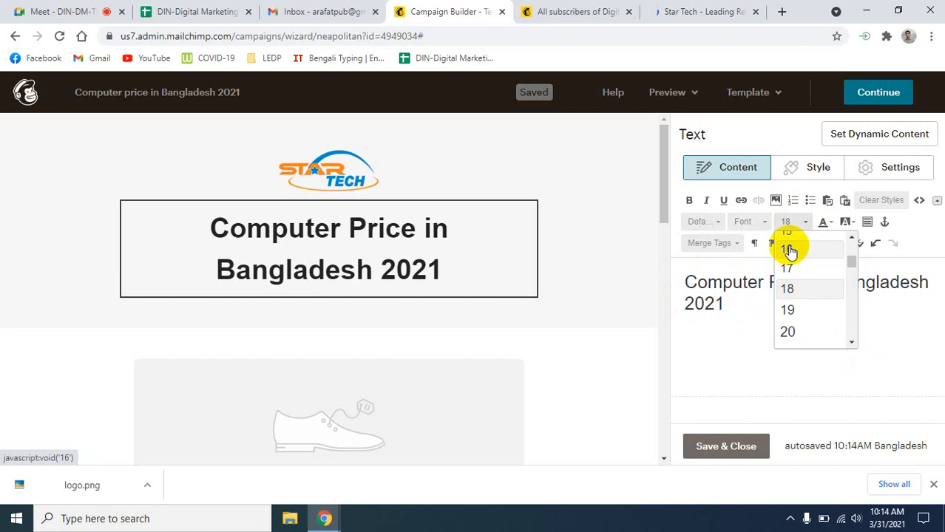
{"action": "left_click", "coordinate": [786, 249]}
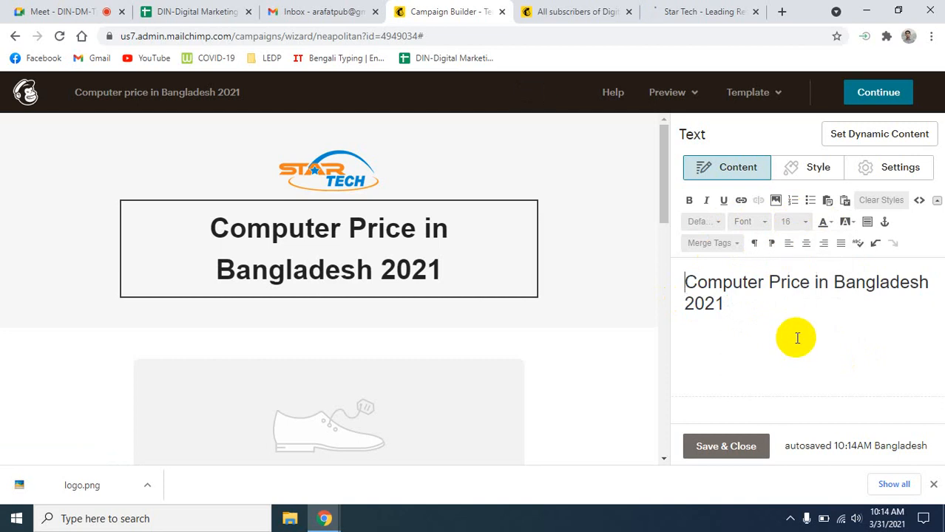
{"action": "left_click", "coordinate": [803, 224]}
{"action": "left_click", "coordinate": [748, 305]}
- Reselect the heading and step its font size through 12, 14, 20, 27 and 31
{"action": "left_click_drag", "start_coordinate": [749, 305], "coordinate": [668, 289]}
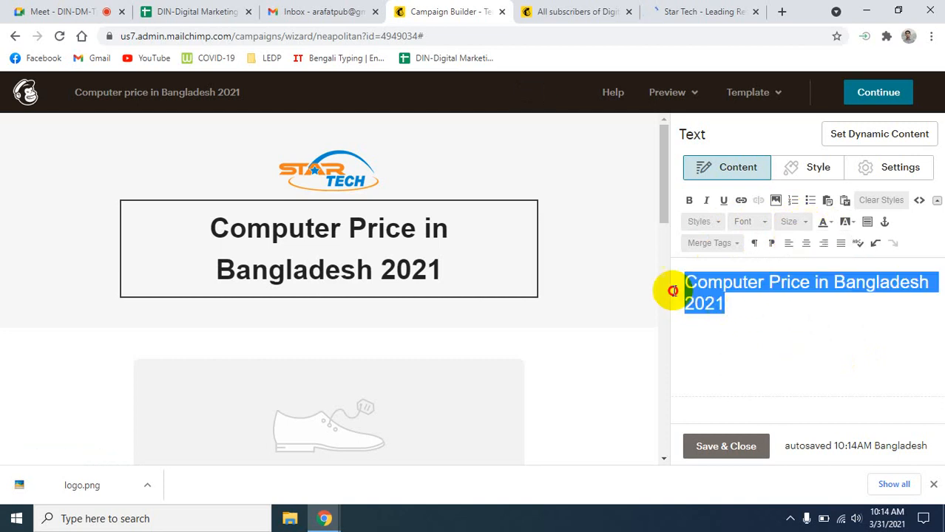
{"action": "left_click", "coordinate": [805, 224]}
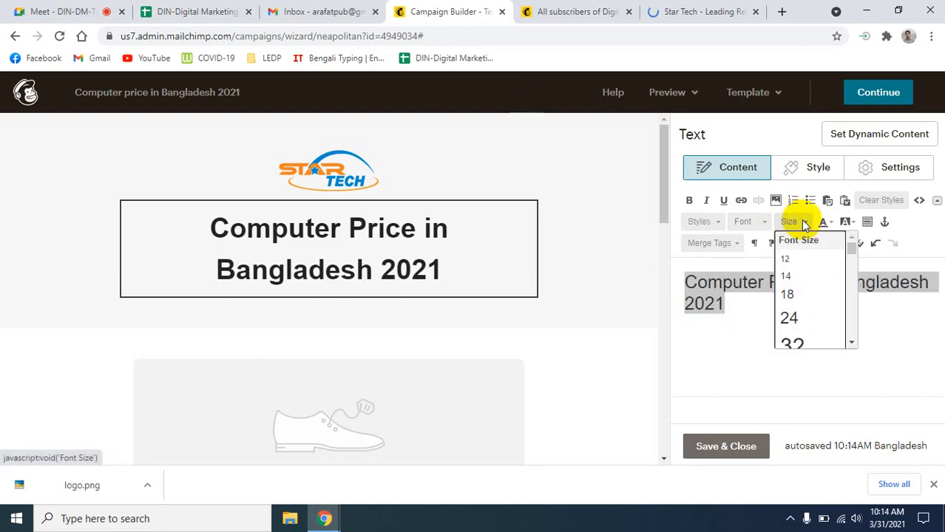
{"action": "left_click", "coordinate": [789, 259]}
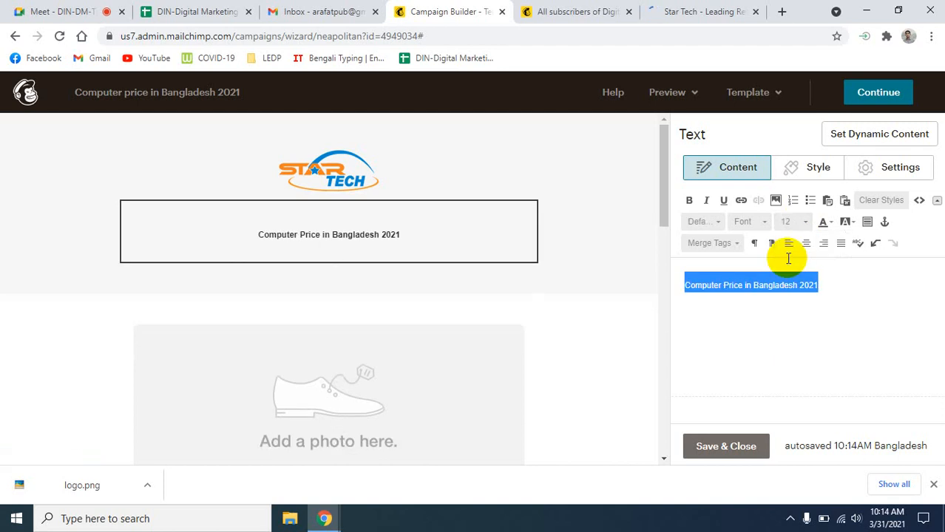
{"action": "left_click", "coordinate": [806, 224]}
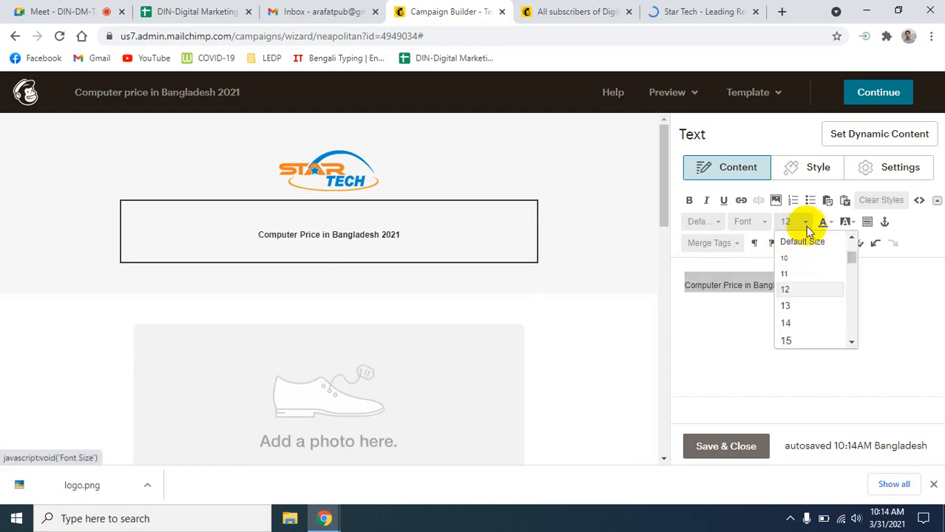
{"action": "left_click", "coordinate": [801, 322]}
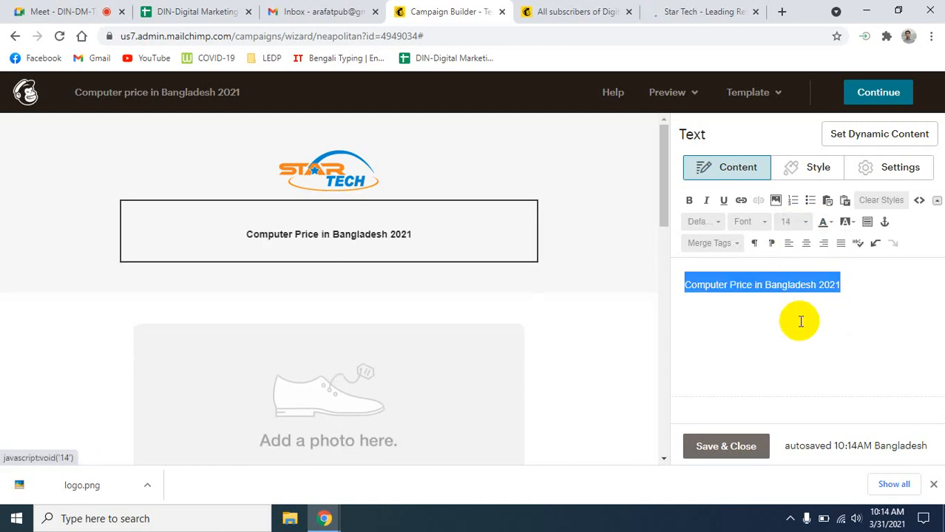
{"action": "left_click", "coordinate": [806, 224]}
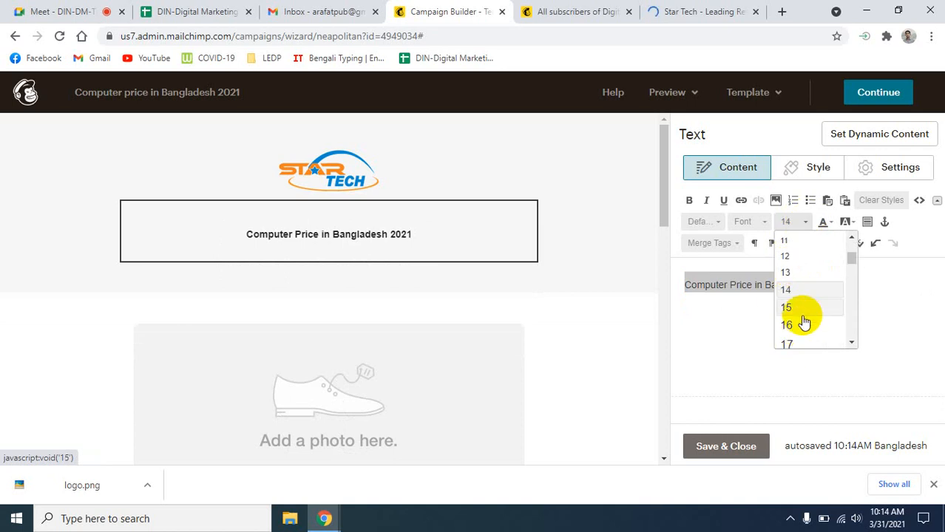
{"action": "scroll", "coordinate": [801, 321], "scroll_direction": "down", "scroll_amount": 2}
{"action": "left_click", "coordinate": [797, 268]}
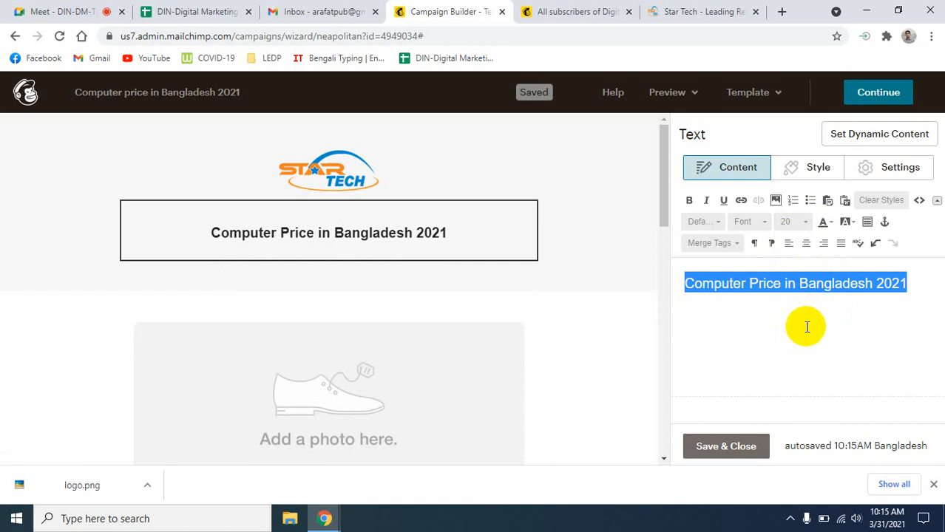
{"action": "left_click", "coordinate": [804, 222]}
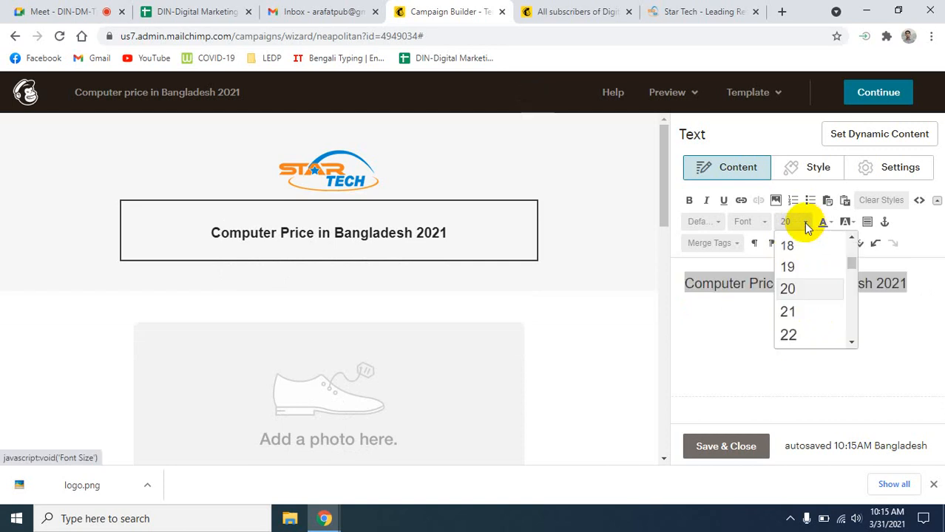
{"action": "scroll", "coordinate": [789, 318], "scroll_direction": "down", "scroll_amount": 3}
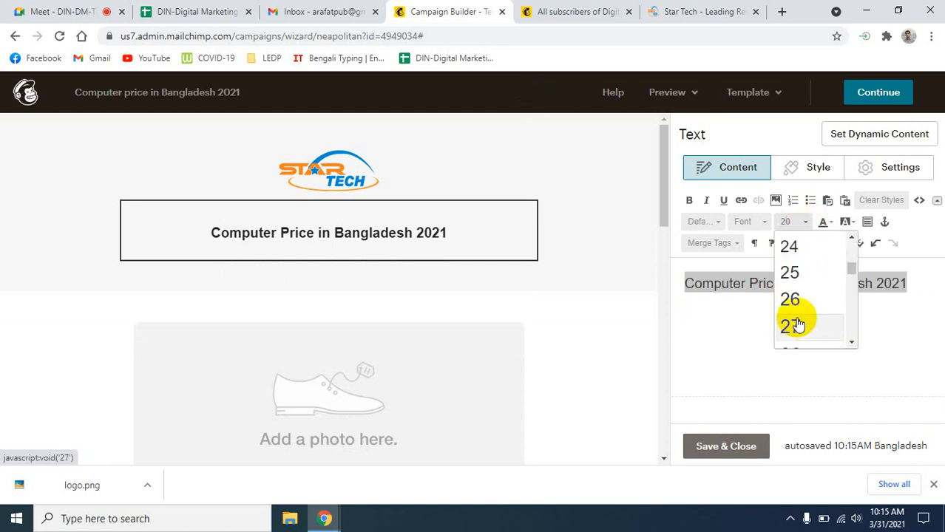
{"action": "left_click", "coordinate": [791, 328]}
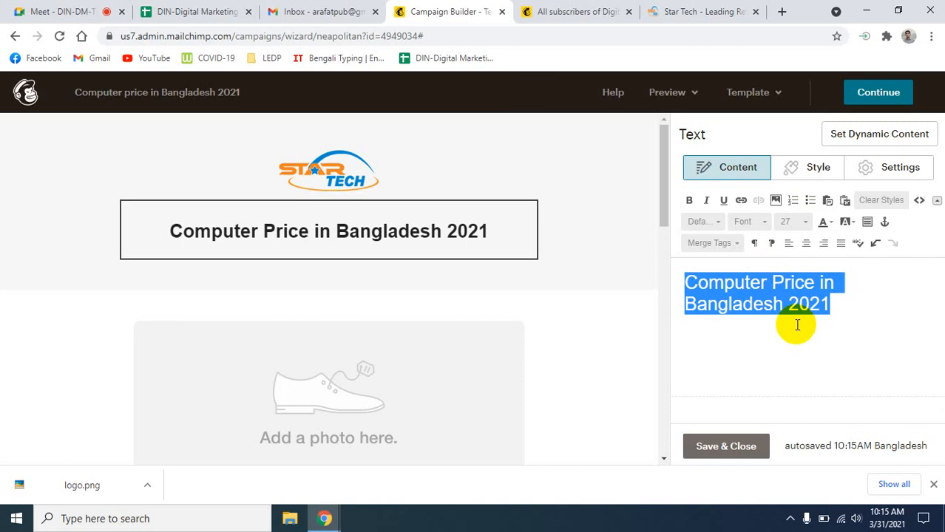
{"action": "left_click", "coordinate": [802, 221]}
{"action": "scroll", "coordinate": [797, 310], "scroll_direction": "down", "scroll_amount": 1}
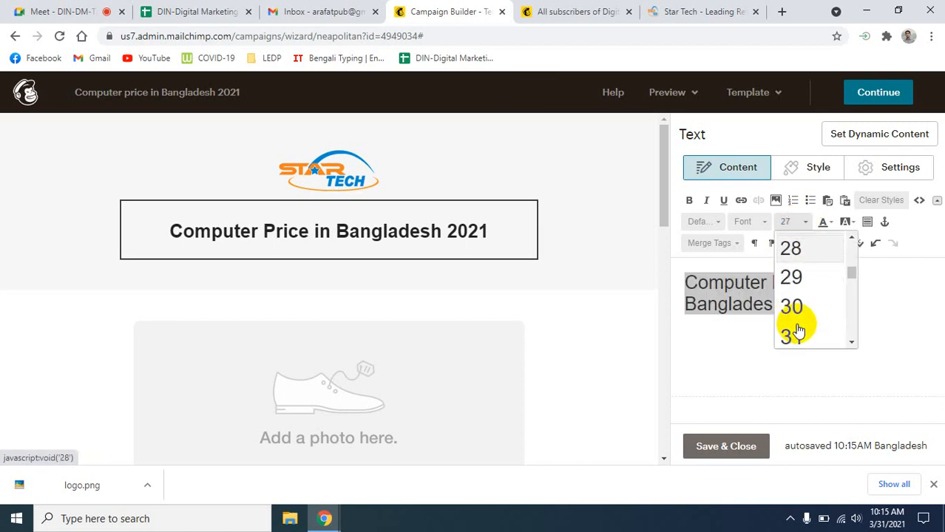
{"action": "left_click", "coordinate": [794, 335]}
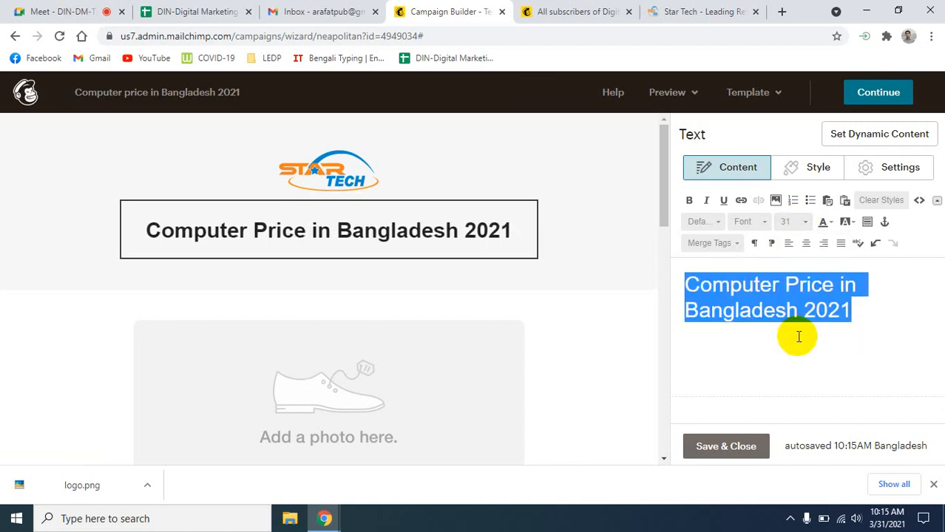
{"action": "left_click", "coordinate": [797, 354]}
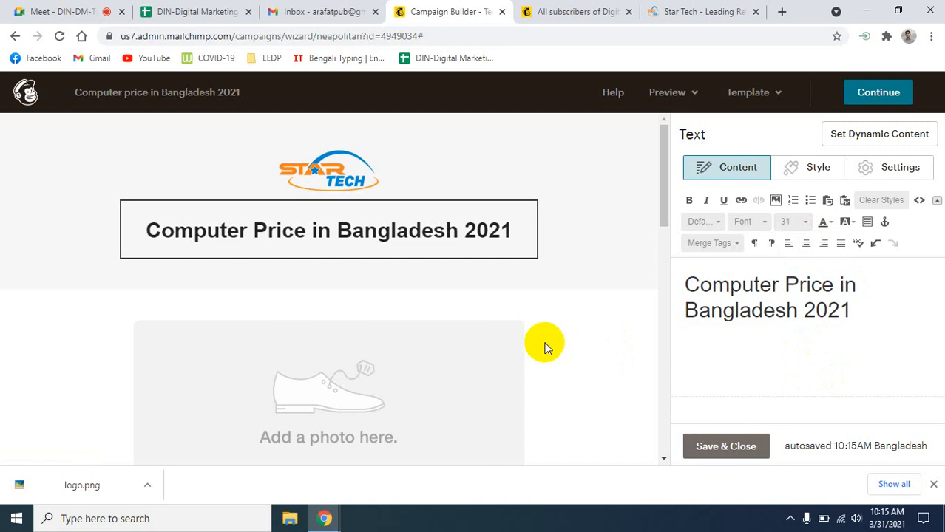
- Reselect the heading, try size 34, and briefly check other browser tabs
{"action": "left_click_drag", "start_coordinate": [851, 310], "coordinate": [688, 285]}
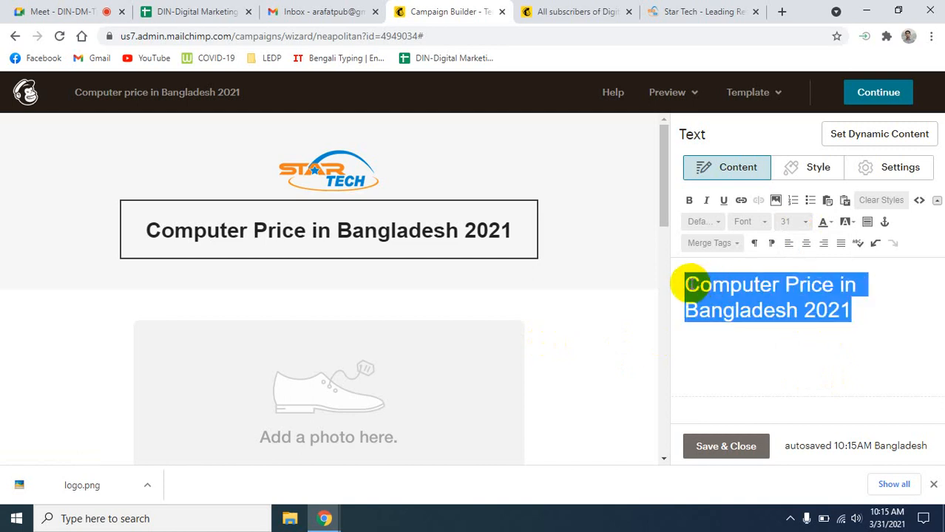
{"action": "left_click", "coordinate": [801, 222]}
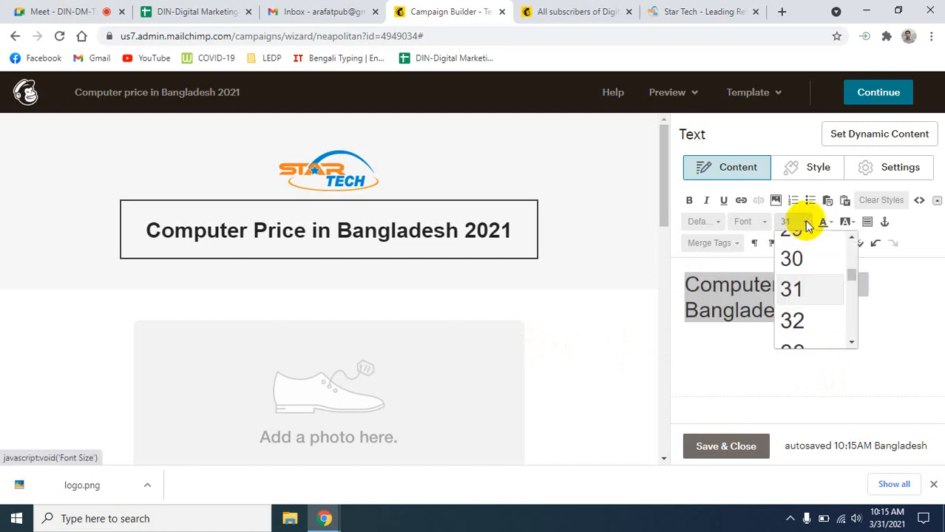
{"action": "scroll", "coordinate": [804, 314], "scroll_direction": "down", "scroll_amount": 2}
{"action": "left_click", "coordinate": [798, 314]}
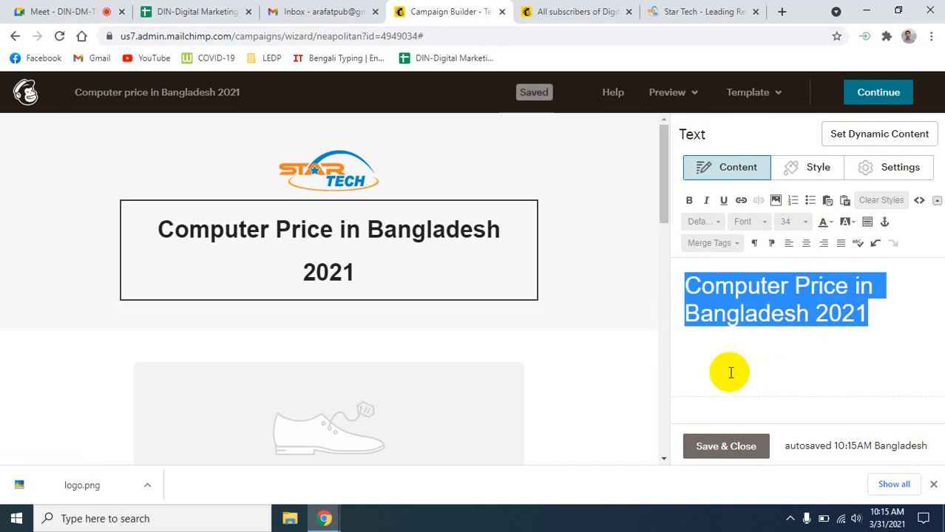
{"action": "key", "text": "ctrl+1"}
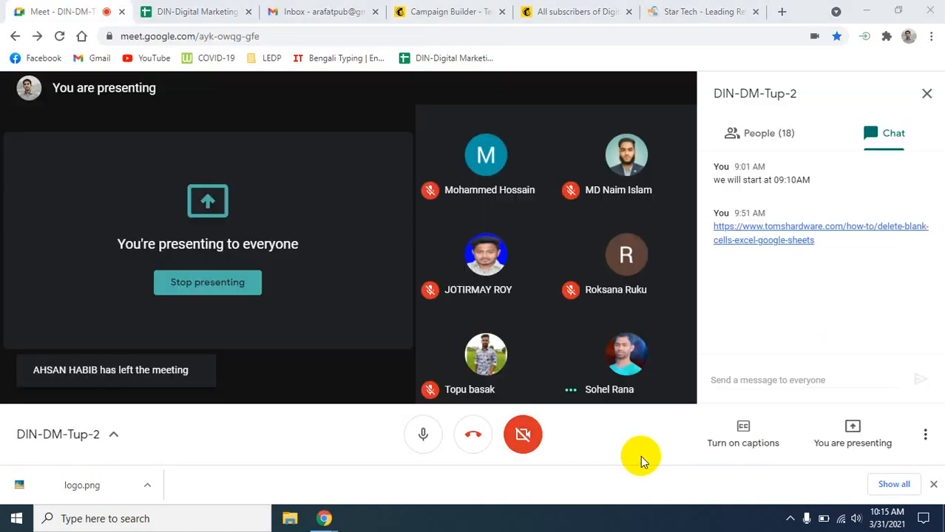
{"action": "key", "text": "ctrl+5"}
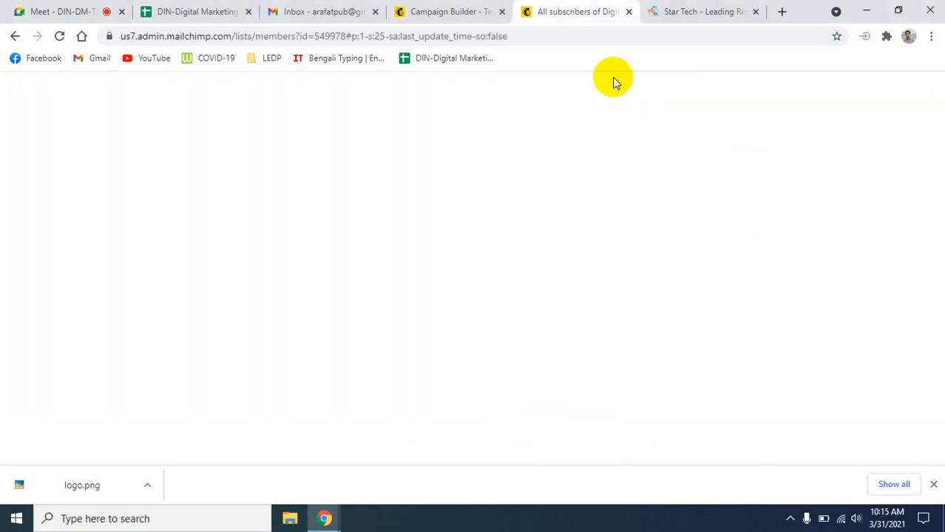
{"action": "left_click", "coordinate": [410, 11]}
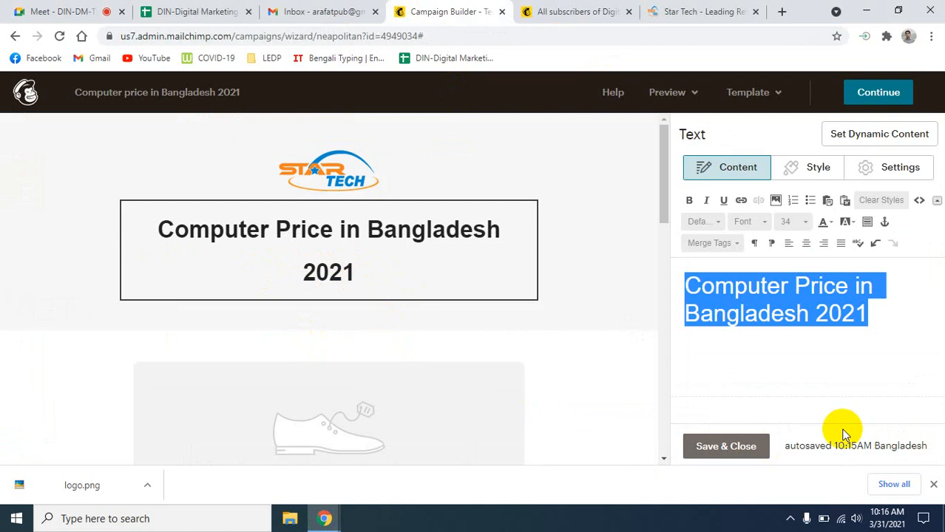
- Settle the heading on font size 33, then switch to the Google Meet tab
{"action": "left_click", "coordinate": [805, 226]}
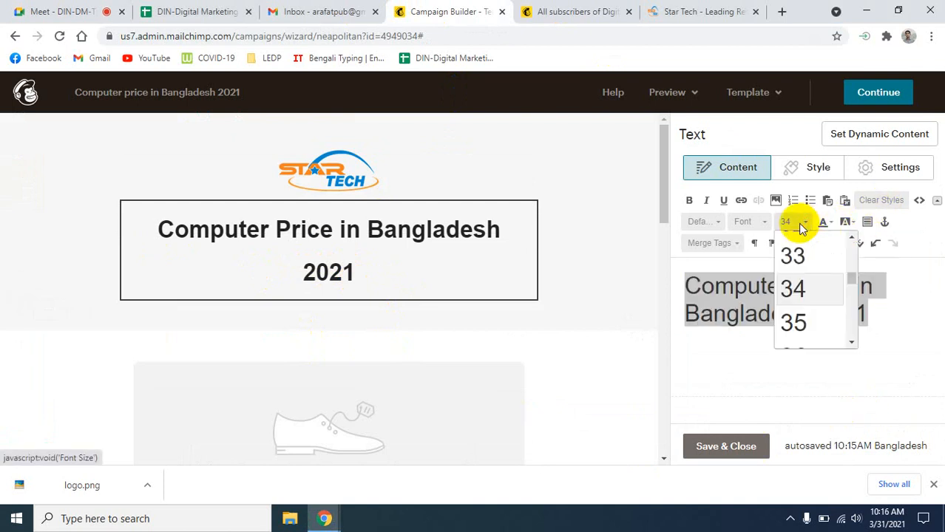
{"action": "left_click", "coordinate": [800, 256]}
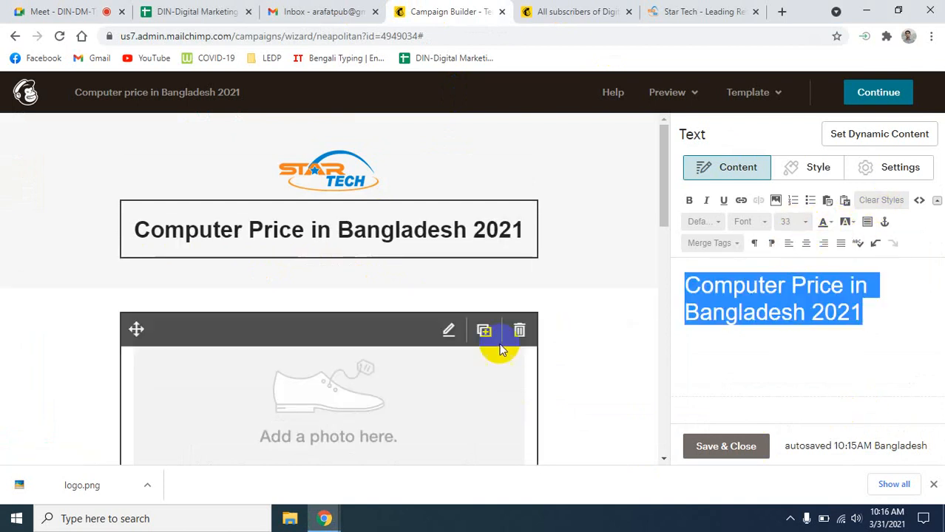
{"action": "left_click", "coordinate": [576, 275]}
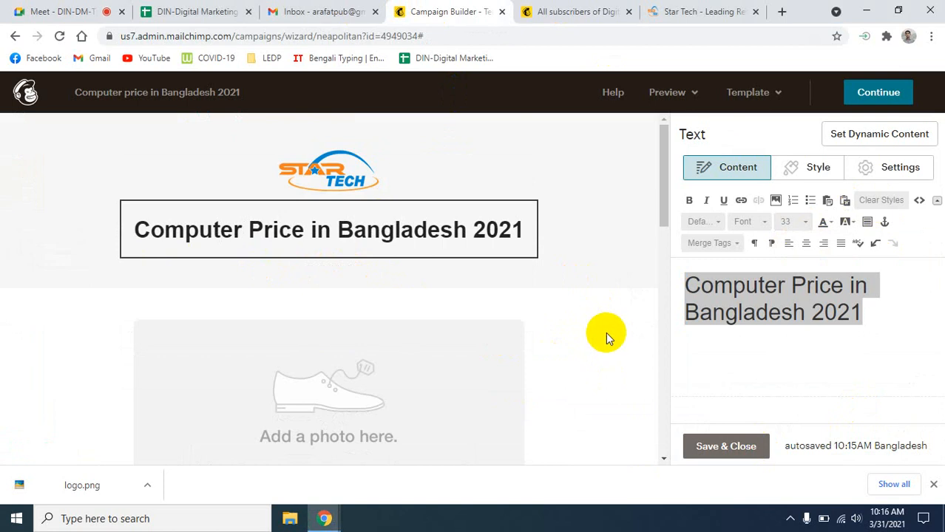
{"action": "left_click", "coordinate": [63, 11]}
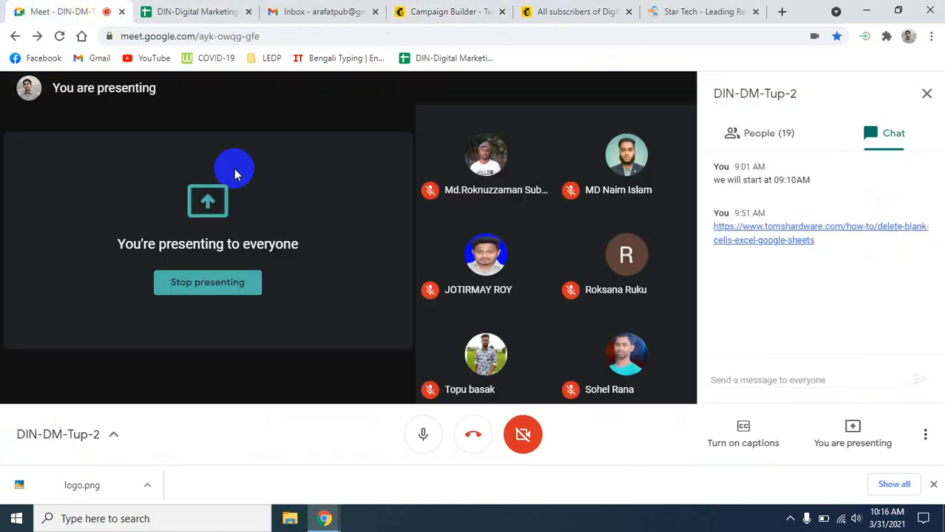
- Close the logo.png download bar and go back to the Mailchimp Campaign Builder tab
{"action": "left_click", "coordinate": [934, 488]}
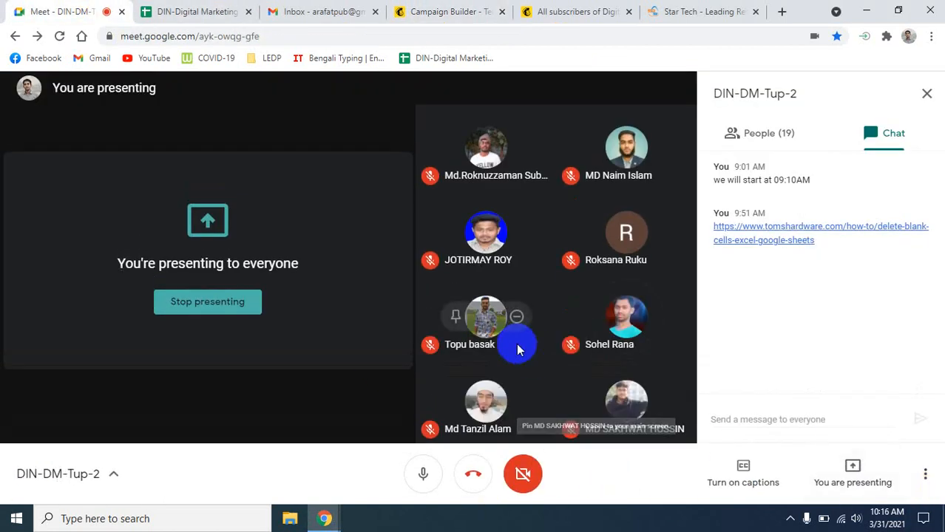
{"action": "left_click", "coordinate": [486, 13]}
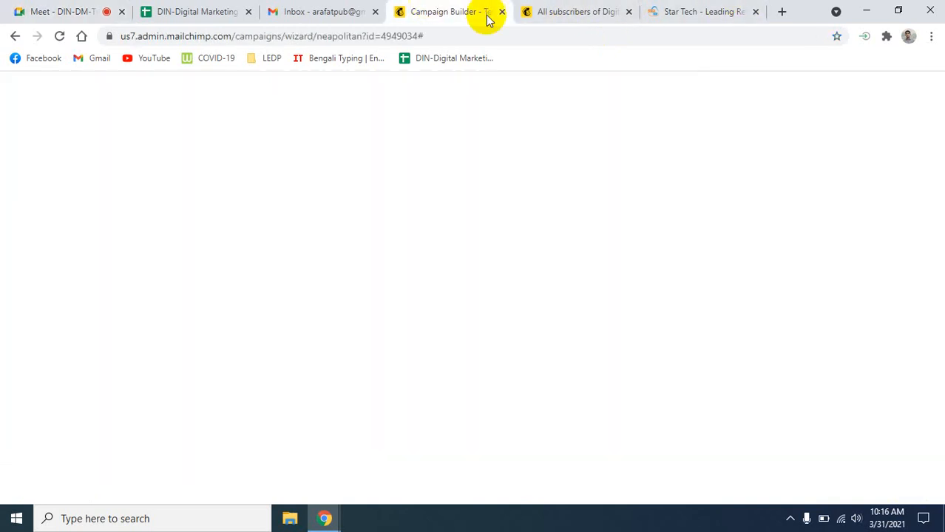
{"action": "left_click", "coordinate": [582, 8]}
{"action": "left_click", "coordinate": [425, 10]}
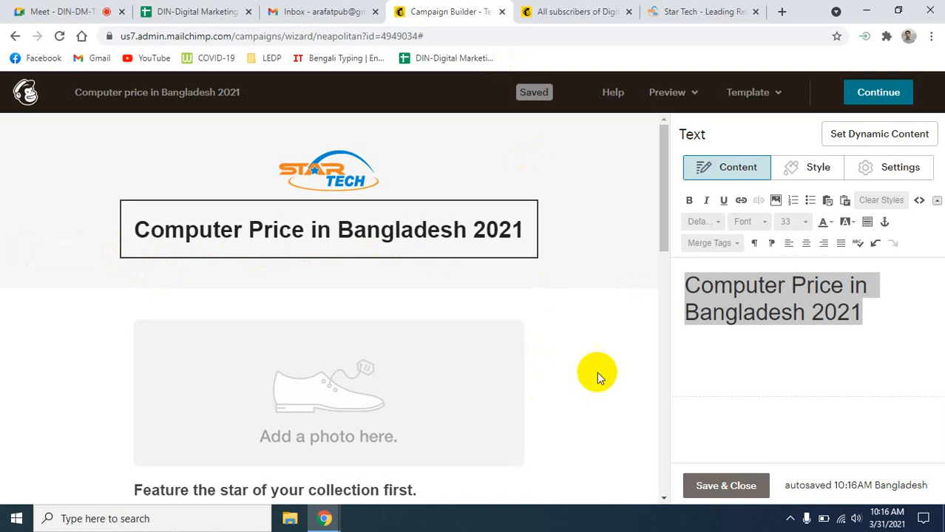
- Open the Image content panel for the 'Add a photo here' placeholder (564 × 212)
{"action": "scroll", "coordinate": [596, 371], "scroll_direction": "down", "scroll_amount": 2}
{"action": "scroll", "coordinate": [597, 369], "scroll_direction": "up", "scroll_amount": 1}
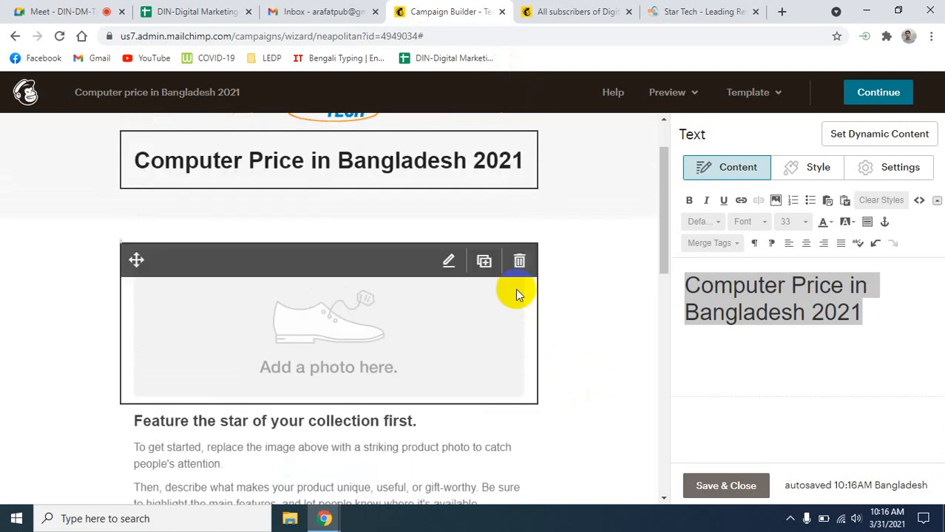
{"action": "scroll", "coordinate": [556, 360], "scroll_direction": "up", "scroll_amount": 1}
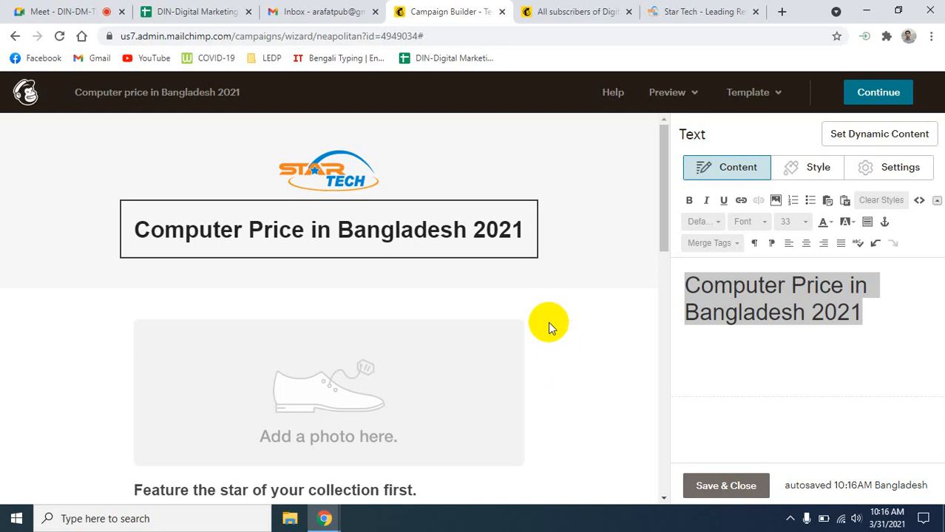
{"action": "scroll", "coordinate": [548, 322], "scroll_direction": "down", "scroll_amount": 3}
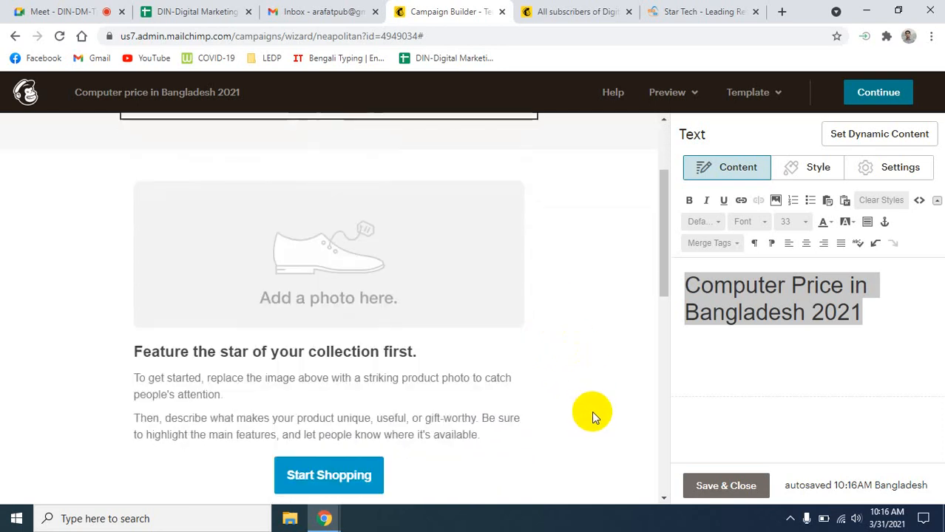
{"action": "left_click", "coordinate": [366, 264]}
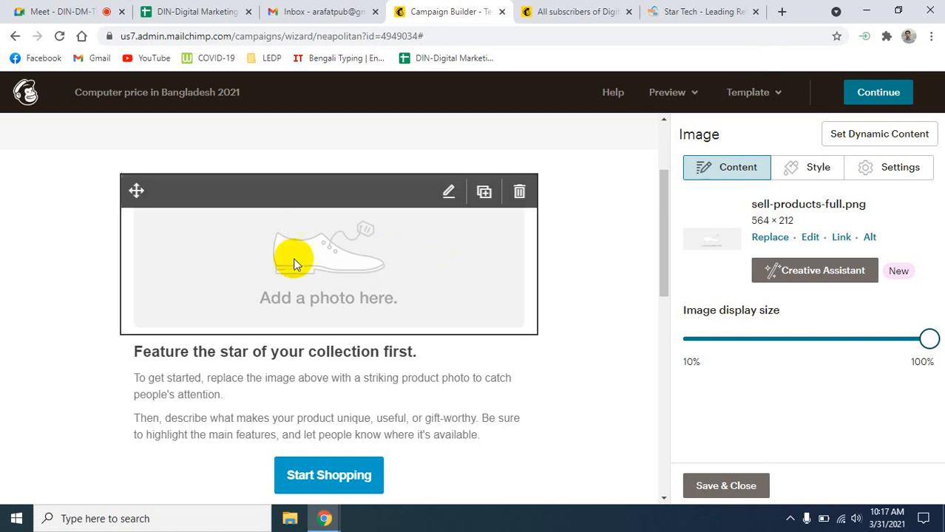
- Load canva.com in a new tab and open the Create a design menu
{"action": "left_click", "coordinate": [781, 13]}
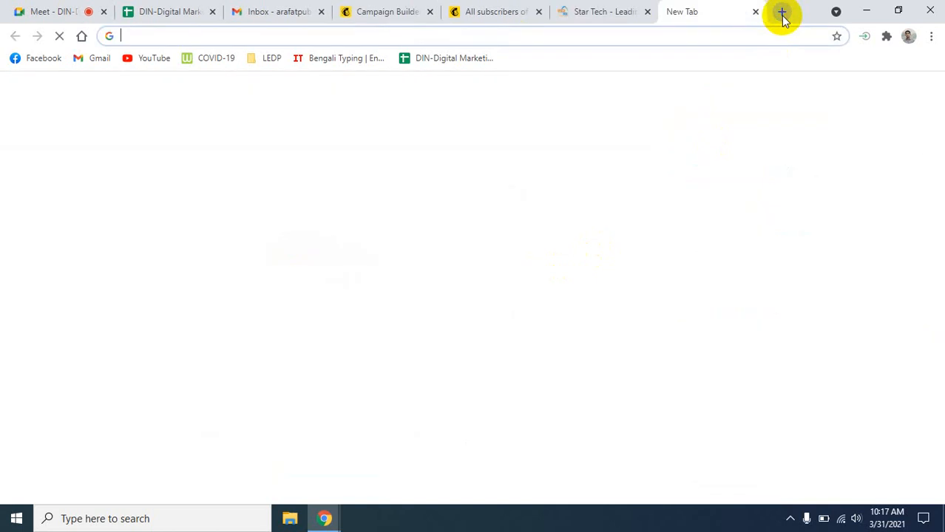
{"action": "type", "text": "can"}
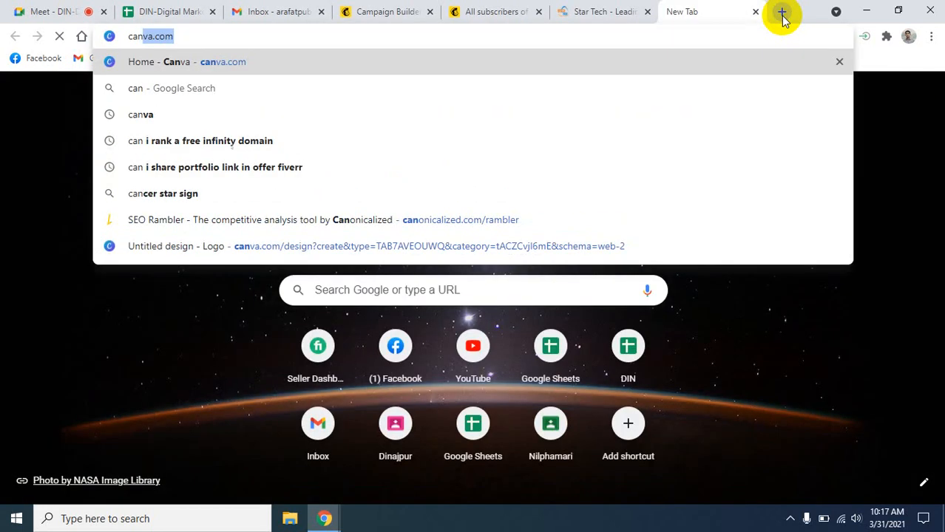
{"action": "type", "text": "va.com"}
{"action": "key", "text": "Return"}
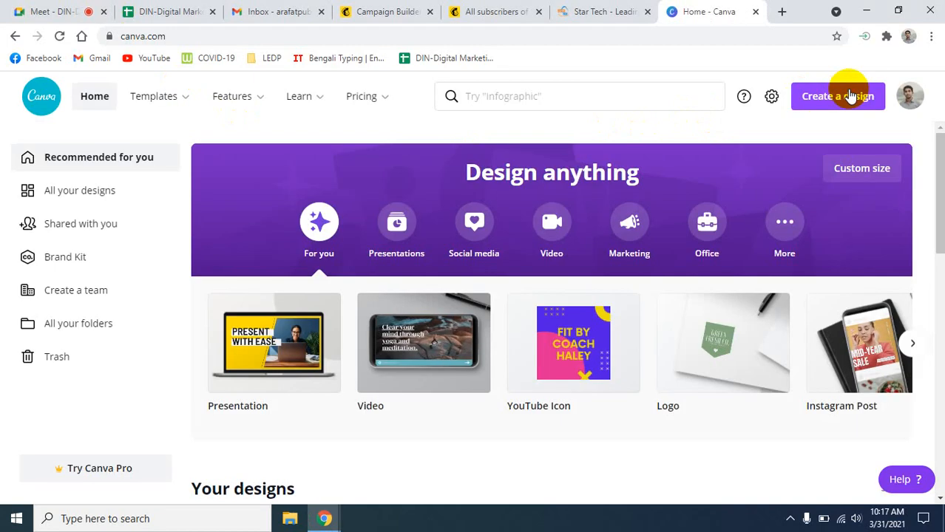
{"action": "left_click", "coordinate": [843, 95]}
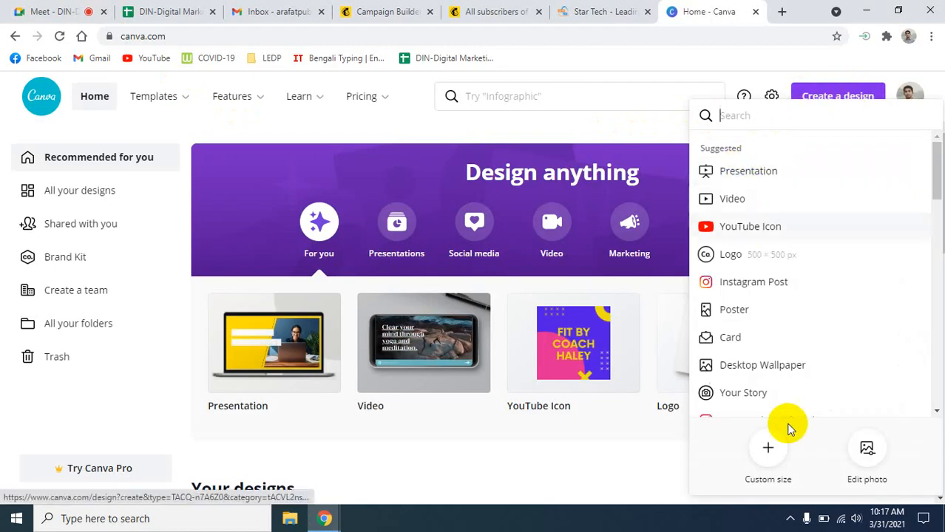
- Create a custom-size Canva design of 564 × 212 px to match the Mailchimp placeholder
{"action": "left_click", "coordinate": [771, 451]}
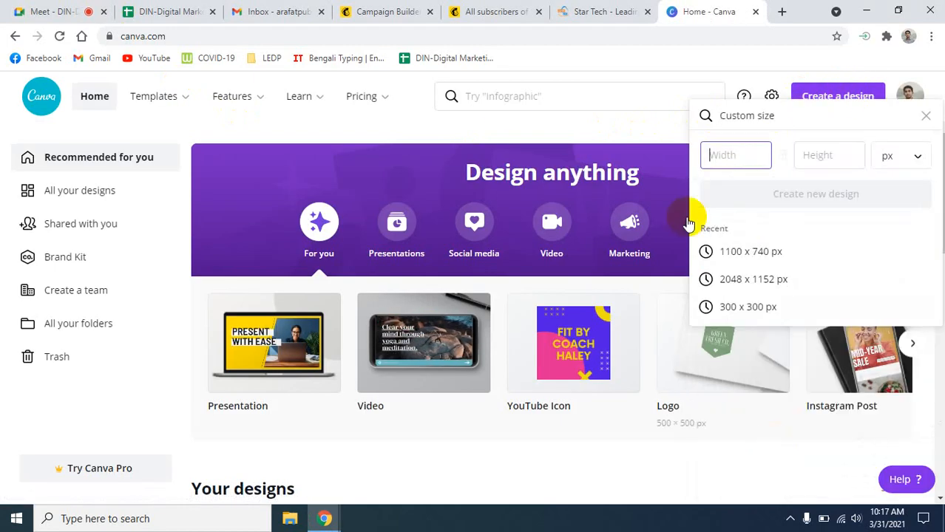
{"action": "left_click", "coordinate": [739, 155]}
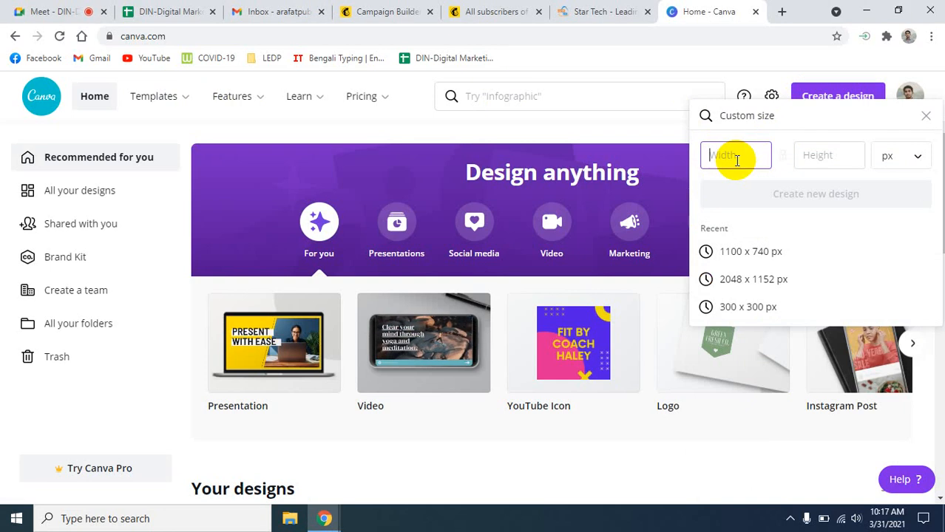
{"action": "type", "text": "5"}
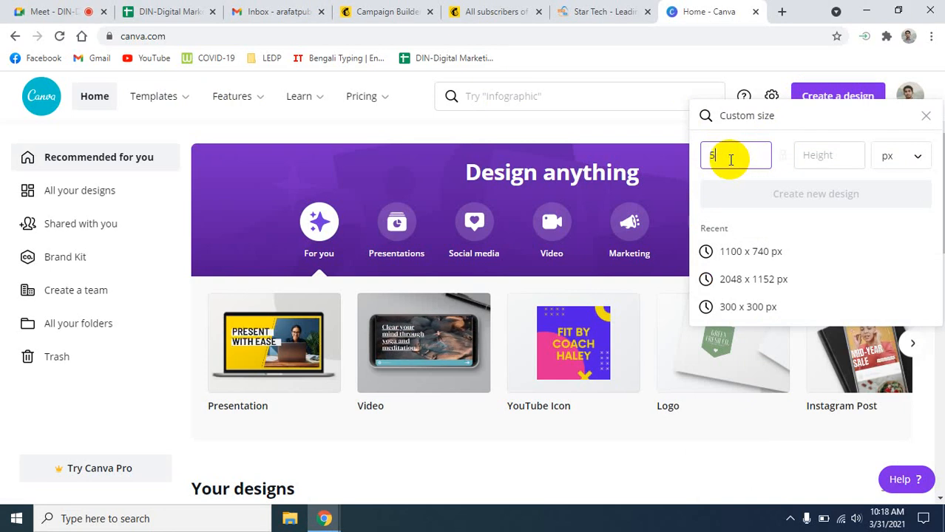
{"action": "left_click", "coordinate": [363, 10]}
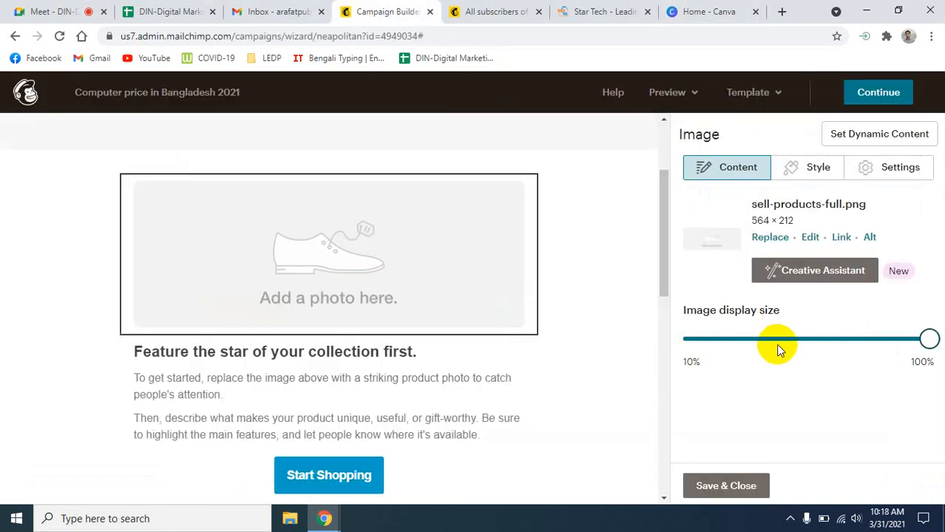
{"action": "left_click", "coordinate": [721, 10]}
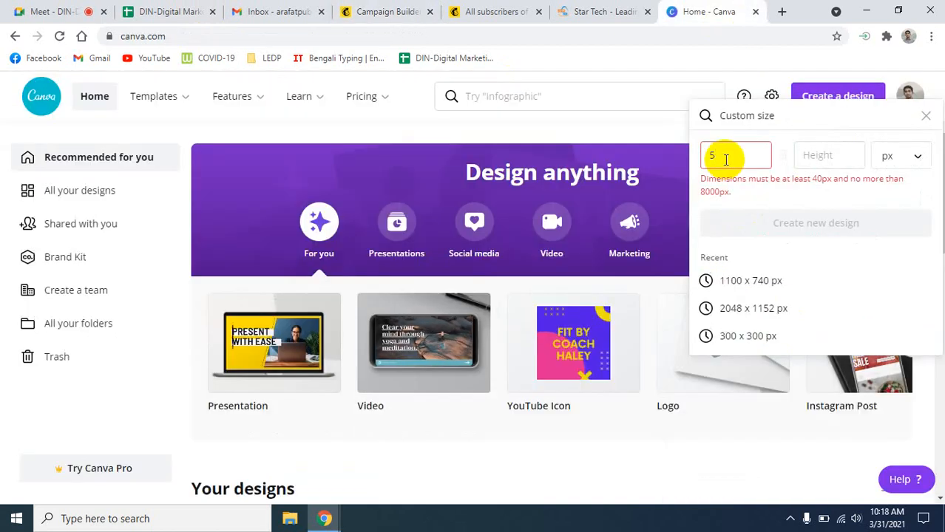
{"action": "type", "text": "64"}
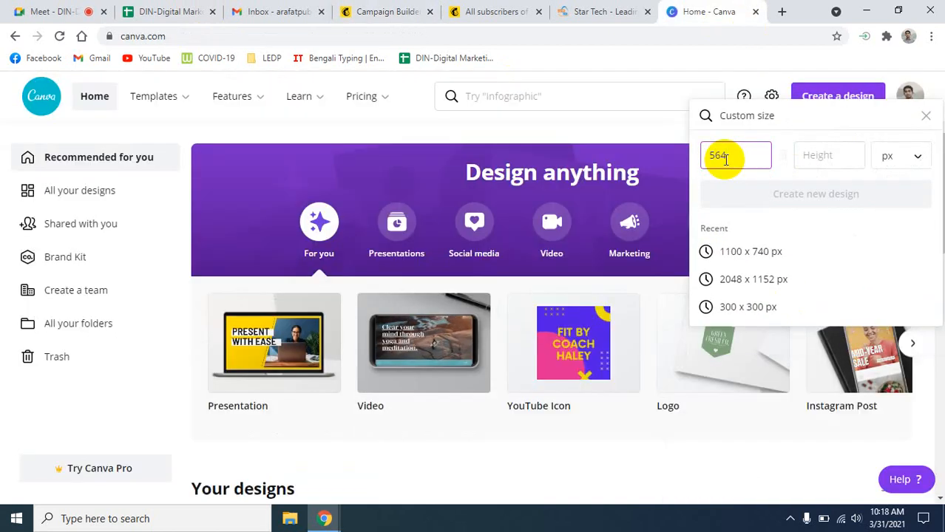
{"action": "left_click", "coordinate": [822, 160]}
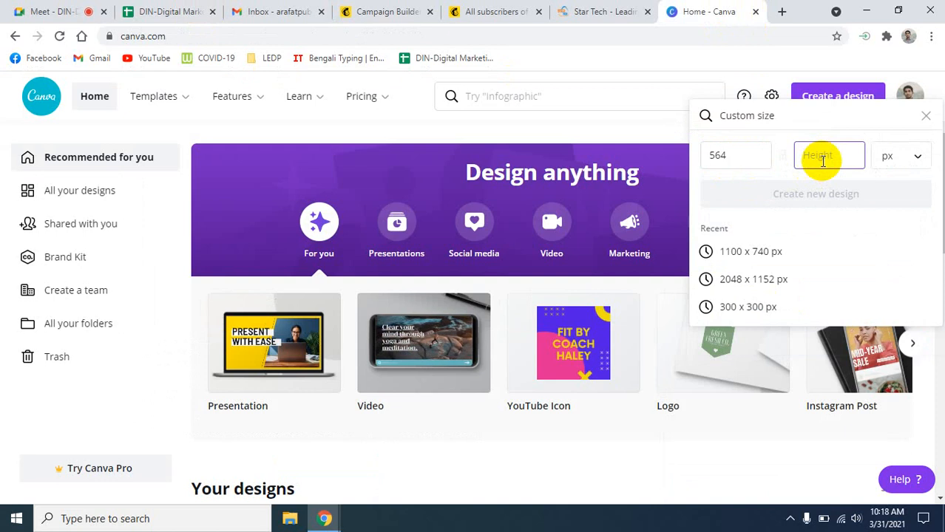
{"action": "type", "text": "212"}
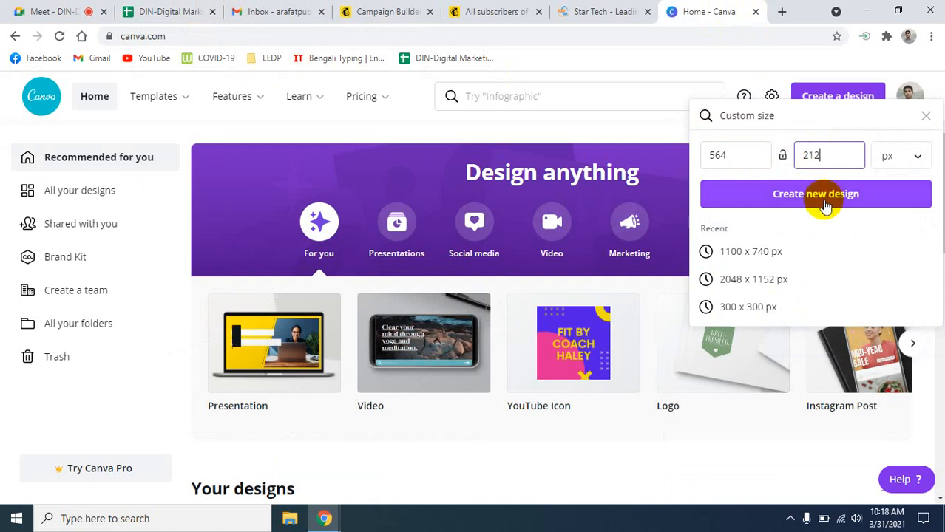
{"action": "left_click", "coordinate": [824, 195]}
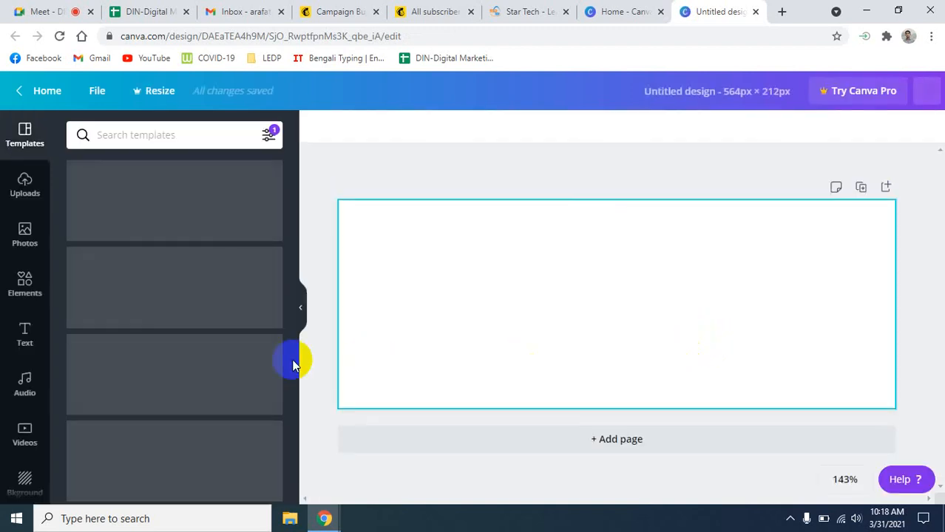
- Search Canva's templates for 'comput' and browse the results
{"action": "left_click", "coordinate": [146, 134]}
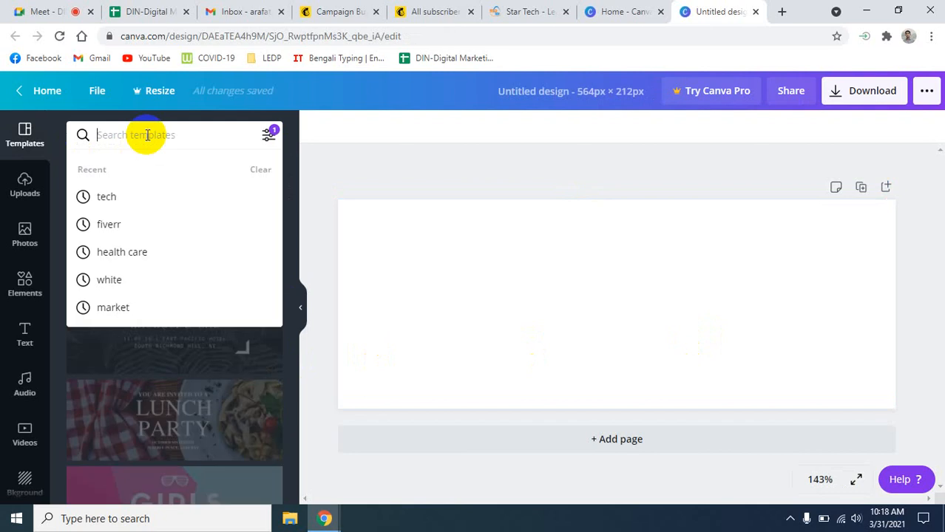
{"action": "type", "text": "com"}
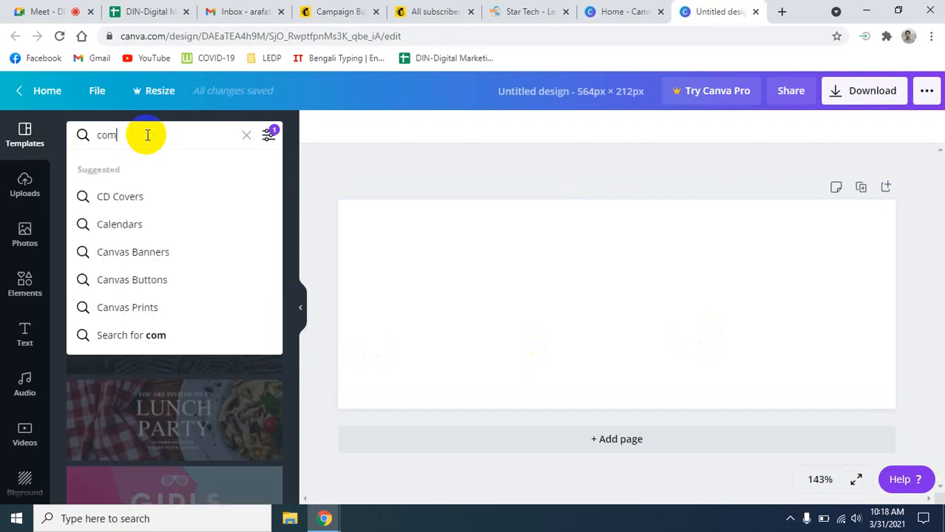
{"action": "type", "text": "puter"}
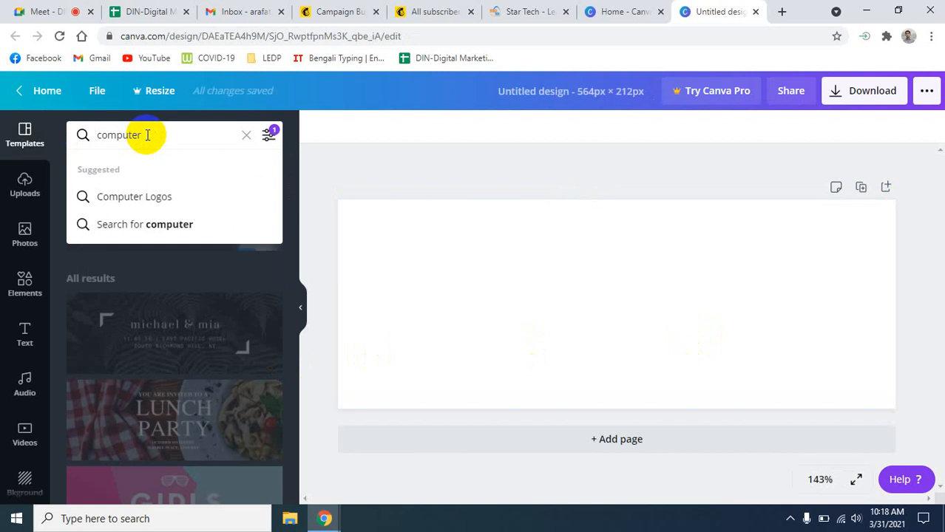
{"action": "key", "text": "Return"}
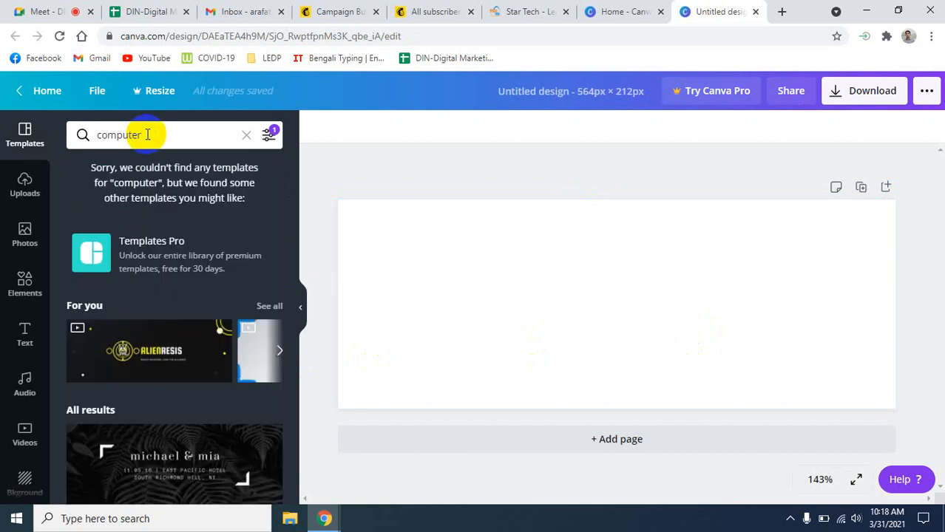
{"action": "scroll", "coordinate": [198, 368], "scroll_direction": "down", "scroll_amount": 1}
{"action": "scroll", "coordinate": [200, 370], "scroll_direction": "down", "scroll_amount": 6}
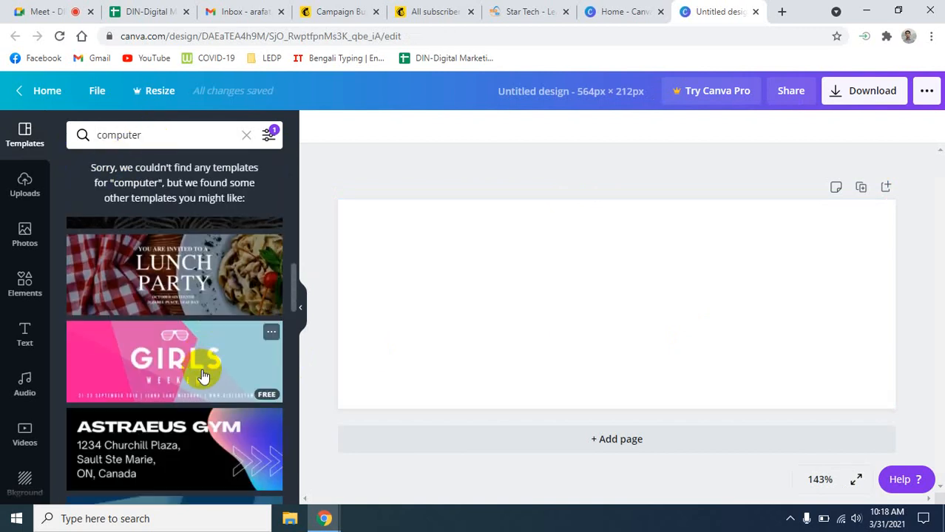
{"action": "scroll", "coordinate": [196, 366], "scroll_direction": "up", "scroll_amount": 3}
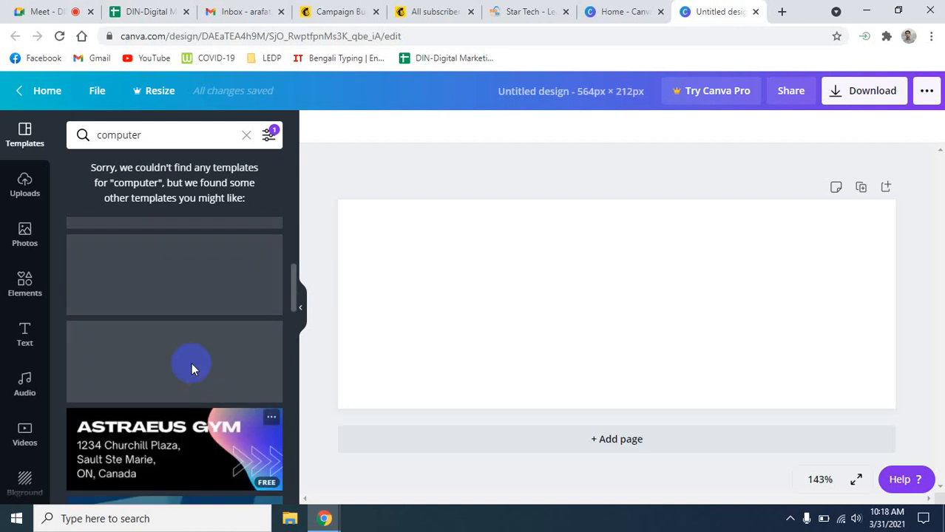
- Search Elements for 'computer' and add the black laptop outline to the design
{"action": "left_click", "coordinate": [25, 281]}
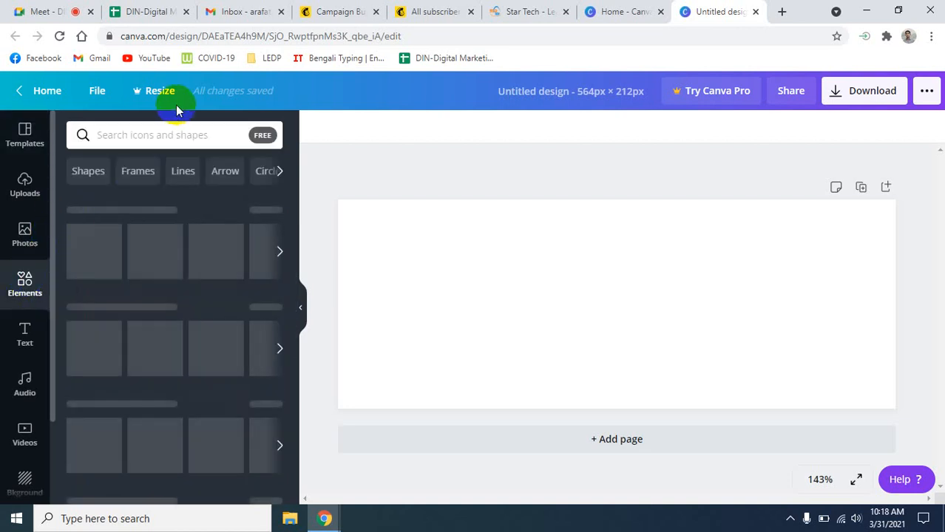
{"action": "left_click", "coordinate": [170, 132]}
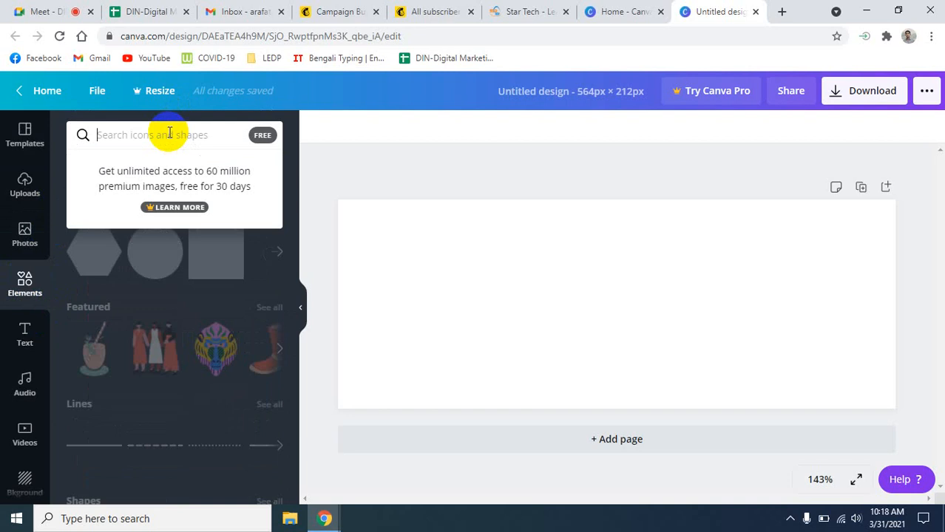
{"action": "type", "text": "com"}
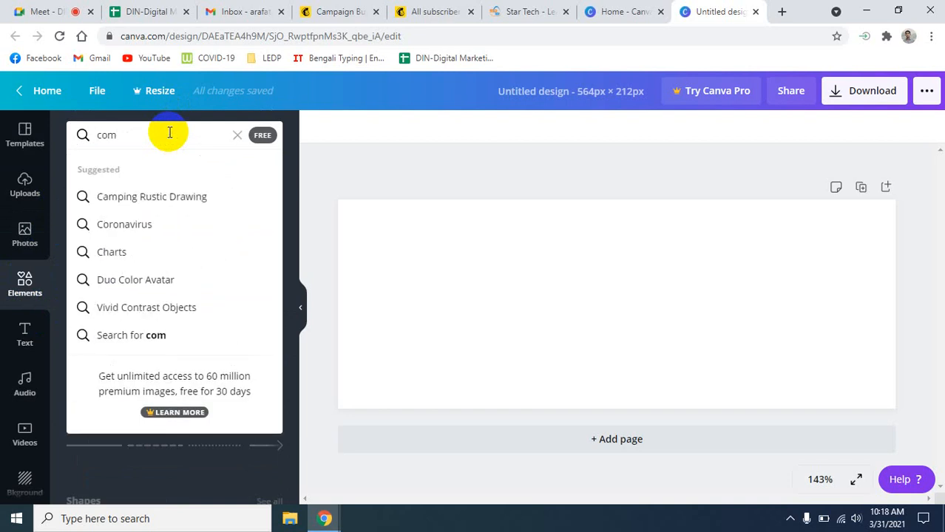
{"action": "type", "text": "puter"}
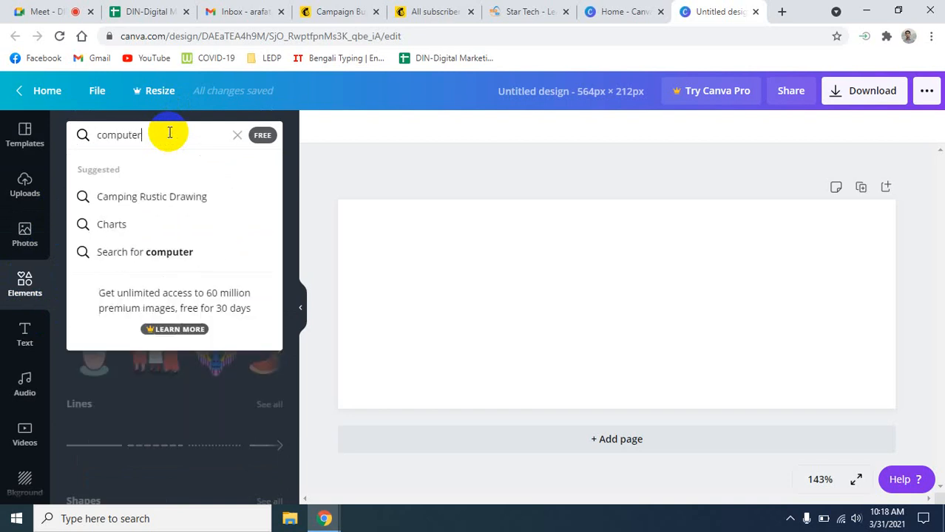
{"action": "key", "text": "Return"}
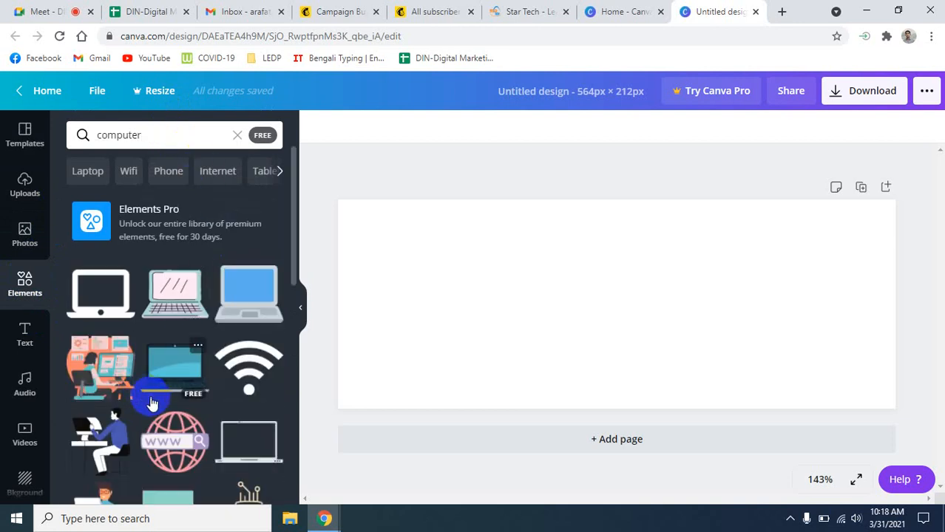
{"action": "scroll", "coordinate": [211, 392], "scroll_direction": "down", "scroll_amount": 3}
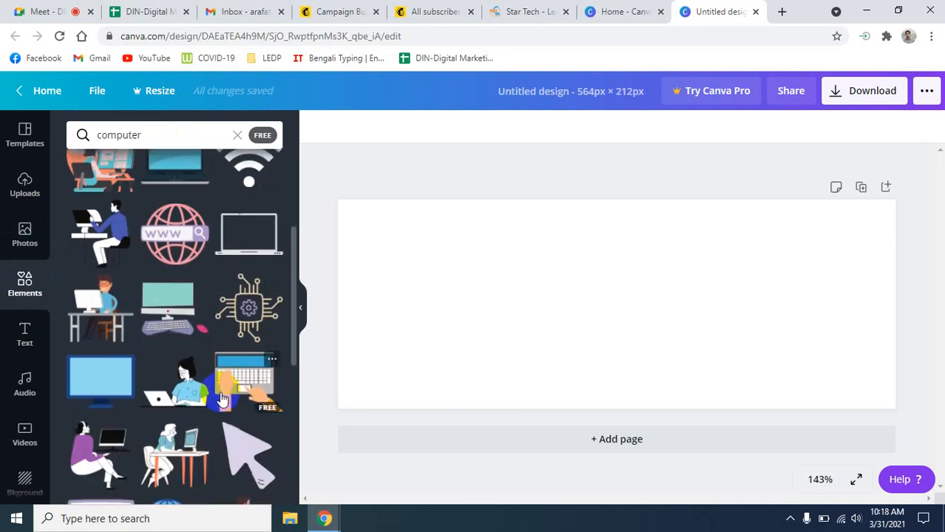
{"action": "scroll", "coordinate": [222, 395], "scroll_direction": "up", "scroll_amount": 3}
{"action": "left_click", "coordinate": [96, 288]}
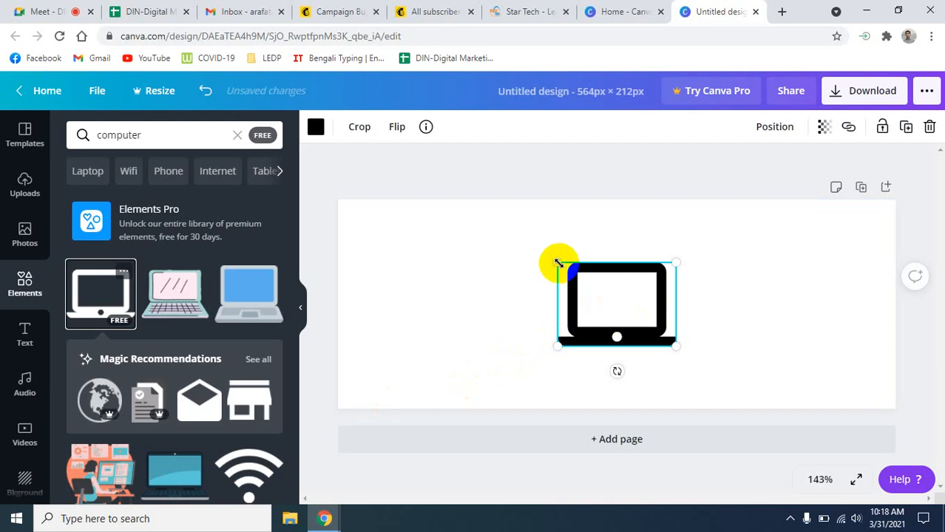
- Enlarge the laptop graphic with its corner handles and centre it on the page
{"action": "left_click_drag", "start_coordinate": [558, 264], "coordinate": [444, 243]}
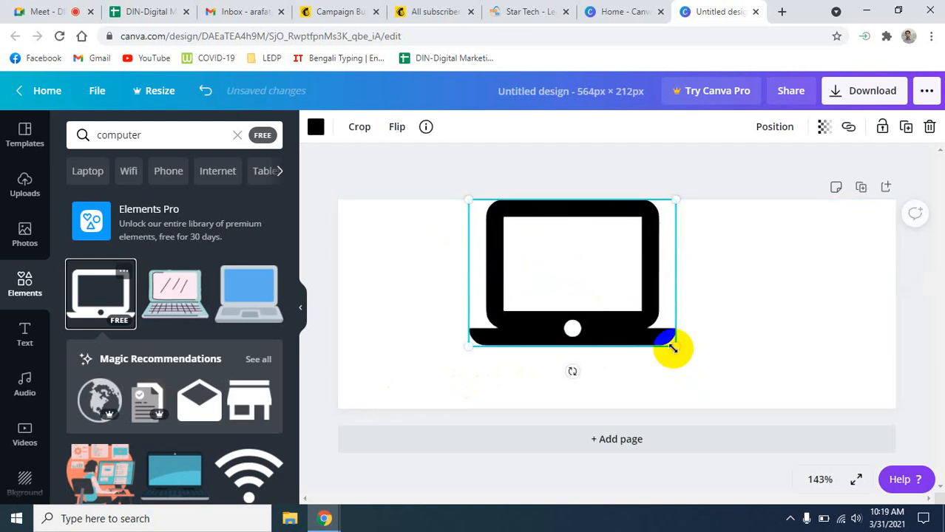
{"action": "left_click_drag", "start_coordinate": [675, 345], "coordinate": [740, 346]}
{"action": "left_click_drag", "start_coordinate": [595, 285], "coordinate": [611, 293]}
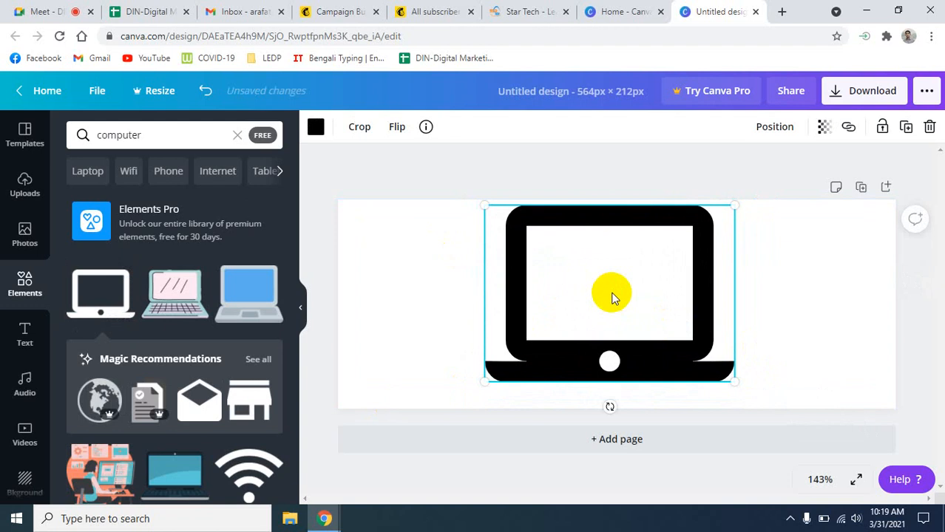
{"action": "left_click", "coordinate": [798, 317]}
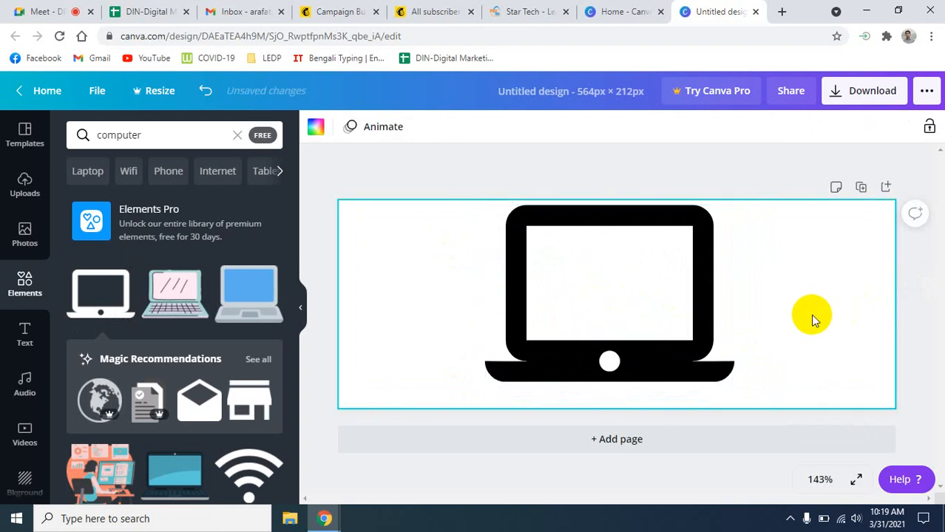
- Try several page background colours and settle on a lighter blue
{"action": "left_click", "coordinate": [316, 126]}
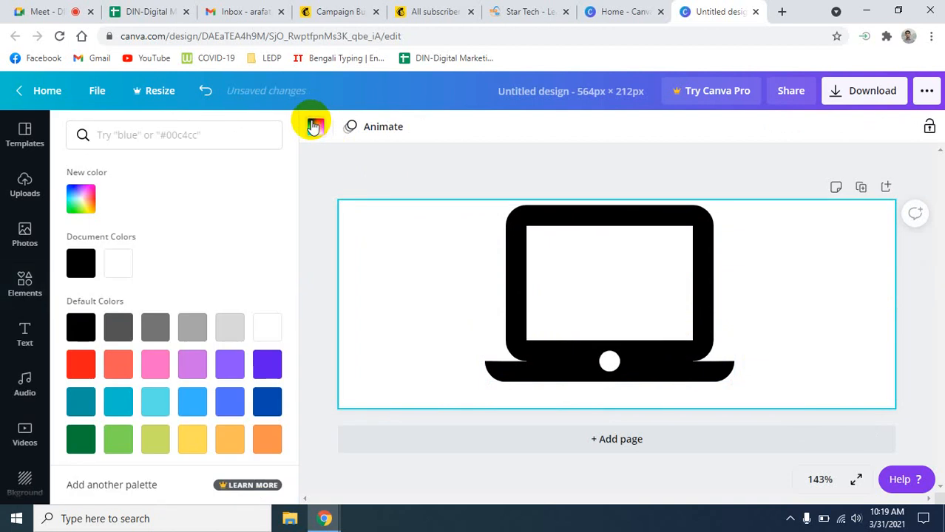
{"action": "left_click", "coordinate": [161, 332]}
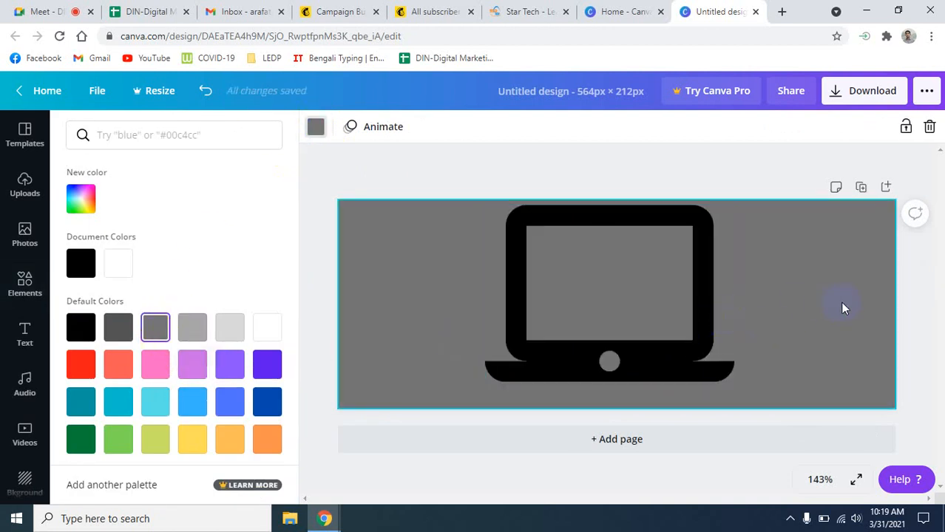
{"action": "left_click", "coordinate": [265, 367]}
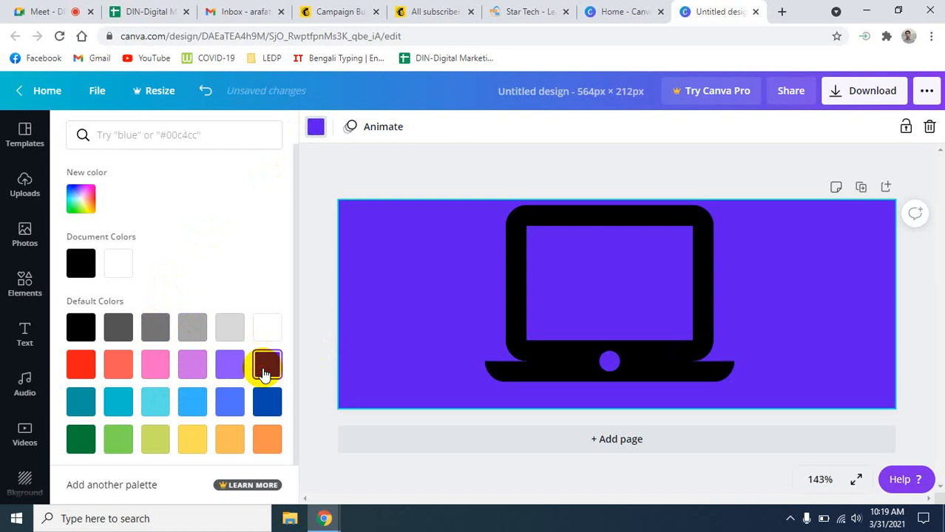
{"action": "left_click", "coordinate": [272, 400]}
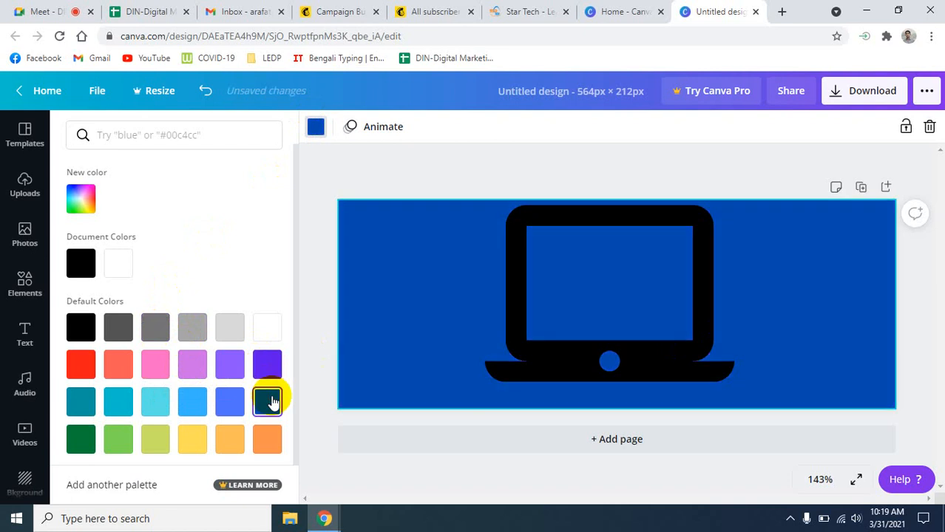
{"action": "left_click", "coordinate": [85, 444]}
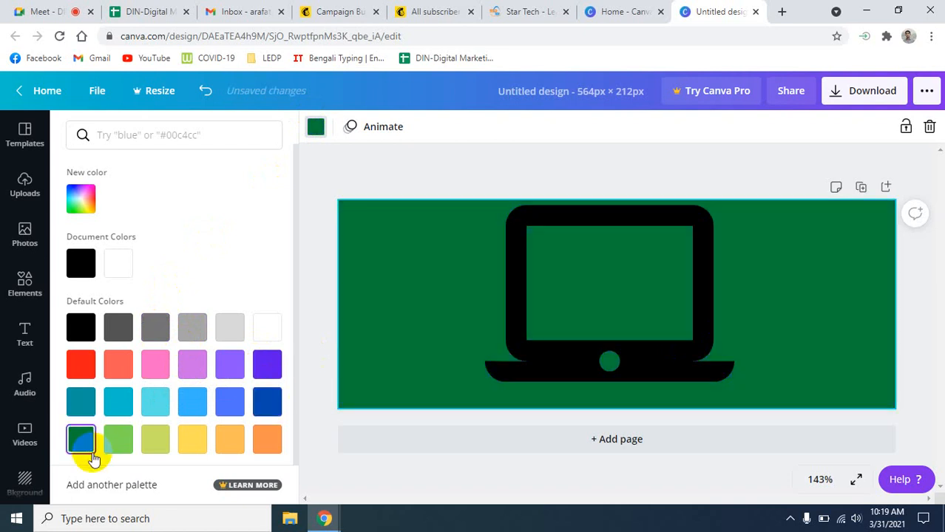
{"action": "left_click", "coordinate": [115, 442]}
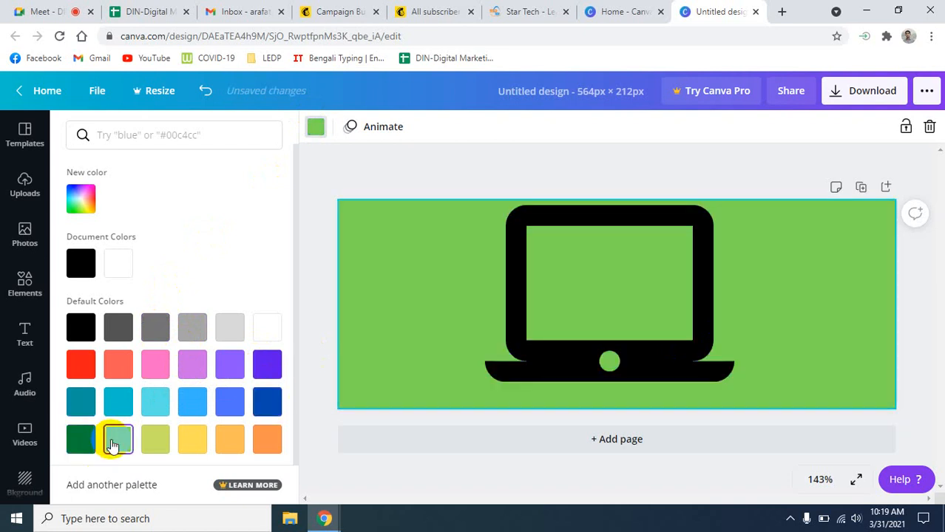
{"action": "left_click", "coordinate": [267, 370]}
{"action": "left_click", "coordinate": [267, 402]}
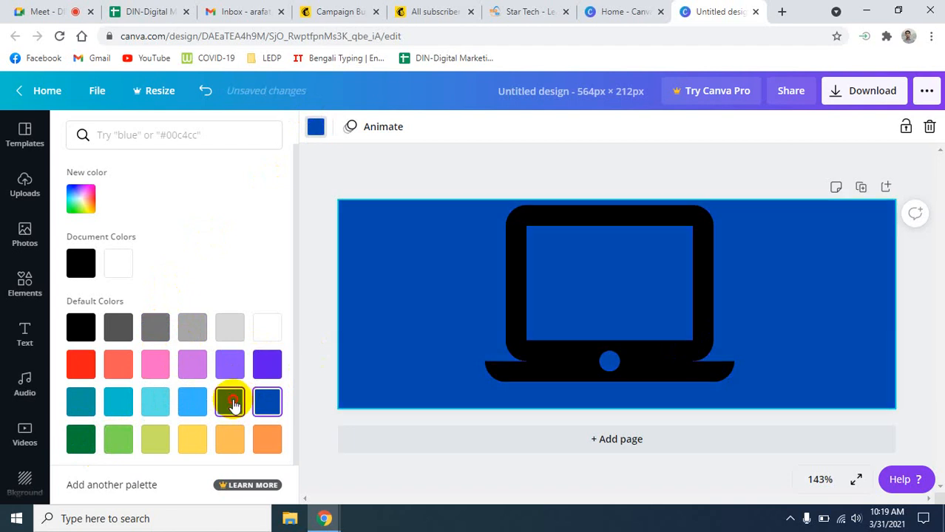
{"action": "left_click", "coordinate": [230, 401]}
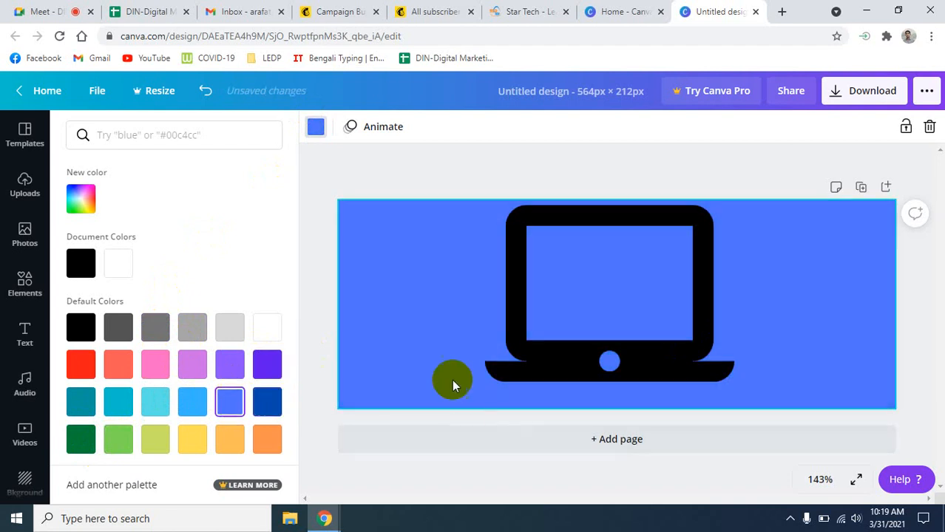
- Download the banner as a PNG and switch back to the Mailchimp tab
{"action": "left_click", "coordinate": [861, 95]}
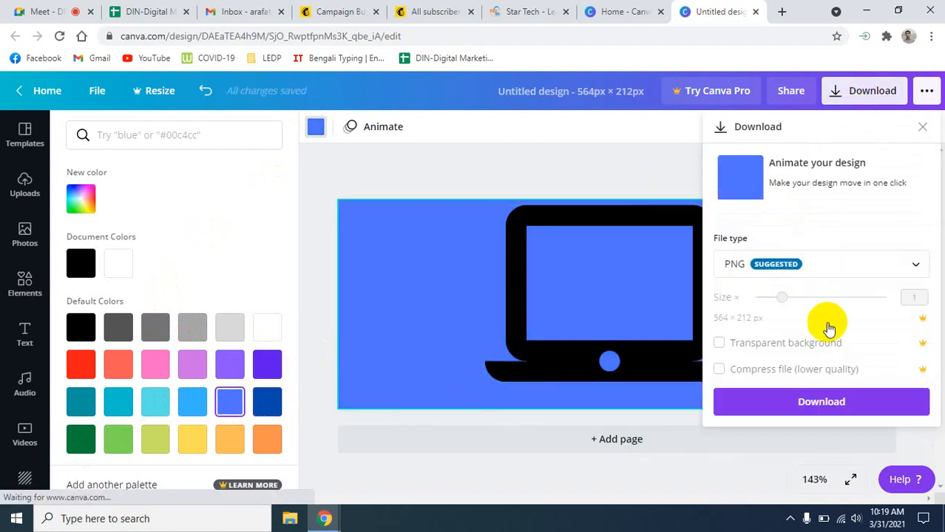
{"action": "left_click", "coordinate": [823, 405]}
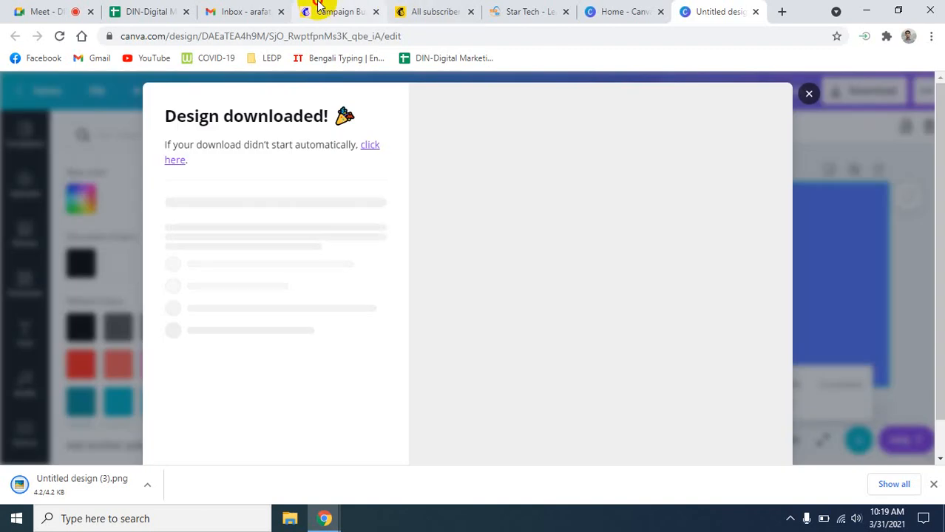
{"action": "left_click", "coordinate": [322, 4]}
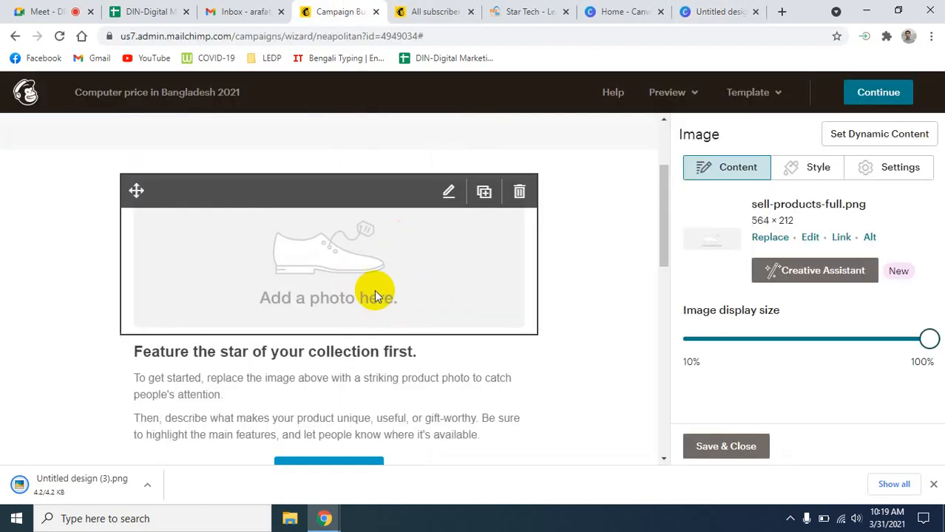
- Upload Untitled design (3).png from Downloads to replace the product placeholder image
{"action": "left_click", "coordinate": [771, 236]}
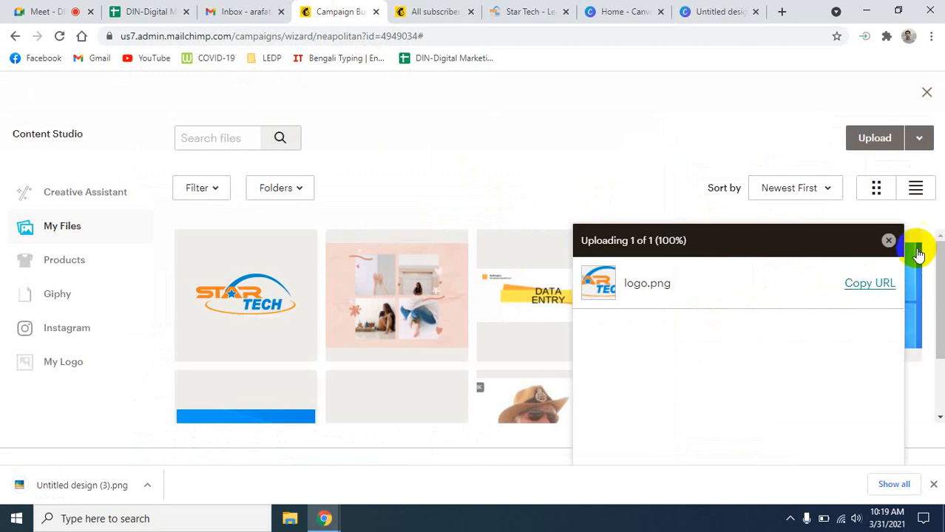
{"action": "left_click", "coordinate": [888, 240]}
{"action": "left_click", "coordinate": [873, 136]}
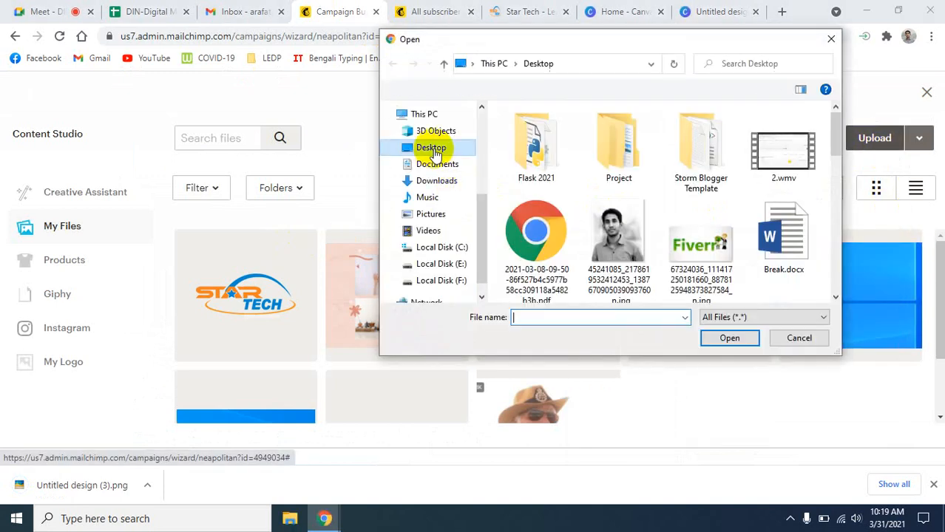
{"action": "left_click", "coordinate": [432, 180]}
{"action": "left_click", "coordinate": [538, 163]}
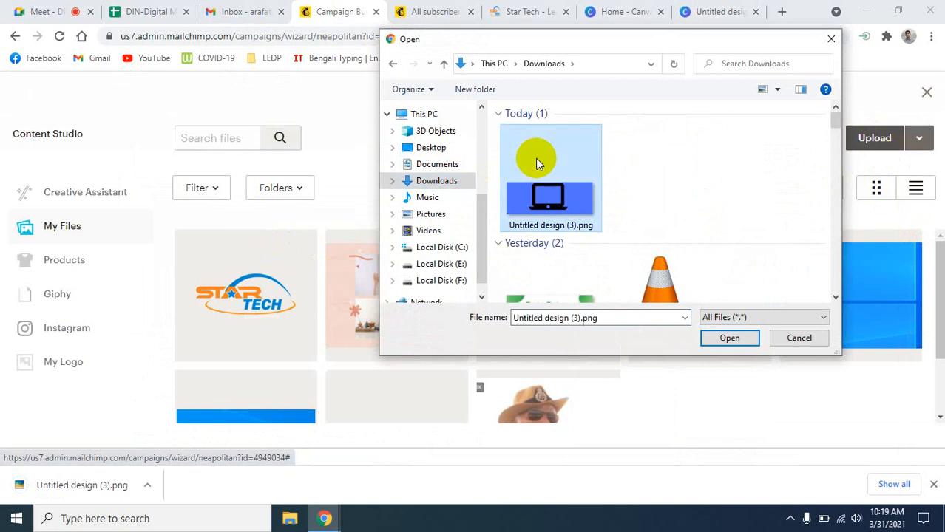
{"action": "left_click", "coordinate": [729, 337]}
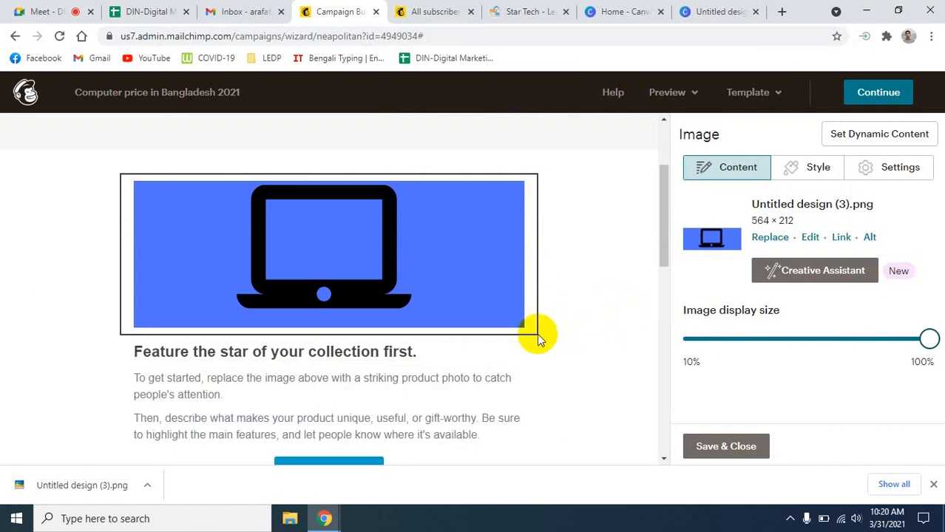
{"action": "scroll", "coordinate": [555, 348], "scroll_direction": "down", "scroll_amount": 2}
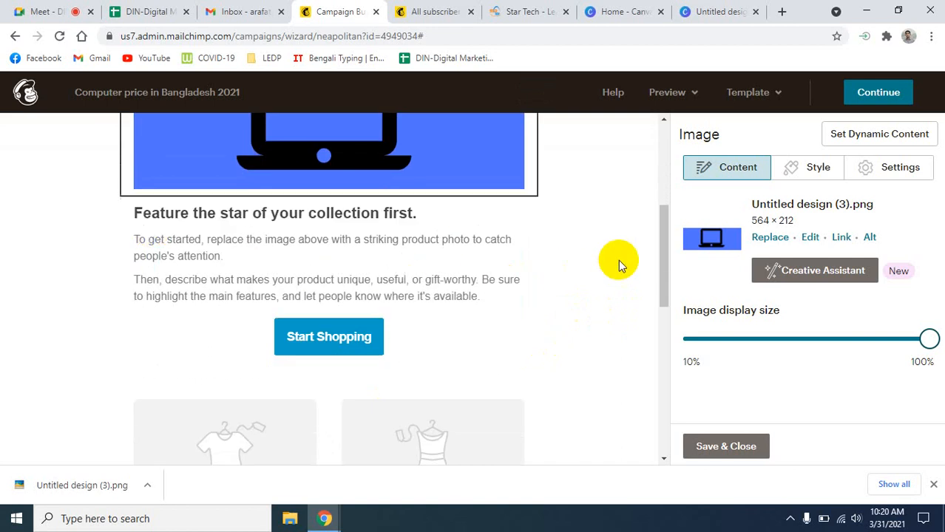
- Retype the feature heading in the text block as 'Asus Laptop Price in Bangladesh 2021'
{"action": "left_click", "coordinate": [352, 265]}
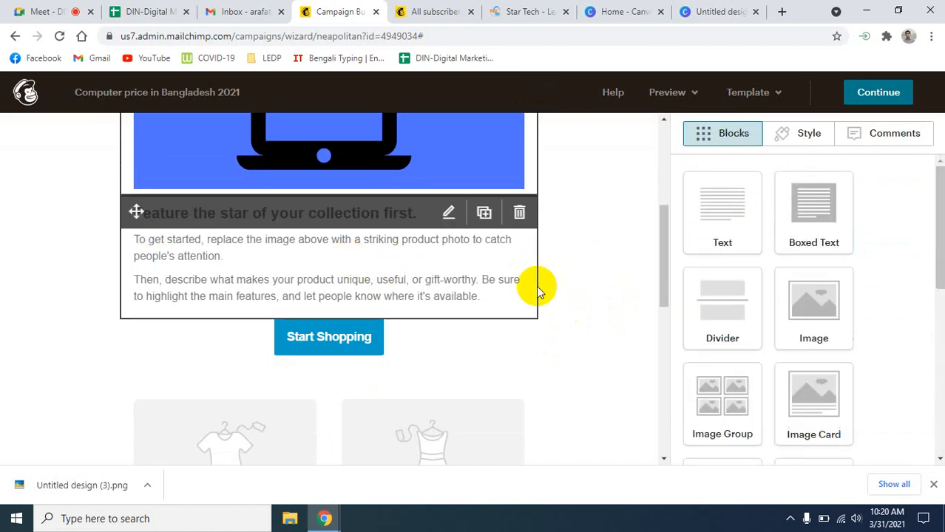
{"action": "left_click", "coordinate": [448, 206]}
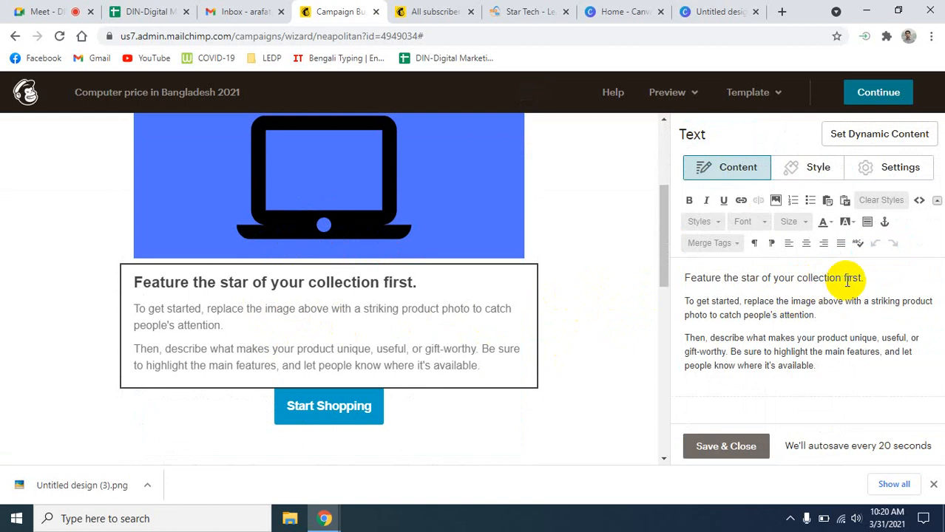
{"action": "left_click_drag", "start_coordinate": [864, 278], "coordinate": [684, 278]}
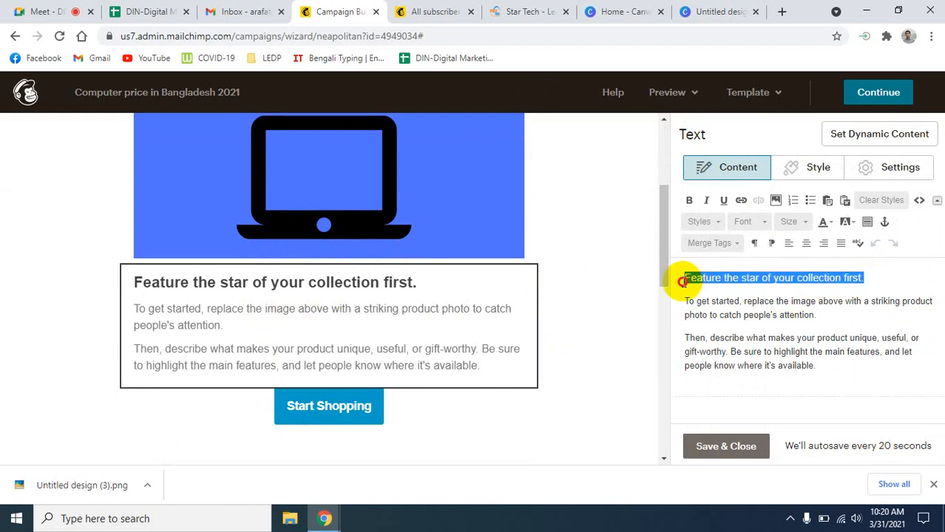
{"action": "type", "text": "As"}
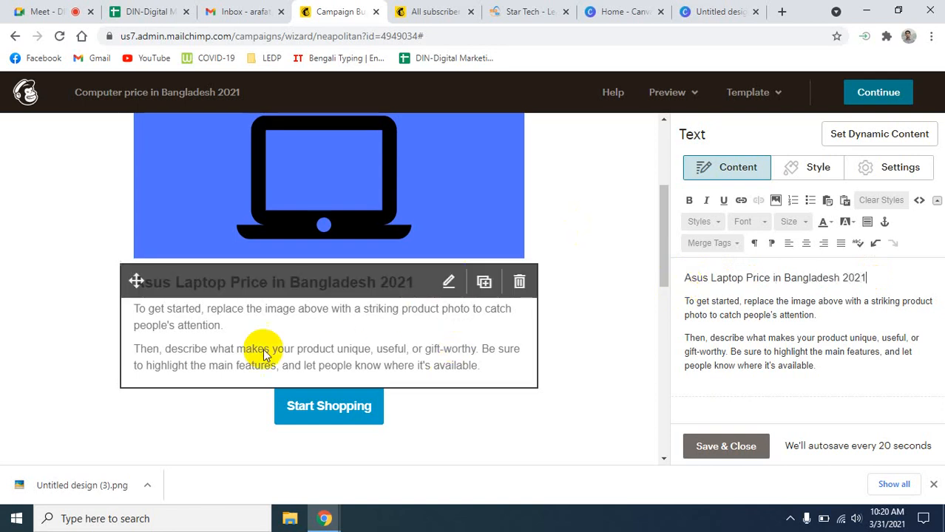
{"action": "left_click", "coordinate": [228, 348]}
{"action": "left_click_drag", "start_coordinate": [821, 370], "coordinate": [678, 303]}
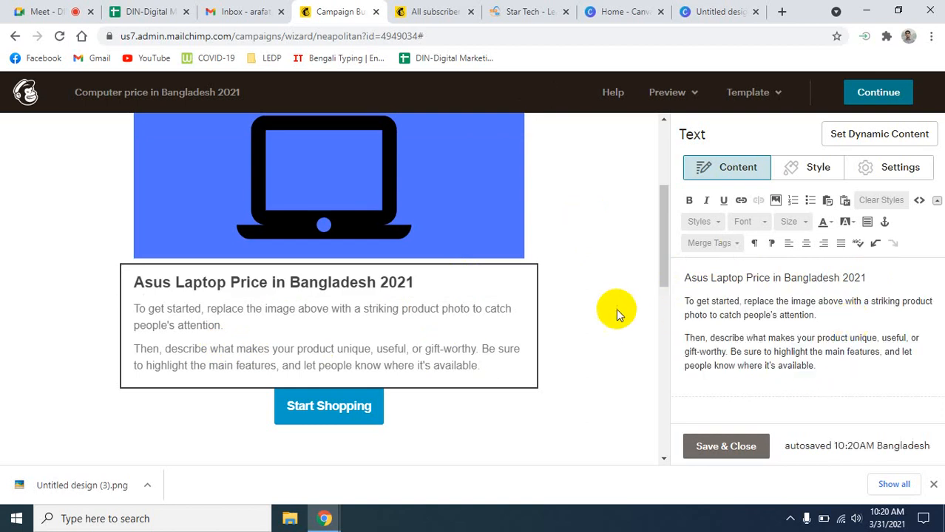
{"action": "scroll", "coordinate": [607, 339], "scroll_direction": "down", "scroll_amount": 2}
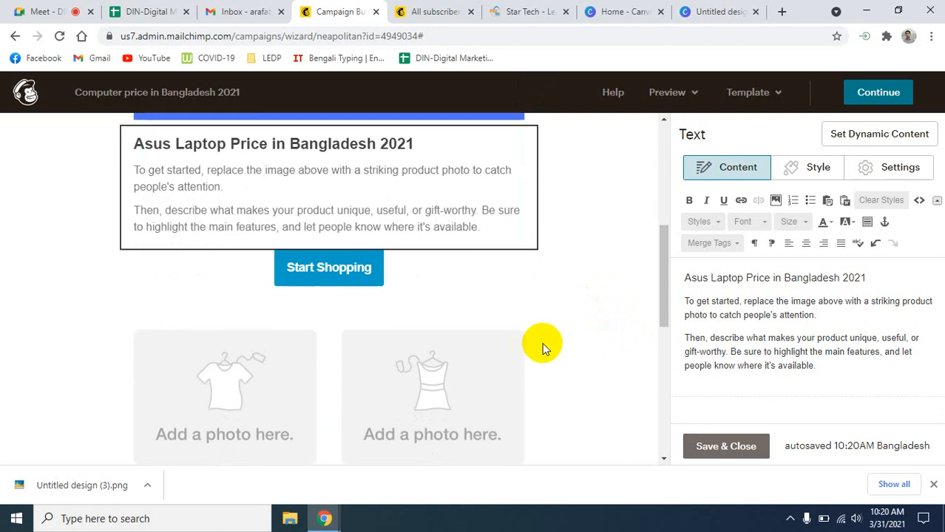
- Open the Start Shopping button's Button Content panel, whose URL field is still empty
{"action": "left_click", "coordinate": [338, 287]}
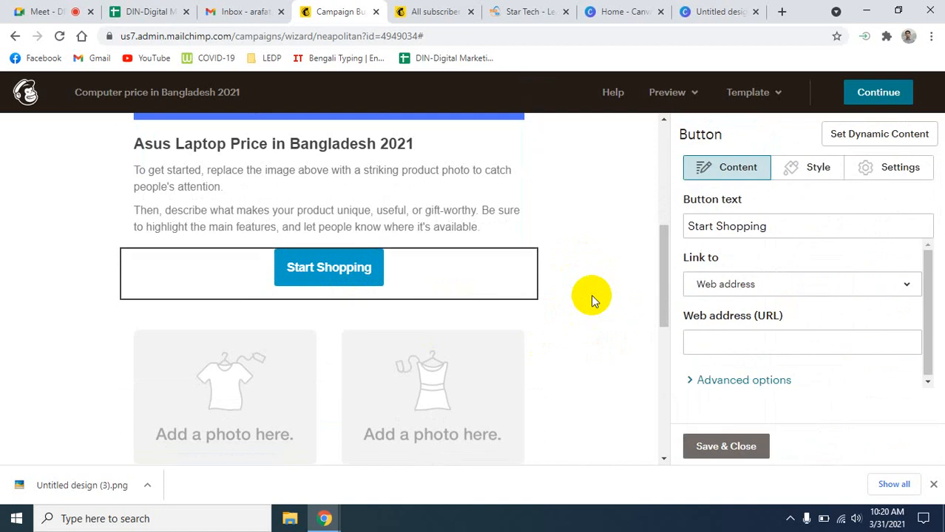
{"action": "scroll", "coordinate": [591, 294], "scroll_direction": "up", "scroll_amount": 3}
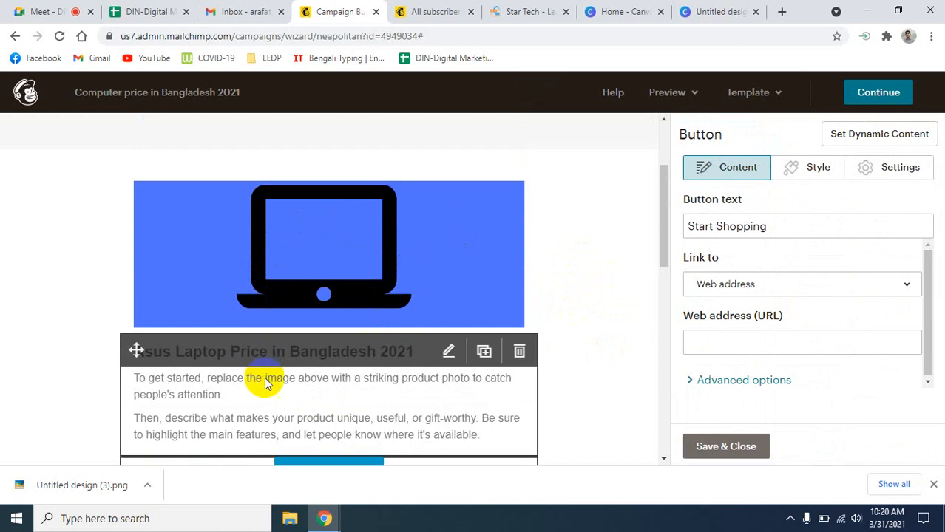
{"action": "scroll", "coordinate": [589, 353], "scroll_direction": "down", "scroll_amount": 1}
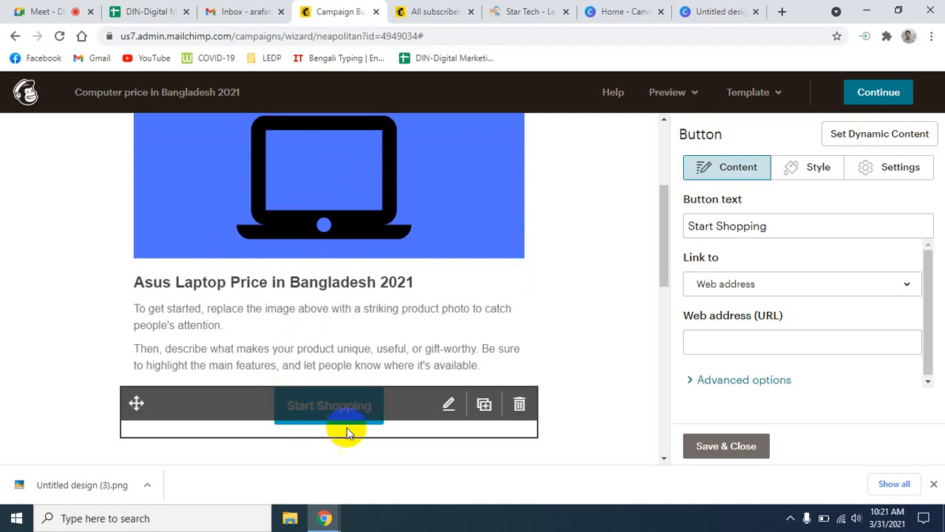
- Open the Razer Blade 15 page on Star Tech, copy its URL, and return to Mailchimp
{"action": "left_click", "coordinate": [492, 12]}
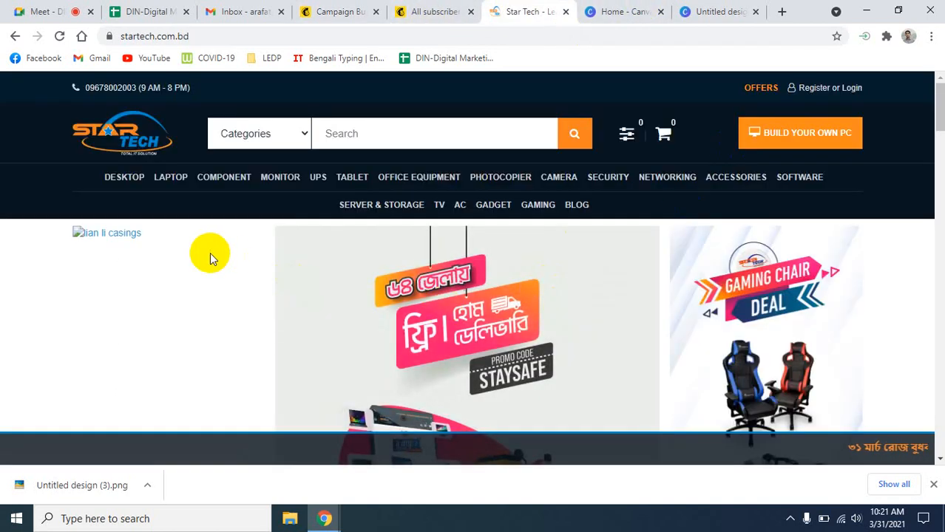
{"action": "scroll", "coordinate": [207, 256], "scroll_direction": "down", "scroll_amount": 10}
{"action": "scroll", "coordinate": [474, 248], "scroll_direction": "down", "scroll_amount": 6}
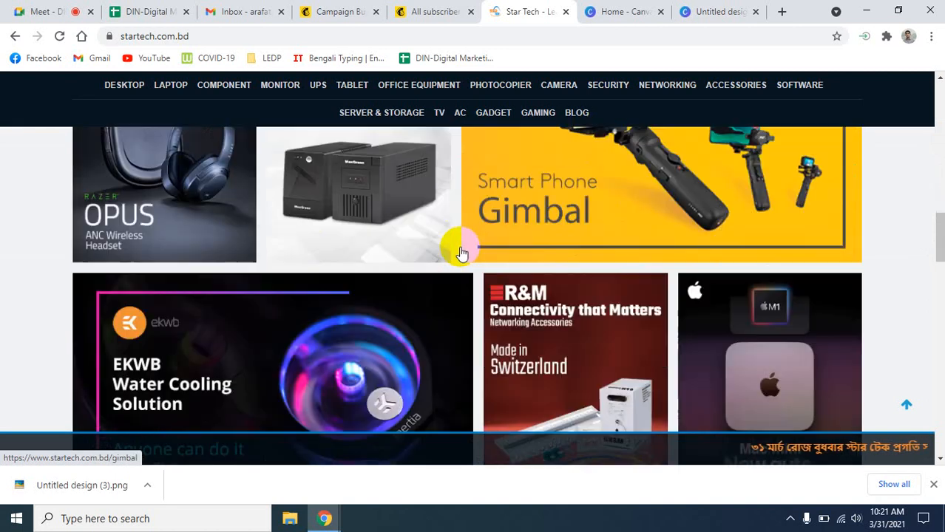
{"action": "scroll", "coordinate": [460, 254], "scroll_direction": "up", "scroll_amount": 10}
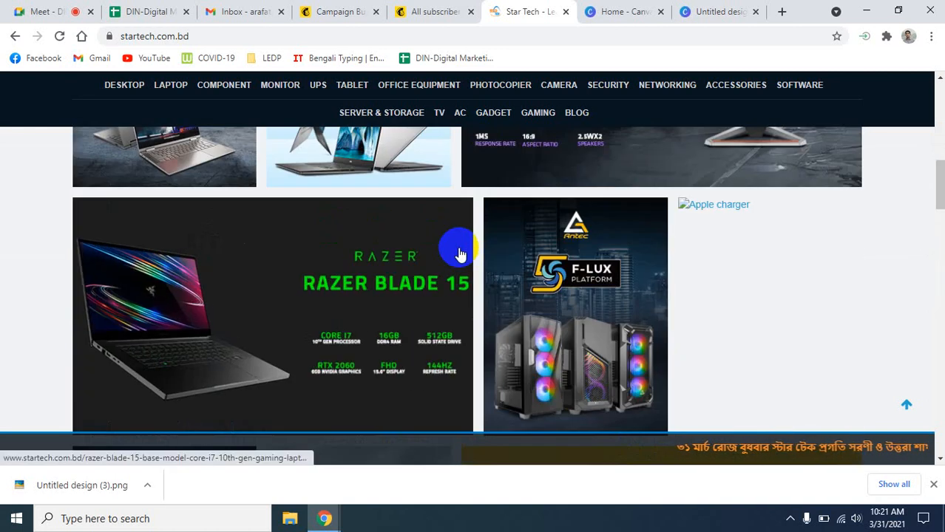
{"action": "left_click", "coordinate": [348, 305]}
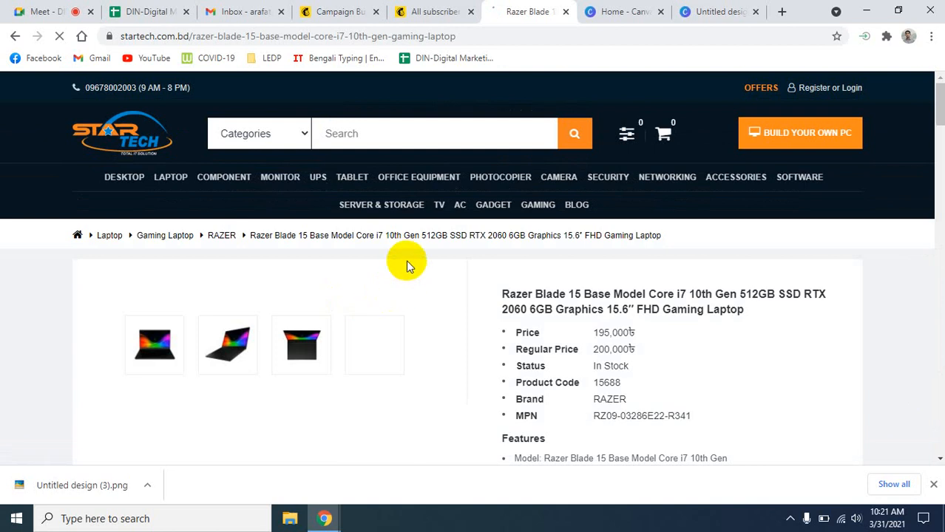
{"action": "left_click", "coordinate": [466, 34]}
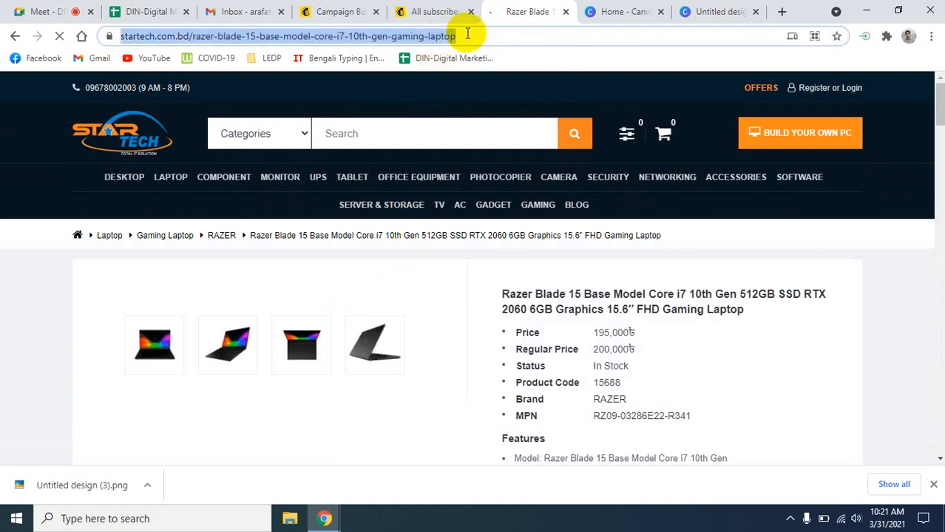
{"action": "left_click", "coordinate": [329, 11]}
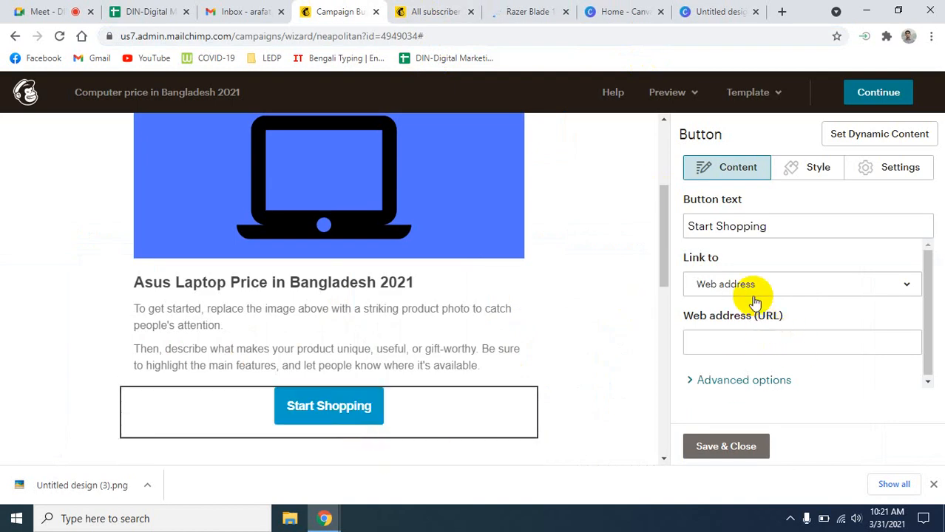
- Paste the Star Tech Razer Blade 15 page URL into the Start Shopping button's link, keeping Link to as Web address
{"action": "left_click", "coordinate": [729, 346]}
{"action": "key", "text": "ctrl+v"}
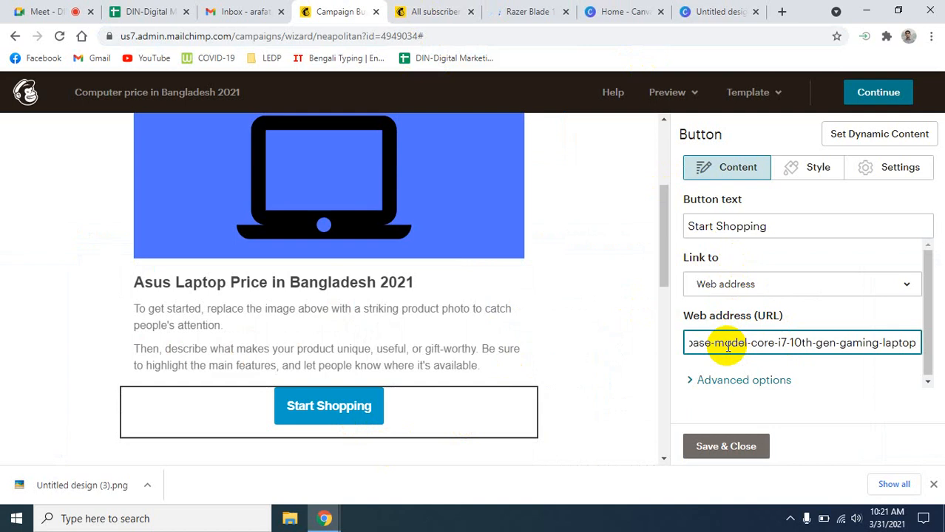
{"action": "left_click", "coordinate": [804, 286]}
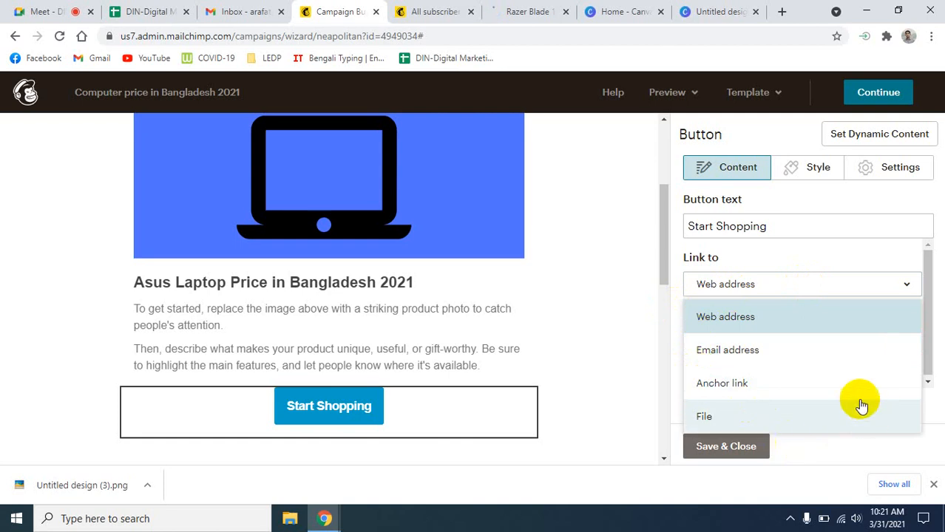
{"action": "left_click", "coordinate": [736, 323]}
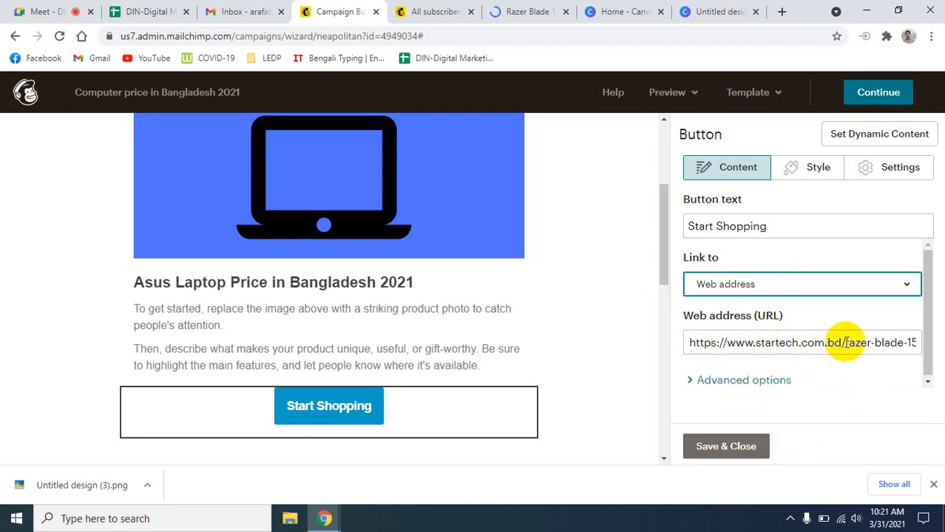
{"action": "left_click", "coordinate": [891, 341]}
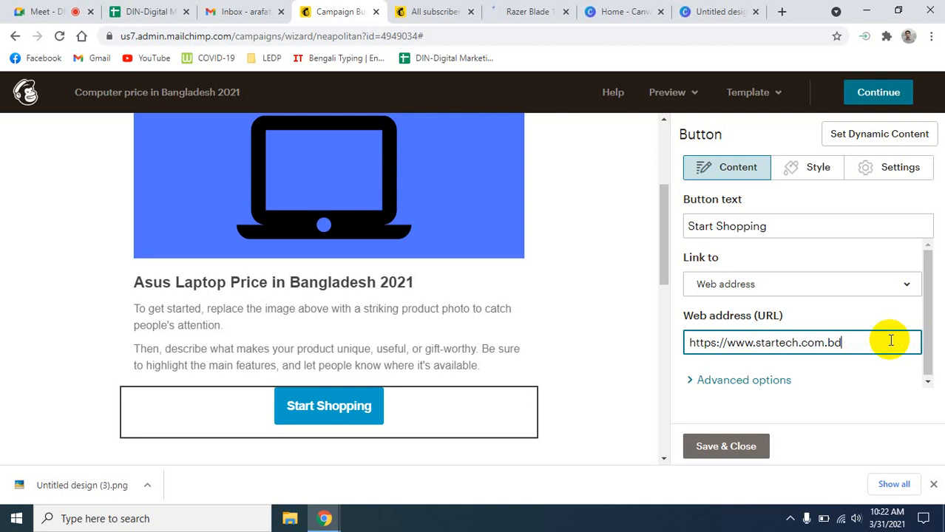
{"action": "left_click", "coordinate": [718, 447]}
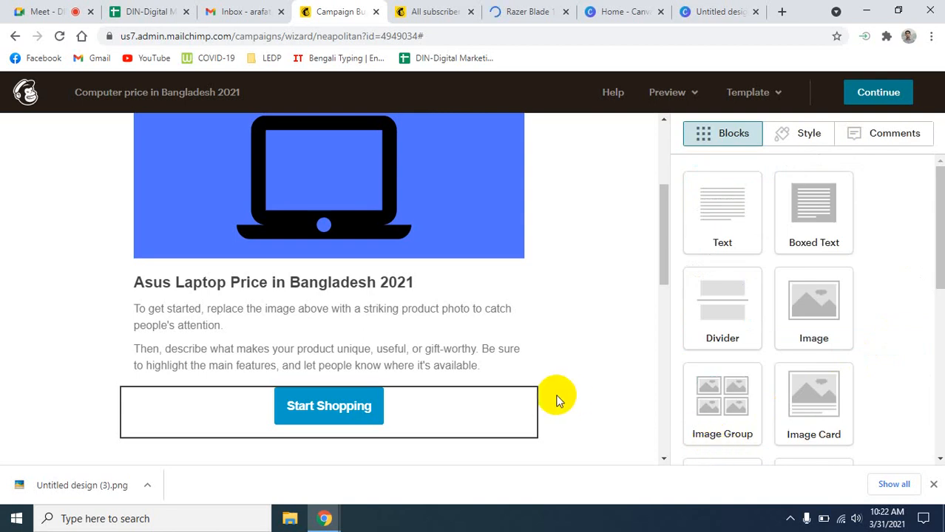
{"action": "scroll", "coordinate": [559, 402], "scroll_direction": "down", "scroll_amount": 8}
{"action": "scroll", "coordinate": [563, 408], "scroll_direction": "up", "scroll_amount": 9}
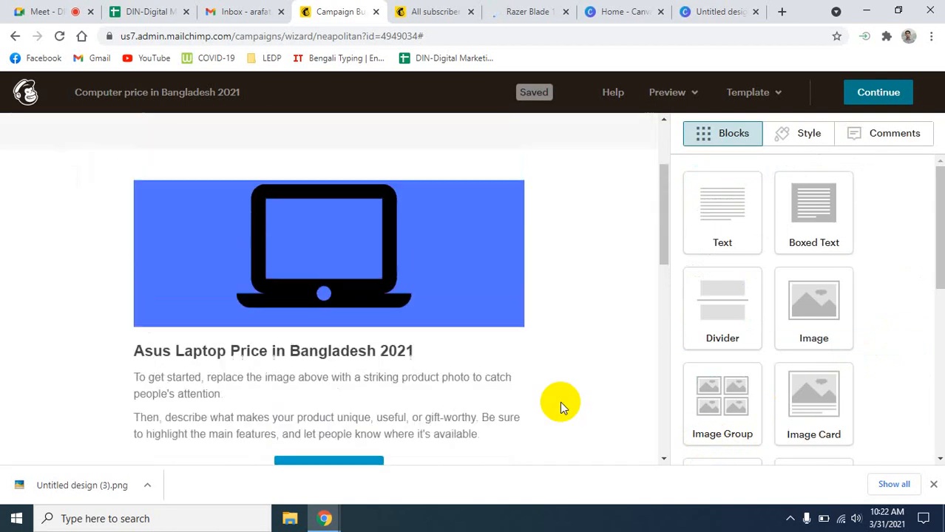
{"action": "scroll", "coordinate": [560, 402], "scroll_direction": "down", "scroll_amount": 5}
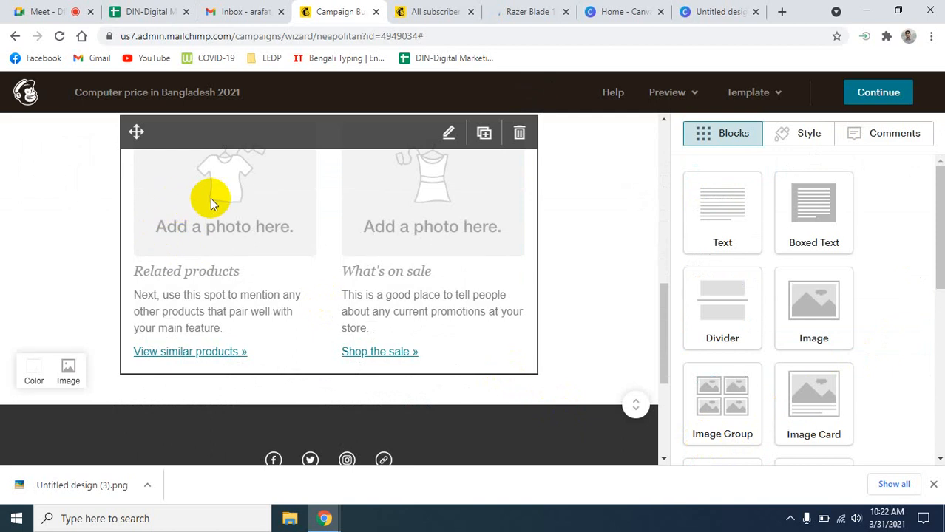
- Inspect both columns of the Image + Text block, noting the 264 × 194 placeholder images, then go to Canva
{"action": "left_click", "coordinate": [259, 238]}
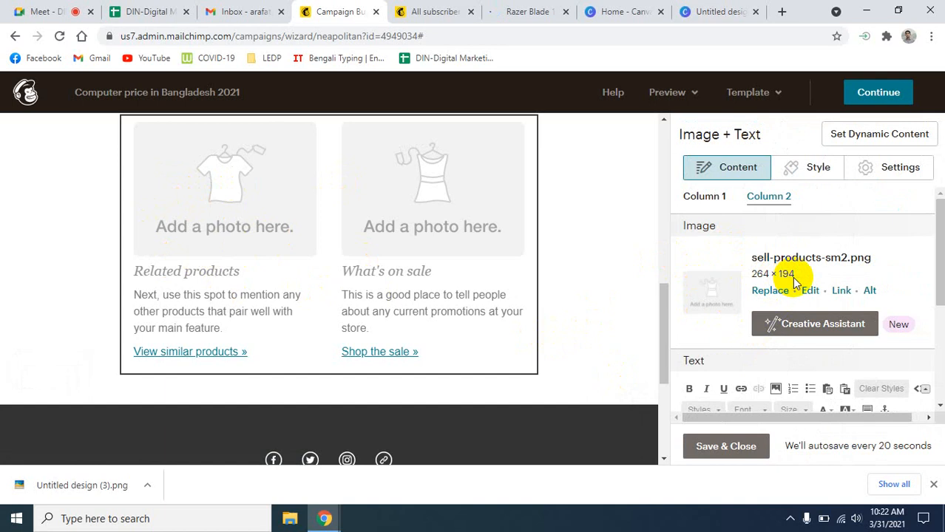
{"action": "scroll", "coordinate": [794, 280], "scroll_direction": "down", "scroll_amount": 3}
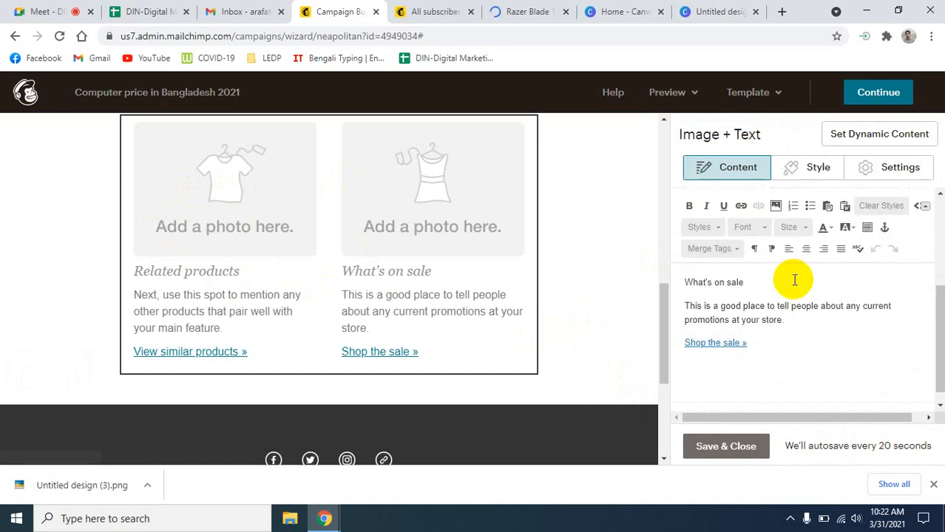
{"action": "scroll", "coordinate": [794, 281], "scroll_direction": "up", "scroll_amount": 5}
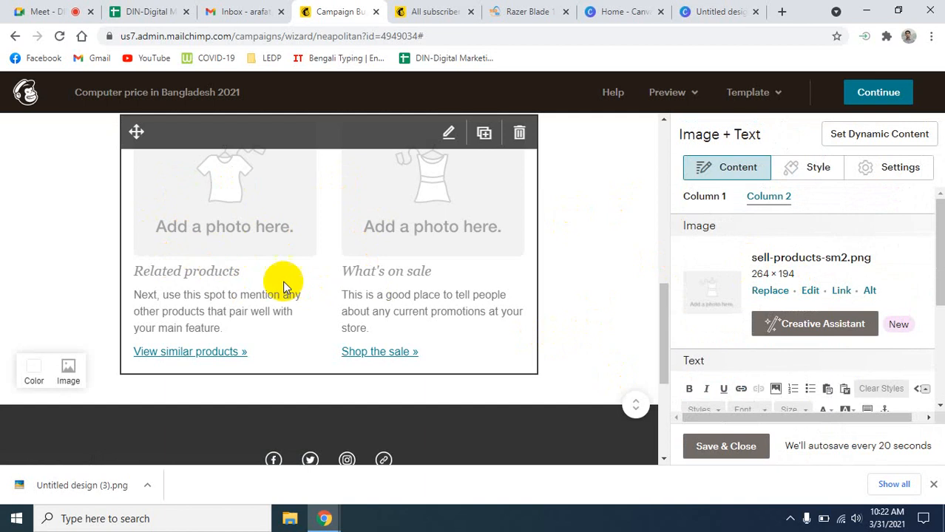
{"action": "left_click", "coordinate": [772, 196]}
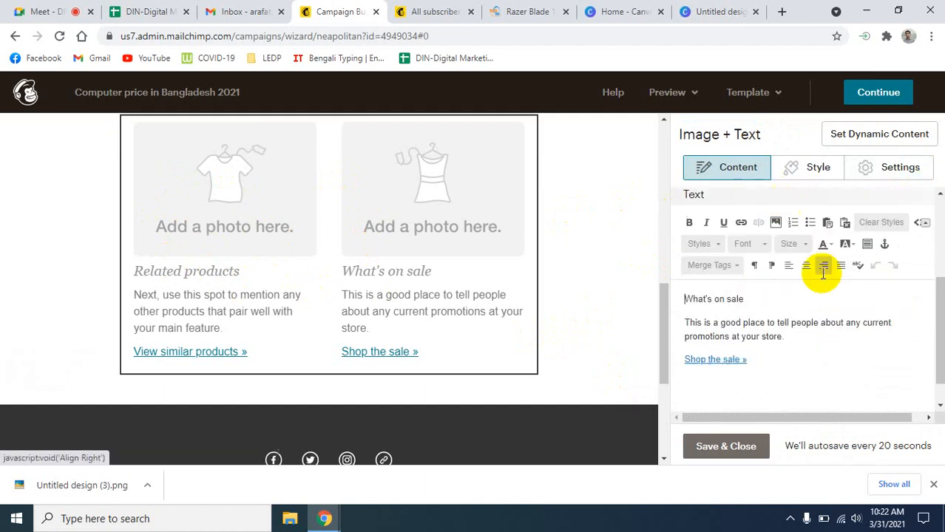
{"action": "scroll", "coordinate": [847, 296], "scroll_direction": "up", "scroll_amount": 4}
{"action": "scroll", "coordinate": [849, 296], "scroll_direction": "down", "scroll_amount": 4}
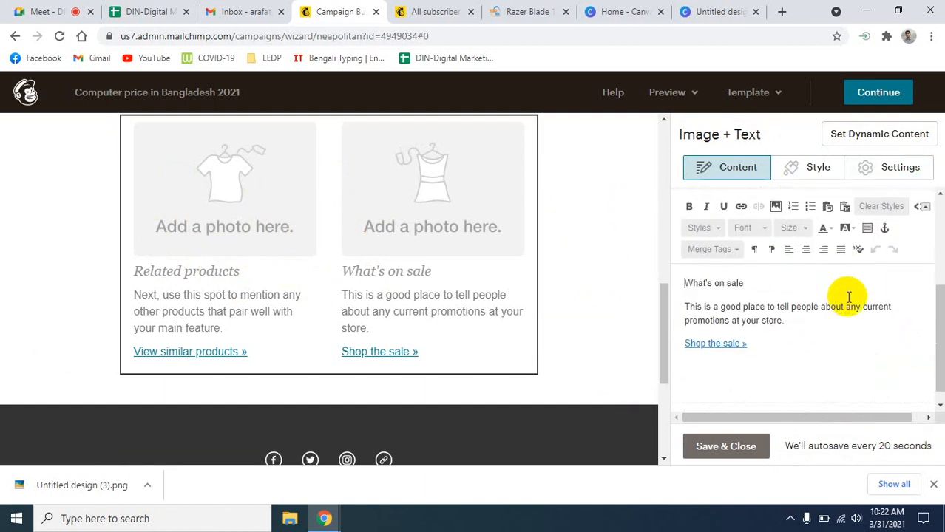
{"action": "scroll", "coordinate": [849, 298], "scroll_direction": "up", "scroll_amount": 4}
{"action": "left_click", "coordinate": [705, 199]}
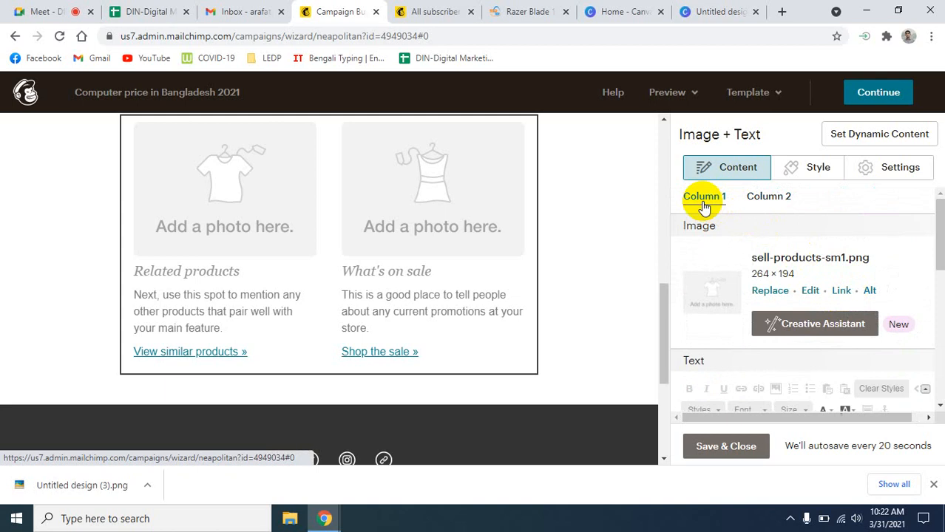
{"action": "scroll", "coordinate": [703, 201], "scroll_direction": "down", "scroll_amount": 2}
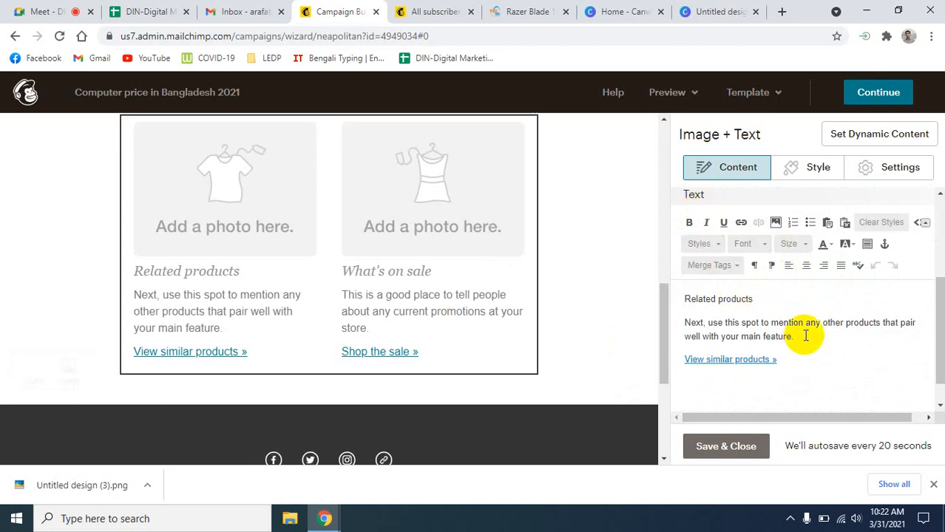
{"action": "scroll", "coordinate": [811, 338], "scroll_direction": "up", "scroll_amount": 1}
{"action": "scroll", "coordinate": [811, 338], "scroll_direction": "up", "scroll_amount": 2}
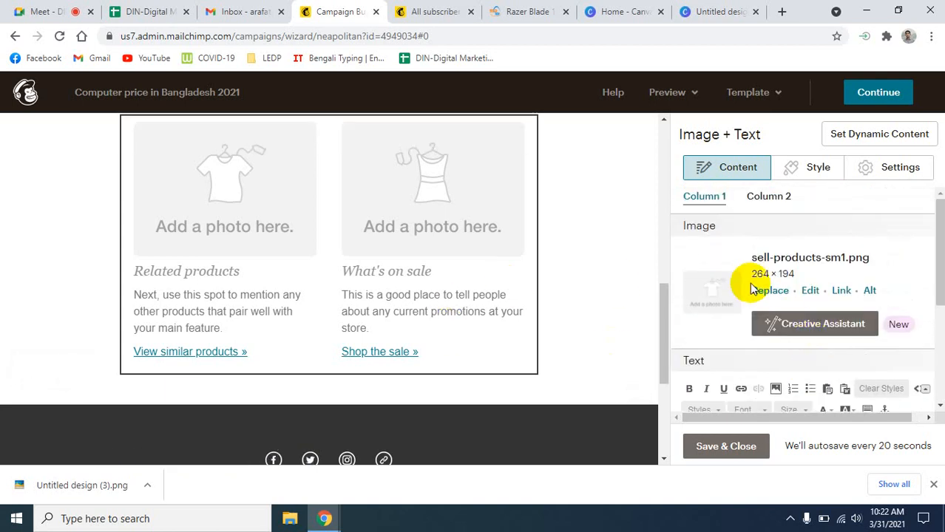
{"action": "left_click", "coordinate": [599, 11]}
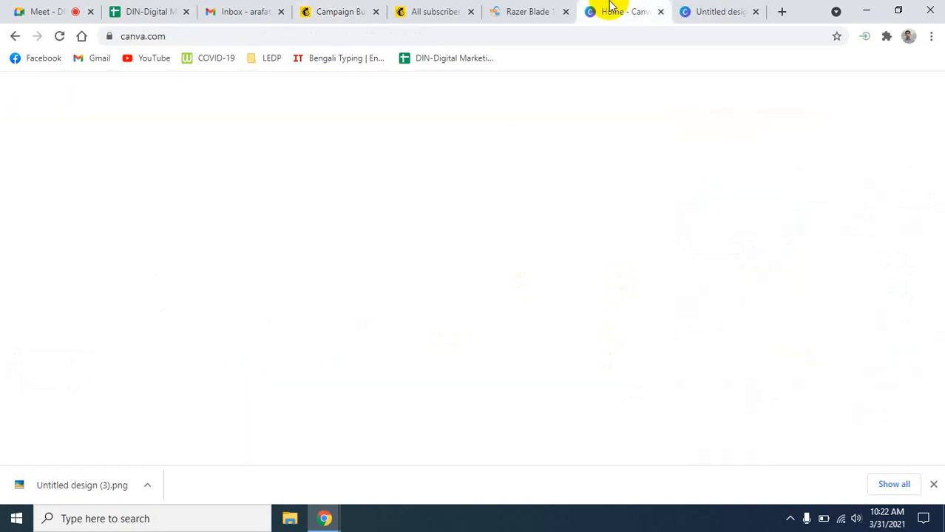
- Create a custom-size Canva design with width 264 and height 194 px
{"action": "left_click", "coordinate": [837, 96]}
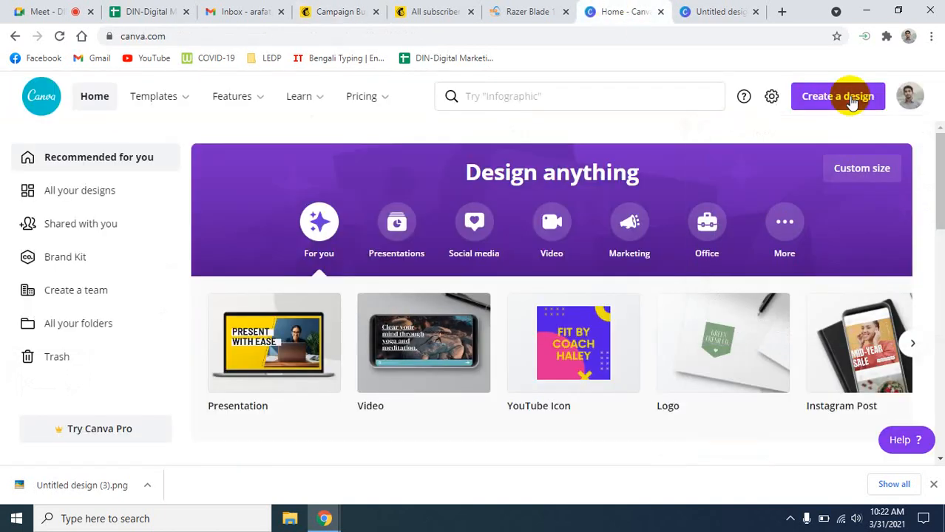
{"action": "left_click", "coordinate": [837, 96]}
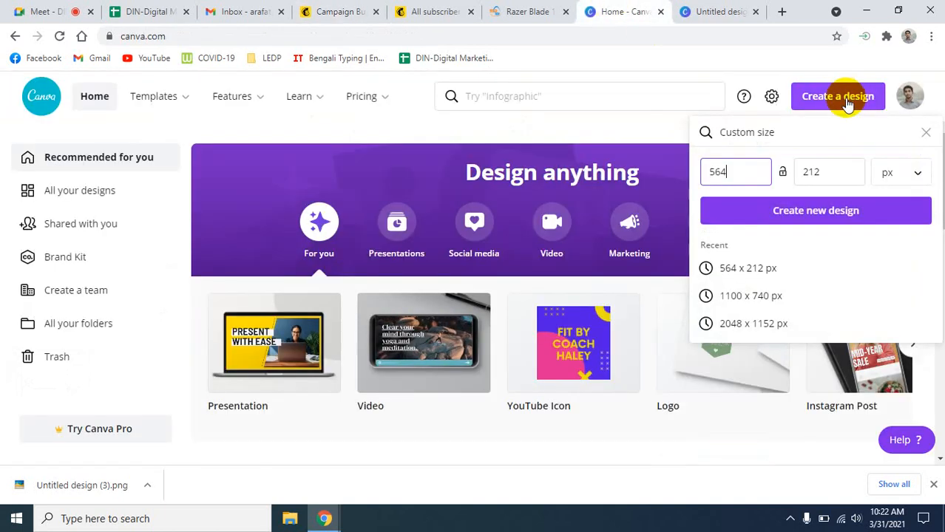
{"action": "left_click", "coordinate": [718, 171]}
{"action": "key", "text": "BackSpace"}
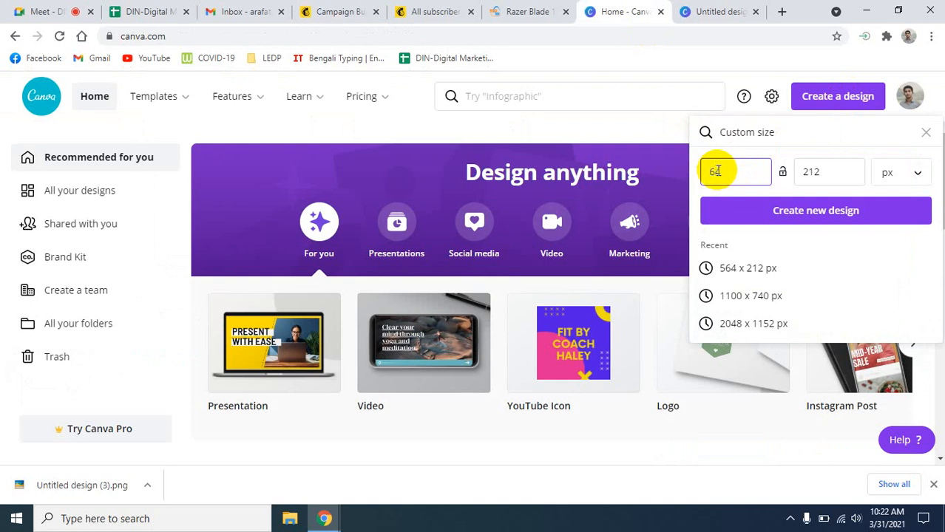
{"action": "type", "text": "2"}
{"action": "left_click_drag", "start_coordinate": [844, 180], "coordinate": [787, 176]}
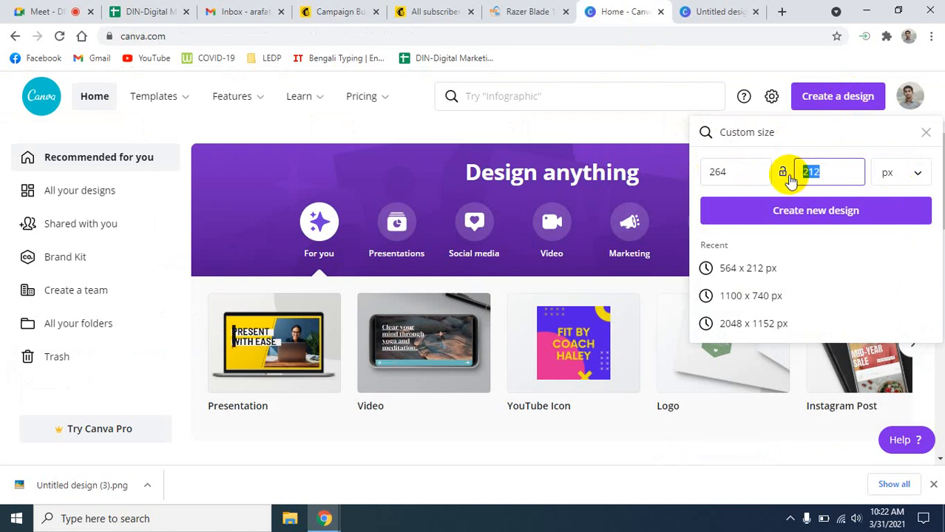
{"action": "type", "text": "194"}
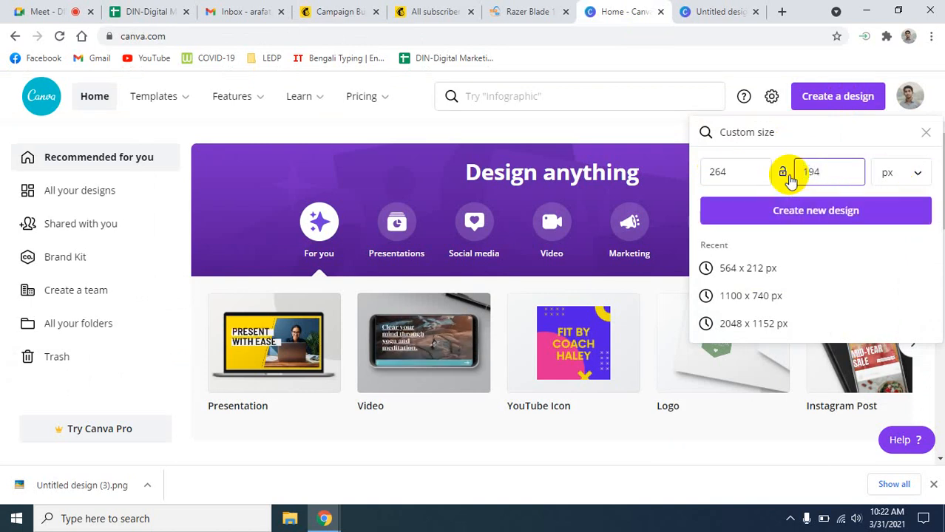
{"action": "left_click", "coordinate": [803, 211]}
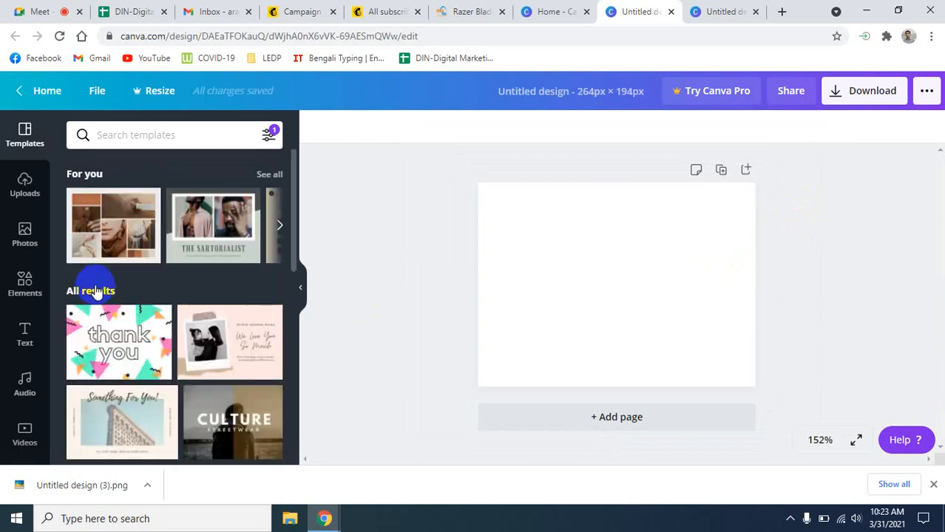
- Search Canva's stock photos for 'computer' by typing 'co' and picking the suggestion
{"action": "left_click", "coordinate": [132, 139]}
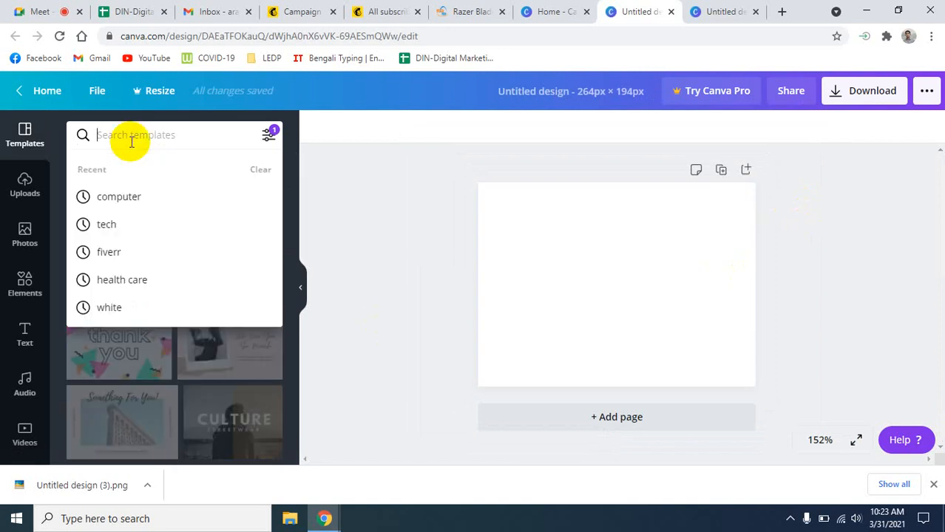
{"action": "left_click", "coordinate": [306, 128]}
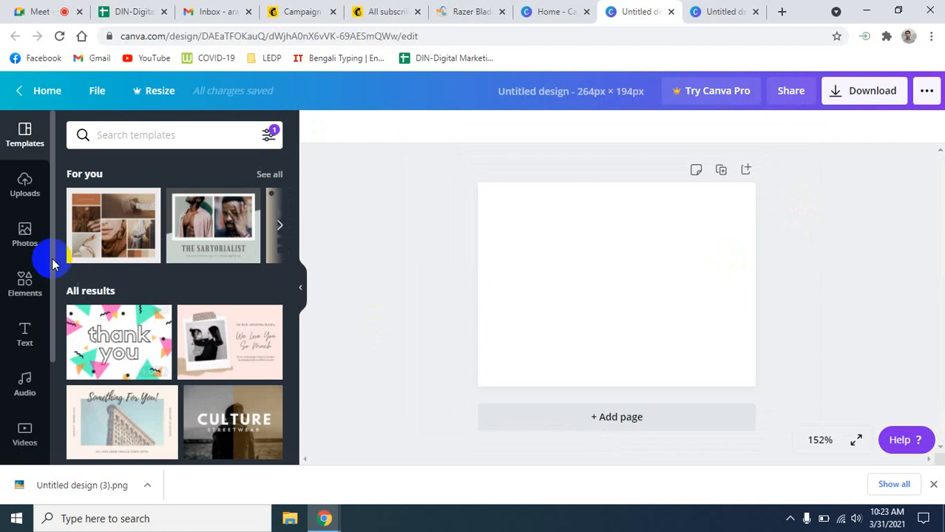
{"action": "left_click", "coordinate": [28, 238]}
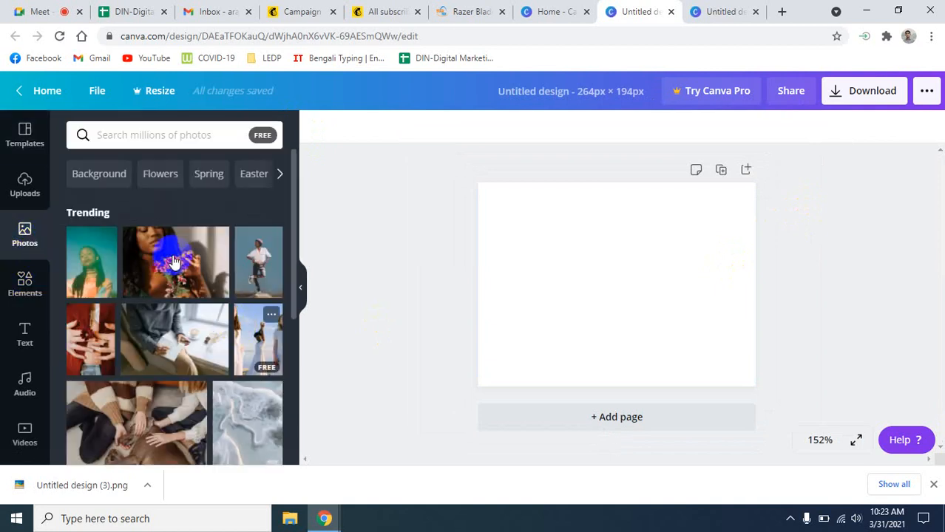
{"action": "left_click", "coordinate": [129, 136]}
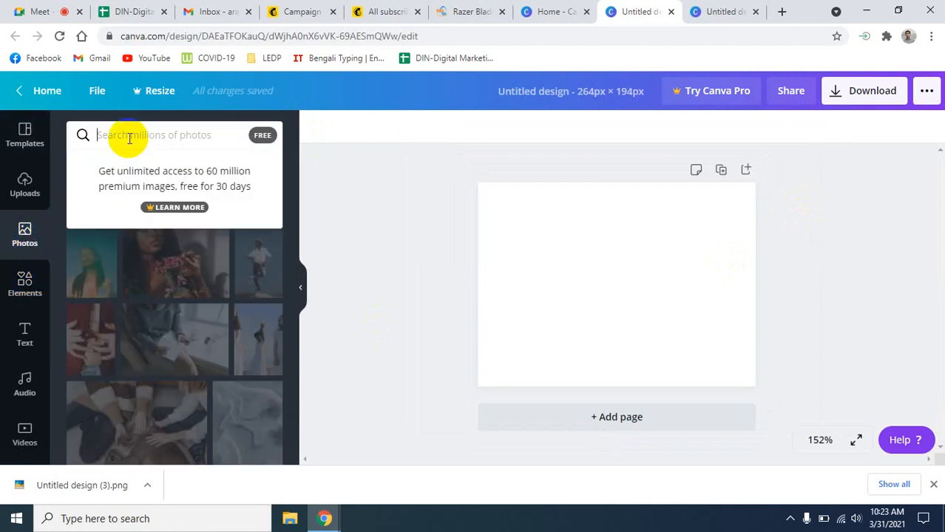
{"action": "type", "text": "co"}
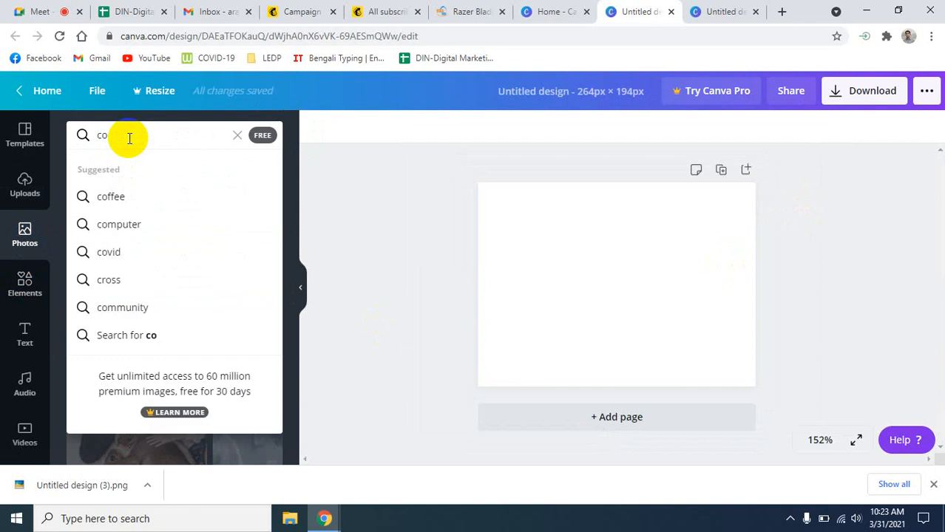
{"action": "left_click", "coordinate": [104, 224]}
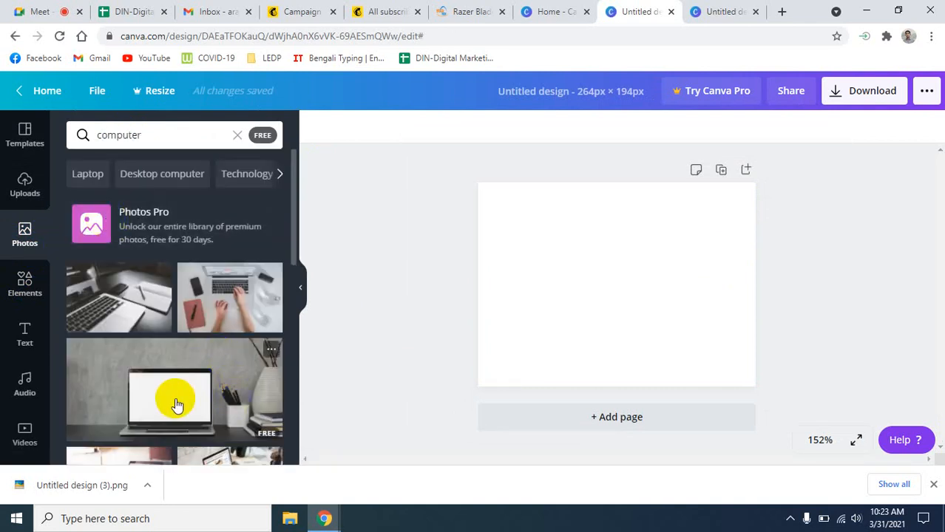
{"action": "scroll", "coordinate": [176, 400], "scroll_direction": "down", "scroll_amount": 1}
- Add the laptop-on-desk photo and stretch it to cover the whole 264 × 194 page
{"action": "left_click", "coordinate": [170, 331]}
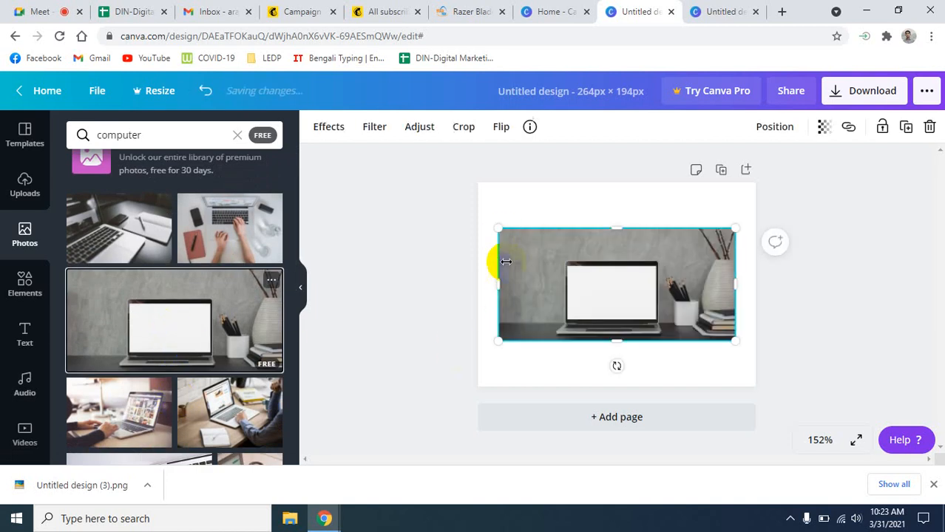
{"action": "left_click_drag", "start_coordinate": [499, 225], "coordinate": [479, 219]}
{"action": "left_click_drag", "start_coordinate": [734, 342], "coordinate": [755, 352]}
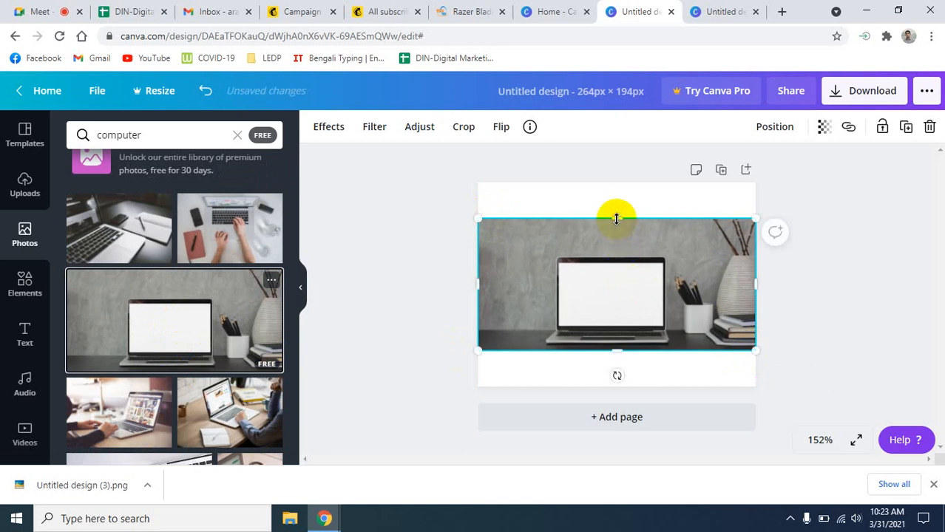
{"action": "left_click_drag", "start_coordinate": [616, 218], "coordinate": [615, 182]}
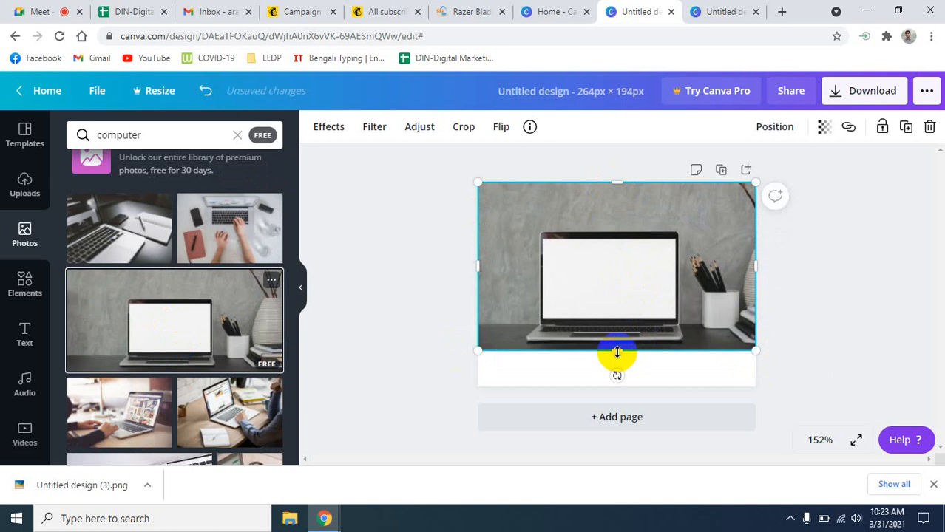
{"action": "left_click_drag", "start_coordinate": [618, 352], "coordinate": [623, 388]}
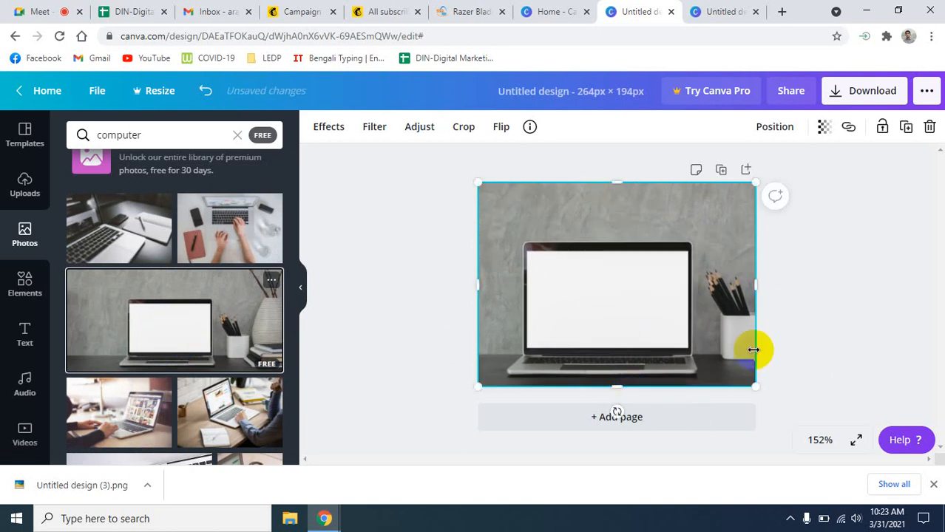
{"action": "left_click", "coordinate": [877, 306]}
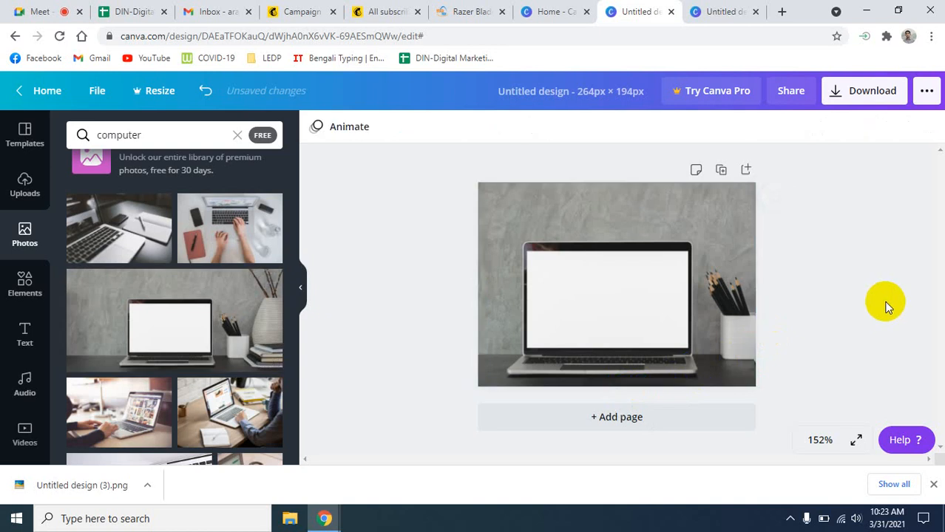
{"action": "left_click", "coordinate": [870, 95]}
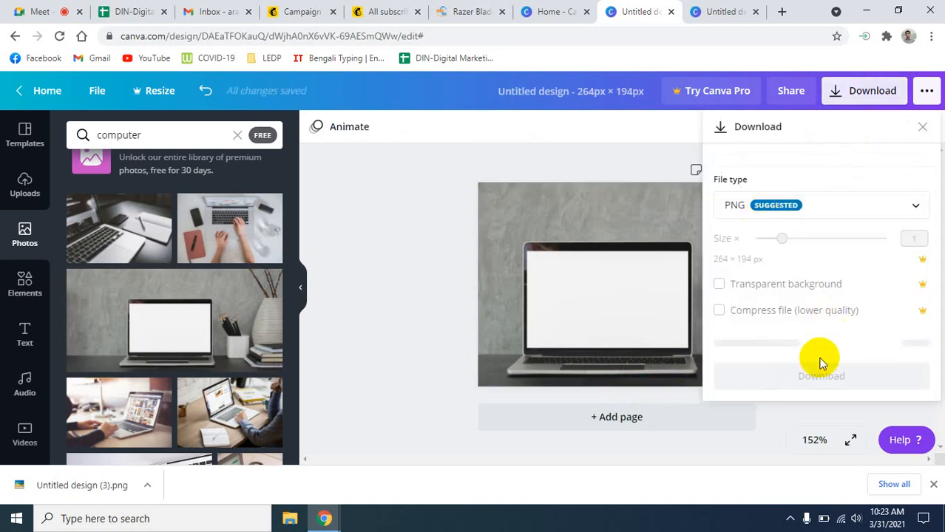
- Download the laptop design as a 49.2 KB PNG, then delete the photo to clear the page
{"action": "left_click", "coordinate": [831, 355]}
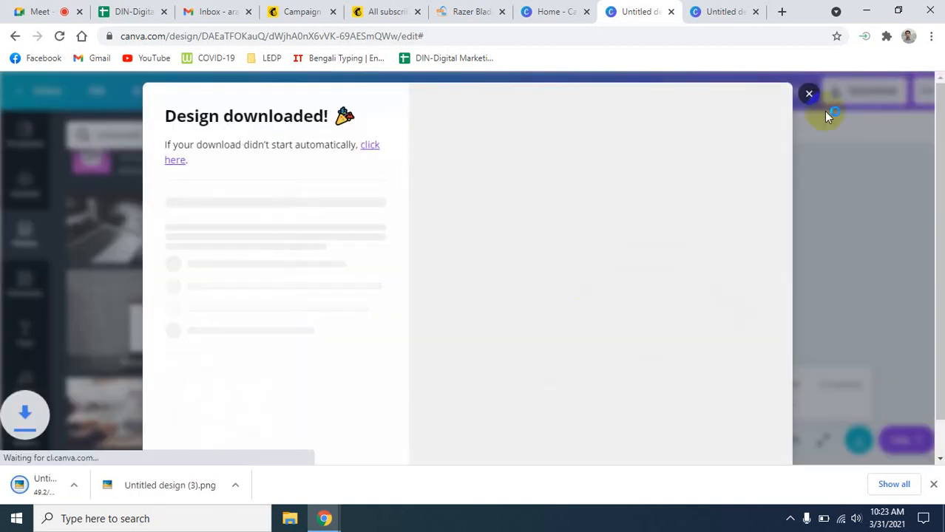
{"action": "left_click", "coordinate": [809, 93]}
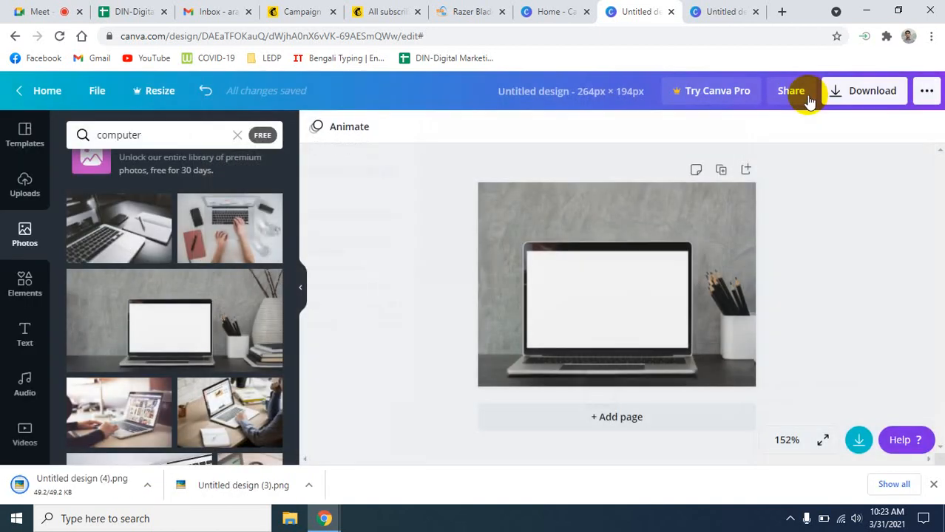
{"action": "left_click", "coordinate": [650, 267]}
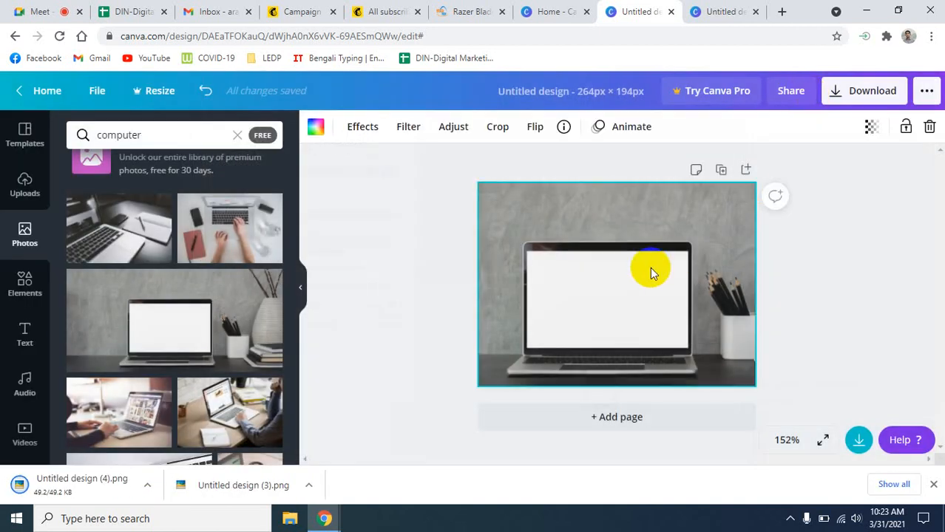
{"action": "key", "text": "Delete"}
- Add the black-and-white laptop-and-notebook photo from the results and enlarge it from its corner
{"action": "scroll", "coordinate": [227, 364], "scroll_direction": "down", "scroll_amount": 5}
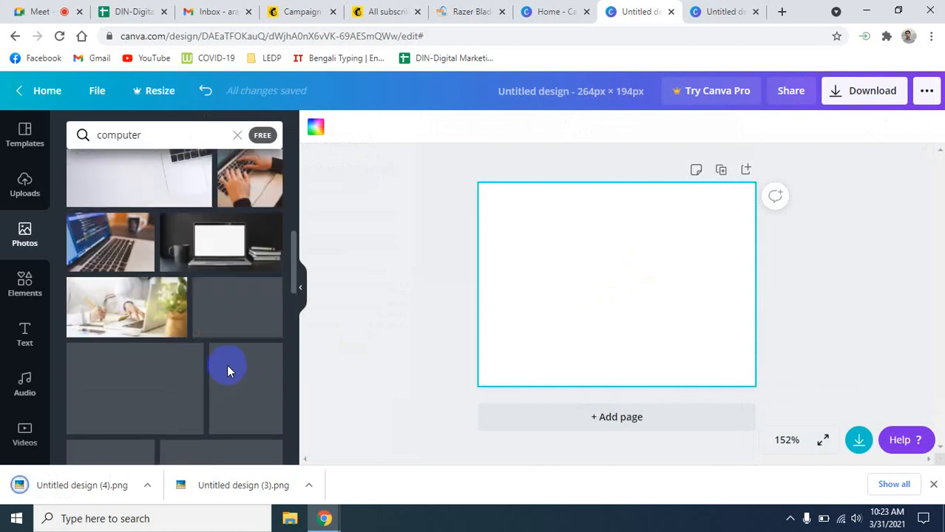
{"action": "scroll", "coordinate": [230, 370], "scroll_direction": "down", "scroll_amount": 5}
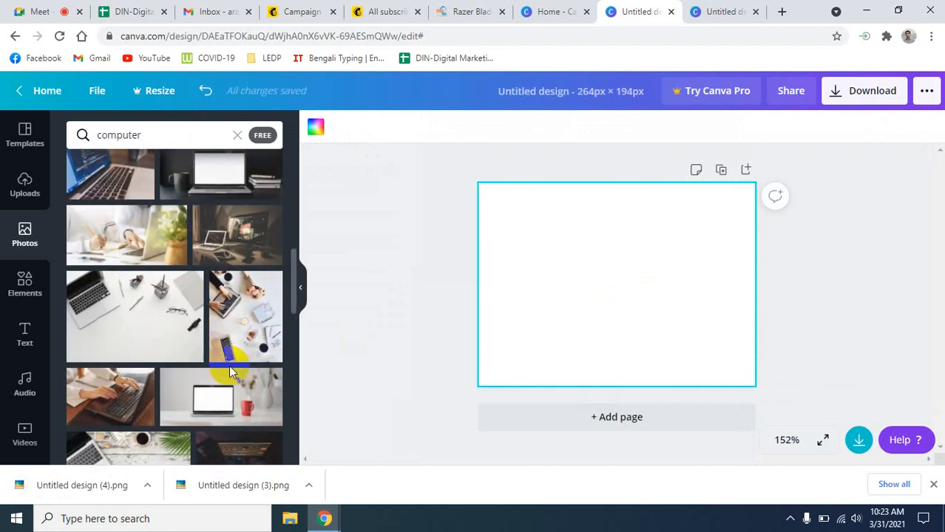
{"action": "scroll", "coordinate": [230, 373], "scroll_direction": "down", "scroll_amount": 3}
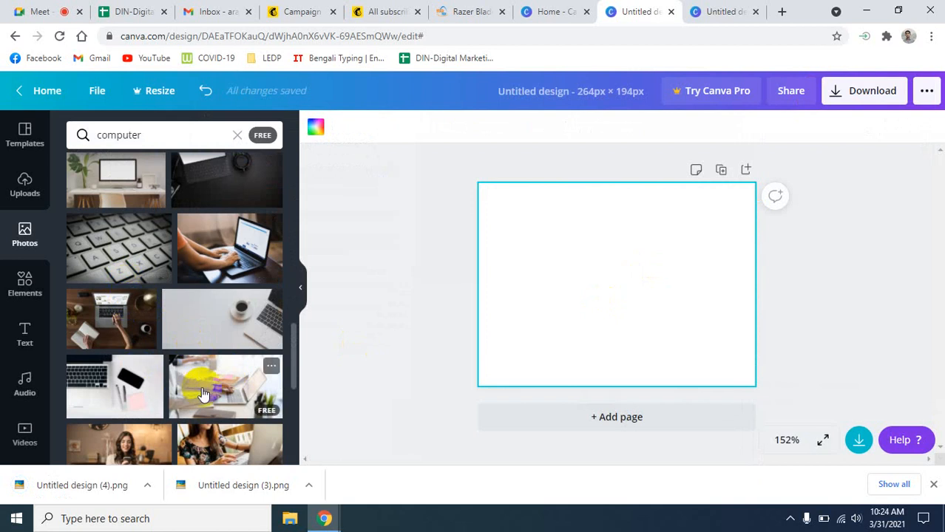
{"action": "scroll", "coordinate": [204, 390], "scroll_direction": "down", "scroll_amount": 3}
{"action": "scroll", "coordinate": [202, 385], "scroll_direction": "down", "scroll_amount": 3}
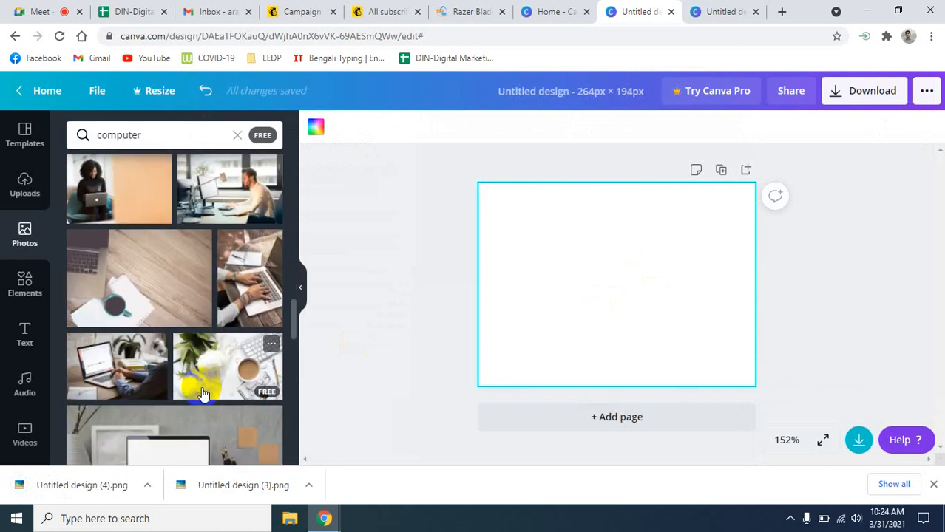
{"action": "scroll", "coordinate": [202, 392], "scroll_direction": "down", "scroll_amount": 5}
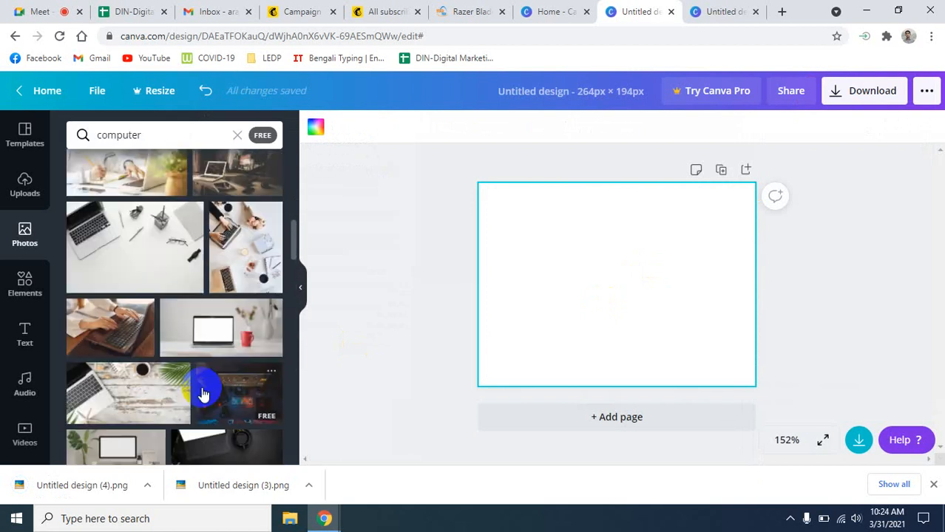
{"action": "scroll", "coordinate": [202, 392], "scroll_direction": "up", "scroll_amount": 2}
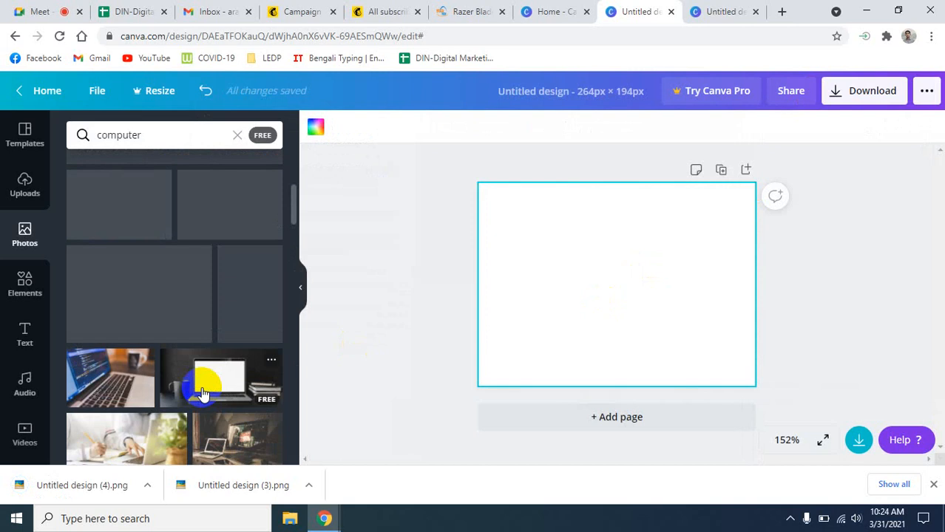
{"action": "scroll", "coordinate": [201, 390], "scroll_direction": "up", "scroll_amount": 1}
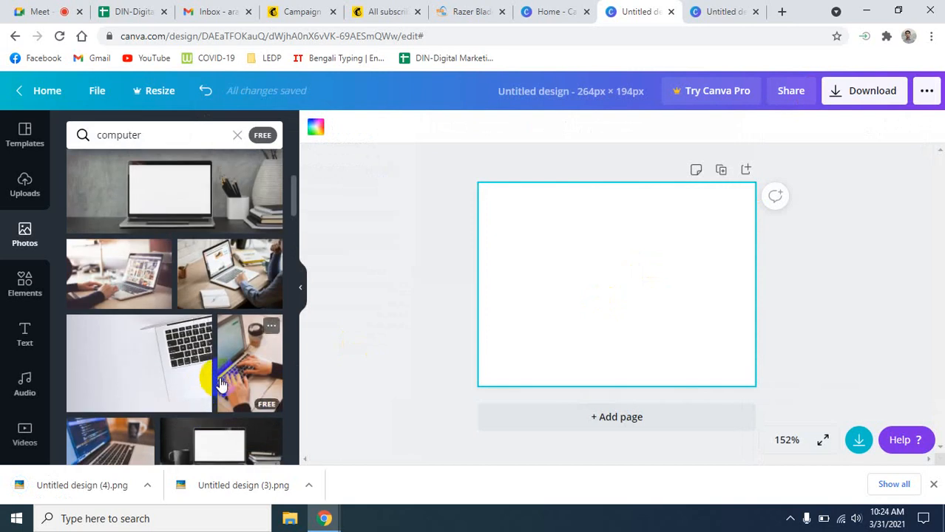
{"action": "scroll", "coordinate": [193, 392], "scroll_direction": "up", "scroll_amount": 3}
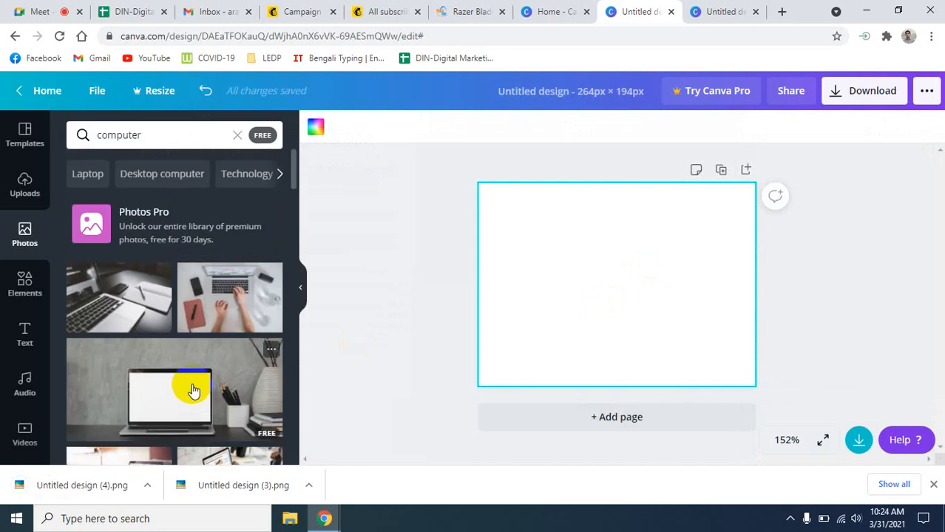
{"action": "left_click", "coordinate": [109, 295]}
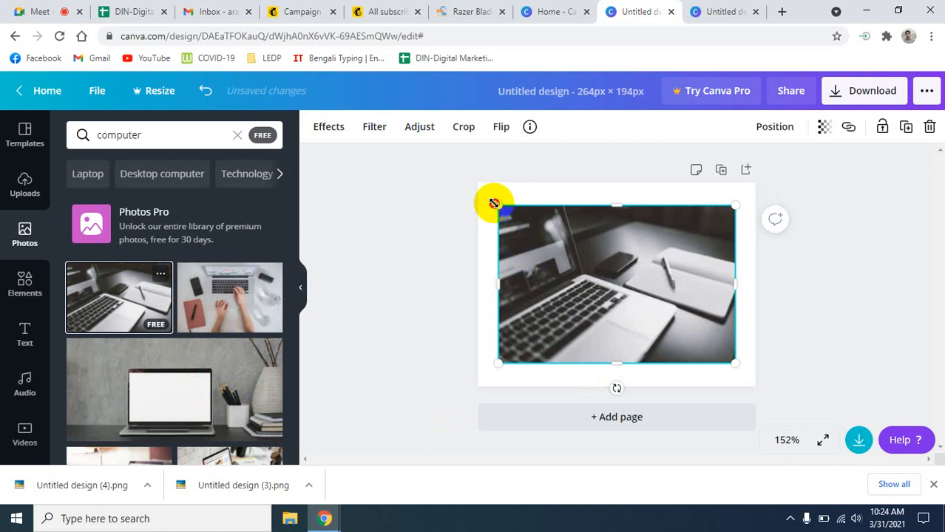
{"action": "left_click_drag", "start_coordinate": [494, 202], "coordinate": [479, 192]}
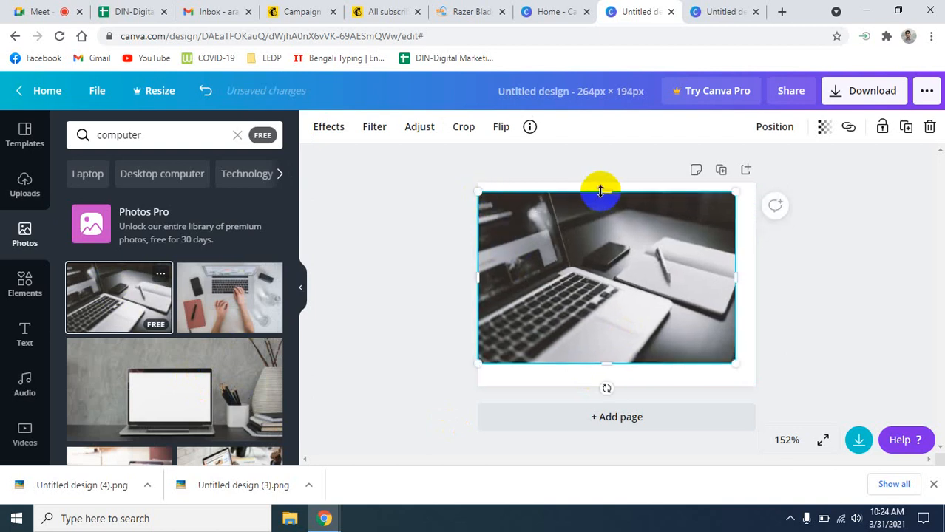
- Stretch the photo's top, bottom and right edges to the page edges
{"action": "left_click_drag", "start_coordinate": [601, 192], "coordinate": [607, 183]}
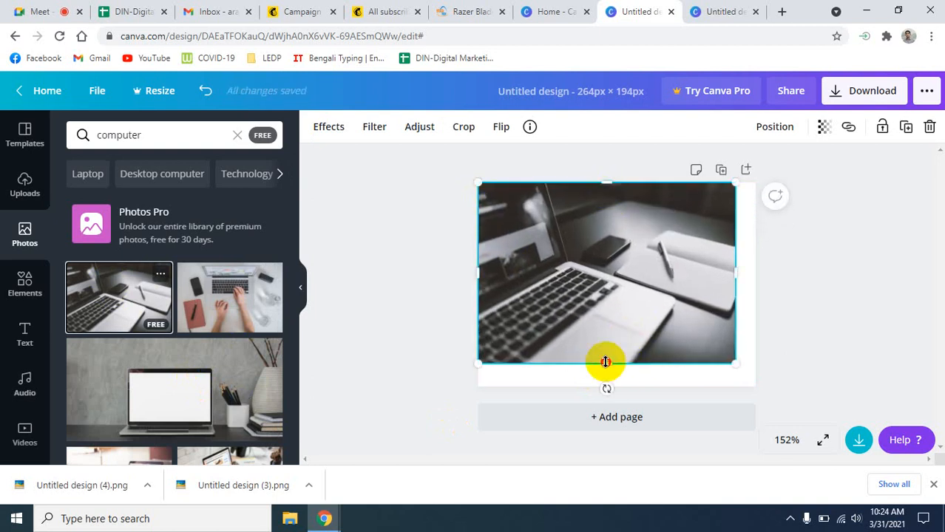
{"action": "left_click_drag", "start_coordinate": [606, 363], "coordinate": [605, 386]}
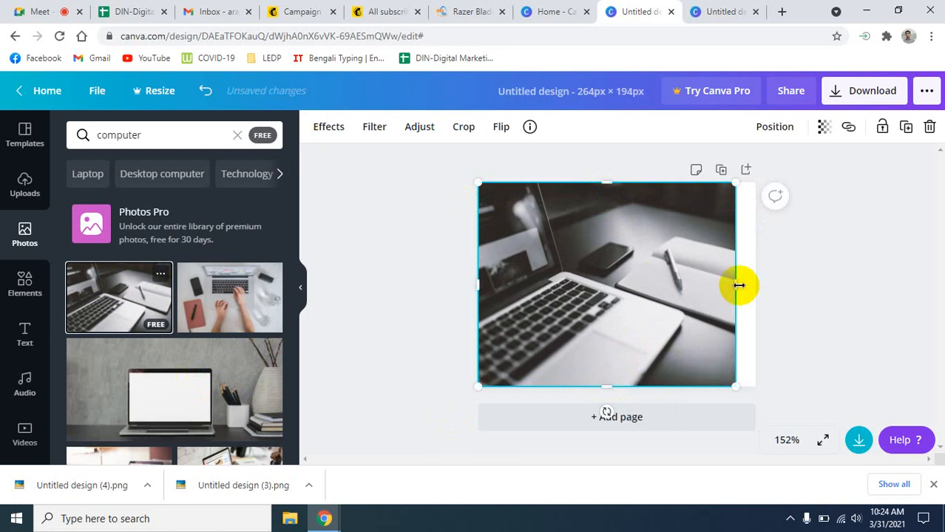
{"action": "left_click_drag", "start_coordinate": [739, 285], "coordinate": [757, 280]}
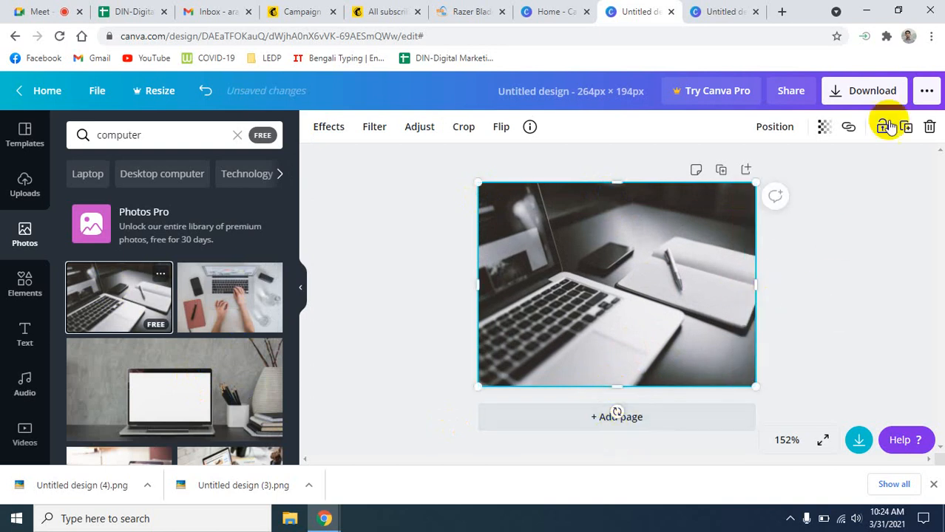
- Download the finished design as a 66.9 KB PNG
{"action": "left_click", "coordinate": [865, 90]}
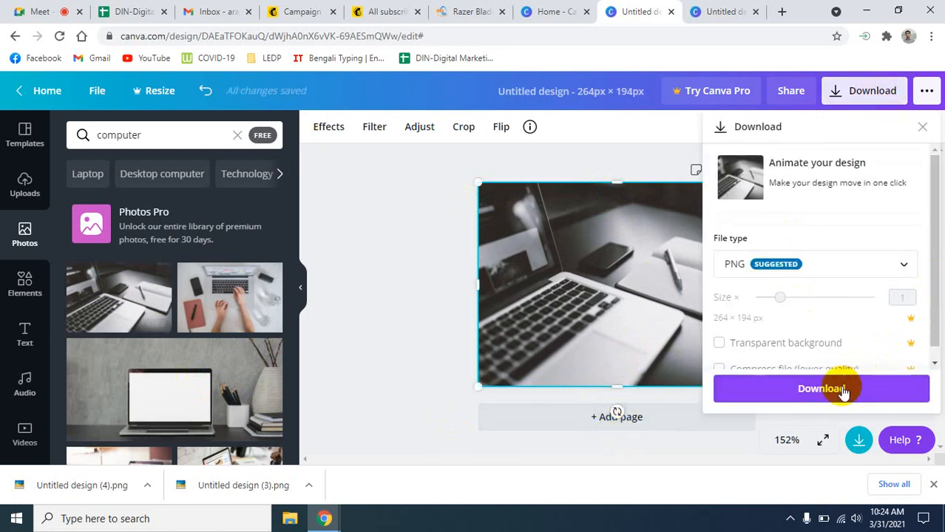
{"action": "left_click", "coordinate": [843, 393]}
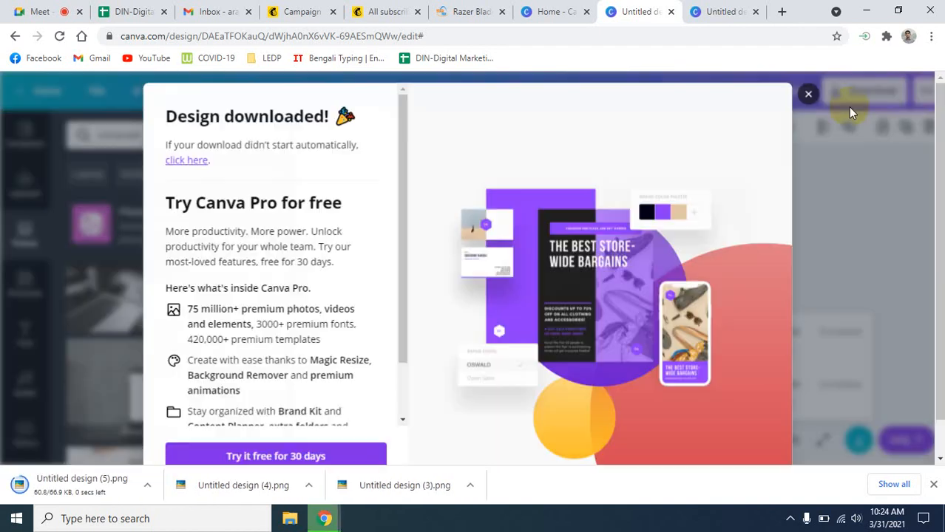
{"action": "left_click", "coordinate": [808, 94]}
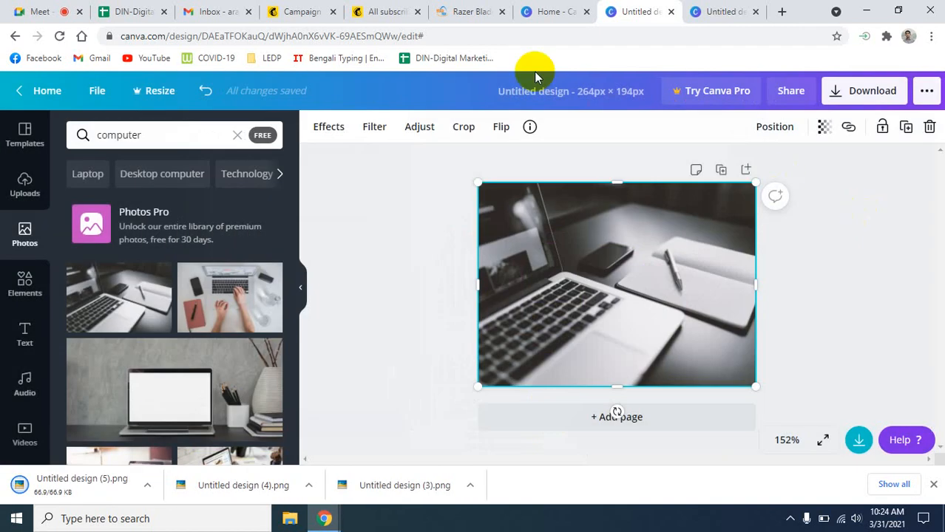
- Replace the first column's placeholder image with the uploaded Untitled design (4).png
{"action": "left_click", "coordinate": [377, 11]}
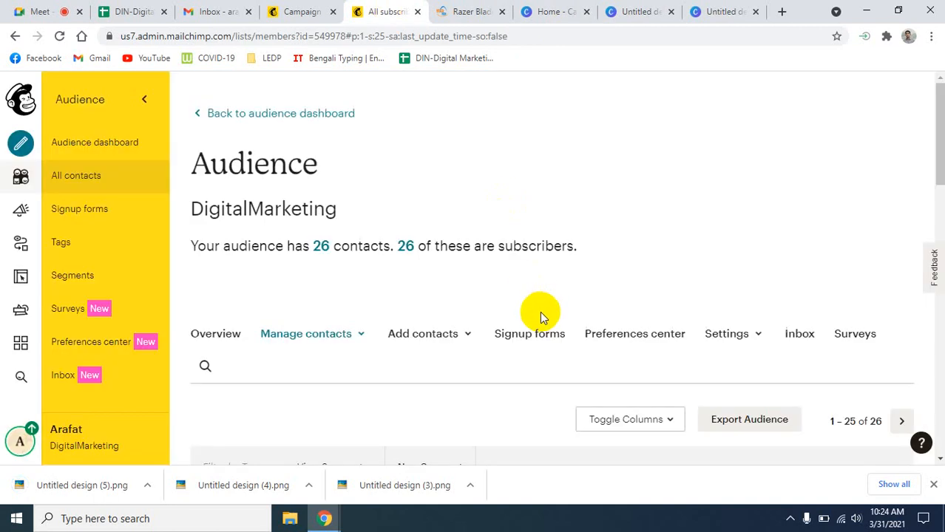
{"action": "left_click", "coordinate": [300, 11]}
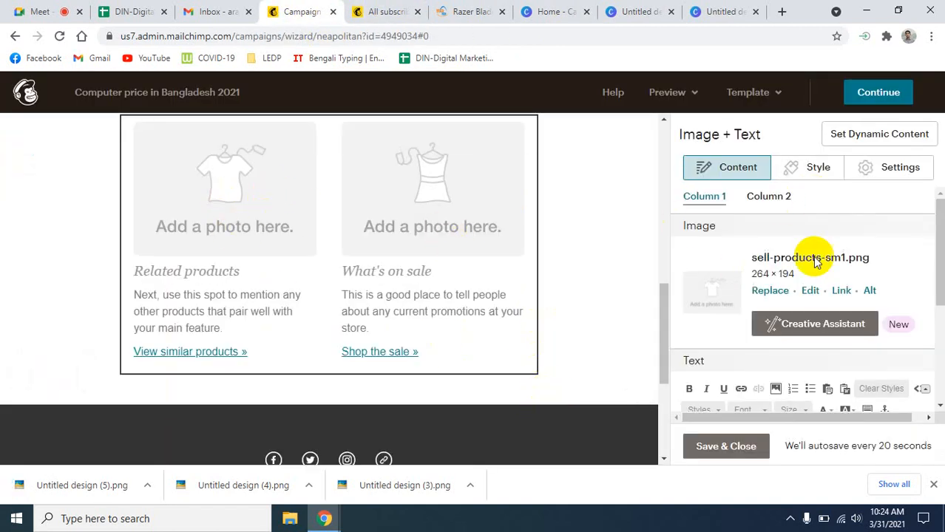
{"action": "left_click", "coordinate": [770, 290]}
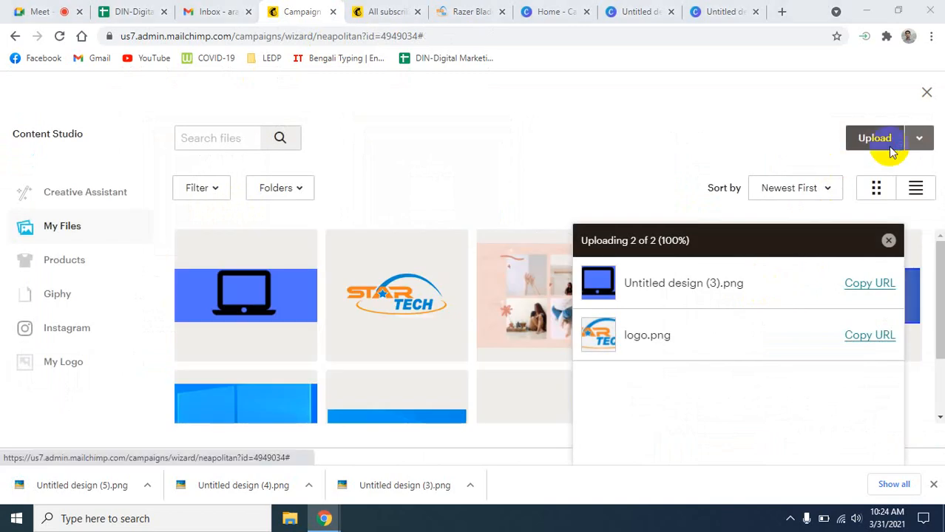
{"action": "left_click", "coordinate": [890, 147]}
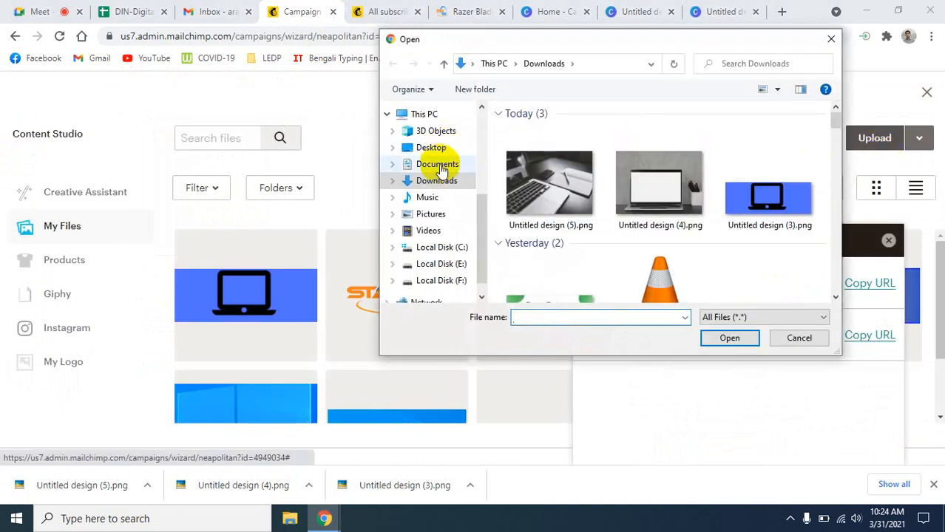
{"action": "left_click", "coordinate": [653, 186]}
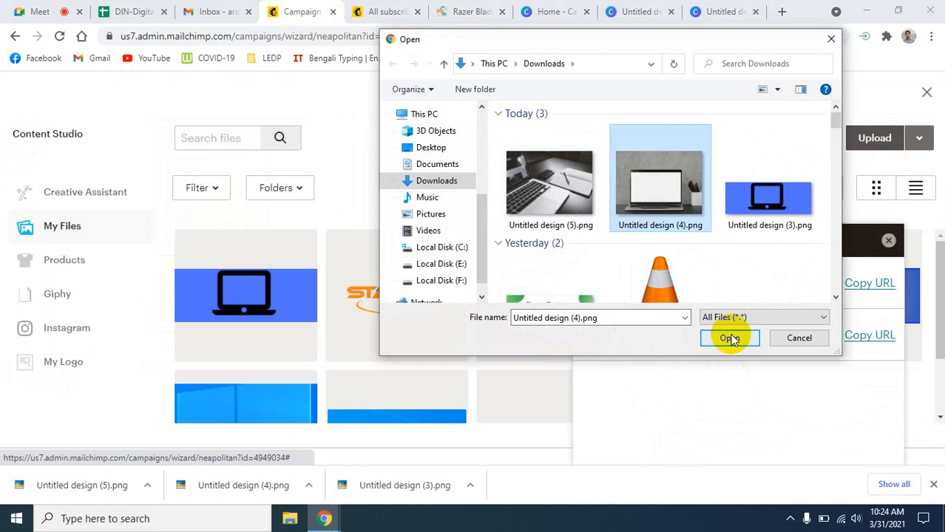
{"action": "left_click", "coordinate": [730, 338]}
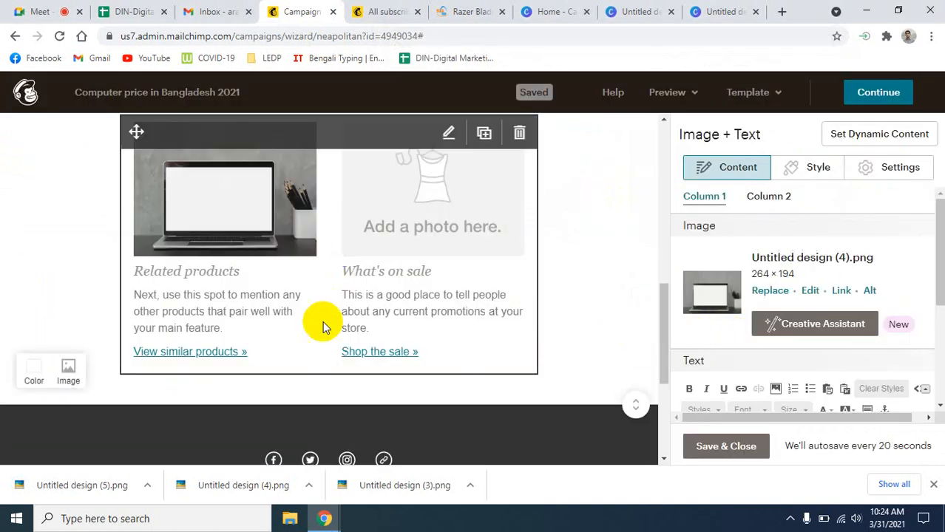
{"action": "scroll", "coordinate": [858, 307], "scroll_direction": "down", "scroll_amount": 2}
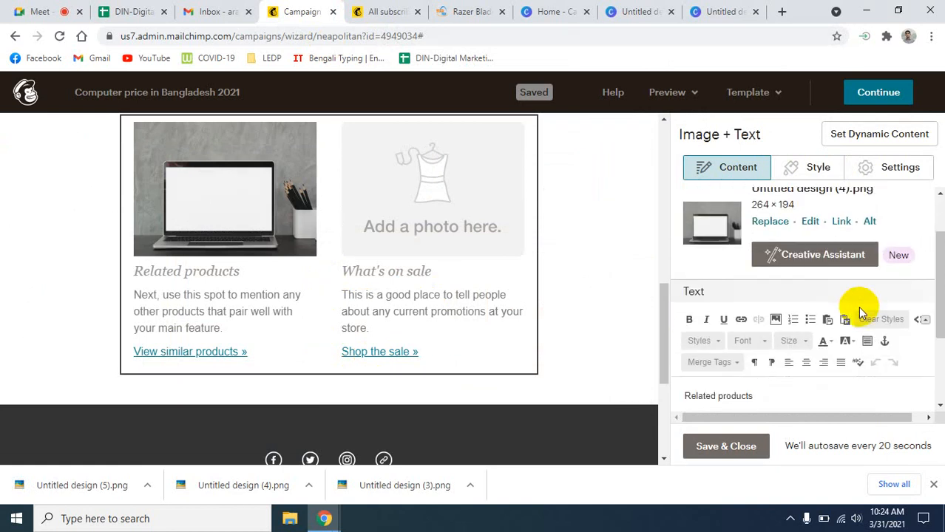
{"action": "left_click_drag", "start_coordinate": [776, 327], "coordinate": [690, 327]}
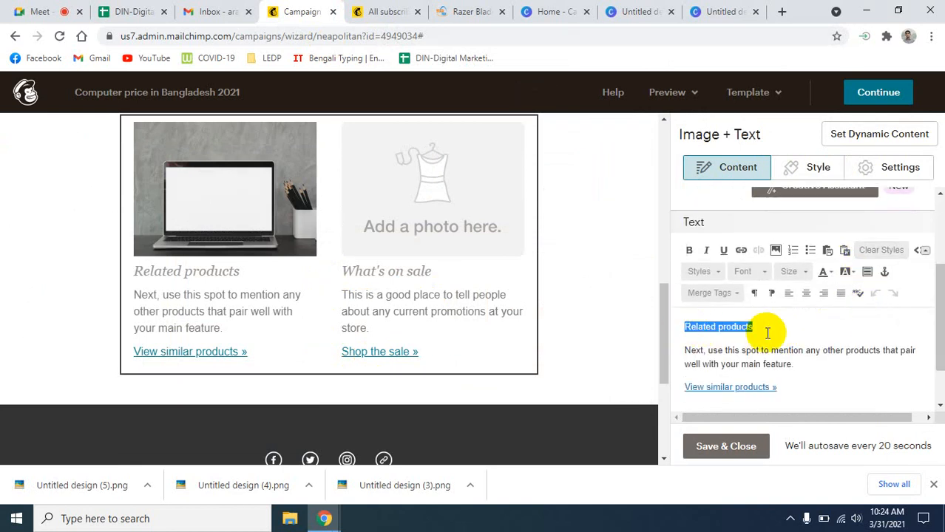
{"action": "type", "text": "Dell Laptops"}
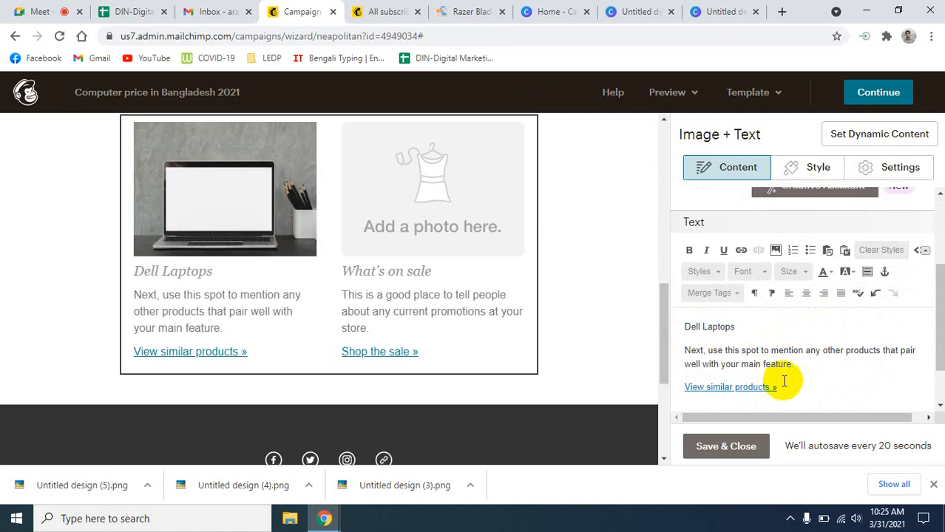
{"action": "left_click_drag", "start_coordinate": [801, 368], "coordinate": [695, 355]}
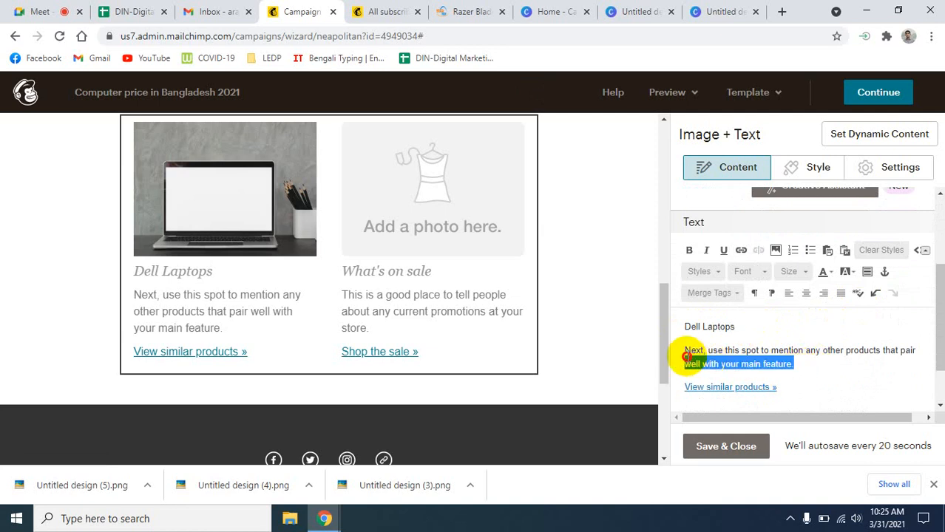
{"action": "scroll", "coordinate": [819, 384], "scroll_direction": "down", "scroll_amount": 1}
{"action": "scroll", "coordinate": [819, 385], "scroll_direction": "up", "scroll_amount": 2}
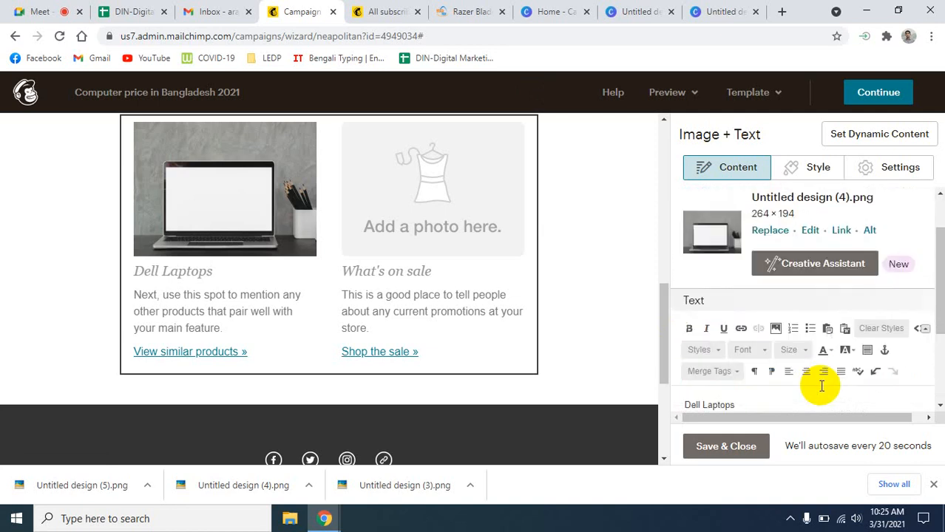
{"action": "scroll", "coordinate": [821, 386], "scroll_direction": "down", "scroll_amount": 1}
{"action": "scroll", "coordinate": [809, 384], "scroll_direction": "down", "scroll_amount": 1}
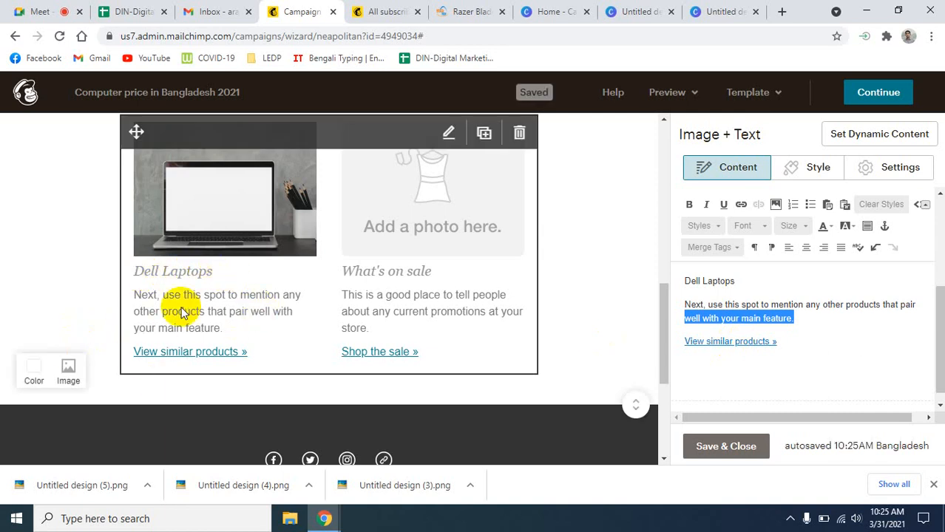
- Link the first column's 'View similar products »' text to the pasted Razer Blade 15 page URL
{"action": "left_click", "coordinate": [738, 343]}
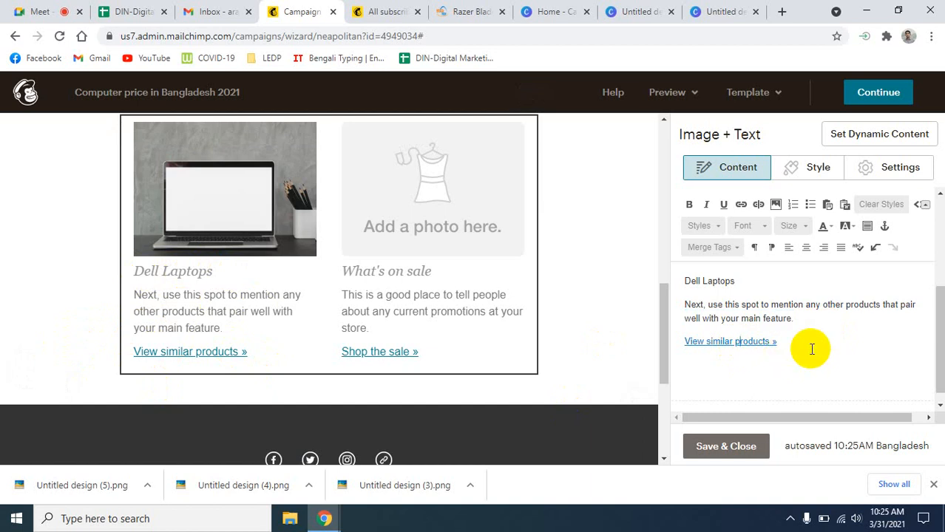
{"action": "left_click_drag", "start_coordinate": [780, 344], "coordinate": [686, 352]}
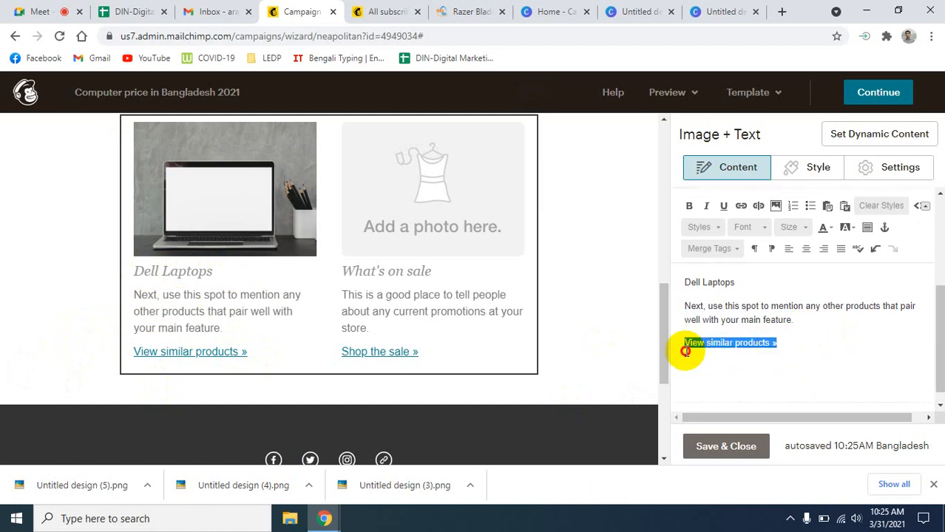
{"action": "left_click", "coordinate": [740, 206]}
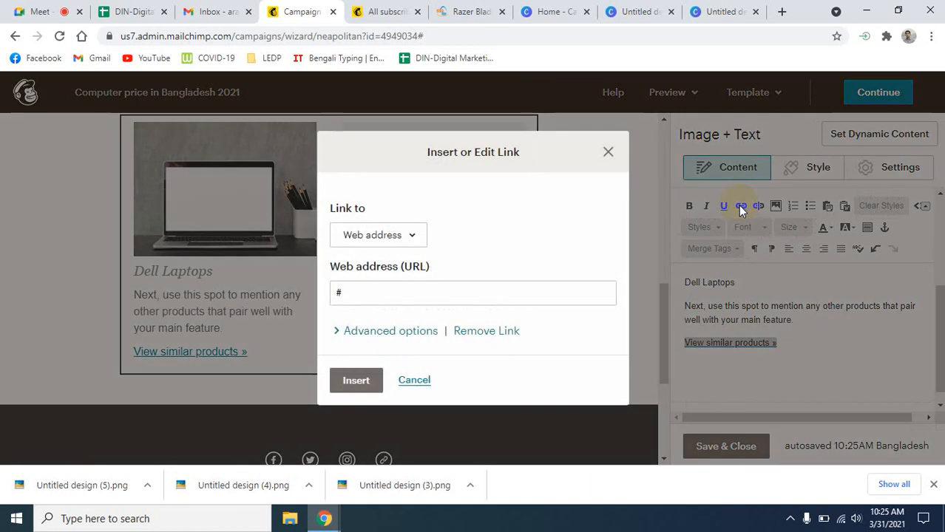
{"action": "left_click", "coordinate": [354, 295]}
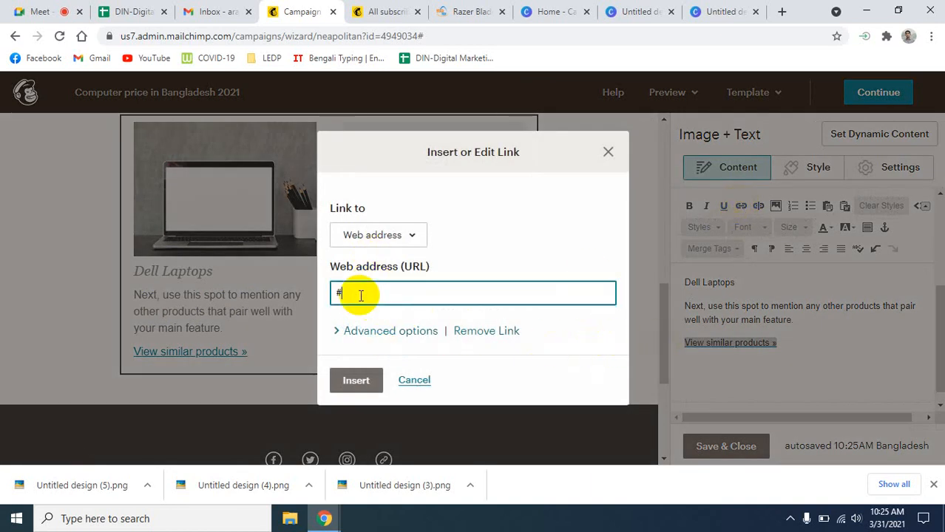
{"action": "key", "text": "ctrl+v"}
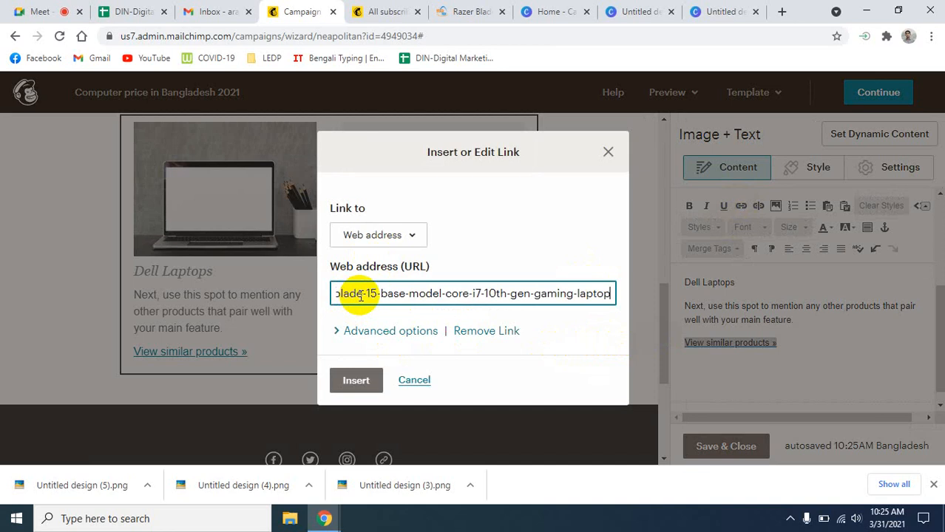
{"action": "left_click", "coordinate": [353, 390]}
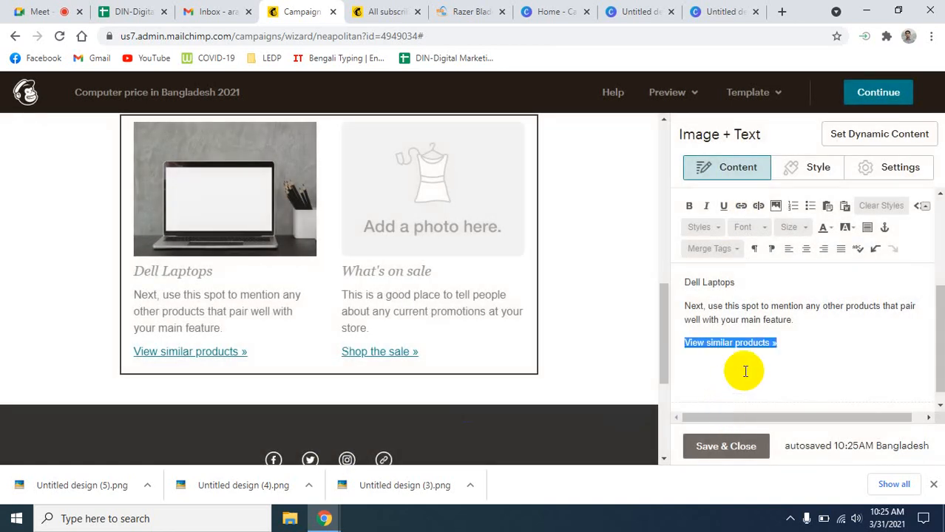
{"action": "scroll", "coordinate": [783, 366], "scroll_direction": "up", "scroll_amount": 3}
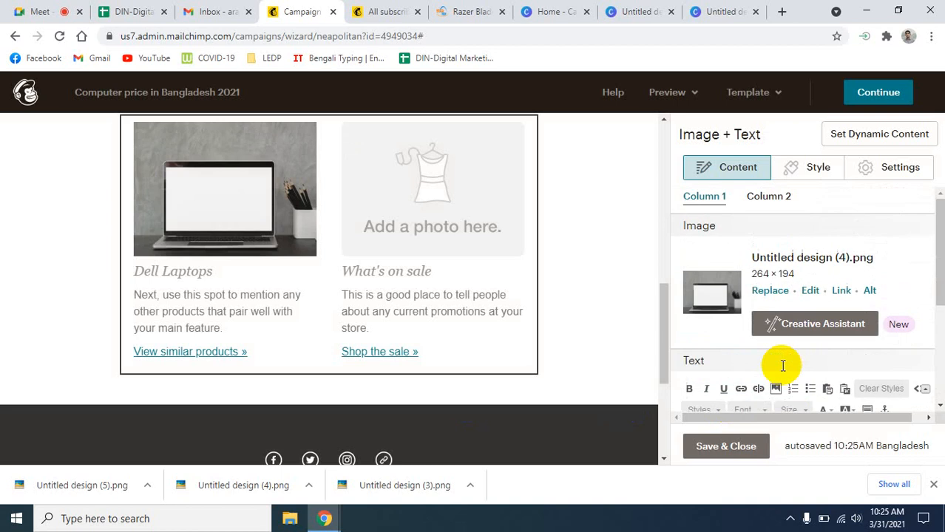
- Replace Column 2's placeholder image with the uploaded laptop photo Untitled design (5).png from Downloads
{"action": "left_click", "coordinate": [773, 198]}
{"action": "scroll", "coordinate": [776, 198], "scroll_direction": "down", "scroll_amount": 3}
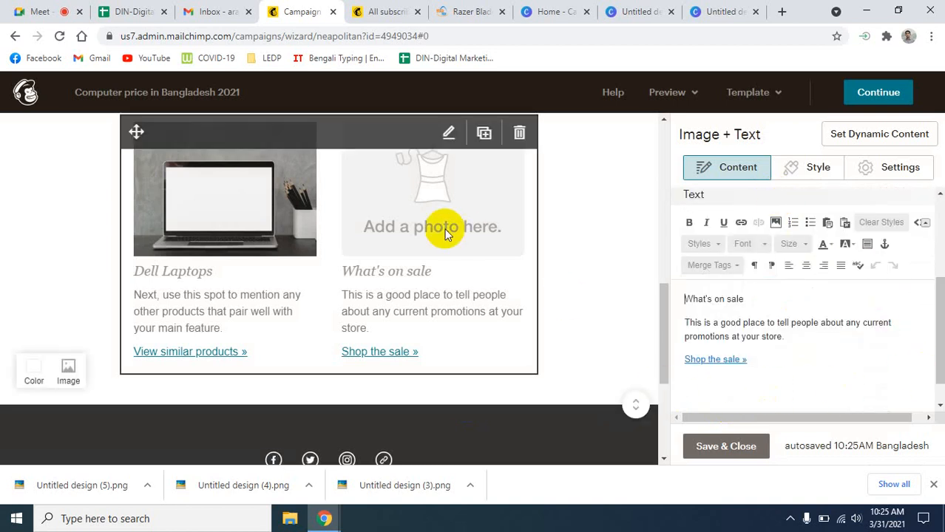
{"action": "scroll", "coordinate": [812, 290], "scroll_direction": "up", "scroll_amount": 3}
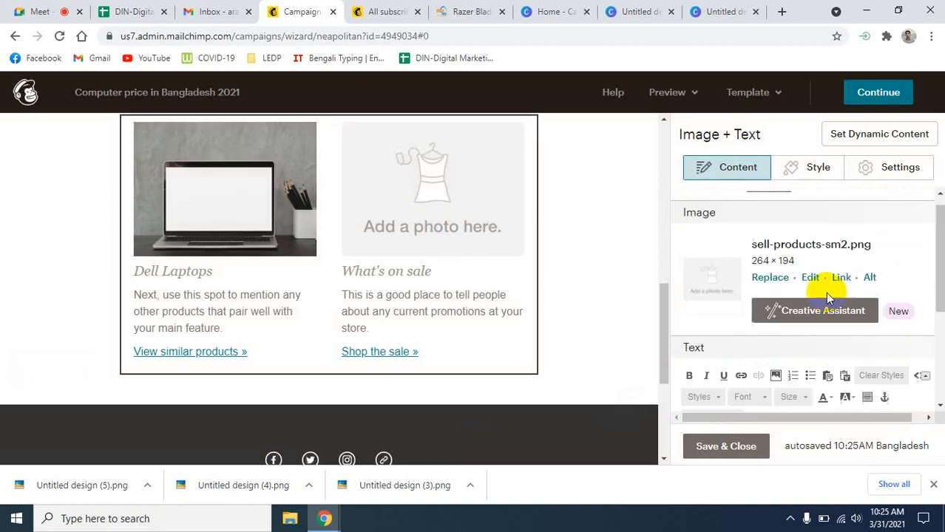
{"action": "left_click", "coordinate": [765, 291]}
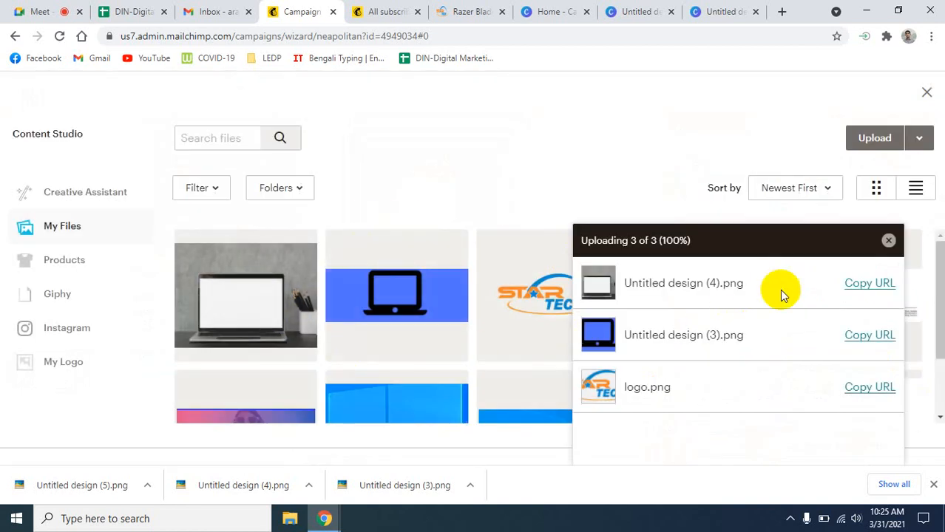
{"action": "left_click", "coordinate": [863, 144]}
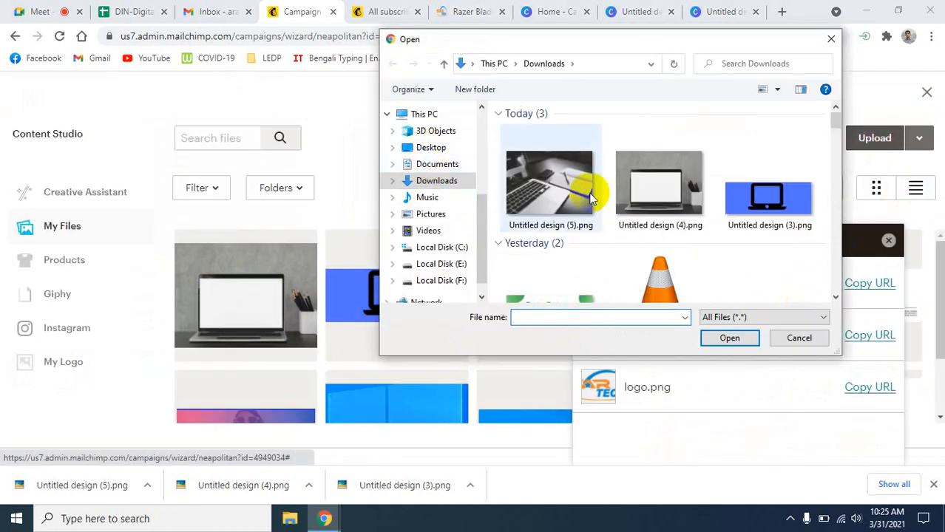
{"action": "left_click", "coordinate": [550, 187]}
{"action": "left_click", "coordinate": [741, 343]}
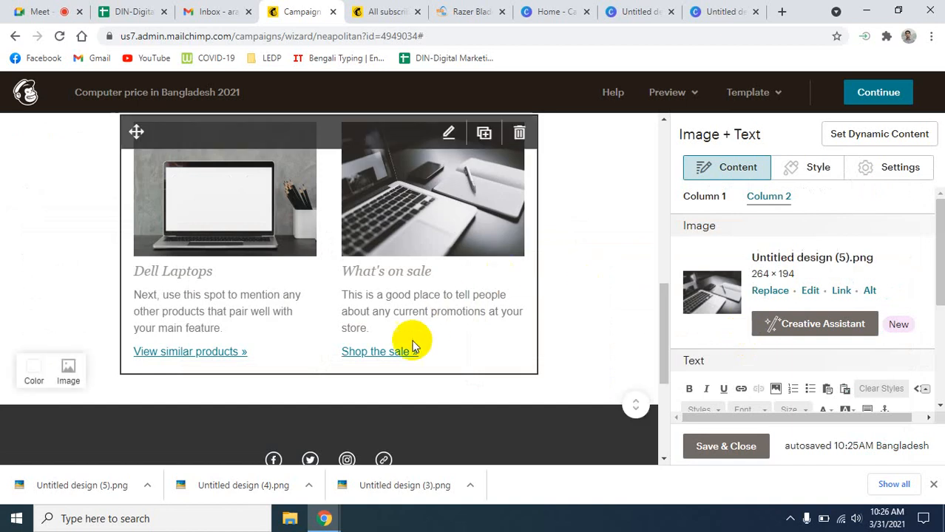
- Retitle the second column heading 'Hp is on Hot Sale' and select the 'Shop the sale »' text
{"action": "scroll", "coordinate": [786, 349], "scroll_direction": "down", "scroll_amount": 2}
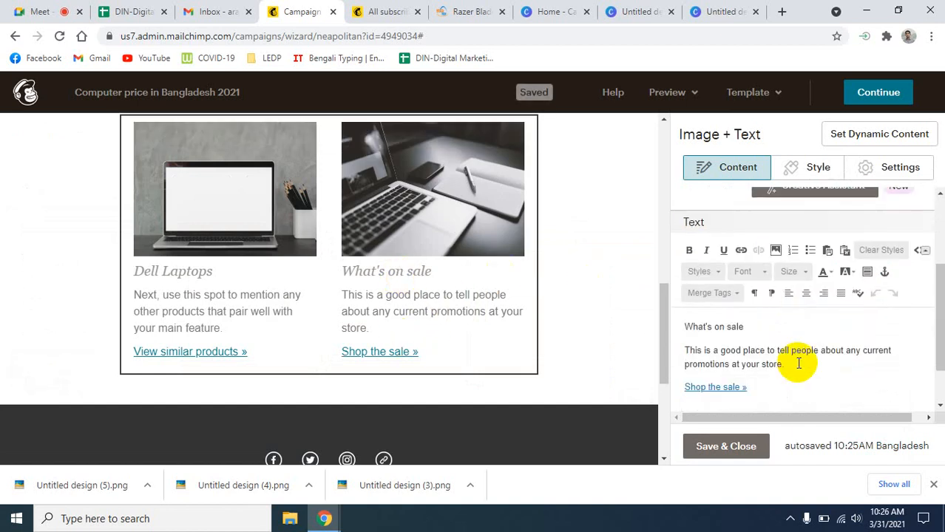
{"action": "left_click_drag", "start_coordinate": [744, 326], "coordinate": [686, 323]}
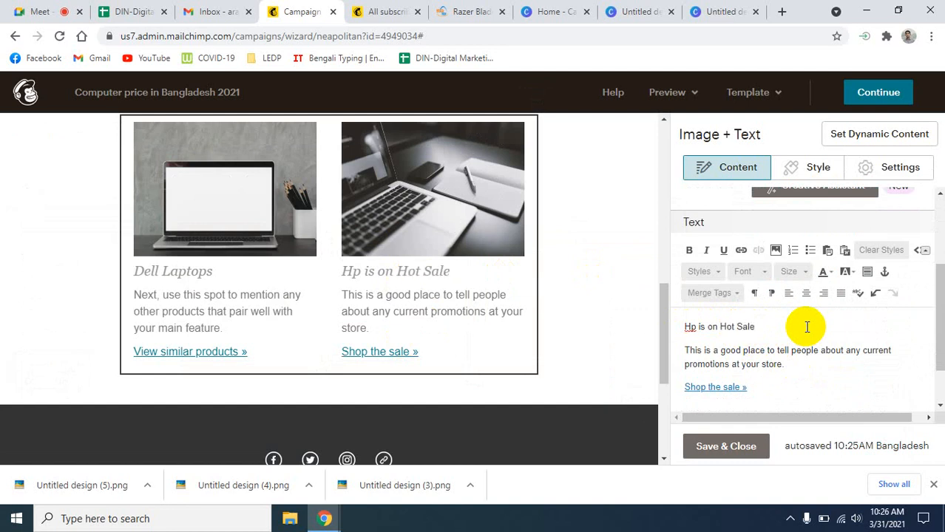
{"action": "scroll", "coordinate": [808, 349], "scroll_direction": "down", "scroll_amount": 1}
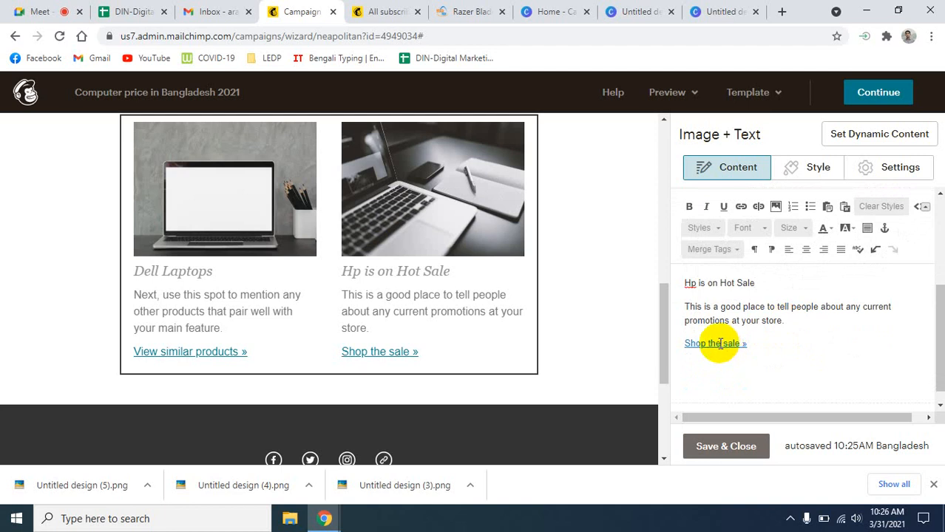
{"action": "left_click_drag", "start_coordinate": [755, 345], "coordinate": [671, 342]}
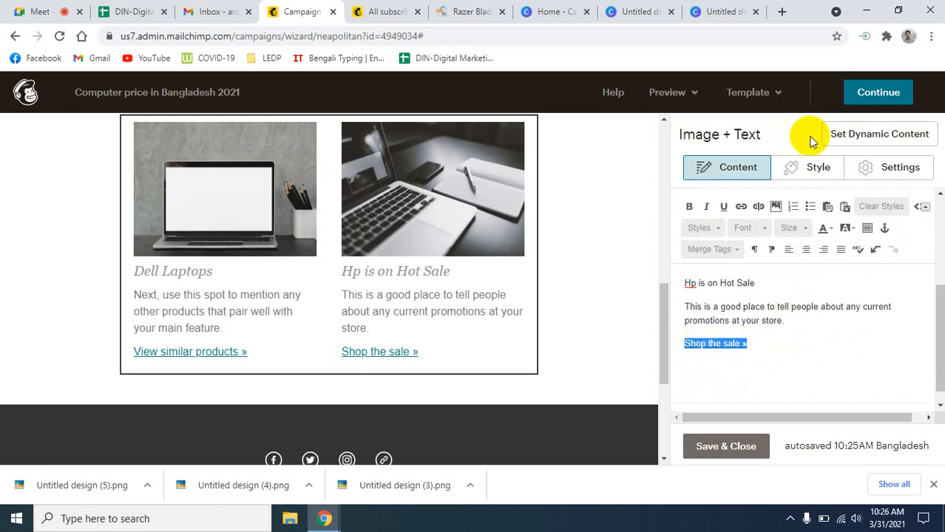
- Link the Hp column's 'Shop the sale »' to the pasted Razer Blade 15 URL, removing the stray #
{"action": "left_click", "coordinate": [740, 207]}
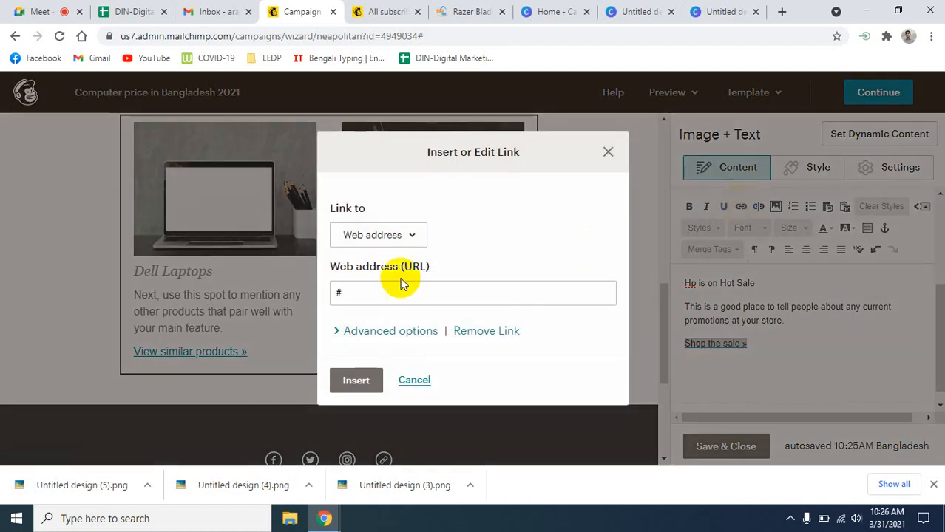
{"action": "left_click", "coordinate": [377, 296]}
{"action": "left_click_drag", "start_coordinate": [377, 296], "coordinate": [316, 297]}
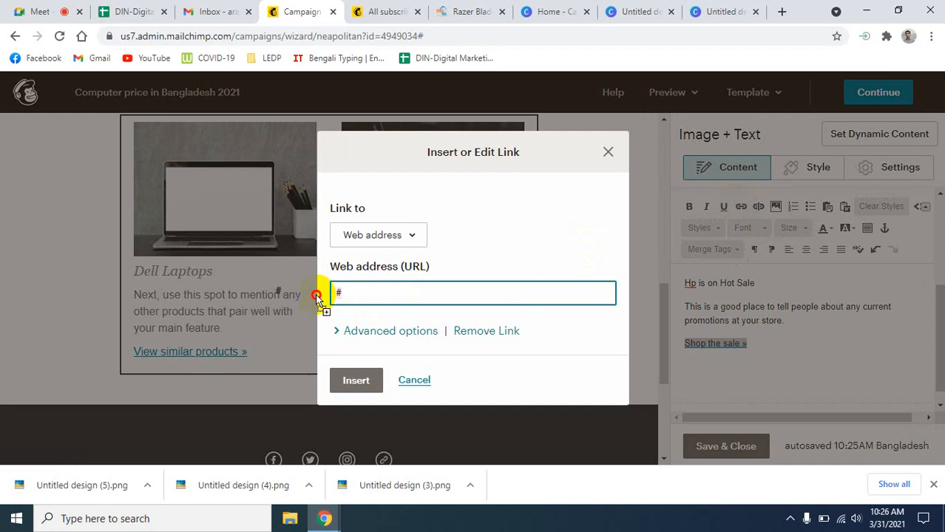
{"action": "key", "text": "ctrl+v"}
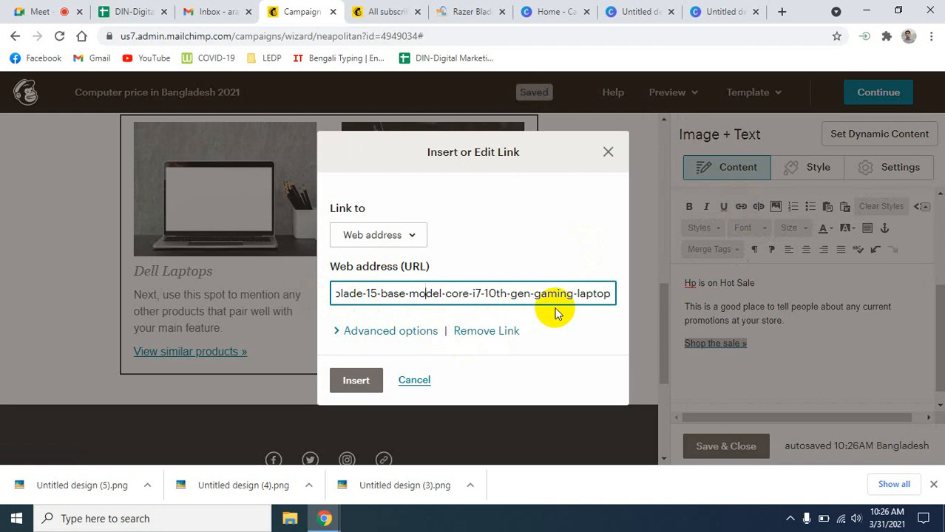
{"action": "key", "text": "Left"}
{"action": "key", "text": "Left"}
{"action": "key", "text": "Left"}
{"action": "key", "text": "Left"}
{"action": "key", "text": "Left"}
{"action": "key", "text": "Left"}
{"action": "key", "text": "Left"}
{"action": "key", "text": "Left"}
{"action": "key", "text": "Left"}
{"action": "key", "text": "Left"}
{"action": "key", "text": "Left"}
{"action": "key", "text": "Left"}
{"action": "key", "text": "Left"}
{"action": "key", "text": "Left"}
{"action": "key", "text": "Left"}
{"action": "key", "text": "Left"}
{"action": "key", "text": "Left"}
{"action": "key", "text": "Left"}
{"action": "key", "text": "Left"}
{"action": "key", "text": "Left"}
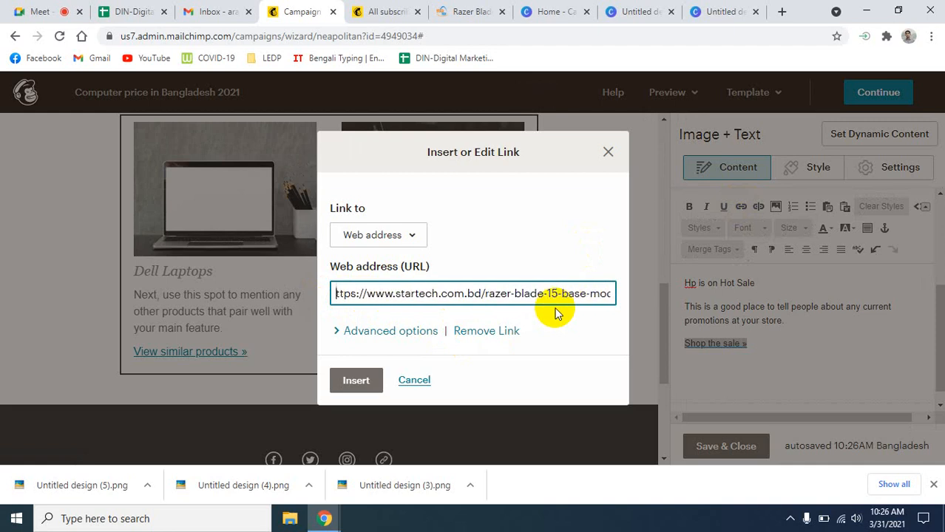
{"action": "key", "text": "BackSpace"}
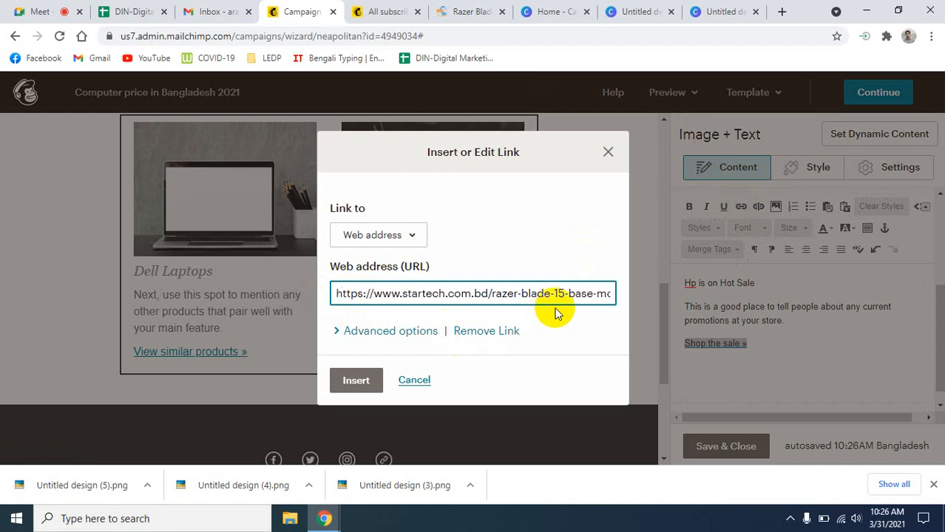
{"action": "left_click", "coordinate": [356, 380]}
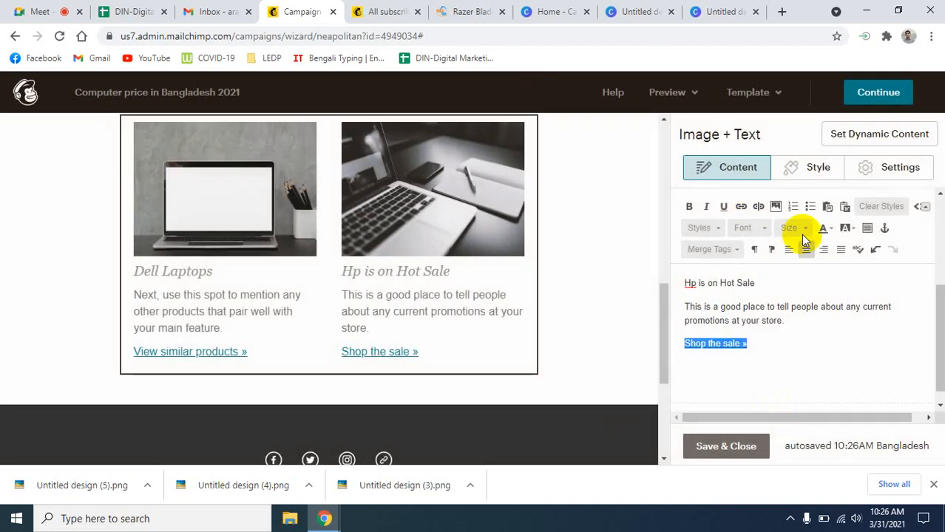
- Confirm the Dell column's link address is unchanged and save the product block
{"action": "scroll", "coordinate": [787, 310], "scroll_direction": "up", "scroll_amount": 3}
{"action": "left_click", "coordinate": [698, 202]}
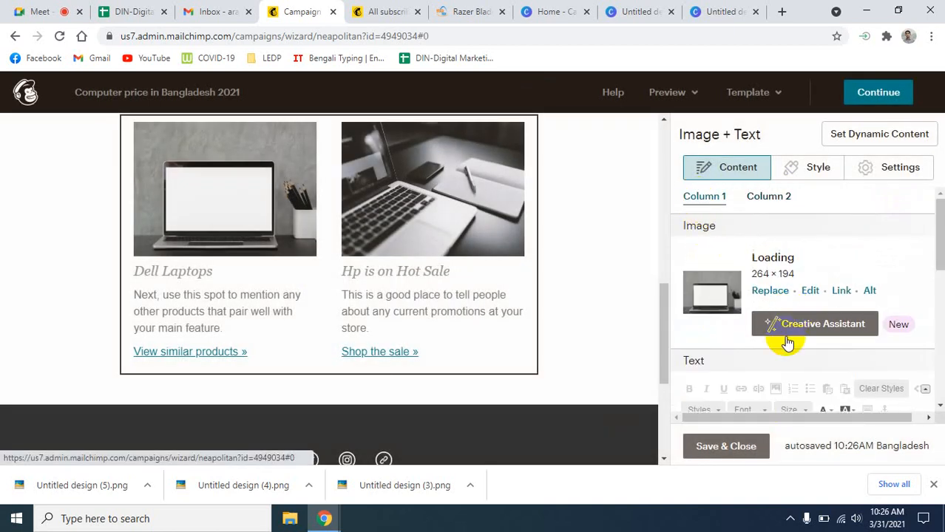
{"action": "scroll", "coordinate": [787, 347], "scroll_direction": "down", "scroll_amount": 3}
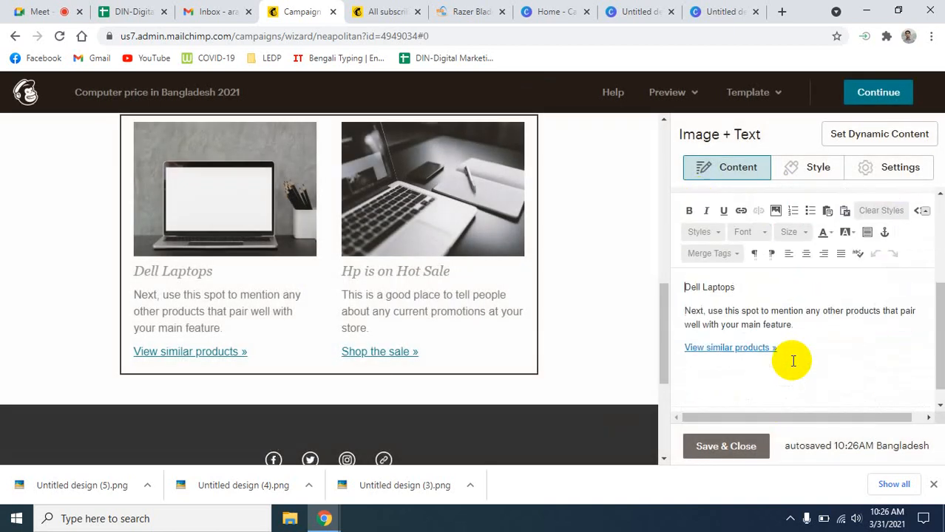
{"action": "left_click", "coordinate": [740, 210]}
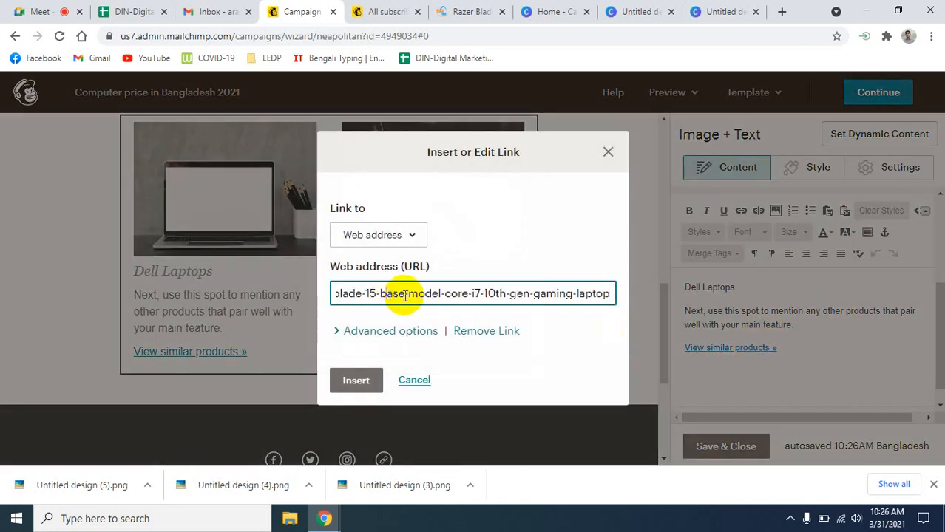
{"action": "key", "text": "Left"}
{"action": "key", "text": "Left"}
{"action": "key", "text": "Left"}
{"action": "key", "text": "Left"}
{"action": "key", "text": "Left"}
{"action": "key", "text": "Left"}
{"action": "key", "text": "Left"}
{"action": "key", "text": "Left"}
{"action": "key", "text": "Left"}
{"action": "key", "text": "Left"}
{"action": "key", "text": "Left"}
{"action": "key", "text": "Left"}
{"action": "key", "text": "Left"}
{"action": "key", "text": "Left"}
{"action": "key", "text": "Left"}
{"action": "key", "text": "Left"}
{"action": "key", "text": "Left"}
{"action": "key", "text": "Left"}
{"action": "key", "text": "Left"}
{"action": "key", "text": "Left"}
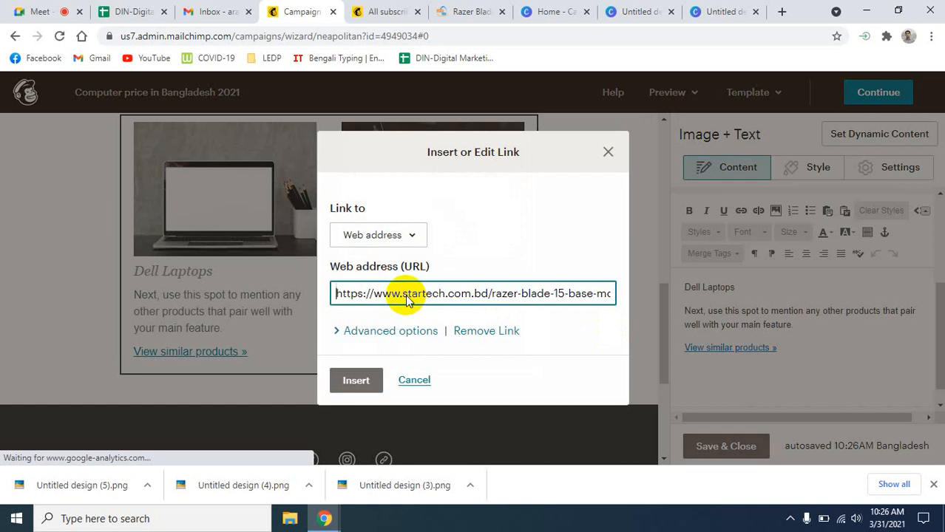
{"action": "left_click", "coordinate": [356, 383]}
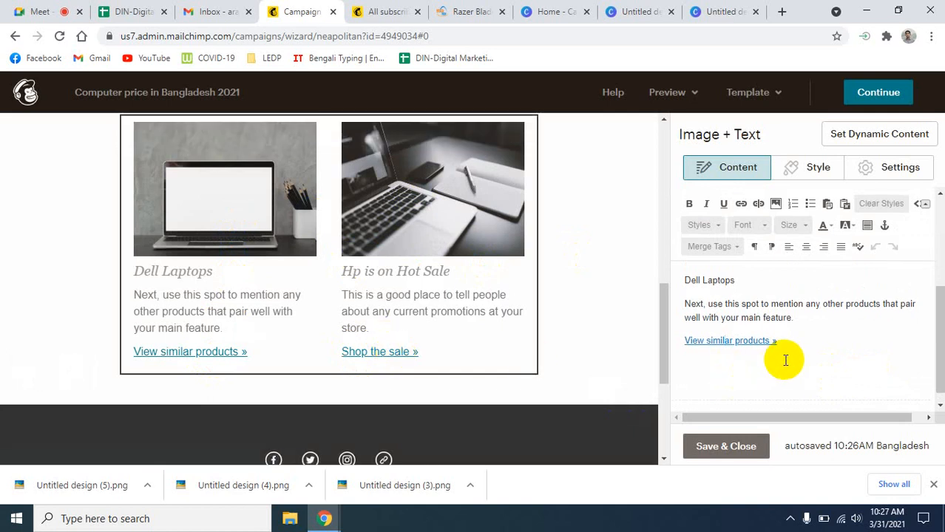
{"action": "left_click", "coordinate": [724, 451]}
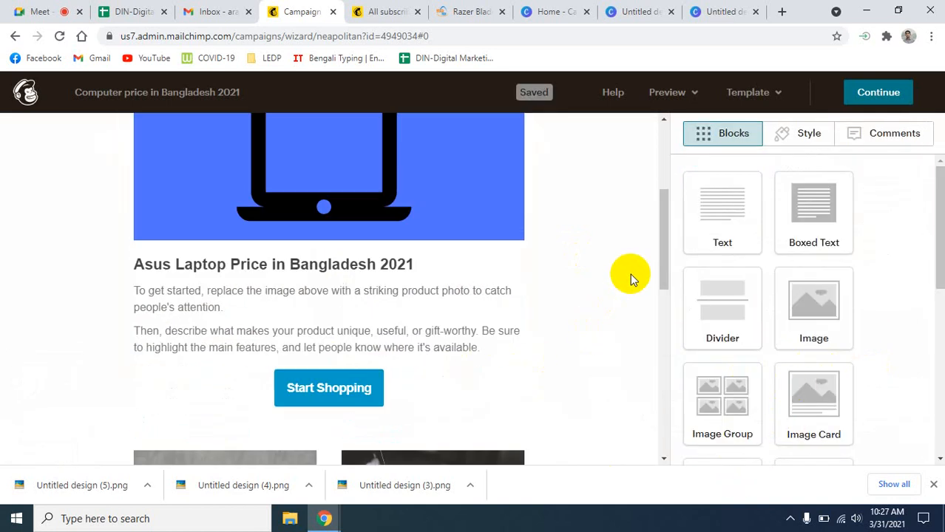
- Visit the Razer Blade product page tab and return to the Mailchimp campaign editor
{"action": "scroll", "coordinate": [618, 329], "scroll_direction": "down", "scroll_amount": 3}
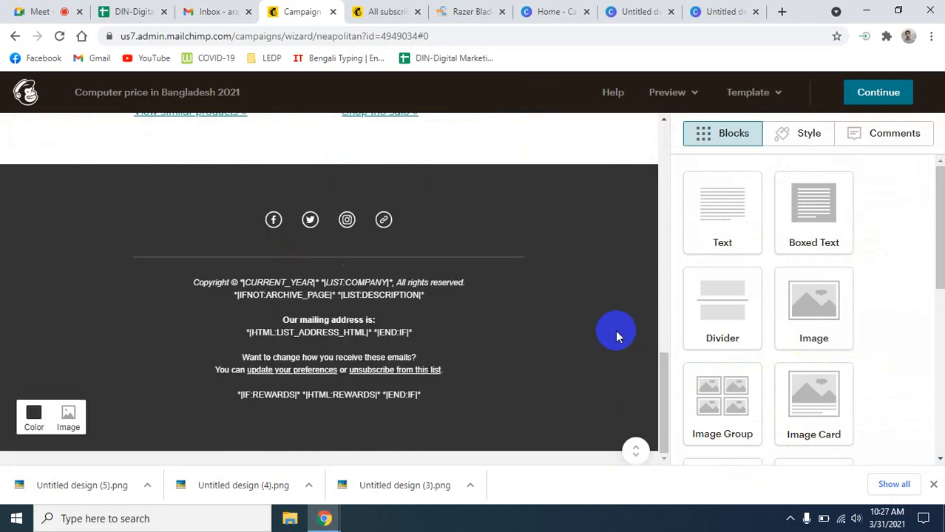
{"action": "mouse_move", "coordinate": [494, 333]}
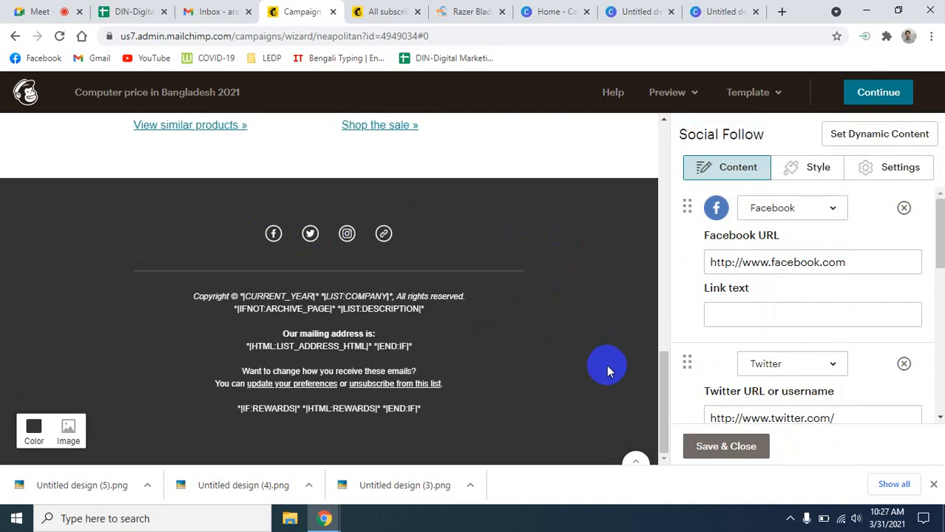
{"action": "left_click", "coordinate": [471, 11]}
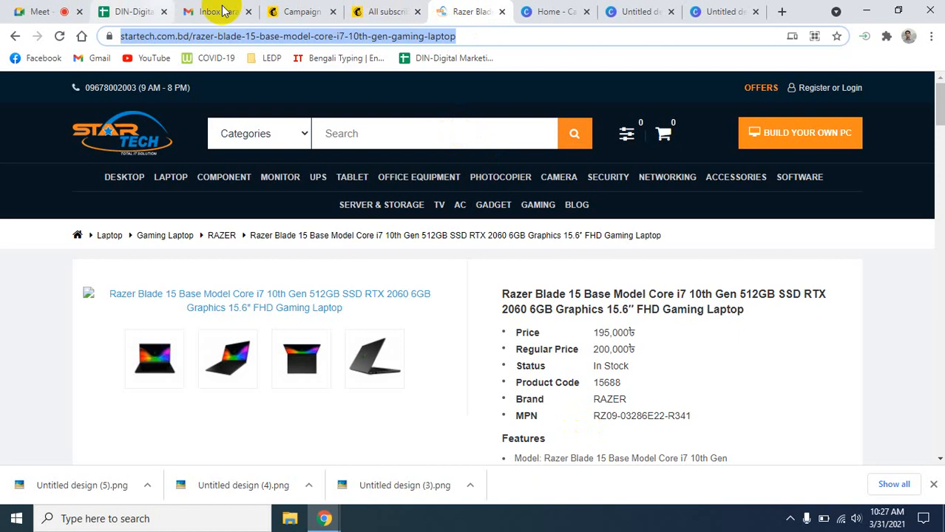
{"action": "left_click", "coordinate": [309, 6]}
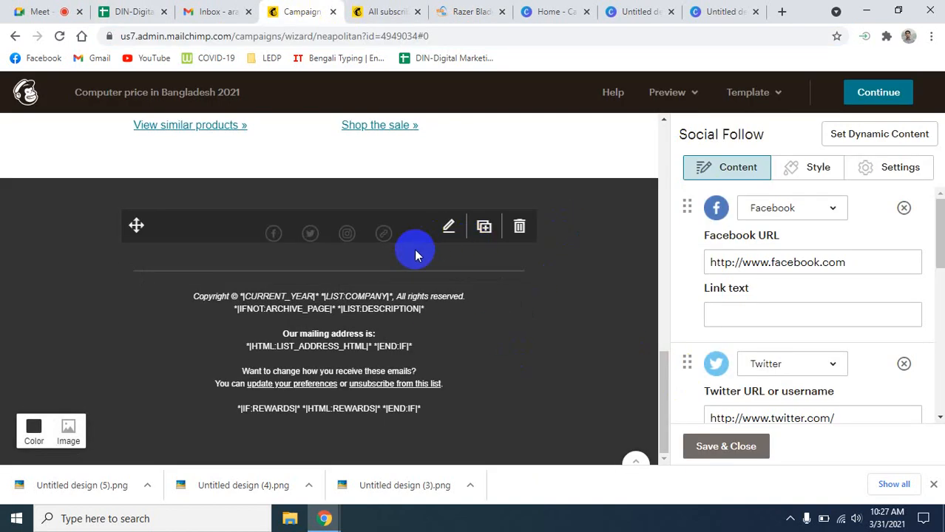
- Check the Social Follow links keep their Facebook, Twitter and Website networks
{"action": "left_click", "coordinate": [831, 212]}
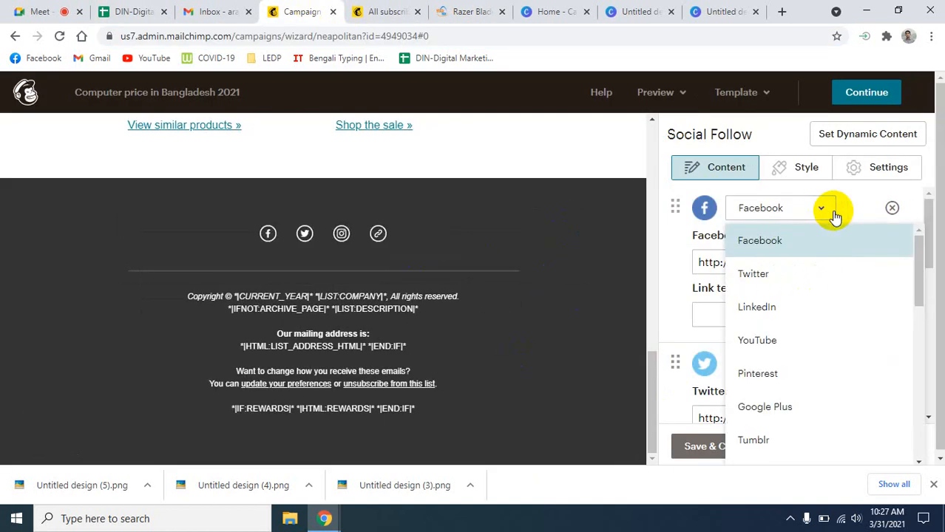
{"action": "left_click", "coordinate": [746, 240]}
{"action": "left_click", "coordinate": [854, 263]}
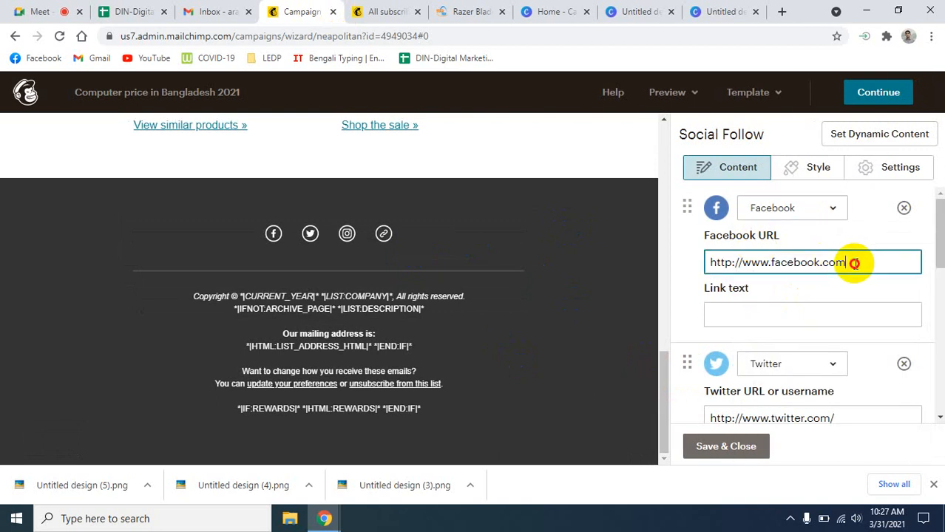
{"action": "left_click_drag", "start_coordinate": [854, 263], "coordinate": [696, 263]}
{"action": "scroll", "coordinate": [887, 311], "scroll_direction": "down", "scroll_amount": 2}
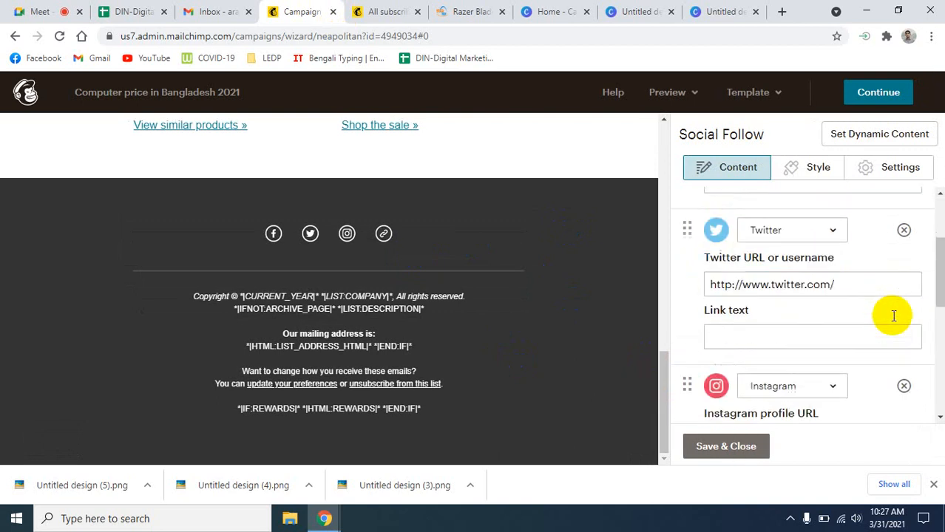
{"action": "left_click", "coordinate": [823, 228]}
{"action": "left_click", "coordinate": [820, 235]}
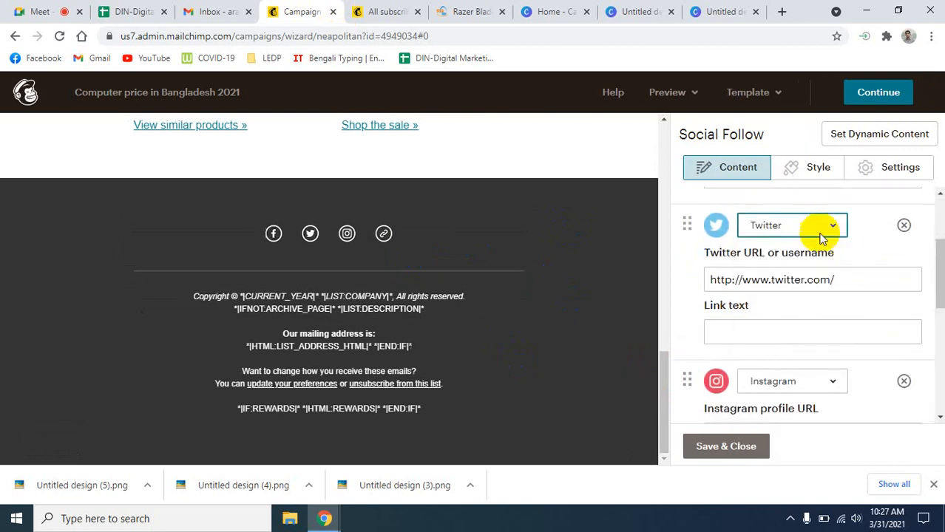
{"action": "scroll", "coordinate": [803, 352], "scroll_direction": "down", "scroll_amount": 2}
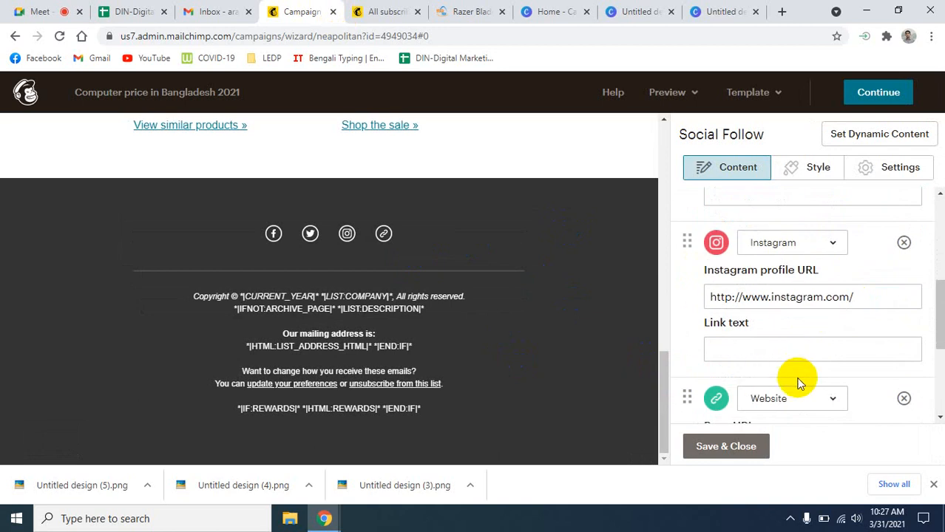
{"action": "scroll", "coordinate": [798, 383], "scroll_direction": "down", "scroll_amount": 1}
{"action": "left_click", "coordinate": [833, 335]}
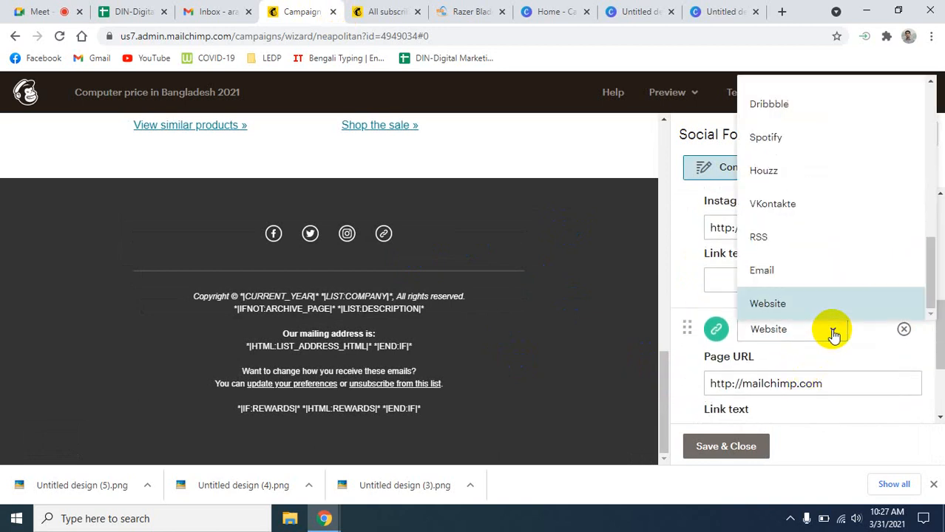
{"action": "left_click", "coordinate": [841, 359]}
{"action": "triple_click", "coordinate": [843, 383]}
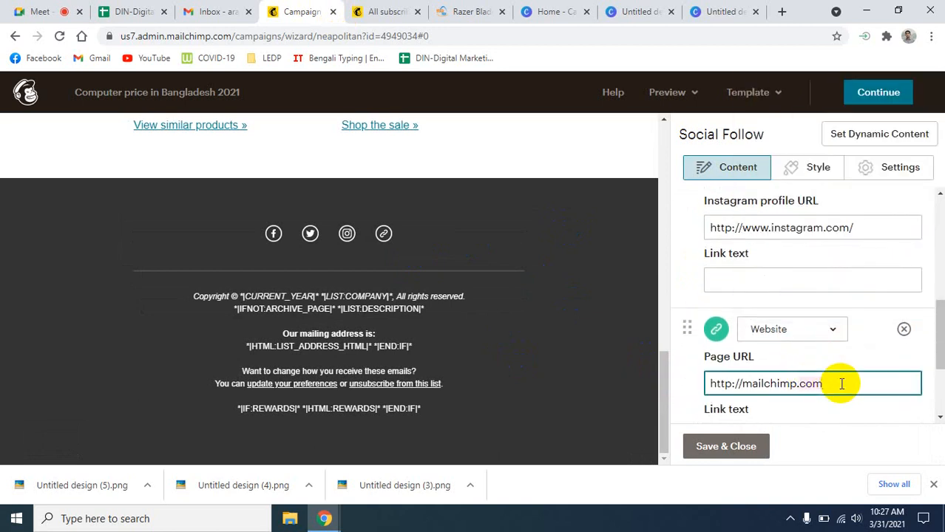
{"action": "left_click", "coordinate": [724, 385]}
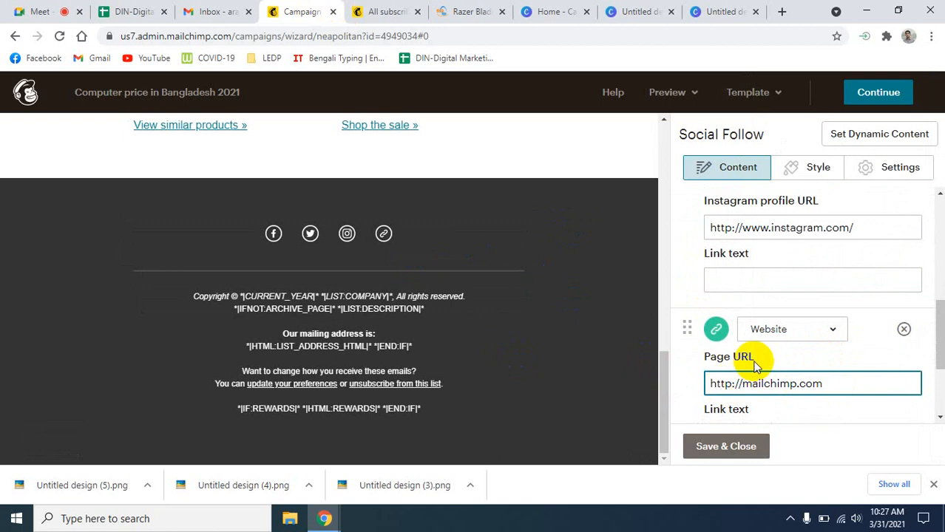
{"action": "left_click", "coordinate": [820, 383]}
{"action": "left_click_drag", "start_coordinate": [821, 383], "coordinate": [709, 383]}
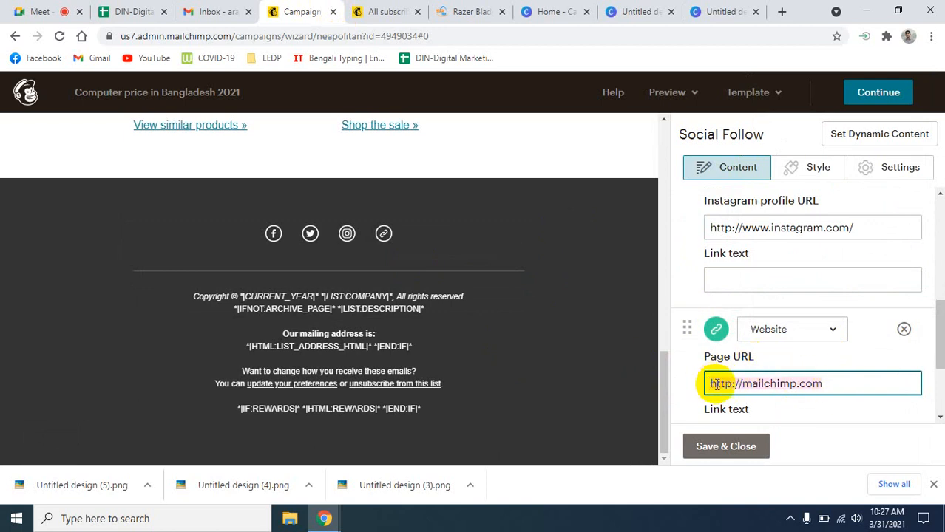
{"action": "key", "text": "ctrl+v"}
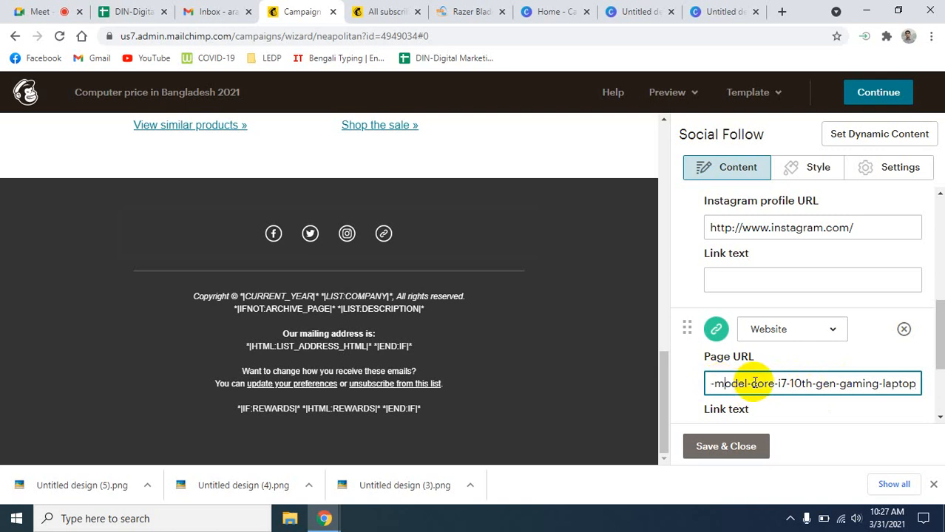
{"action": "key", "text": "Delete"}
{"action": "key", "text": "Delete"}
{"action": "key", "text": "Delete"}
{"action": "key", "text": "Delete"}
{"action": "key", "text": "Delete"}
{"action": "key", "text": "Delete"}
{"action": "key", "text": "Delete"}
{"action": "key", "text": "Delete"}
{"action": "key", "text": "Delete"}
{"action": "key", "text": "Delete"}
{"action": "key", "text": "Delete"}
{"action": "key", "text": "Delete"}
{"action": "key", "text": "Delete"}
{"action": "key", "text": "Delete"}
{"action": "key", "text": "Delete"}
{"action": "key", "text": "Delete"}
{"action": "key", "text": "Delete"}
{"action": "key", "text": "Delete"}
{"action": "key", "text": "Delete"}
{"action": "key", "text": "Delete"}
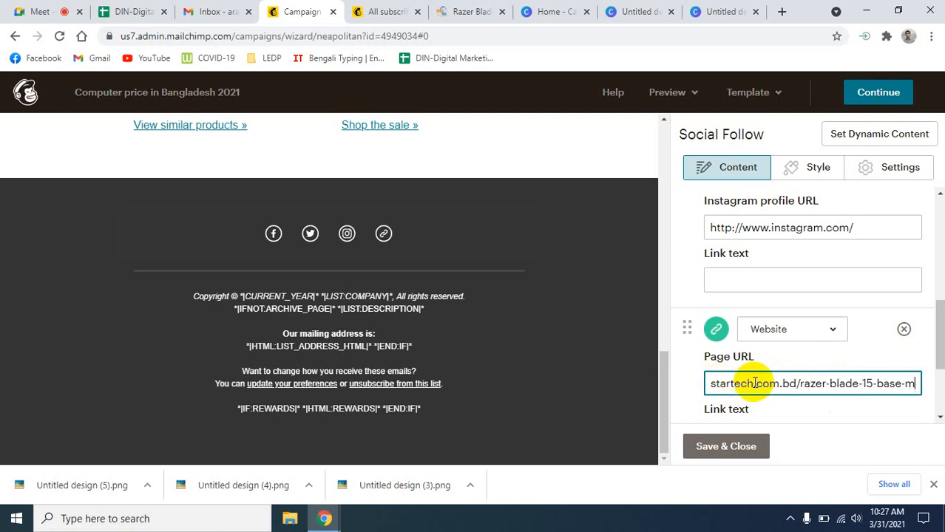
{"action": "key", "text": "BackSpace"}
{"action": "key", "text": "BackSpace"}
{"action": "key", "text": "BackSpace"}
{"action": "key", "text": "BackSpace"}
{"action": "key", "text": "BackSpace"}
{"action": "key", "text": "BackSpace"}
{"action": "key", "text": "BackSpace"}
{"action": "key", "text": "BackSpace"}
{"action": "key", "text": "BackSpace"}
{"action": "key", "text": "BackSpace"}
{"action": "key", "text": "BackSpace"}
{"action": "key", "text": "BackSpace"}
{"action": "key", "text": "BackSpace"}
{"action": "key", "text": "BackSpace"}
{"action": "key", "text": "BackSpace"}
{"action": "key", "text": "BackSpace"}
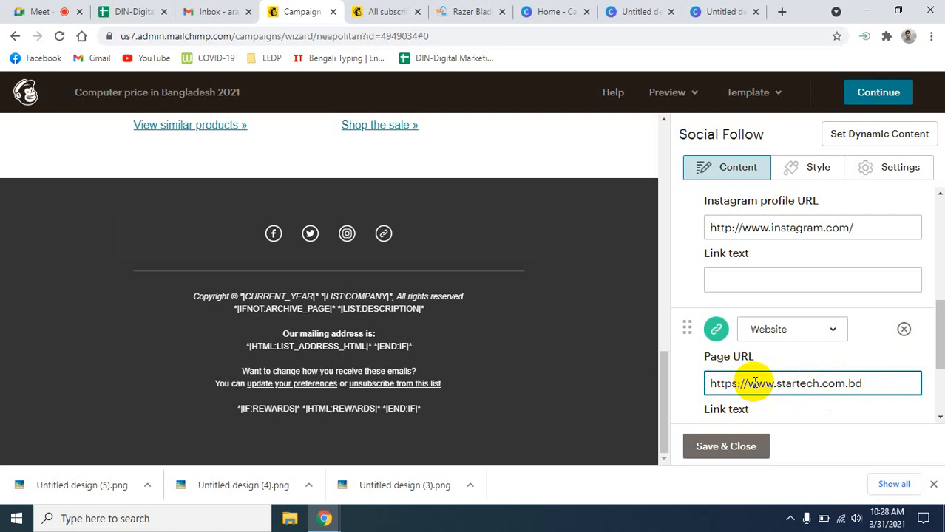
{"action": "scroll", "coordinate": [823, 414], "scroll_direction": "down", "scroll_amount": 2}
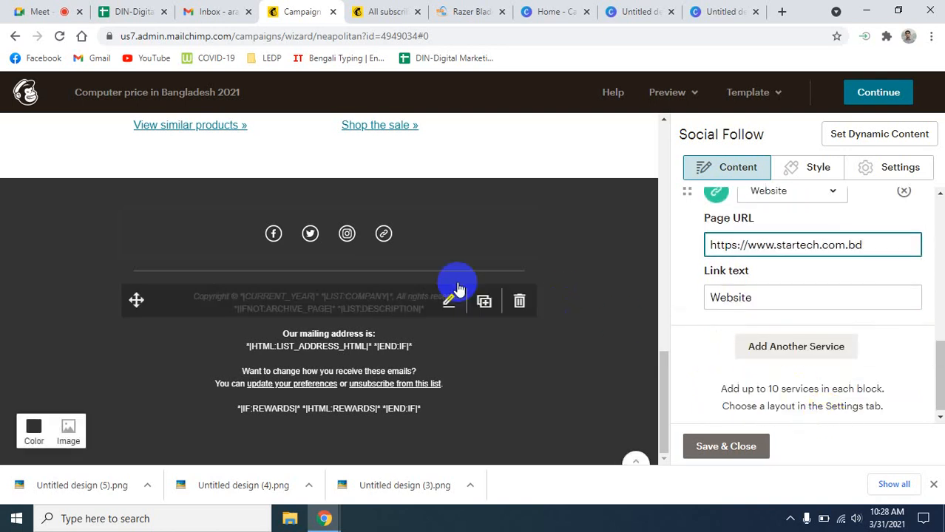
- Save the Social Follow links and delete the duplicated footer text block
{"action": "scroll", "coordinate": [739, 399], "scroll_direction": "down", "scroll_amount": 1}
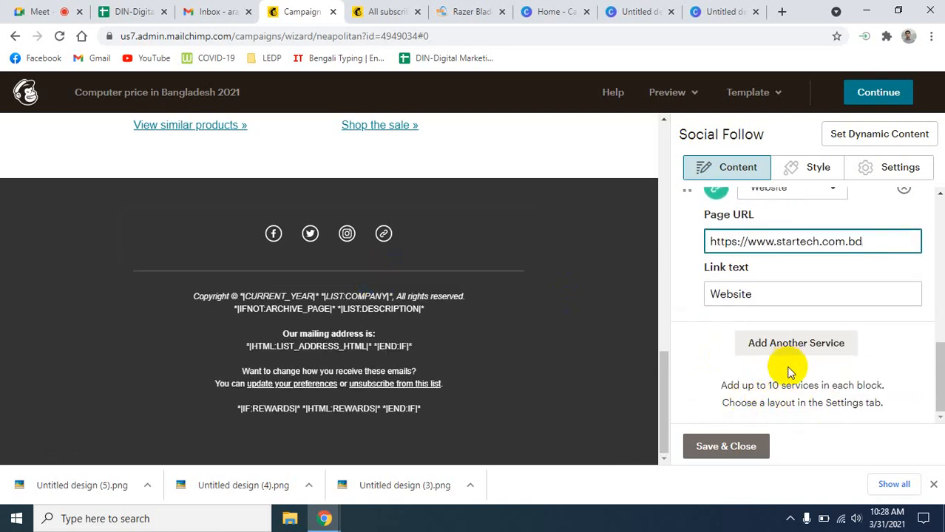
{"action": "left_click", "coordinate": [721, 451]}
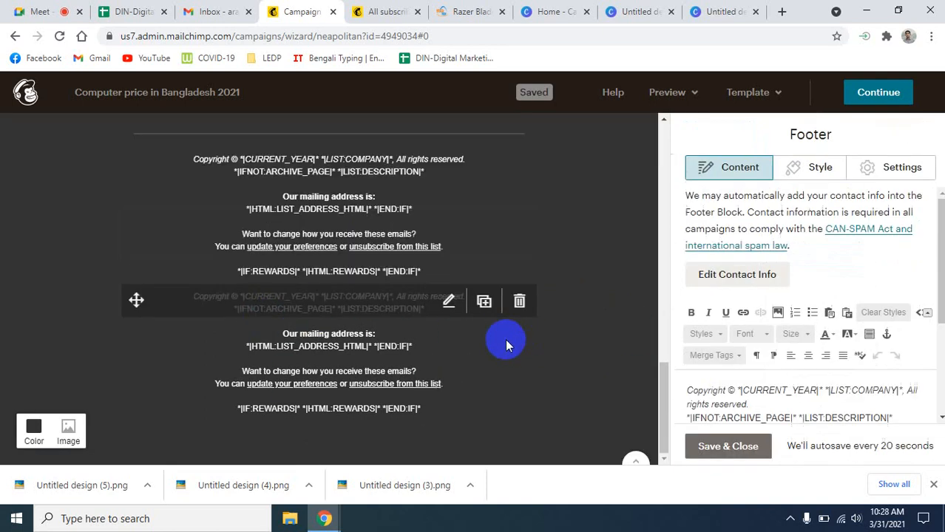
{"action": "scroll", "coordinate": [586, 293], "scroll_direction": "up", "scroll_amount": 1}
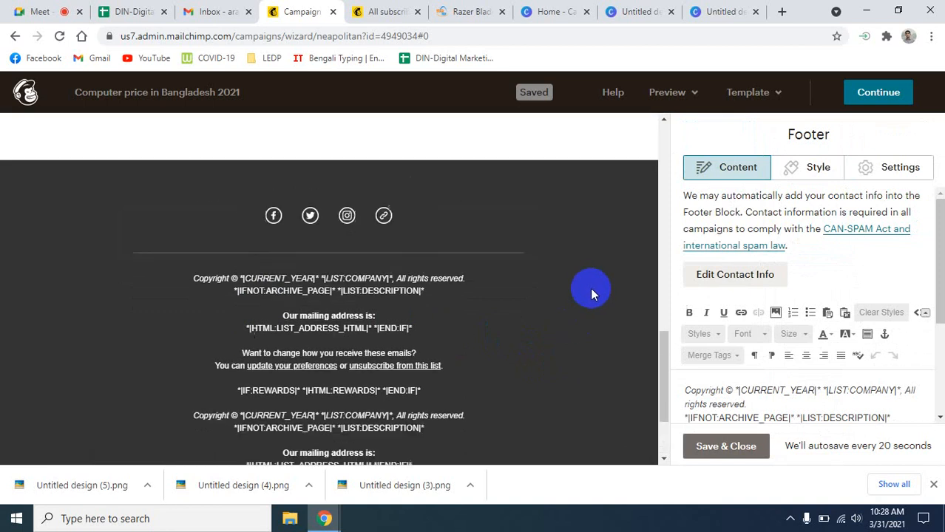
{"action": "scroll", "coordinate": [590, 294], "scroll_direction": "down", "scroll_amount": 1}
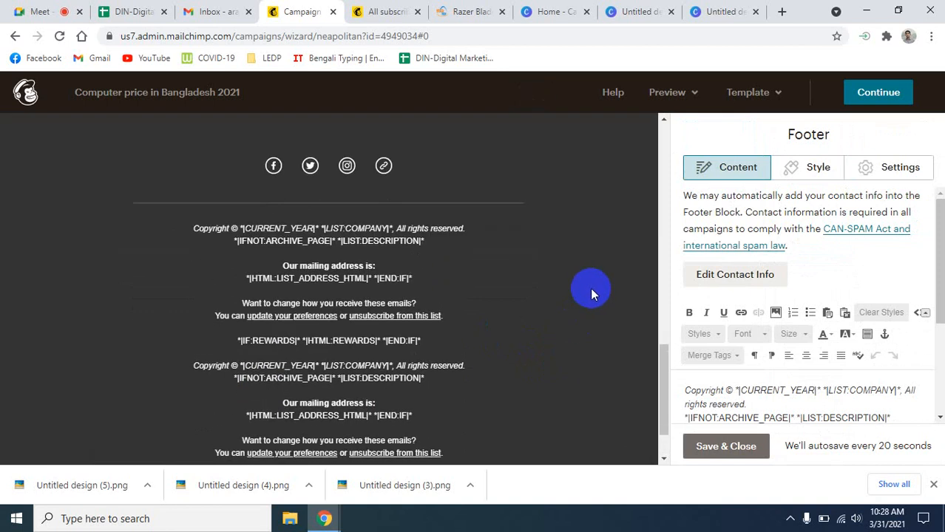
{"action": "scroll", "coordinate": [591, 293], "scroll_direction": "down", "scroll_amount": 1}
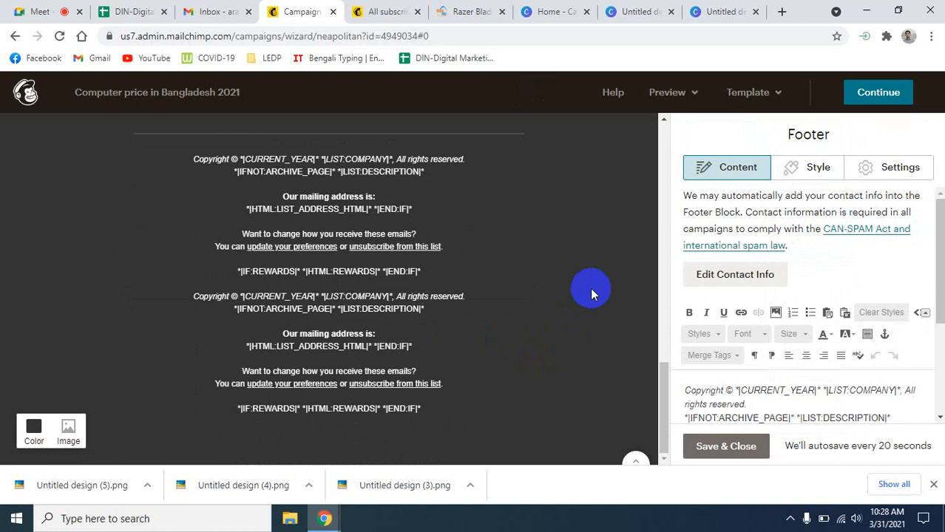
{"action": "mouse_move", "coordinate": [486, 345]}
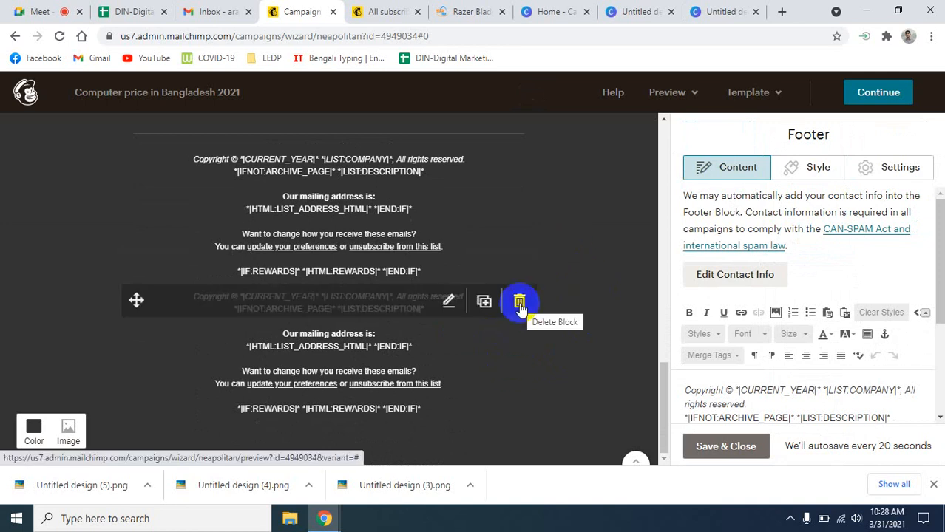
{"action": "left_click", "coordinate": [519, 164]}
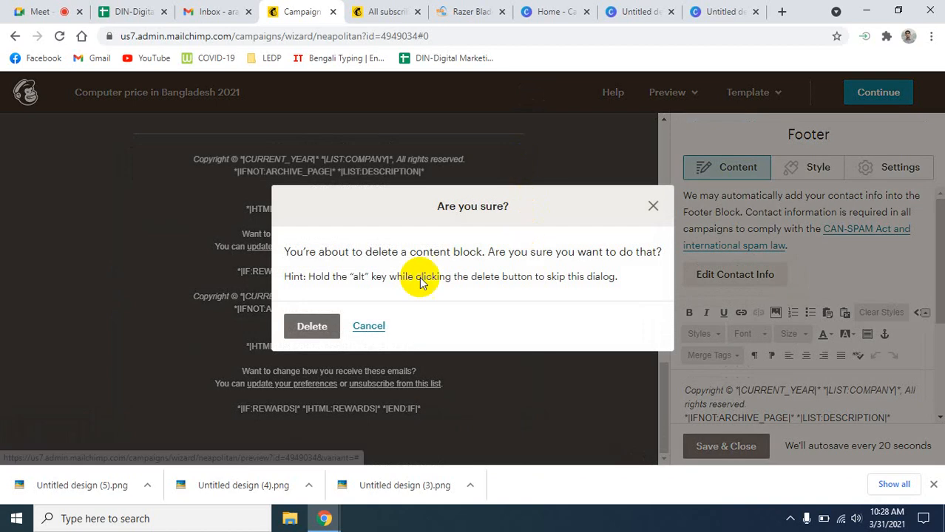
{"action": "left_click", "coordinate": [317, 327]}
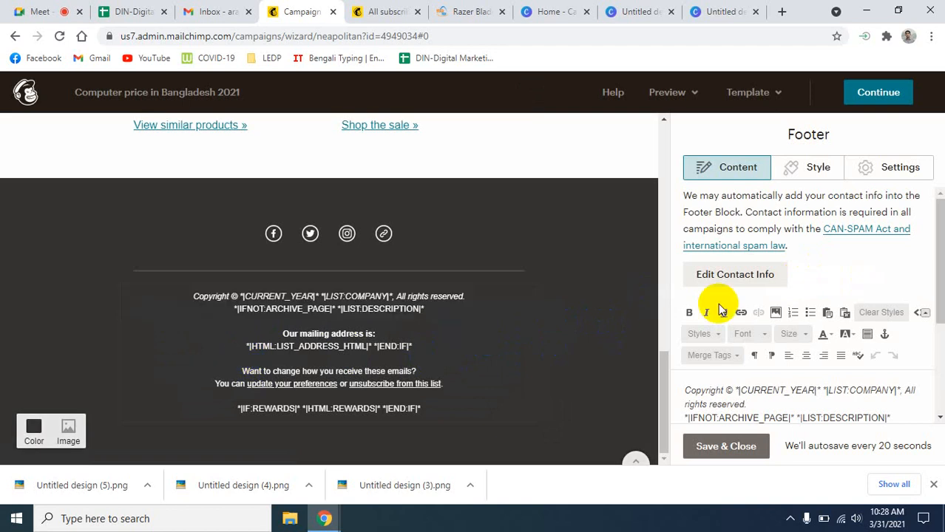
{"action": "scroll", "coordinate": [768, 293], "scroll_direction": "down", "scroll_amount": 3}
{"action": "scroll", "coordinate": [774, 296], "scroll_direction": "up", "scroll_amount": 3}
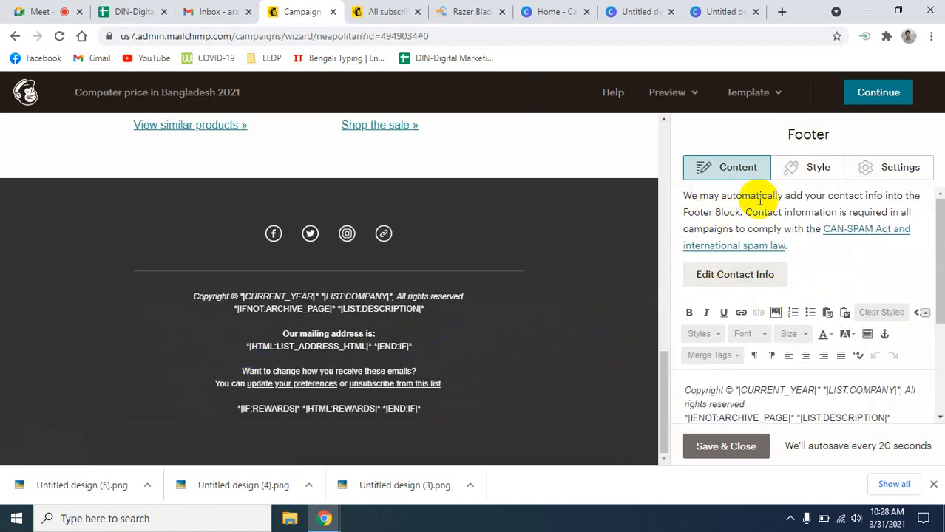
{"action": "scroll", "coordinate": [780, 291], "scroll_direction": "down", "scroll_amount": 3}
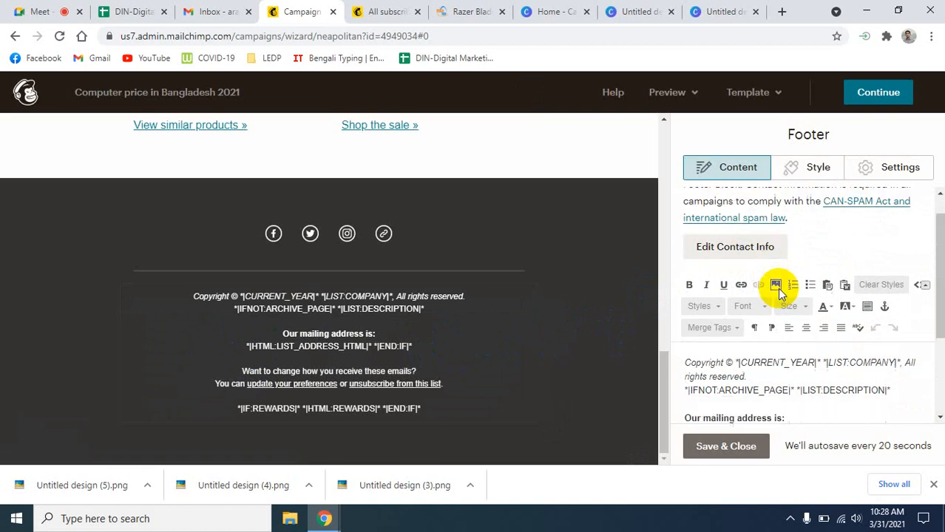
{"action": "scroll", "coordinate": [780, 292], "scroll_direction": "up", "scroll_amount": 2}
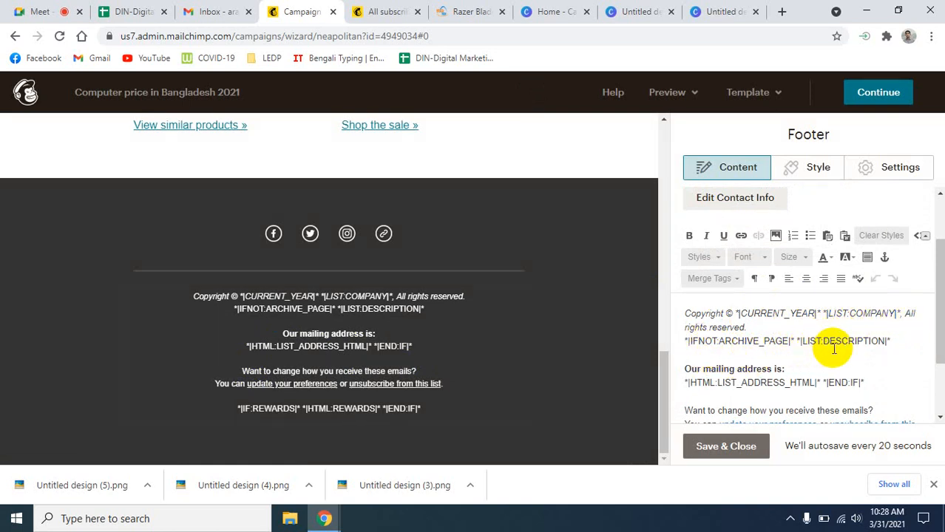
{"action": "scroll", "coordinate": [770, 359], "scroll_direction": "down", "scroll_amount": 1}
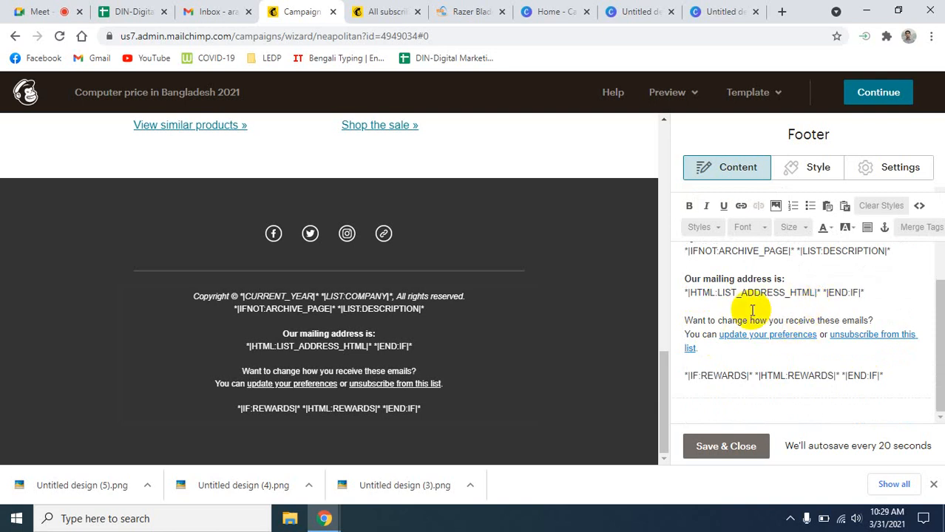
- Replace the footer's mailing-address merge tag line with the contact e-mail address
{"action": "left_click_drag", "start_coordinate": [869, 291], "coordinate": [682, 292]}
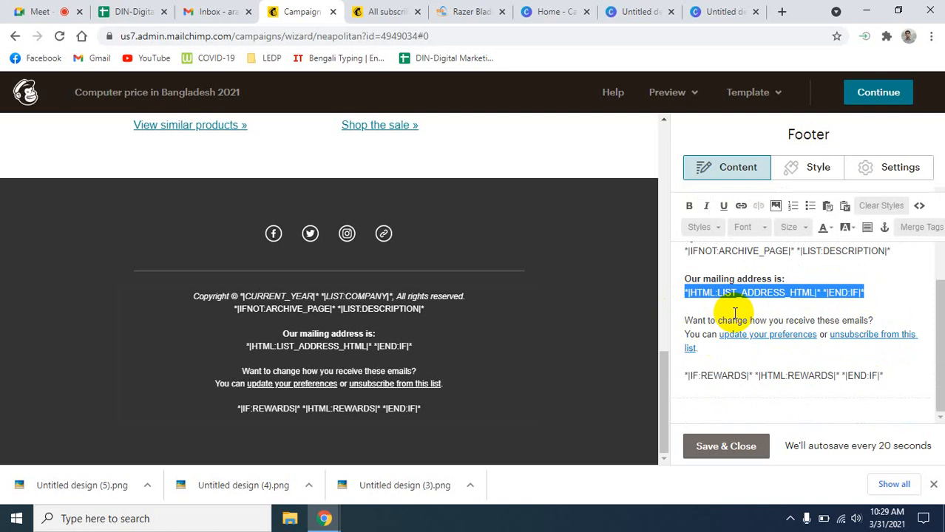
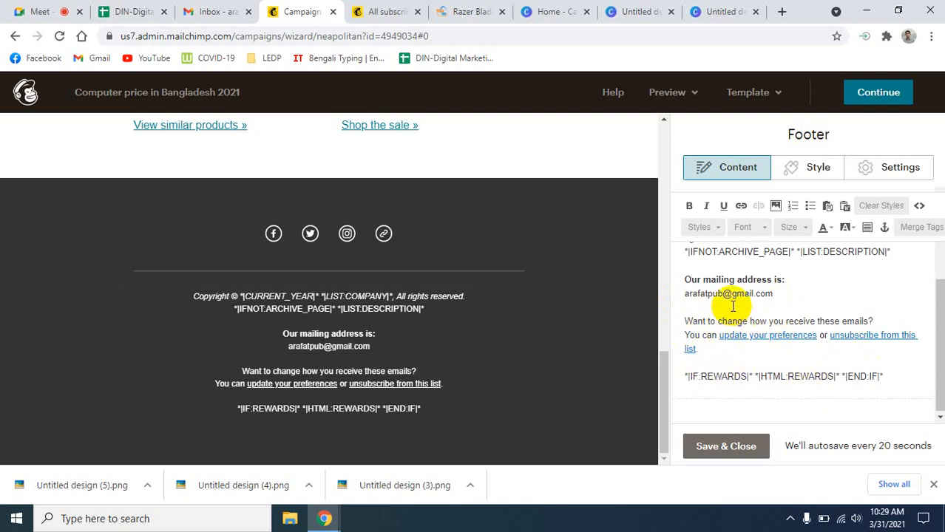
{"action": "scroll", "coordinate": [755, 307], "scroll_direction": "up", "scroll_amount": 3}
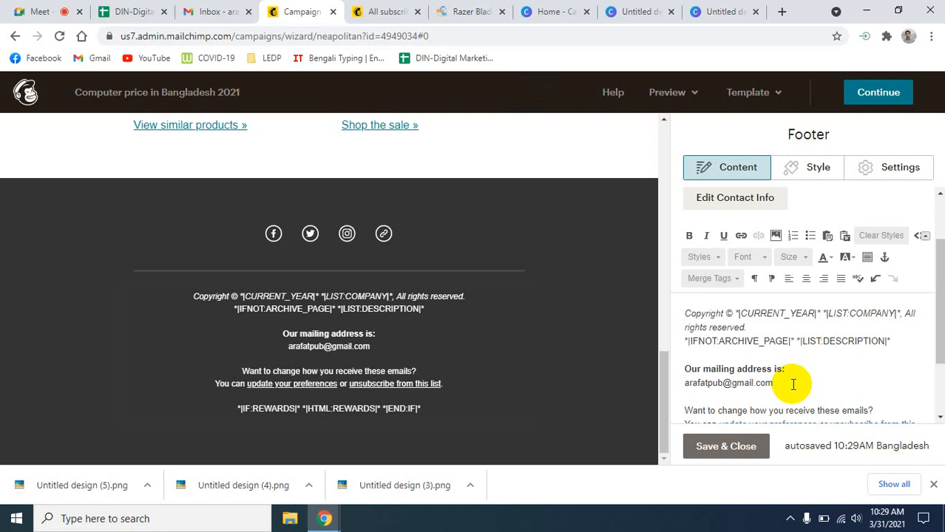
{"action": "left_click", "coordinate": [794, 382]}
{"action": "scroll", "coordinate": [796, 381], "scroll_direction": "down", "scroll_amount": 2}
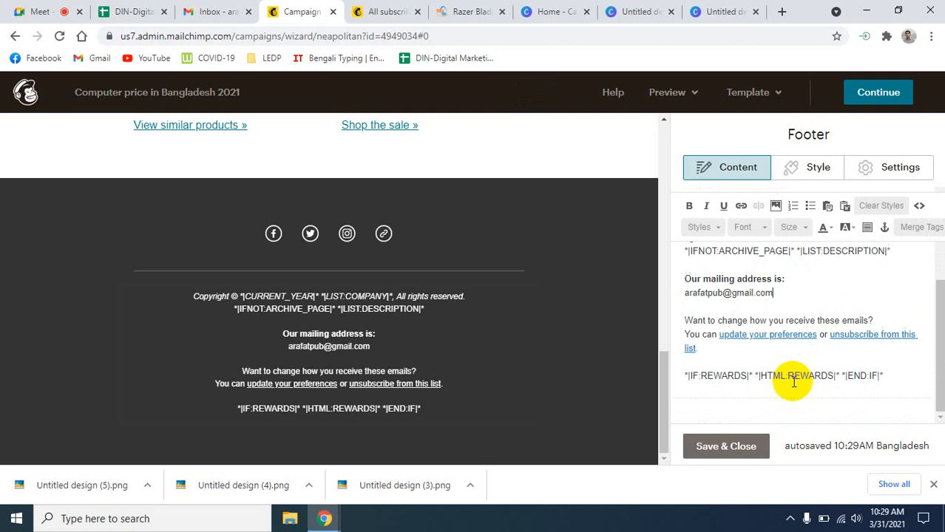
- Add the street address on a new line under 'Our mailing address is:' and save the footer
{"action": "left_click", "coordinate": [791, 283]}
{"action": "key", "text": "Return"}
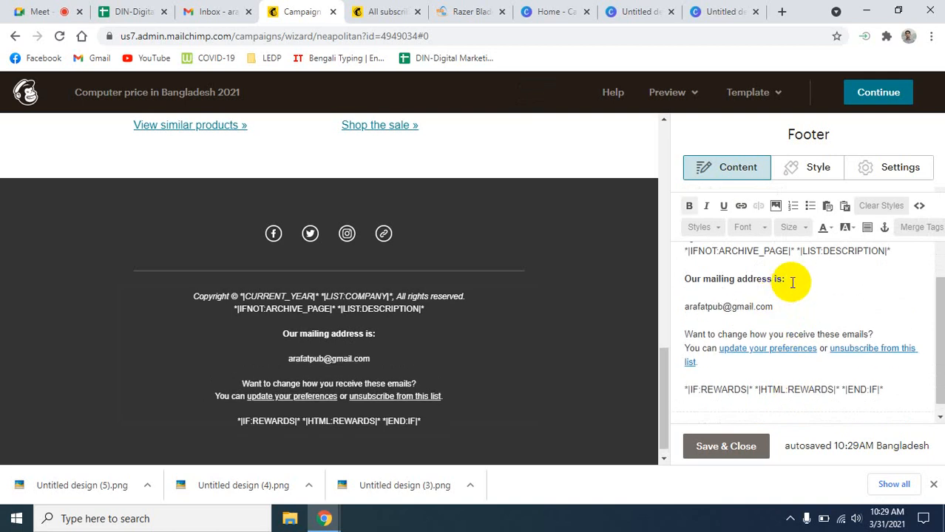
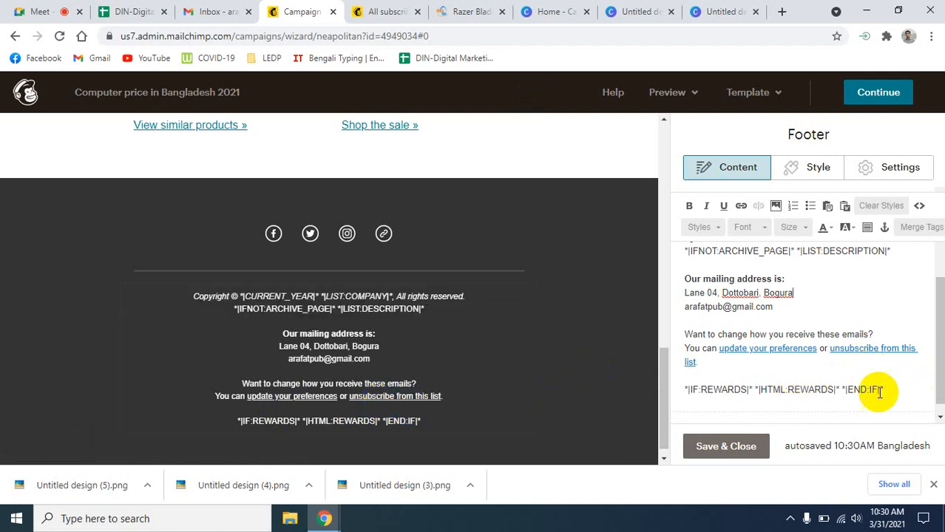
{"action": "scroll", "coordinate": [854, 385], "scroll_direction": "down", "scroll_amount": 1}
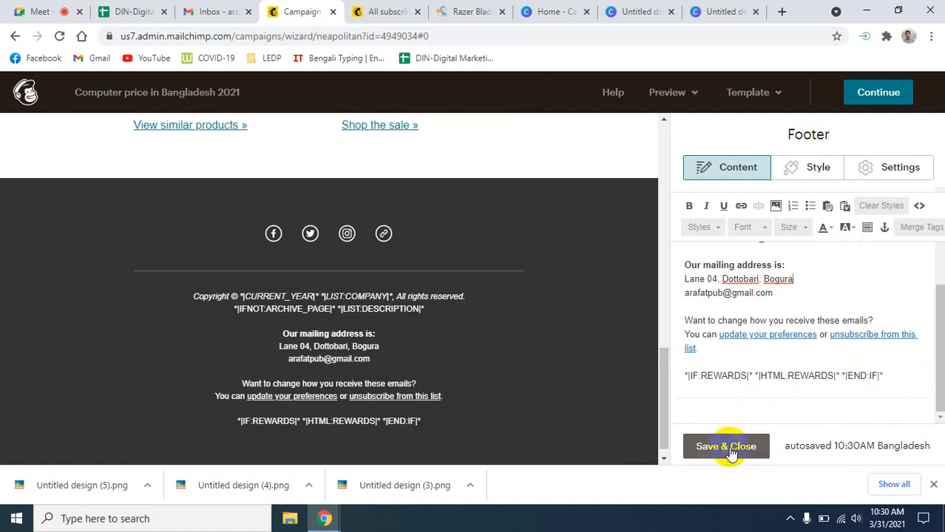
{"action": "left_click", "coordinate": [727, 449]}
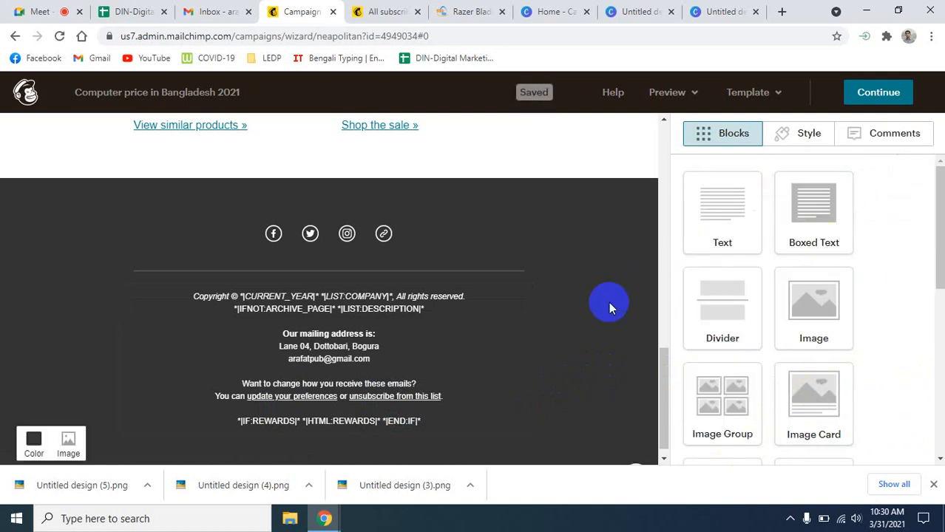
- Dismiss Chrome's download bar and continue from the email designer to the campaign checklist
{"action": "scroll", "coordinate": [596, 319], "scroll_direction": "down", "scroll_amount": 1}
{"action": "scroll", "coordinate": [596, 320], "scroll_direction": "up", "scroll_amount": 12}
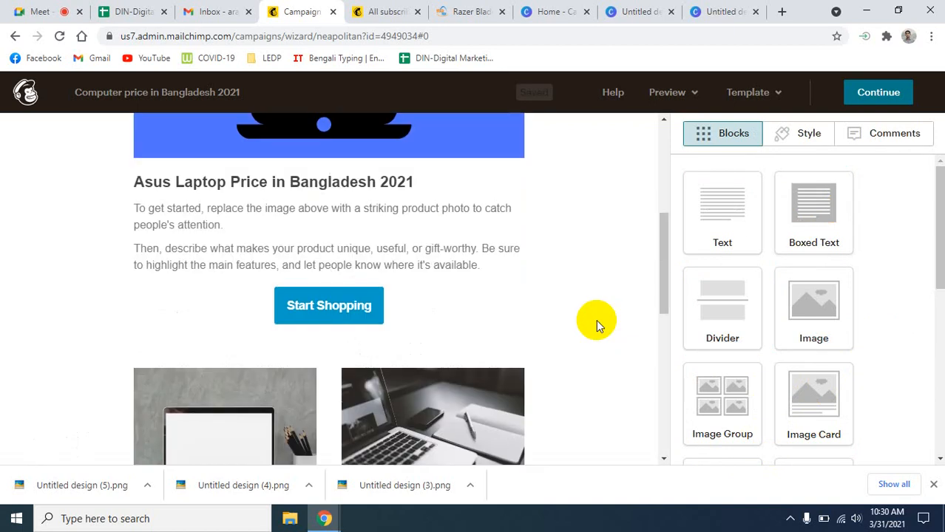
{"action": "scroll", "coordinate": [596, 319], "scroll_direction": "down", "scroll_amount": 12}
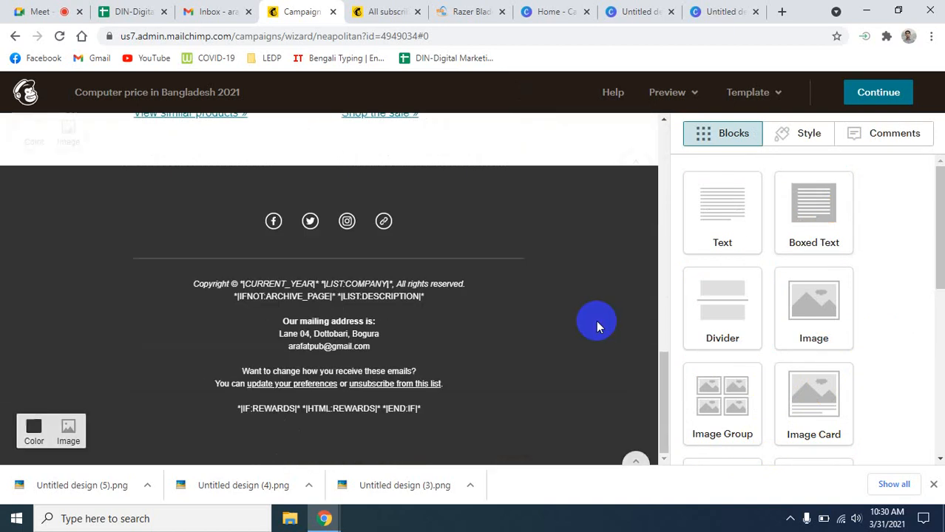
{"action": "left_click", "coordinate": [934, 484]}
{"action": "left_click", "coordinate": [877, 93]}
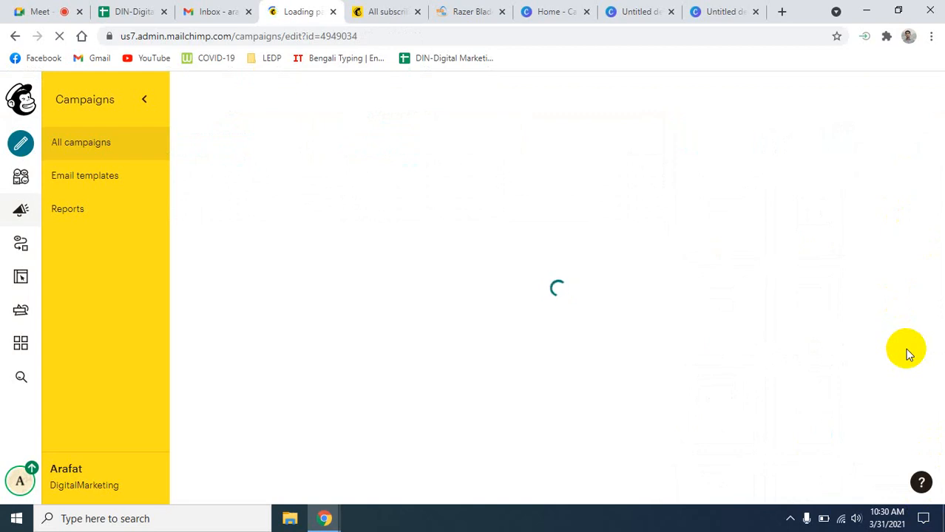
- Review the Content checklist's broken conditional merge tag warnings, then reopen the designer via Content's Edit
{"action": "scroll", "coordinate": [812, 359], "scroll_direction": "down", "scroll_amount": 3}
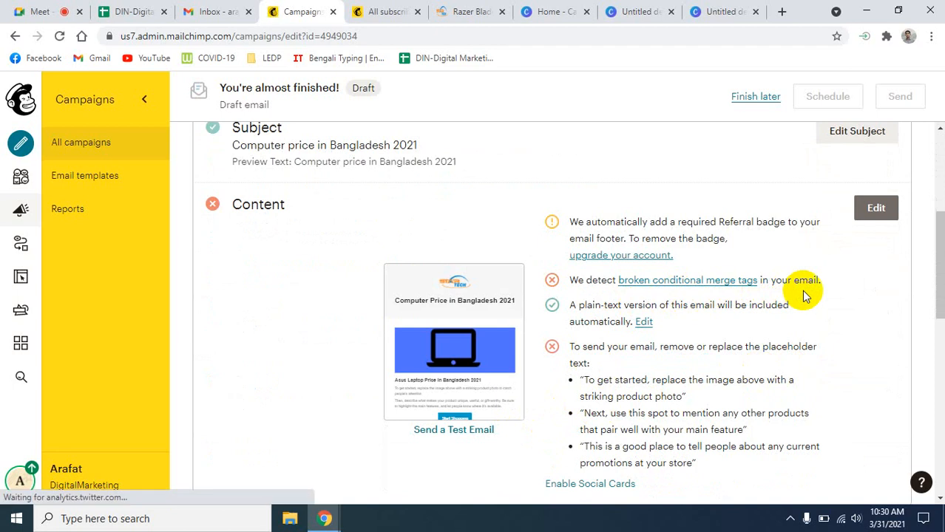
{"action": "scroll", "coordinate": [633, 375], "scroll_direction": "down", "scroll_amount": 2}
{"action": "scroll", "coordinate": [660, 375], "scroll_direction": "up", "scroll_amount": 2}
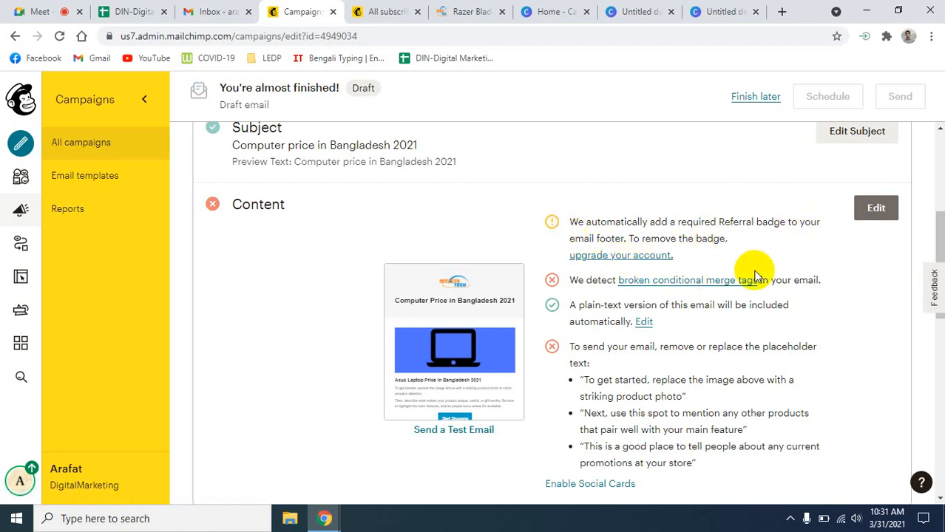
{"action": "left_click", "coordinate": [875, 207]}
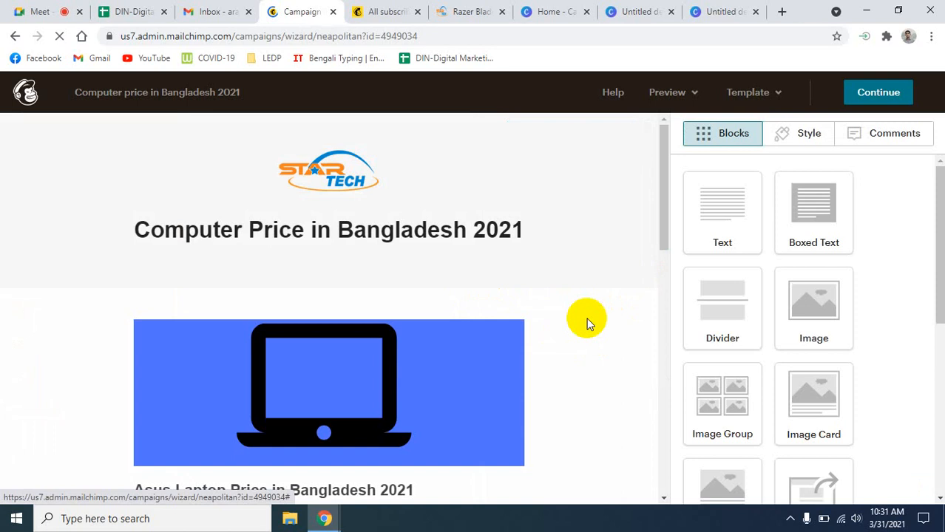
- Edit the footer block to put *|HTML:LIST_ADDRESS_HTML|* back under 'Our mailing address is:'
{"action": "scroll", "coordinate": [582, 317], "scroll_direction": "down", "scroll_amount": 15}
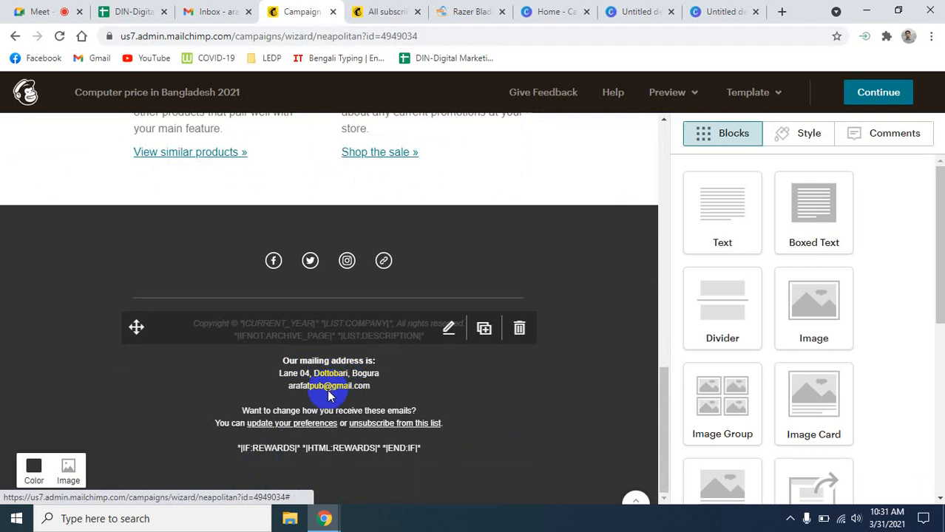
{"action": "left_click", "coordinate": [449, 333]}
{"action": "scroll", "coordinate": [840, 418], "scroll_direction": "down", "scroll_amount": 1}
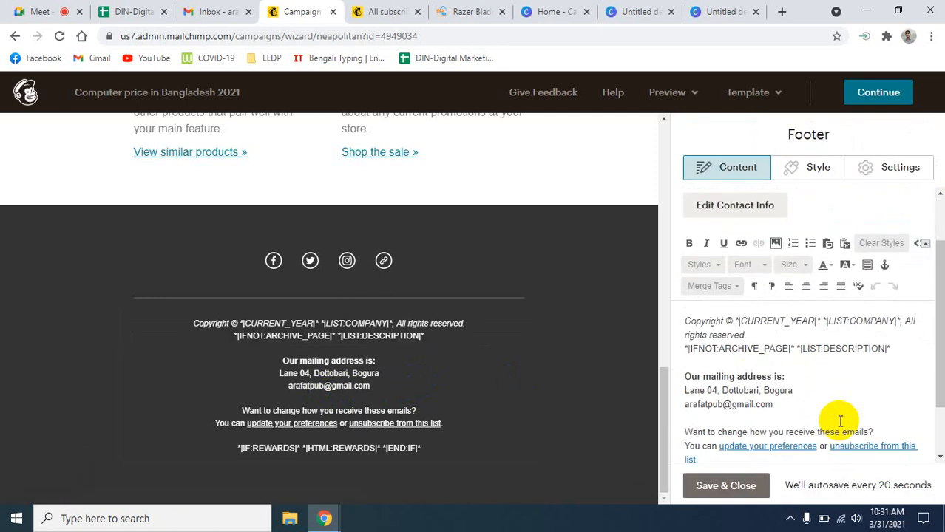
{"action": "scroll", "coordinate": [841, 423], "scroll_direction": "down", "scroll_amount": 1}
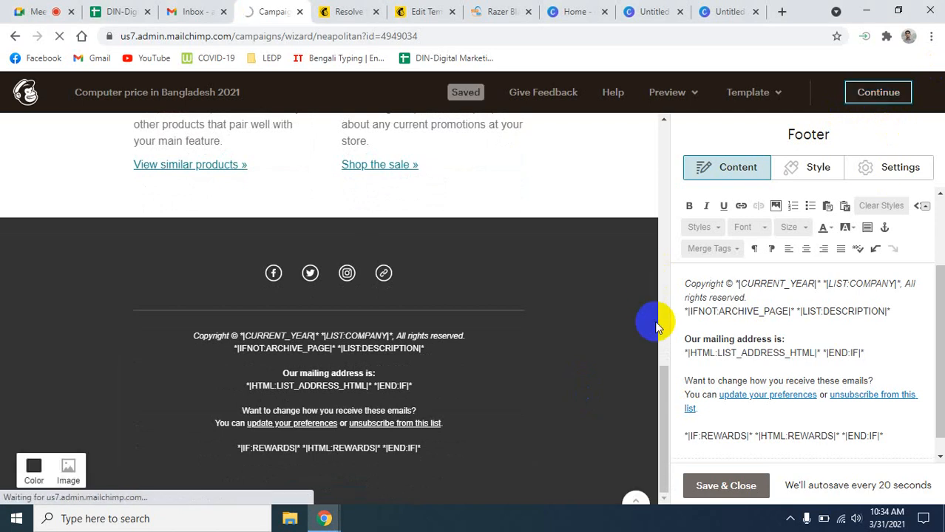
- Save the footer and review the checklist: To (26 DigitalMarketing recipients), From, Subject and Content all pass
{"action": "left_click", "coordinate": [717, 485]}
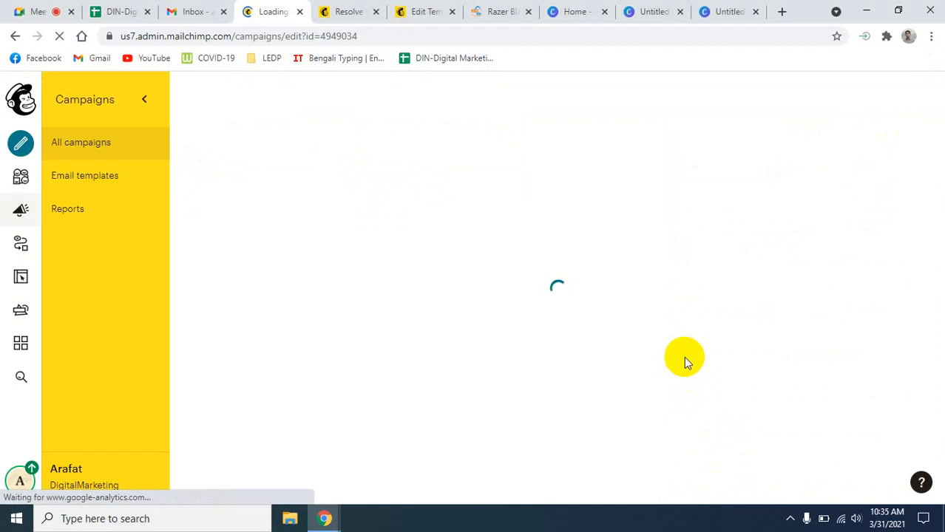
{"action": "scroll", "coordinate": [684, 357], "scroll_direction": "down", "scroll_amount": 5}
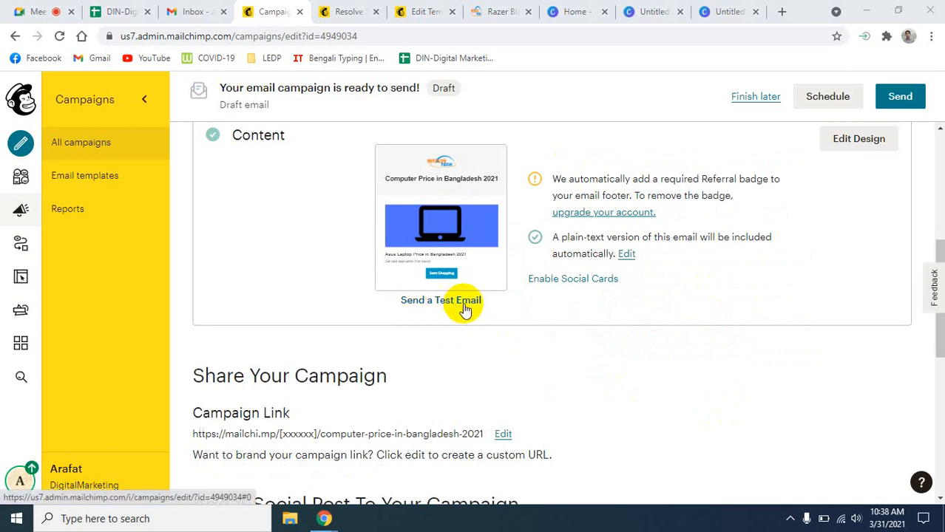
{"action": "scroll", "coordinate": [746, 293], "scroll_direction": "up", "scroll_amount": 3}
{"action": "scroll", "coordinate": [746, 292], "scroll_direction": "down", "scroll_amount": 2}
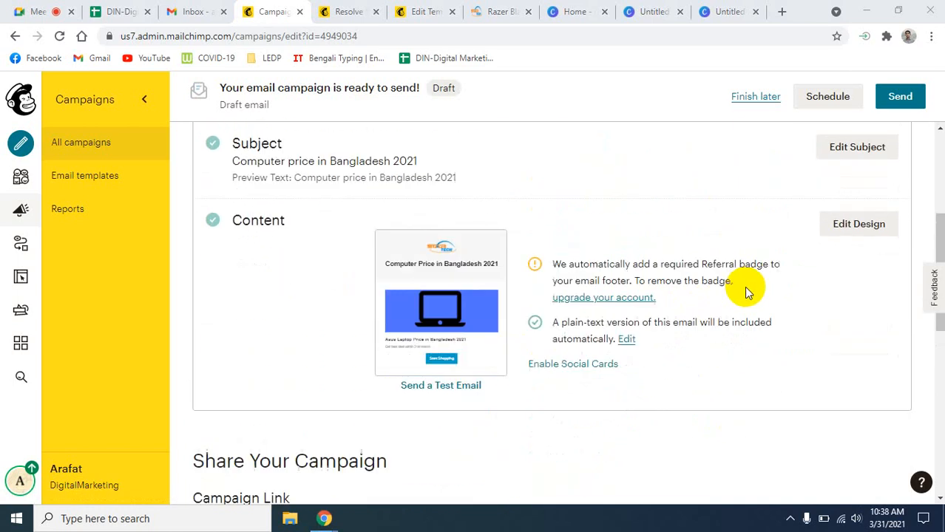
{"action": "scroll", "coordinate": [744, 288], "scroll_direction": "up", "scroll_amount": 4}
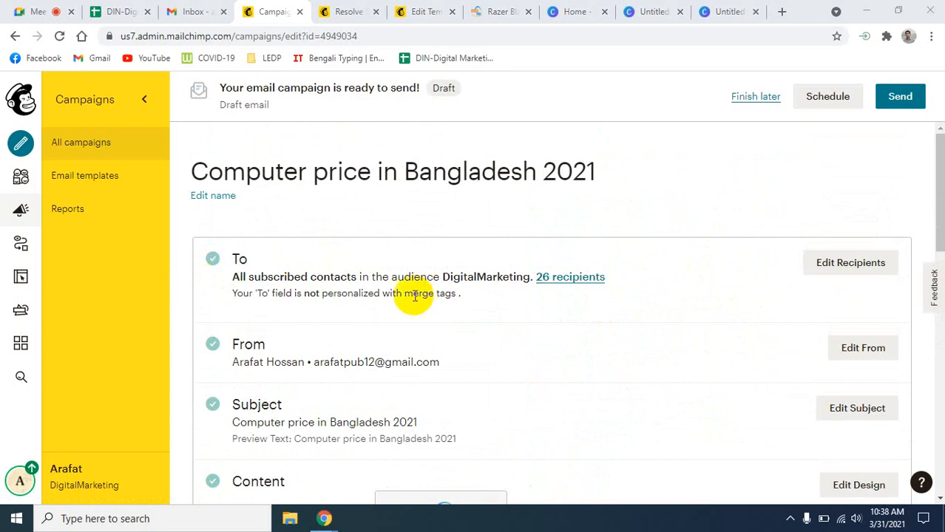
{"action": "scroll", "coordinate": [481, 300], "scroll_direction": "down", "scroll_amount": 1}
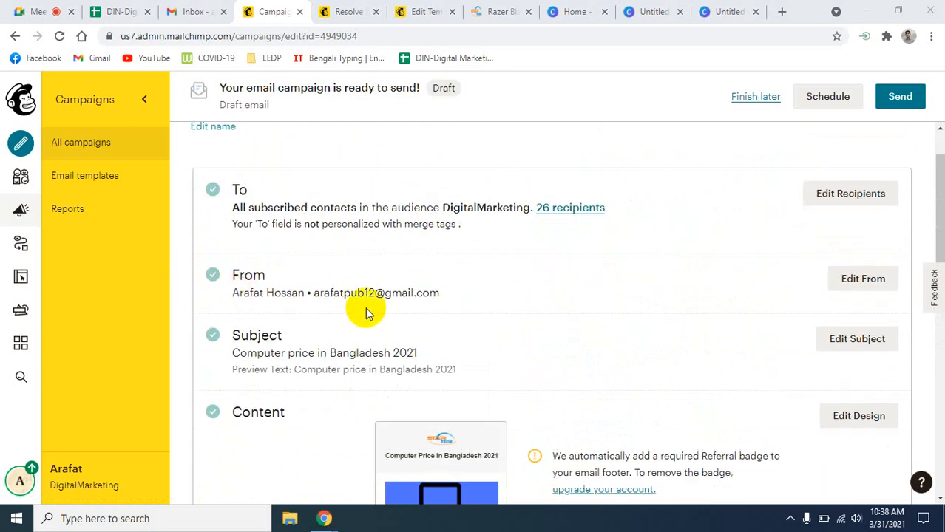
{"action": "scroll", "coordinate": [414, 308], "scroll_direction": "down", "scroll_amount": 2}
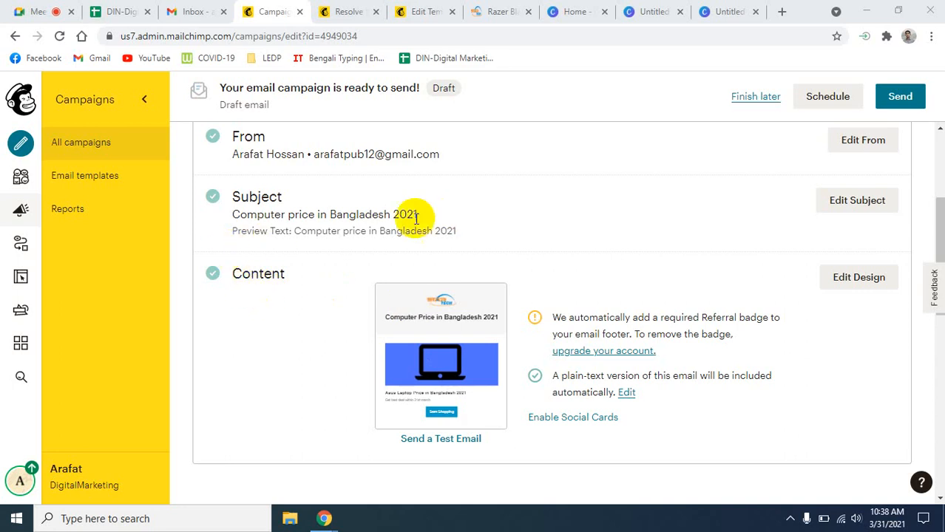
{"action": "scroll", "coordinate": [606, 352], "scroll_direction": "down", "scroll_amount": 2}
{"action": "scroll", "coordinate": [513, 321], "scroll_direction": "up", "scroll_amount": 2}
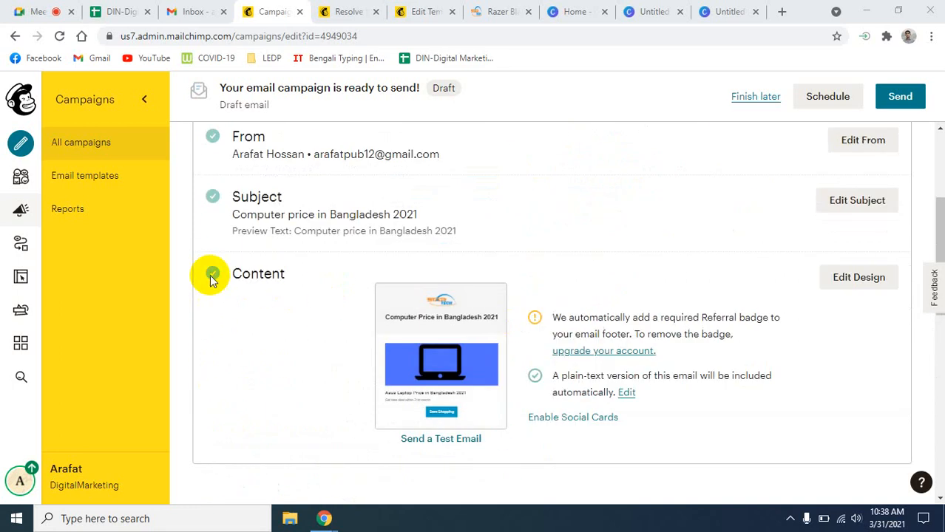
{"action": "scroll", "coordinate": [710, 397], "scroll_direction": "down", "scroll_amount": 5}
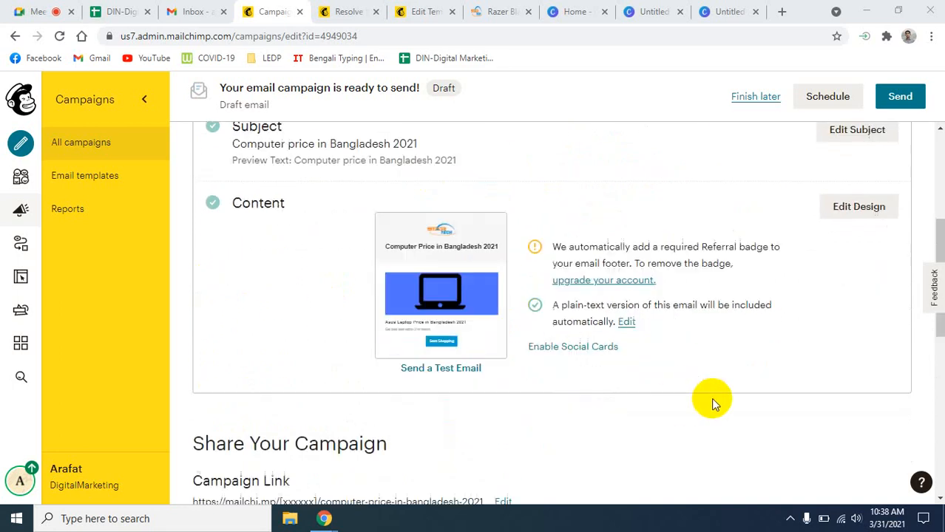
{"action": "scroll", "coordinate": [714, 403], "scroll_direction": "down", "scroll_amount": 2}
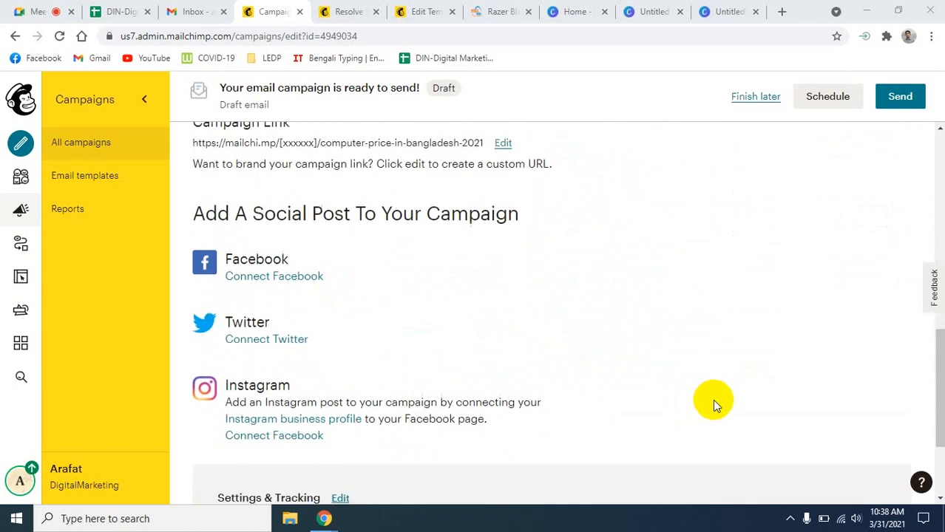
{"action": "scroll", "coordinate": [714, 403], "scroll_direction": "up", "scroll_amount": 5}
{"action": "scroll", "coordinate": [712, 399], "scroll_direction": "up", "scroll_amount": 8}
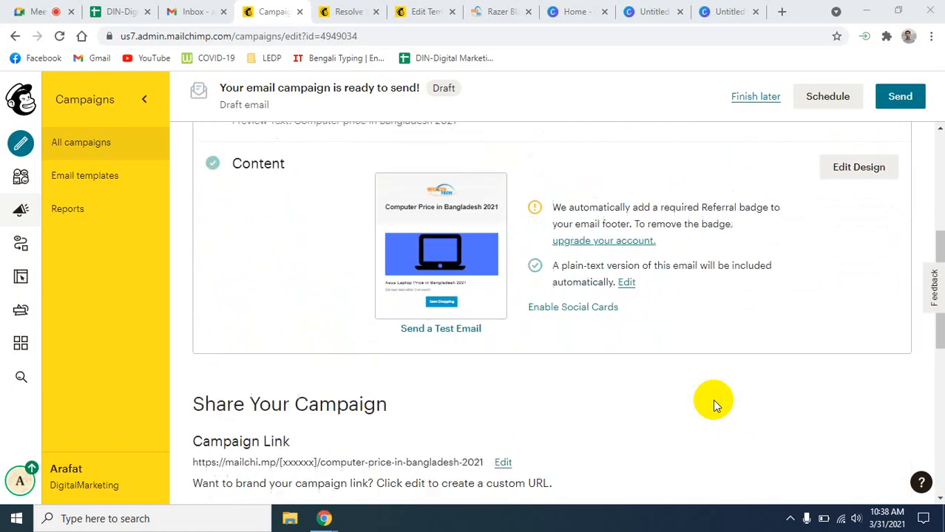
- Send the Computer price in Bangladesh 2021 campaign now to all 26 subscribers, then view Reports
{"action": "left_click", "coordinate": [900, 100]}
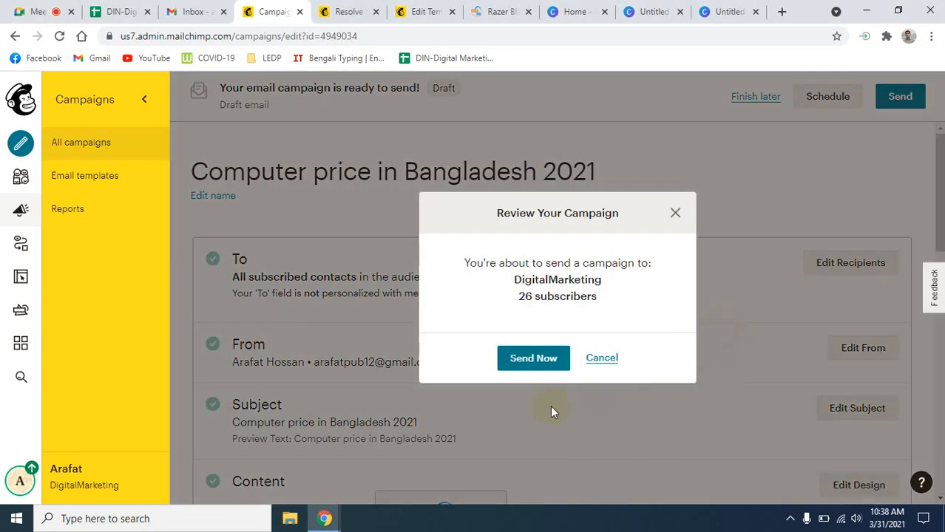
{"action": "left_click", "coordinate": [525, 368]}
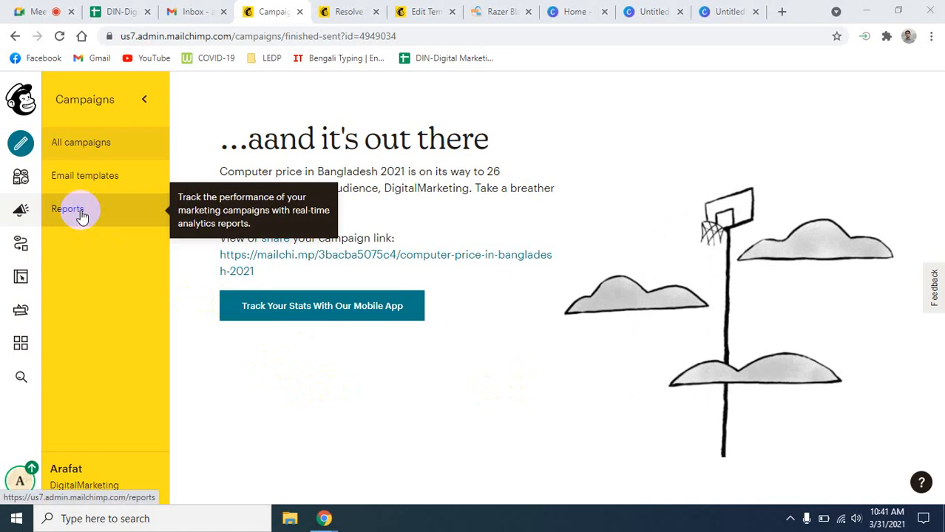
{"action": "left_click", "coordinate": [82, 215]}
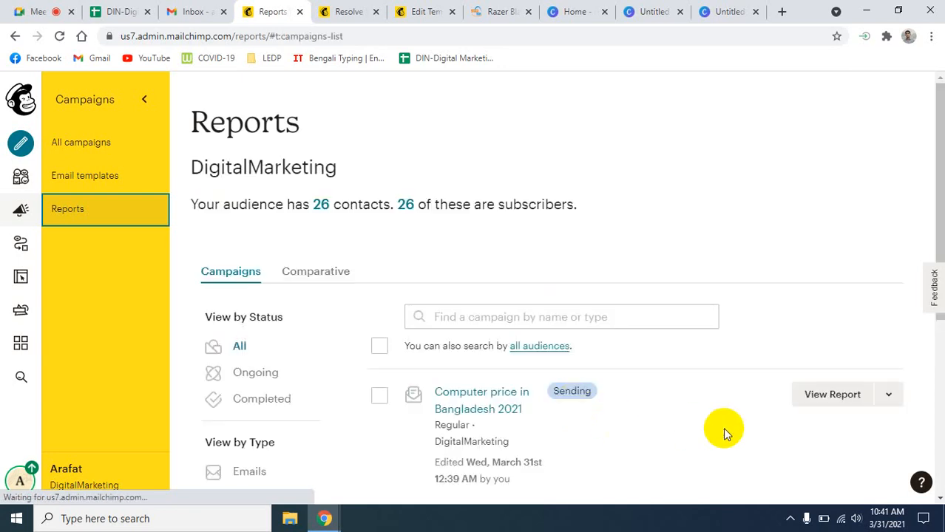
- Scroll down the Reports list to the campaign, still marked Sending
{"action": "scroll", "coordinate": [723, 428], "scroll_direction": "down", "scroll_amount": 1}
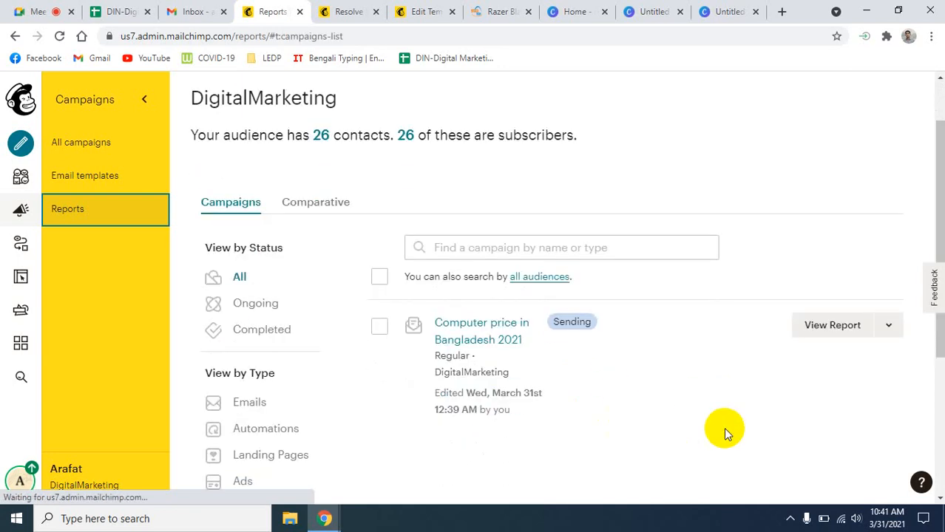
{"action": "scroll", "coordinate": [723, 428], "scroll_direction": "down", "scroll_amount": 1}
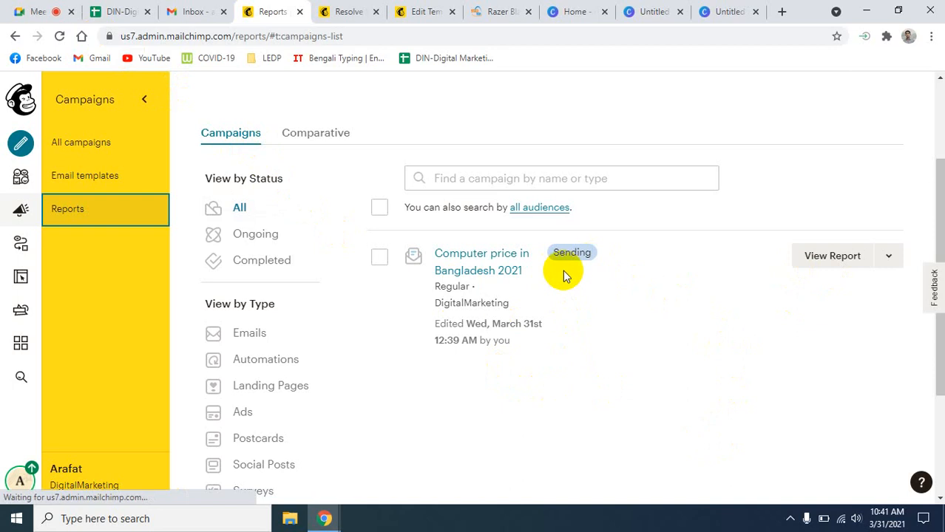
- Download the campaign report as a CSV and open it in Excel
{"action": "left_click", "coordinate": [886, 256]}
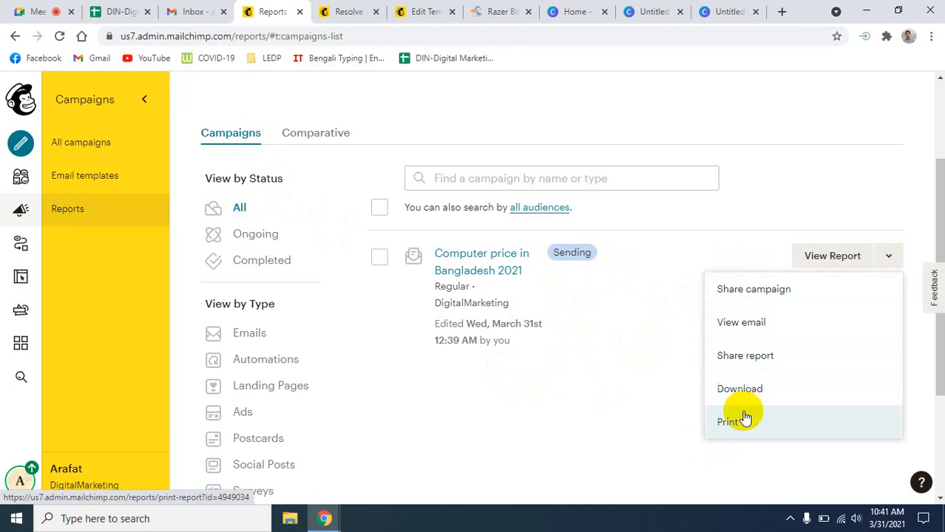
{"action": "left_click", "coordinate": [585, 423]}
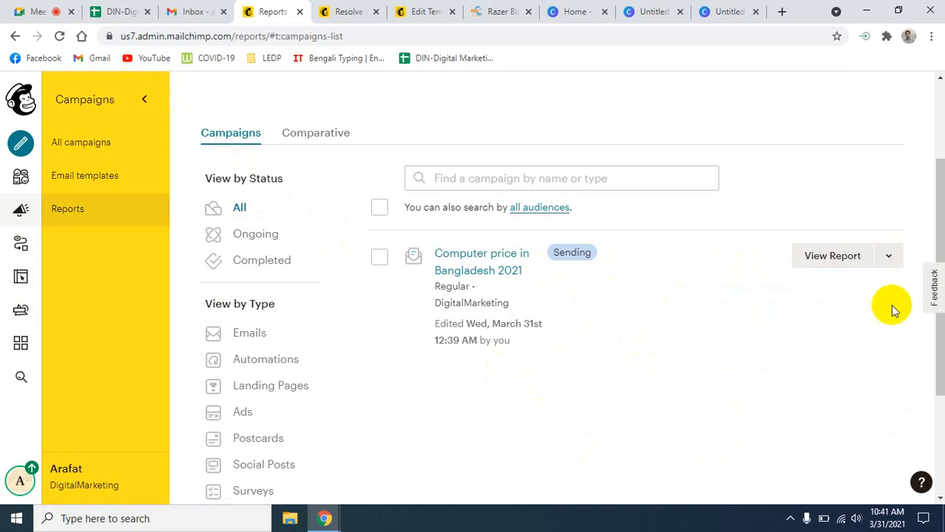
{"action": "left_click", "coordinate": [888, 255]}
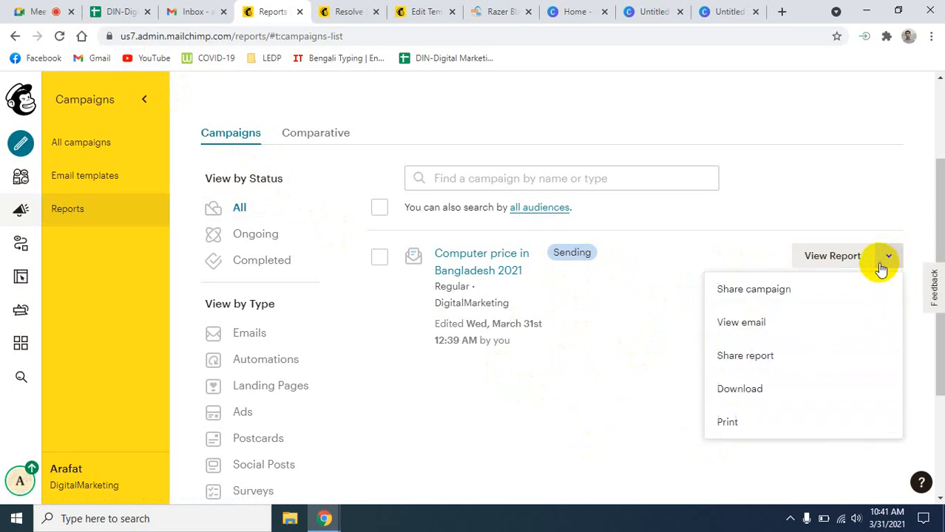
{"action": "left_click", "coordinate": [740, 390]}
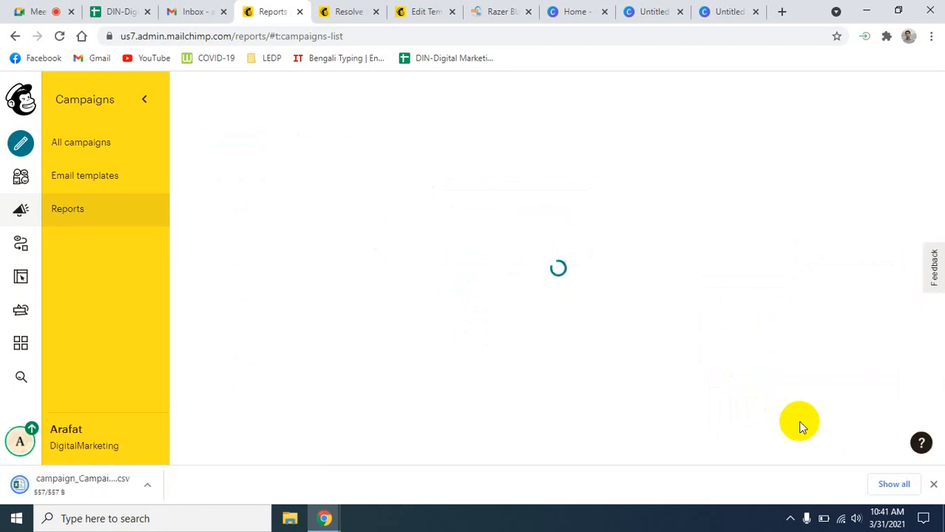
{"action": "left_click", "coordinate": [150, 487]}
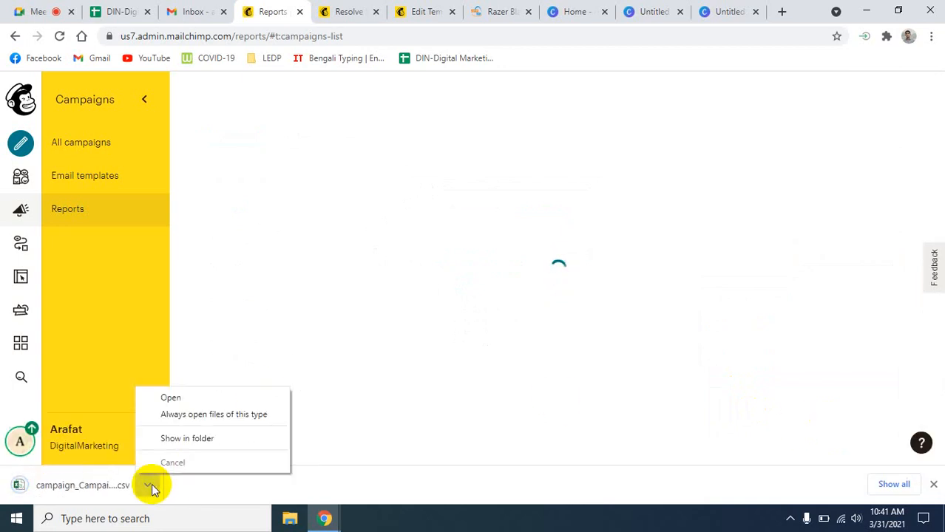
{"action": "left_click", "coordinate": [176, 400]}
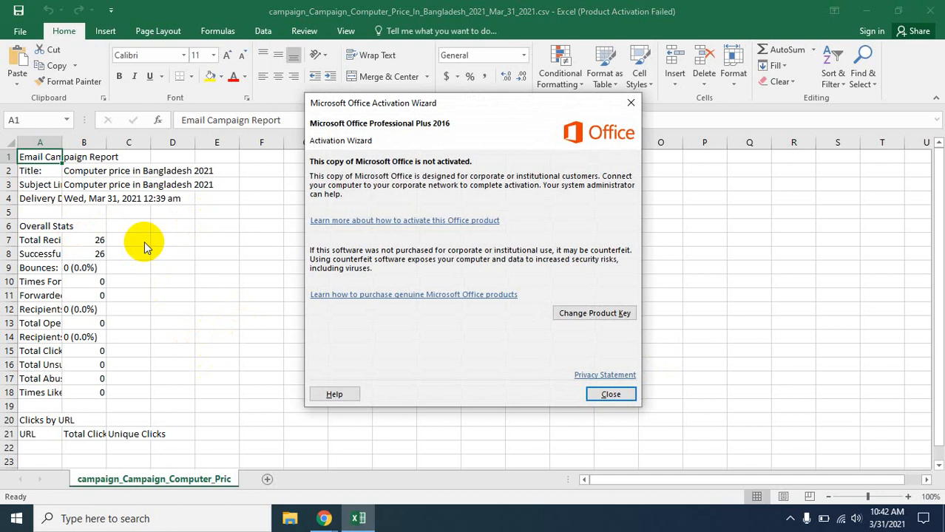
- Dismiss the Office activation notice, review the 26-recipient report, and close Excel
{"action": "left_click", "coordinate": [607, 394]}
{"action": "left_click", "coordinate": [934, 9]}
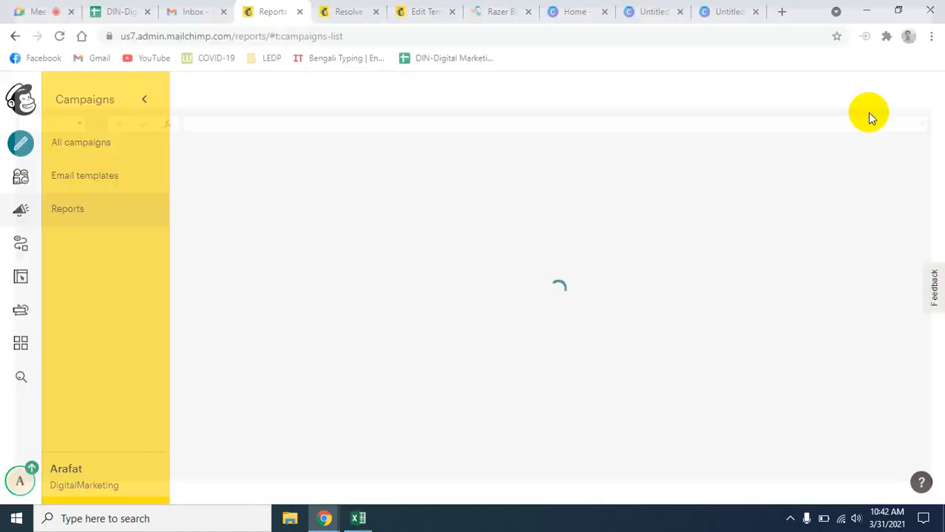
- Return to the Mailchimp Reports tab, retry loading the reports, and open a new browser tab
{"action": "left_click", "coordinate": [67, 211]}
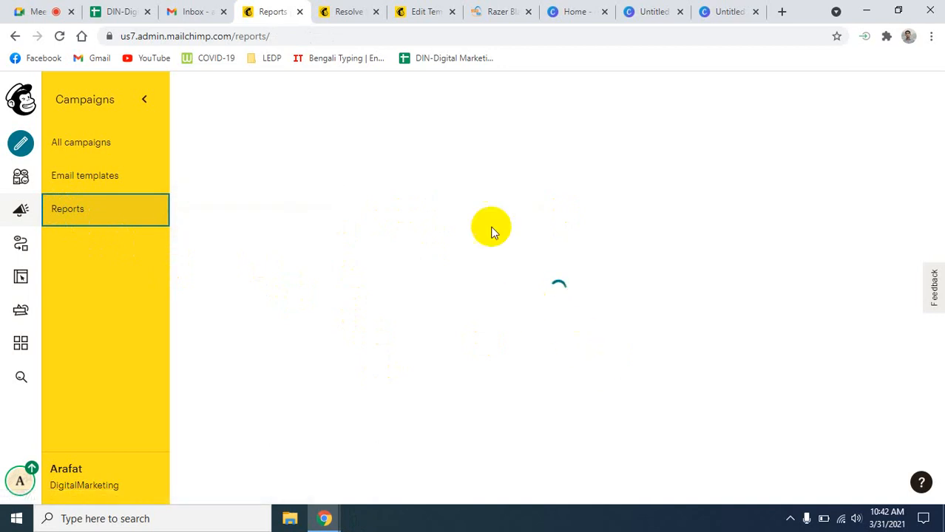
{"action": "left_click", "coordinate": [342, 12]}
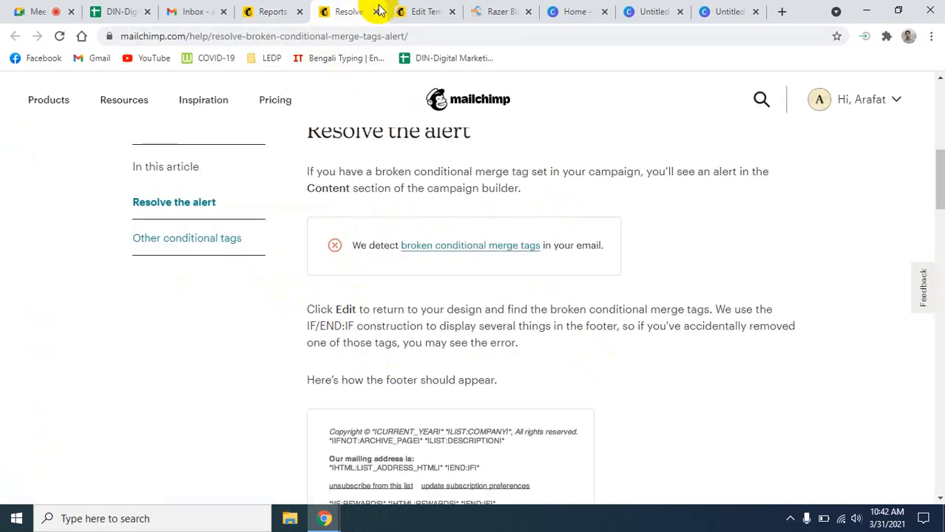
{"action": "left_click", "coordinate": [423, 11]}
{"action": "left_click", "coordinate": [253, 9]}
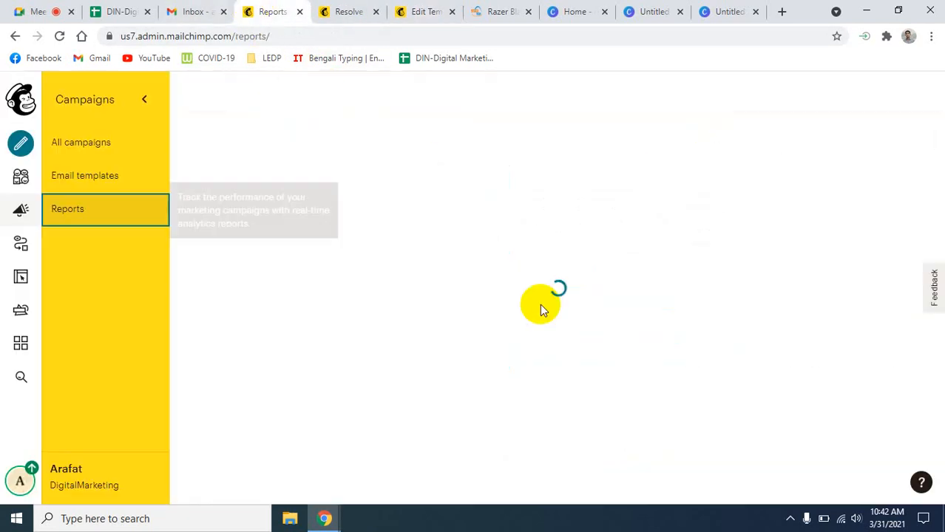
{"action": "left_click", "coordinate": [71, 214]}
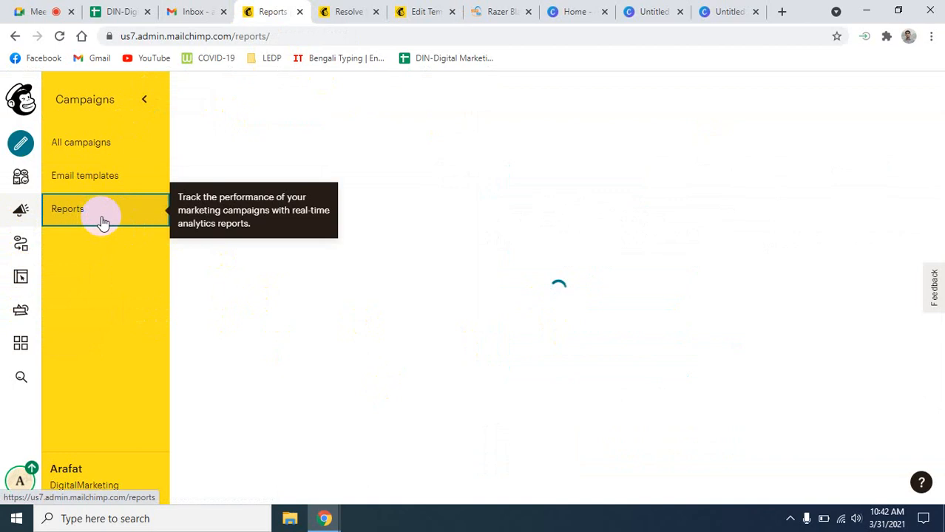
{"action": "left_click", "coordinate": [783, 11]}
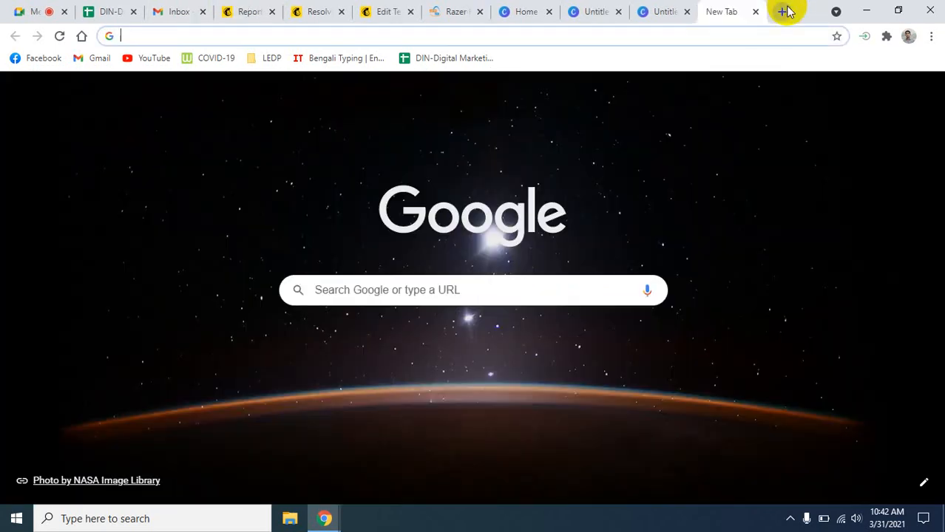
- Run a fast.com speed test (about 1.6 Mbps), then close that tab
{"action": "type", "text": "fast.com"}
{"action": "key", "text": "Return"}
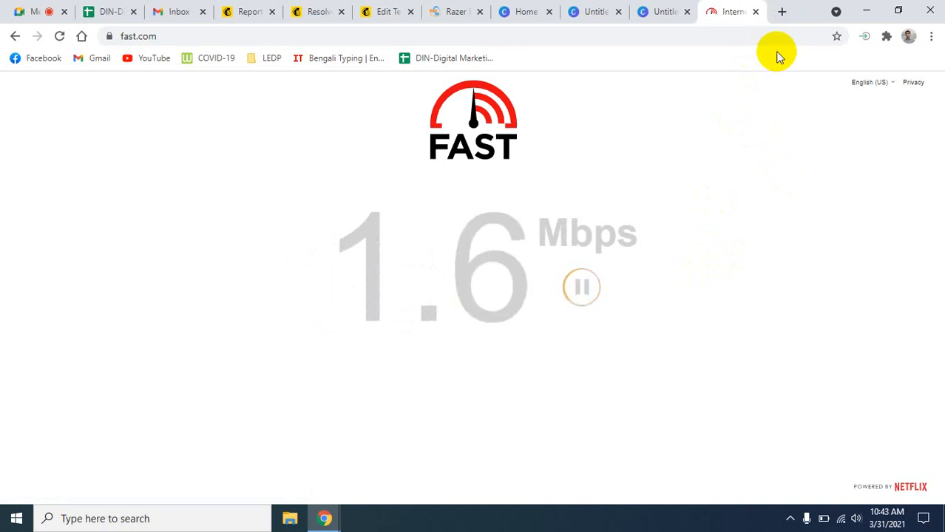
{"action": "left_click", "coordinate": [755, 11]}
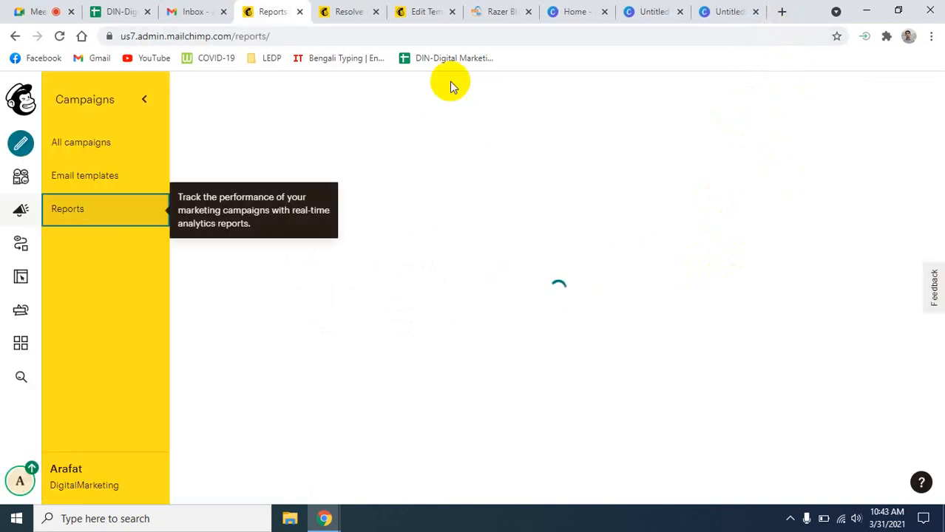
- Go back to the Reports tab and reload the stuck page
{"action": "left_click", "coordinate": [421, 11]}
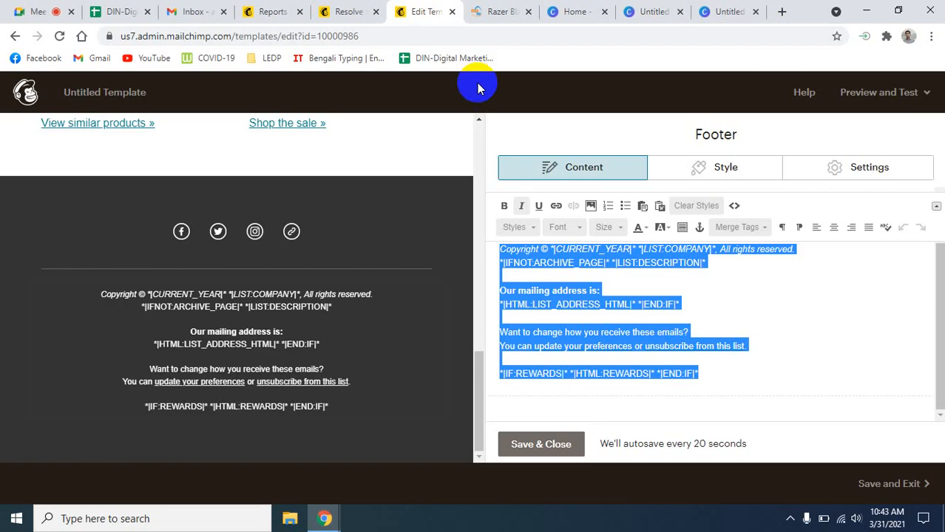
{"action": "left_click", "coordinate": [349, 12]}
{"action": "left_click", "coordinate": [266, 11]}
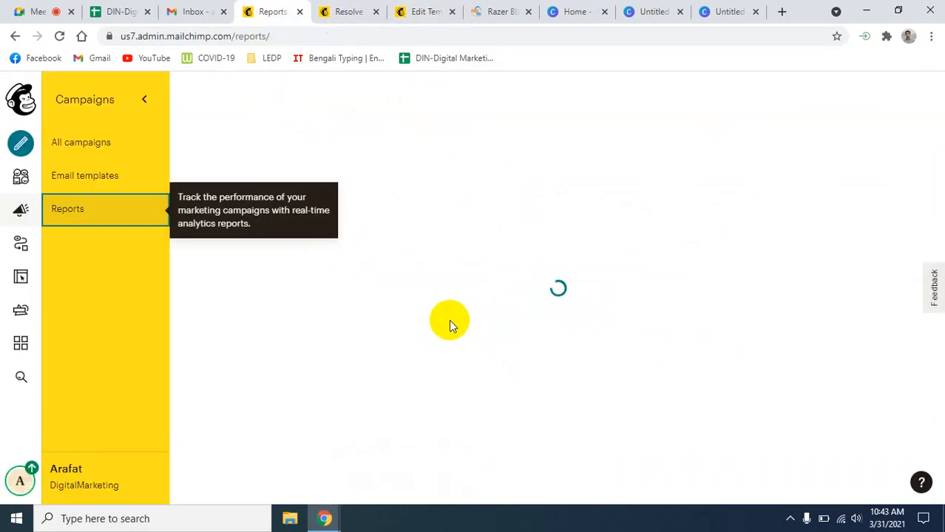
{"action": "left_click", "coordinate": [59, 36]}
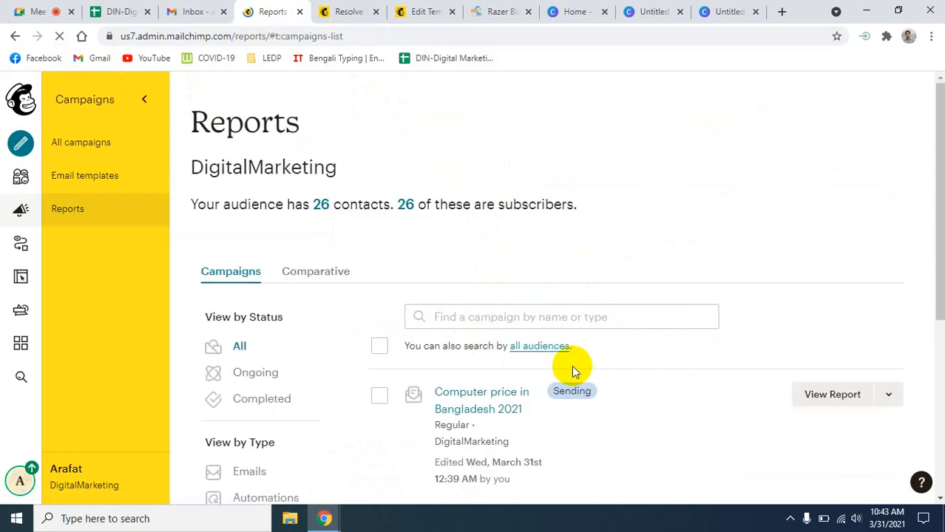
- Open the printable report for the Computer price in Bangladesh 2021 campaign
{"action": "scroll", "coordinate": [713, 404], "scroll_direction": "down", "scroll_amount": 2}
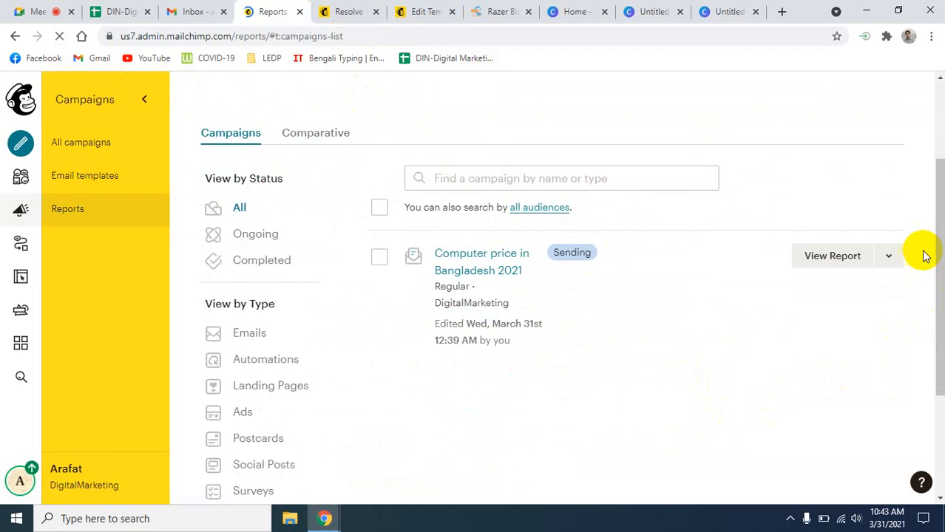
{"action": "left_click", "coordinate": [883, 264]}
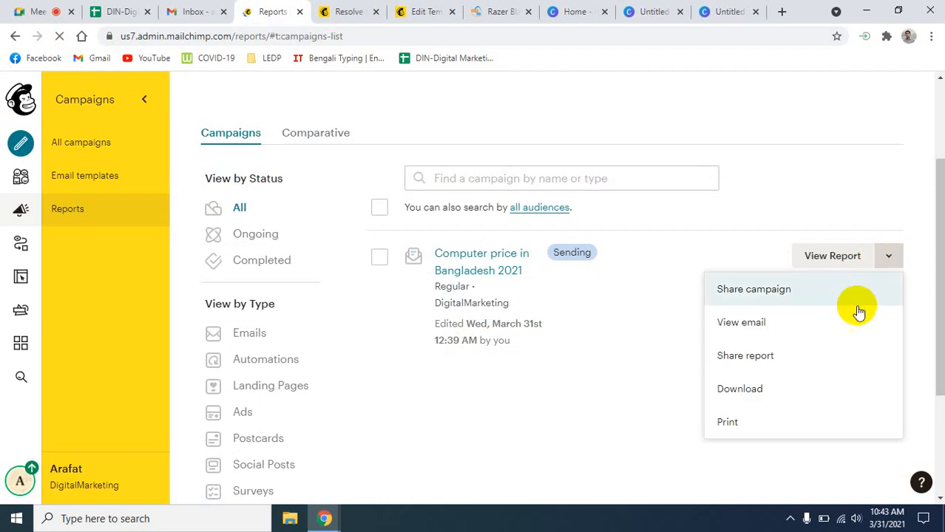
{"action": "left_click", "coordinate": [727, 427]}
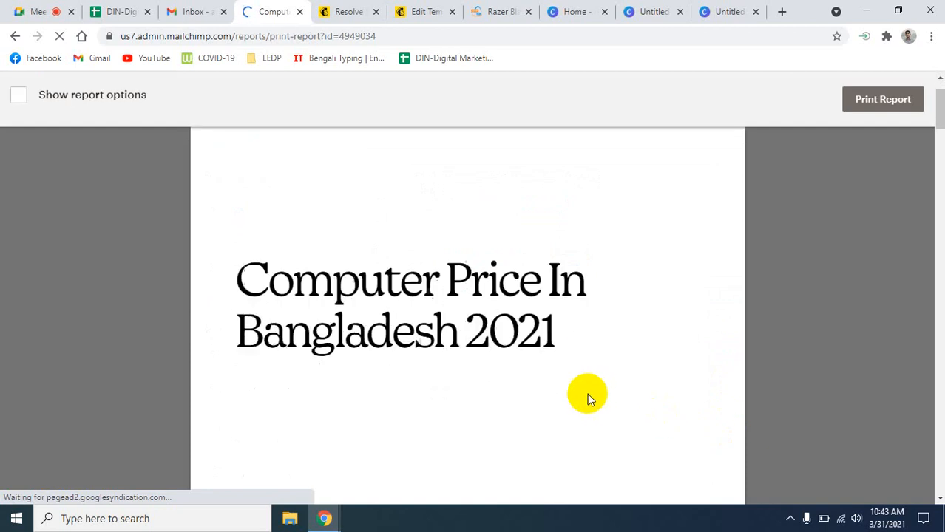
{"action": "scroll", "coordinate": [587, 393], "scroll_direction": "down", "scroll_amount": 1}
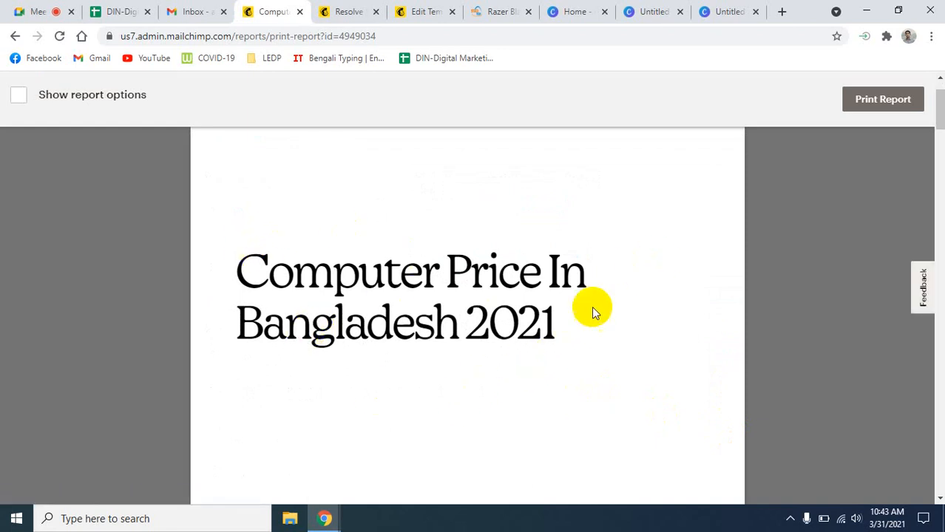
{"action": "scroll", "coordinate": [658, 341], "scroll_direction": "down", "scroll_amount": 5}
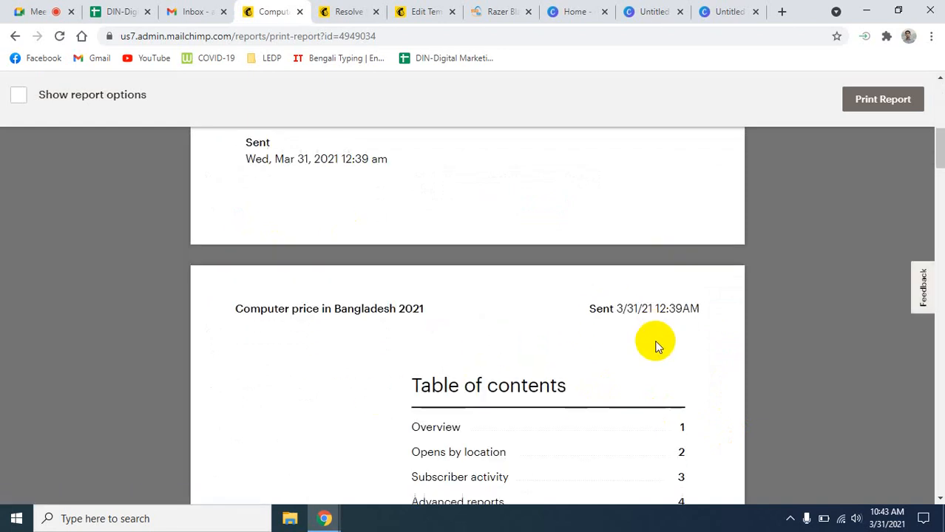
{"action": "scroll", "coordinate": [658, 345], "scroll_direction": "up", "scroll_amount": 1}
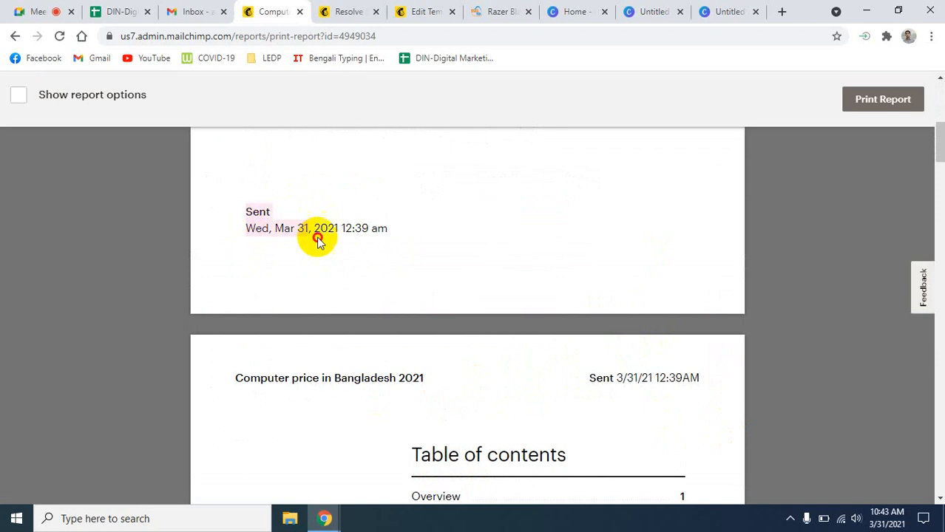
{"action": "scroll", "coordinate": [462, 264], "scroll_direction": "down", "scroll_amount": 3}
{"action": "scroll", "coordinate": [427, 274], "scroll_direction": "up", "scroll_amount": 1}
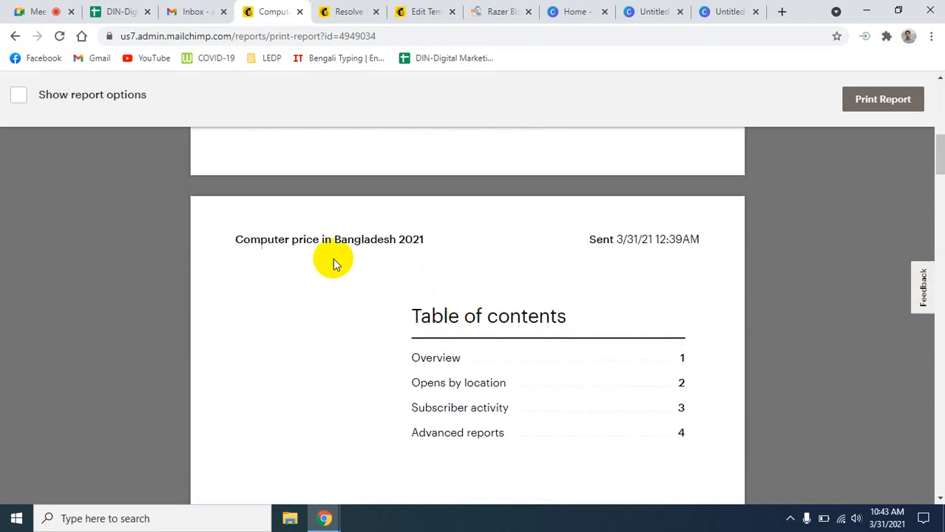
{"action": "left_click_drag", "start_coordinate": [233, 243], "coordinate": [421, 258]}
{"action": "left_click", "coordinate": [458, 274]}
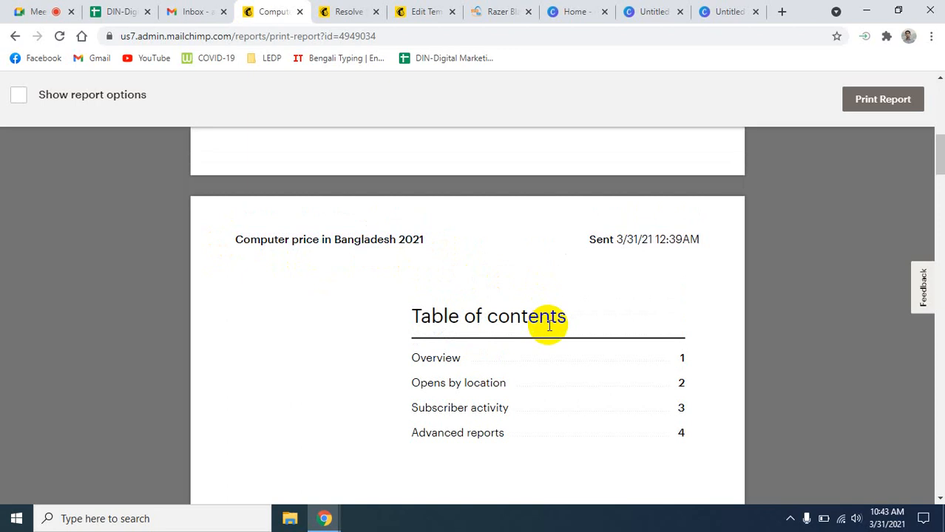
{"action": "scroll", "coordinate": [547, 331], "scroll_direction": "down", "scroll_amount": 1}
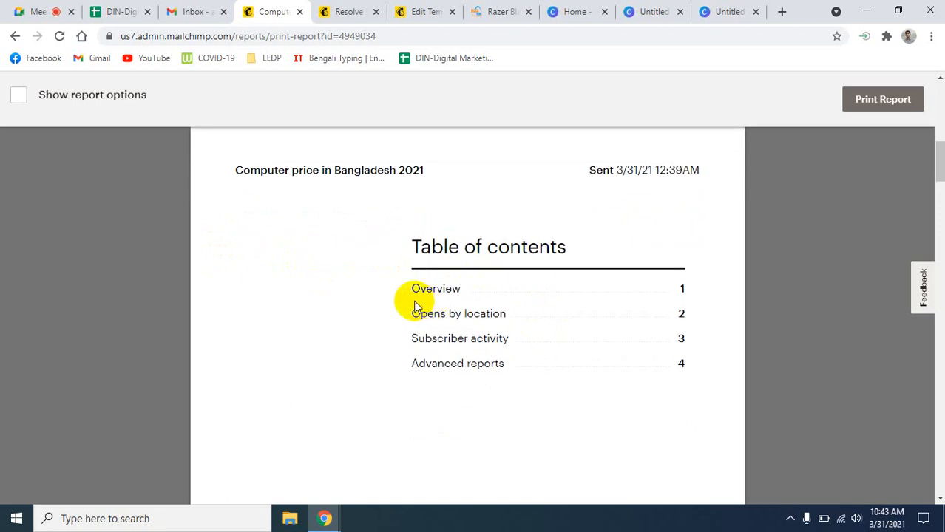
{"action": "scroll", "coordinate": [444, 310], "scroll_direction": "down", "scroll_amount": 2}
{"action": "scroll", "coordinate": [480, 323], "scroll_direction": "up", "scroll_amount": 2}
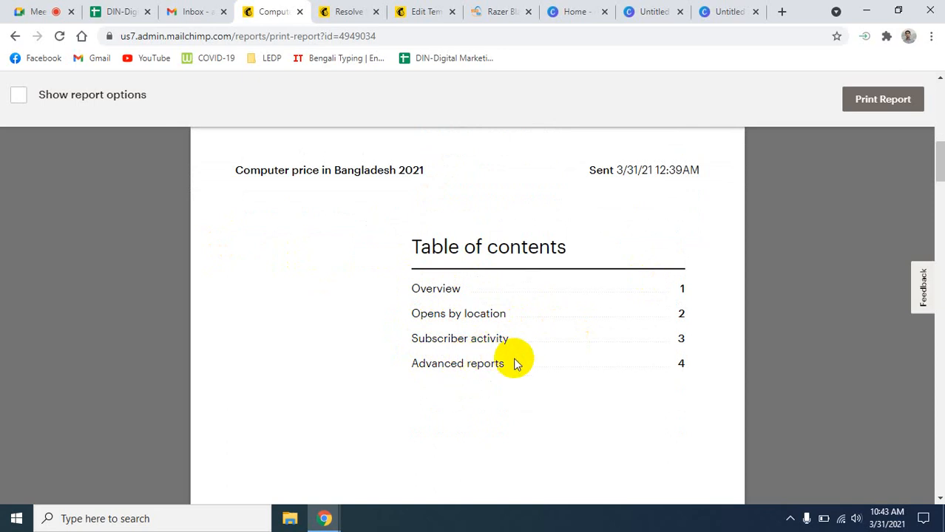
{"action": "scroll", "coordinate": [460, 421], "scroll_direction": "down", "scroll_amount": 5}
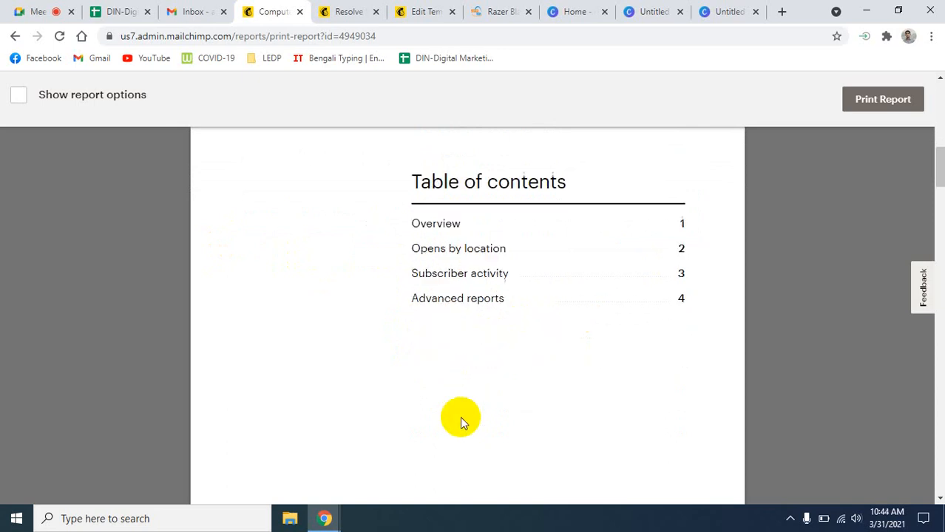
{"action": "scroll", "coordinate": [459, 418], "scroll_direction": "down", "scroll_amount": 1}
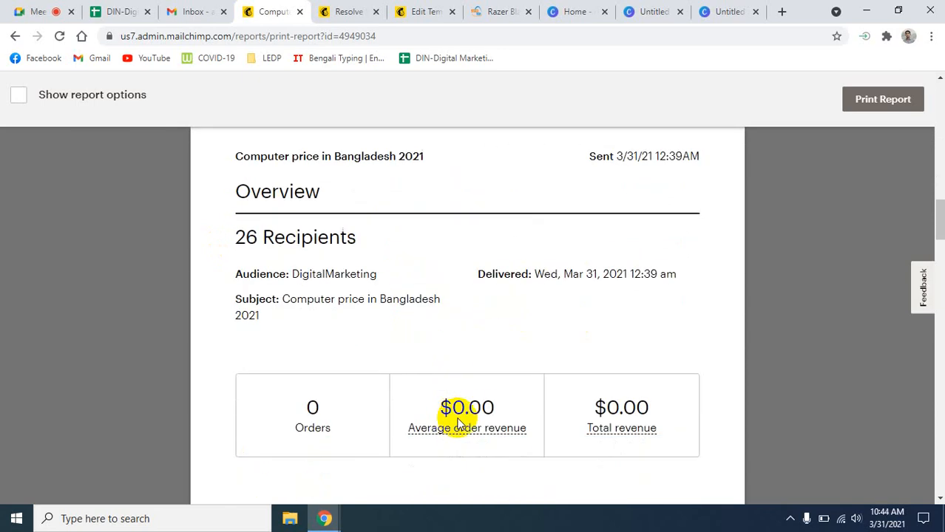
{"action": "left_click_drag", "start_coordinate": [244, 244], "coordinate": [393, 244]}
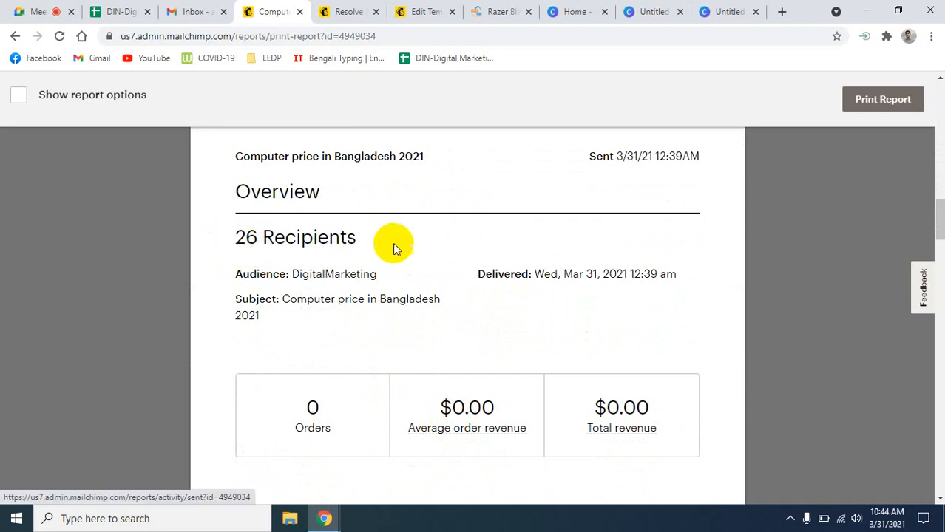
{"action": "scroll", "coordinate": [482, 359], "scroll_direction": "down", "scroll_amount": 2}
{"action": "scroll", "coordinate": [483, 358], "scroll_direction": "down", "scroll_amount": 2}
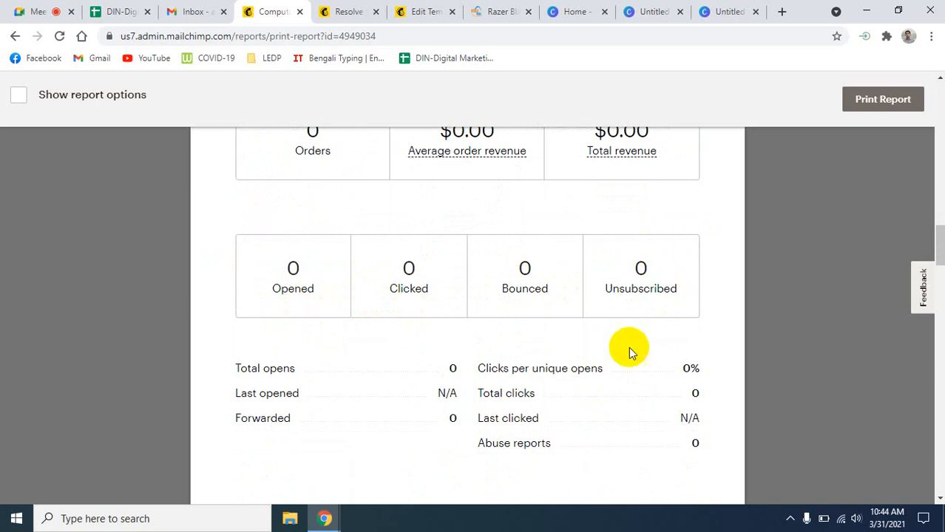
{"action": "scroll", "coordinate": [457, 440], "scroll_direction": "down", "scroll_amount": 6}
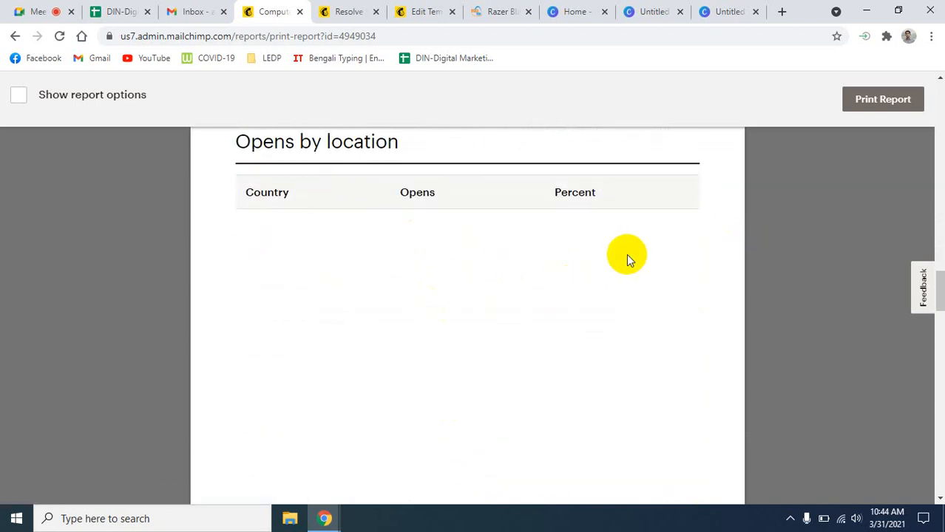
{"action": "scroll", "coordinate": [403, 361], "scroll_direction": "down", "scroll_amount": 5}
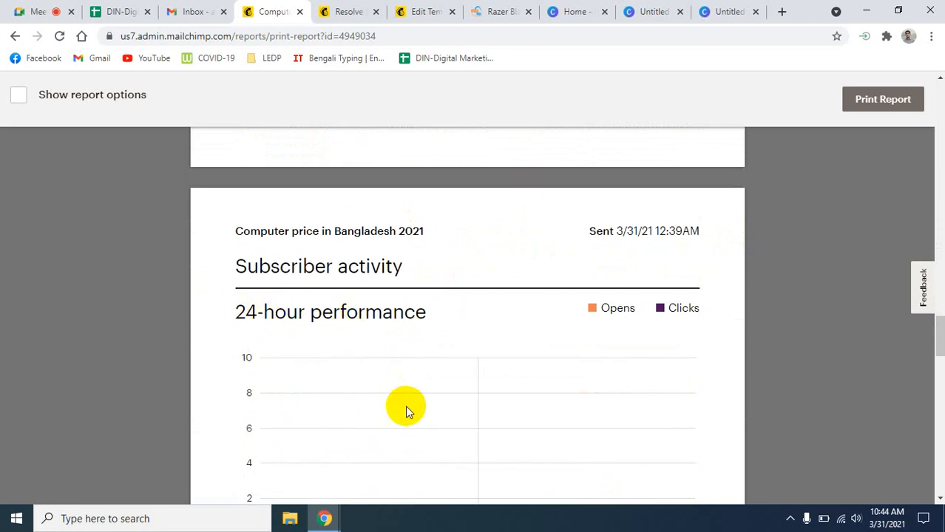
{"action": "scroll", "coordinate": [406, 408], "scroll_direction": "down", "scroll_amount": 1}
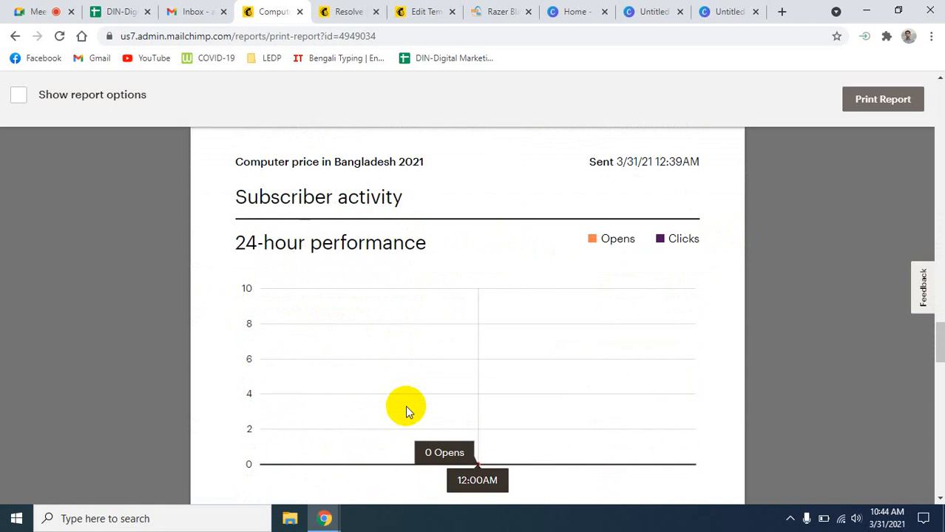
{"action": "scroll", "coordinate": [405, 406], "scroll_direction": "down", "scroll_amount": 10}
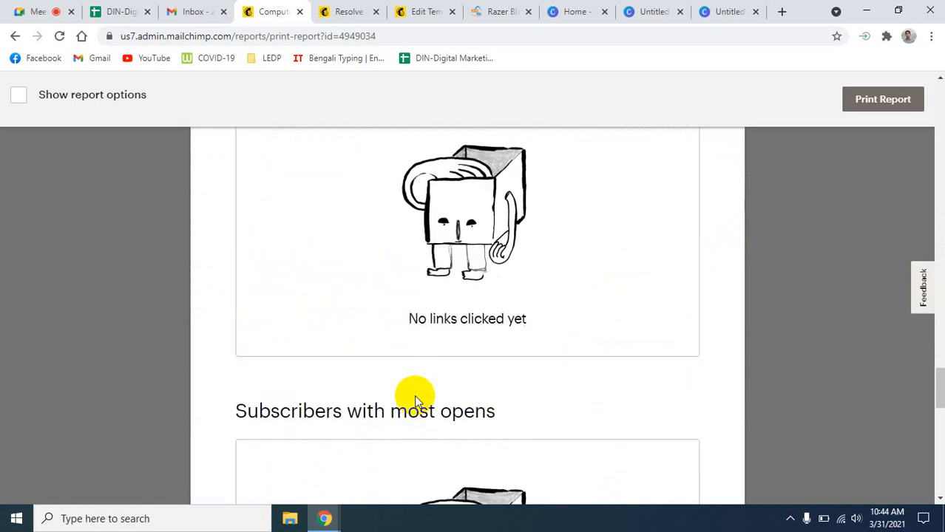
{"action": "scroll", "coordinate": [414, 395], "scroll_direction": "down", "scroll_amount": 6}
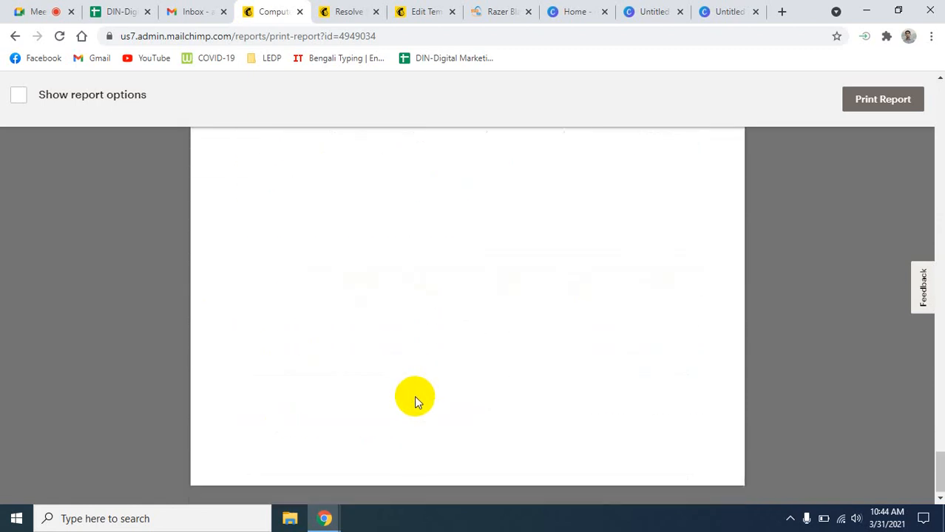
{"action": "scroll", "coordinate": [414, 395], "scroll_direction": "up", "scroll_amount": 4}
{"action": "scroll", "coordinate": [414, 399], "scroll_direction": "up", "scroll_amount": 20}
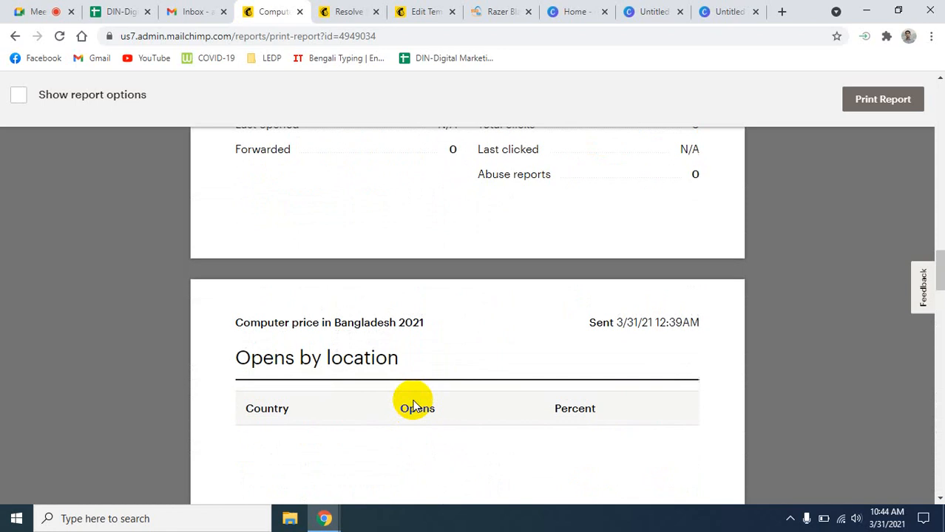
{"action": "scroll", "coordinate": [411, 401], "scroll_direction": "up", "scroll_amount": 10}
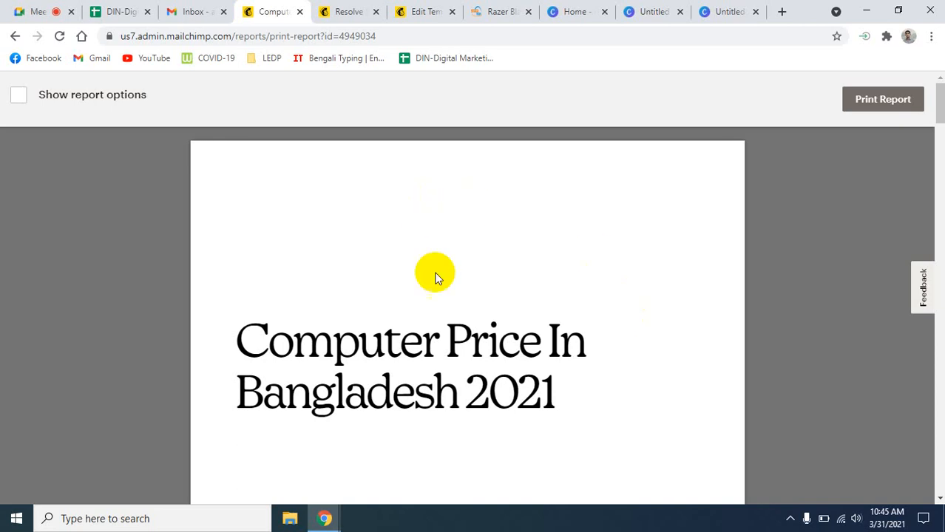
- Switch back to the Google Meet tab where the screen is being presented
{"action": "left_click", "coordinate": [37, 12]}
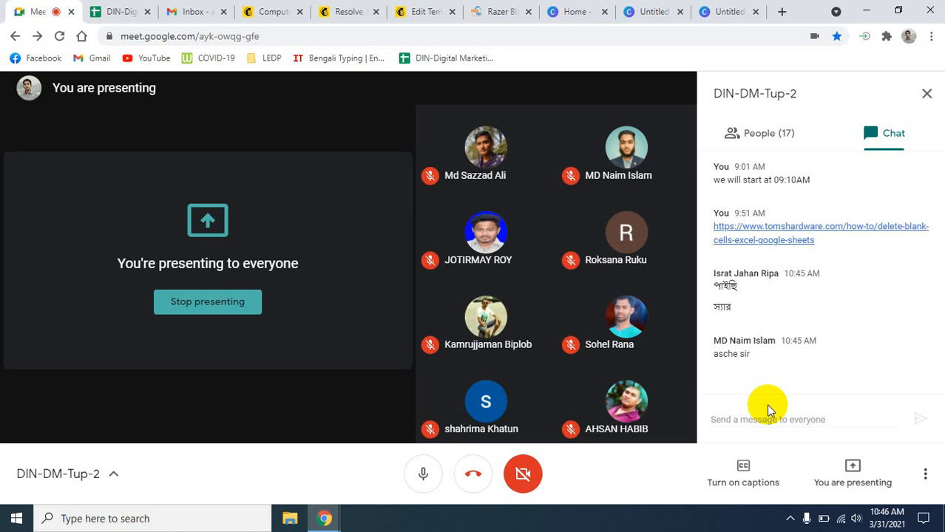
- Switch to the Gmail Inbox tab showing the received campaign email
{"action": "left_click", "coordinate": [200, 11]}
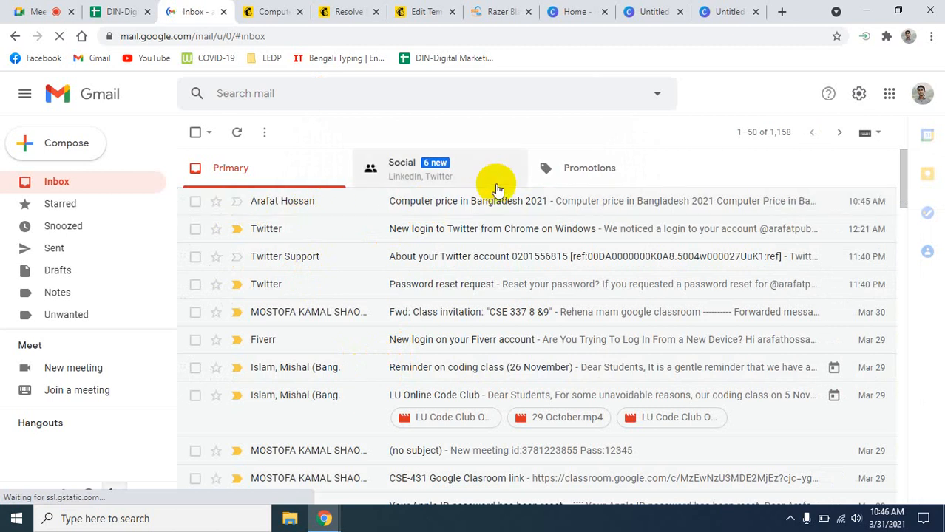
- Open the 'Computer price in Bangladesh 2021' email and scroll through its Star Tech and Asus laptop content
{"action": "left_click", "coordinate": [575, 333]}
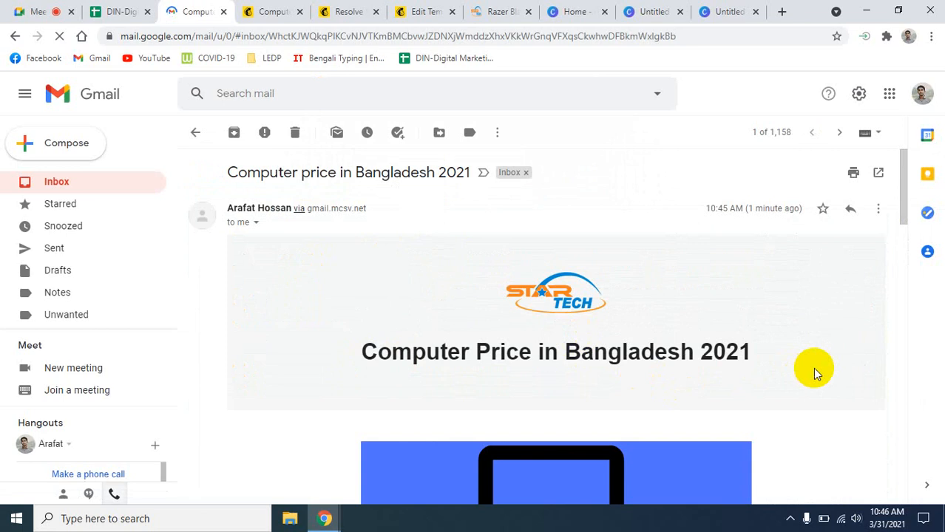
{"action": "scroll", "coordinate": [811, 368], "scroll_direction": "down", "scroll_amount": 3}
{"action": "scroll", "coordinate": [811, 369], "scroll_direction": "up", "scroll_amount": 2}
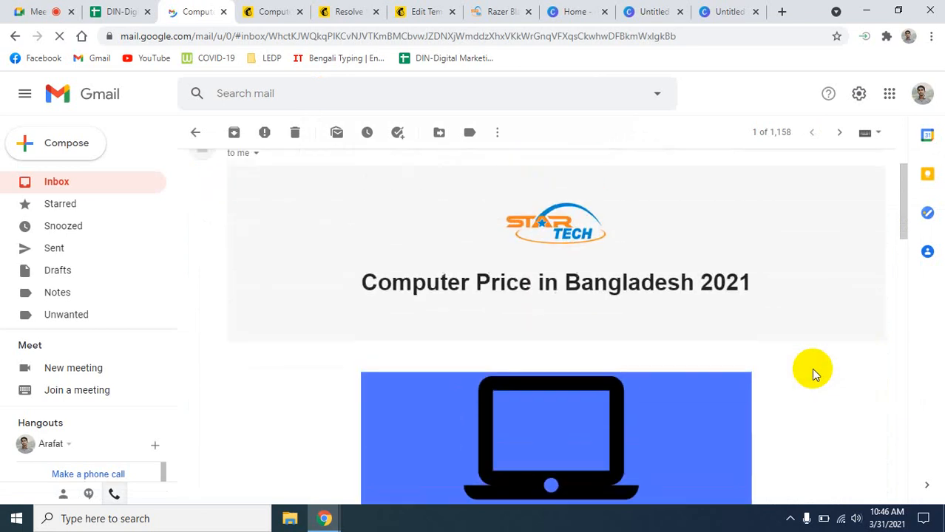
{"action": "scroll", "coordinate": [811, 369], "scroll_direction": "down", "scroll_amount": 2}
{"action": "scroll", "coordinate": [811, 368], "scroll_direction": "up", "scroll_amount": 3}
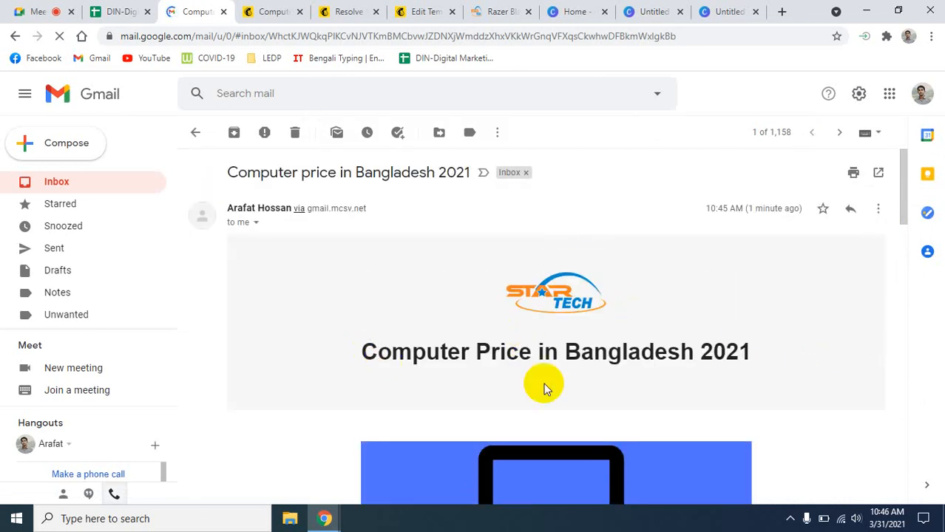
{"action": "scroll", "coordinate": [769, 396], "scroll_direction": "down", "scroll_amount": 4}
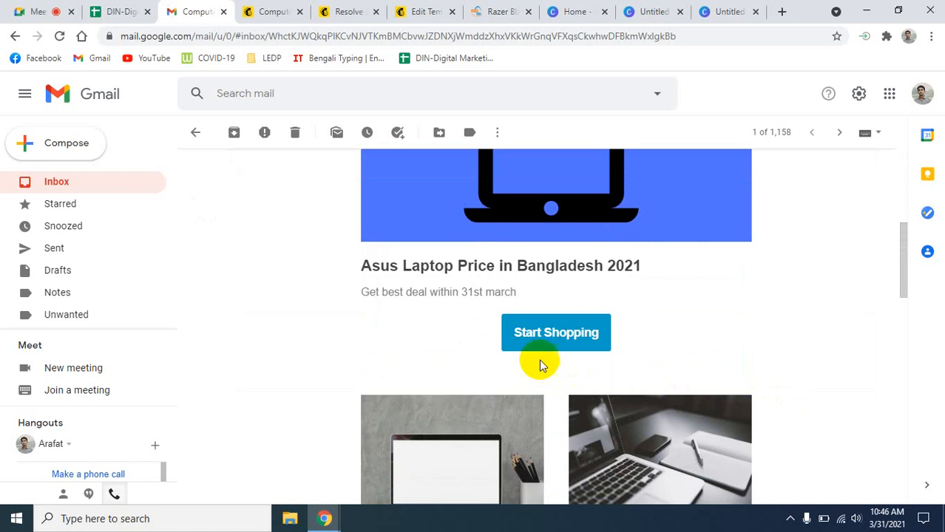
- Follow the email's Start Shopping button to the startech.com.bd homepage, scroll it, then return to Gmail
{"action": "left_click", "coordinate": [548, 343]}
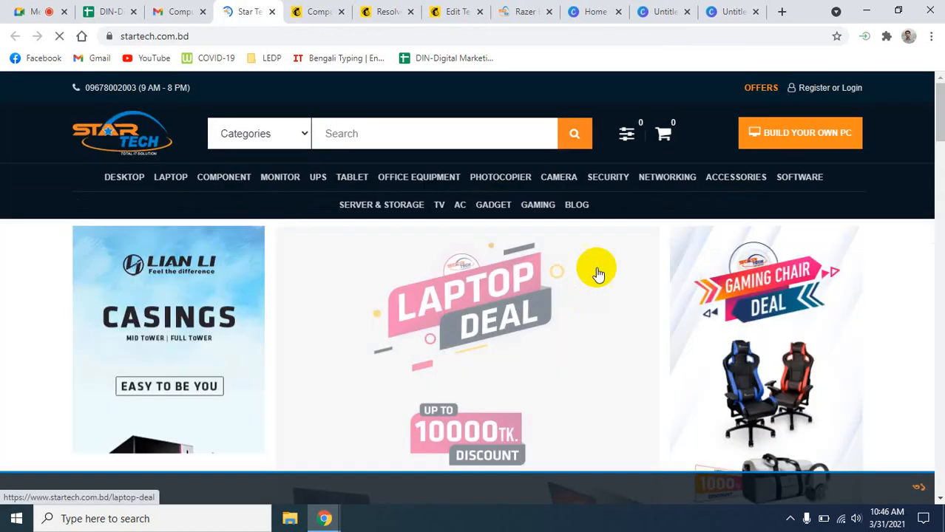
{"action": "scroll", "coordinate": [517, 421], "scroll_direction": "down", "scroll_amount": 3}
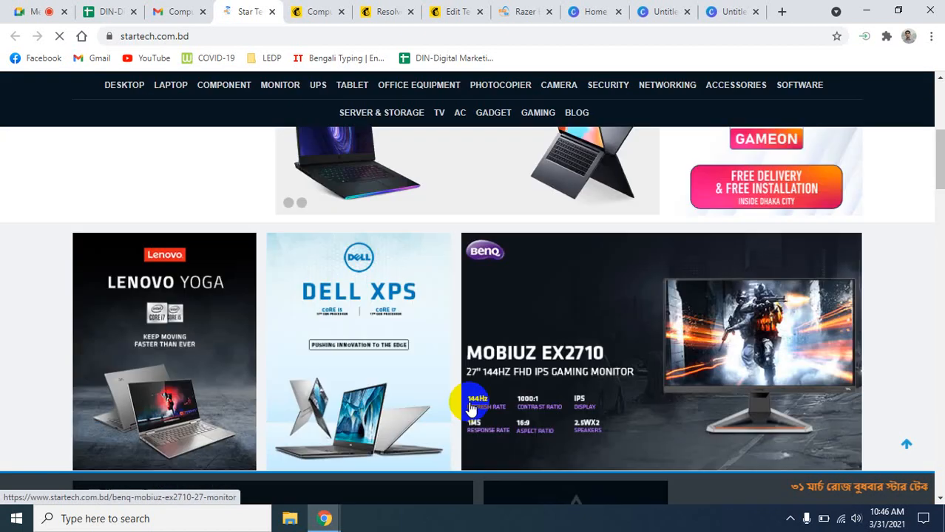
{"action": "scroll", "coordinate": [470, 407], "scroll_direction": "down", "scroll_amount": 5}
{"action": "left_click", "coordinate": [184, 11]}
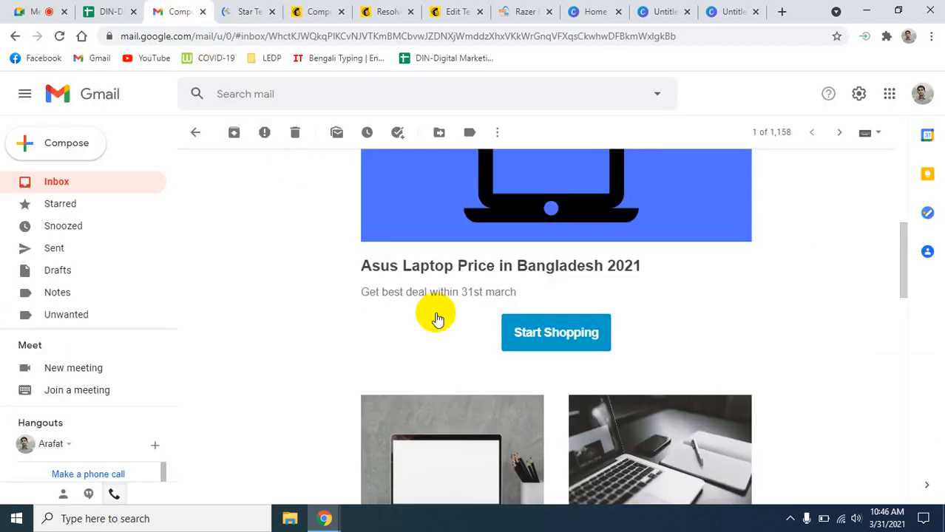
{"action": "scroll", "coordinate": [585, 355], "scroll_direction": "up", "scroll_amount": 5}
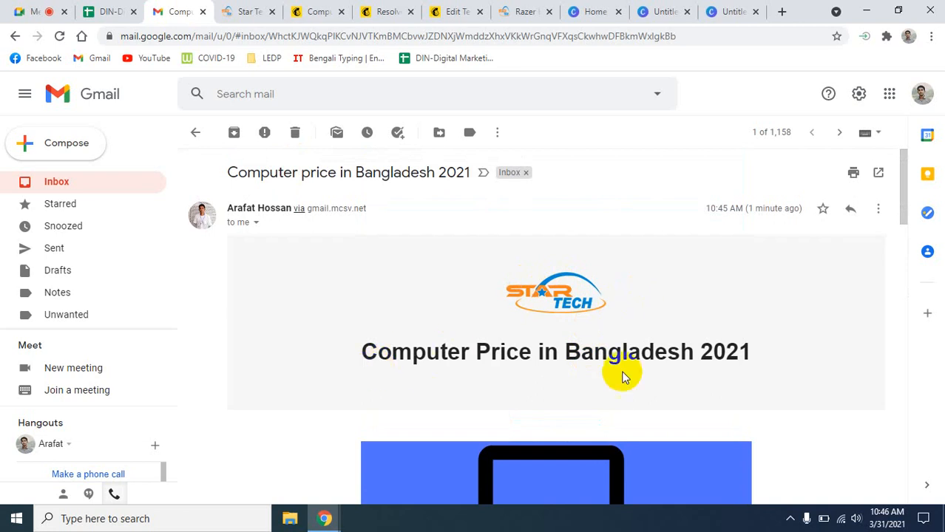
{"action": "scroll", "coordinate": [767, 360], "scroll_direction": "down", "scroll_amount": 3}
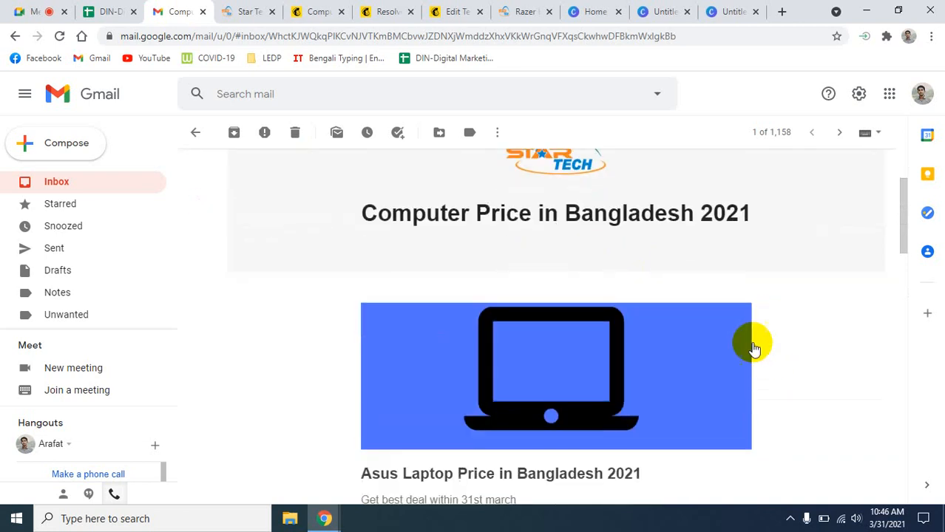
{"action": "scroll", "coordinate": [732, 414], "scroll_direction": "down", "scroll_amount": 3}
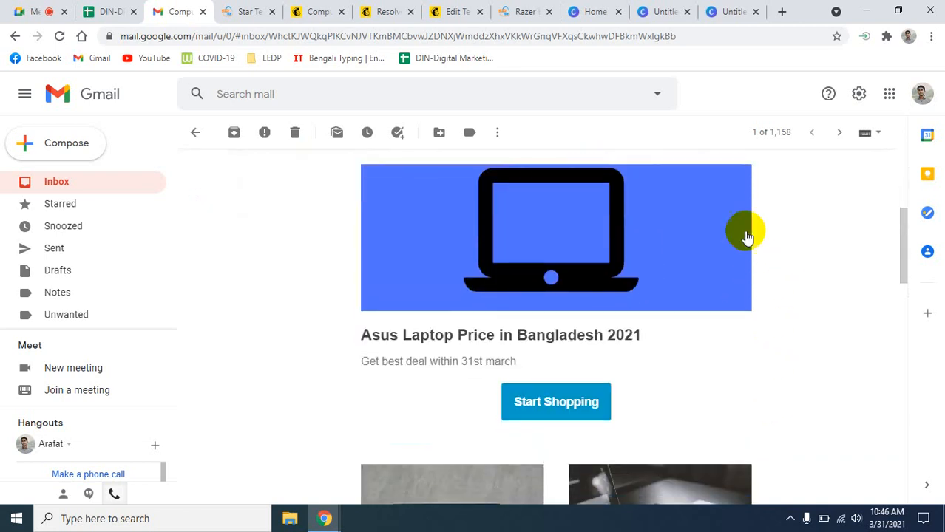
{"action": "scroll", "coordinate": [692, 359], "scroll_direction": "down", "scroll_amount": 1}
{"action": "scroll", "coordinate": [700, 368], "scroll_direction": "down", "scroll_amount": 3}
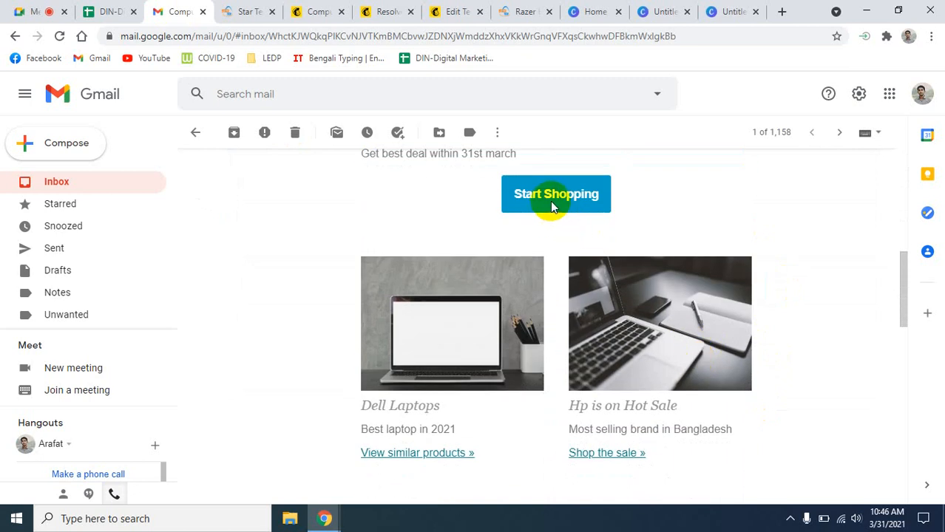
{"action": "scroll", "coordinate": [761, 409], "scroll_direction": "down", "scroll_amount": 2}
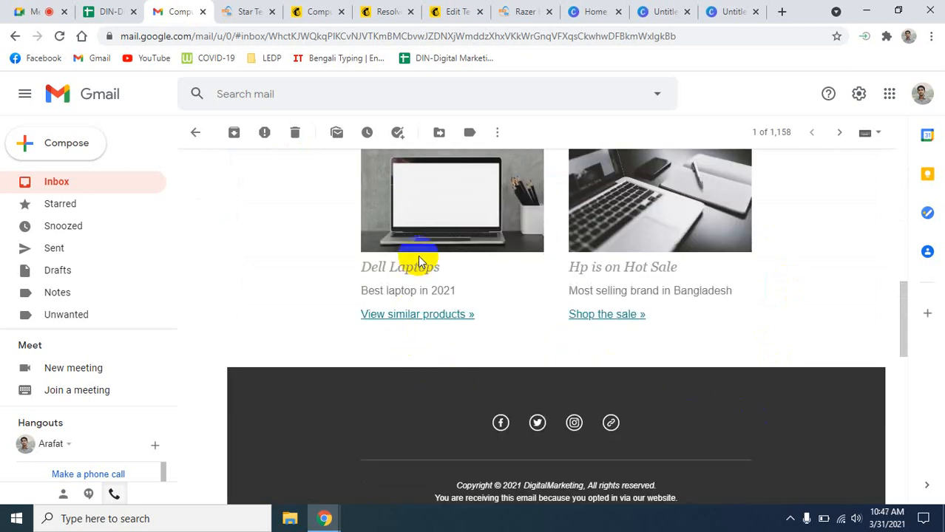
{"action": "scroll", "coordinate": [555, 325], "scroll_direction": "down", "scroll_amount": 1}
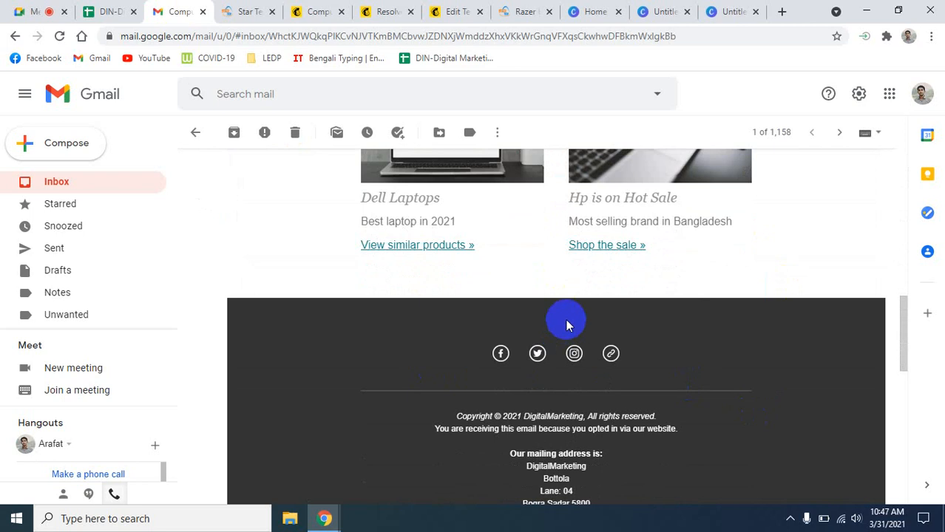
{"action": "scroll", "coordinate": [592, 321], "scroll_direction": "down", "scroll_amount": 1}
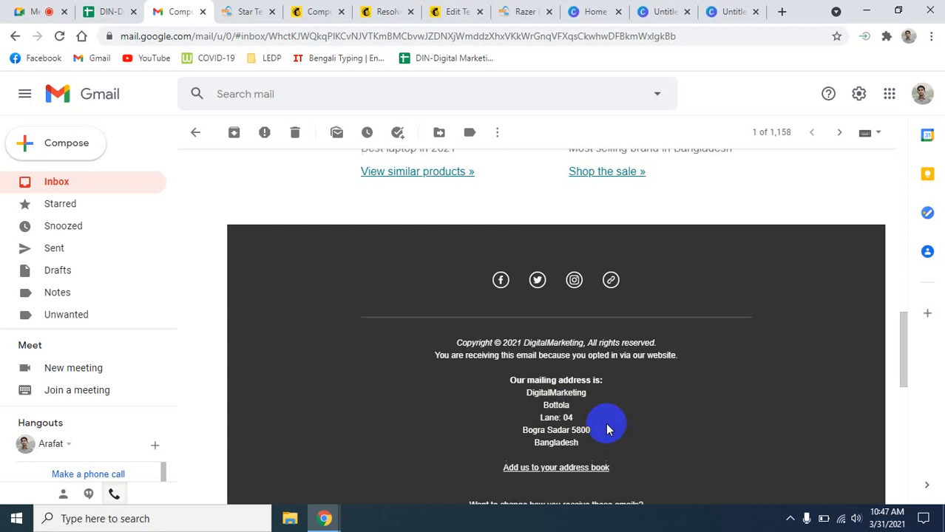
{"action": "scroll", "coordinate": [606, 425], "scroll_direction": "down", "scroll_amount": 1}
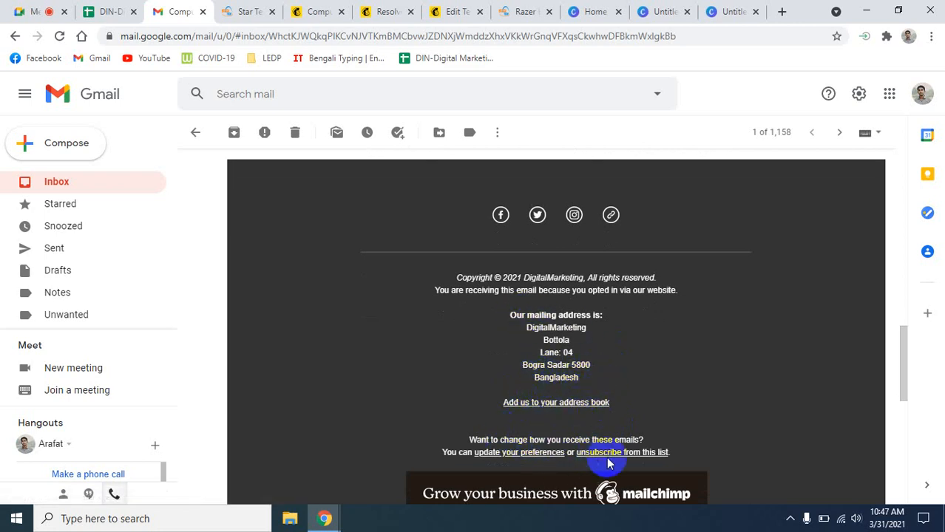
{"action": "scroll", "coordinate": [611, 461], "scroll_direction": "down", "scroll_amount": 2}
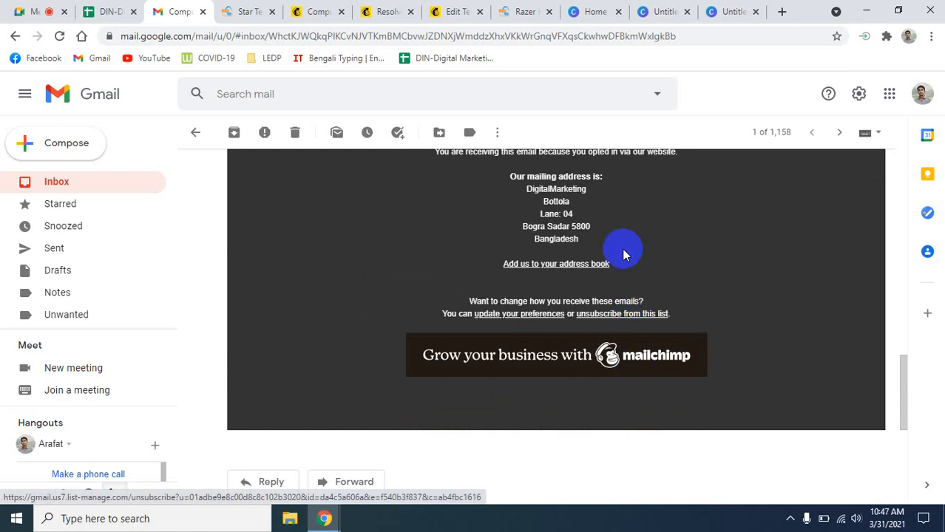
{"action": "scroll", "coordinate": [714, 328], "scroll_direction": "up", "scroll_amount": 15}
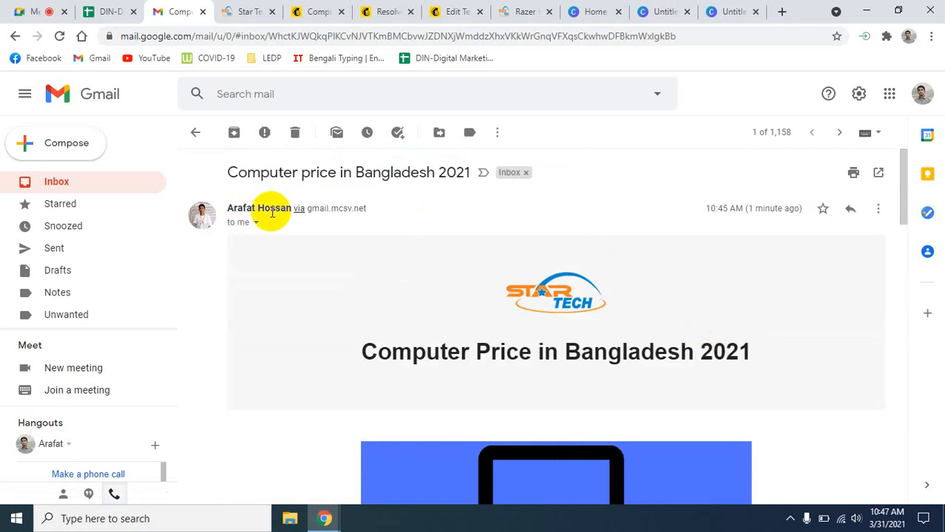
{"action": "mouse_move", "coordinate": [275, 210]}
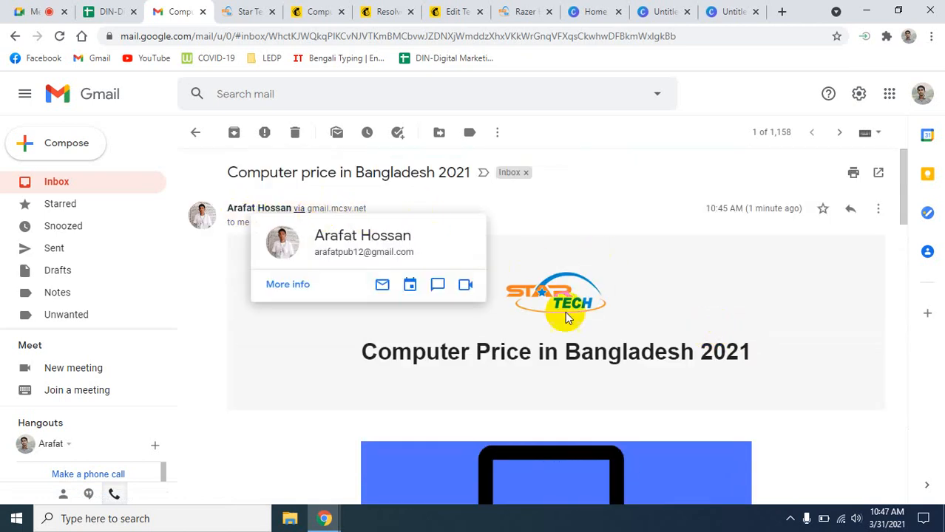
{"action": "scroll", "coordinate": [573, 326], "scroll_direction": "down", "scroll_amount": 15}
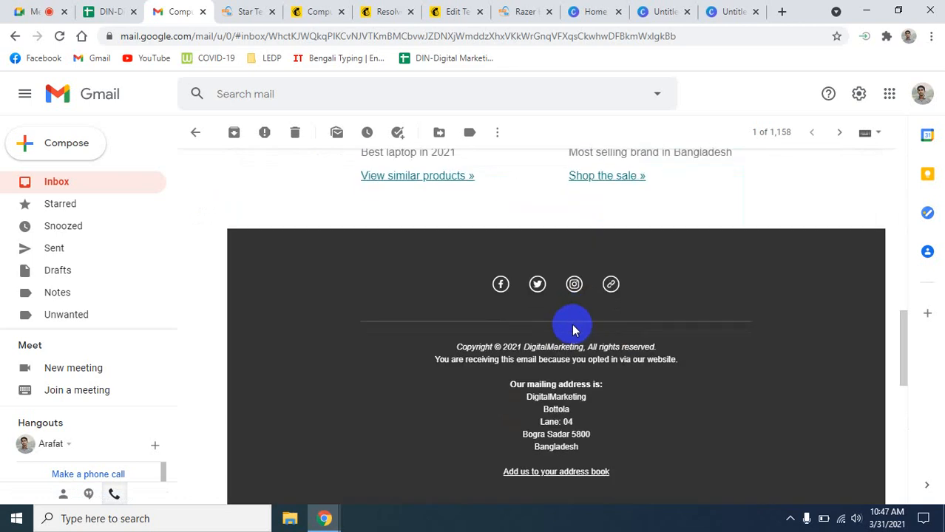
{"action": "scroll", "coordinate": [688, 365], "scroll_direction": "down", "scroll_amount": 1}
{"action": "scroll", "coordinate": [692, 366], "scroll_direction": "up", "scroll_amount": 15}
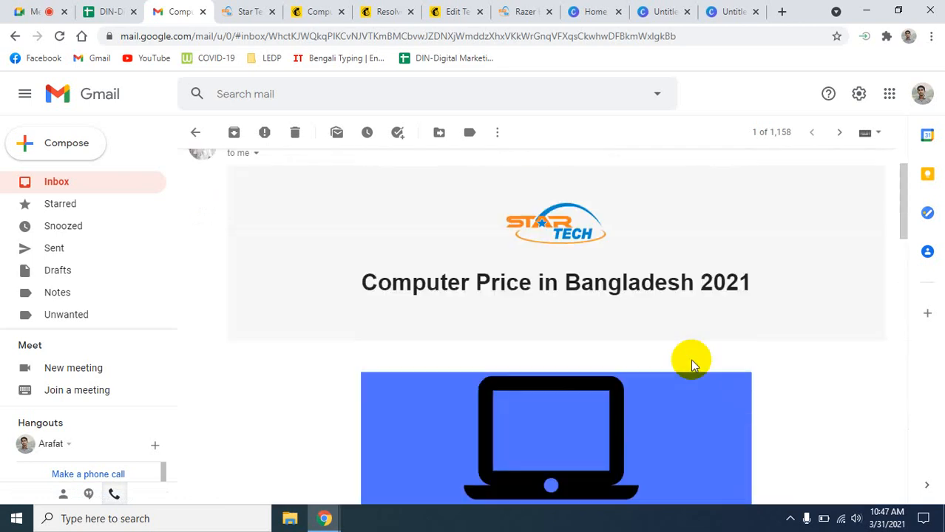
{"action": "scroll", "coordinate": [692, 366], "scroll_direction": "down", "scroll_amount": 17}
{"action": "scroll", "coordinate": [692, 366], "scroll_direction": "up", "scroll_amount": 1}
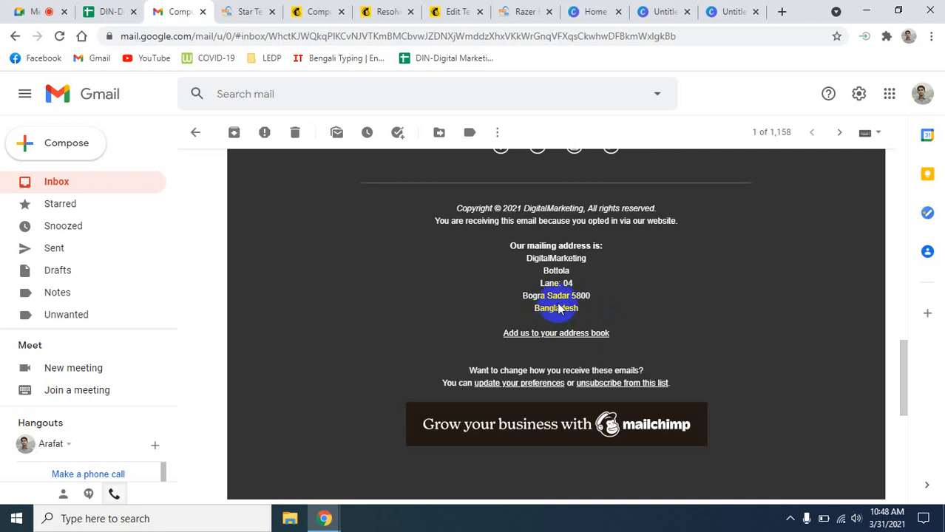
{"action": "left_click", "coordinate": [30, 11]}
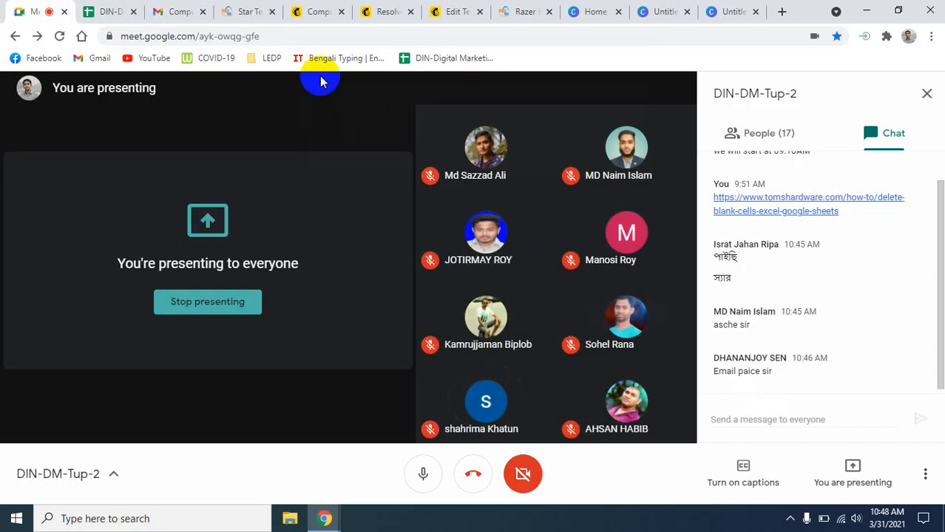
{"action": "left_click", "coordinate": [249, 9]}
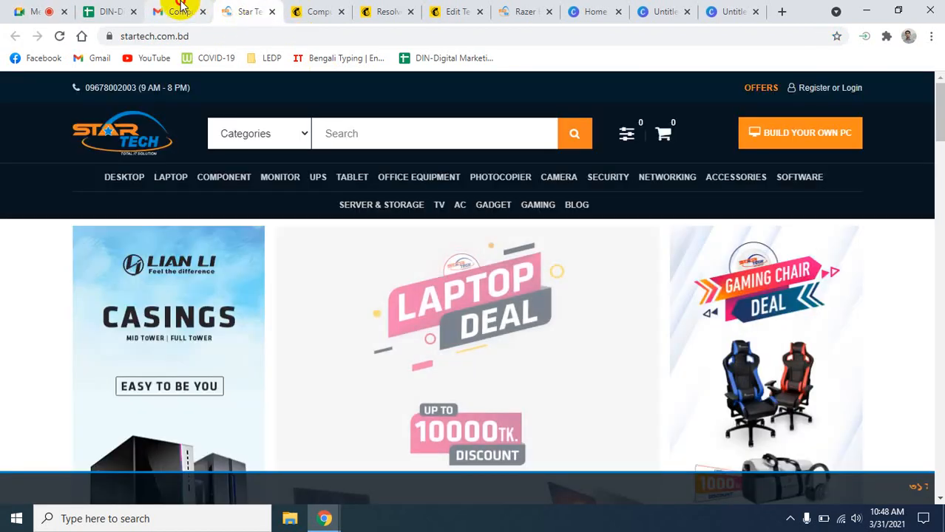
- Return to the received campaign email, select its subject line, and scroll down to the footer
{"action": "left_click", "coordinate": [181, 11]}
{"action": "scroll", "coordinate": [640, 368], "scroll_direction": "up", "scroll_amount": 15}
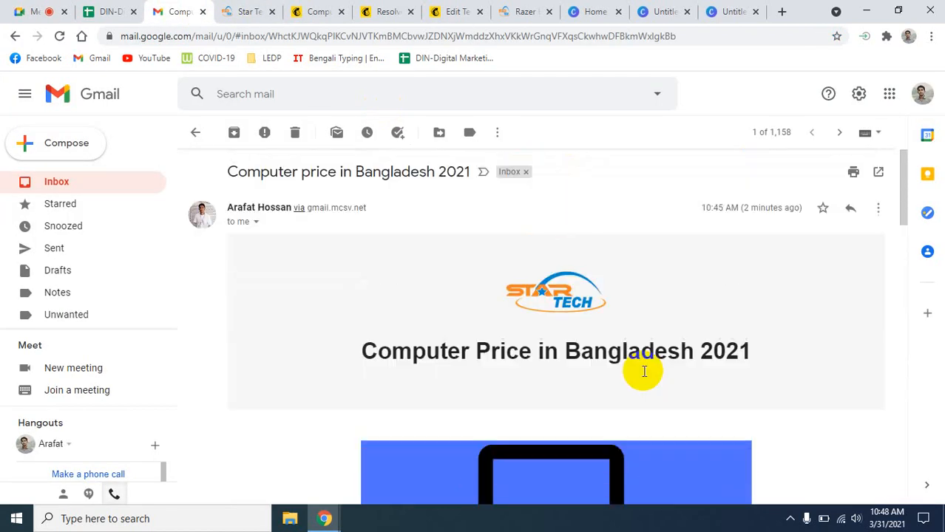
{"action": "left_click_drag", "start_coordinate": [224, 171], "coordinate": [471, 175]}
{"action": "left_click", "coordinate": [427, 288]}
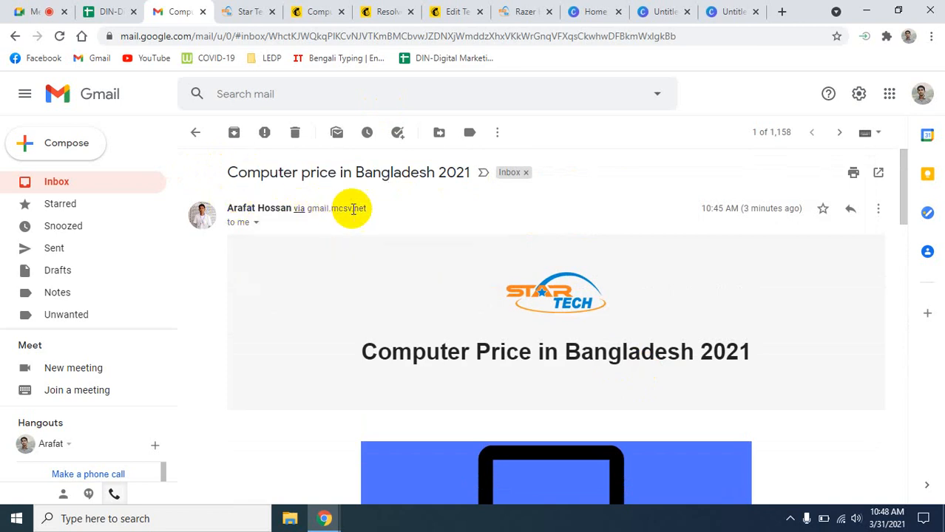
{"action": "scroll", "coordinate": [456, 323], "scroll_direction": "down", "scroll_amount": 3}
{"action": "scroll", "coordinate": [458, 326], "scroll_direction": "up", "scroll_amount": 2}
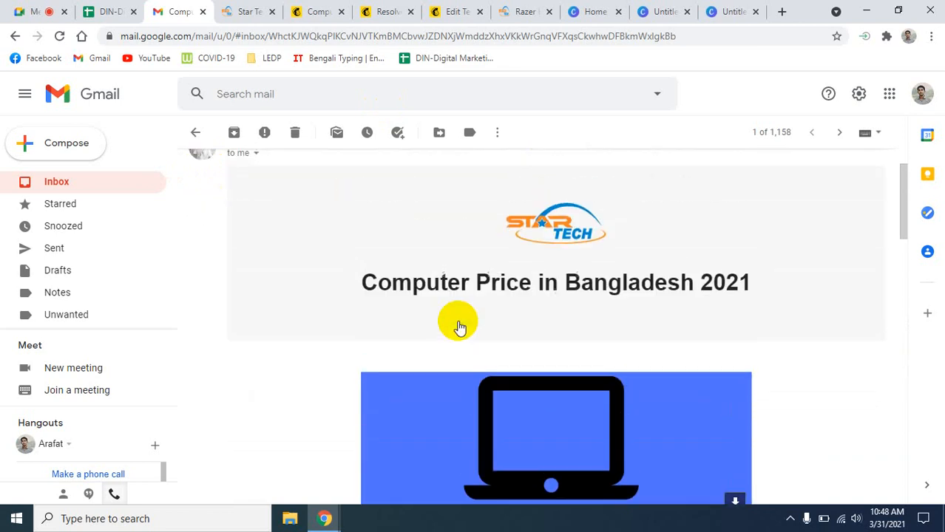
{"action": "scroll", "coordinate": [507, 304], "scroll_direction": "down", "scroll_amount": 5}
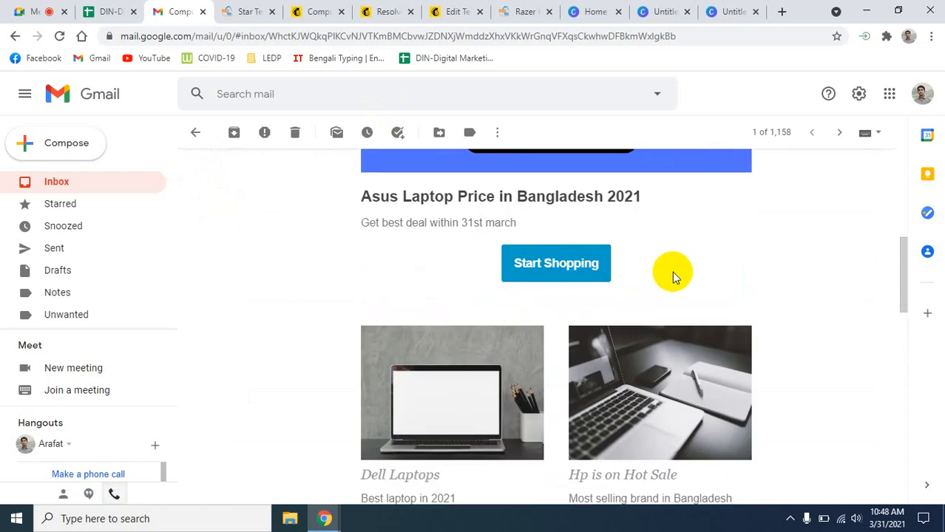
{"action": "scroll", "coordinate": [702, 273], "scroll_direction": "down", "scroll_amount": 1}
{"action": "scroll", "coordinate": [769, 275], "scroll_direction": "down", "scroll_amount": 2}
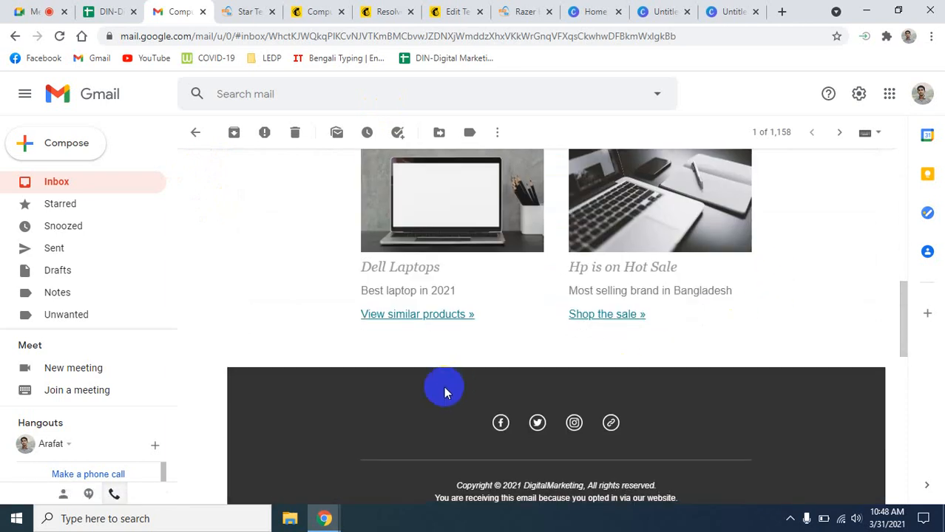
{"action": "scroll", "coordinate": [444, 386], "scroll_direction": "down", "scroll_amount": 3}
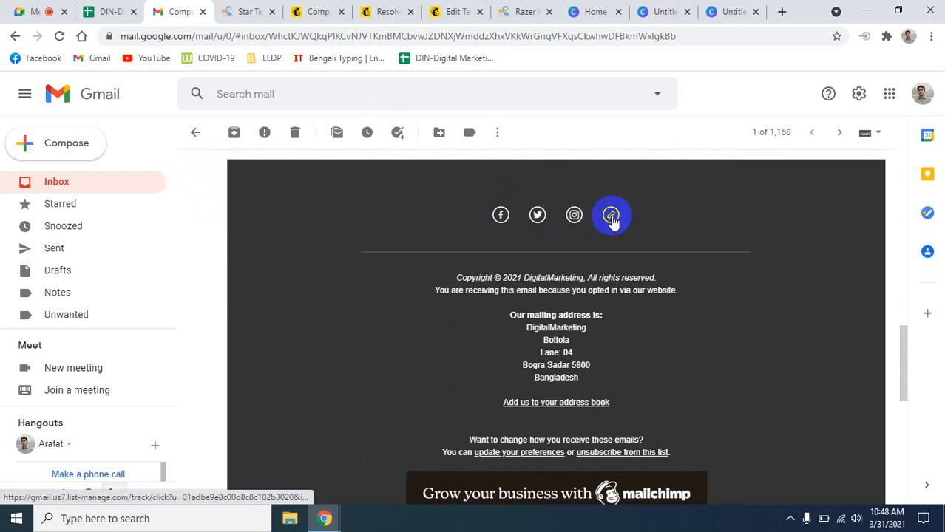
- Test the footer's website link, close both Star Tech tabs, and bring up the Mailchimp print report
{"action": "left_click", "coordinate": [612, 217]}
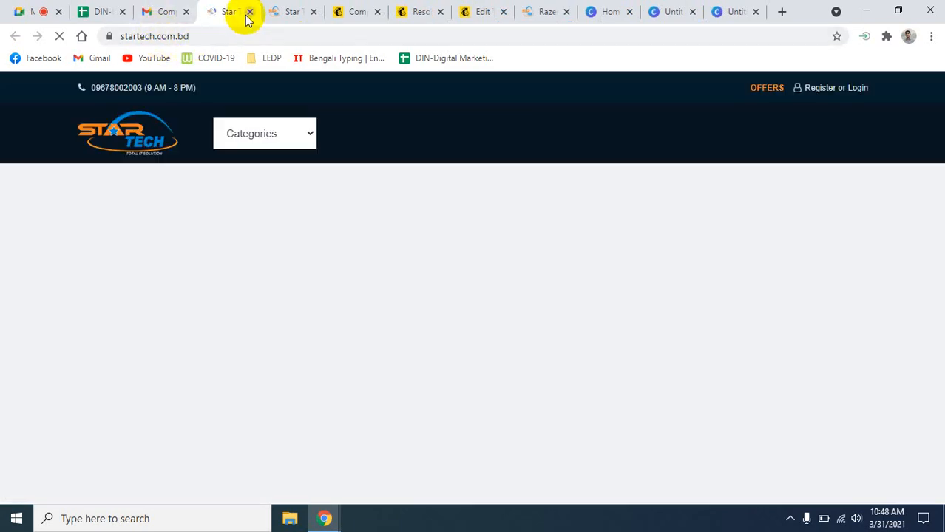
{"action": "left_click", "coordinate": [250, 11]}
{"action": "left_click", "coordinate": [250, 11]}
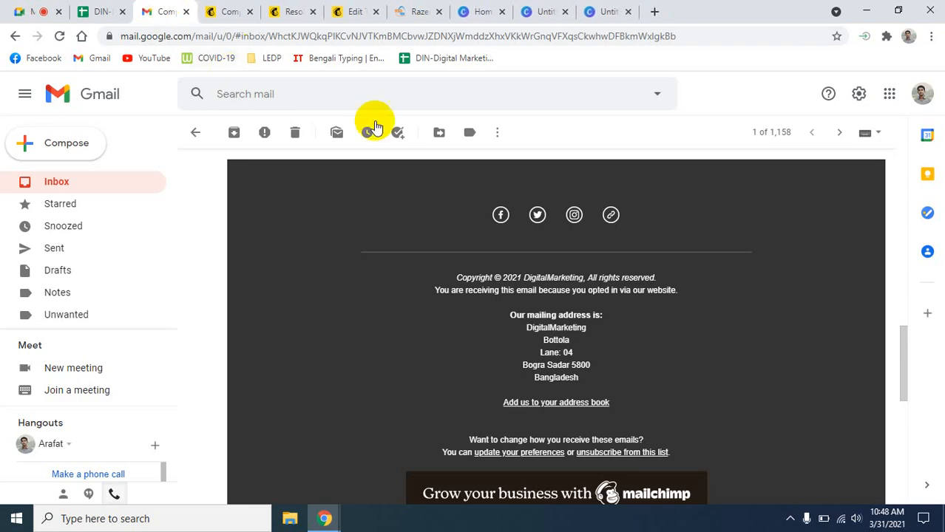
{"action": "scroll", "coordinate": [643, 323], "scroll_direction": "down", "scroll_amount": 1}
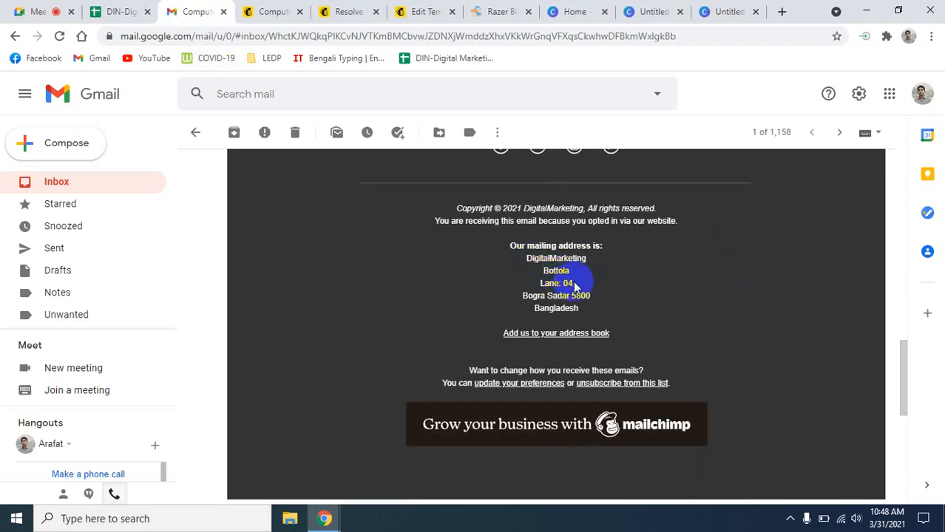
{"action": "scroll", "coordinate": [610, 324], "scroll_direction": "down", "scroll_amount": 1}
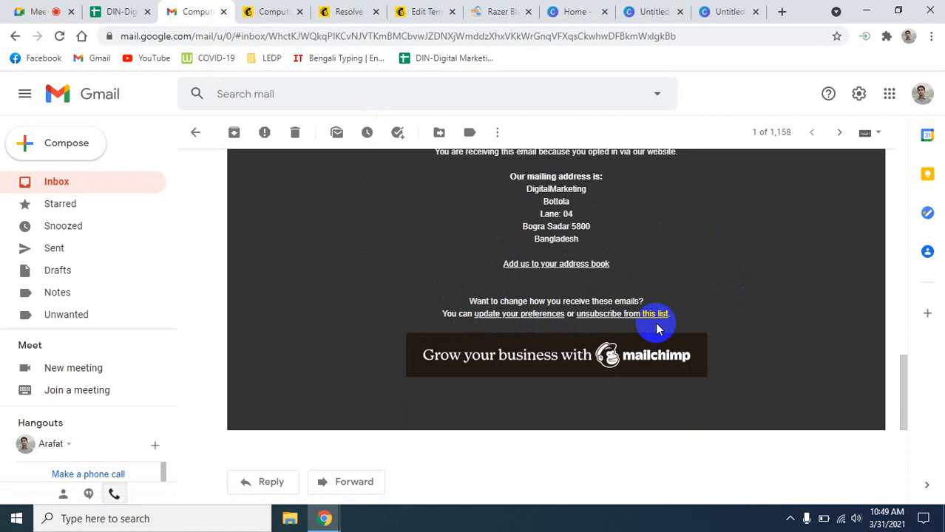
{"action": "scroll", "coordinate": [655, 323], "scroll_direction": "up", "scroll_amount": 15}
{"action": "scroll", "coordinate": [653, 316], "scroll_direction": "down", "scroll_amount": 5}
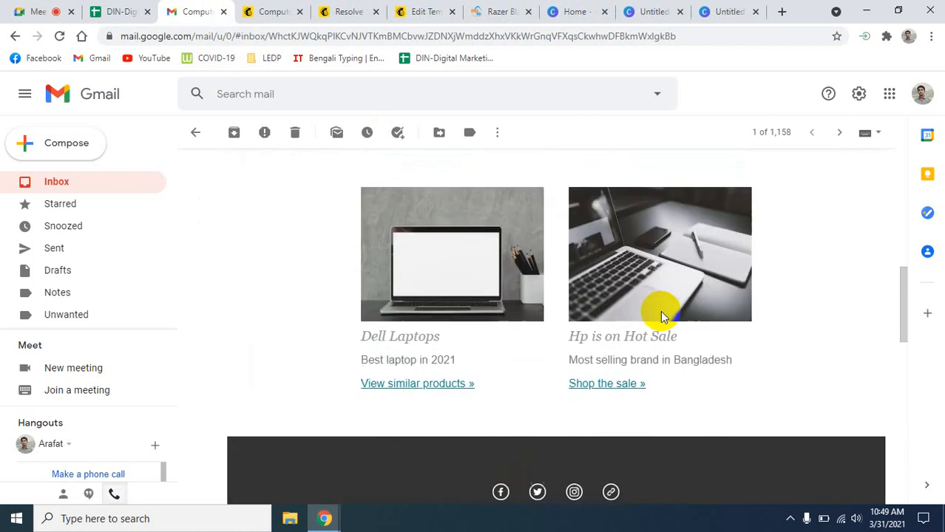
{"action": "scroll", "coordinate": [662, 317], "scroll_direction": "down", "scroll_amount": 6}
{"action": "scroll", "coordinate": [664, 309], "scroll_direction": "up", "scroll_amount": 12}
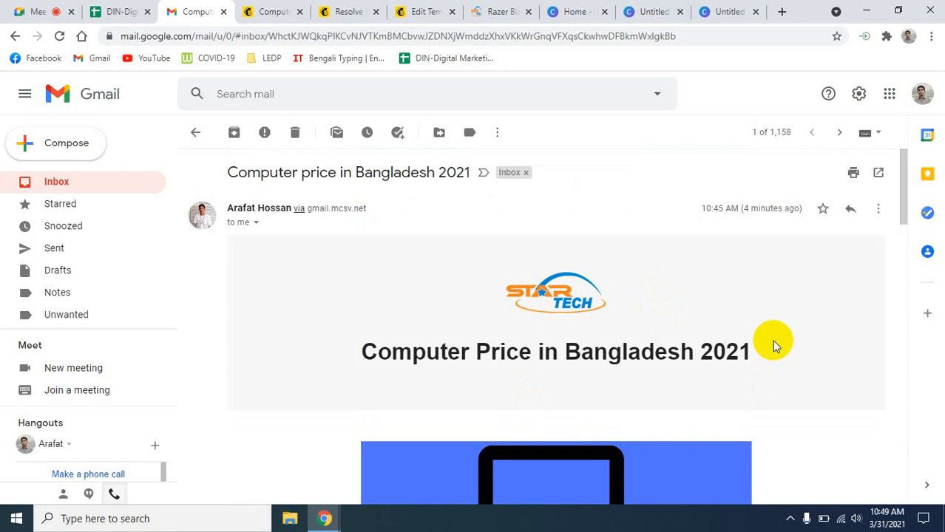
{"action": "left_click", "coordinate": [254, 11]}
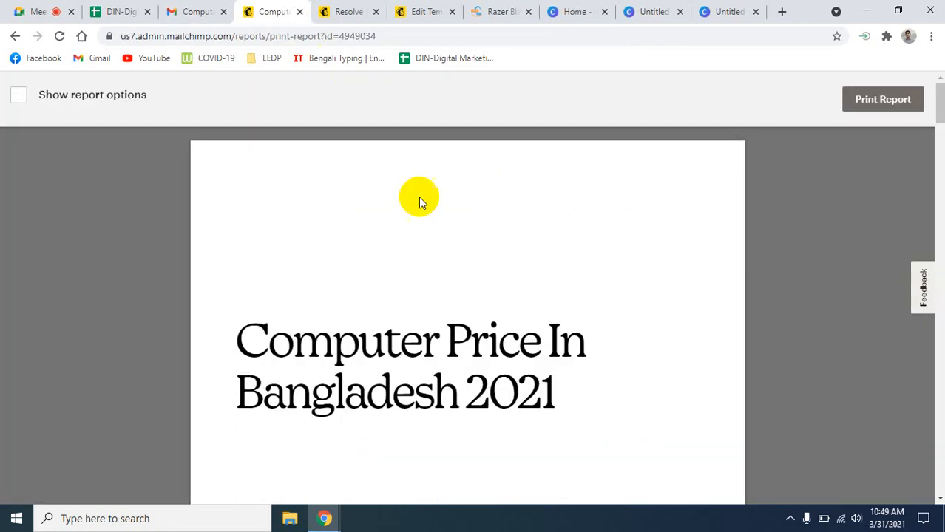
- Glance at the broken merge tags help article, then go back to the Mailchimp Reports list
{"action": "left_click", "coordinate": [355, 9]}
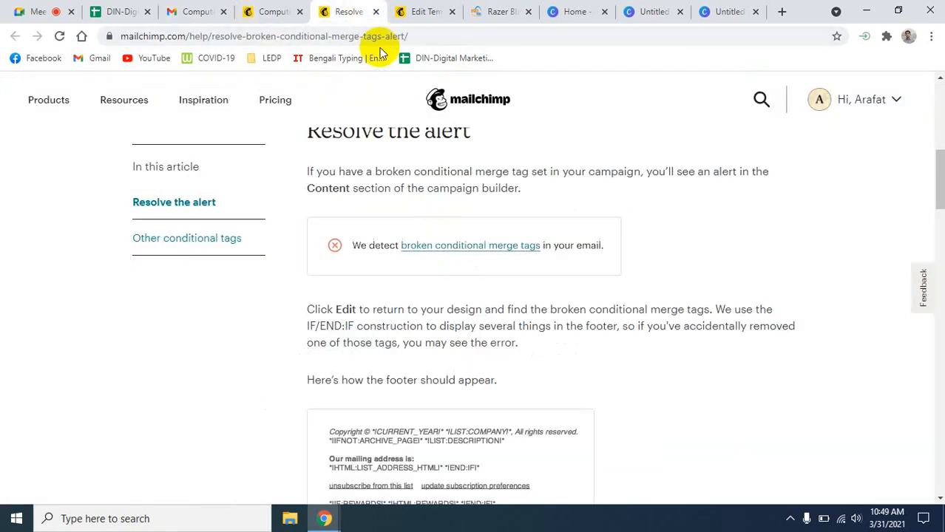
{"action": "left_click", "coordinate": [278, 11]}
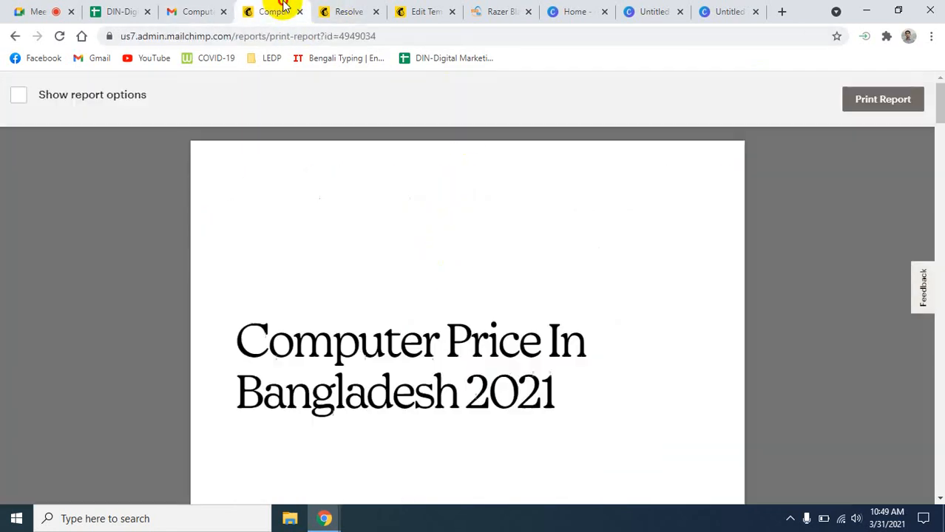
{"action": "left_click", "coordinate": [15, 37]}
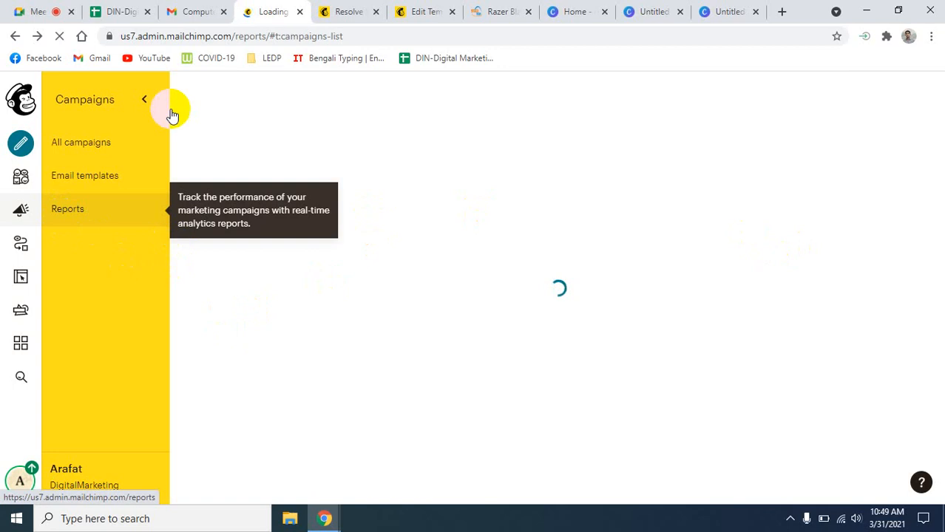
{"action": "left_click", "coordinate": [59, 35]}
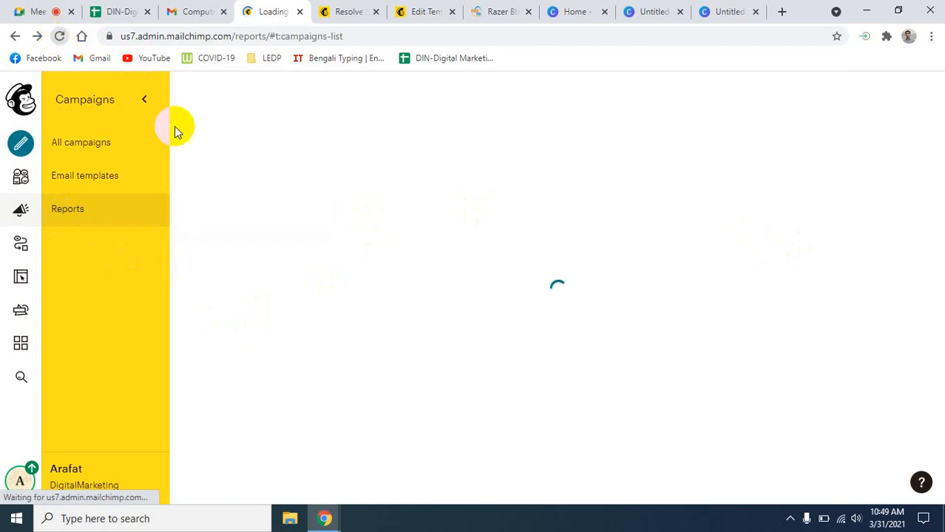
- Close the Home, both Untitled, and Razer browser tabs
{"action": "left_click", "coordinate": [604, 11]}
{"action": "left_click", "coordinate": [603, 11]}
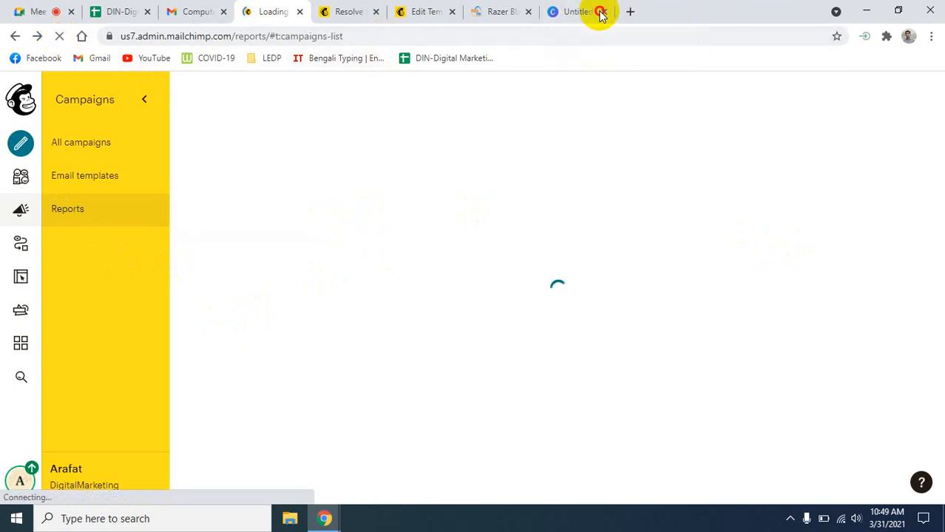
{"action": "left_click", "coordinate": [603, 12]}
{"action": "left_click", "coordinate": [603, 12]}
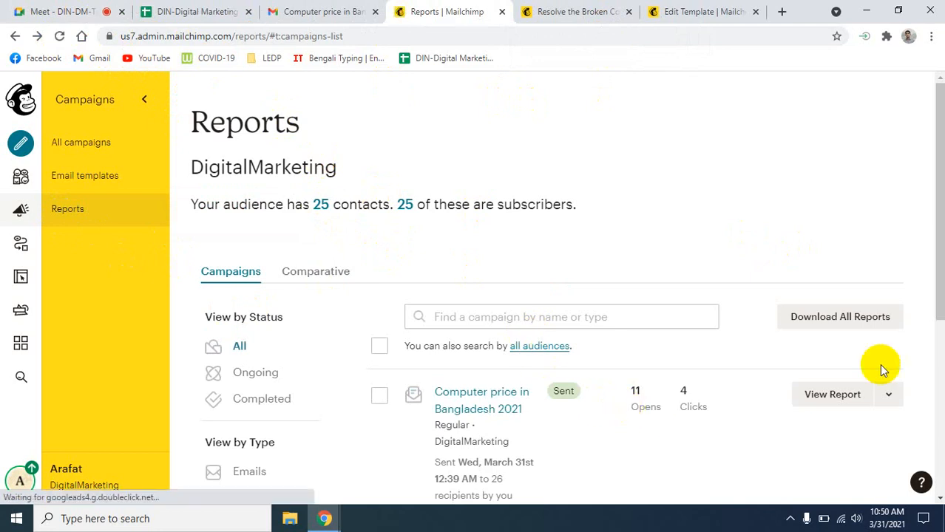
- Leave the export page and open the campaign's Share, Download and Print actions menu
{"action": "left_click", "coordinate": [878, 325]}
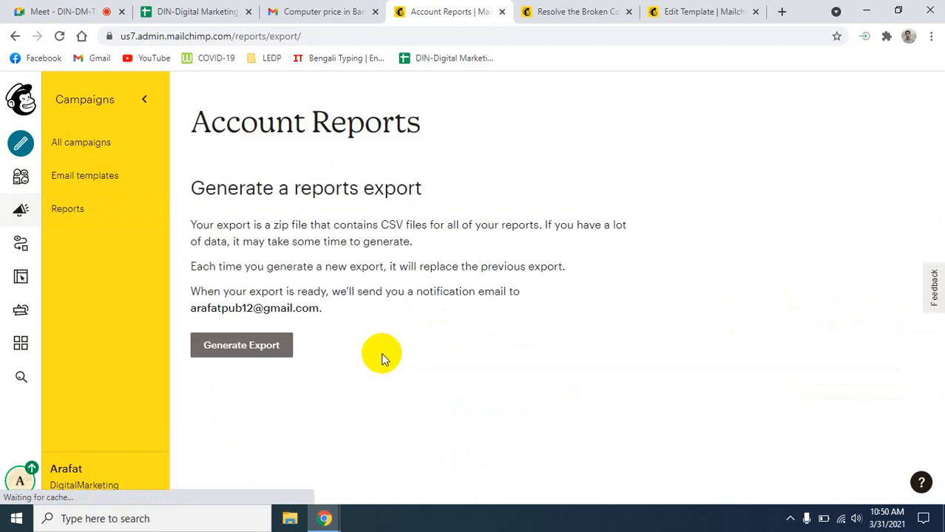
{"action": "left_click", "coordinate": [15, 35]}
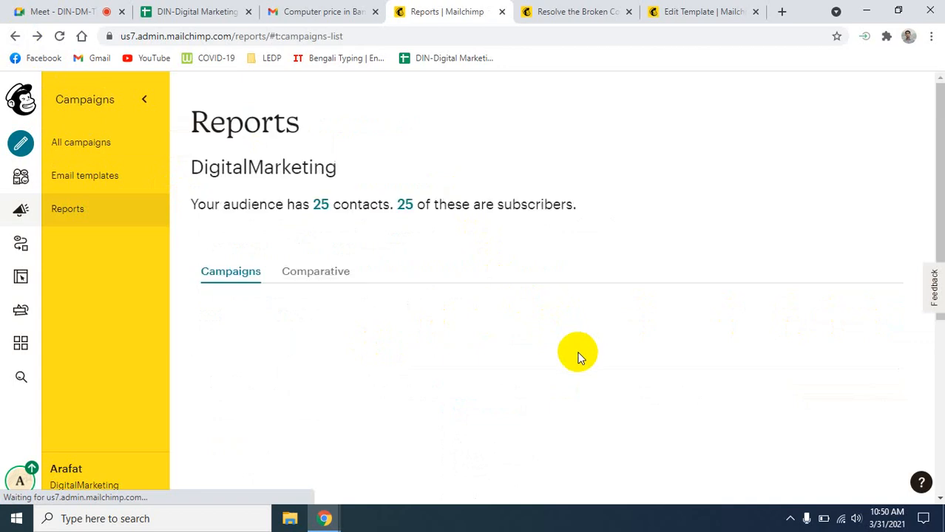
{"action": "scroll", "coordinate": [712, 389], "scroll_direction": "down", "scroll_amount": 3}
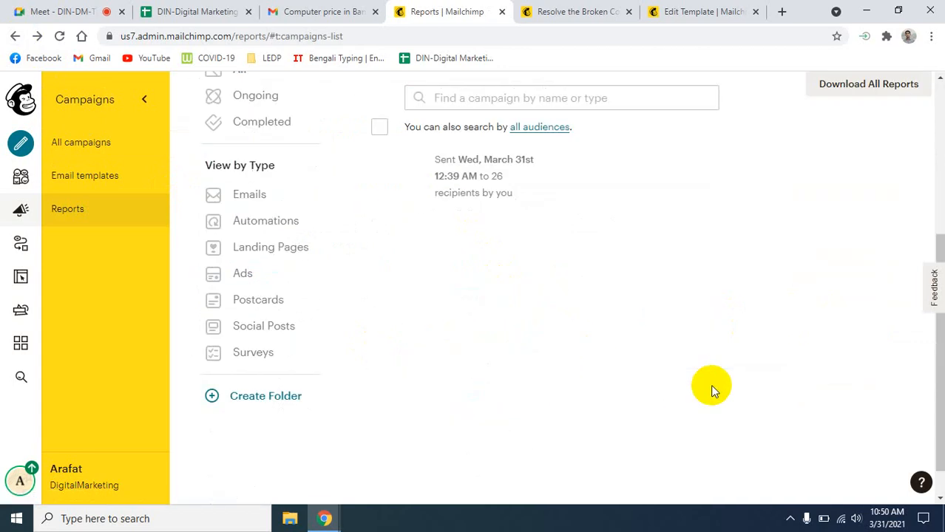
{"action": "scroll", "coordinate": [709, 384], "scroll_direction": "up", "scroll_amount": 2}
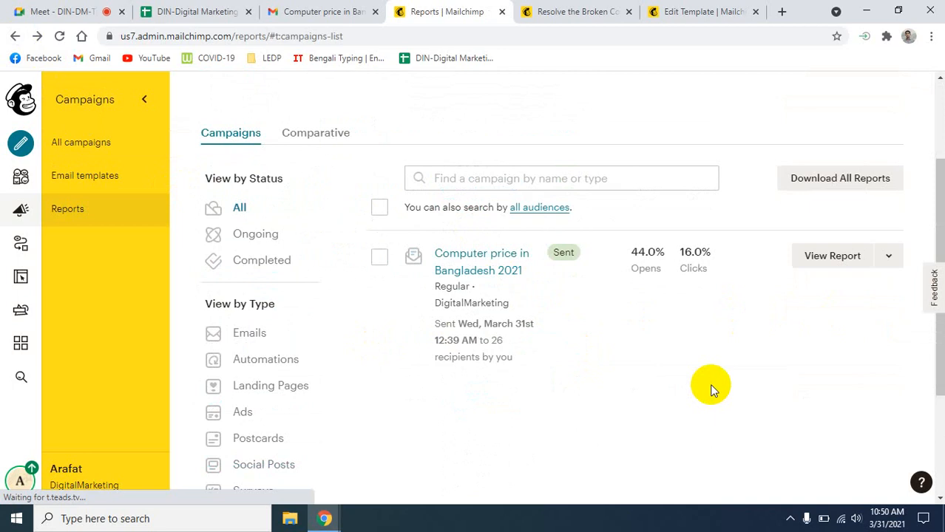
{"action": "scroll", "coordinate": [709, 384], "scroll_direction": "up", "scroll_amount": 1}
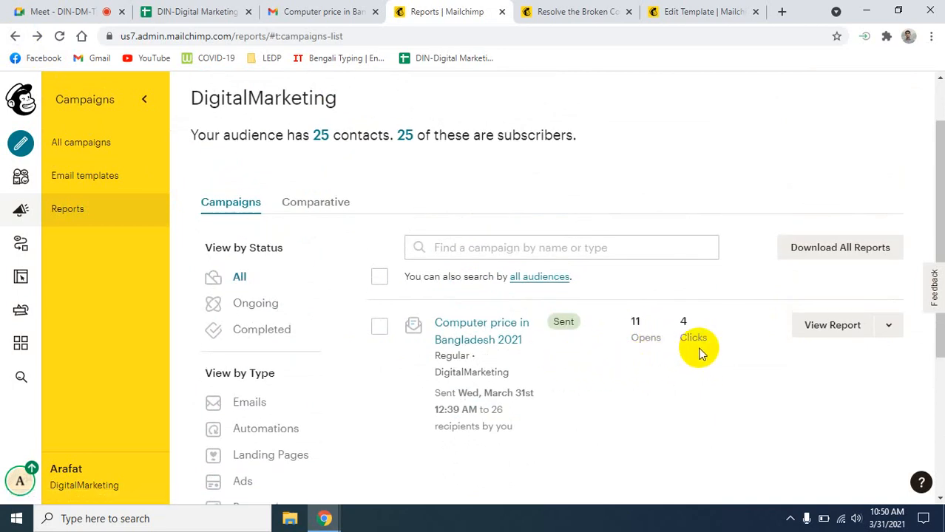
{"action": "left_click", "coordinate": [889, 330]}
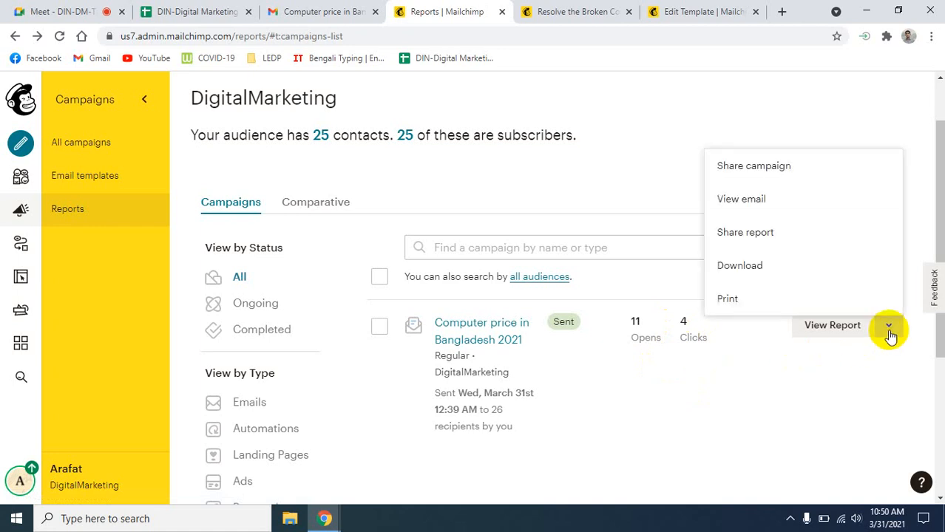
- Open the printable report and highlight the 11 opened, 4 clicked and 1 bounced counts
{"action": "left_click", "coordinate": [736, 311]}
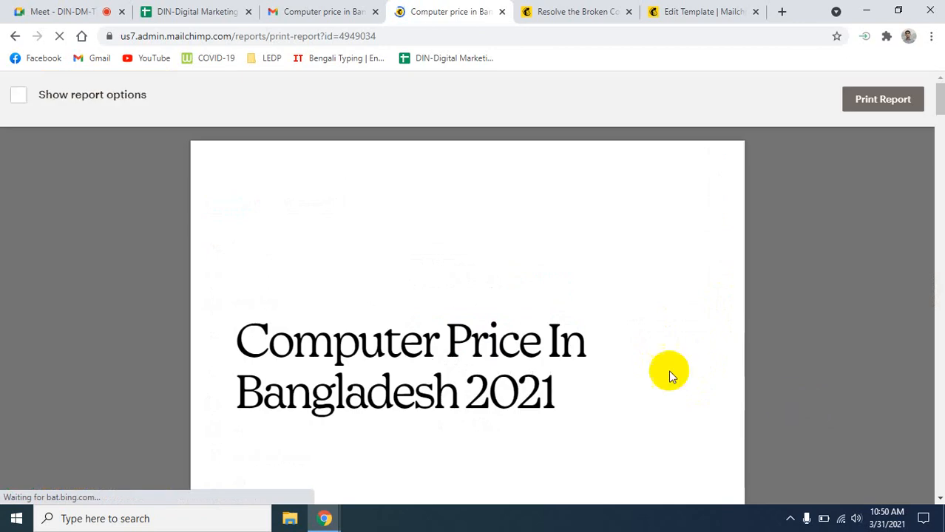
{"action": "scroll", "coordinate": [665, 374], "scroll_direction": "down", "scroll_amount": 5}
{"action": "scroll", "coordinate": [654, 368], "scroll_direction": "down", "scroll_amount": 10}
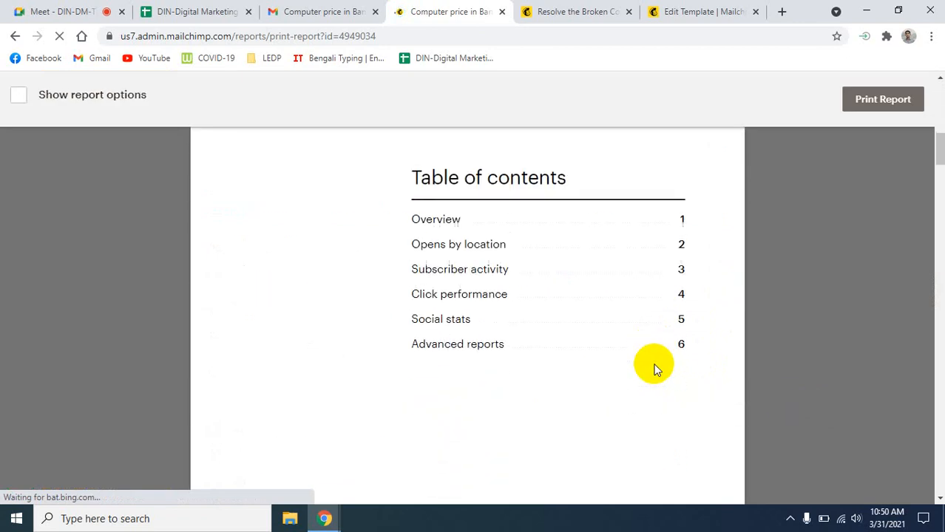
{"action": "scroll", "coordinate": [654, 367], "scroll_direction": "down", "scroll_amount": 1}
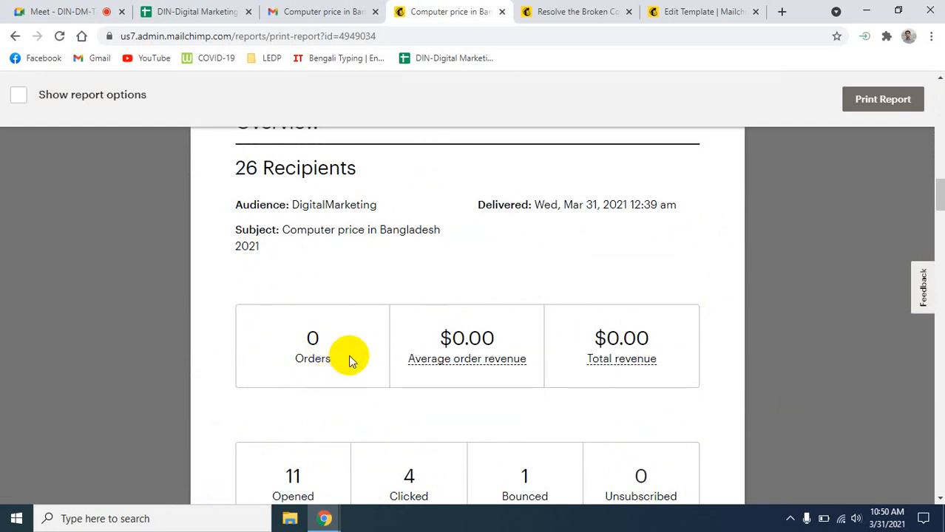
{"action": "scroll", "coordinate": [362, 375], "scroll_direction": "down", "scroll_amount": 3}
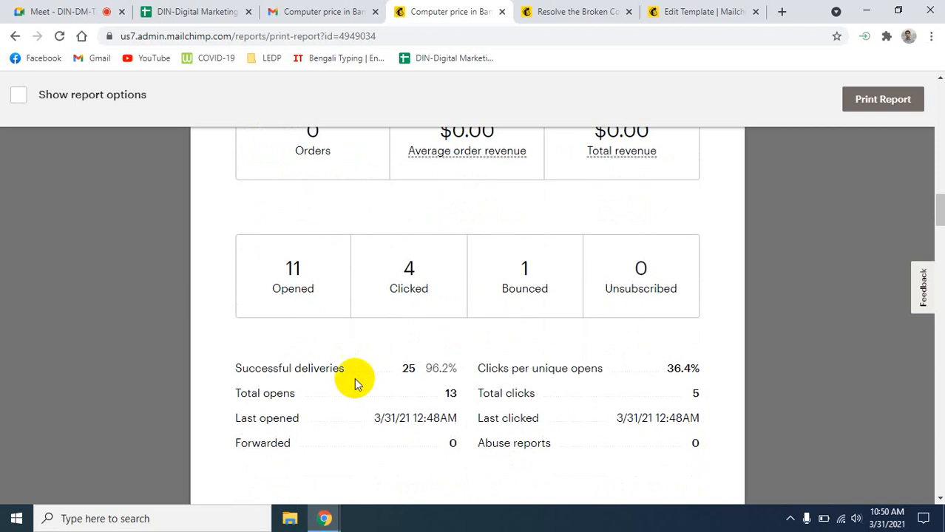
{"action": "left_click_drag", "start_coordinate": [280, 255], "coordinate": [335, 315]}
{"action": "scroll", "coordinate": [344, 320], "scroll_direction": "up", "scroll_amount": 4}
{"action": "scroll", "coordinate": [374, 370], "scroll_direction": "down", "scroll_amount": 3}
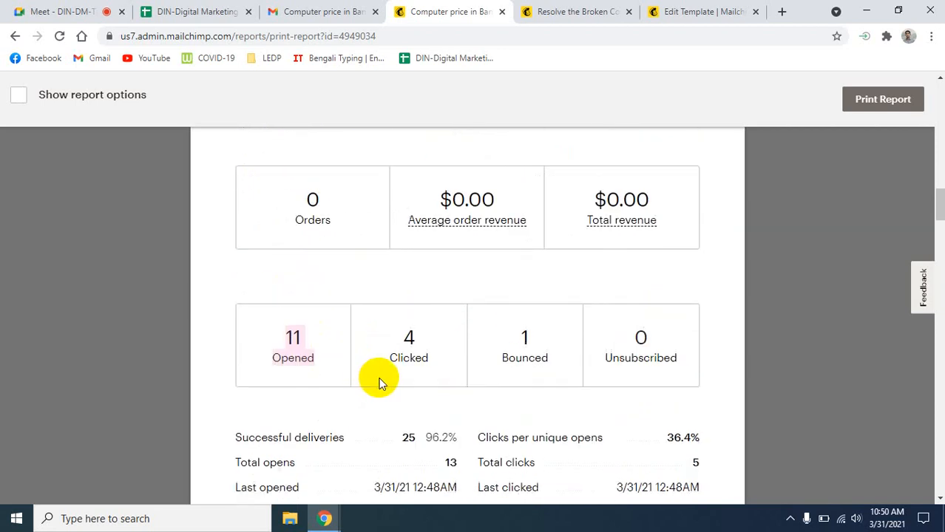
{"action": "left_click_drag", "start_coordinate": [400, 324], "coordinate": [419, 372]}
{"action": "left_click", "coordinate": [427, 368]}
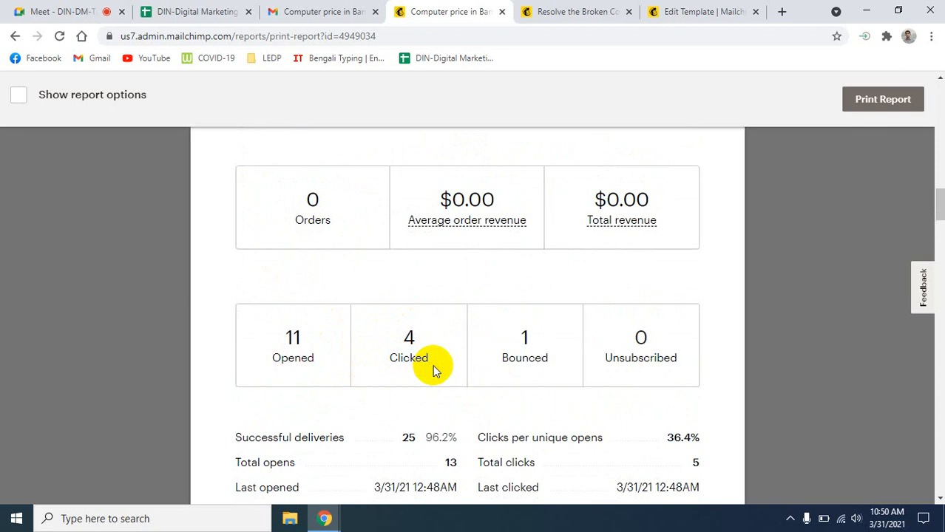
{"action": "left_click_drag", "start_coordinate": [517, 327], "coordinate": [539, 361]}
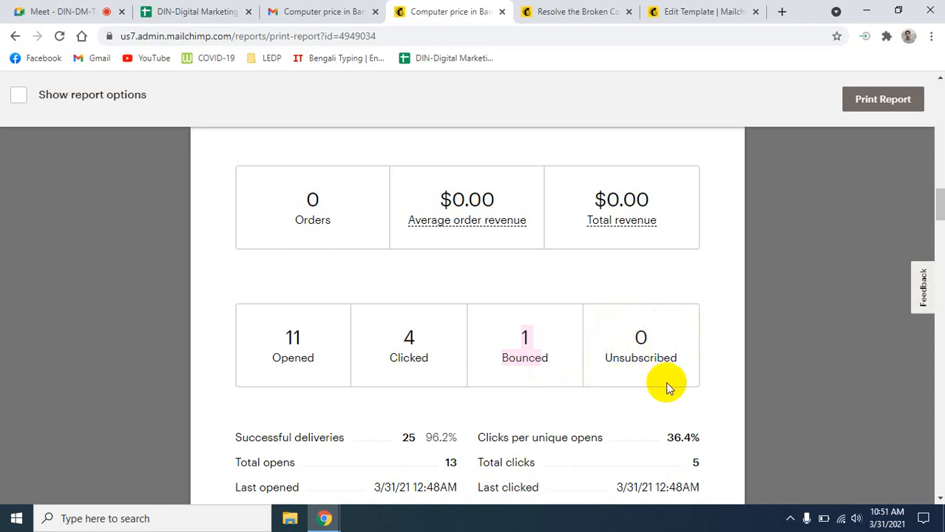
- Scroll through the report's opens by location, top links and subscribers with most opens
{"action": "scroll", "coordinate": [667, 388], "scroll_direction": "down", "scroll_amount": 2}
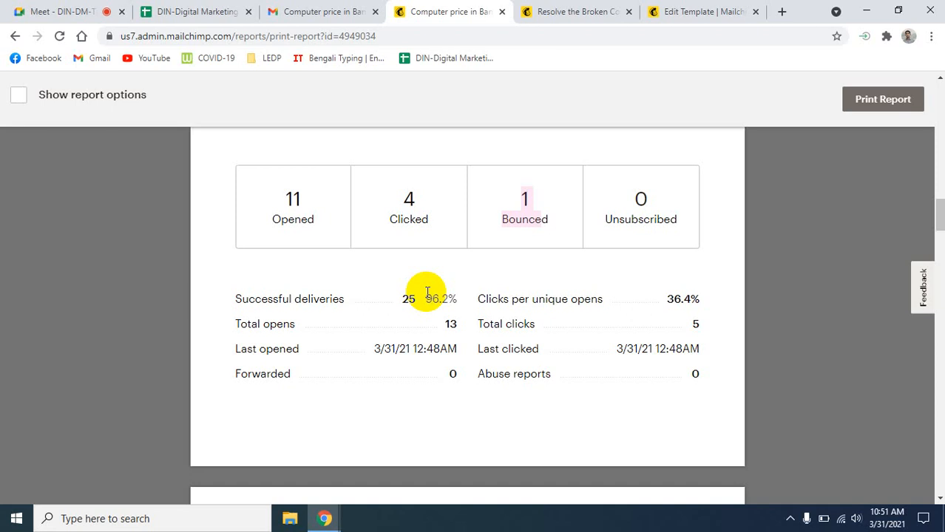
{"action": "scroll", "coordinate": [535, 350], "scroll_direction": "down", "scroll_amount": 1}
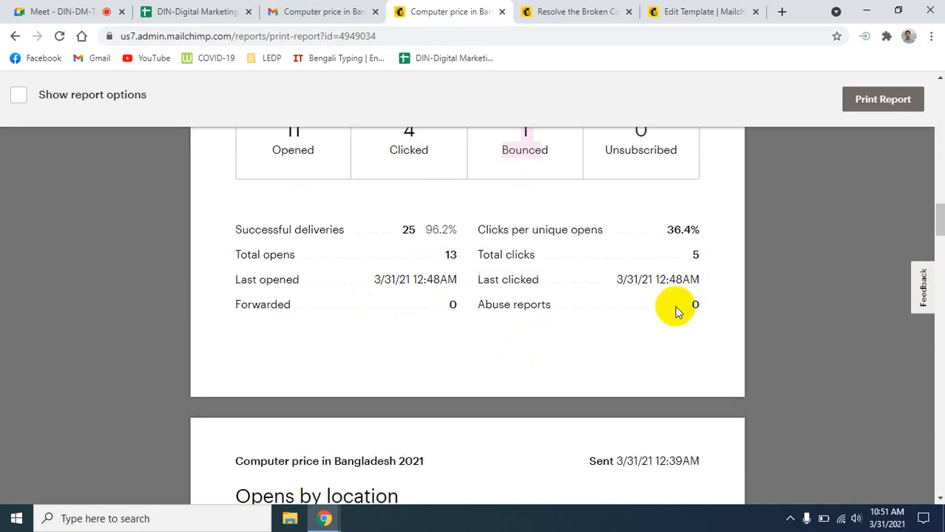
{"action": "scroll", "coordinate": [671, 309], "scroll_direction": "down", "scroll_amount": 4}
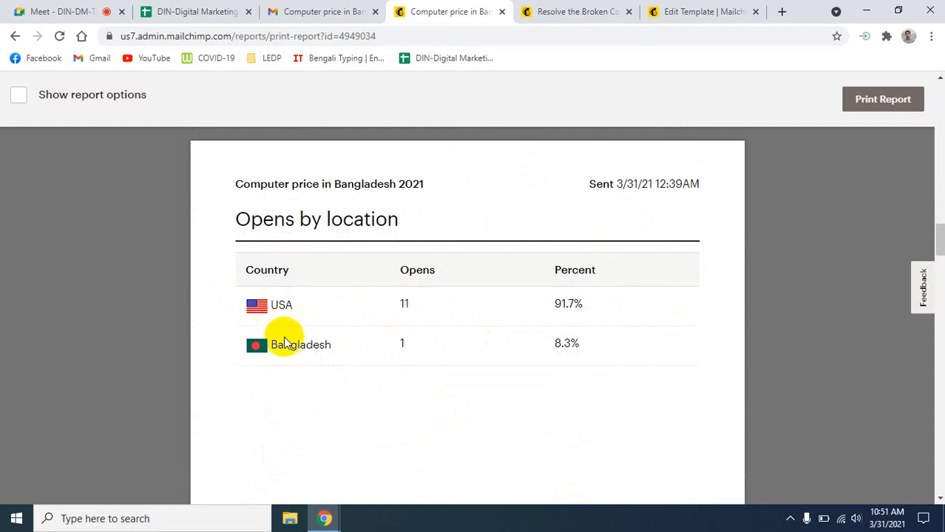
{"action": "scroll", "coordinate": [674, 336], "scroll_direction": "down", "scroll_amount": 1}
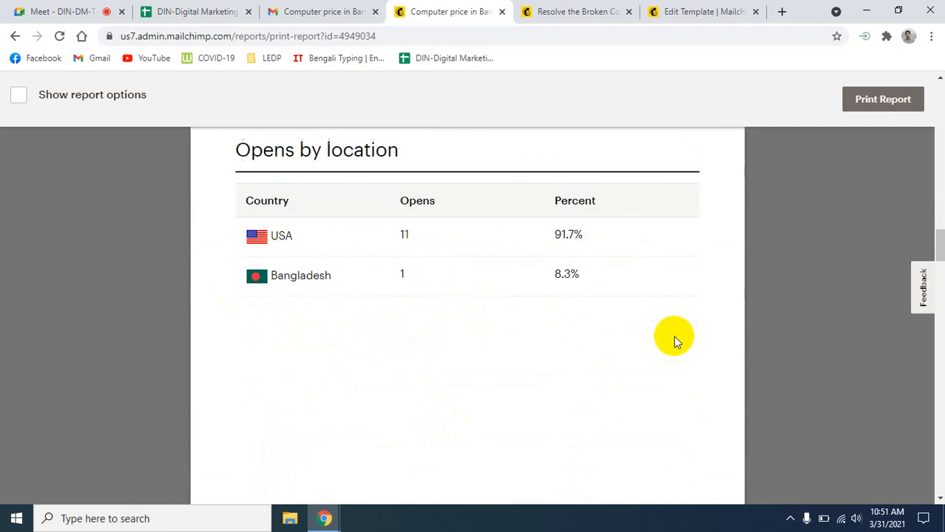
{"action": "scroll", "coordinate": [673, 336], "scroll_direction": "up", "scroll_amount": 2}
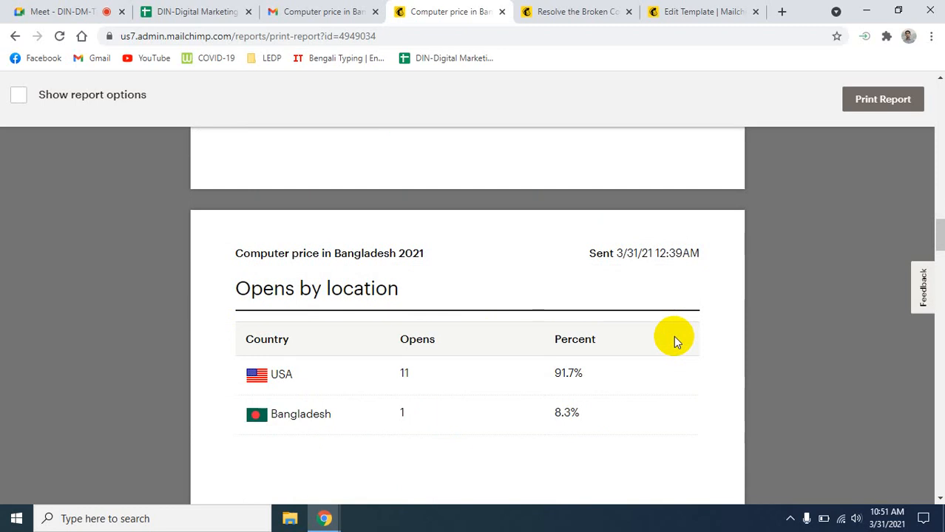
{"action": "scroll", "coordinate": [673, 335], "scroll_direction": "up", "scroll_amount": 2}
{"action": "scroll", "coordinate": [674, 336], "scroll_direction": "down", "scroll_amount": 2}
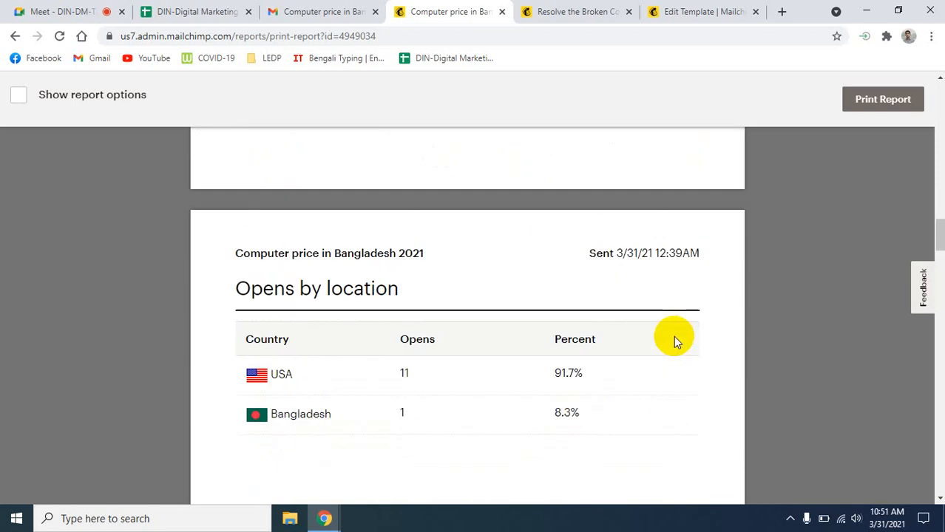
{"action": "scroll", "coordinate": [674, 341], "scroll_direction": "down", "scroll_amount": 3}
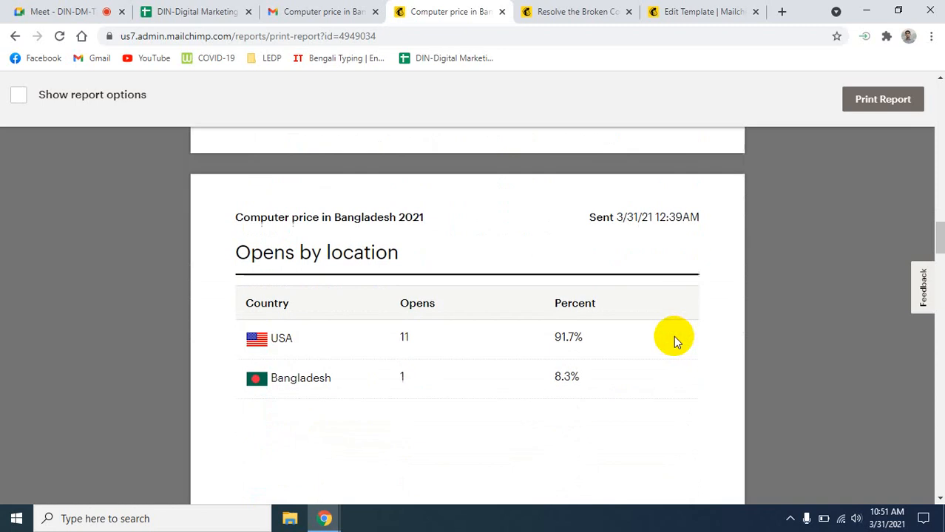
{"action": "scroll", "coordinate": [673, 341], "scroll_direction": "down", "scroll_amount": 6}
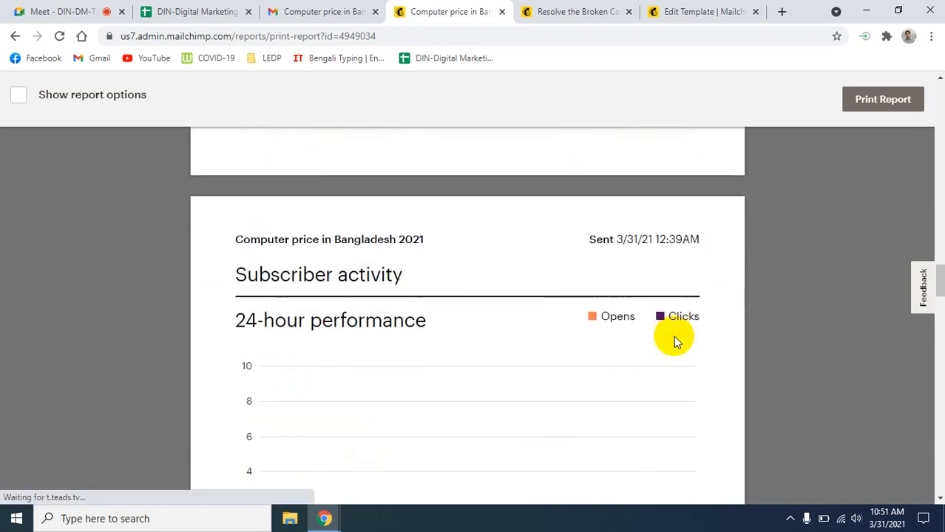
{"action": "scroll", "coordinate": [674, 336], "scroll_direction": "down", "scroll_amount": 3}
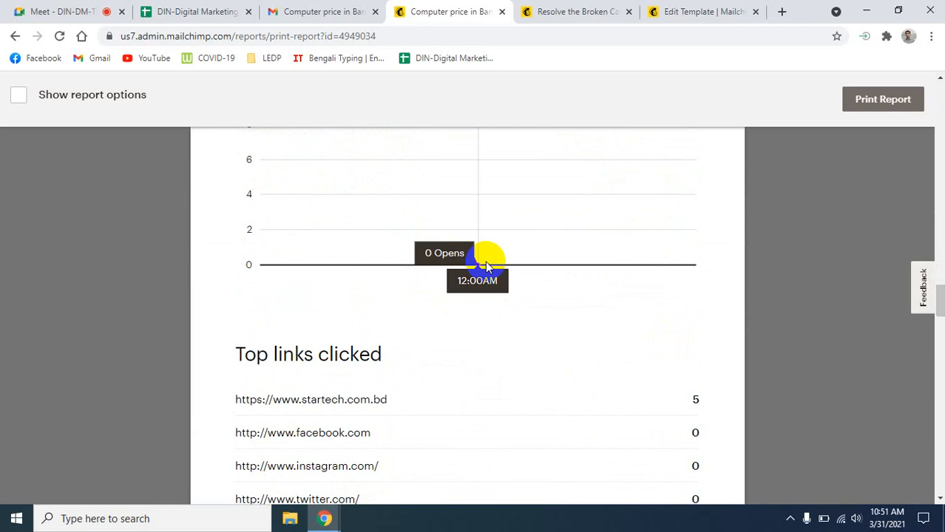
{"action": "scroll", "coordinate": [548, 330], "scroll_direction": "down", "scroll_amount": 3}
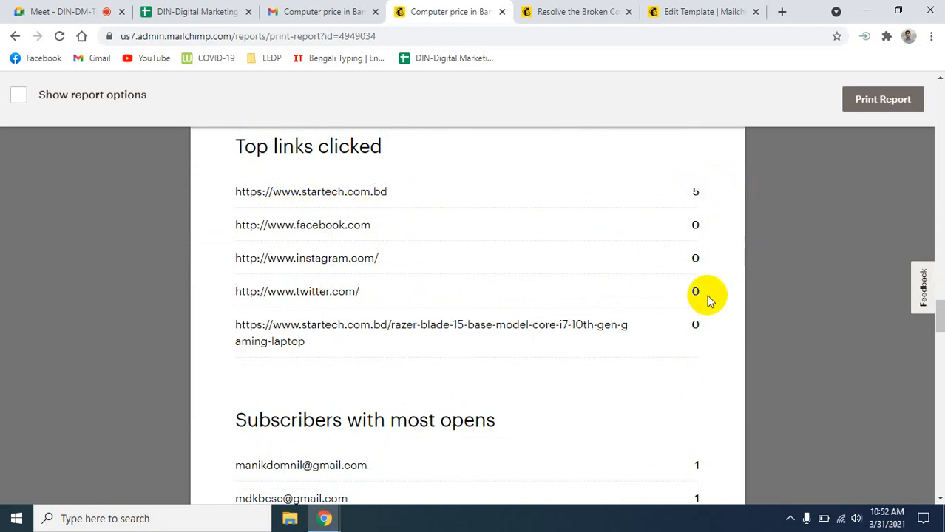
{"action": "scroll", "coordinate": [706, 295], "scroll_direction": "down", "scroll_amount": 4}
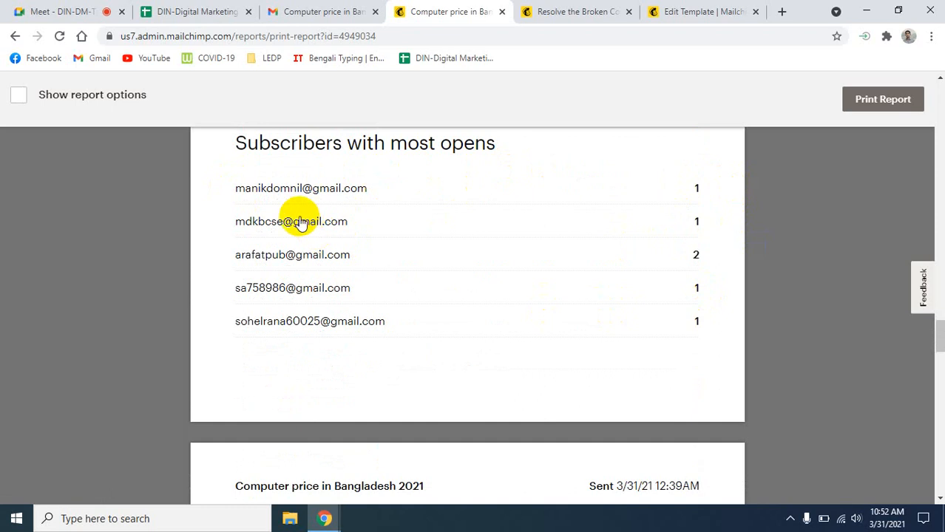
{"action": "scroll", "coordinate": [458, 293], "scroll_direction": "up", "scroll_amount": 1}
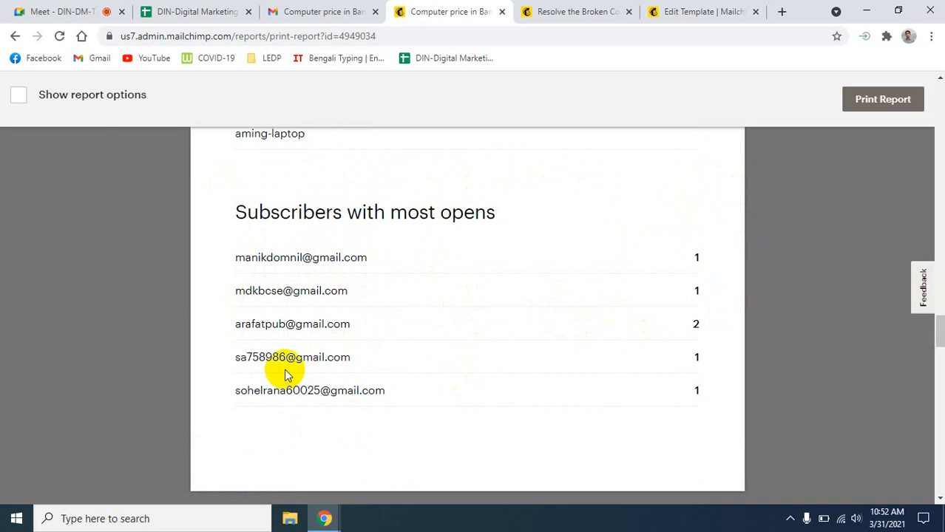
{"action": "scroll", "coordinate": [267, 374], "scroll_direction": "down", "scroll_amount": 1}
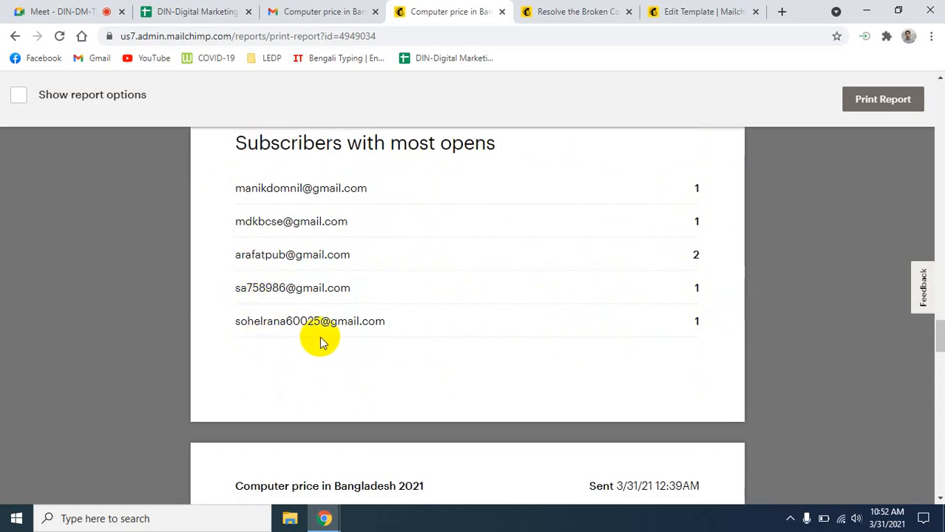
{"action": "scroll", "coordinate": [670, 369], "scroll_direction": "down", "scroll_amount": 3}
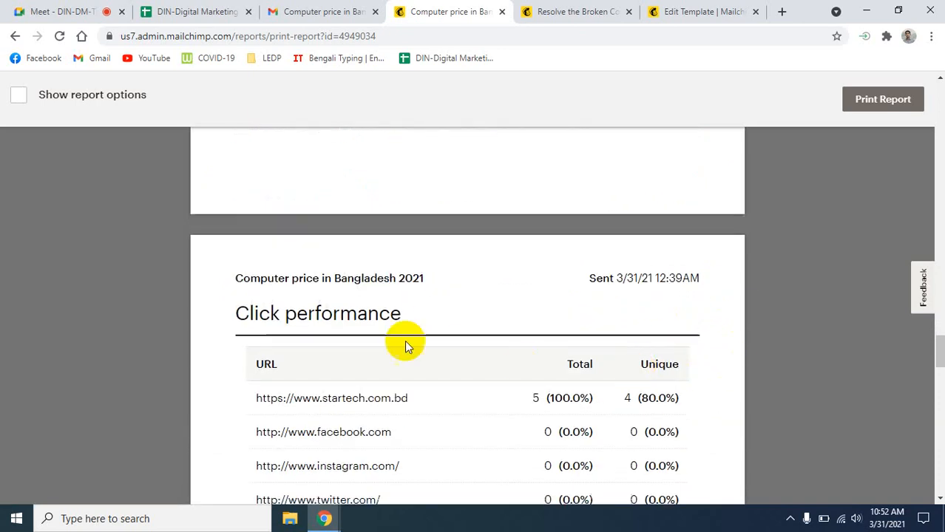
{"action": "scroll", "coordinate": [325, 367], "scroll_direction": "up", "scroll_amount": 4}
{"action": "scroll", "coordinate": [392, 356], "scroll_direction": "down", "scroll_amount": 5}
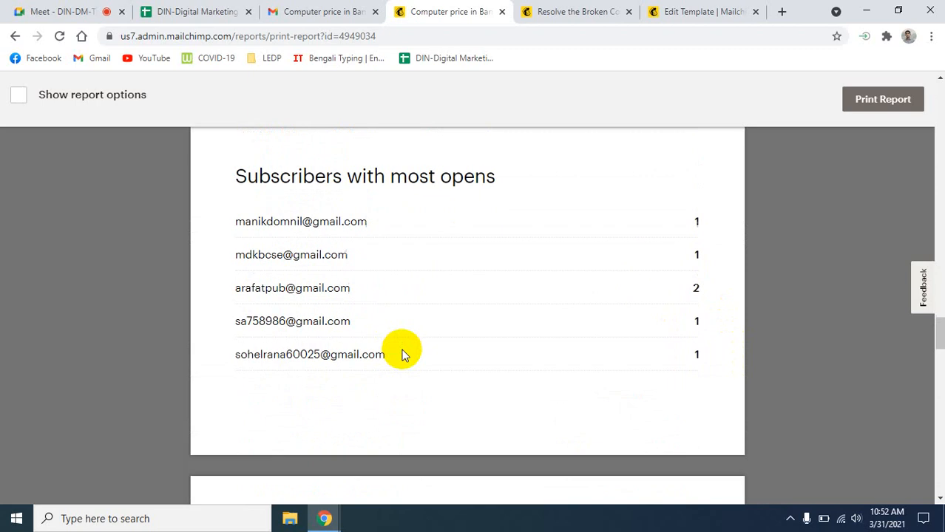
{"action": "scroll", "coordinate": [402, 355], "scroll_direction": "down", "scroll_amount": 1}
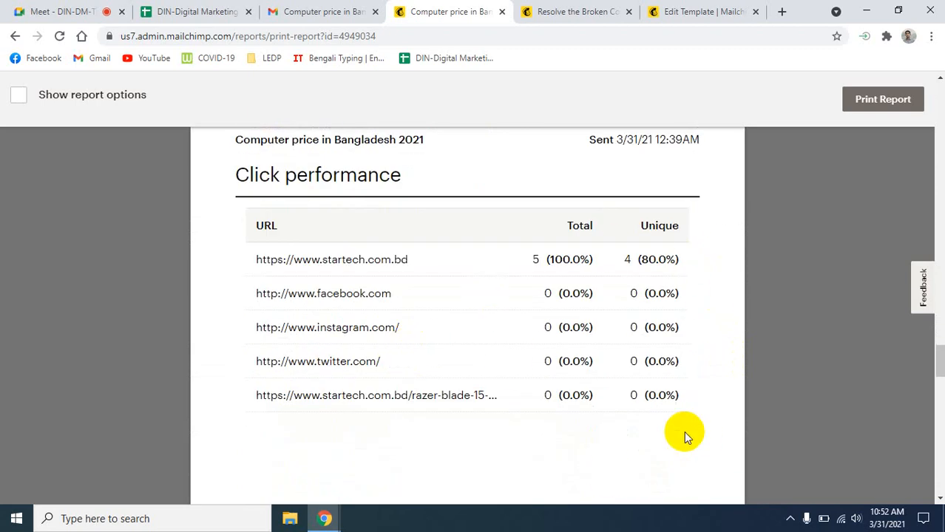
{"action": "scroll", "coordinate": [688, 438], "scroll_direction": "up", "scroll_amount": 20}
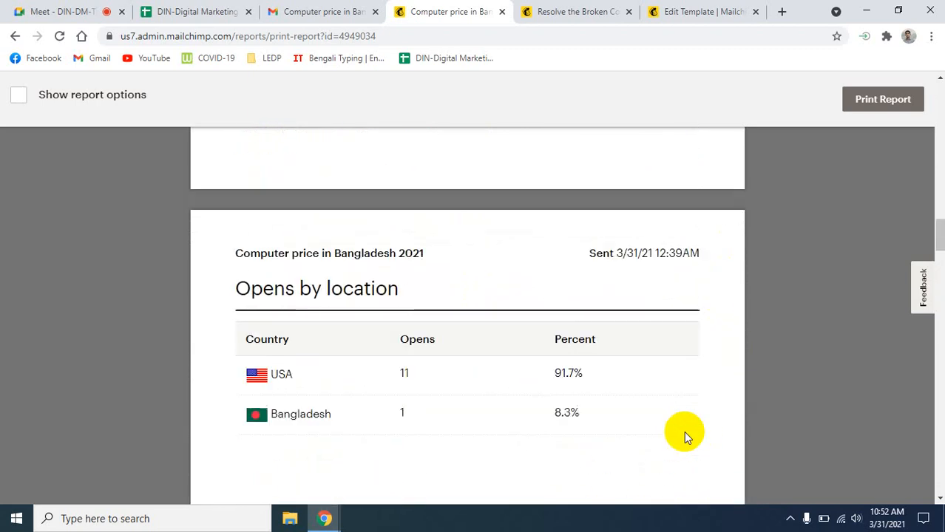
{"action": "scroll", "coordinate": [684, 431], "scroll_direction": "up", "scroll_amount": 10}
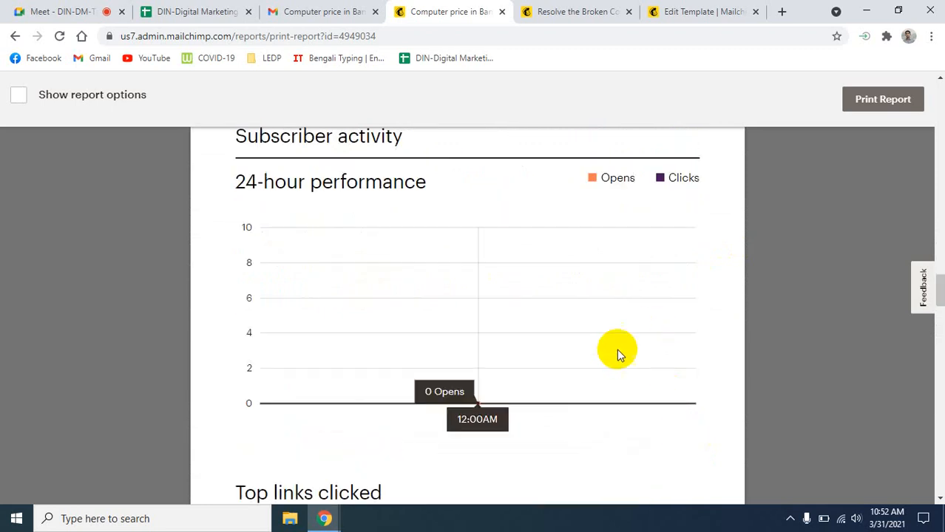
{"action": "scroll", "coordinate": [605, 379], "scroll_direction": "down", "scroll_amount": 4}
{"action": "scroll", "coordinate": [337, 422], "scroll_direction": "down", "scroll_amount": 3}
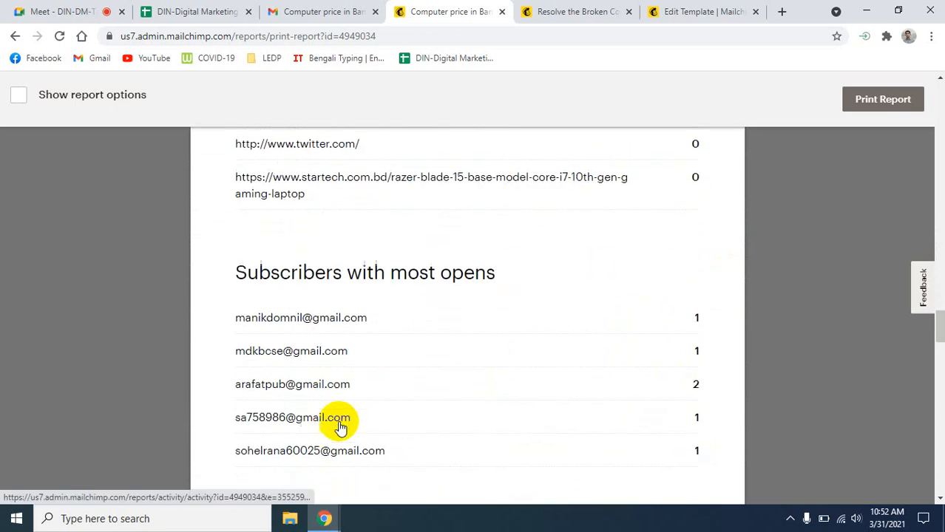
{"action": "scroll", "coordinate": [340, 426], "scroll_direction": "down", "scroll_amount": 1}
{"action": "scroll", "coordinate": [701, 427], "scroll_direction": "up", "scroll_amount": 1}
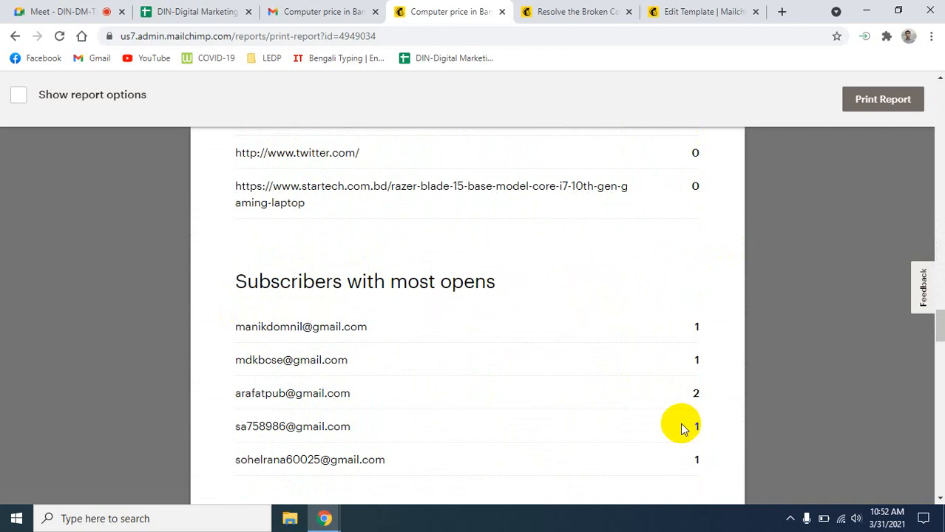
{"action": "scroll", "coordinate": [682, 429], "scroll_direction": "up", "scroll_amount": 15}
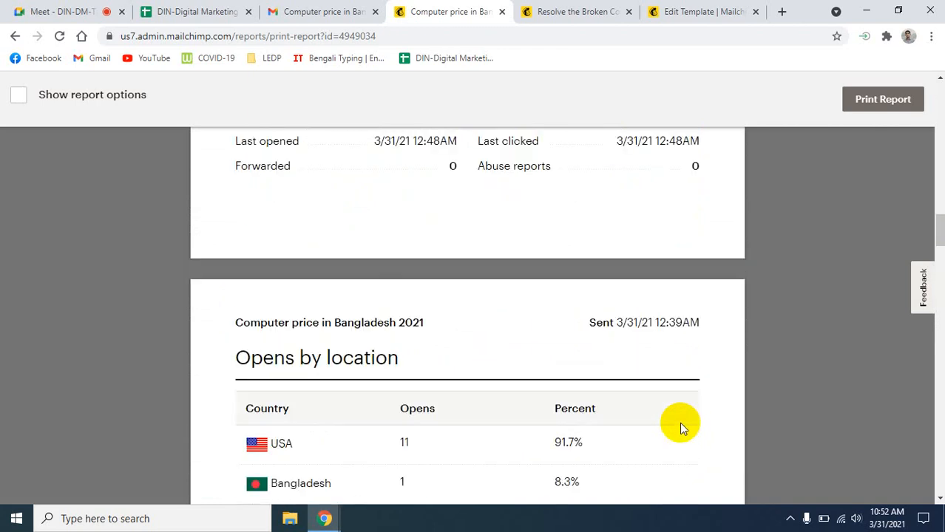
{"action": "scroll", "coordinate": [680, 422], "scroll_direction": "up", "scroll_amount": 5}
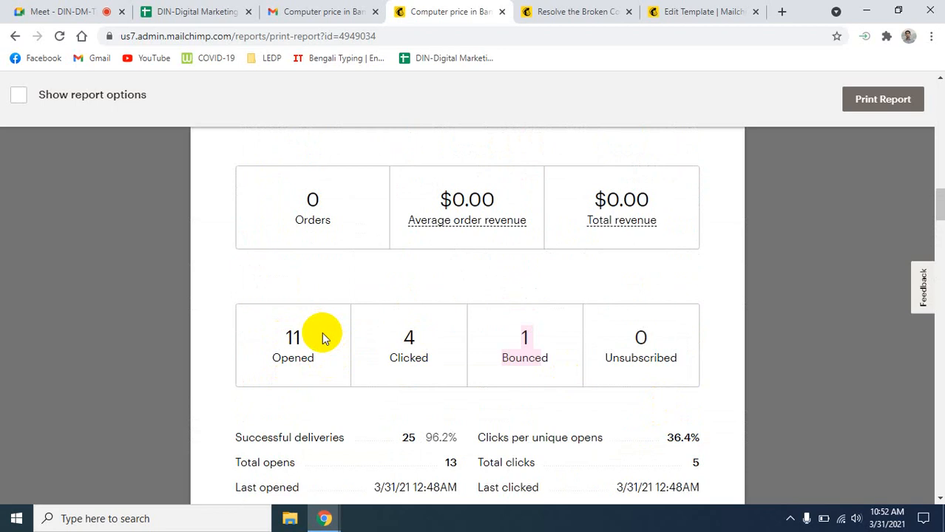
{"action": "scroll", "coordinate": [568, 446], "scroll_direction": "down", "scroll_amount": 18}
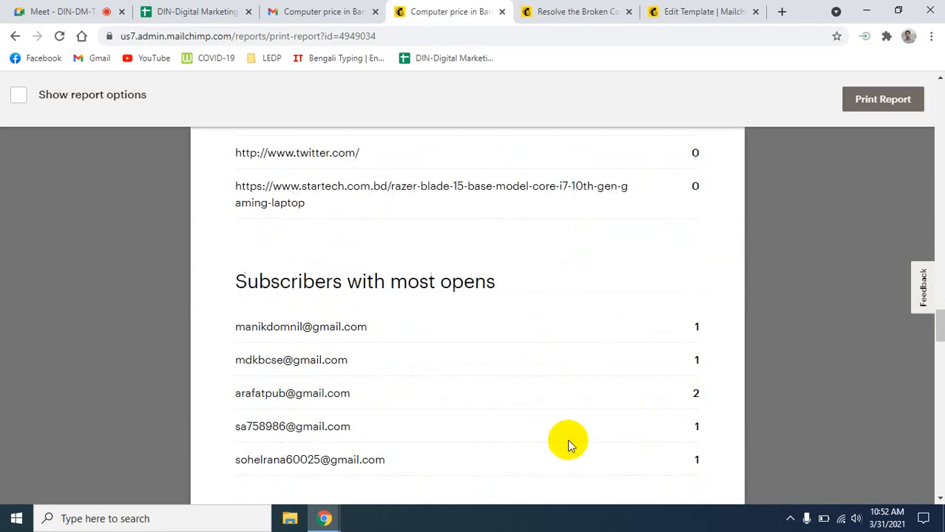
{"action": "scroll", "coordinate": [569, 445], "scroll_direction": "down", "scroll_amount": 15}
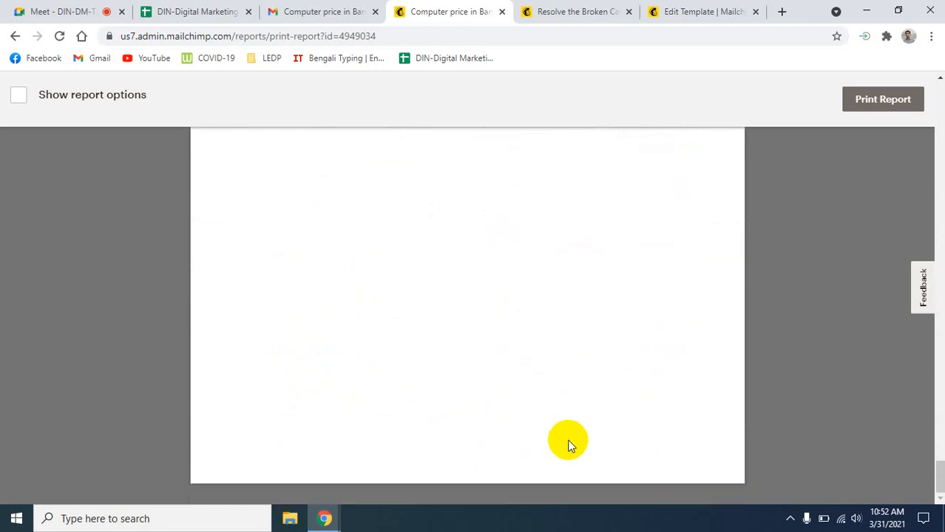
{"action": "scroll", "coordinate": [567, 440], "scroll_direction": "up", "scroll_amount": 15}
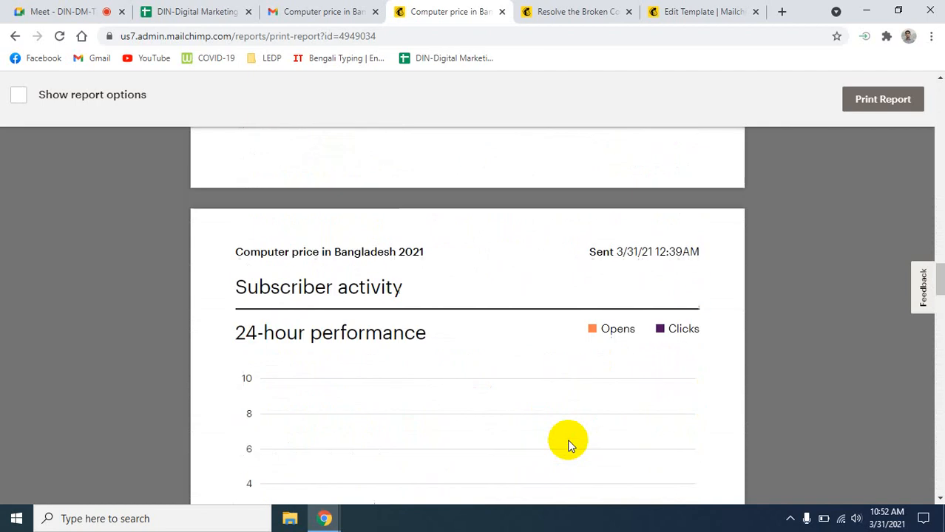
{"action": "scroll", "coordinate": [567, 445], "scroll_direction": "up", "scroll_amount": 5}
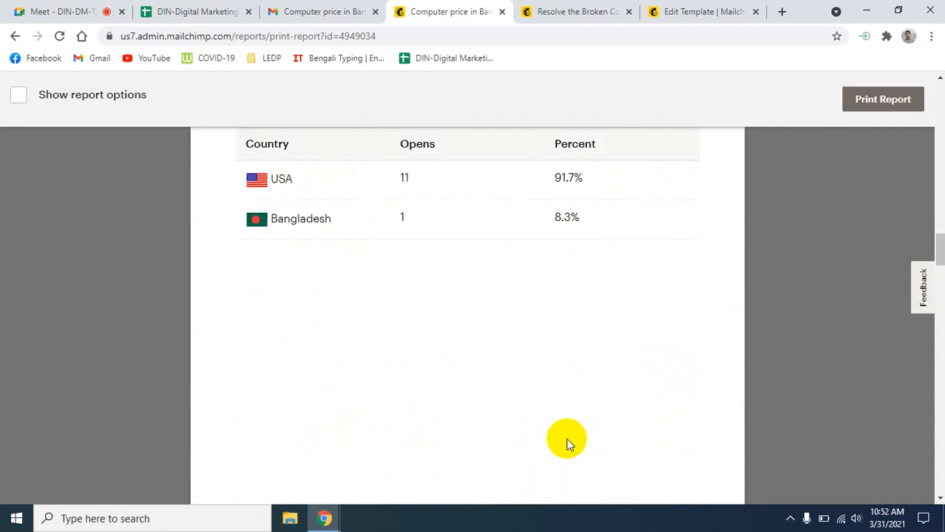
{"action": "scroll", "coordinate": [567, 444], "scroll_direction": "up", "scroll_amount": 20}
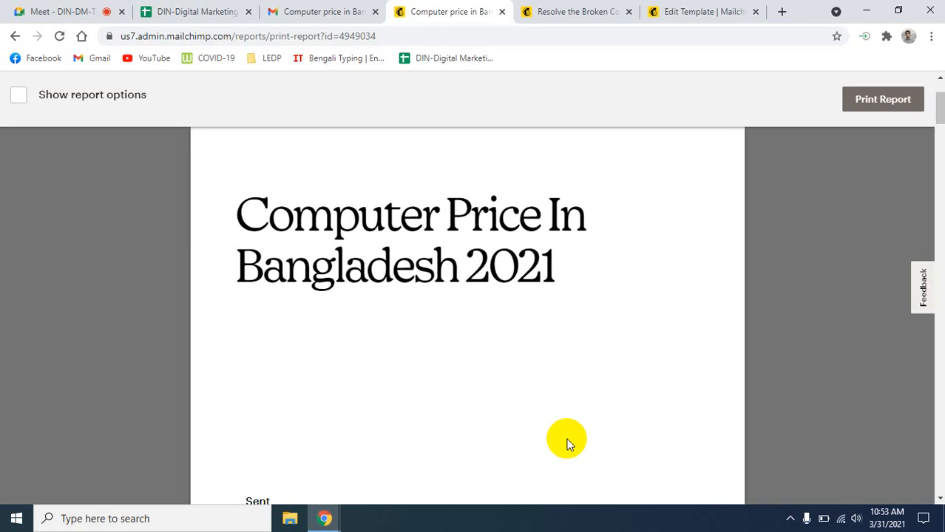
{"action": "scroll", "coordinate": [563, 363], "scroll_direction": "up", "scroll_amount": 2}
{"action": "scroll", "coordinate": [560, 374], "scroll_direction": "down", "scroll_amount": 7}
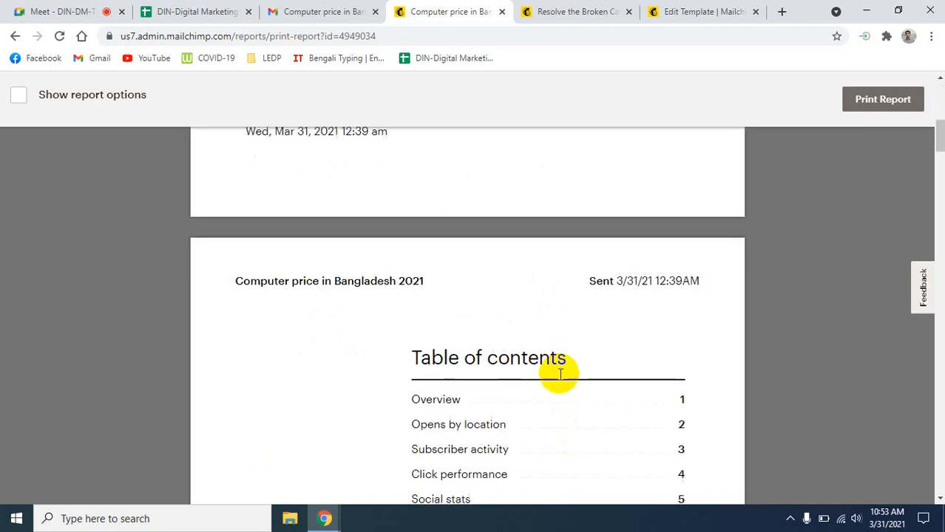
{"action": "scroll", "coordinate": [559, 374], "scroll_direction": "down", "scroll_amount": 20}
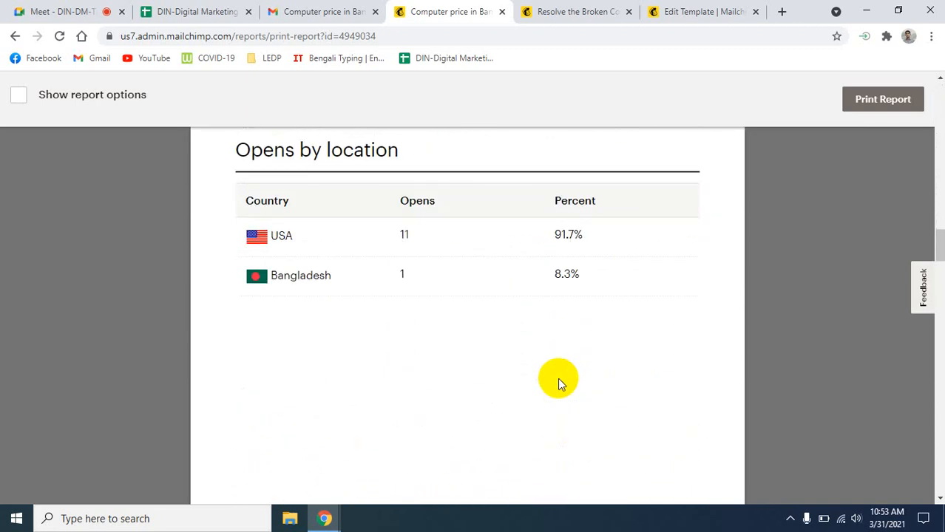
{"action": "scroll", "coordinate": [557, 378], "scroll_direction": "up", "scroll_amount": 20}
{"action": "scroll", "coordinate": [559, 381], "scroll_direction": "up", "scroll_amount": 2}
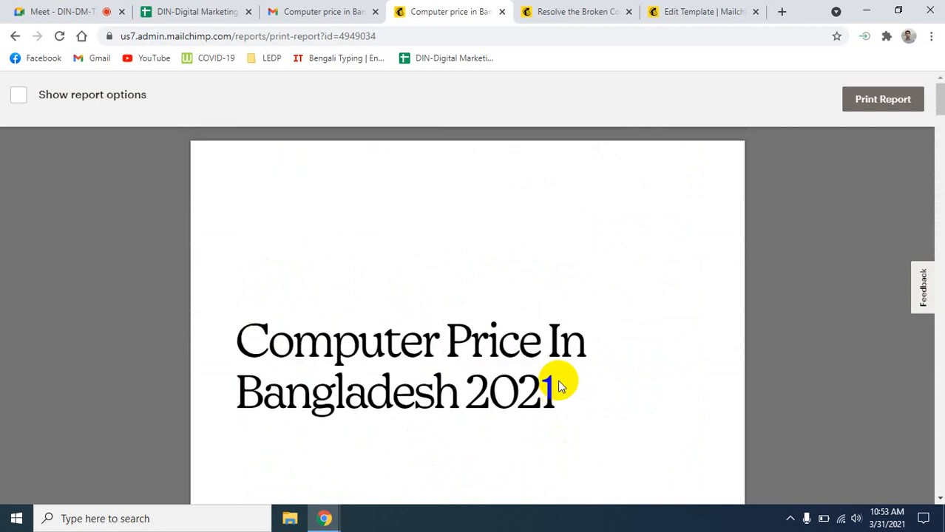
{"action": "scroll", "coordinate": [559, 384], "scroll_direction": "down", "scroll_amount": 20}
{"action": "scroll", "coordinate": [560, 400], "scroll_direction": "down", "scroll_amount": 20}
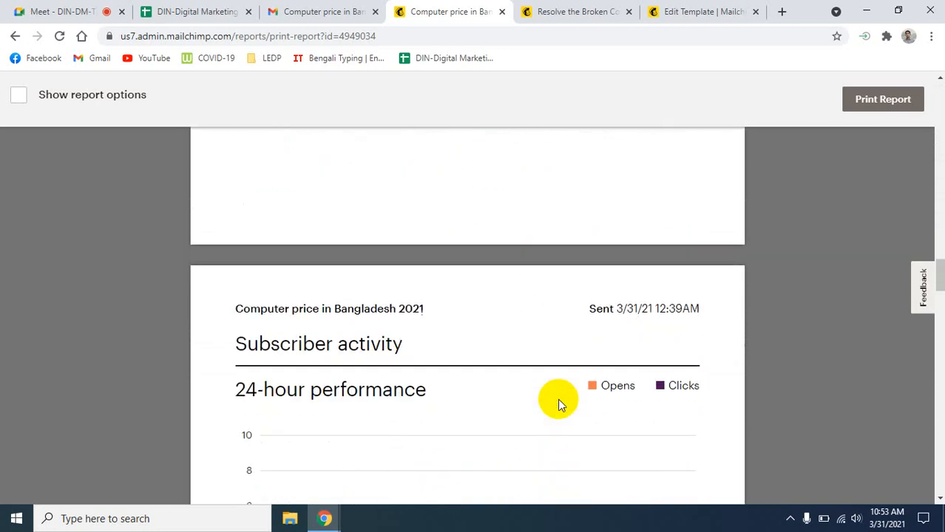
{"action": "scroll", "coordinate": [560, 405], "scroll_direction": "down", "scroll_amount": 5}
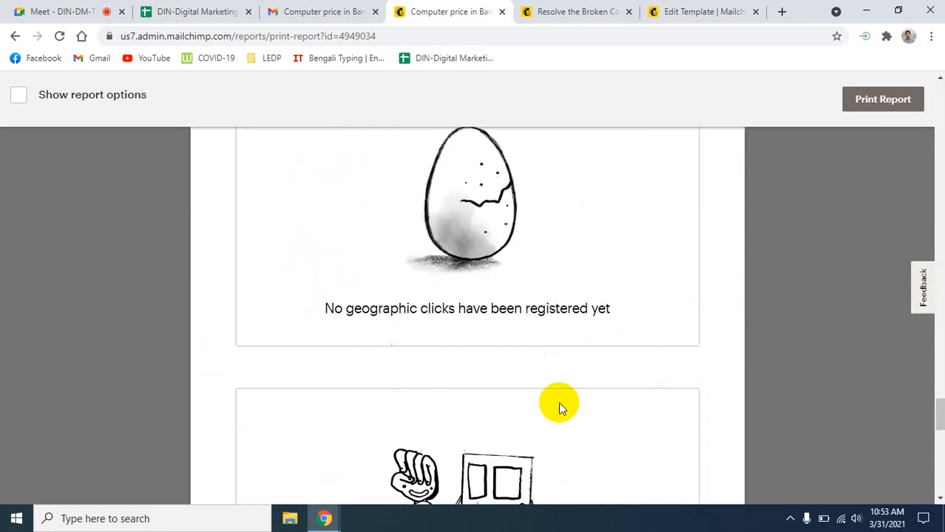
{"action": "scroll", "coordinate": [560, 405], "scroll_direction": "up", "scroll_amount": 4}
{"action": "scroll", "coordinate": [562, 407], "scroll_direction": "down", "scroll_amount": 4}
{"action": "scroll", "coordinate": [562, 406], "scroll_direction": "down", "scroll_amount": 2}
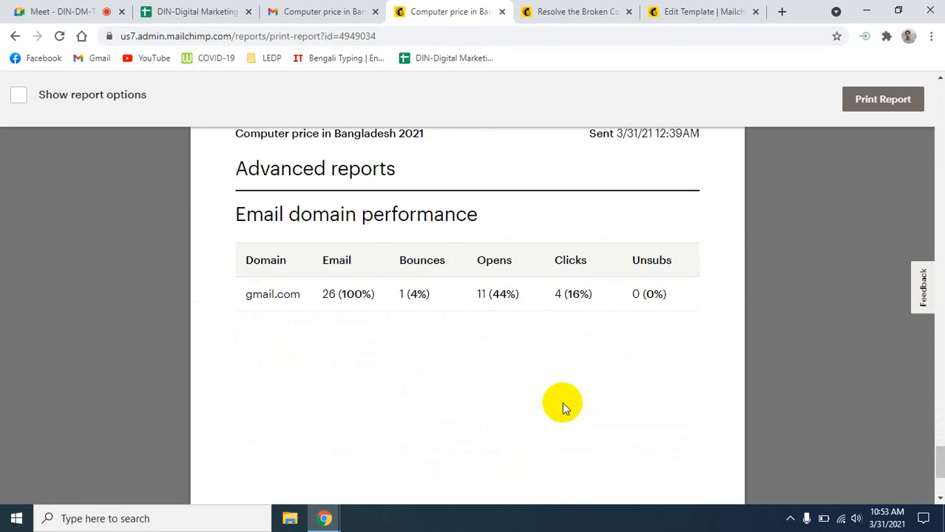
{"action": "scroll", "coordinate": [562, 402], "scroll_direction": "up", "scroll_amount": 10}
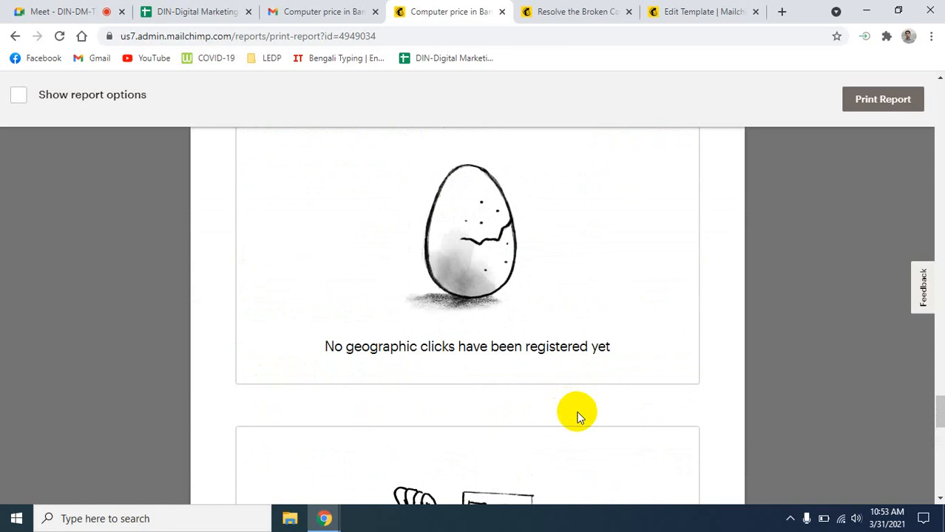
{"action": "scroll", "coordinate": [444, 325], "scroll_direction": "up", "scroll_amount": 20}
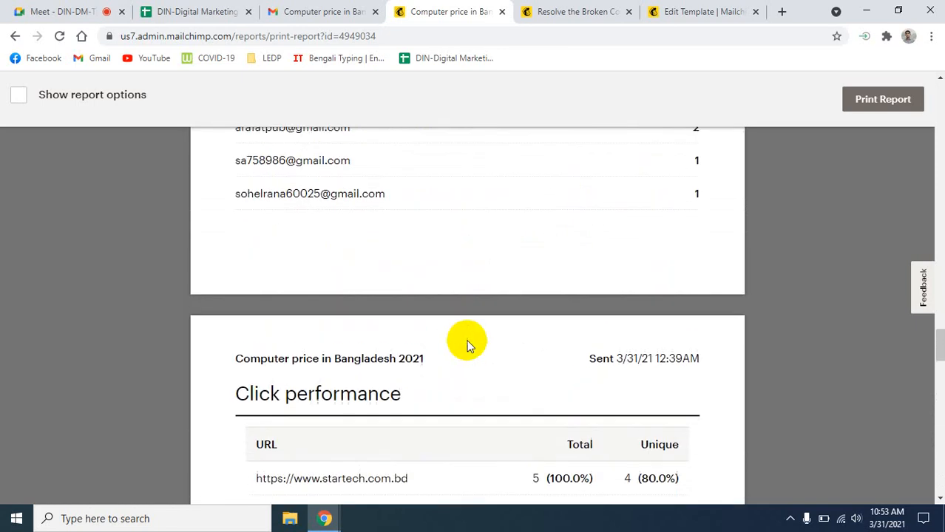
{"action": "scroll", "coordinate": [457, 344], "scroll_direction": "up", "scroll_amount": 10}
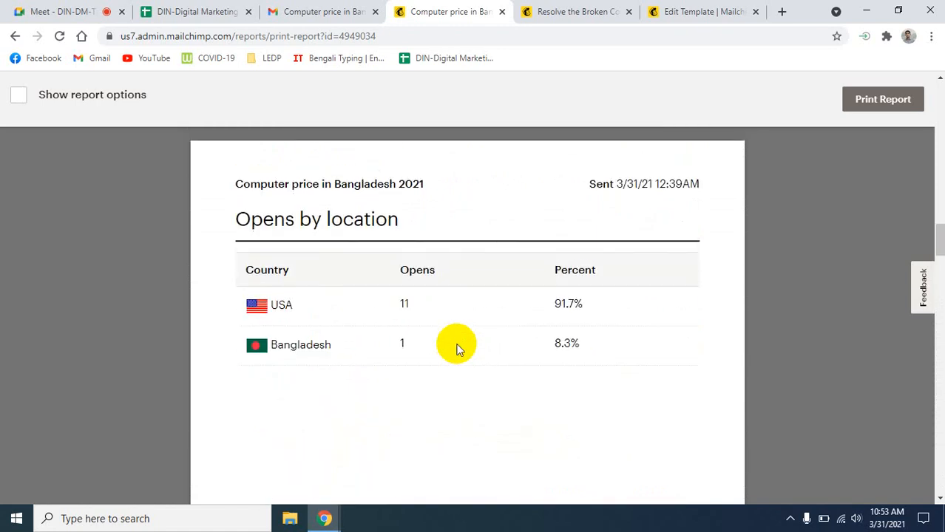
{"action": "scroll", "coordinate": [464, 343], "scroll_direction": "up", "scroll_amount": 10}
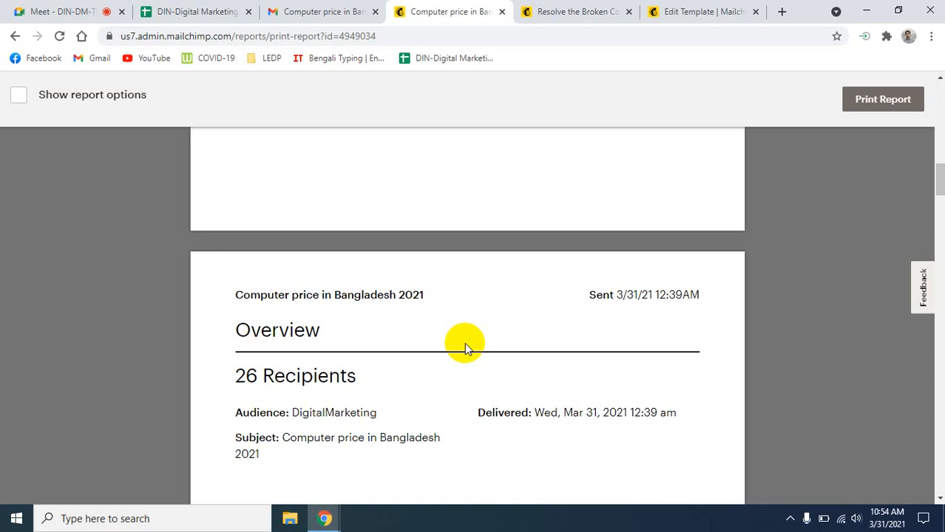
{"action": "scroll", "coordinate": [471, 346], "scroll_direction": "up", "scroll_amount": 10}
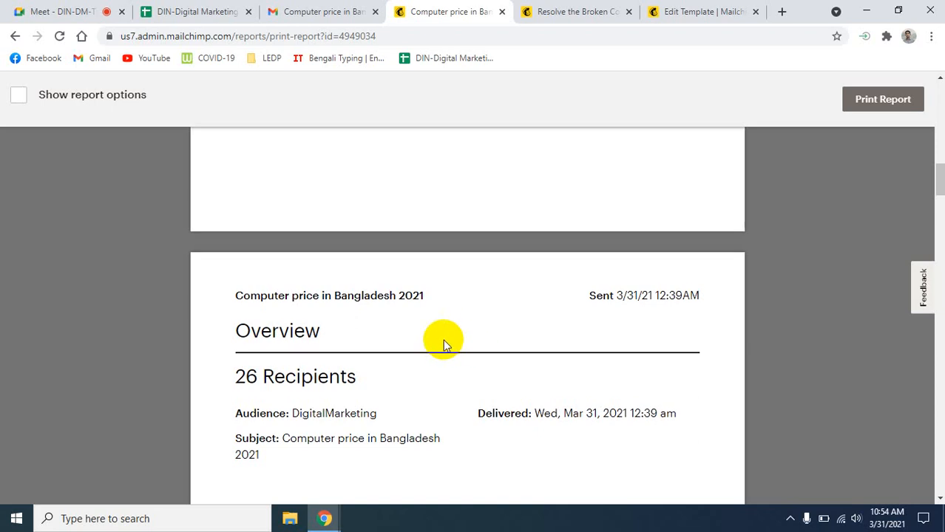
{"action": "scroll", "coordinate": [443, 342], "scroll_direction": "down", "scroll_amount": 15}
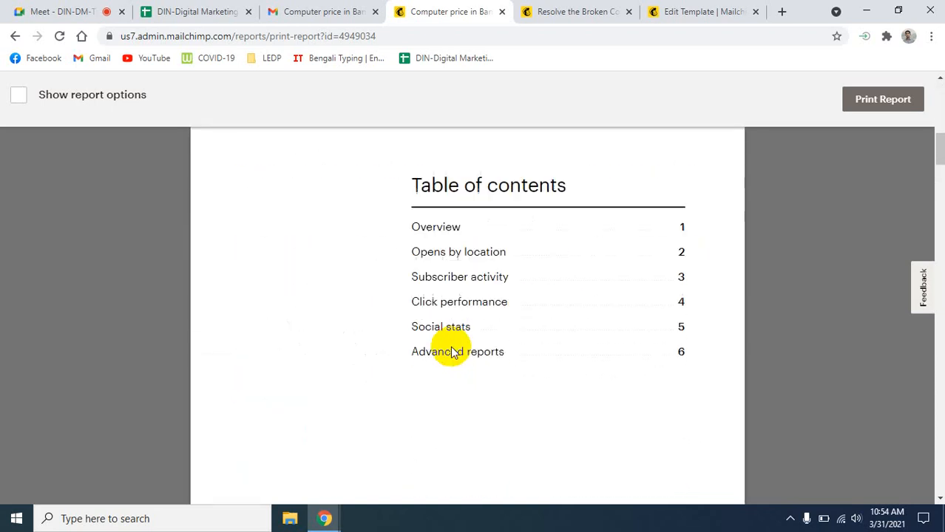
{"action": "scroll", "coordinate": [450, 345], "scroll_direction": "down", "scroll_amount": 2}
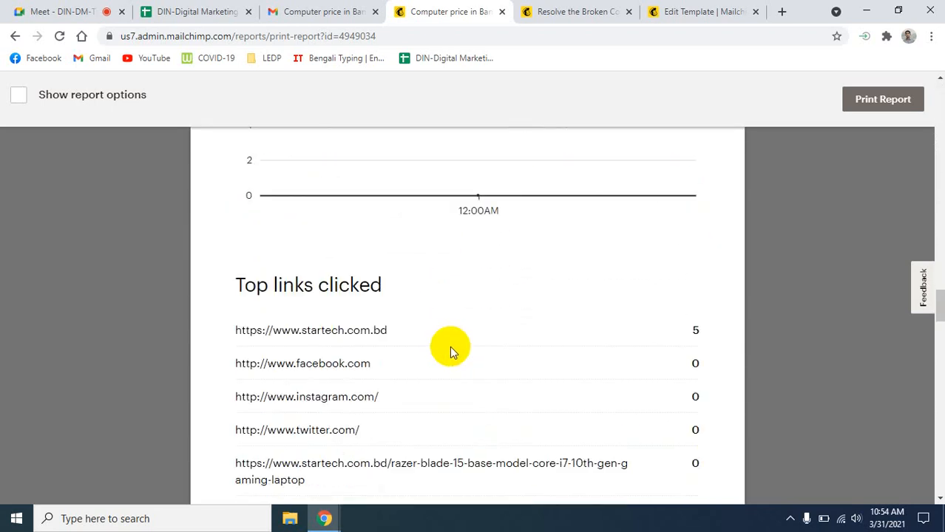
- Switch back to the ongoing DIN-DM-Tup-2 Google Meet call tab
{"action": "left_click", "coordinate": [31, 9]}
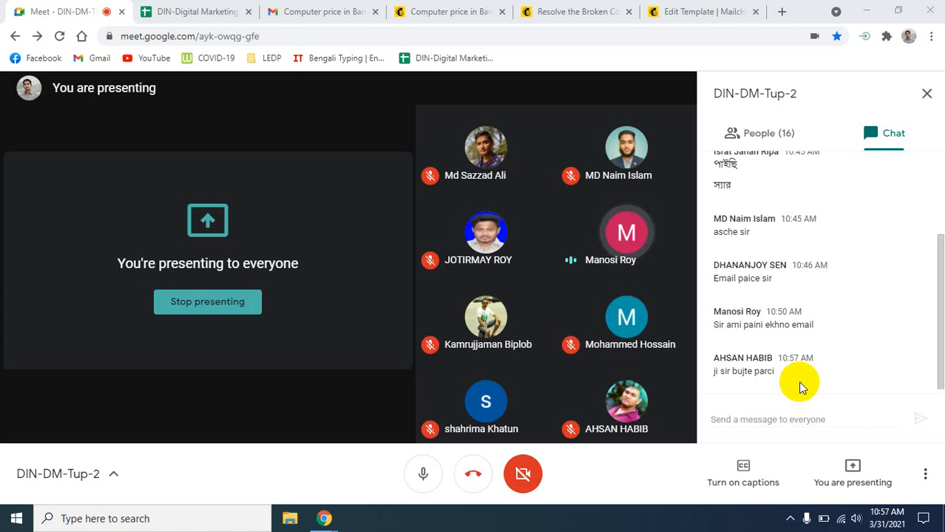
{"action": "left_click", "coordinate": [176, 14]}
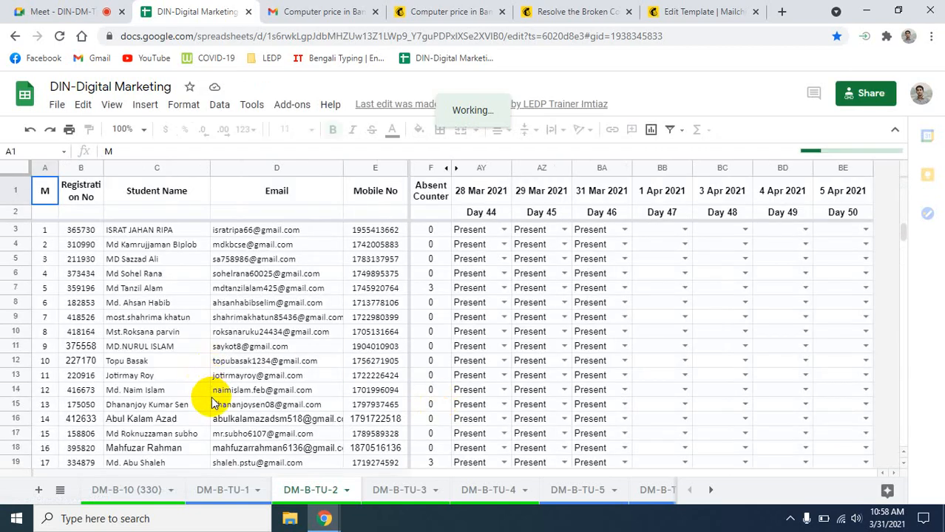
{"action": "scroll", "coordinate": [211, 392], "scroll_direction": "down", "scroll_amount": 5}
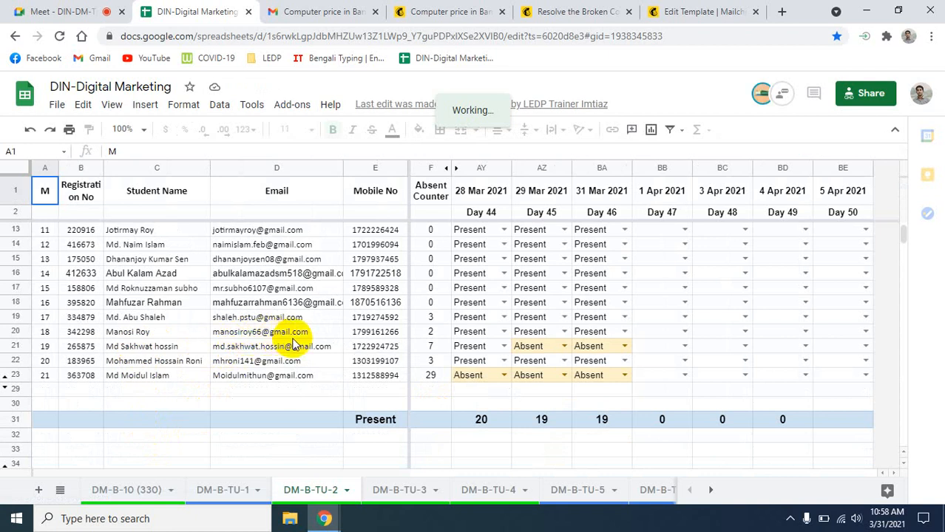
{"action": "scroll", "coordinate": [292, 347], "scroll_direction": "up", "scroll_amount": 5}
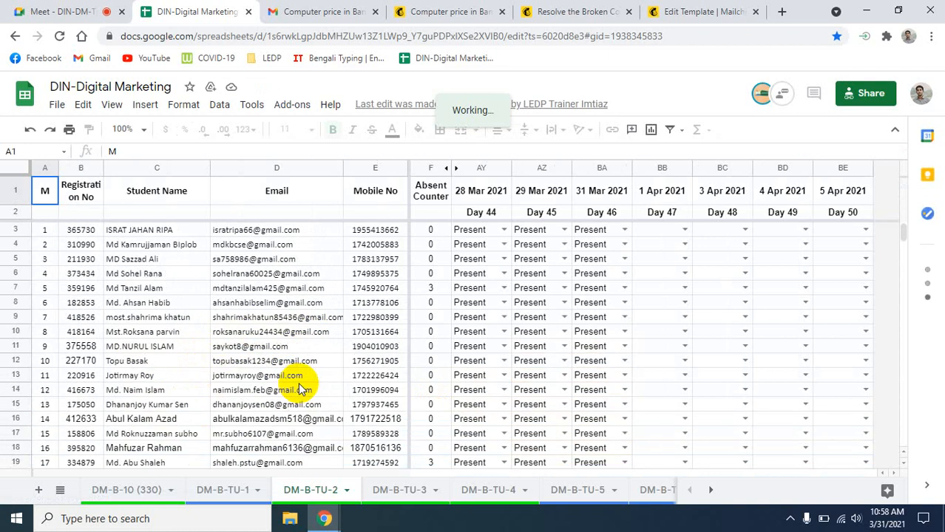
{"action": "left_click", "coordinate": [76, 12]}
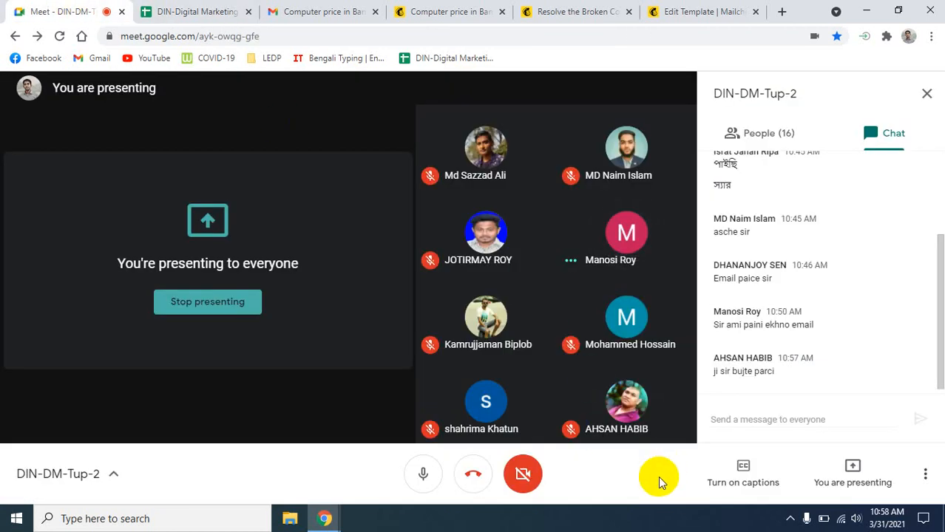
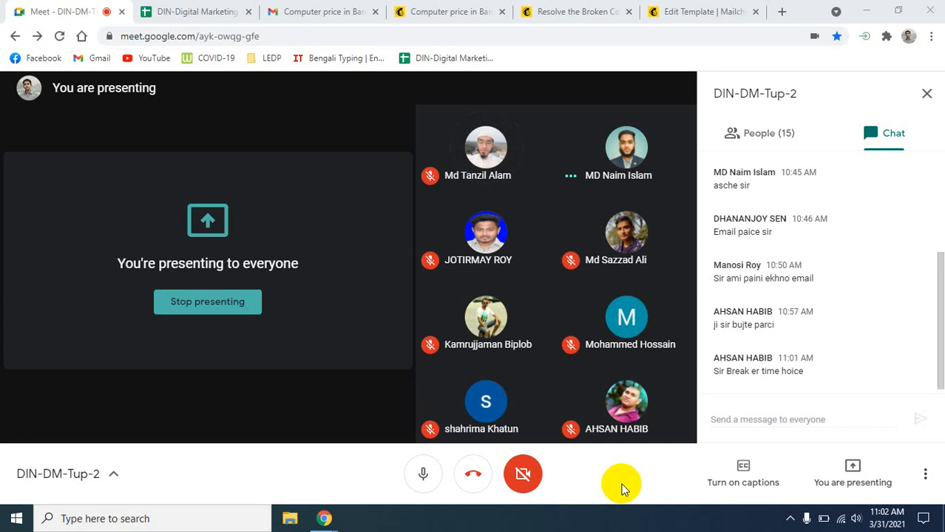
- In Gmail, check the received campaign email and open the End of Online Coding Class email
{"action": "mouse_move", "coordinate": [485, 150]}
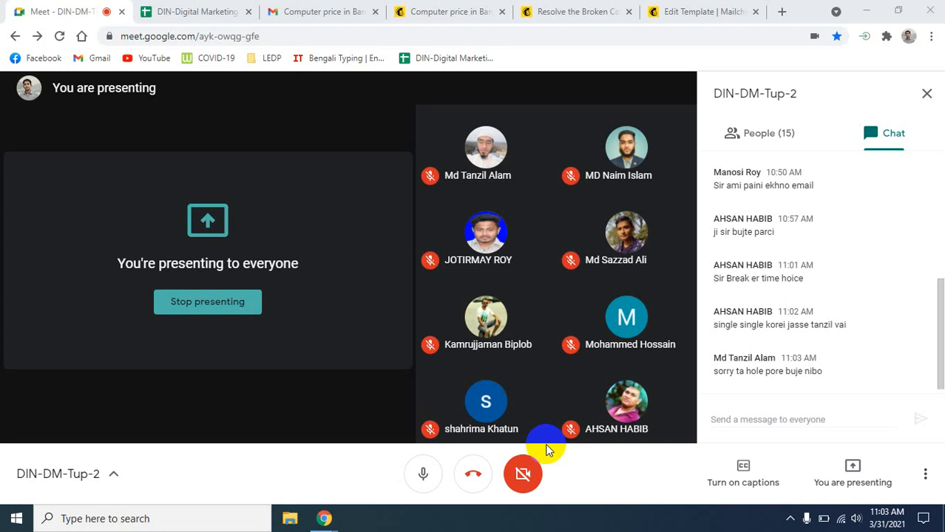
{"action": "left_click", "coordinate": [351, 10]}
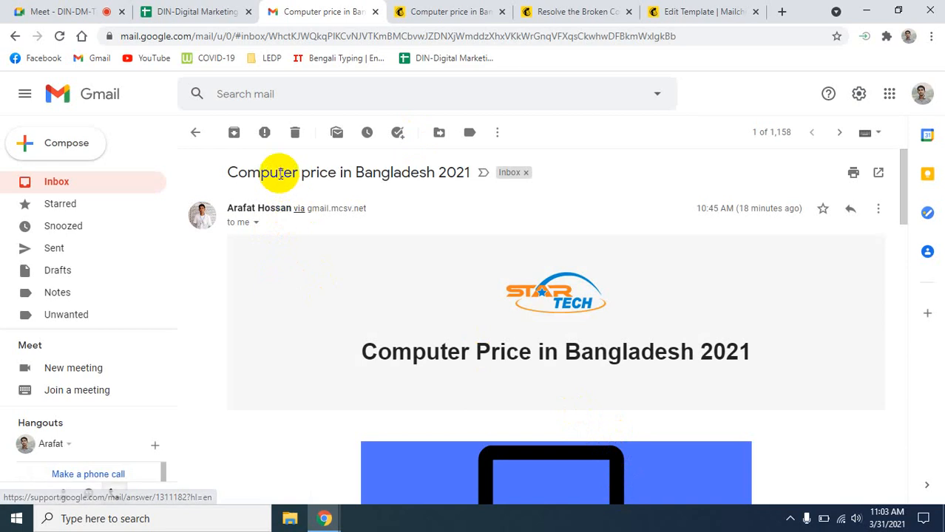
{"action": "left_click", "coordinate": [144, 115]}
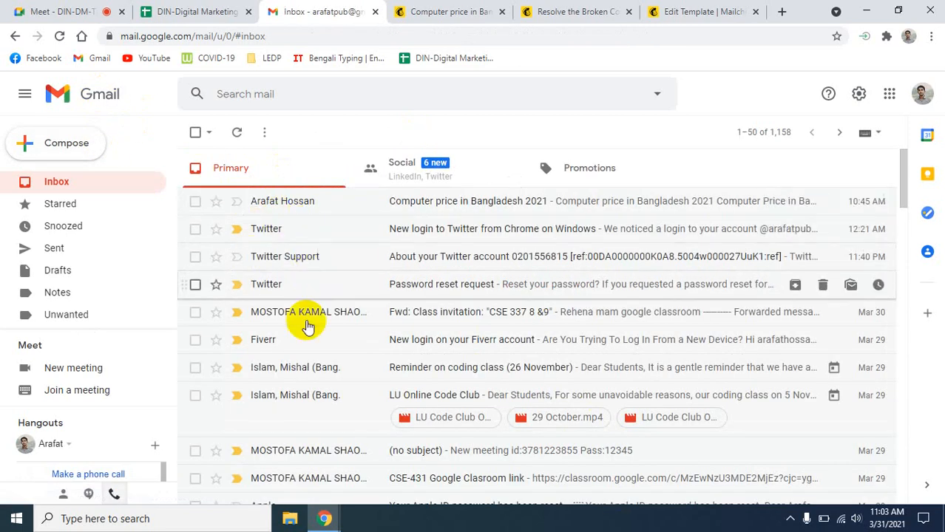
{"action": "scroll", "coordinate": [351, 429], "scroll_direction": "down", "scroll_amount": 1}
{"action": "scroll", "coordinate": [351, 431], "scroll_direction": "down", "scroll_amount": 2}
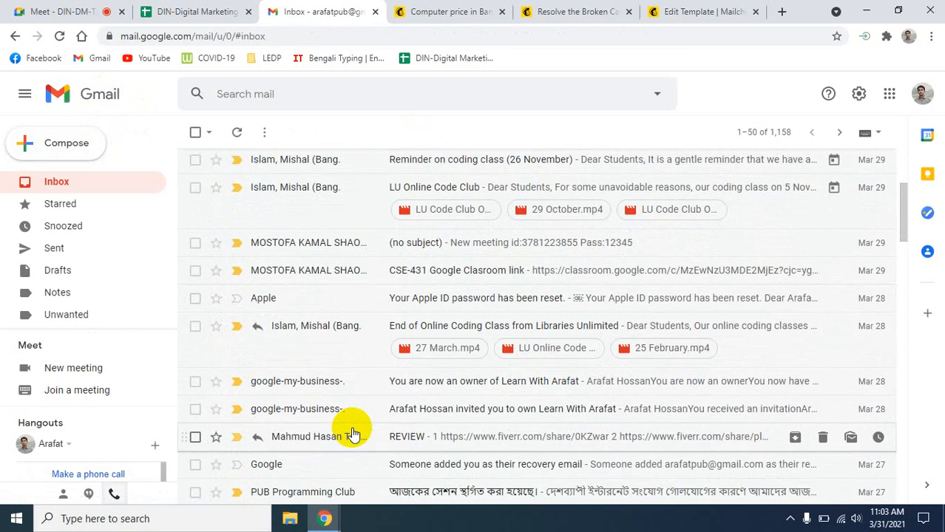
{"action": "left_click", "coordinate": [378, 360]}
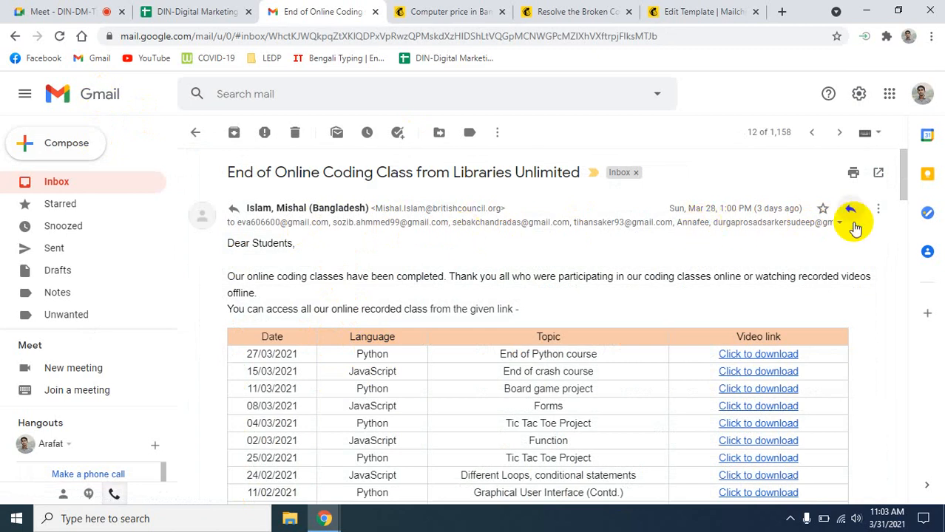
- Open the Computer price in Bangladesh 2021 email, then return to the Meet presentation
{"action": "left_click", "coordinate": [15, 36]}
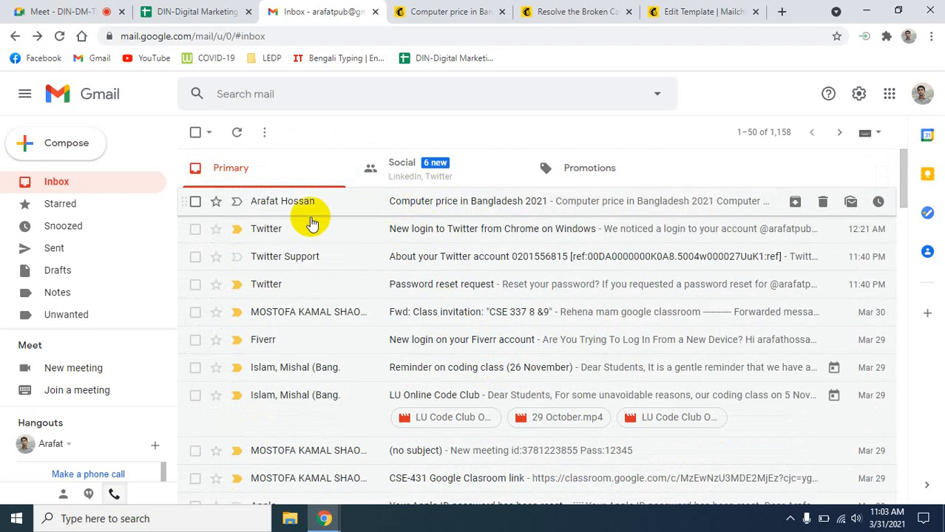
{"action": "left_click", "coordinate": [530, 208]}
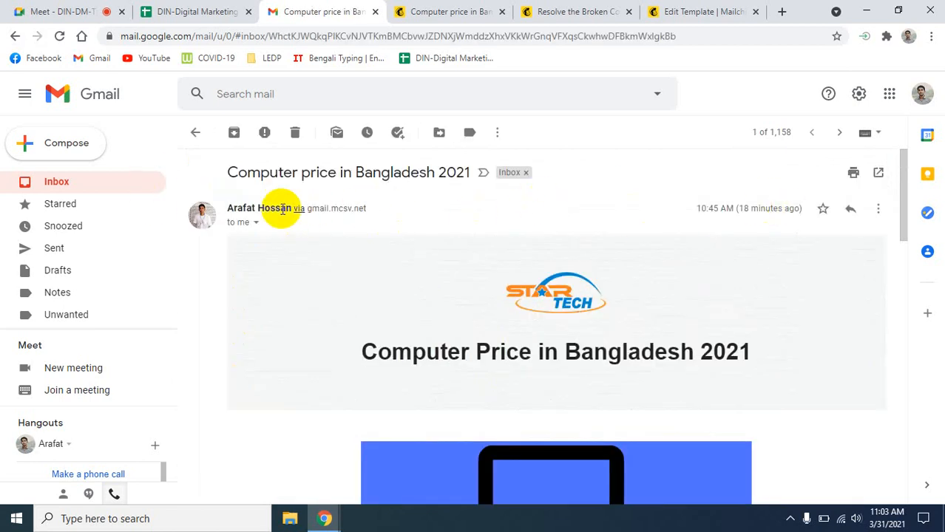
{"action": "left_click", "coordinate": [37, 11]}
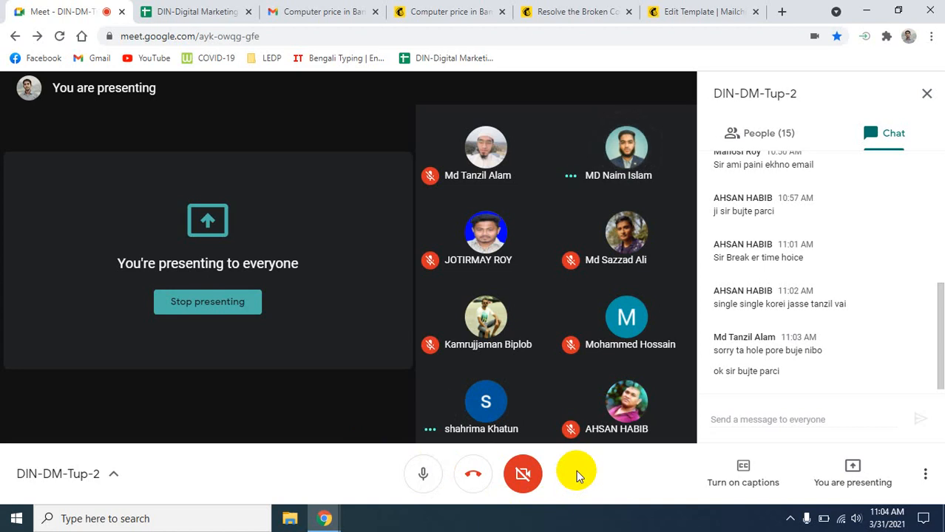
- Save the Footer block text in the Mailchimp email template editor
{"action": "left_click", "coordinate": [460, 12]}
{"action": "left_click", "coordinate": [577, 12]}
{"action": "scroll", "coordinate": [548, 351], "scroll_direction": "up", "scroll_amount": 5}
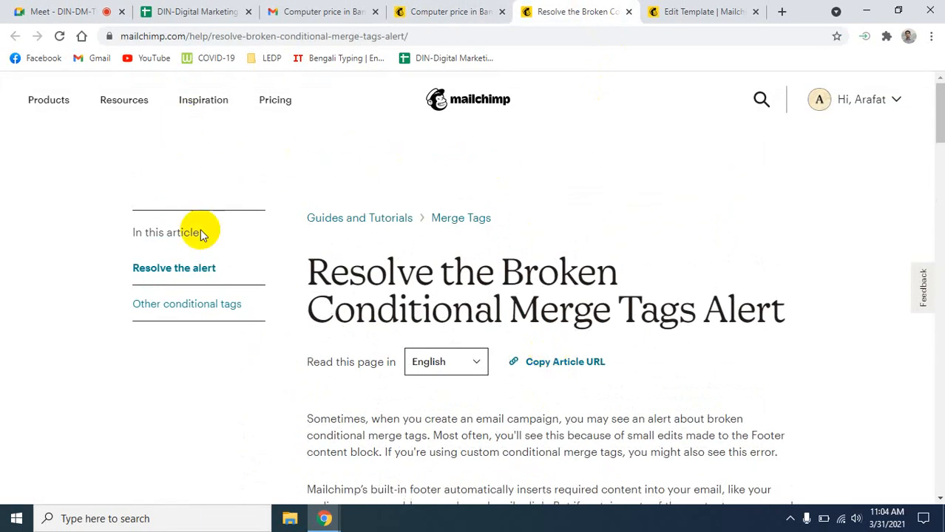
{"action": "left_click", "coordinate": [688, 12]}
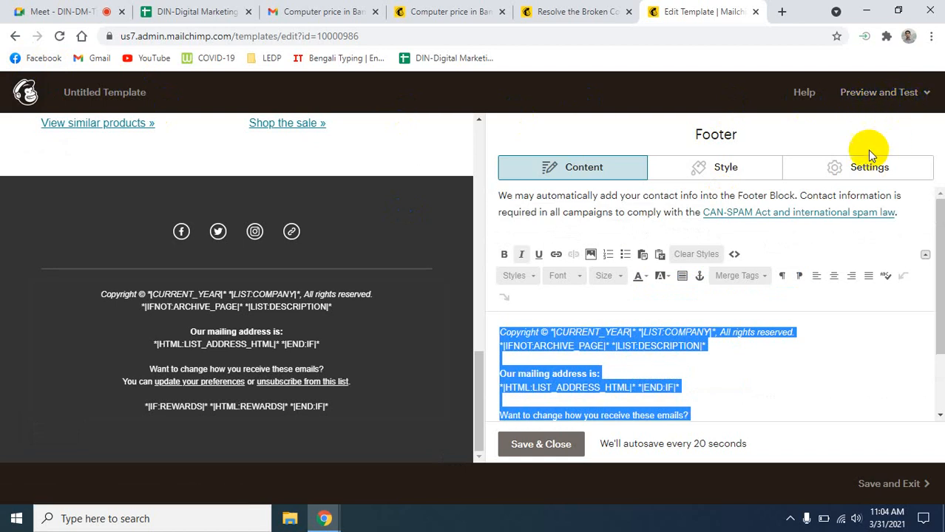
{"action": "scroll", "coordinate": [748, 311], "scroll_direction": "down", "scroll_amount": 2}
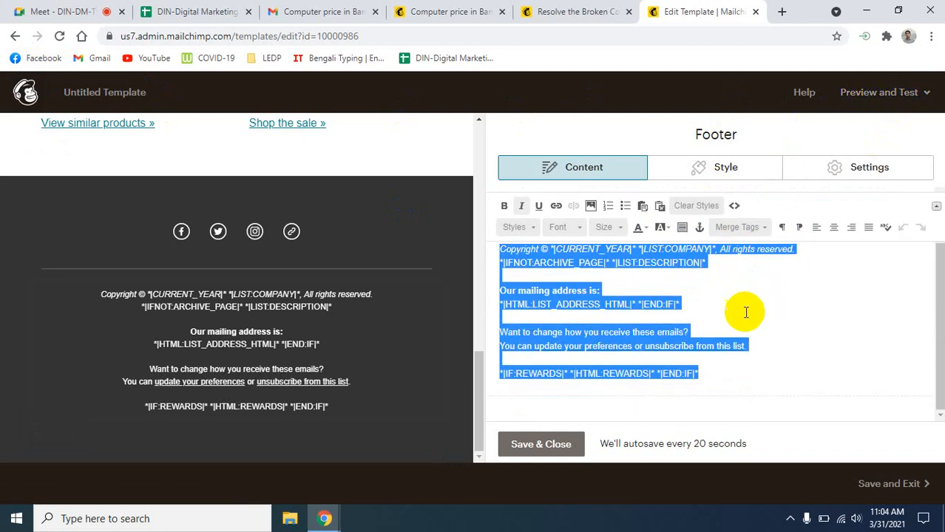
{"action": "left_click", "coordinate": [532, 446]}
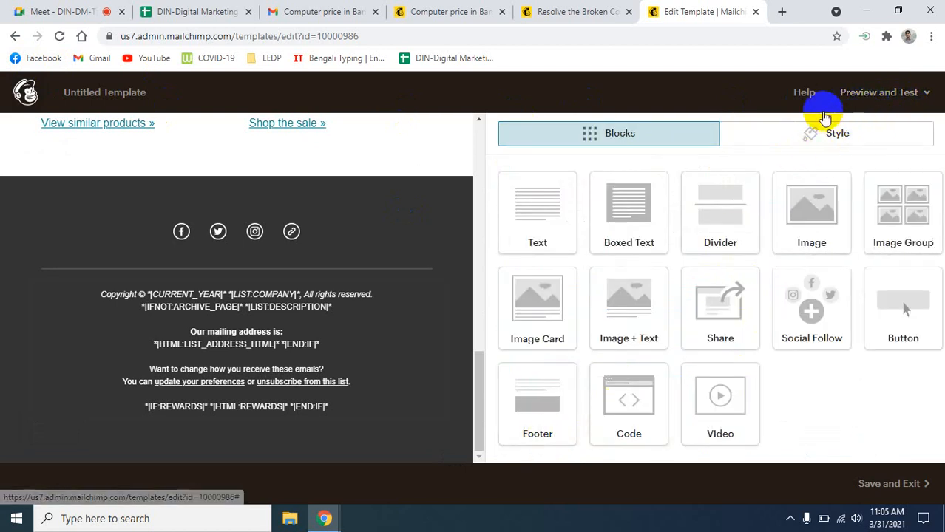
- Leave the template editor and bring up the All campaigns list for DigitalMarketing
{"action": "scroll", "coordinate": [218, 132], "scroll_direction": "up", "scroll_amount": 5}
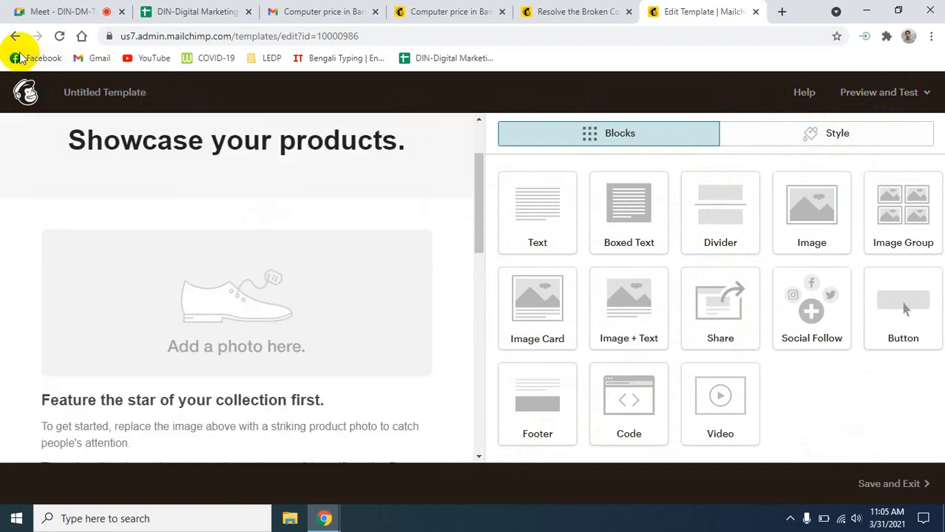
{"action": "left_click", "coordinate": [16, 36]}
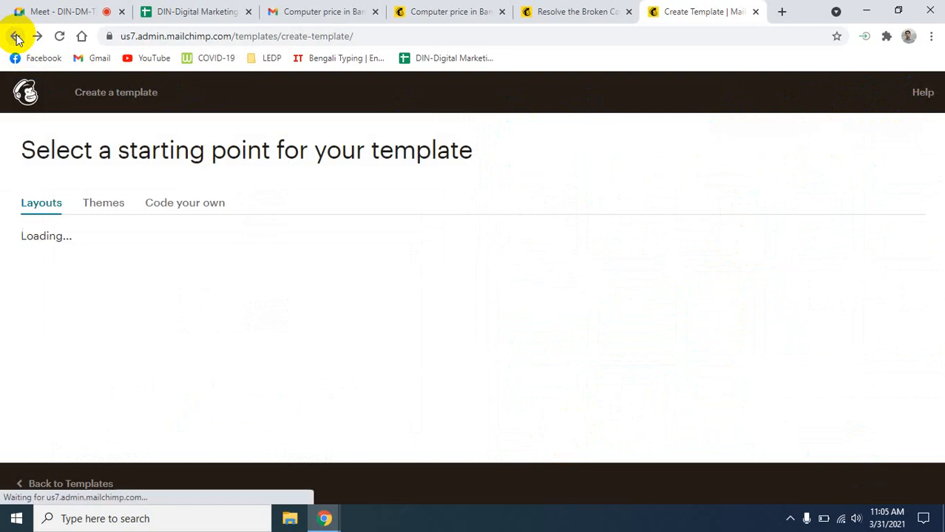
{"action": "left_click", "coordinate": [16, 39]}
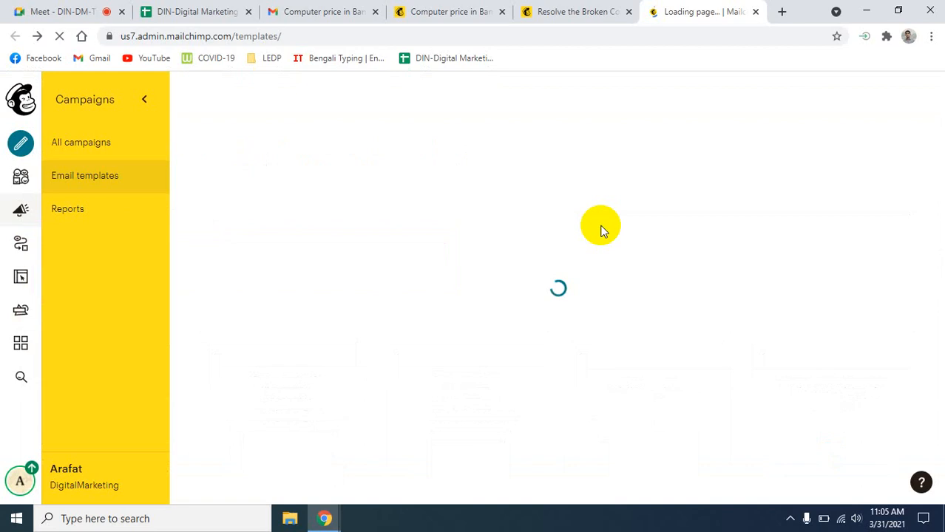
{"action": "left_click", "coordinate": [85, 148]}
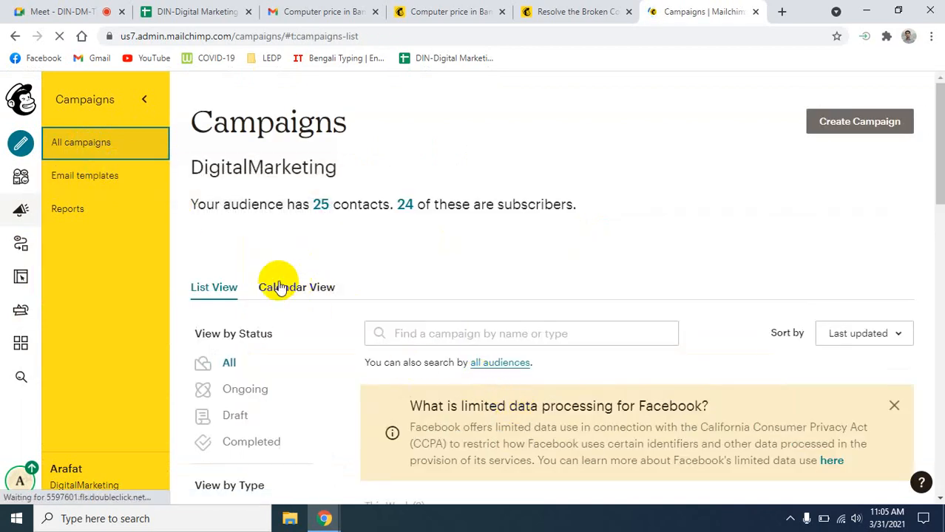
- Collapse the campaigns panel and look over the printable report before going back
{"action": "scroll", "coordinate": [371, 393], "scroll_direction": "down", "scroll_amount": 6}
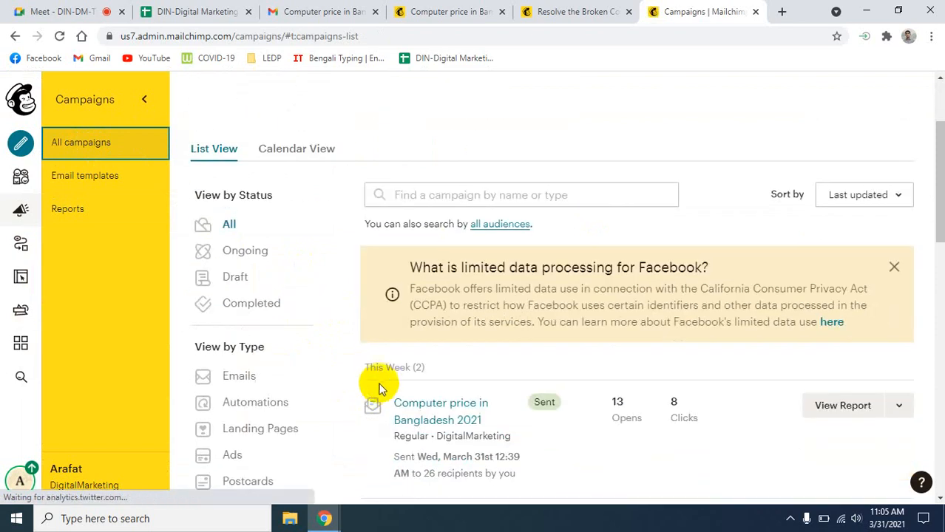
{"action": "scroll", "coordinate": [384, 388], "scroll_direction": "up", "scroll_amount": 6}
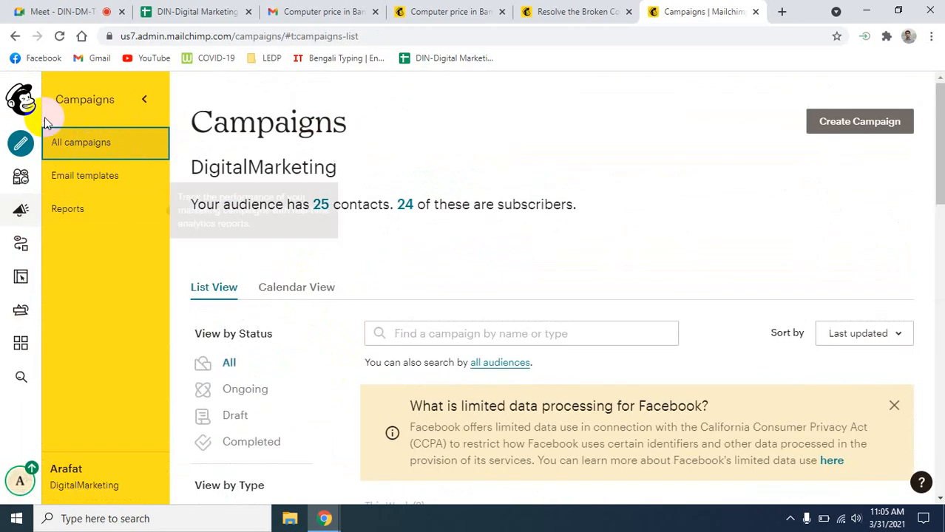
{"action": "left_click", "coordinate": [151, 99]}
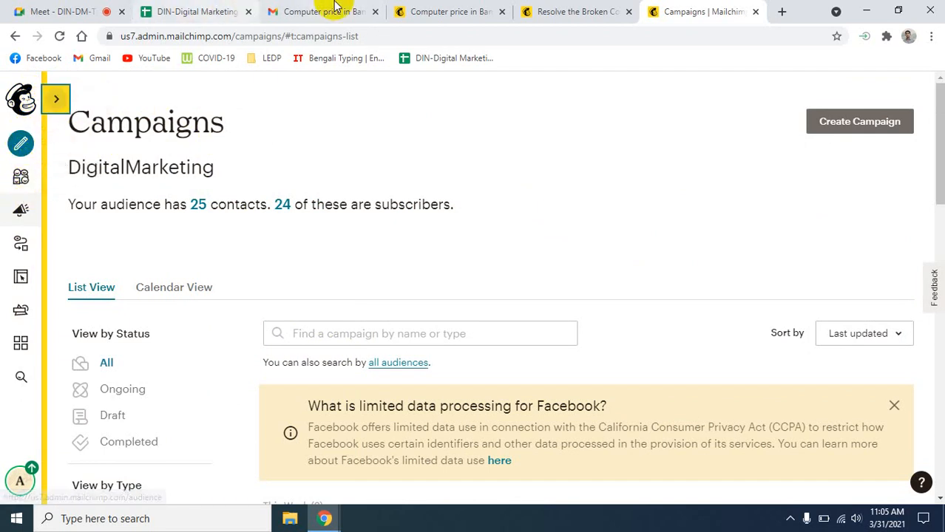
{"action": "left_click", "coordinate": [440, 11]}
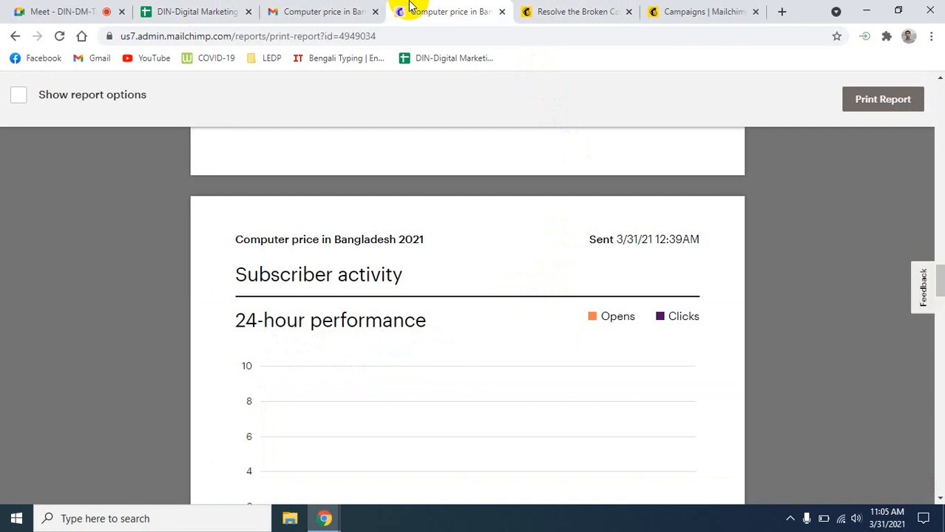
{"action": "scroll", "coordinate": [407, 137], "scroll_direction": "up", "scroll_amount": 4}
{"action": "left_click", "coordinate": [18, 35]}
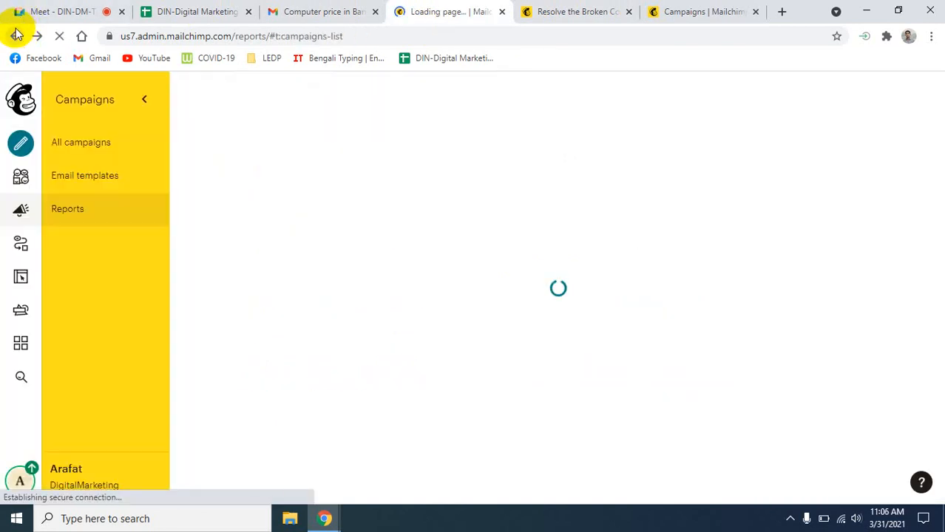
- Return to the reports list showing Computer price in Bangladesh 2021 with 13 opens, 8 clicks
{"action": "left_click", "coordinate": [28, 144]}
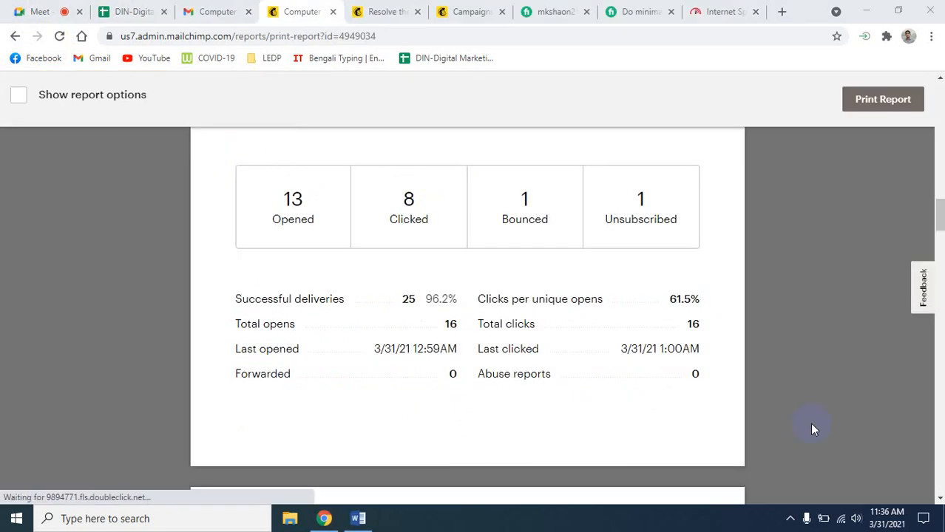
{"action": "scroll", "coordinate": [804, 429], "scroll_direction": "up", "scroll_amount": 10}
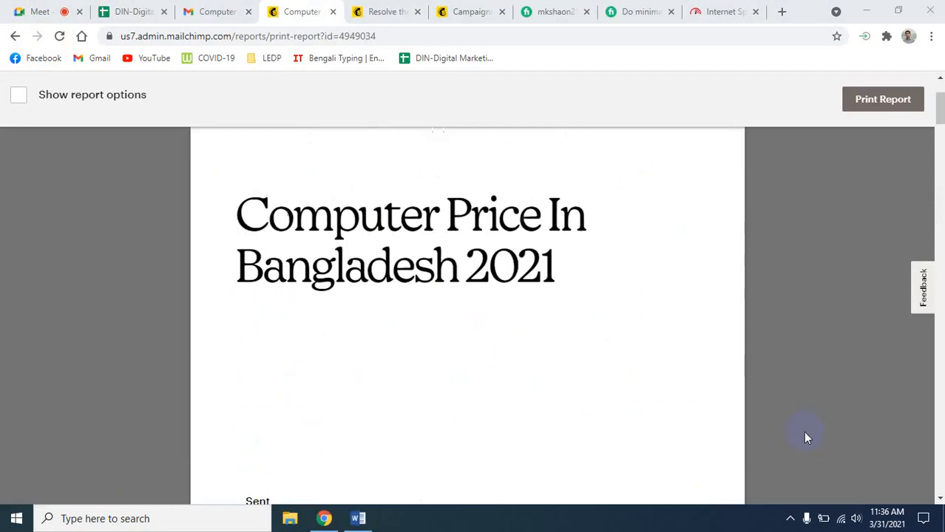
{"action": "left_click", "coordinate": [15, 35]}
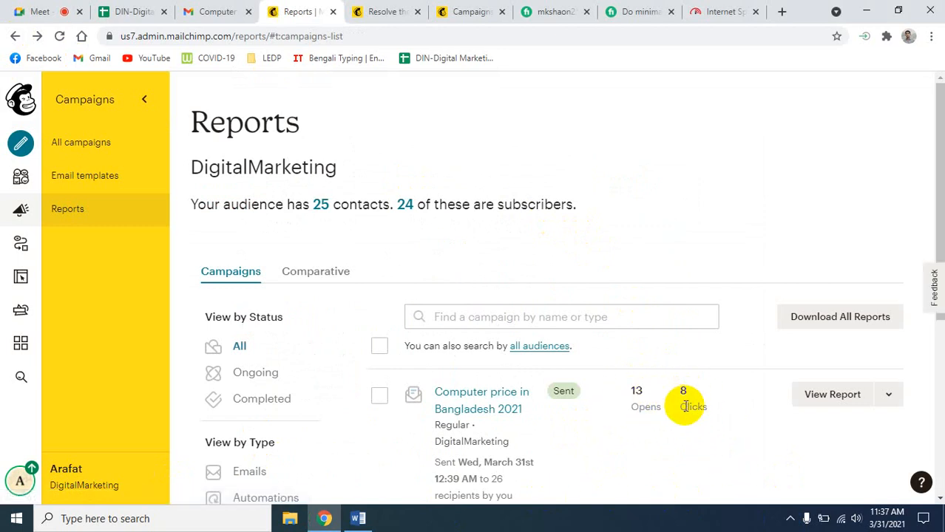
{"action": "left_click", "coordinate": [880, 398]}
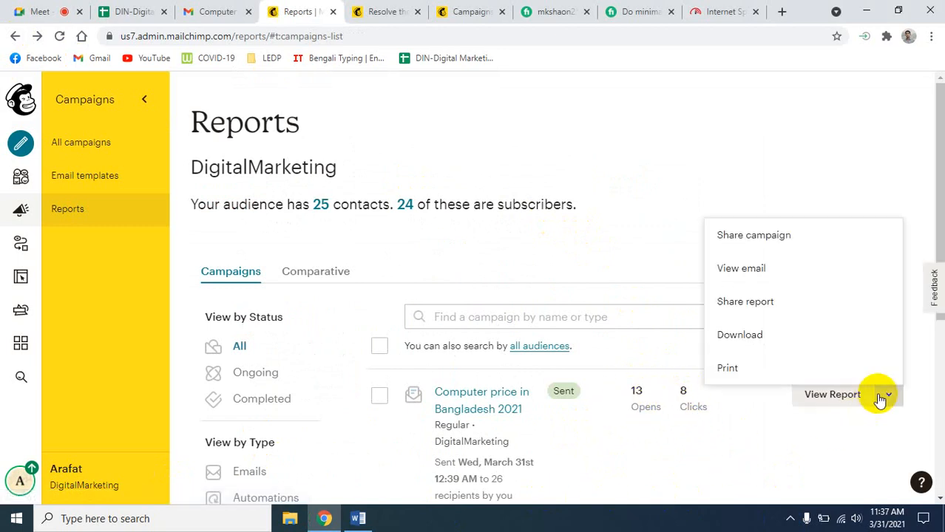
{"action": "left_click", "coordinate": [745, 369]}
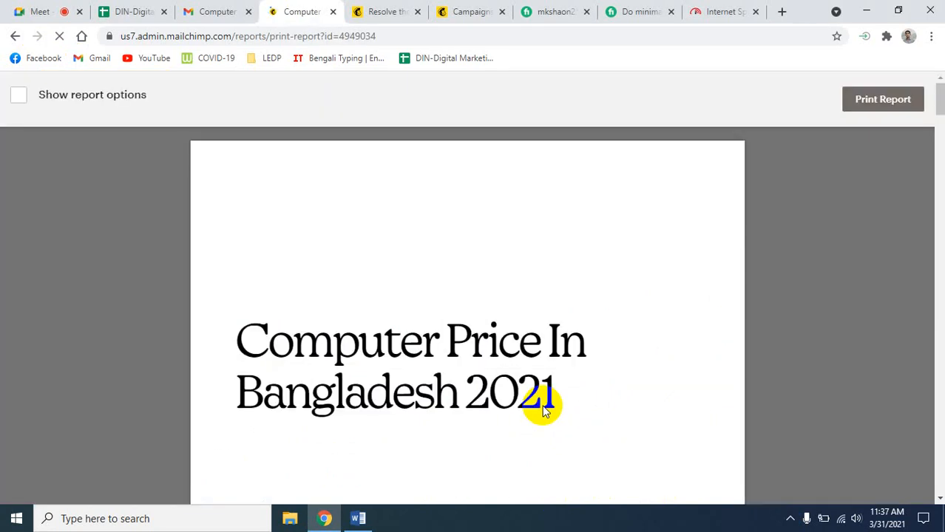
{"action": "left_click", "coordinate": [37, 11]}
{"action": "left_click", "coordinate": [306, 7]}
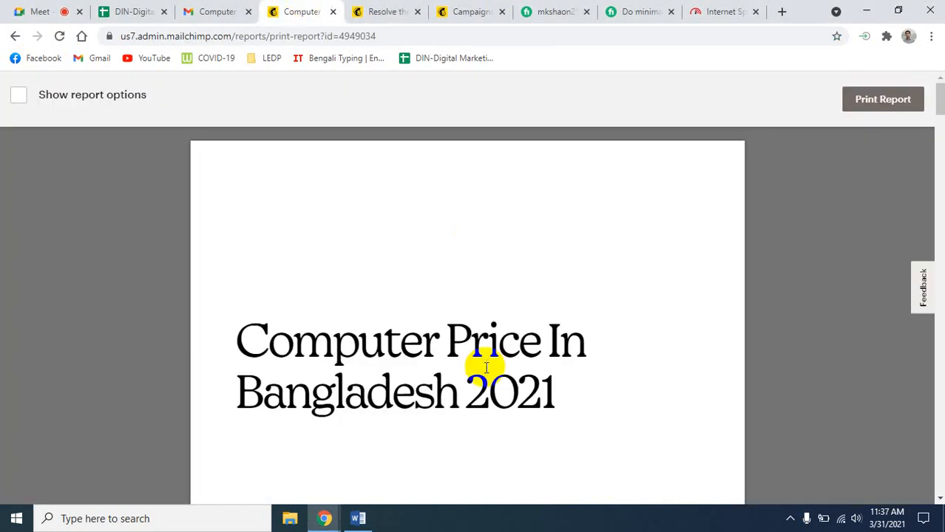
{"action": "left_click", "coordinate": [13, 37]}
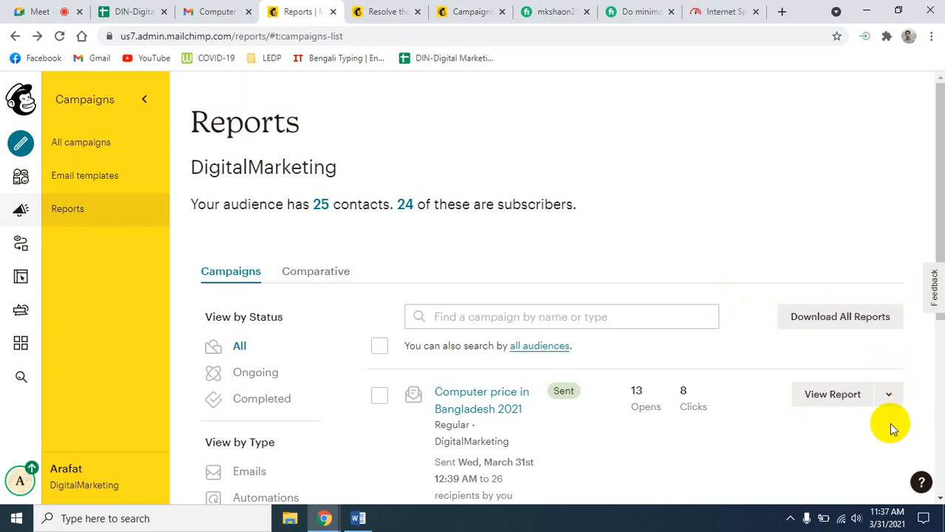
{"action": "left_click", "coordinate": [894, 397]}
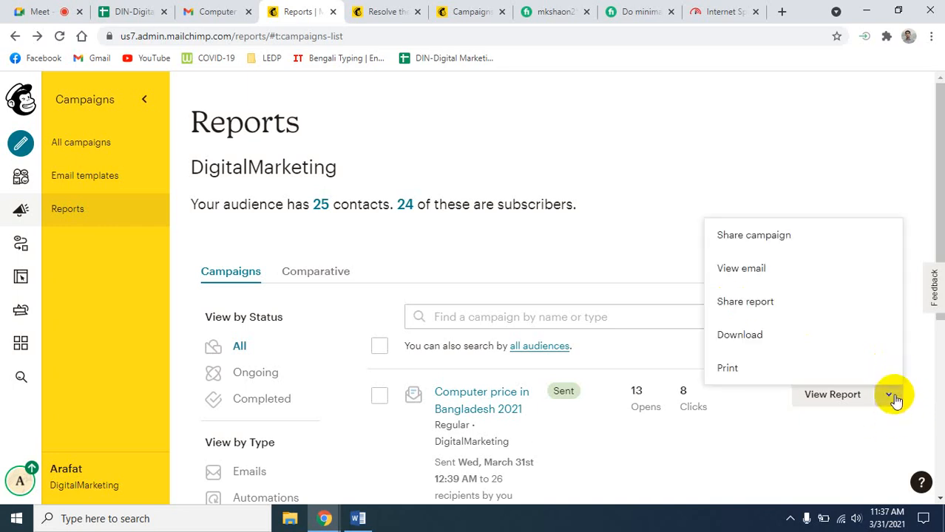
{"action": "left_click", "coordinate": [755, 370]}
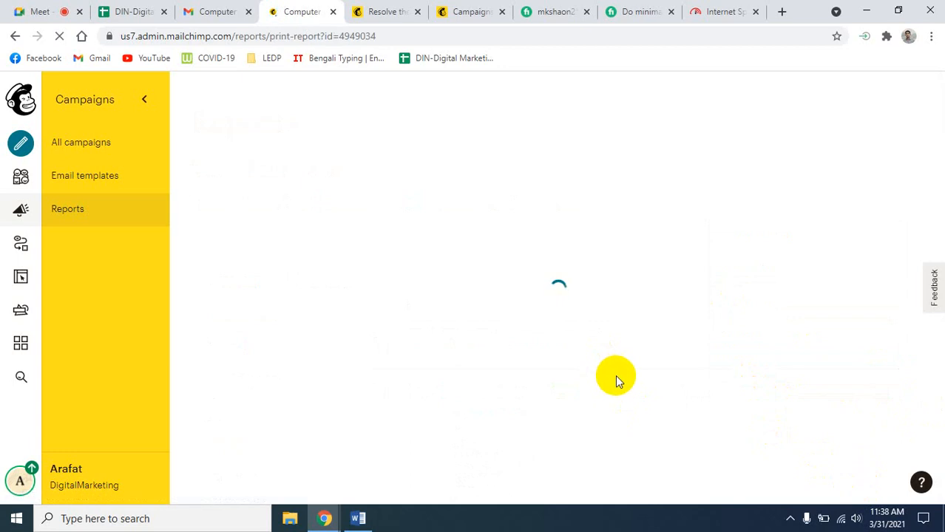
{"action": "scroll", "coordinate": [621, 382], "scroll_direction": "down", "scroll_amount": 17}
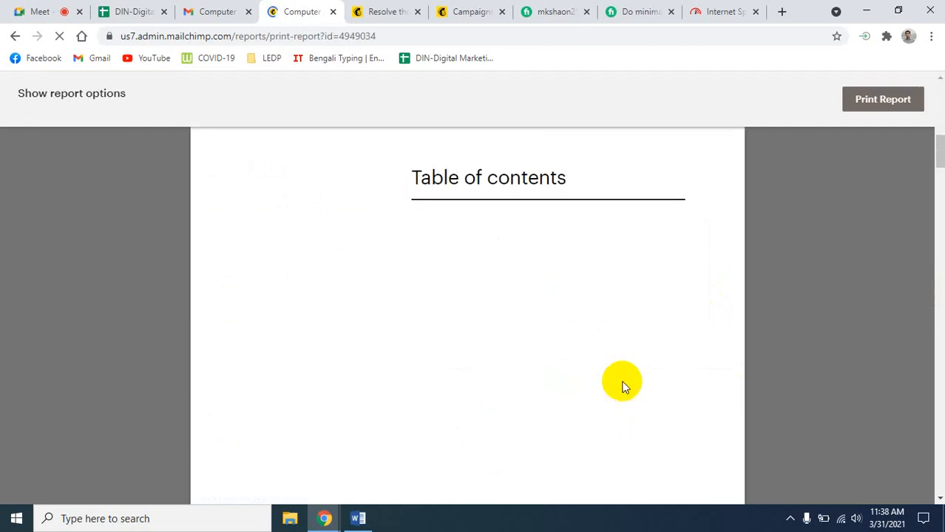
{"action": "scroll", "coordinate": [623, 382], "scroll_direction": "up", "scroll_amount": 9}
{"action": "scroll", "coordinate": [624, 384], "scroll_direction": "up", "scroll_amount": 3}
{"action": "scroll", "coordinate": [623, 385], "scroll_direction": "down", "scroll_amount": 12}
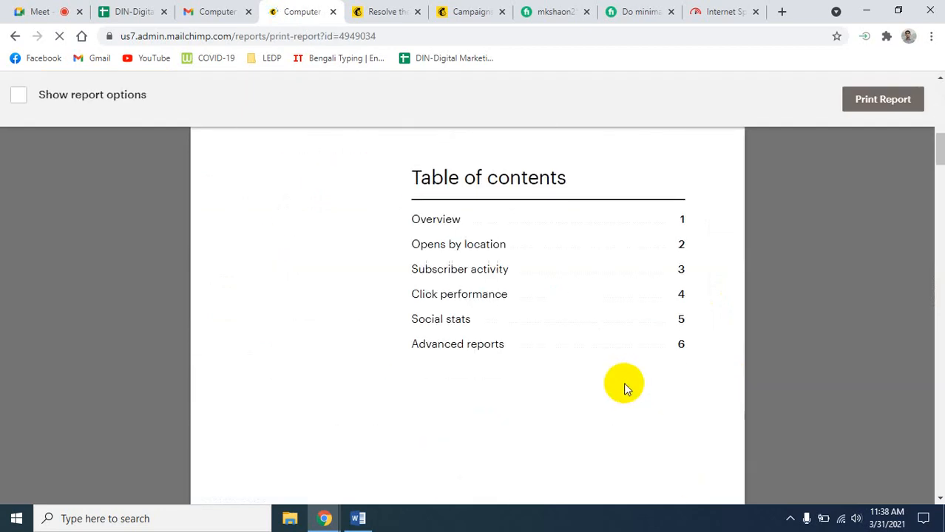
{"action": "scroll", "coordinate": [623, 383], "scroll_direction": "down", "scroll_amount": 2}
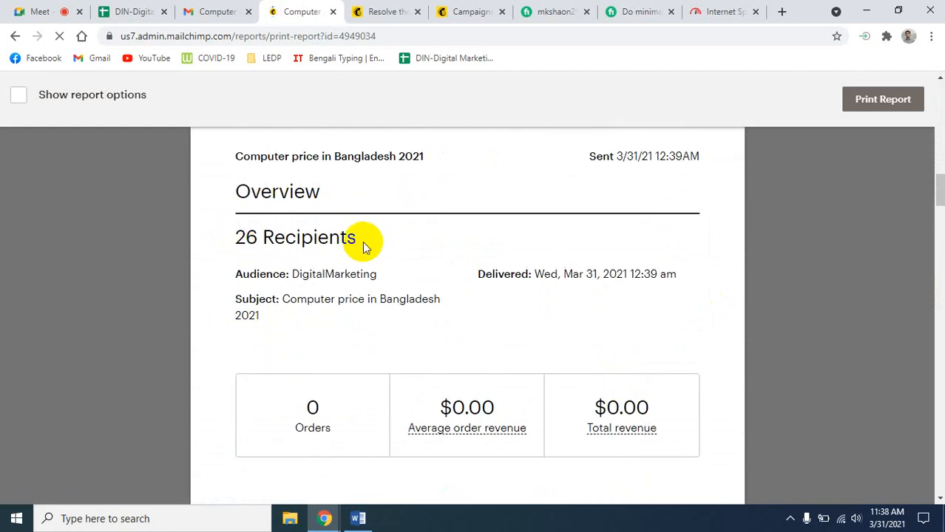
{"action": "scroll", "coordinate": [451, 293], "scroll_direction": "down", "scroll_amount": 4}
{"action": "scroll", "coordinate": [411, 324], "scroll_direction": "down", "scroll_amount": 4}
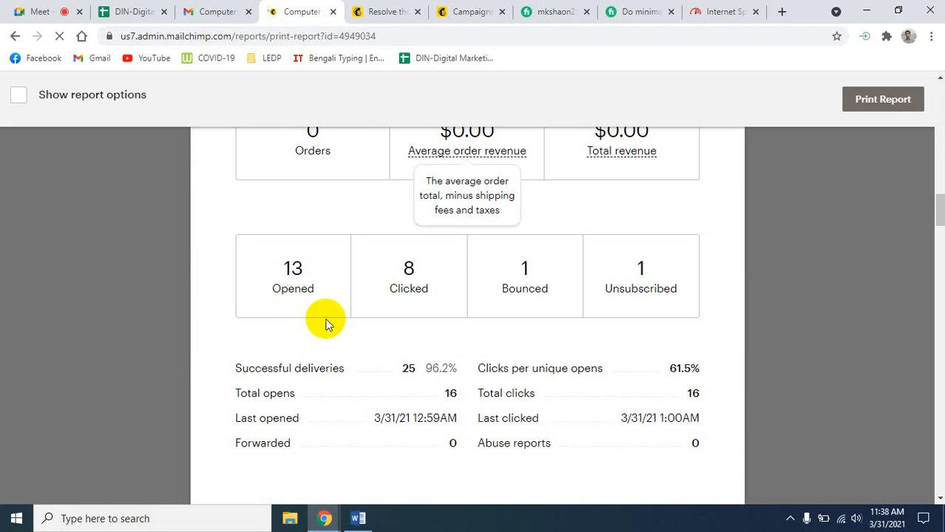
{"action": "scroll", "coordinate": [326, 322], "scroll_direction": "up", "scroll_amount": 5}
{"action": "scroll", "coordinate": [327, 324], "scroll_direction": "down", "scroll_amount": 5}
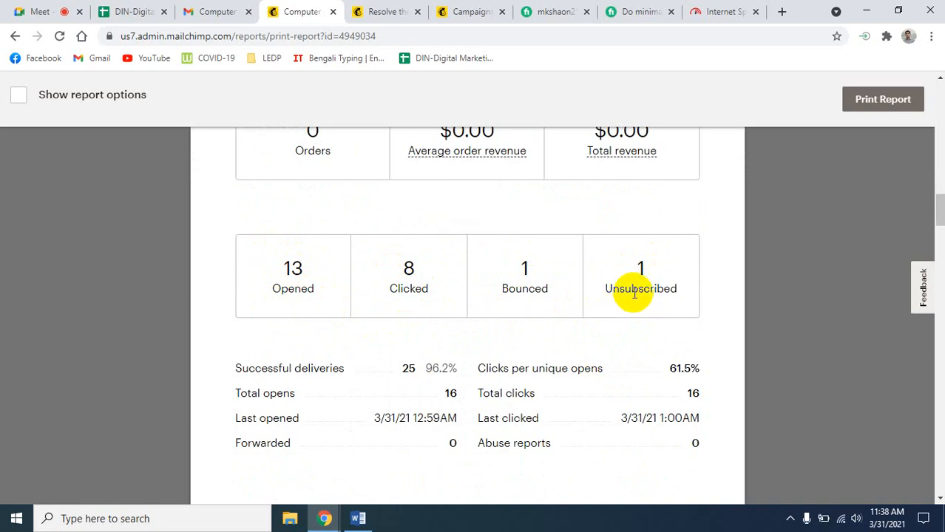
{"action": "scroll", "coordinate": [662, 366], "scroll_direction": "down", "scroll_amount": 3}
{"action": "scroll", "coordinate": [520, 392], "scroll_direction": "down", "scroll_amount": 3}
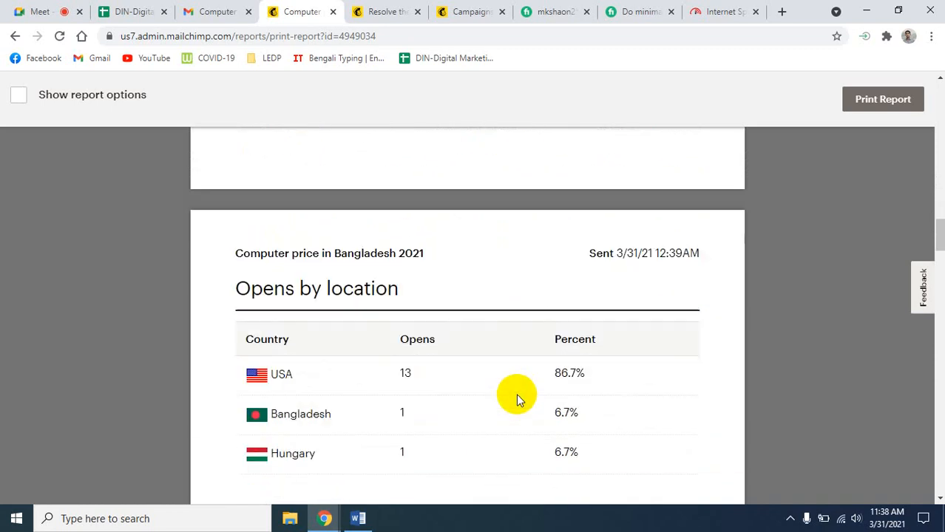
{"action": "scroll", "coordinate": [515, 400], "scroll_direction": "down", "scroll_amount": 6}
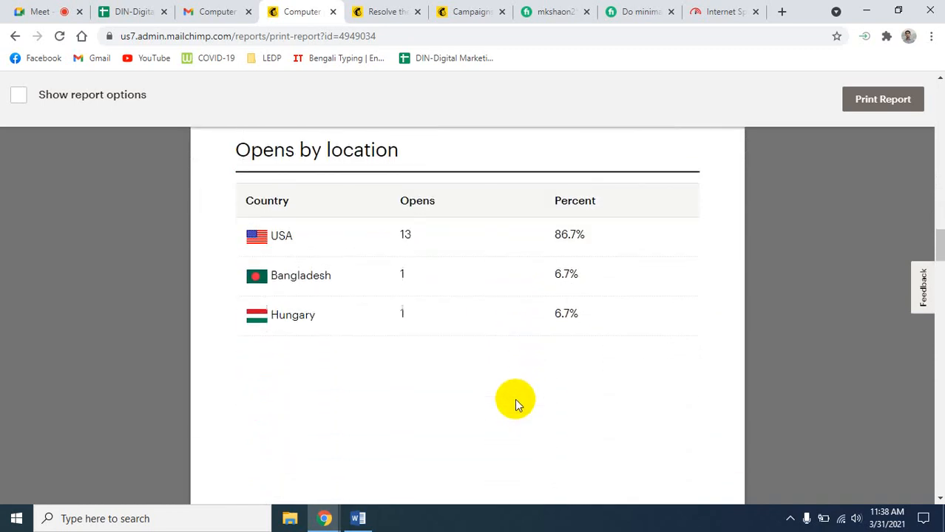
{"action": "scroll", "coordinate": [515, 400], "scroll_direction": "down", "scroll_amount": 5}
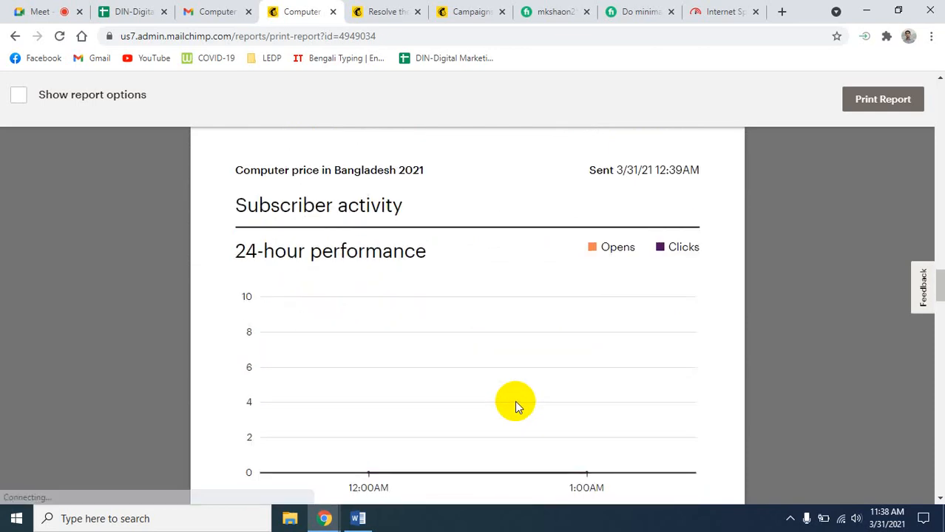
{"action": "scroll", "coordinate": [515, 401], "scroll_direction": "down", "scroll_amount": 5}
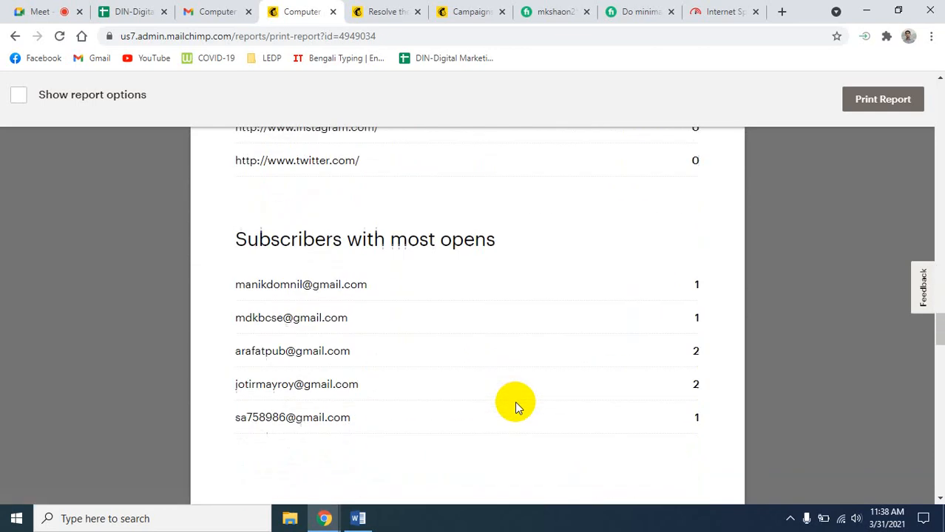
{"action": "scroll", "coordinate": [514, 401], "scroll_direction": "down", "scroll_amount": 5}
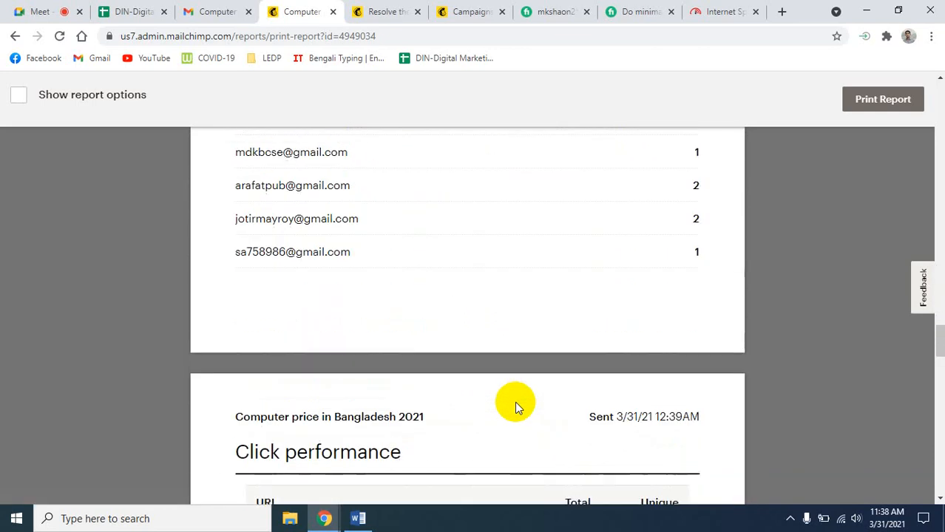
{"action": "scroll", "coordinate": [516, 408], "scroll_direction": "down", "scroll_amount": 2}
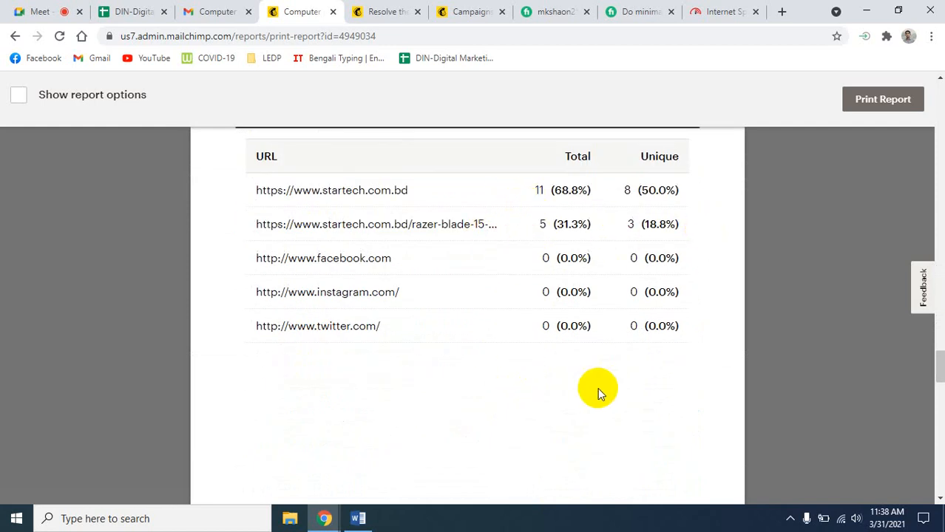
{"action": "scroll", "coordinate": [598, 388], "scroll_direction": "down", "scroll_amount": 3}
{"action": "scroll", "coordinate": [597, 397], "scroll_direction": "down", "scroll_amount": 6}
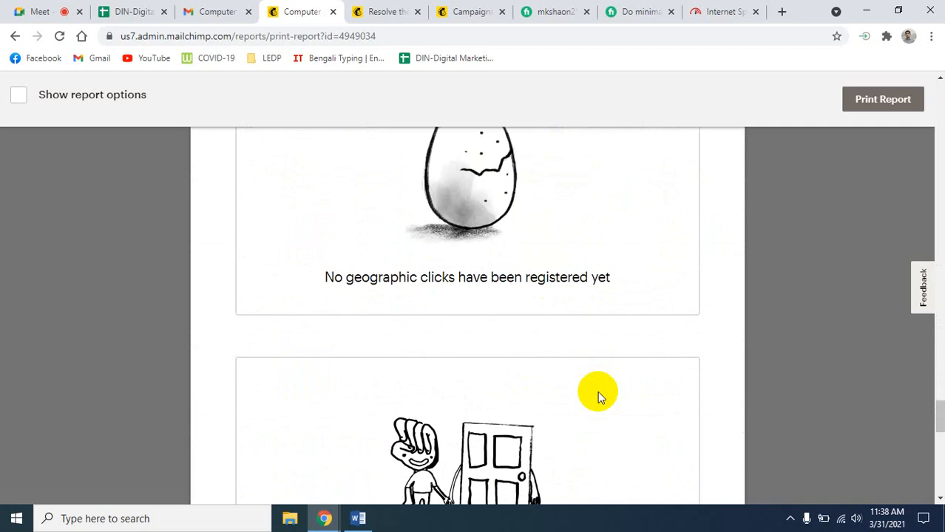
{"action": "scroll", "coordinate": [599, 398], "scroll_direction": "down", "scroll_amount": 10}
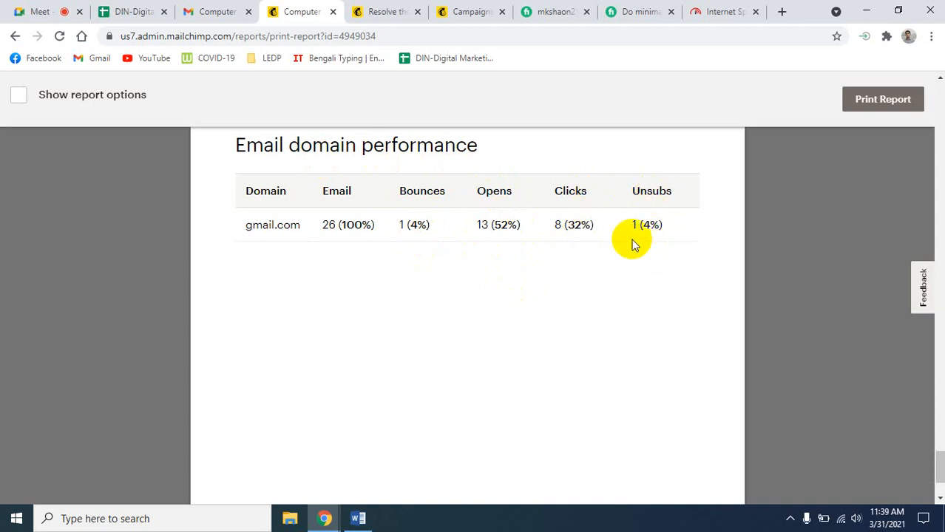
{"action": "scroll", "coordinate": [632, 248], "scroll_direction": "down", "scroll_amount": 3}
{"action": "scroll", "coordinate": [631, 262], "scroll_direction": "up", "scroll_amount": 12}
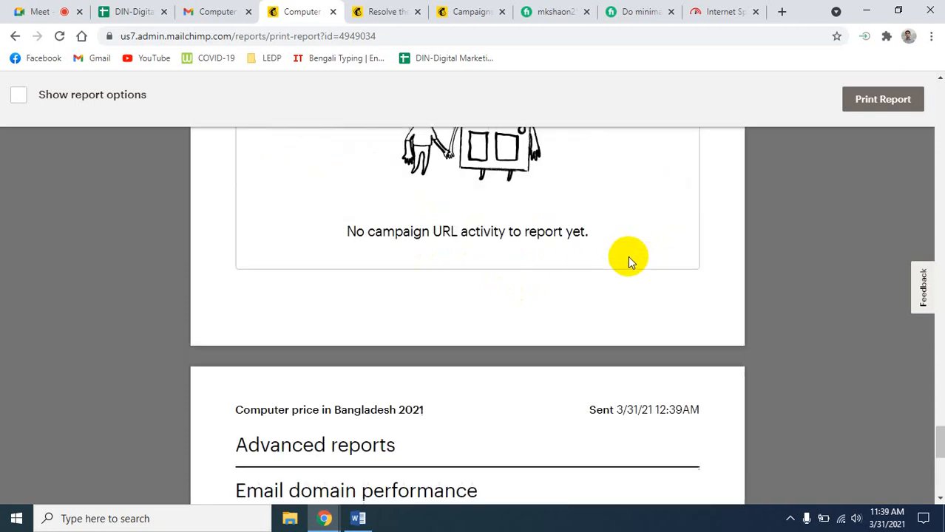
{"action": "scroll", "coordinate": [629, 258], "scroll_direction": "down", "scroll_amount": 10}
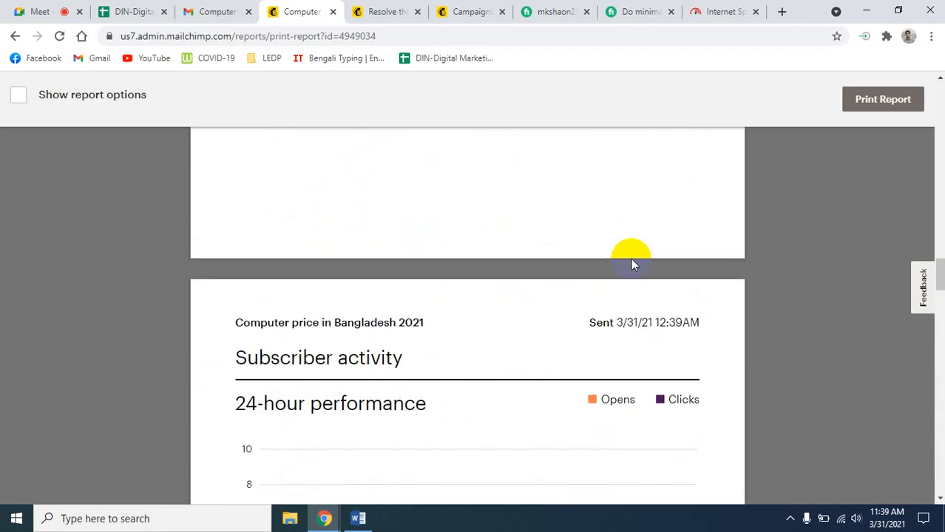
{"action": "scroll", "coordinate": [631, 258], "scroll_direction": "up", "scroll_amount": 15}
{"action": "scroll", "coordinate": [652, 264], "scroll_direction": "down", "scroll_amount": 4}
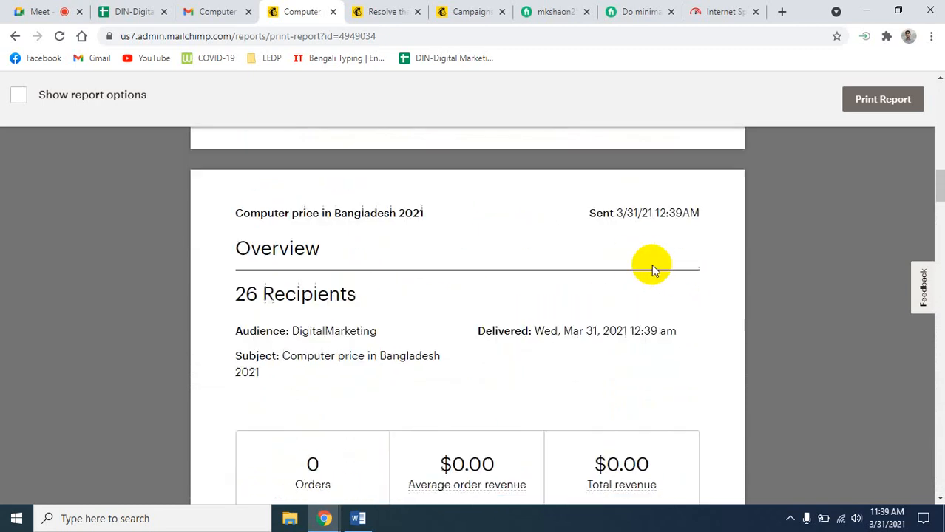
{"action": "scroll", "coordinate": [654, 267], "scroll_direction": "up", "scroll_amount": 4}
{"action": "scroll", "coordinate": [656, 274], "scroll_direction": "down", "scroll_amount": 4}
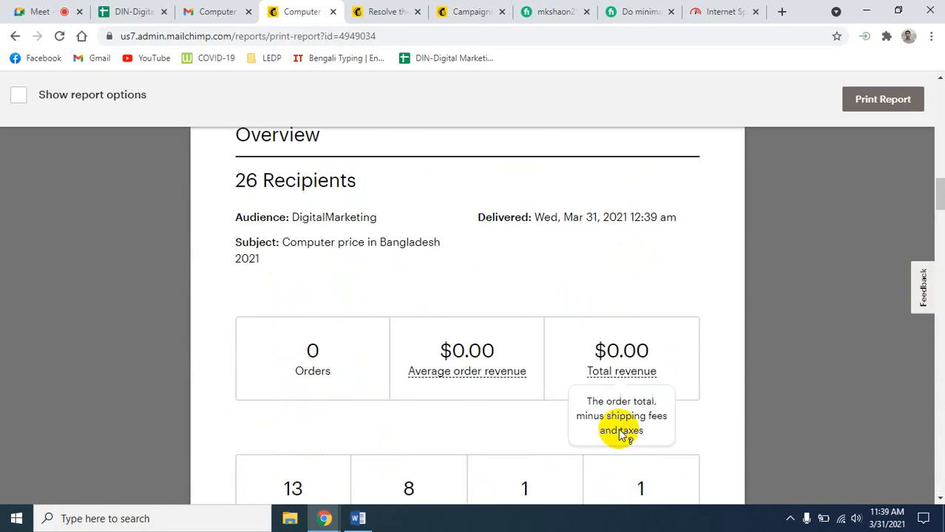
{"action": "scroll", "coordinate": [614, 447], "scroll_direction": "down", "scroll_amount": 2}
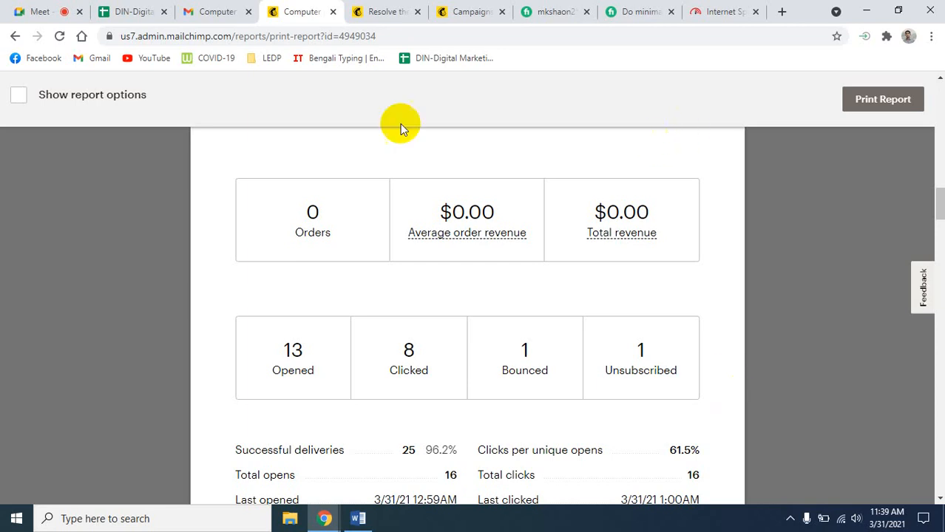
- Go back from the printable report to the Reports page, then rejoin the Meet call
{"action": "left_click", "coordinate": [15, 36]}
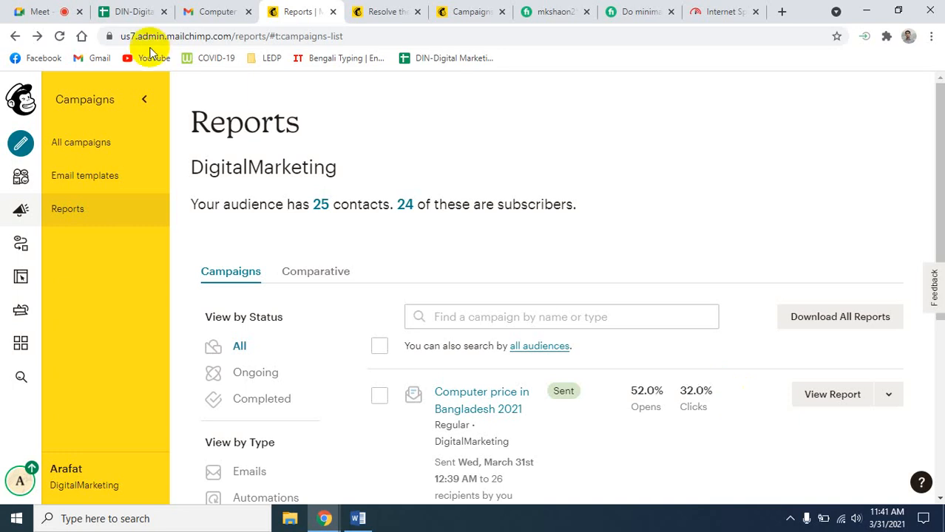
{"action": "left_click", "coordinate": [43, 11]}
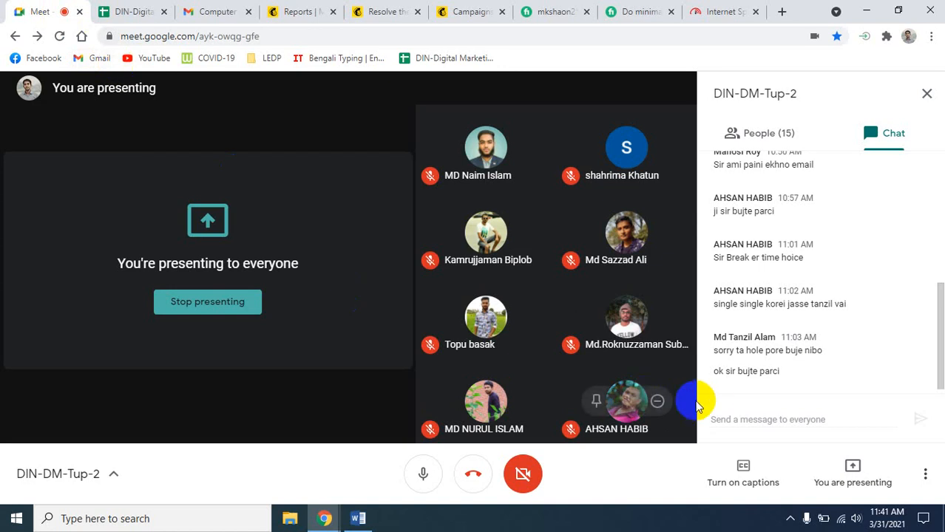
- Scroll up the Meet chat, then return to Mailchimp Reports showing 52.0% opens, 32.0% clicks
{"action": "scroll", "coordinate": [712, 348], "scroll_direction": "up", "scroll_amount": 5}
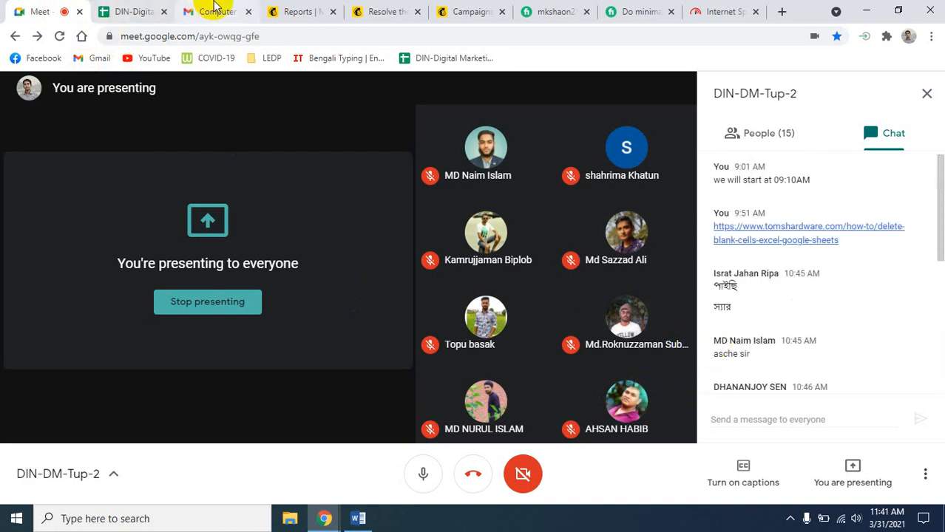
{"action": "left_click", "coordinate": [302, 11]}
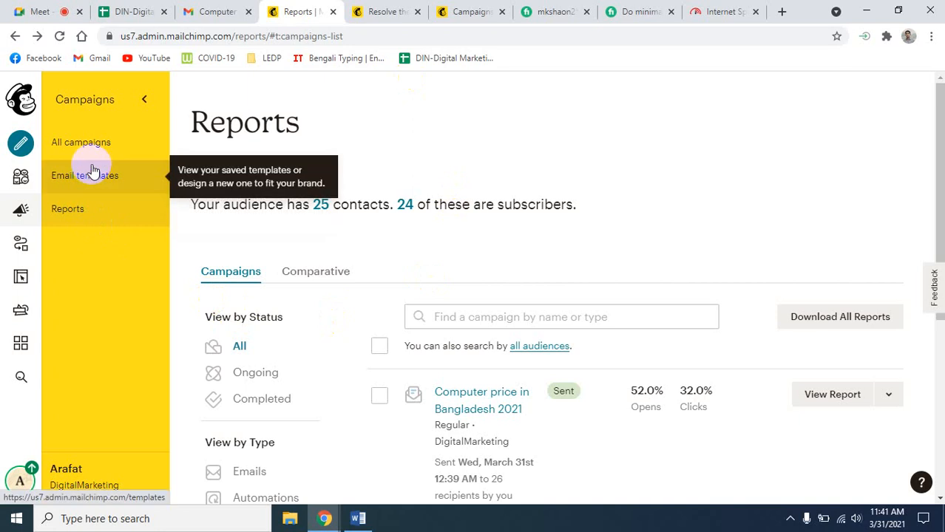
- Toggle the campaigns panel and briefly open, then dismiss, the new-campaign window
{"action": "left_click", "coordinate": [143, 98]}
{"action": "left_click", "coordinate": [52, 95]}
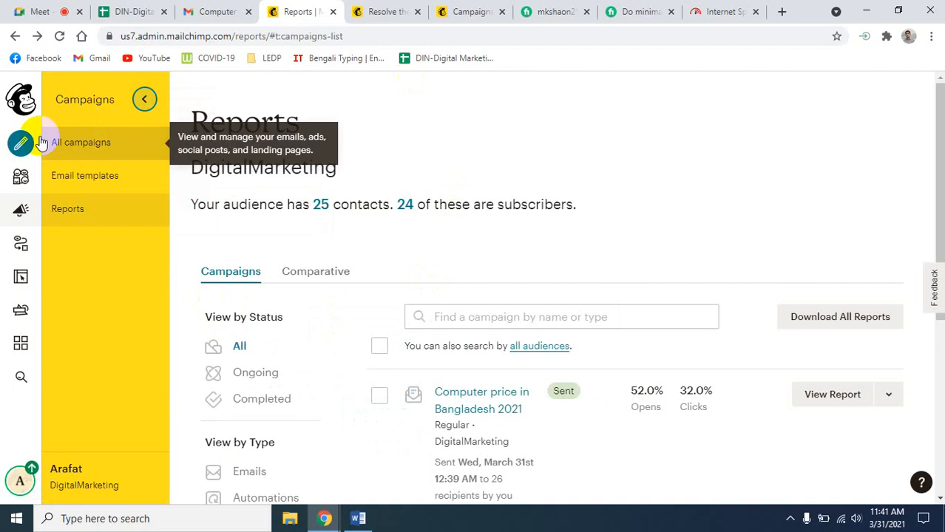
{"action": "left_click", "coordinate": [20, 145]}
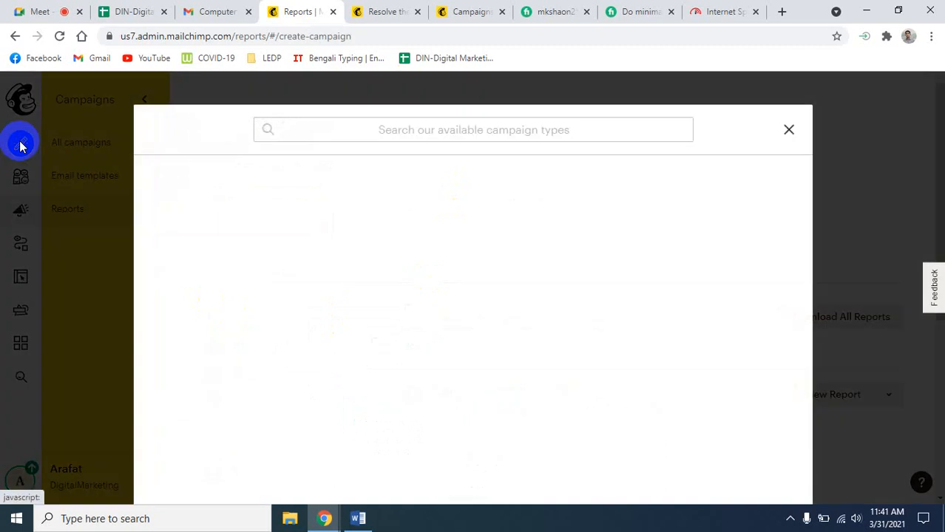
{"action": "left_click", "coordinate": [798, 133]}
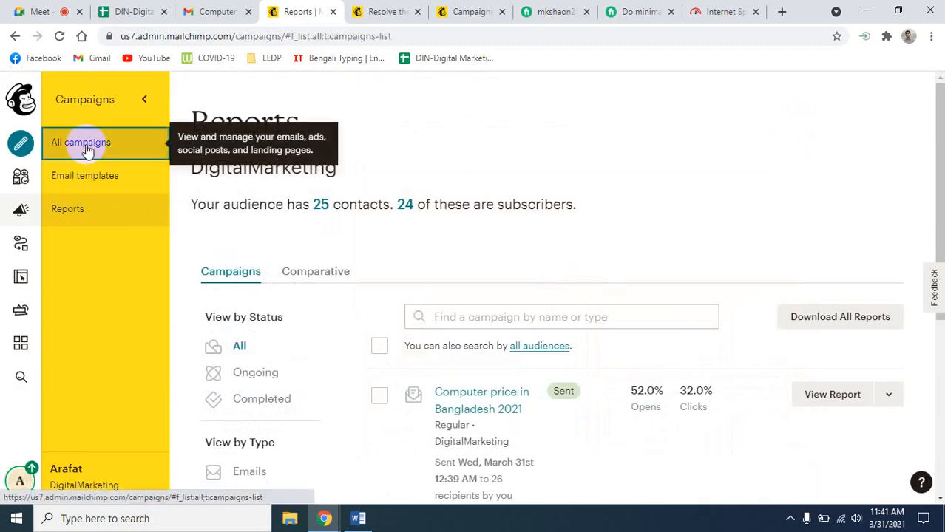
- Show All campaigns and bring up the chooser with Email, Customer Journey and Landing page types
{"action": "left_click", "coordinate": [83, 142]}
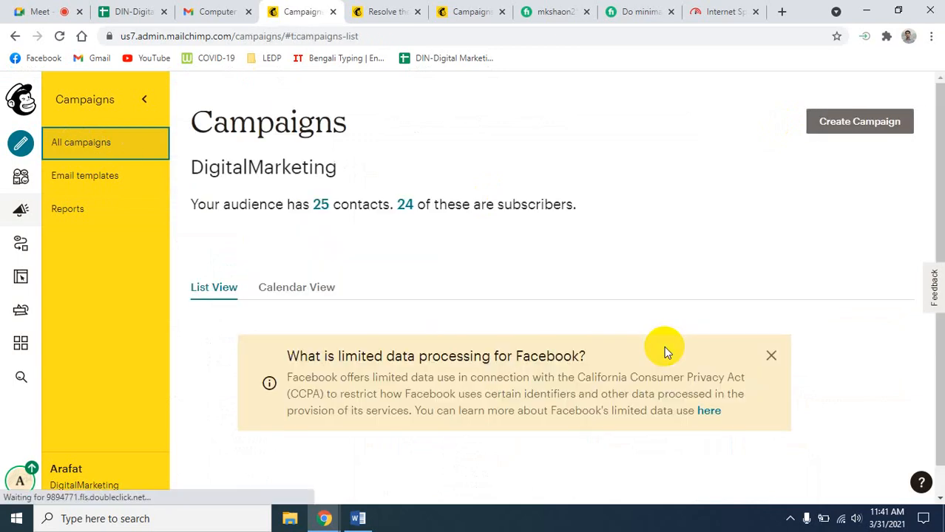
{"action": "scroll", "coordinate": [433, 418], "scroll_direction": "down", "scroll_amount": 2}
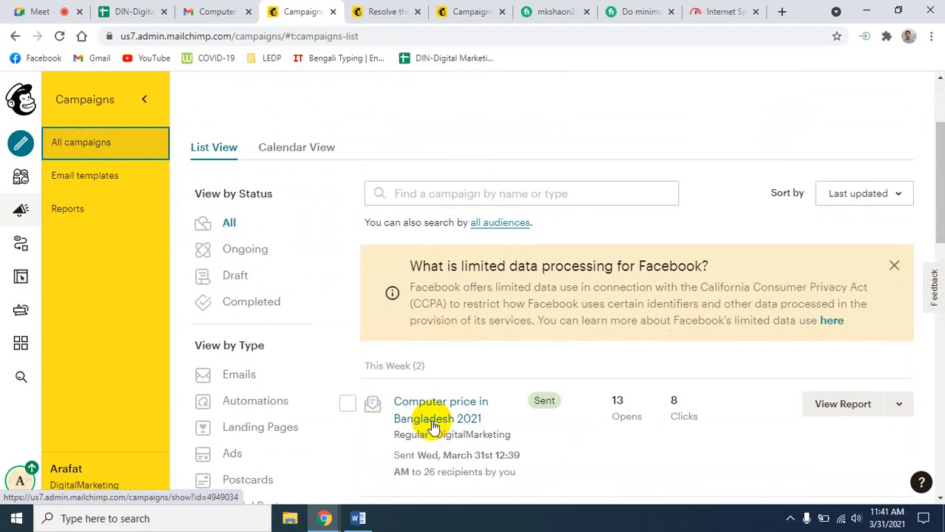
{"action": "scroll", "coordinate": [435, 427], "scroll_direction": "down", "scroll_amount": 2}
{"action": "scroll", "coordinate": [436, 428], "scroll_direction": "up", "scroll_amount": 3}
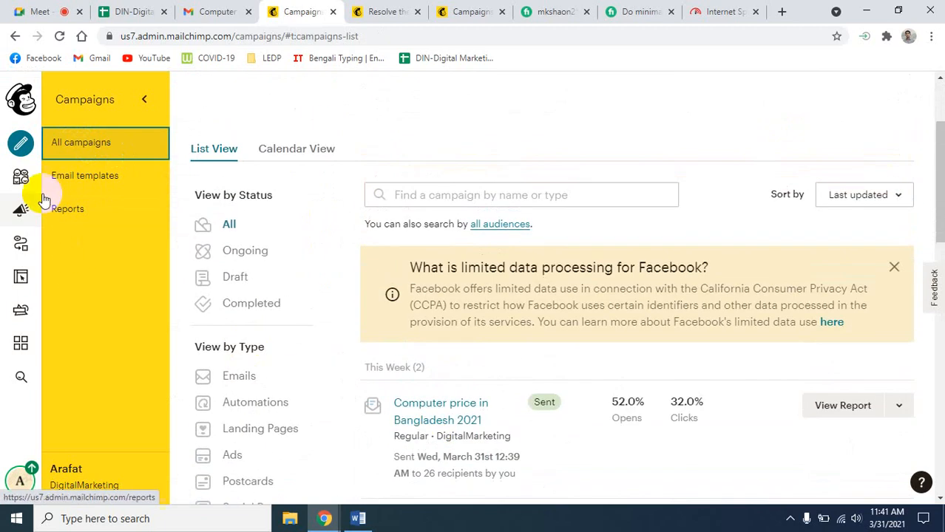
{"action": "left_click", "coordinate": [21, 143]}
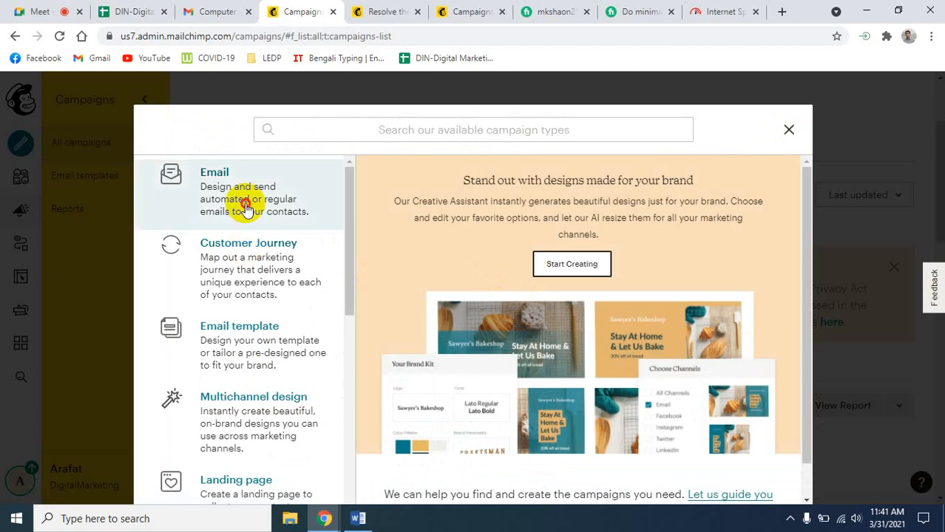
- Create a regular email campaign named 'Digital Marketing 2' and begin its draft
{"action": "left_click", "coordinate": [242, 205]}
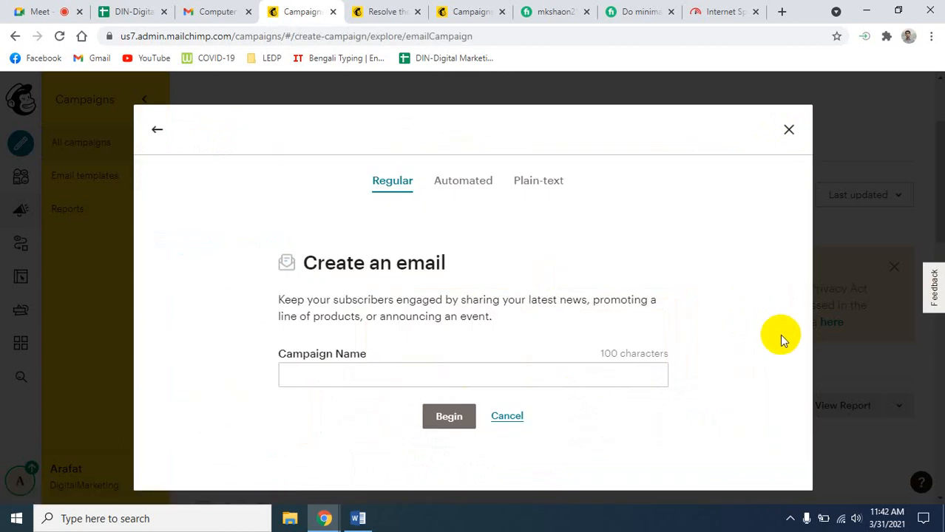
{"action": "left_click", "coordinate": [303, 383]}
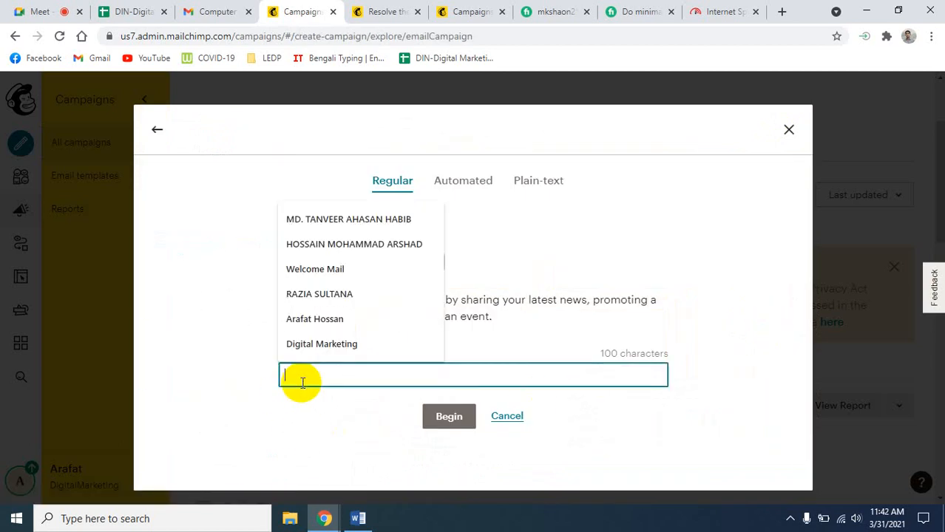
{"action": "left_click", "coordinate": [311, 344]}
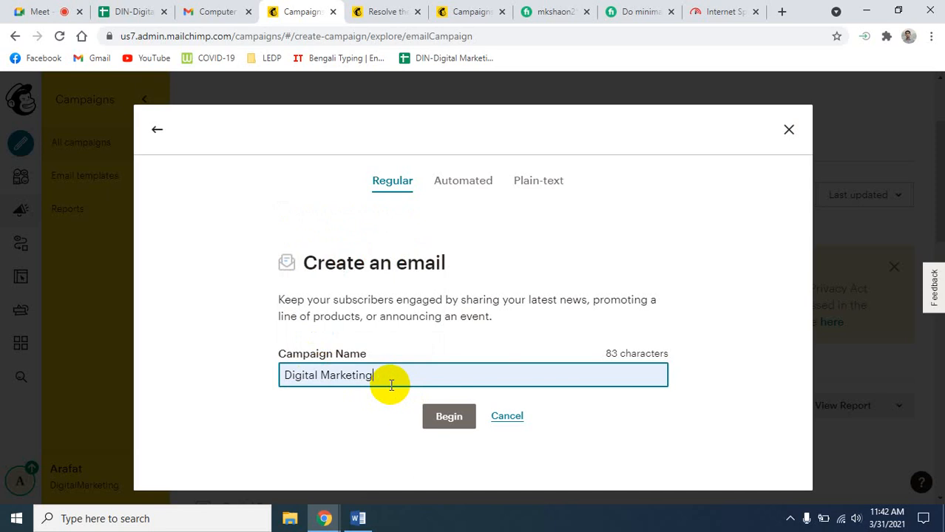
{"action": "type", "text": "2"}
{"action": "left_click", "coordinate": [450, 431]}
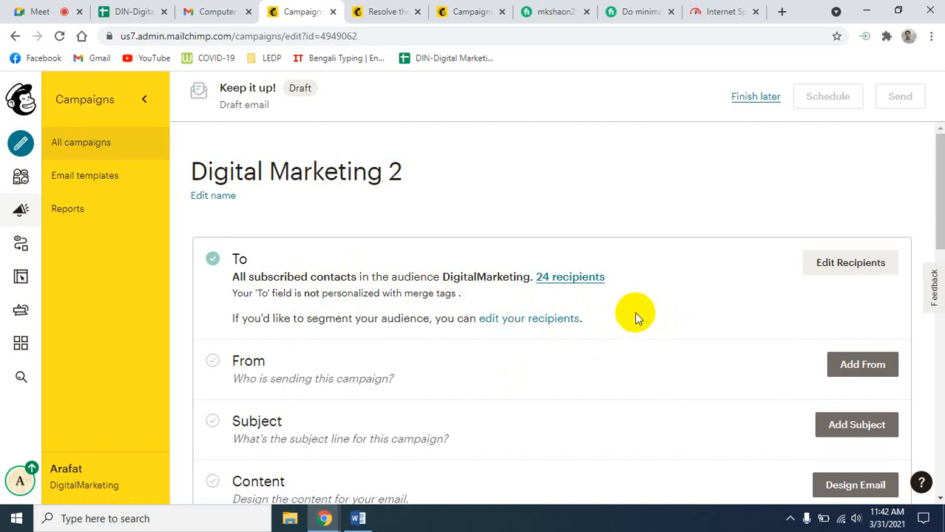
- Open the campaign's From sender details and erase the sender email address
{"action": "scroll", "coordinate": [635, 319], "scroll_direction": "down", "scroll_amount": 1}
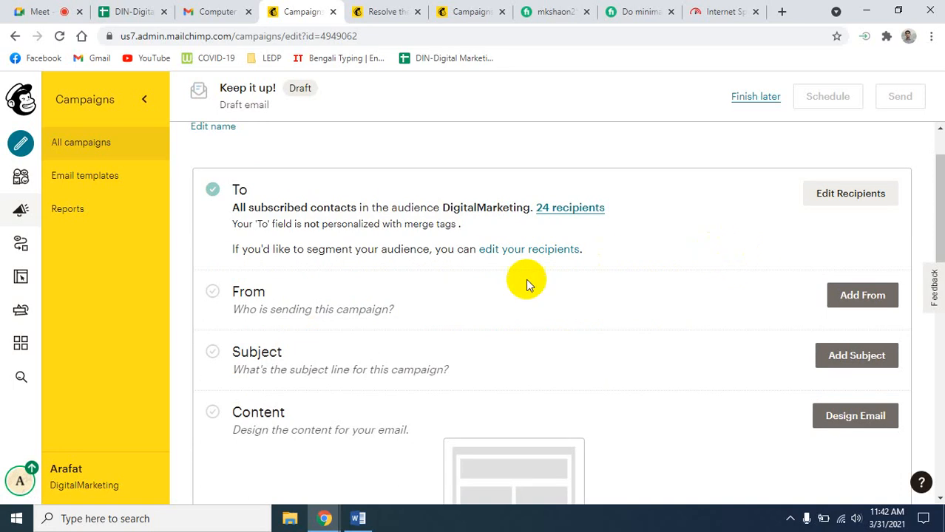
{"action": "left_click", "coordinate": [863, 300]}
{"action": "scroll", "coordinate": [518, 421], "scroll_direction": "down", "scroll_amount": 1}
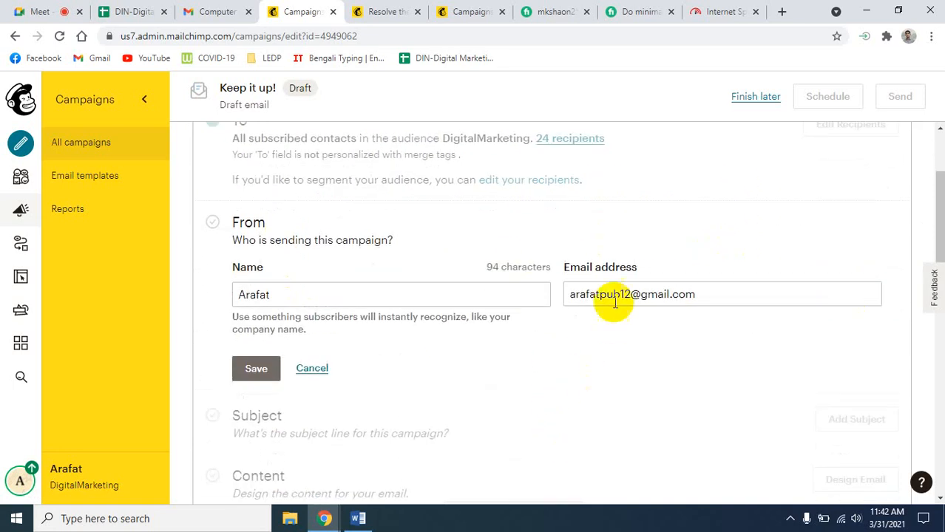
{"action": "left_click_drag", "start_coordinate": [704, 294], "coordinate": [584, 296]}
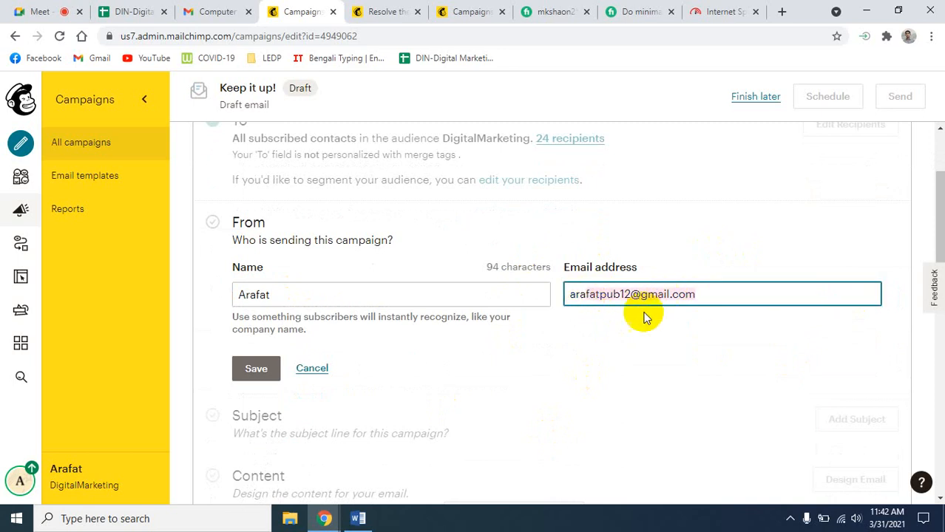
{"action": "left_click", "coordinate": [696, 295]}
{"action": "key", "text": "BackSpace"}
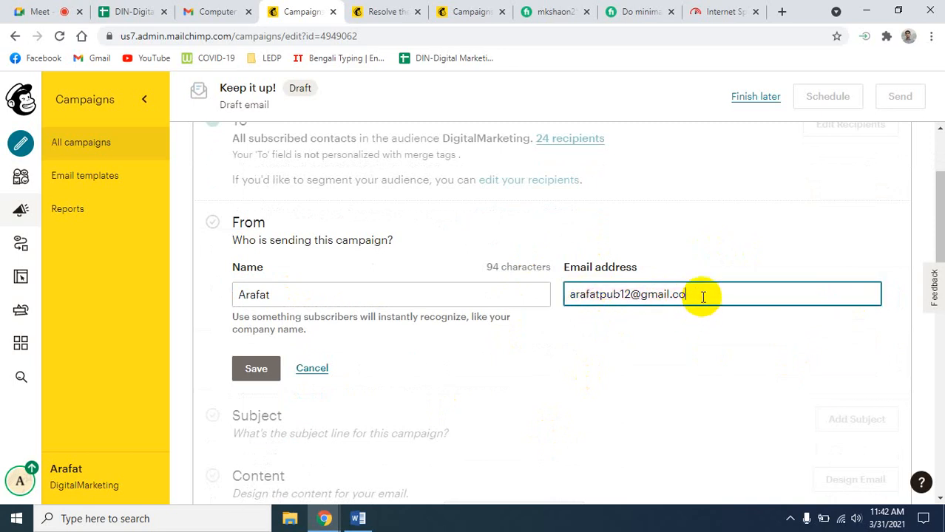
{"action": "key", "text": "BackSpace"}
{"action": "key", "text": "BackSpace"}
{"action": "key", "text": "BackSpace"}
{"action": "key", "text": "BackSpace"}
{"action": "key", "text": "BackSpace"}
{"action": "key", "text": "BackSpace"}
{"action": "key", "text": "BackSpace"}
{"action": "key", "text": "BackSpace"}
{"action": "key", "text": "BackSpace"}
{"action": "key", "text": "BackSpace"}
{"action": "key", "text": "BackSpace"}
{"action": "key", "text": "BackSpace"}
{"action": "key", "text": "BackSpace"}
{"action": "key", "text": "BackSpace"}
{"action": "key", "text": "BackSpace"}
{"action": "key", "text": "BackSpace"}
{"action": "key", "text": "BackSpace"}
{"action": "key", "text": "BackSpace"}
{"action": "key", "text": "BackSpace"}
{"action": "key", "text": "BackSpace"}
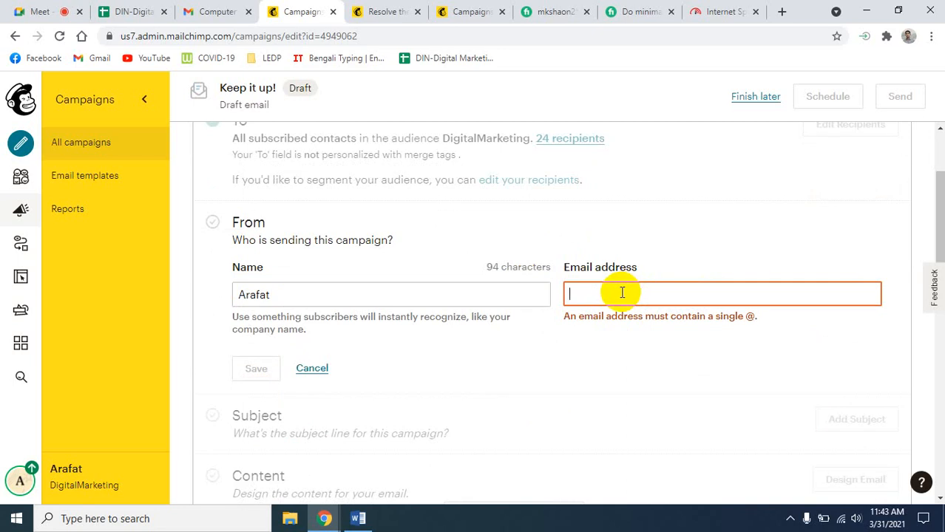
- Select the sender name, leave the email field empty, and switch back to the meeting
{"action": "left_click", "coordinate": [294, 294]}
{"action": "left_click", "coordinate": [294, 295]}
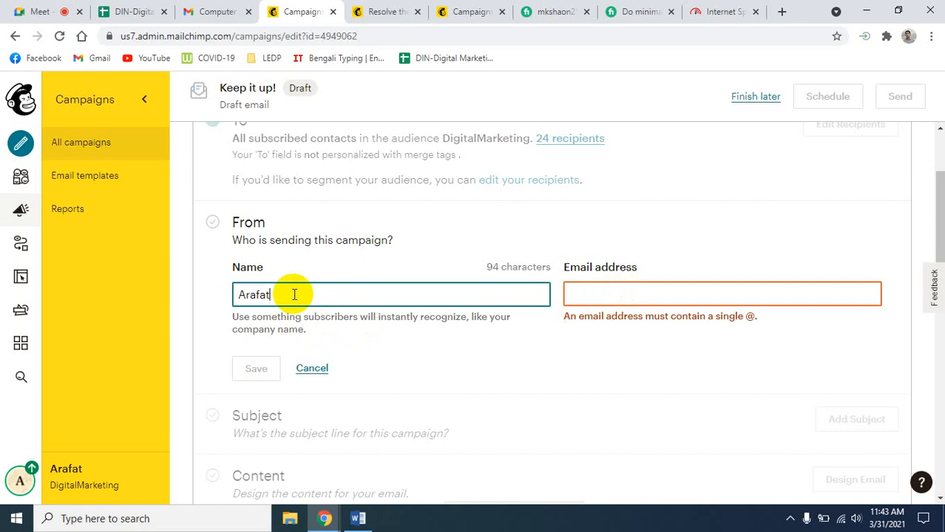
{"action": "left_click", "coordinate": [641, 292]}
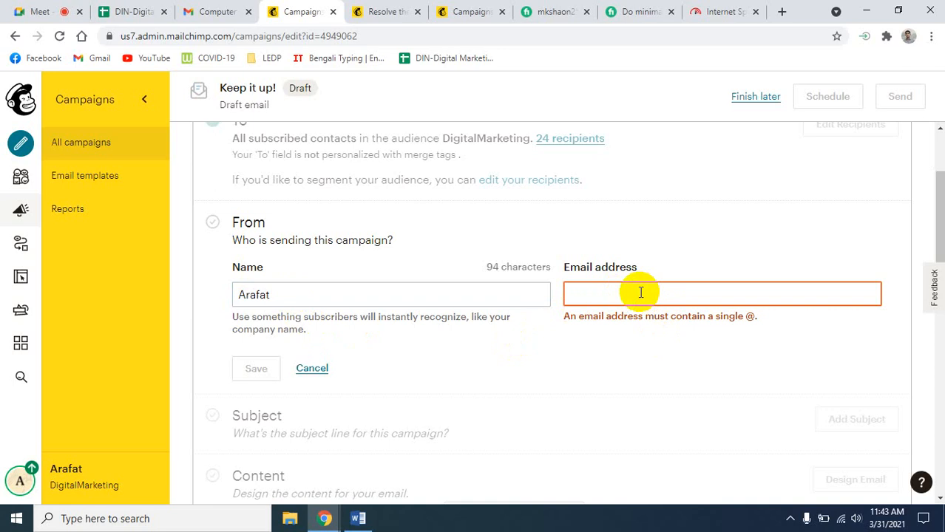
{"action": "left_click", "coordinate": [278, 295]}
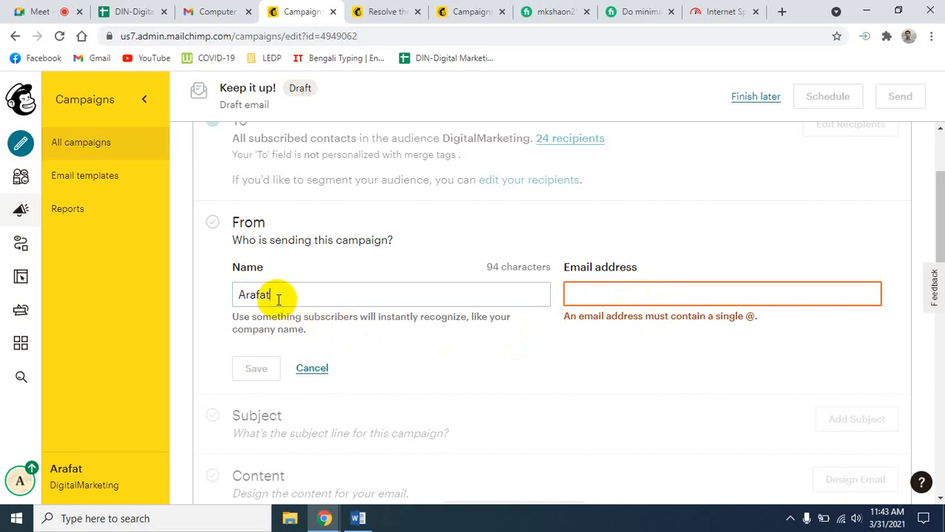
{"action": "double_click", "coordinate": [278, 296]}
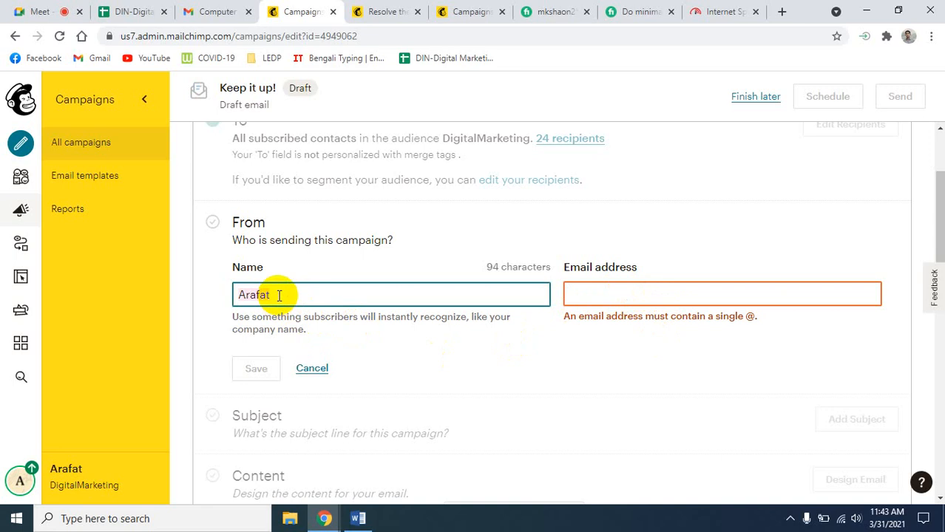
{"action": "left_click", "coordinate": [591, 293]}
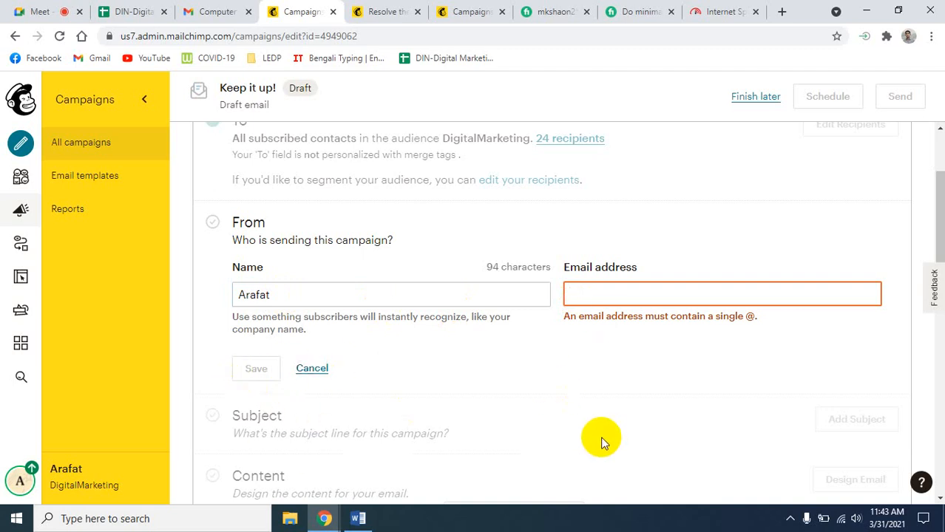
{"action": "scroll", "coordinate": [340, 440], "scroll_direction": "down", "scroll_amount": 4}
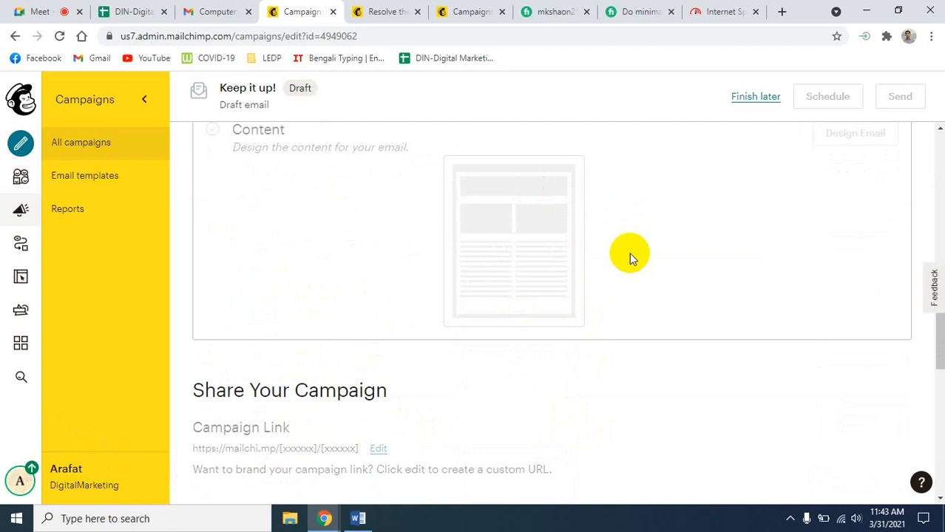
{"action": "scroll", "coordinate": [581, 415], "scroll_direction": "up", "scroll_amount": 7}
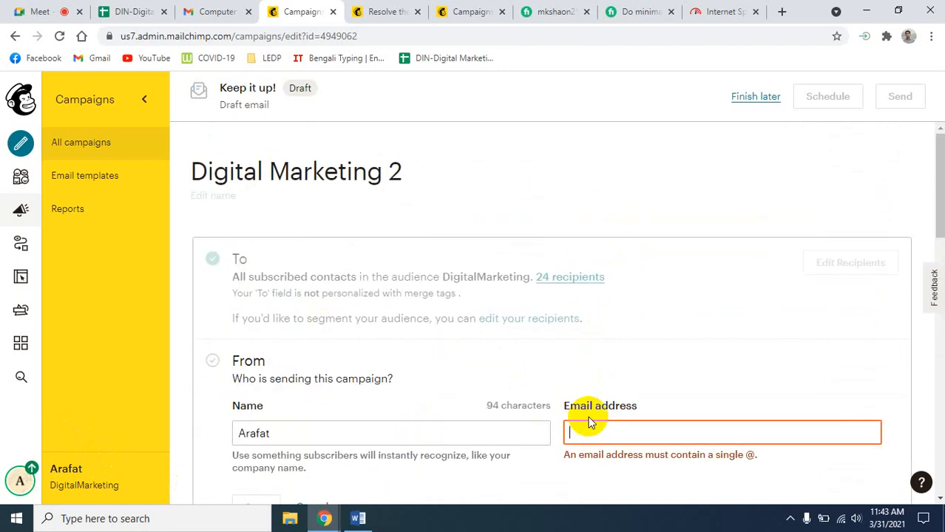
{"action": "left_click", "coordinate": [43, 11]}
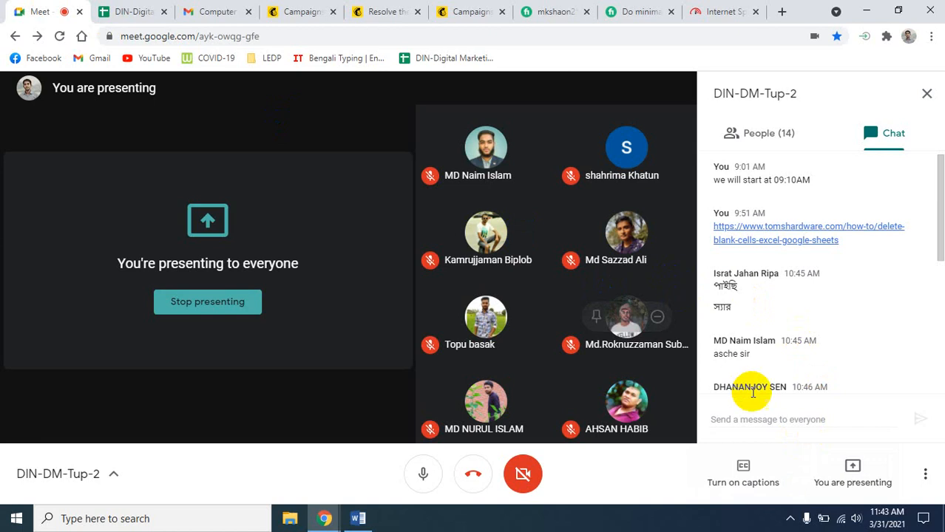
- Scroll through the latest messages in the Meet chat panel
{"action": "scroll", "coordinate": [755, 392], "scroll_direction": "down", "scroll_amount": 10}
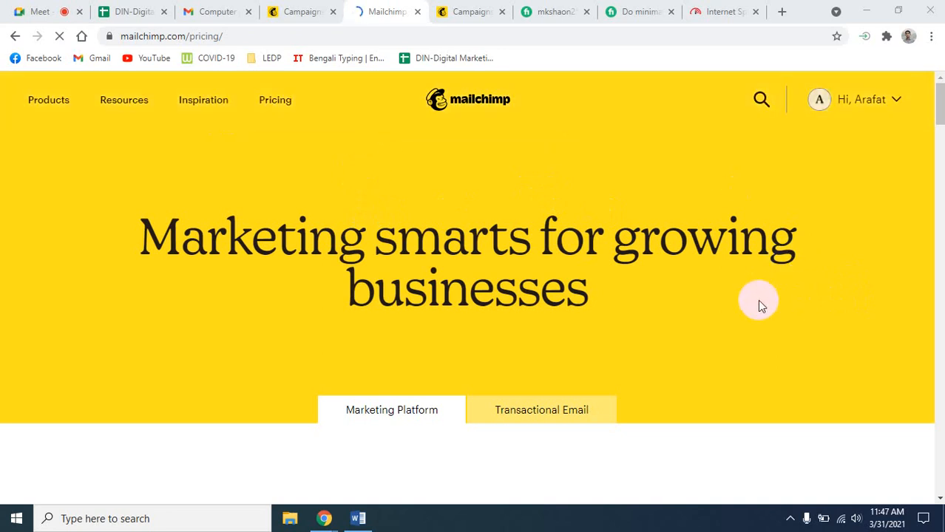
- Compare Premium $299, Standard $14.99, Essentials $9.99 and Free $0; highlight Essentials' 50,000 contacts
{"action": "scroll", "coordinate": [759, 306], "scroll_direction": "down", "scroll_amount": 2}
{"action": "scroll", "coordinate": [759, 305], "scroll_direction": "down", "scroll_amount": 2}
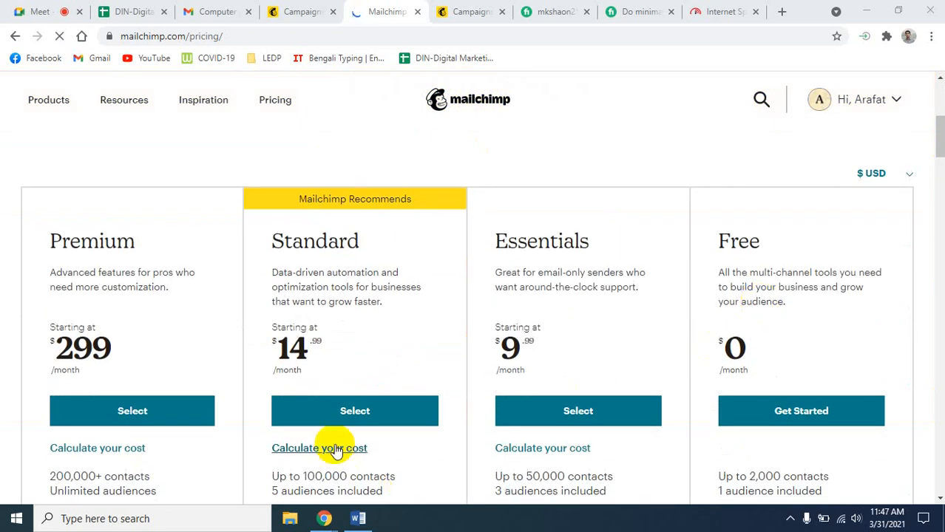
{"action": "scroll", "coordinate": [344, 452], "scroll_direction": "down", "scroll_amount": 1}
{"action": "scroll", "coordinate": [342, 451], "scroll_direction": "down", "scroll_amount": 1}
{"action": "scroll", "coordinate": [337, 451], "scroll_direction": "down", "scroll_amount": 1}
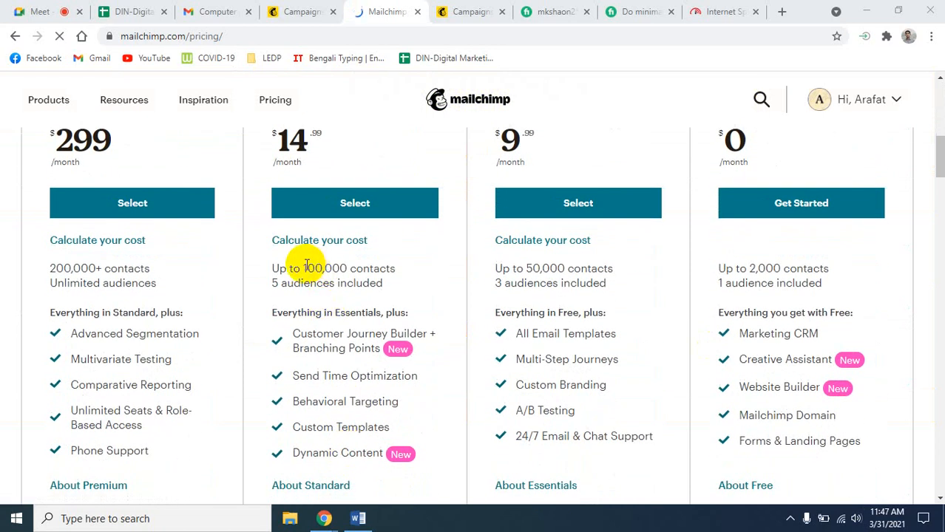
{"action": "scroll", "coordinate": [343, 310], "scroll_direction": "up", "scroll_amount": 1}
{"action": "scroll", "coordinate": [591, 381], "scroll_direction": "up", "scroll_amount": 2}
{"action": "scroll", "coordinate": [614, 381], "scroll_direction": "down", "scroll_amount": 2}
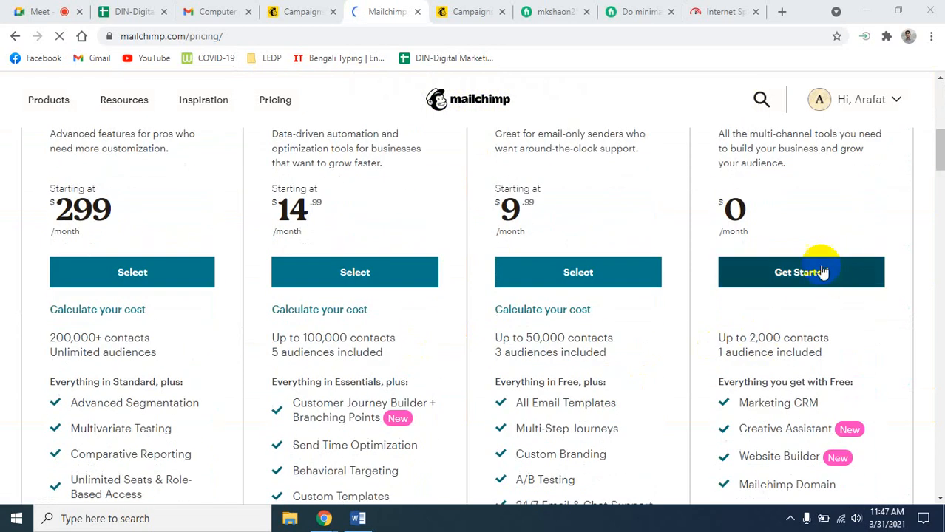
{"action": "scroll", "coordinate": [786, 447], "scroll_direction": "down", "scroll_amount": 1}
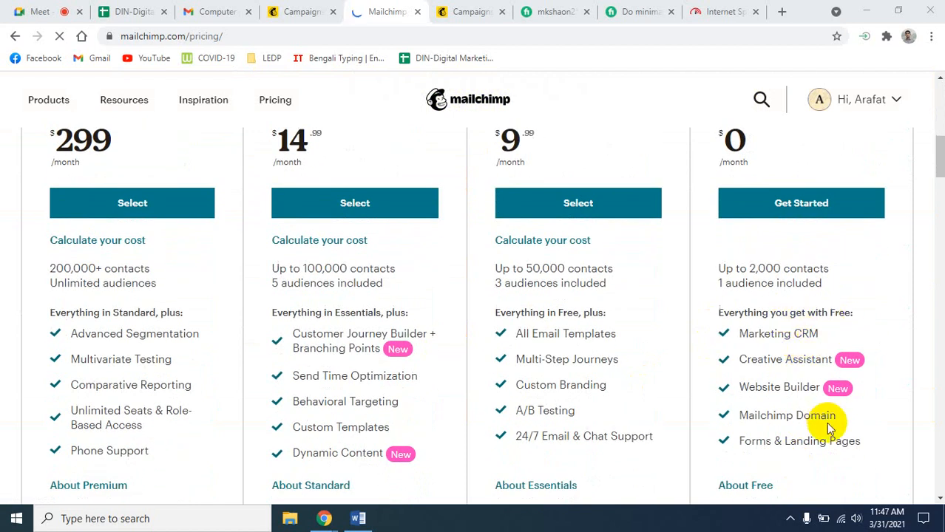
{"action": "scroll", "coordinate": [828, 425], "scroll_direction": "up", "scroll_amount": 1}
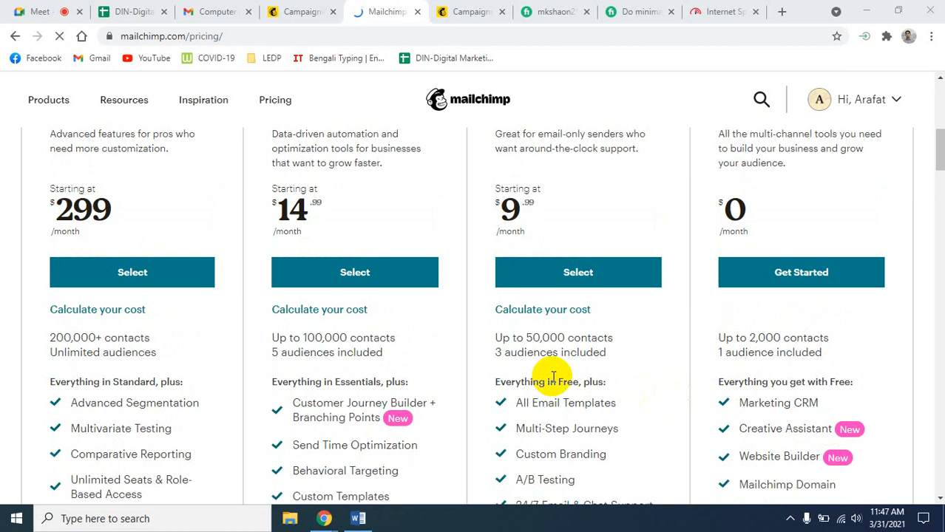
{"action": "scroll", "coordinate": [554, 378], "scroll_direction": "up", "scroll_amount": 1}
{"action": "scroll", "coordinate": [557, 382], "scroll_direction": "down", "scroll_amount": 1}
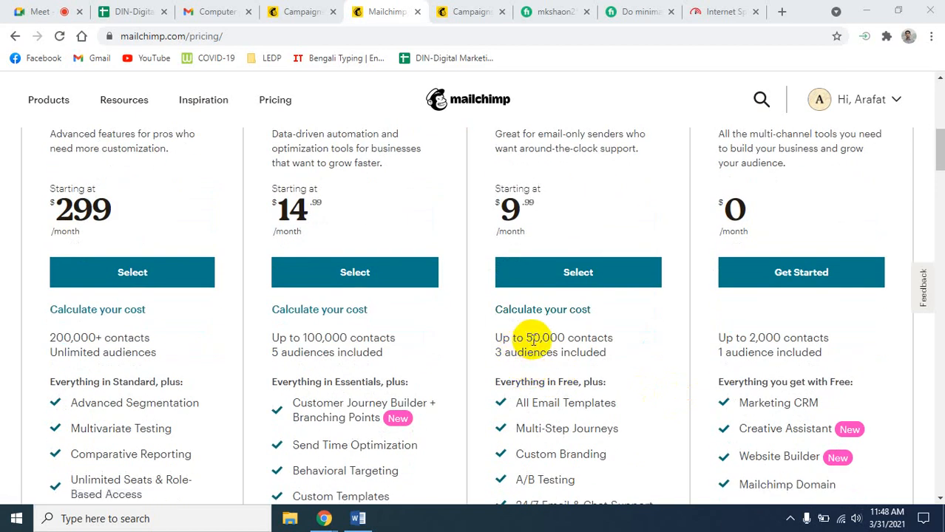
{"action": "left_click_drag", "start_coordinate": [527, 338], "coordinate": [588, 342]}
- Scroll further down the pricing page to the Calculate my price section
{"action": "scroll", "coordinate": [637, 348], "scroll_direction": "down", "scroll_amount": 2}
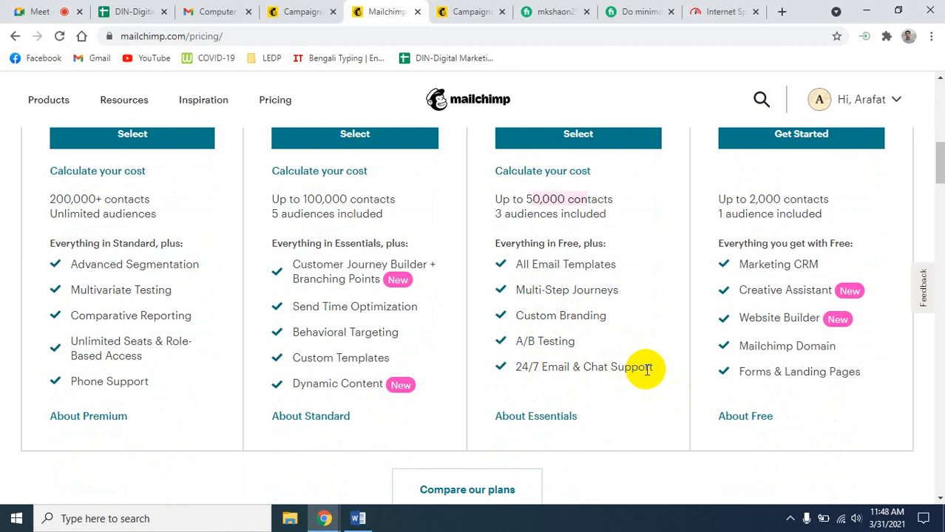
{"action": "scroll", "coordinate": [645, 369], "scroll_direction": "up", "scroll_amount": 2}
{"action": "scroll", "coordinate": [636, 368], "scroll_direction": "down", "scroll_amount": 1}
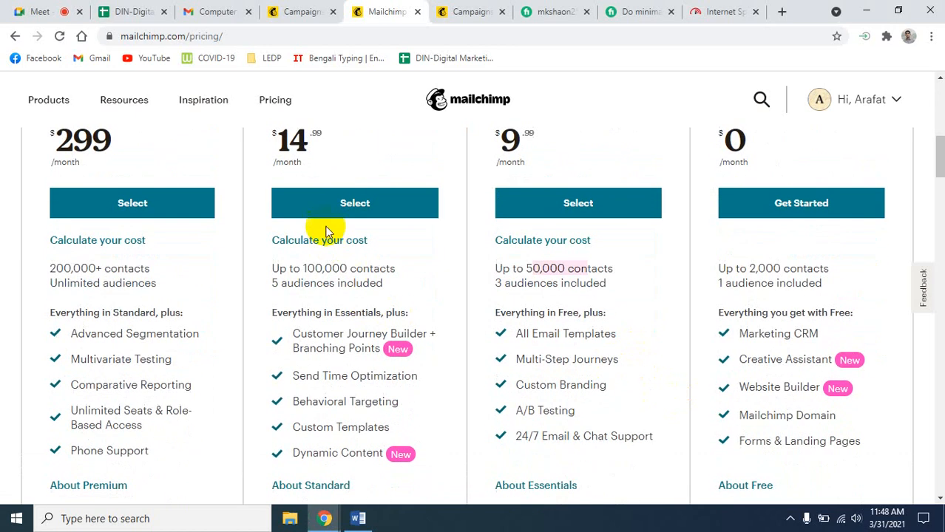
{"action": "scroll", "coordinate": [322, 175], "scroll_direction": "up", "scroll_amount": 1}
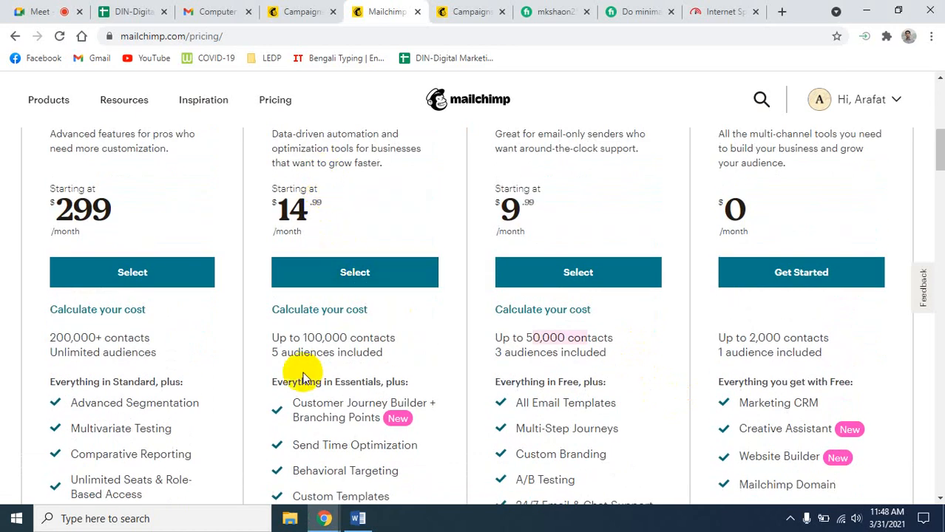
{"action": "scroll", "coordinate": [303, 377], "scroll_direction": "down", "scroll_amount": 1}
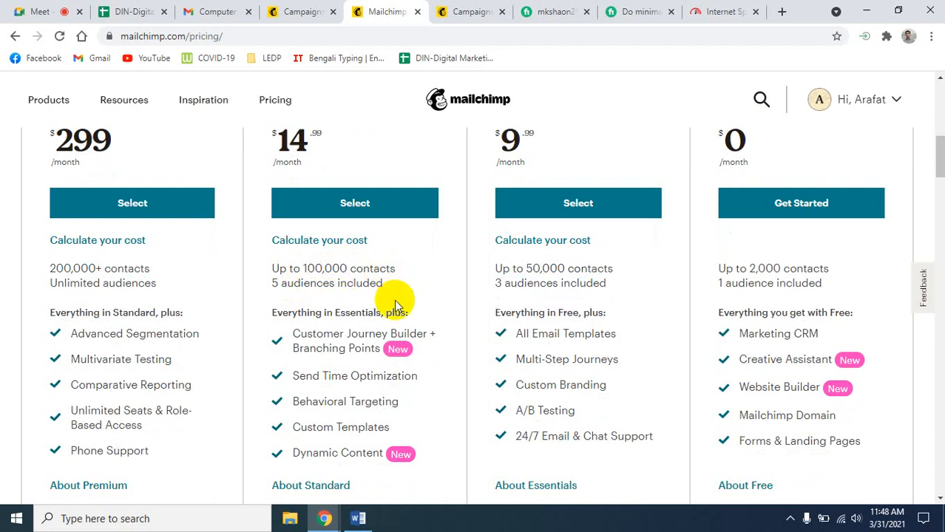
{"action": "scroll", "coordinate": [394, 303], "scroll_direction": "down", "scroll_amount": 2}
{"action": "scroll", "coordinate": [590, 330], "scroll_direction": "up", "scroll_amount": 6}
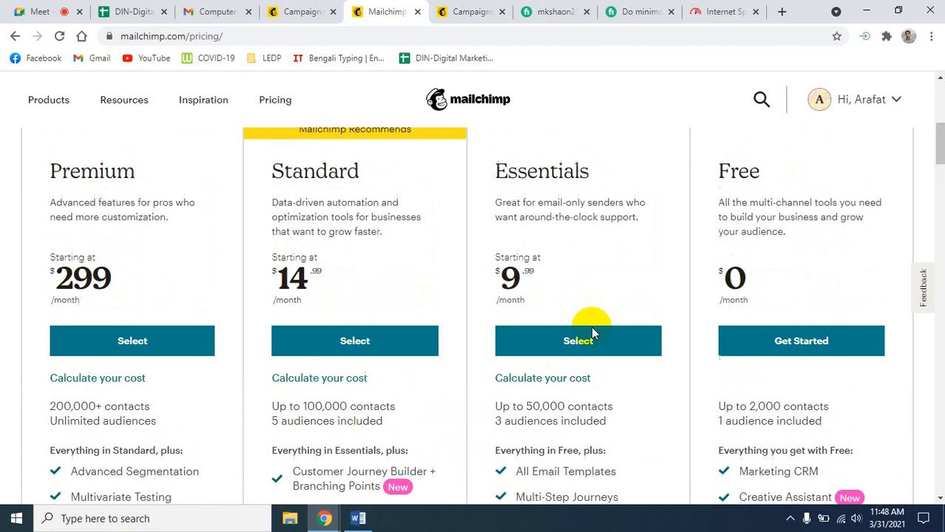
{"action": "scroll", "coordinate": [591, 332], "scroll_direction": "down", "scroll_amount": 3}
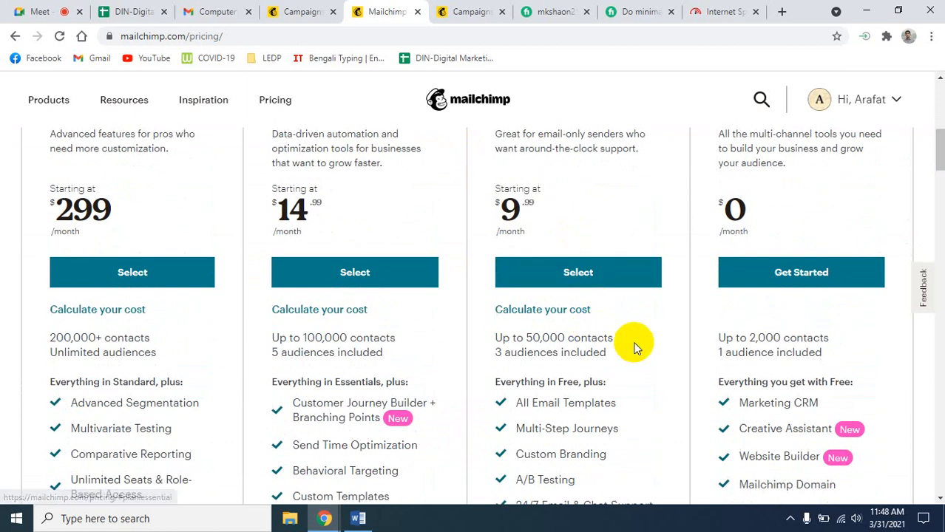
{"action": "scroll", "coordinate": [689, 329], "scroll_direction": "up", "scroll_amount": 1}
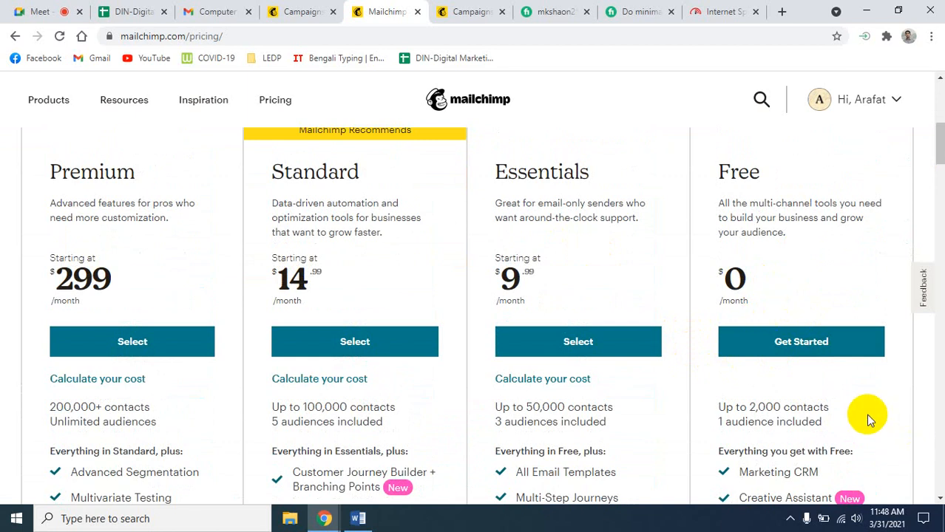
{"action": "scroll", "coordinate": [865, 414], "scroll_direction": "down", "scroll_amount": 3}
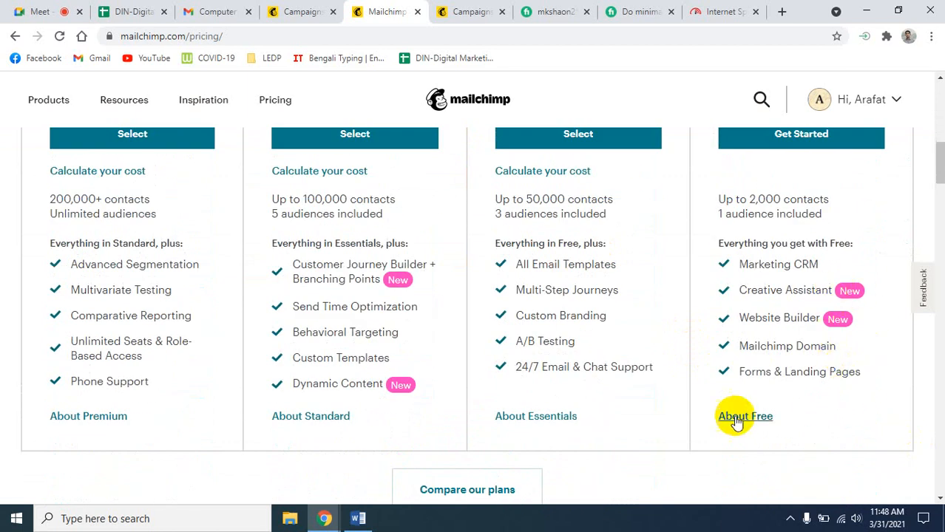
{"action": "scroll", "coordinate": [812, 423], "scroll_direction": "down", "scroll_amount": 3}
{"action": "scroll", "coordinate": [811, 423], "scroll_direction": "down", "scroll_amount": 1}
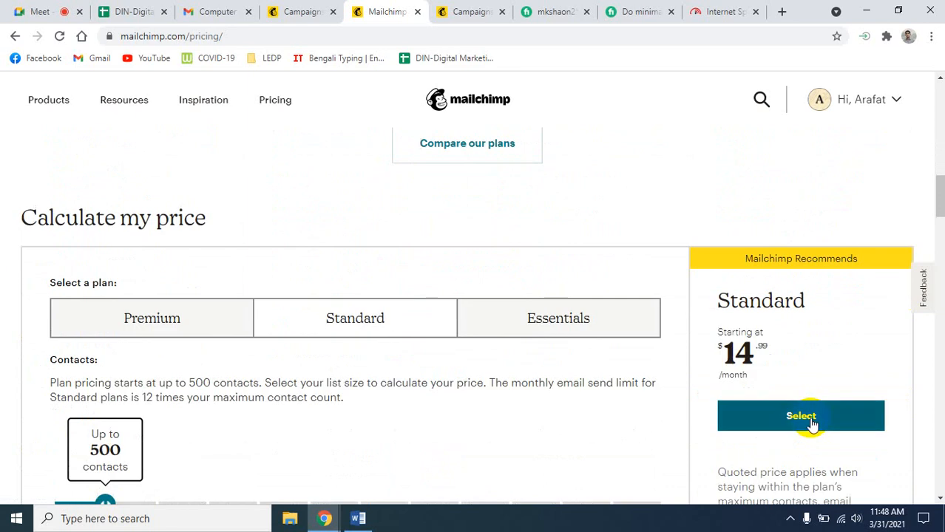
{"action": "scroll", "coordinate": [626, 471], "scroll_direction": "down", "scroll_amount": 2}
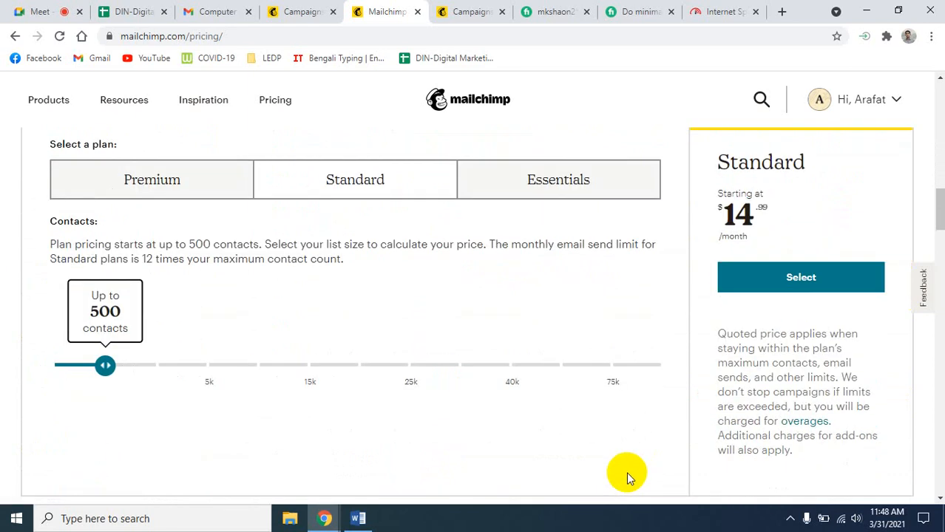
{"action": "scroll", "coordinate": [627, 471], "scroll_direction": "up", "scroll_amount": 12}
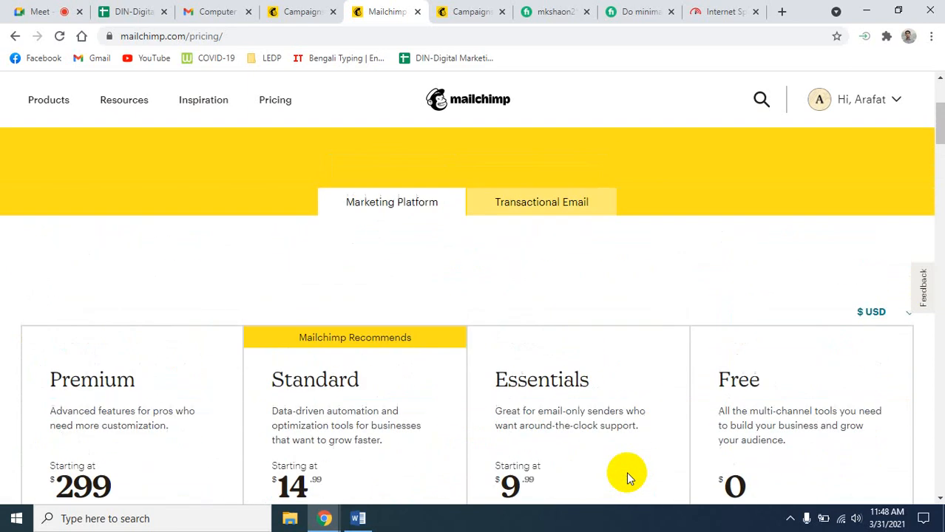
{"action": "scroll", "coordinate": [932, 422], "scroll_direction": "down", "scroll_amount": 1}
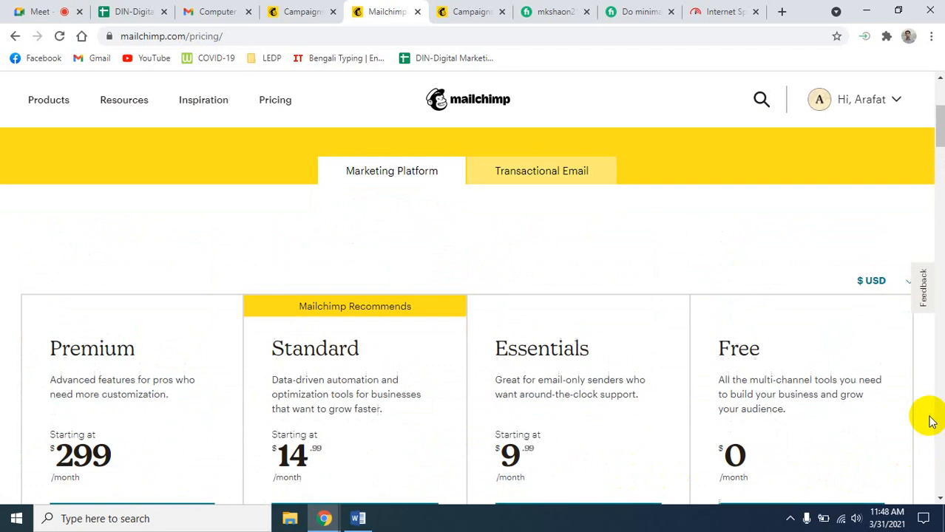
{"action": "scroll", "coordinate": [932, 421], "scroll_direction": "down", "scroll_amount": 2}
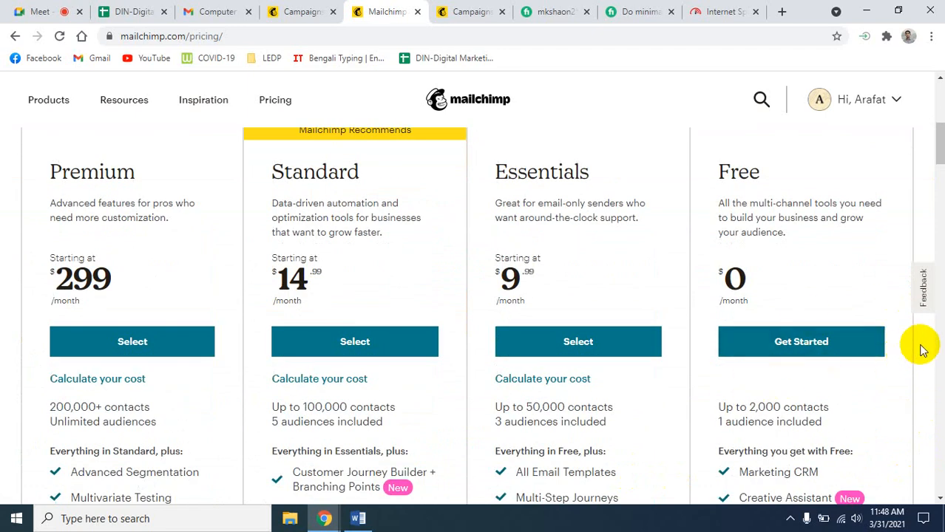
{"action": "scroll", "coordinate": [921, 349], "scroll_direction": "down", "scroll_amount": 3}
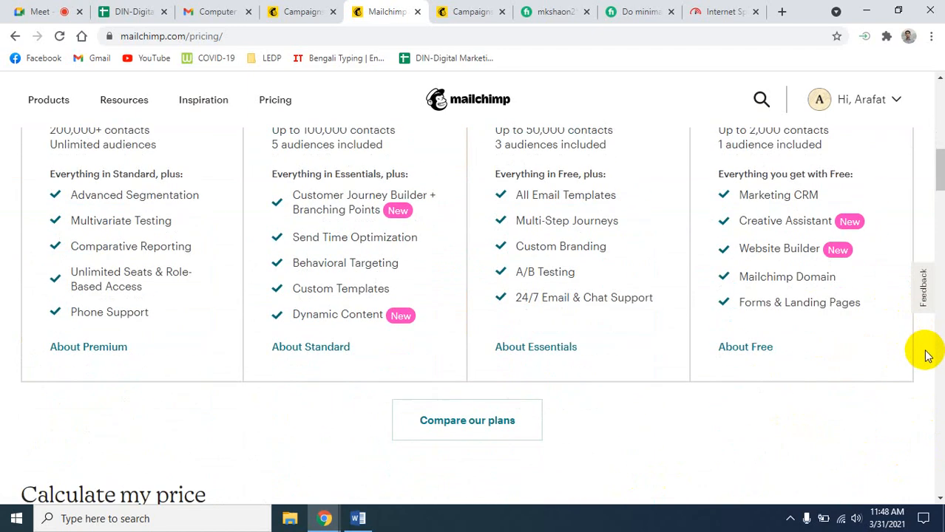
{"action": "scroll", "coordinate": [926, 358], "scroll_direction": "up", "scroll_amount": 8}
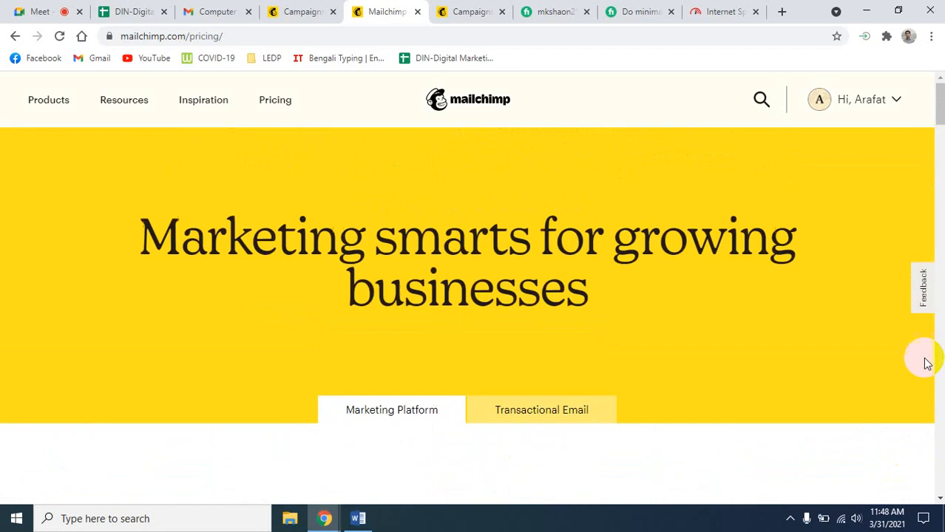
{"action": "scroll", "coordinate": [925, 362], "scroll_direction": "down", "scroll_amount": 7}
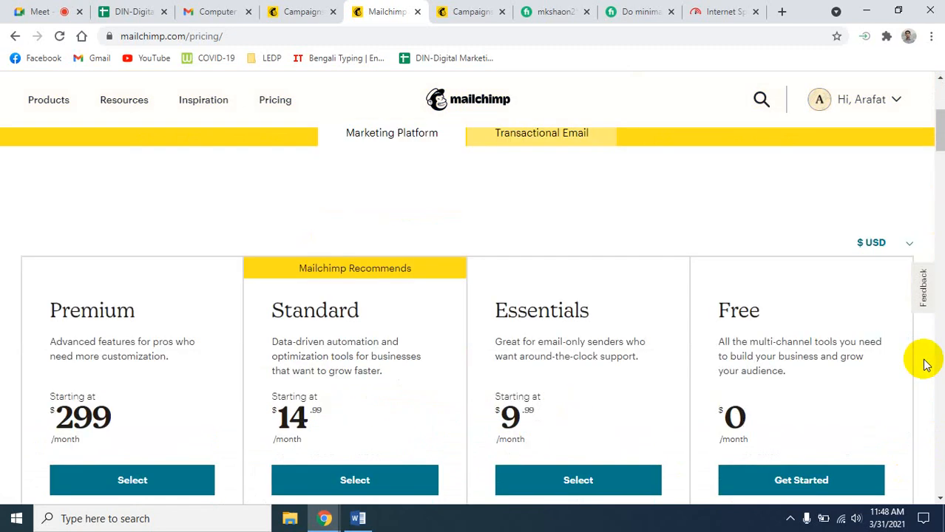
{"action": "scroll", "coordinate": [926, 370], "scroll_direction": "down", "scroll_amount": 2}
{"action": "scroll", "coordinate": [926, 370], "scroll_direction": "up", "scroll_amount": 5}
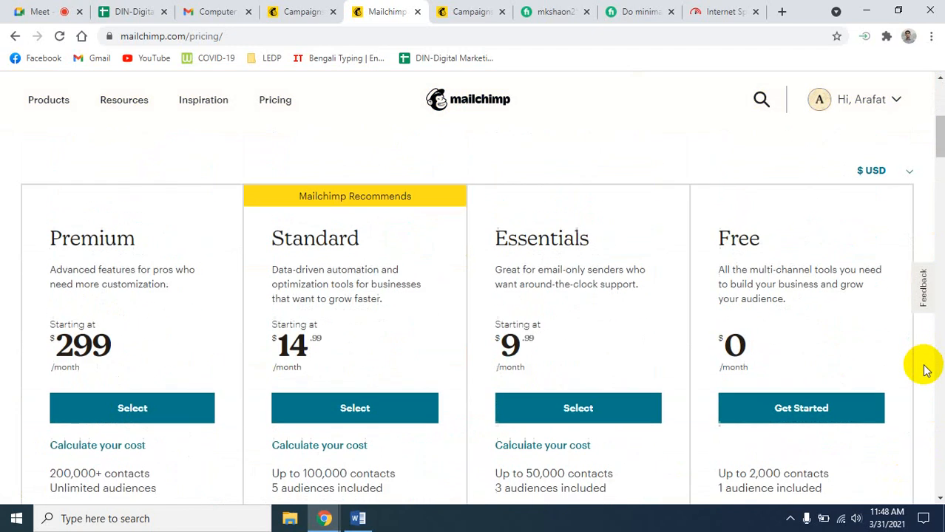
{"action": "scroll", "coordinate": [926, 370], "scroll_direction": "down", "scroll_amount": 1}
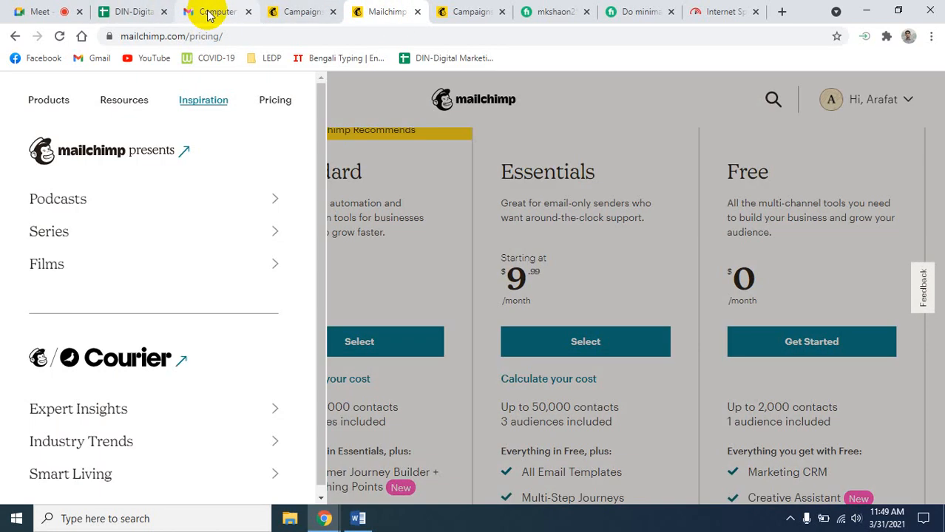
- Pass through the Computer price test email tab back to the Google Meet call
{"action": "left_click", "coordinate": [207, 13]}
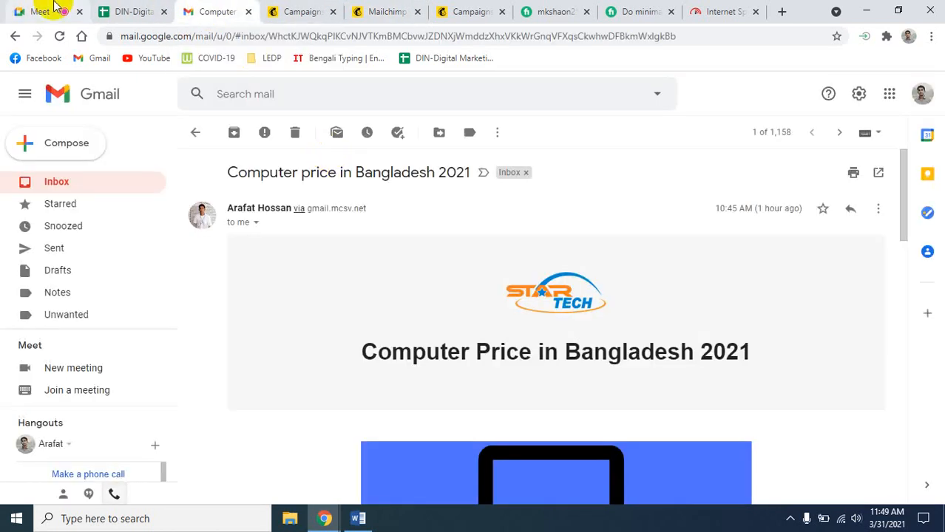
{"action": "left_click", "coordinate": [39, 12]}
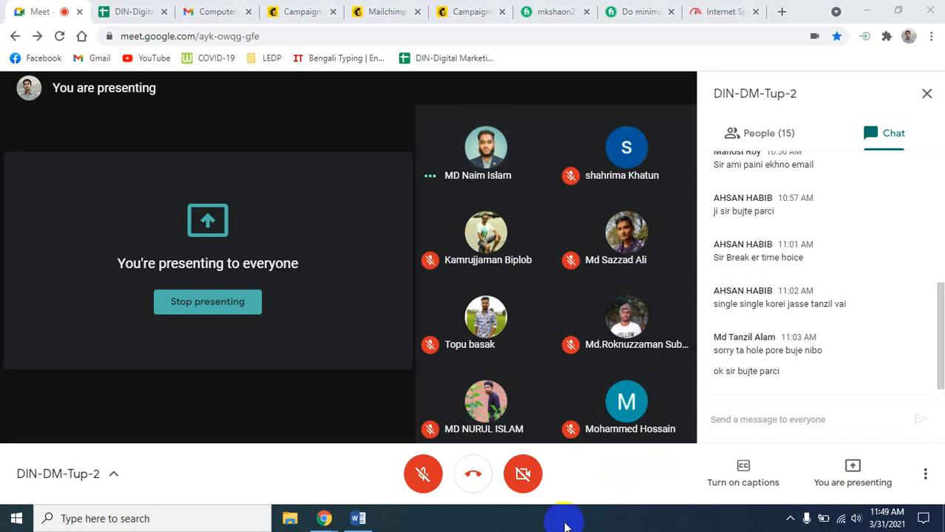
- Unmute the Meet microphone and close the mkshaon, Do minimalist and Internet Speed tabs
{"action": "left_click", "coordinate": [420, 478]}
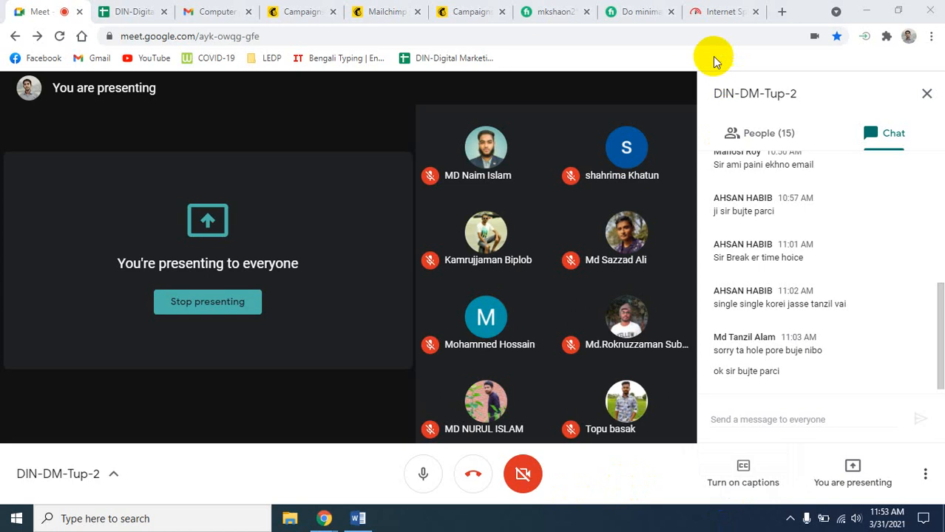
{"action": "left_click", "coordinate": [586, 12]}
{"action": "left_click", "coordinate": [589, 13]}
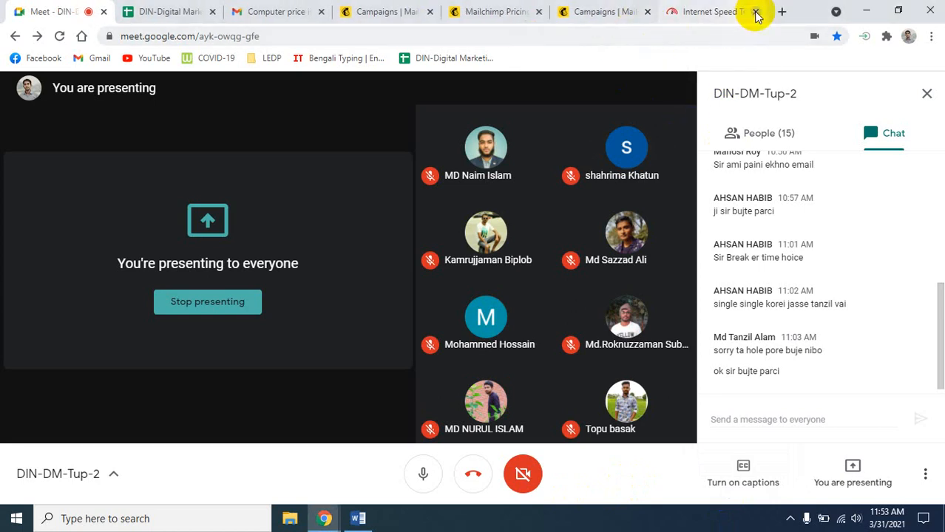
{"action": "left_click", "coordinate": [755, 11]}
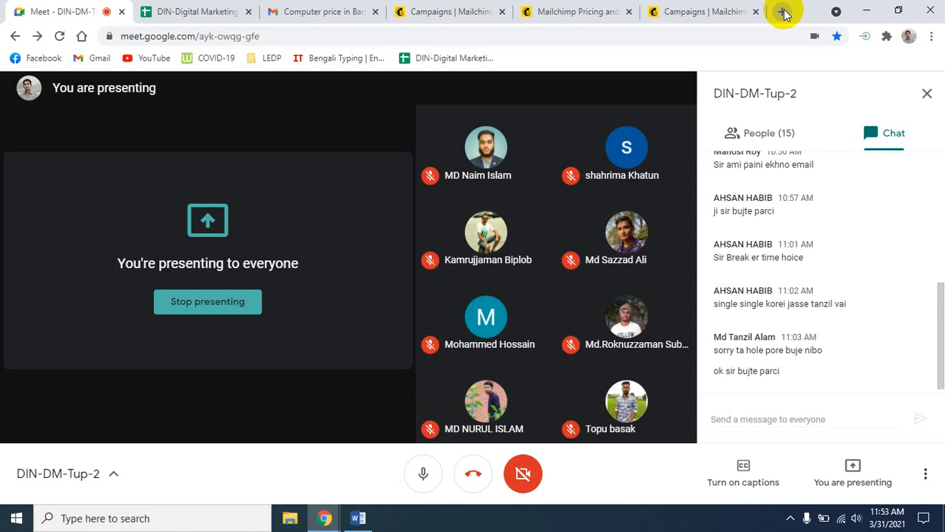
- Load fiverr.com in a new incognito window and search for 'email marketing' gigs
{"action": "key", "text": "ctrl+shift+n"}
{"action": "type", "text": "fi"}
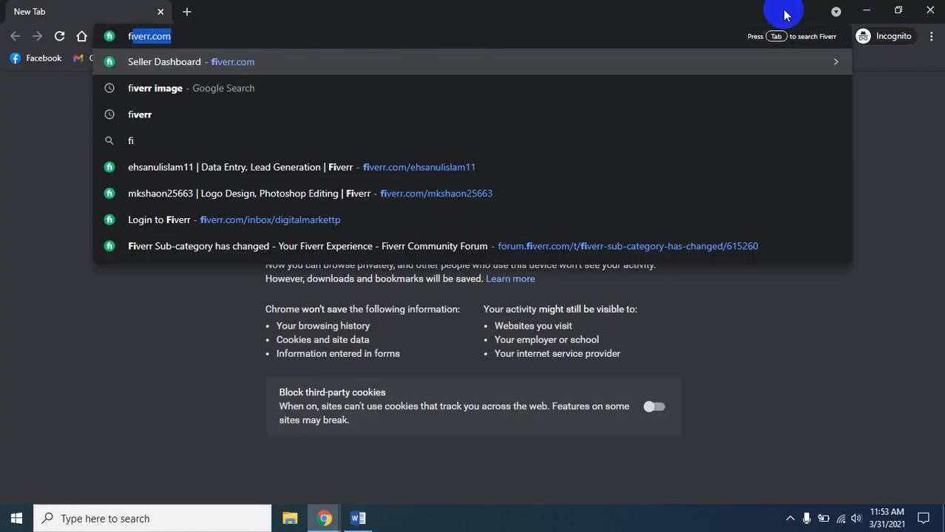
{"action": "type", "text": "verr.com"}
{"action": "key", "text": "Return"}
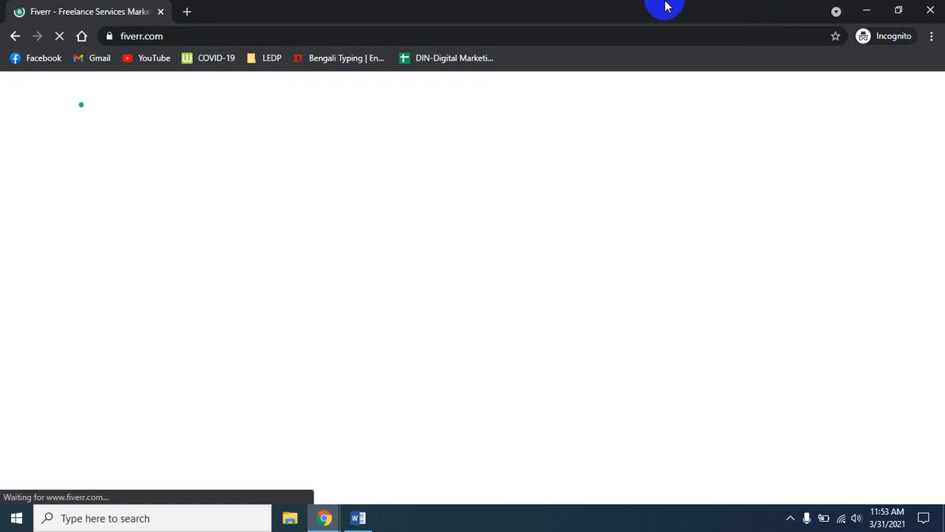
{"action": "left_click", "coordinate": [184, 336]}
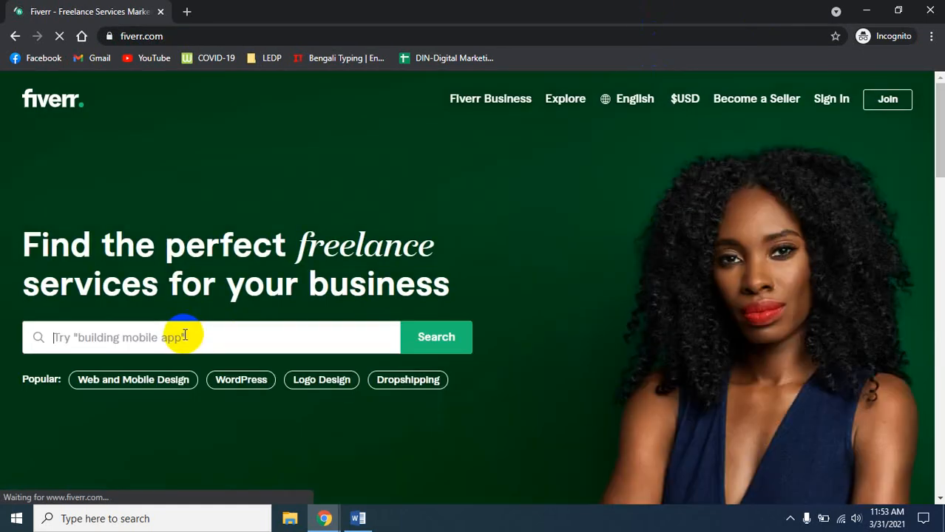
{"action": "type", "text": "e"}
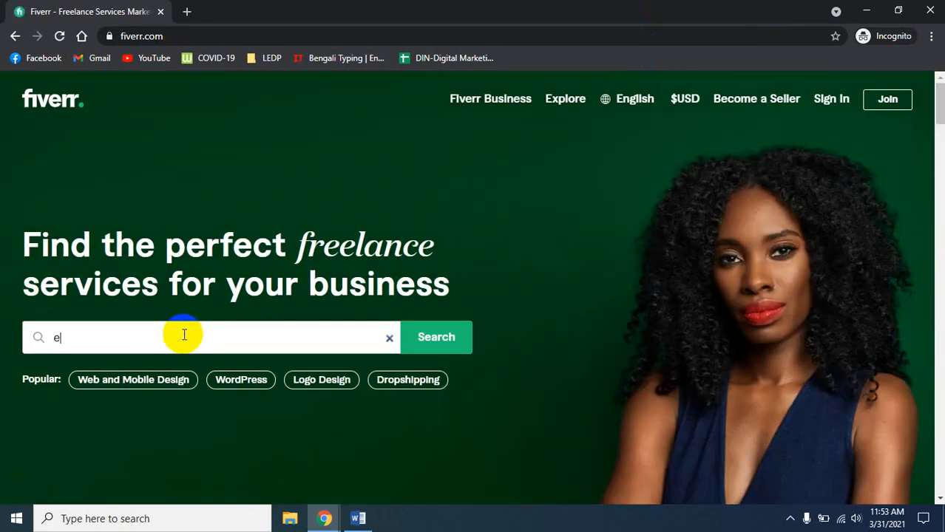
{"action": "type", "text": "m"}
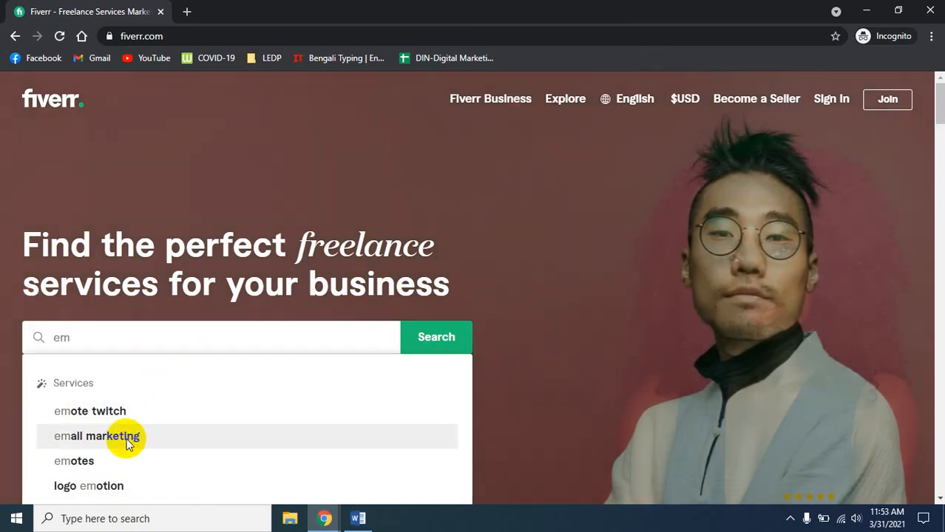
{"action": "left_click", "coordinate": [128, 442]}
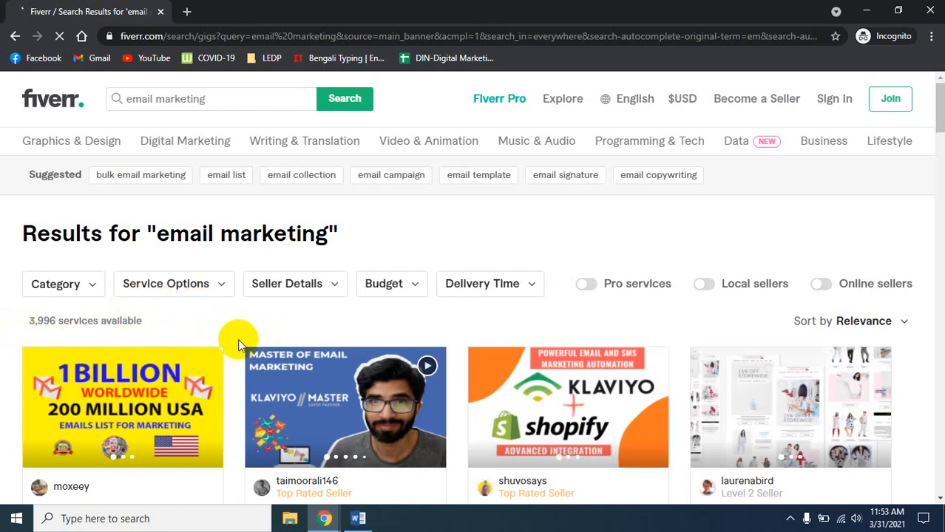
{"action": "scroll", "coordinate": [237, 342], "scroll_direction": "down", "scroll_amount": 2}
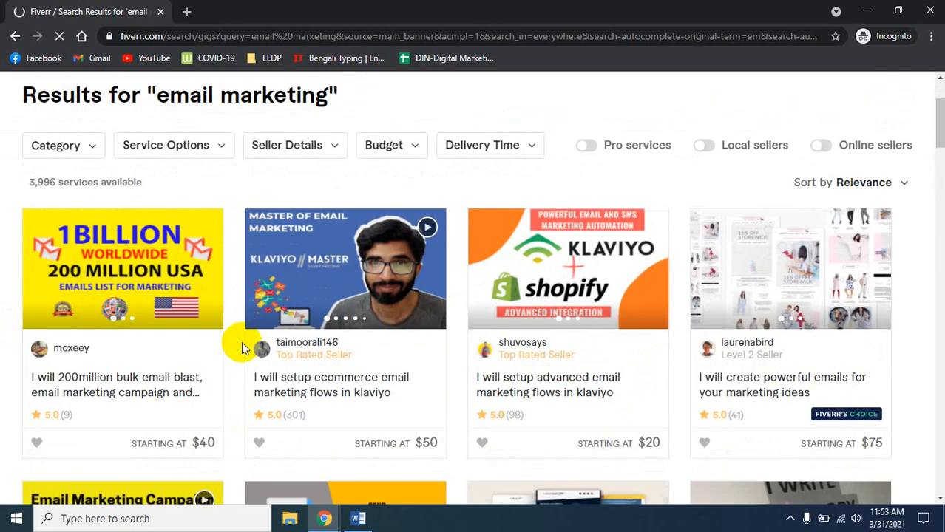
{"action": "scroll", "coordinate": [241, 345], "scroll_direction": "down", "scroll_amount": 1}
{"action": "scroll", "coordinate": [241, 344], "scroll_direction": "down", "scroll_amount": 1}
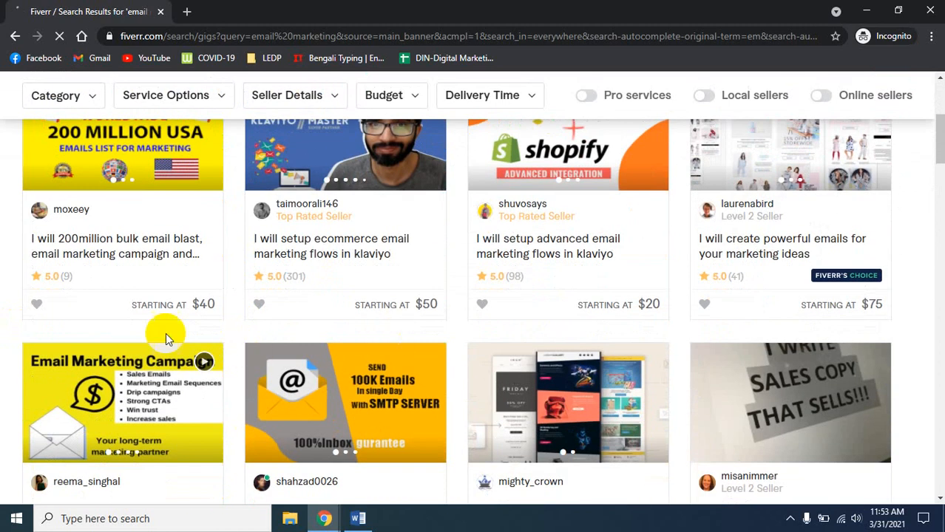
{"action": "scroll", "coordinate": [679, 358], "scroll_direction": "down", "scroll_amount": 3}
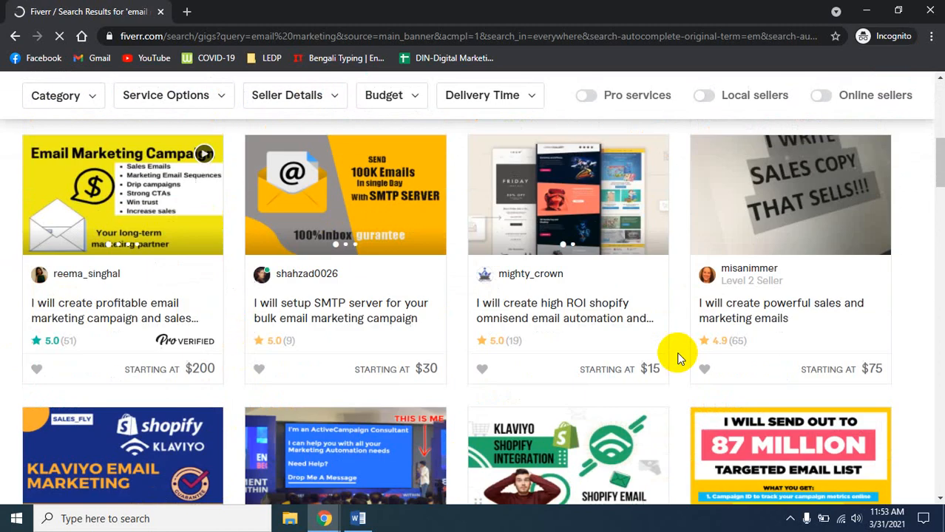
{"action": "scroll", "coordinate": [675, 355], "scroll_direction": "up", "scroll_amount": 4}
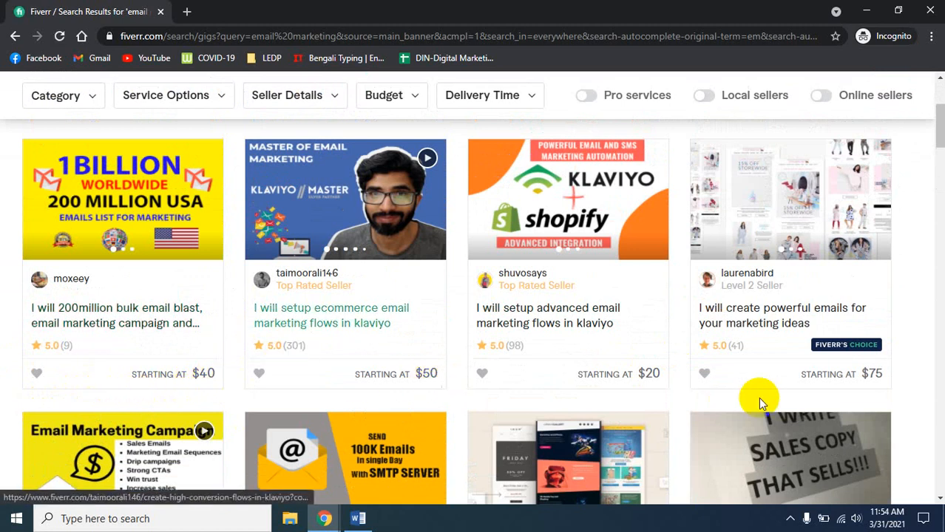
{"action": "scroll", "coordinate": [906, 392], "scroll_direction": "down", "scroll_amount": 4}
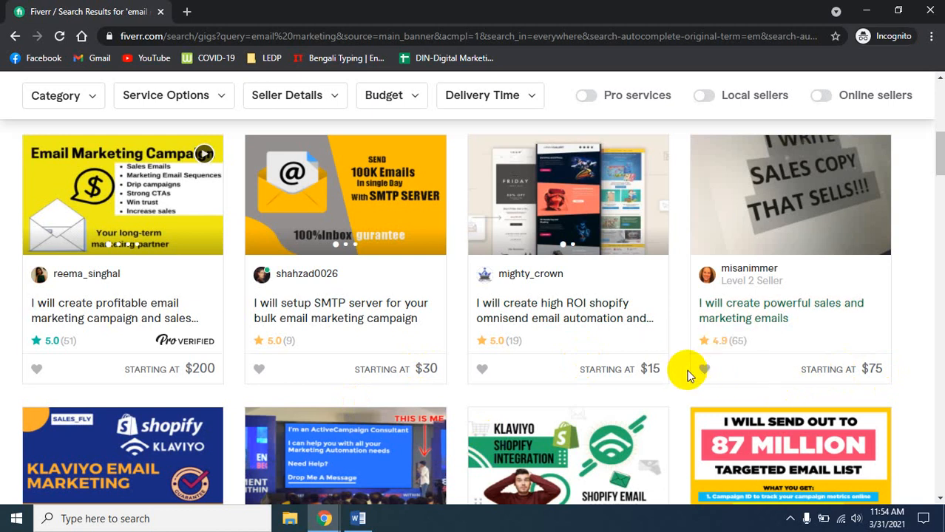
{"action": "scroll", "coordinate": [687, 377], "scroll_direction": "down", "scroll_amount": 2}
{"action": "scroll", "coordinate": [686, 377], "scroll_direction": "down", "scroll_amount": 3}
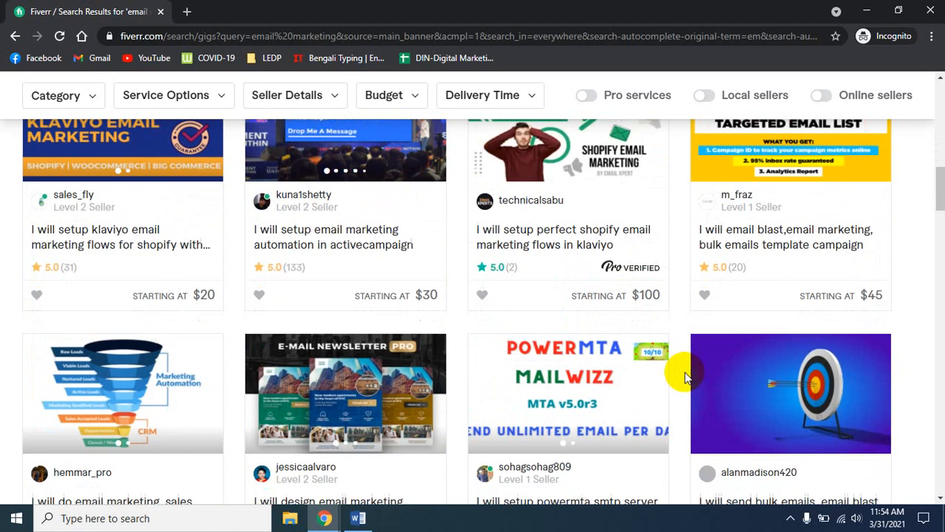
{"action": "scroll", "coordinate": [688, 378], "scroll_direction": "up", "scroll_amount": 6}
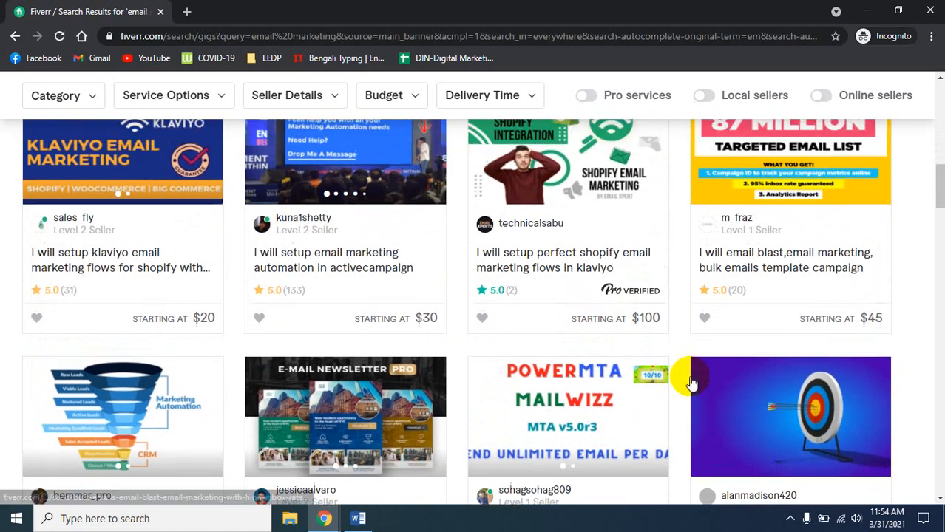
{"action": "scroll", "coordinate": [691, 380], "scroll_direction": "down", "scroll_amount": 2}
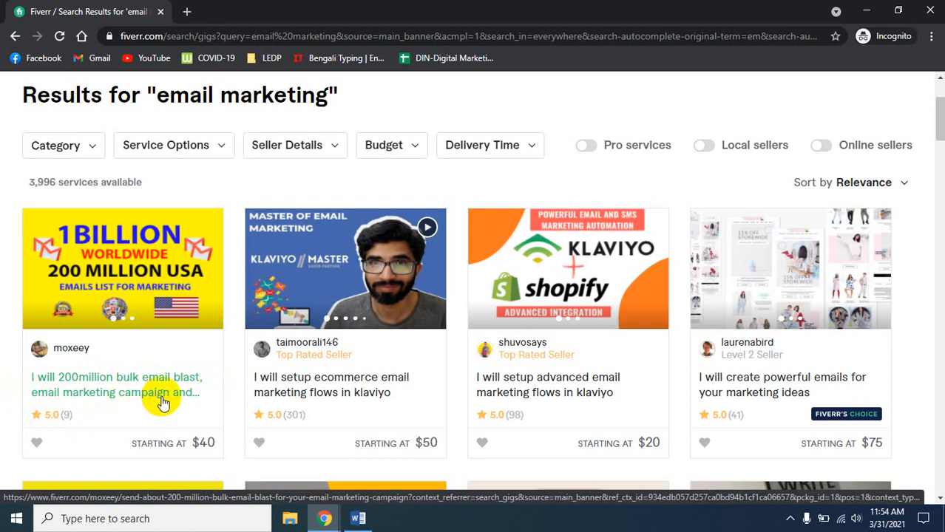
{"action": "right_click", "coordinate": [130, 388]}
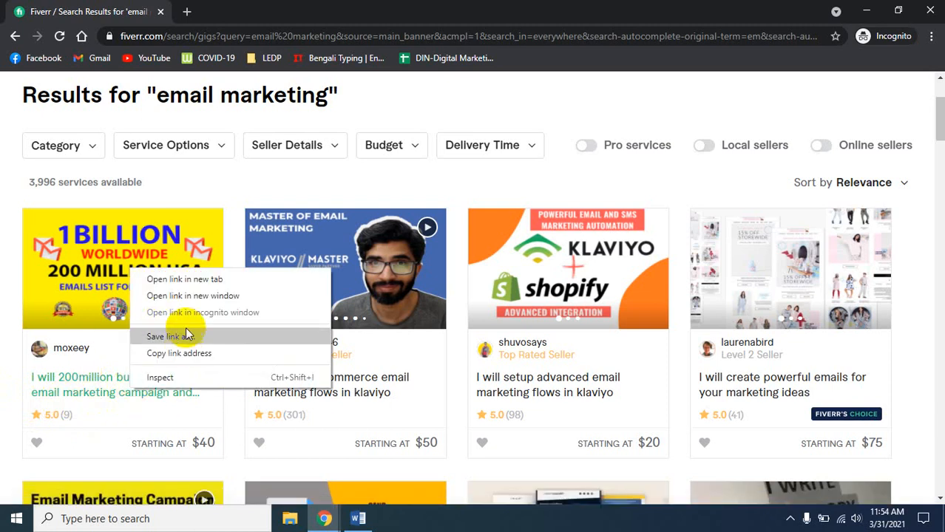
- Open the 200million bulk email blast gig and review its $40, 3-day Basic package
{"action": "left_click", "coordinate": [174, 279]}
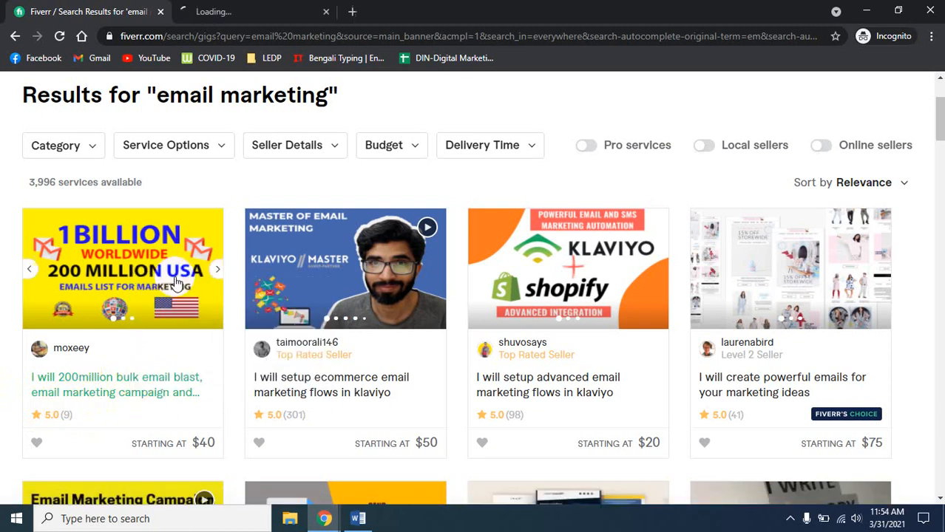
{"action": "left_click", "coordinate": [253, 7]}
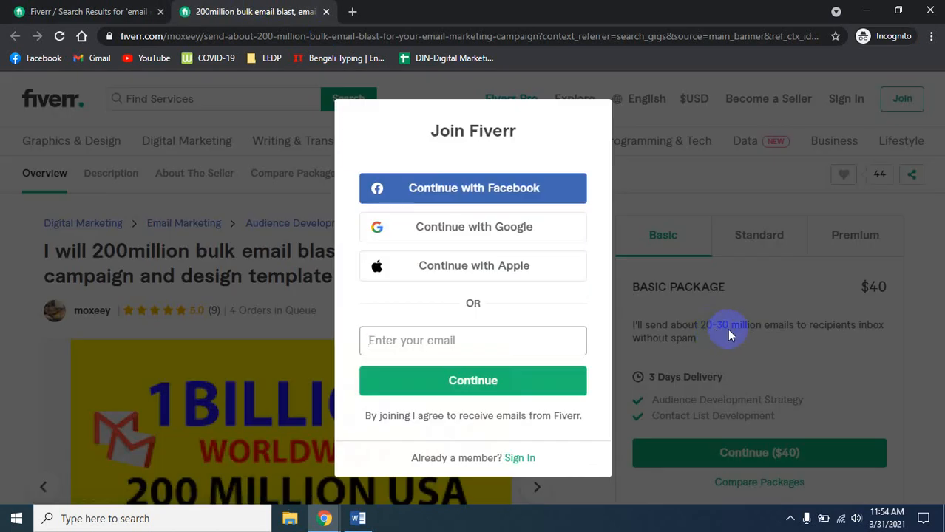
{"action": "left_click", "coordinate": [718, 342]}
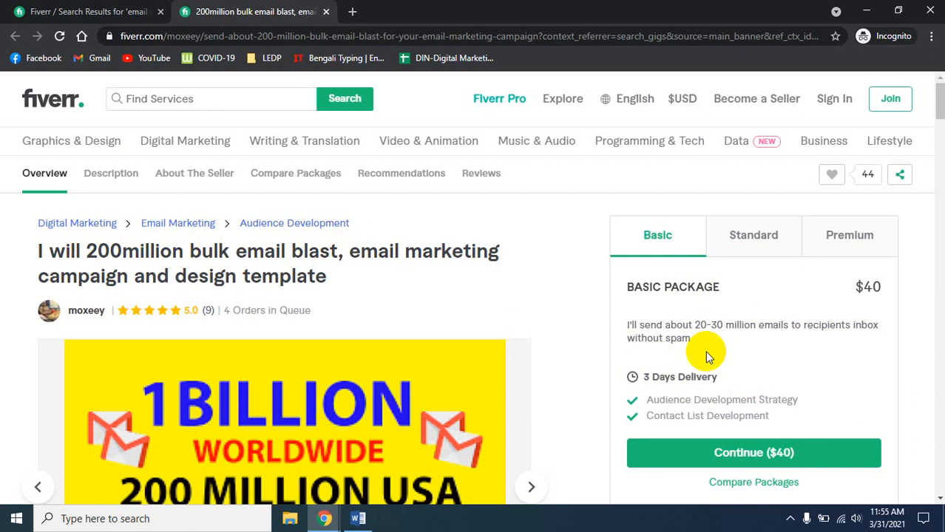
{"action": "scroll", "coordinate": [705, 351], "scroll_direction": "down", "scroll_amount": 2}
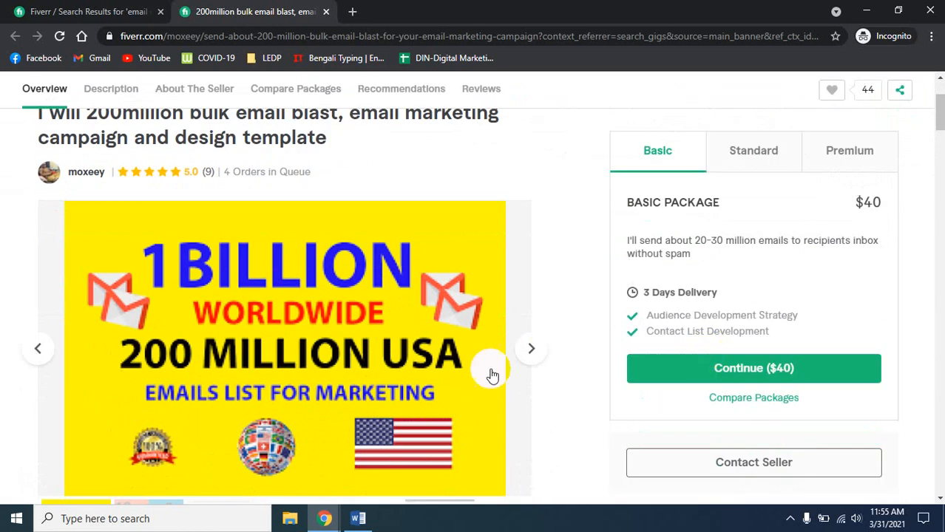
{"action": "scroll", "coordinate": [559, 387], "scroll_direction": "up", "scroll_amount": 2}
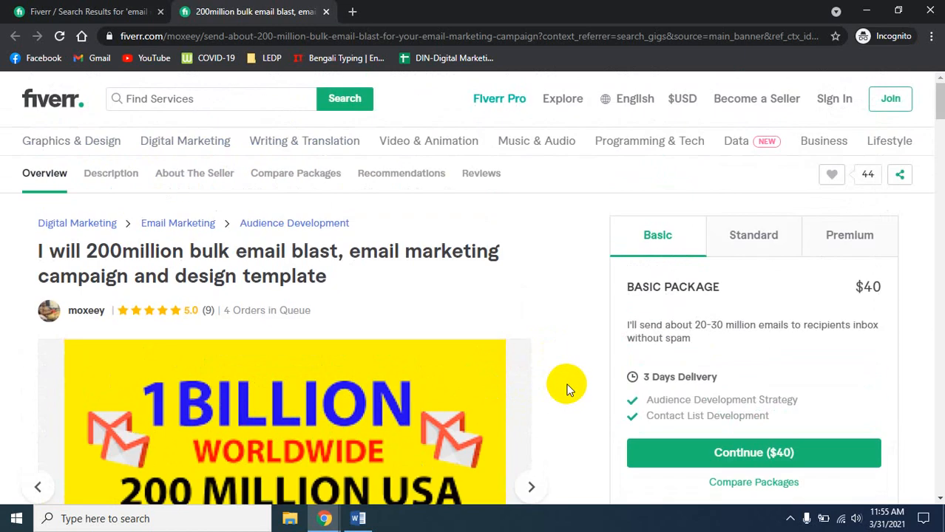
{"action": "scroll", "coordinate": [567, 389], "scroll_direction": "down", "scroll_amount": 3}
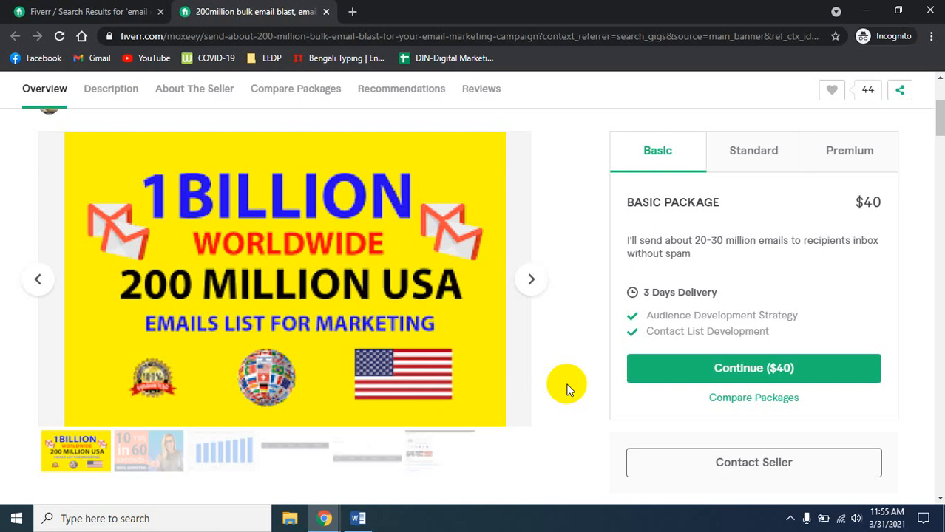
{"action": "scroll", "coordinate": [576, 385], "scroll_direction": "up", "scroll_amount": 3}
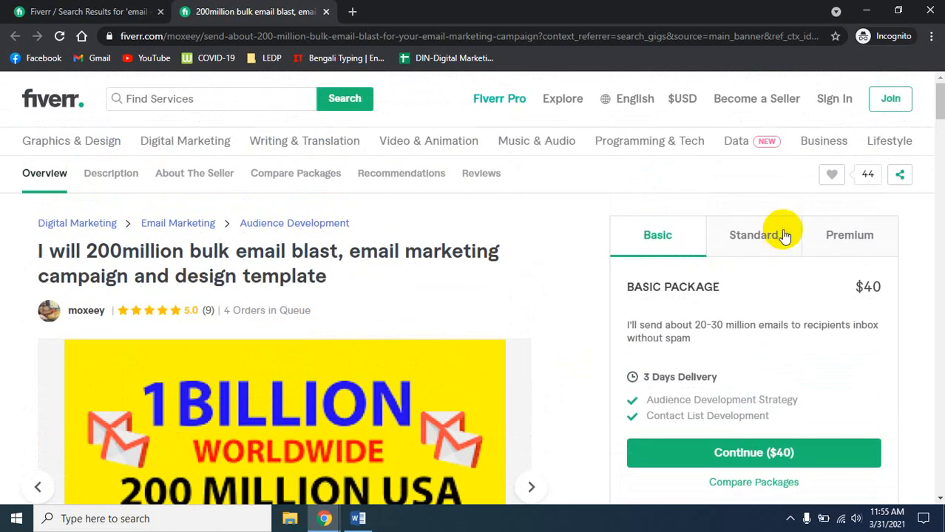
{"action": "left_click", "coordinate": [783, 235]}
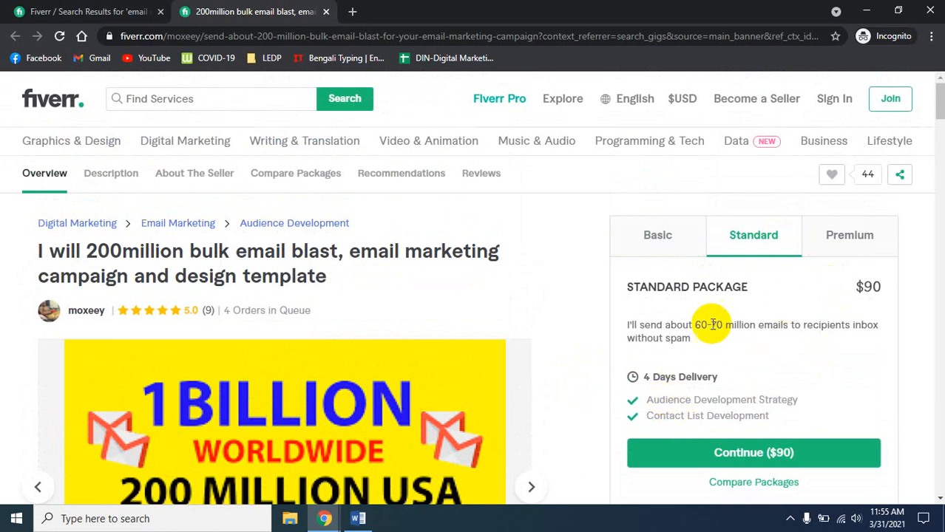
{"action": "scroll", "coordinate": [336, 403], "scroll_direction": "down", "scroll_amount": 5}
{"action": "scroll", "coordinate": [349, 401], "scroll_direction": "down", "scroll_amount": 2}
{"action": "scroll", "coordinate": [363, 405], "scroll_direction": "up", "scroll_amount": 6}
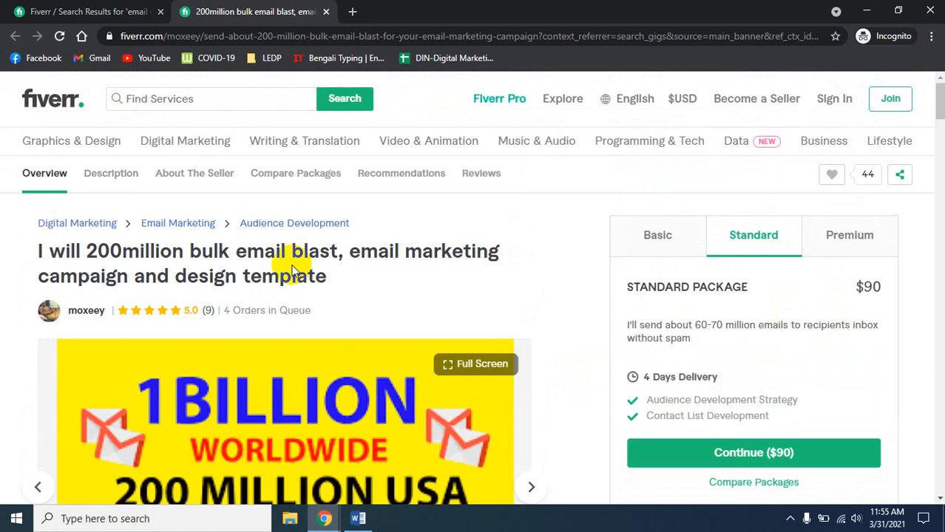
{"action": "left_click", "coordinate": [72, 12]}
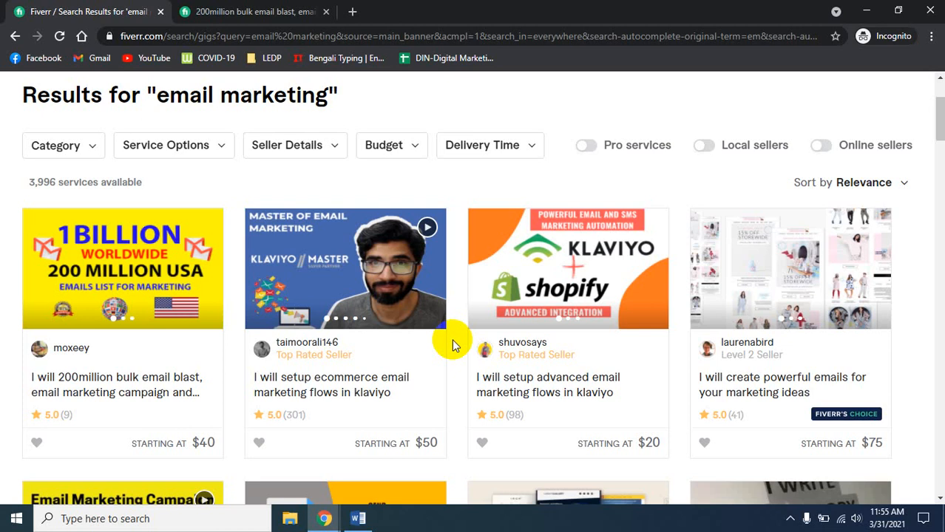
{"action": "left_click", "coordinate": [299, 11]}
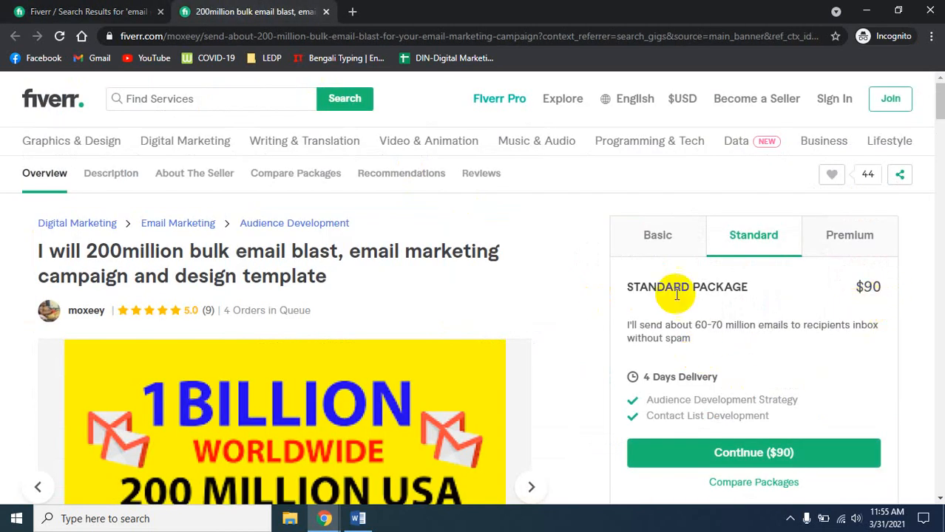
{"action": "left_click", "coordinate": [657, 234]}
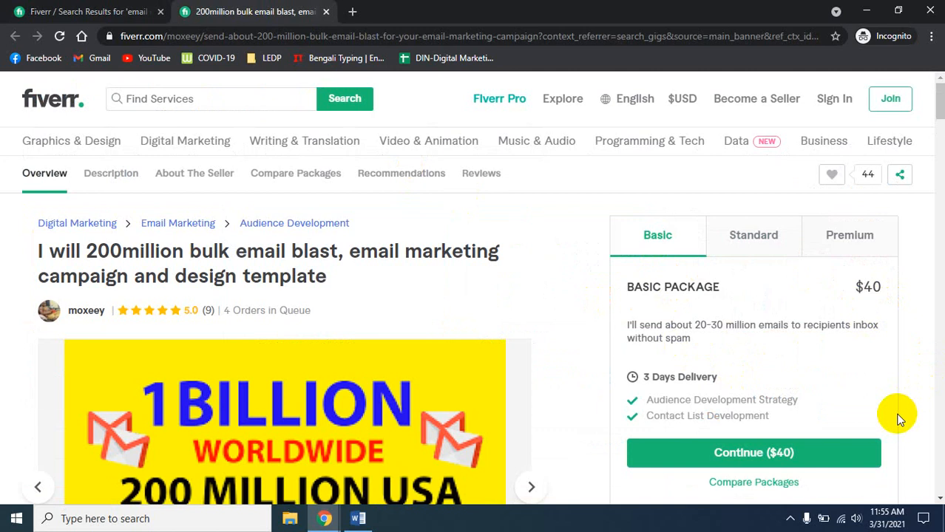
{"action": "scroll", "coordinate": [898, 419], "scroll_direction": "down", "scroll_amount": 12}
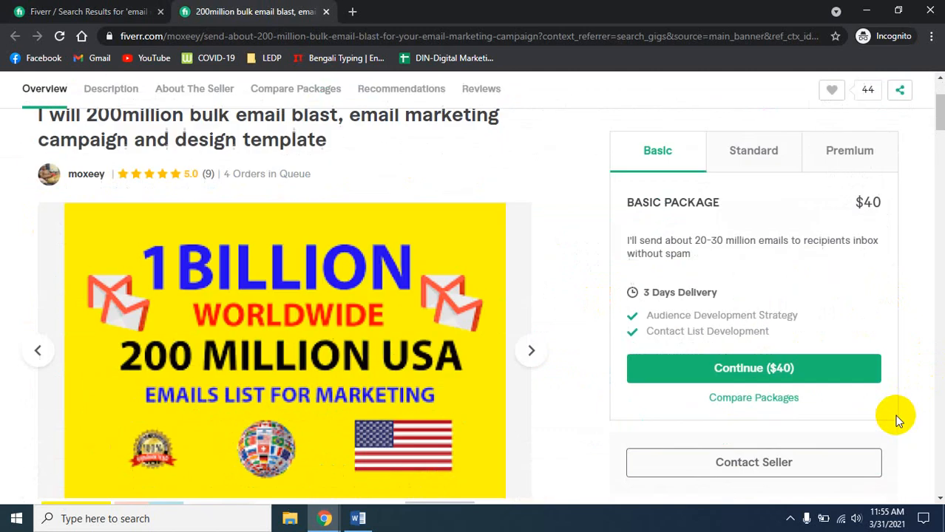
{"action": "scroll", "coordinate": [894, 413], "scroll_direction": "up", "scroll_amount": 10}
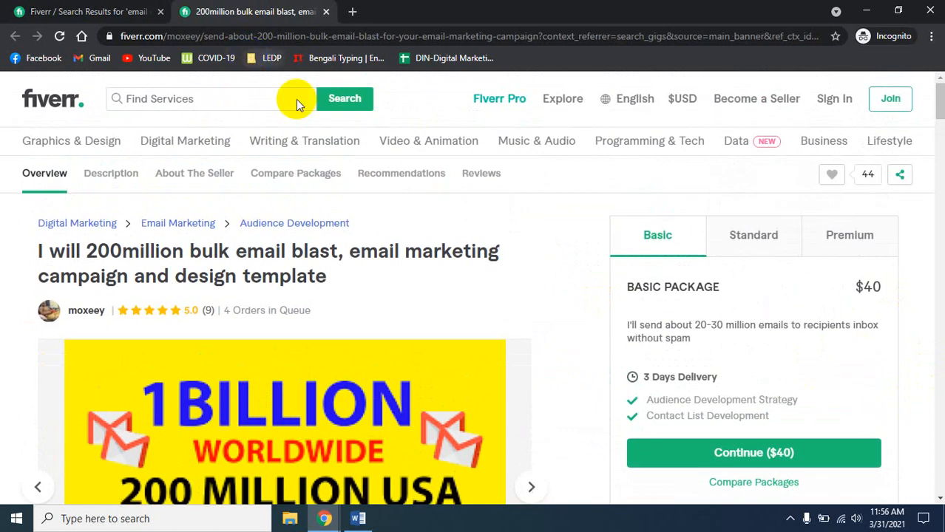
{"action": "left_click", "coordinate": [324, 518]}
{"action": "left_click", "coordinate": [179, 464]}
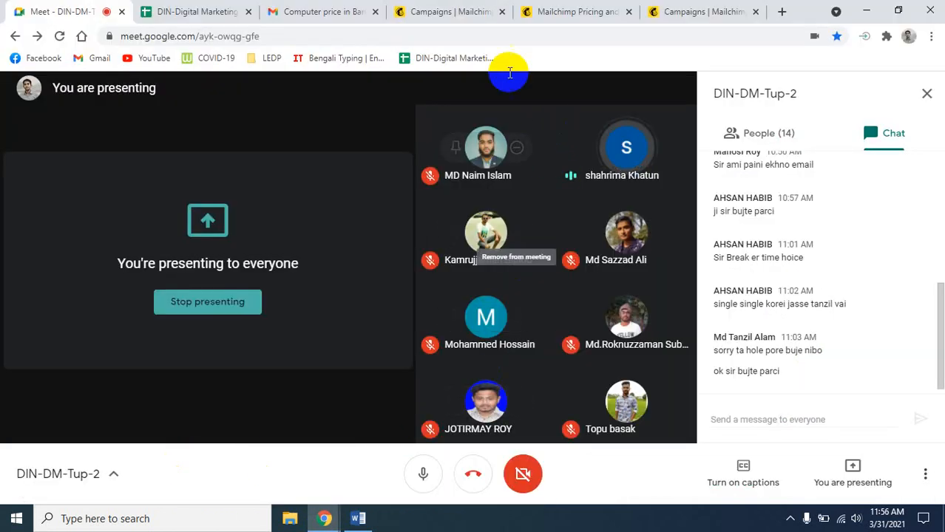
{"action": "left_click", "coordinate": [428, 11]}
{"action": "left_click", "coordinate": [573, 11]}
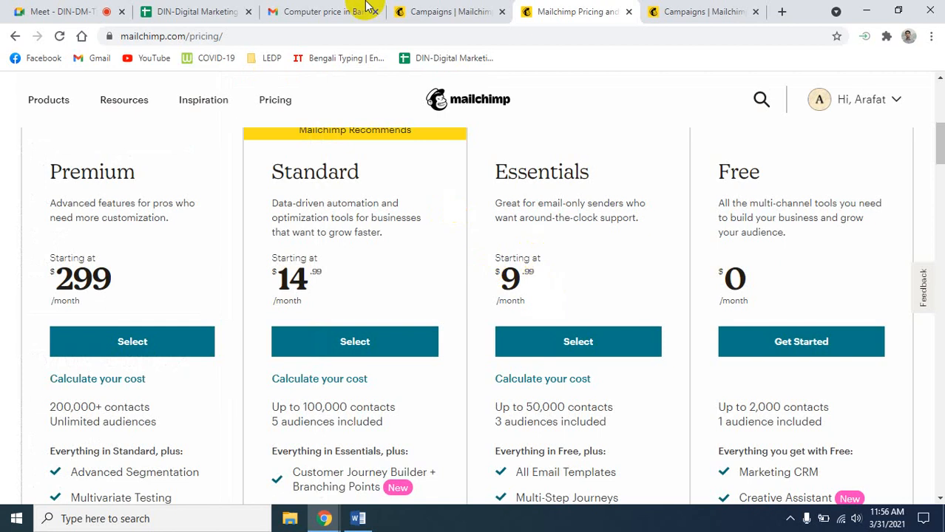
{"action": "left_click", "coordinate": [64, 11]}
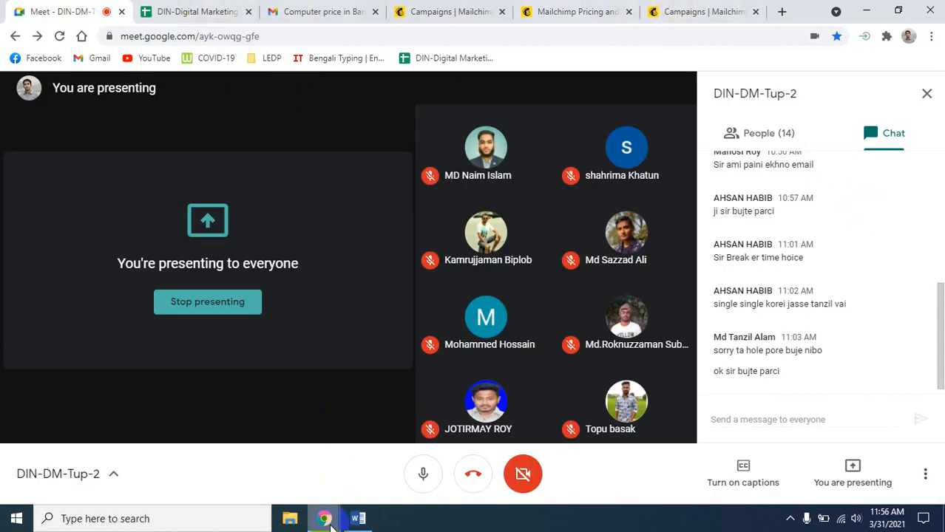
{"action": "mouse_move", "coordinate": [323, 518]}
{"action": "left_click", "coordinate": [472, 458]}
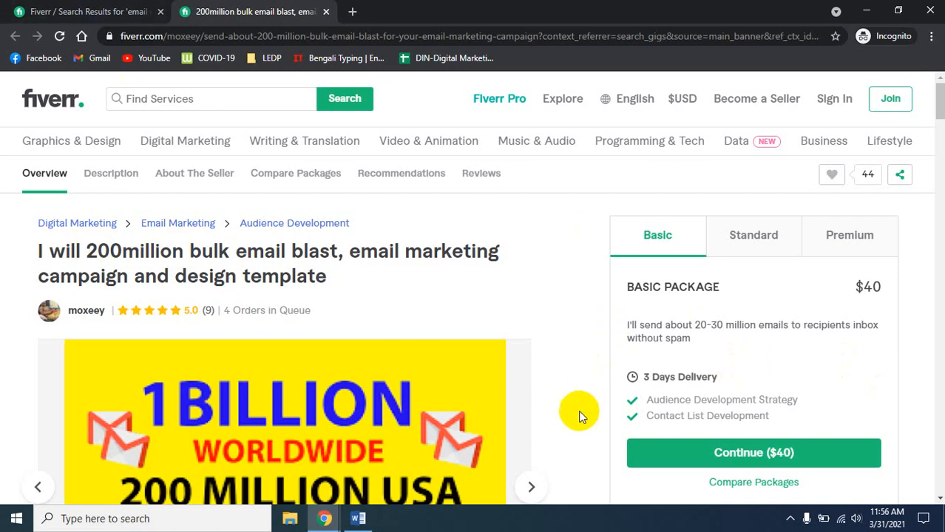
- Glance over the 'email marketing' search results, then switch back to the Google Meet window
{"action": "left_click", "coordinate": [65, 8]}
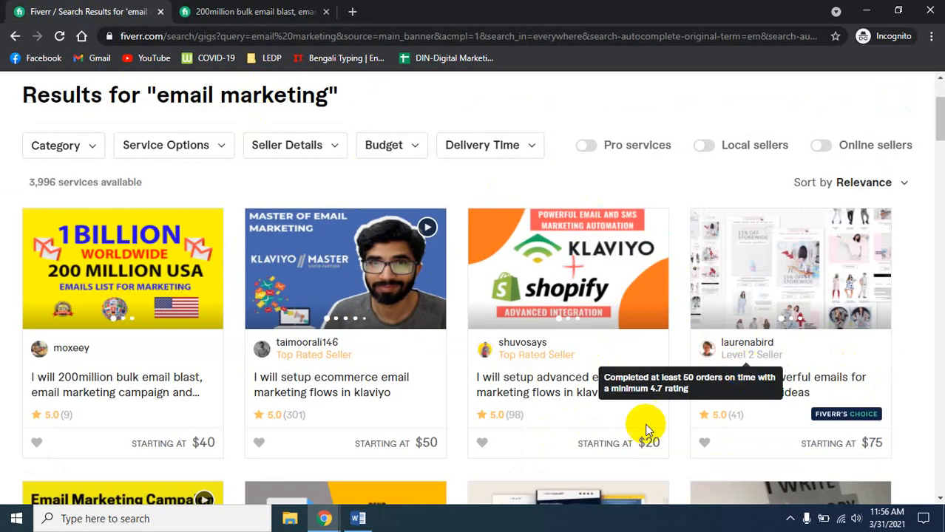
{"action": "scroll", "coordinate": [448, 453], "scroll_direction": "down", "scroll_amount": 2}
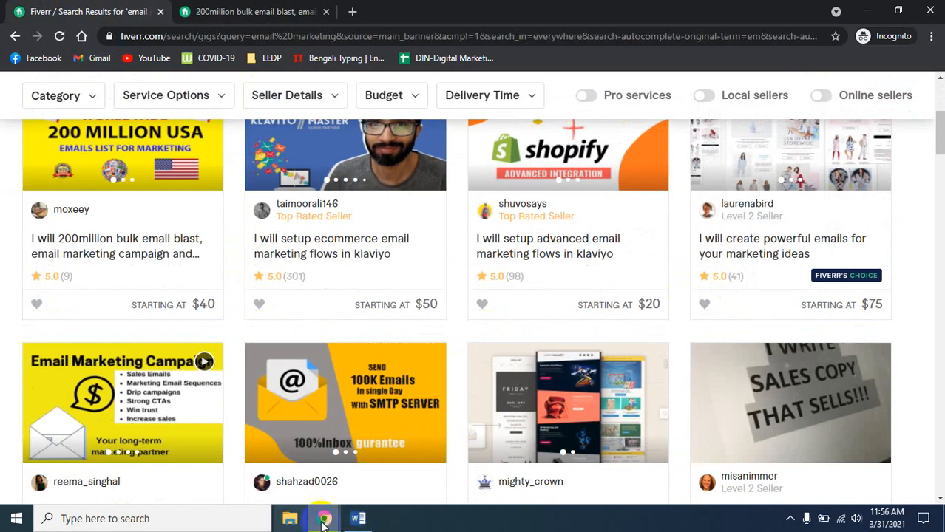
{"action": "mouse_move", "coordinate": [323, 522]}
{"action": "left_click", "coordinate": [215, 473]}
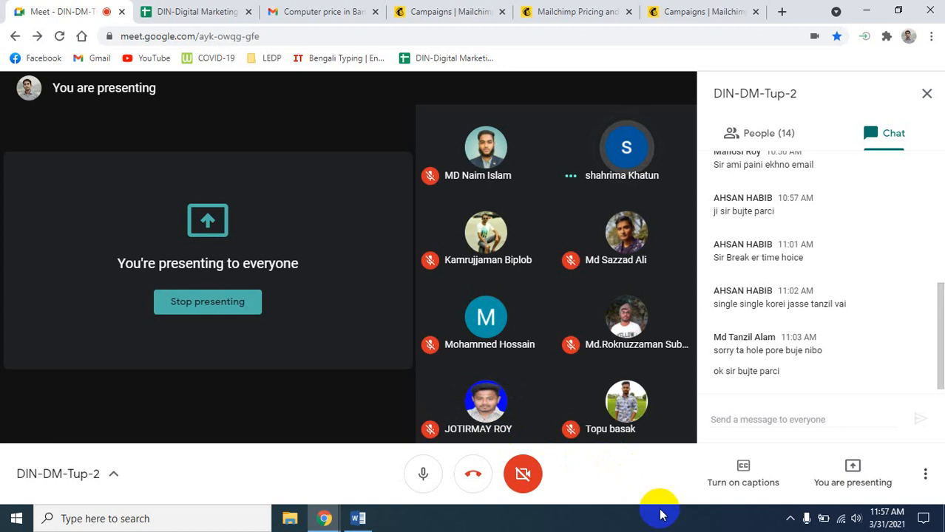
- Switch to the Fiverr window and return to the bulk email blast gig page
{"action": "left_click", "coordinate": [701, 9]}
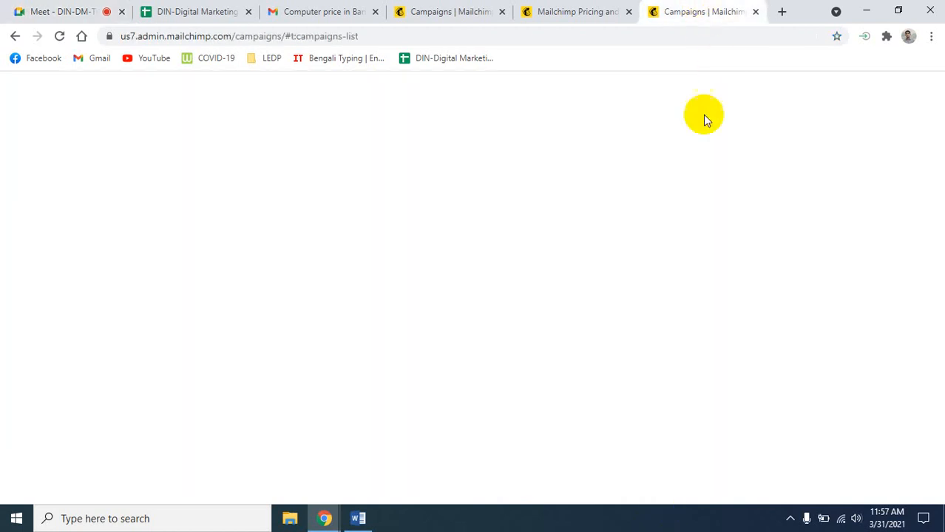
{"action": "mouse_move", "coordinate": [324, 516]}
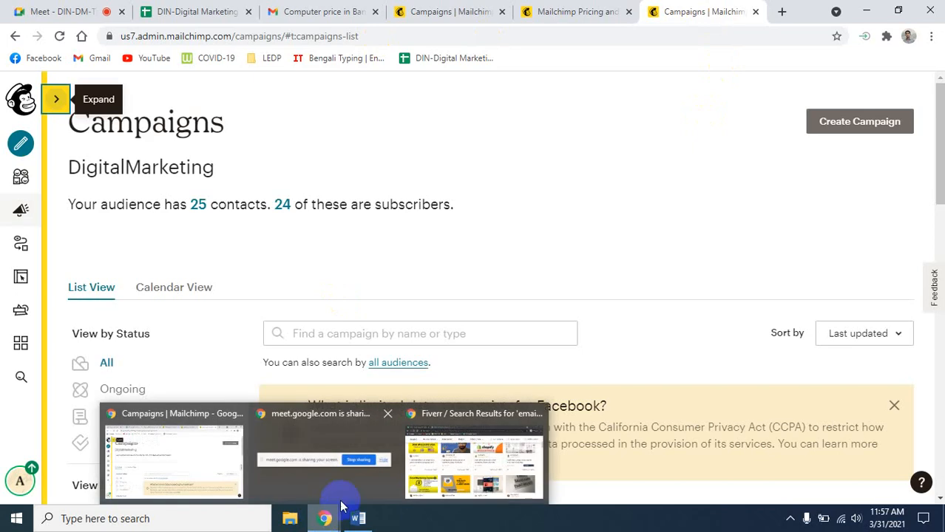
{"action": "left_click", "coordinate": [507, 469]}
{"action": "scroll", "coordinate": [665, 301], "scroll_direction": "up", "scroll_amount": 5}
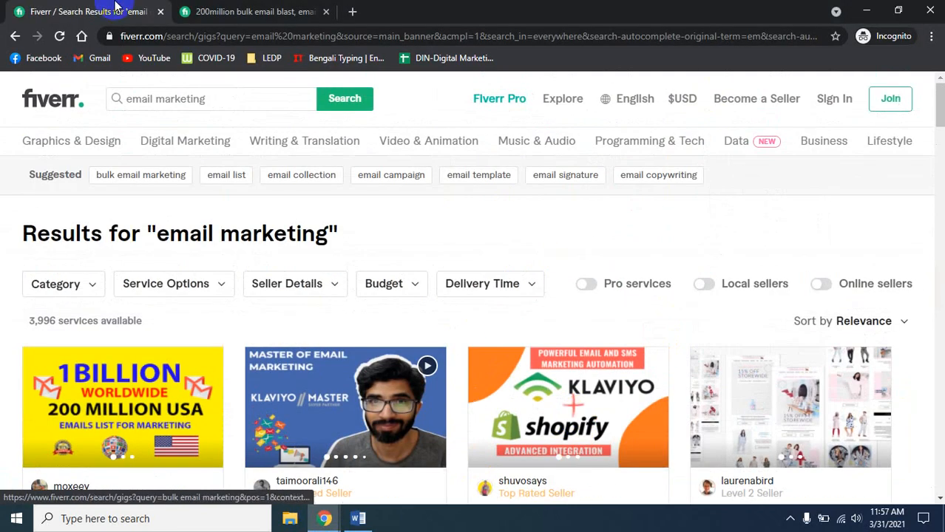
{"action": "left_click", "coordinate": [255, 11]}
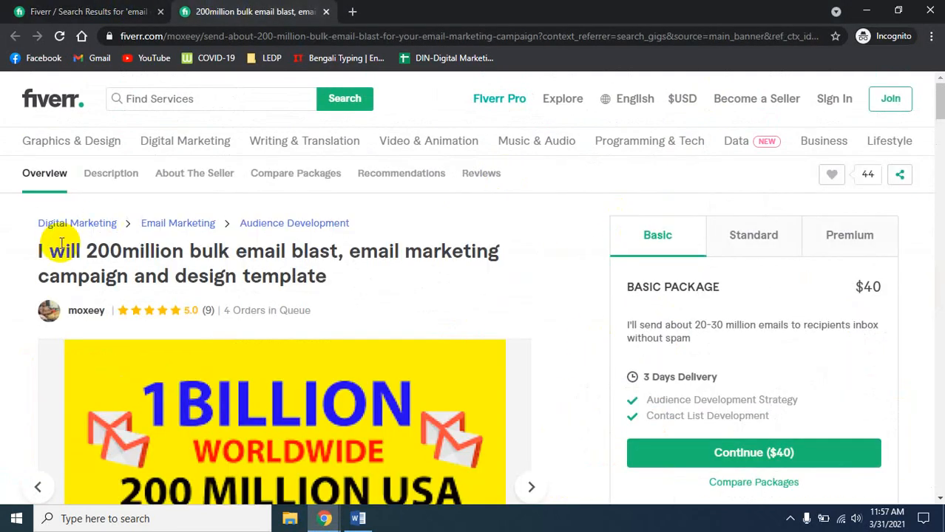
- Point out the gig title and BASIC PACKAGE heading, scrolling through the gig details
{"action": "left_click_drag", "start_coordinate": [42, 251], "coordinate": [205, 247]}
{"action": "left_click", "coordinate": [450, 302]}
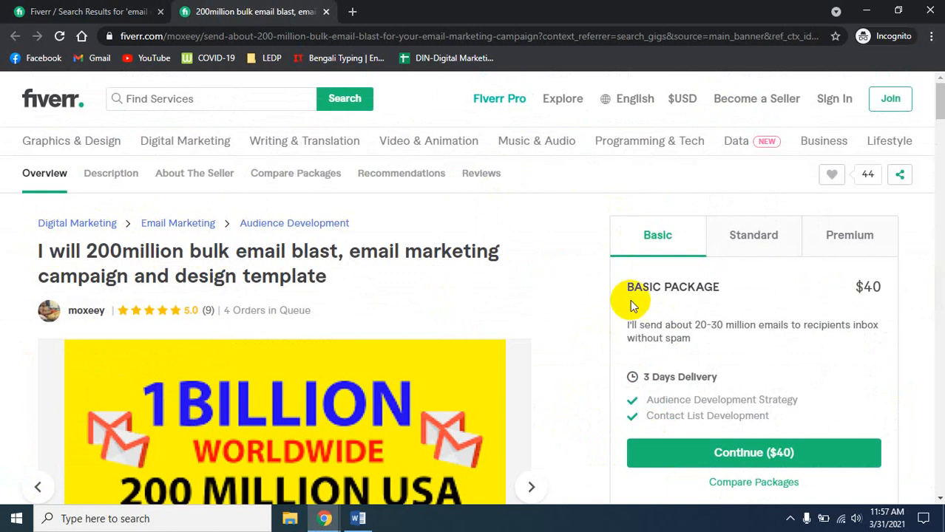
{"action": "left_click_drag", "start_coordinate": [623, 284], "coordinate": [696, 298]}
{"action": "left_click", "coordinate": [549, 284]}
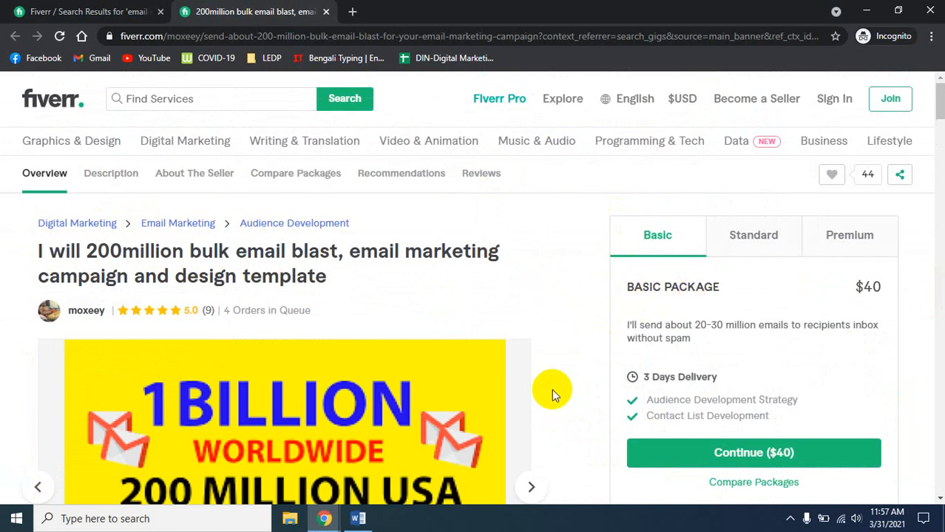
{"action": "scroll", "coordinate": [552, 389], "scroll_direction": "down", "scroll_amount": 5}
{"action": "scroll", "coordinate": [555, 390], "scroll_direction": "up", "scroll_amount": 5}
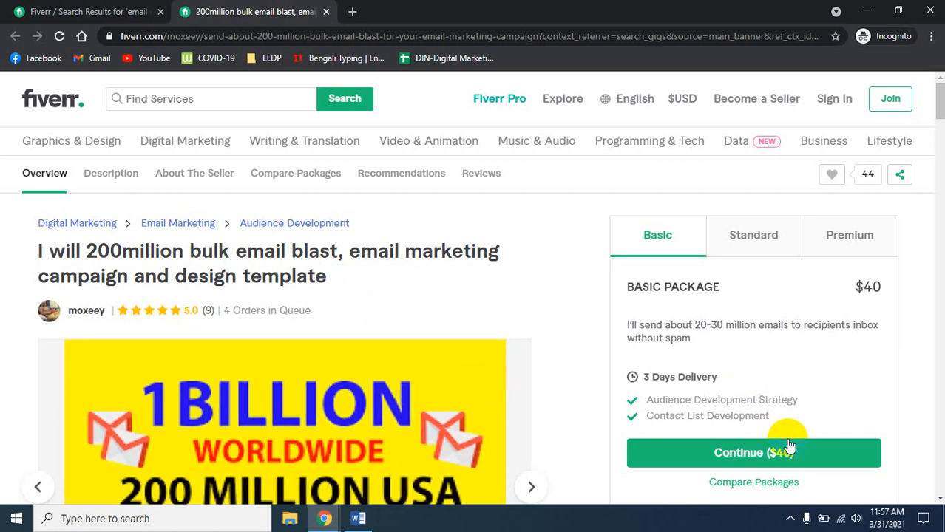
{"action": "scroll", "coordinate": [749, 397], "scroll_direction": "down", "scroll_amount": 1}
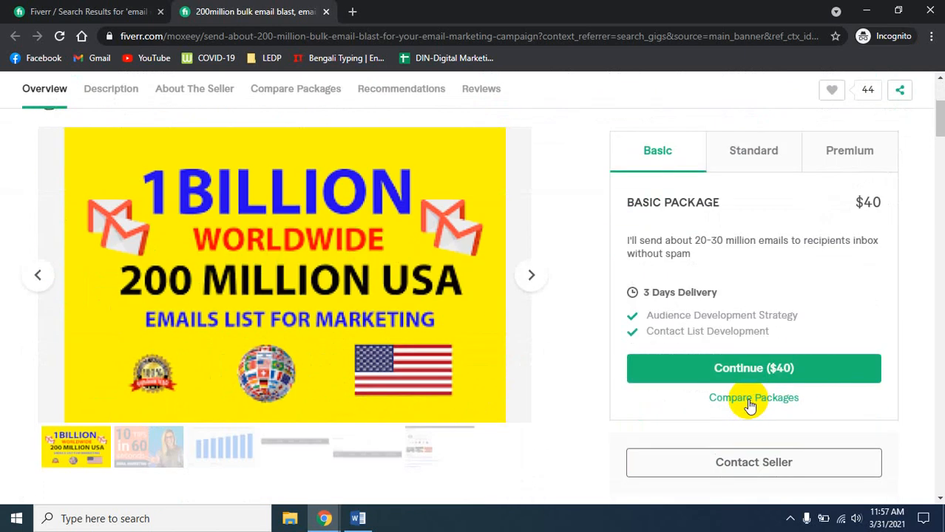
{"action": "scroll", "coordinate": [481, 418], "scroll_direction": "down", "scroll_amount": 5}
{"action": "scroll", "coordinate": [493, 436], "scroll_direction": "up", "scroll_amount": 4}
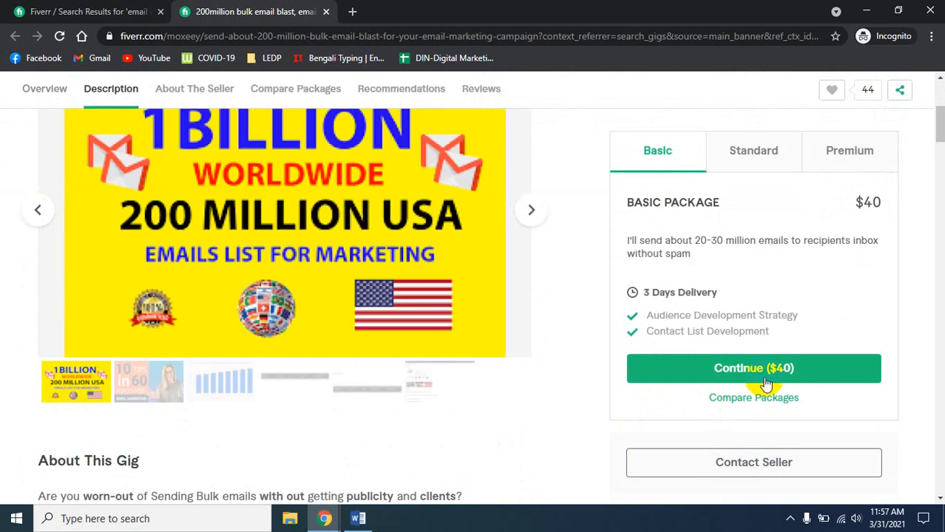
{"action": "scroll", "coordinate": [766, 385], "scroll_direction": "up", "scroll_amount": 3}
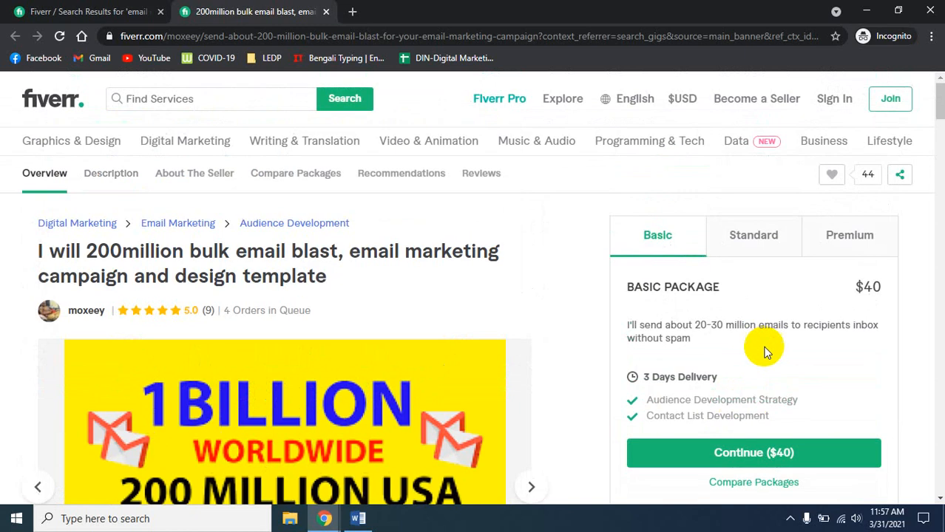
- Scroll the 'email marketing' search results, then bring the Mailchimp Campaigns window forward
{"action": "left_click", "coordinate": [159, 5]}
{"action": "scroll", "coordinate": [433, 459], "scroll_direction": "down", "scroll_amount": 3}
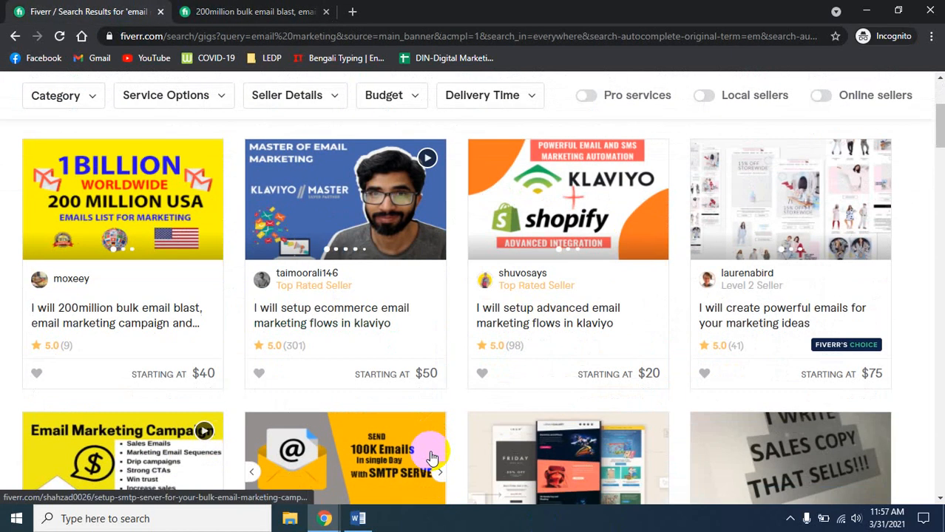
{"action": "scroll", "coordinate": [433, 459], "scroll_direction": "down", "scroll_amount": 2}
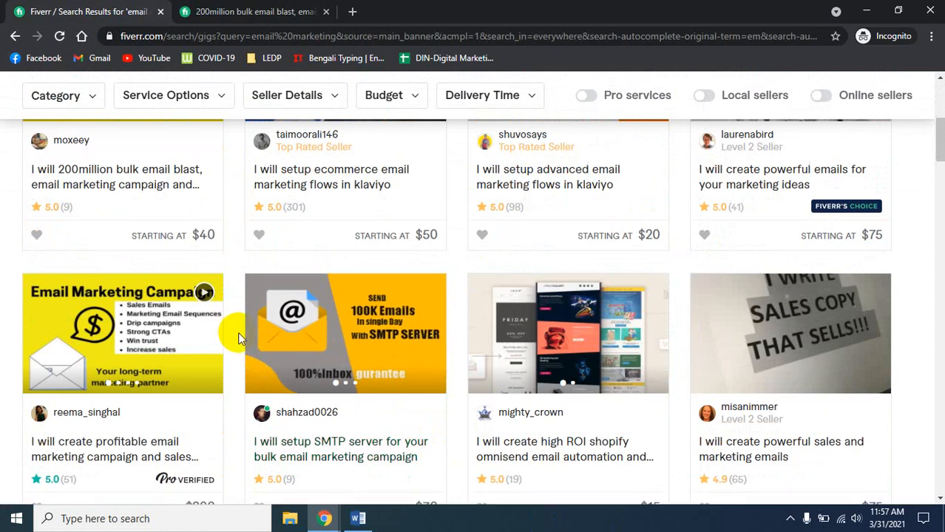
{"action": "scroll", "coordinate": [238, 339], "scroll_direction": "up", "scroll_amount": 5}
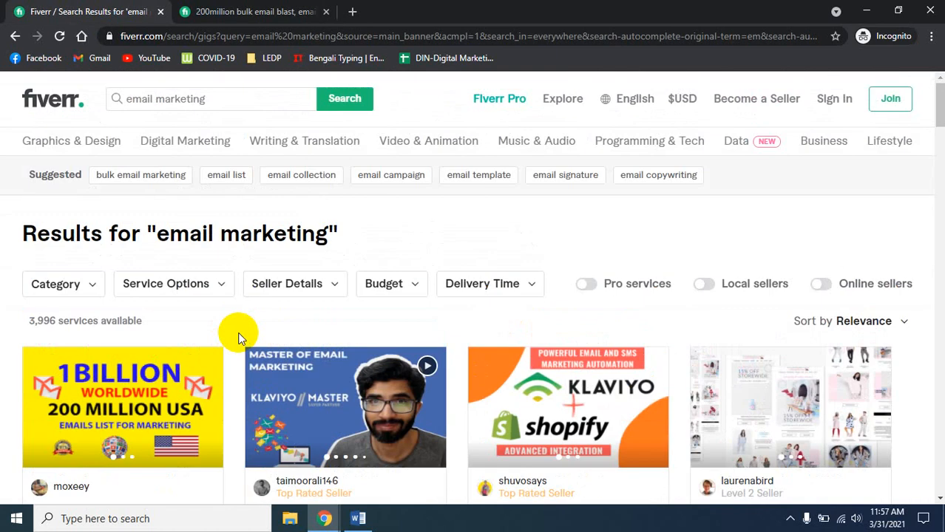
{"action": "mouse_move", "coordinate": [334, 524]}
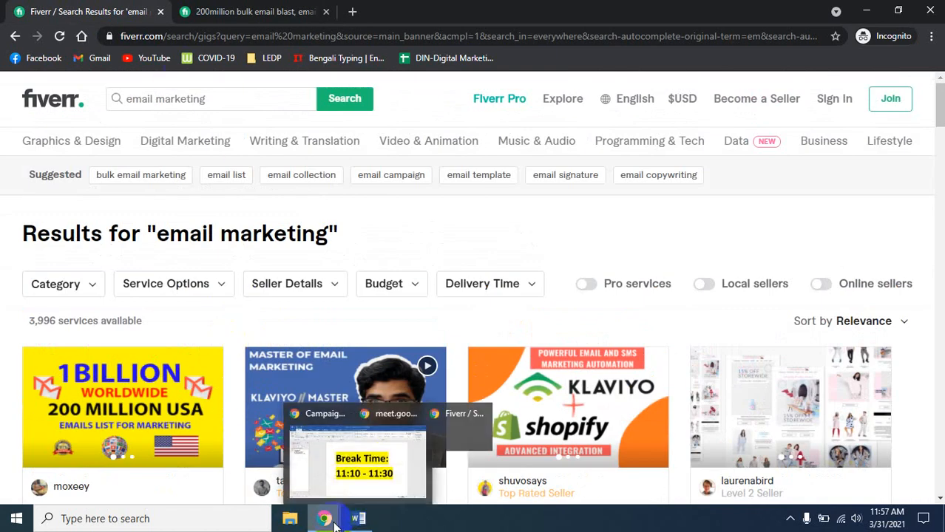
{"action": "left_click", "coordinate": [264, 453]}
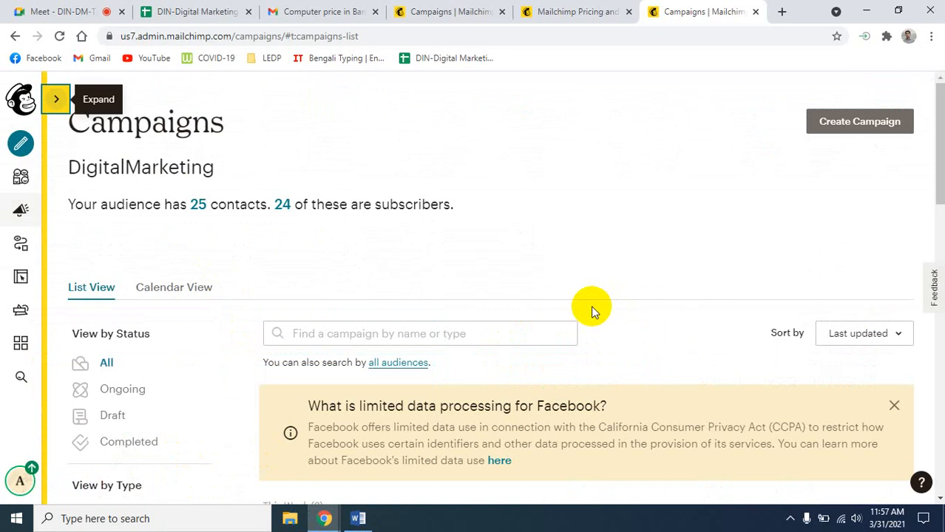
- Scroll the Mailchimp pricing page comparing Premium, Standard, Essentials and Free plan prices and features
{"action": "left_click", "coordinate": [547, 11]}
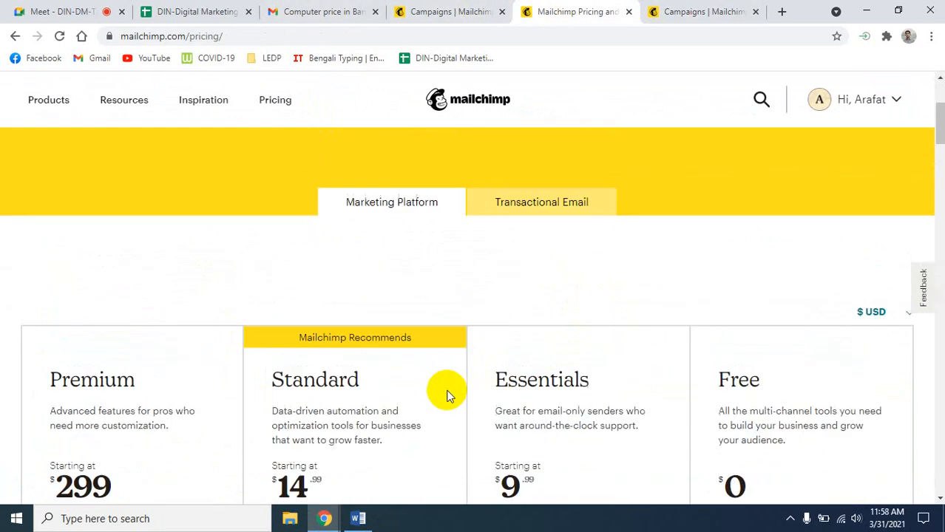
{"action": "scroll", "coordinate": [444, 393], "scroll_direction": "down", "scroll_amount": 3}
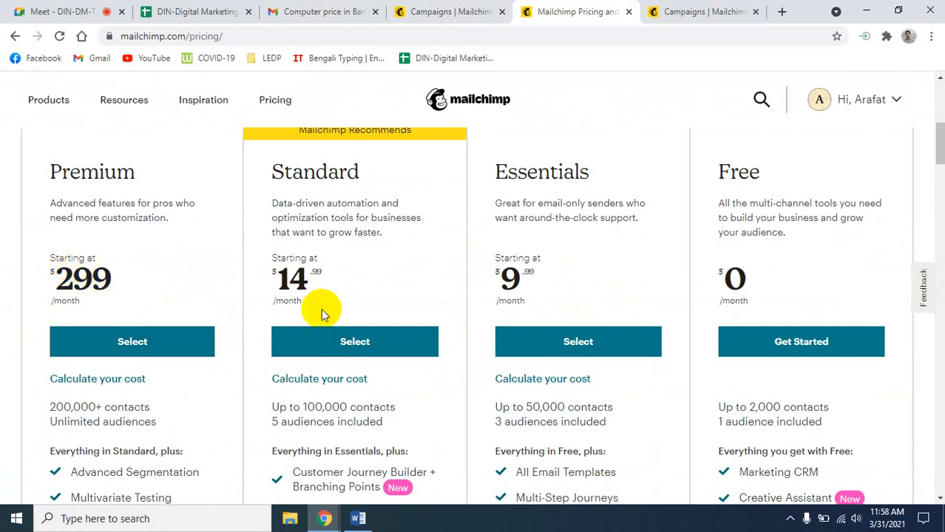
{"action": "scroll", "coordinate": [196, 411], "scroll_direction": "down", "scroll_amount": 1}
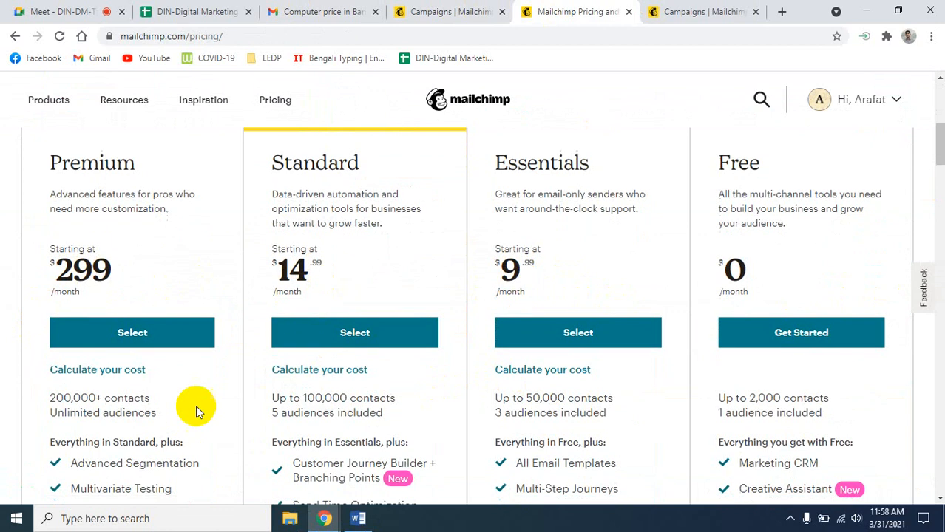
{"action": "scroll", "coordinate": [196, 411], "scroll_direction": "down", "scroll_amount": 2}
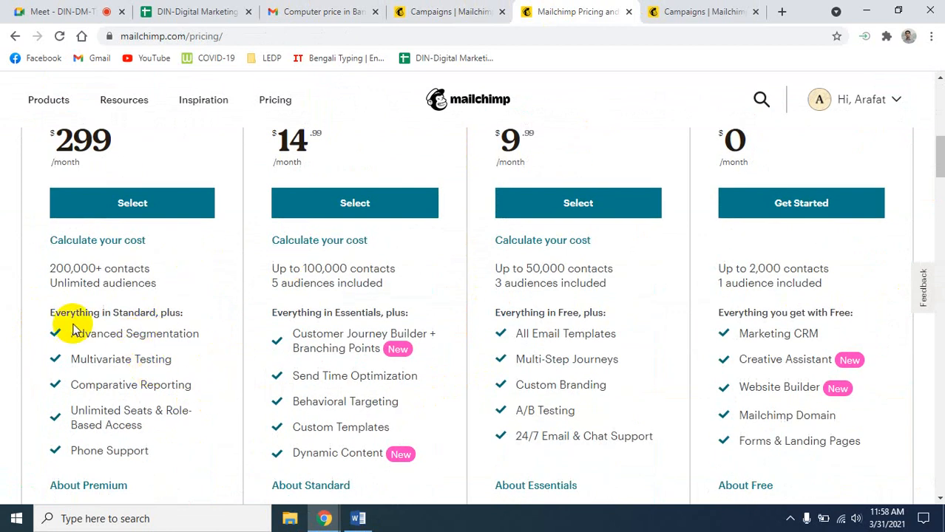
{"action": "scroll", "coordinate": [155, 409], "scroll_direction": "up", "scroll_amount": 1}
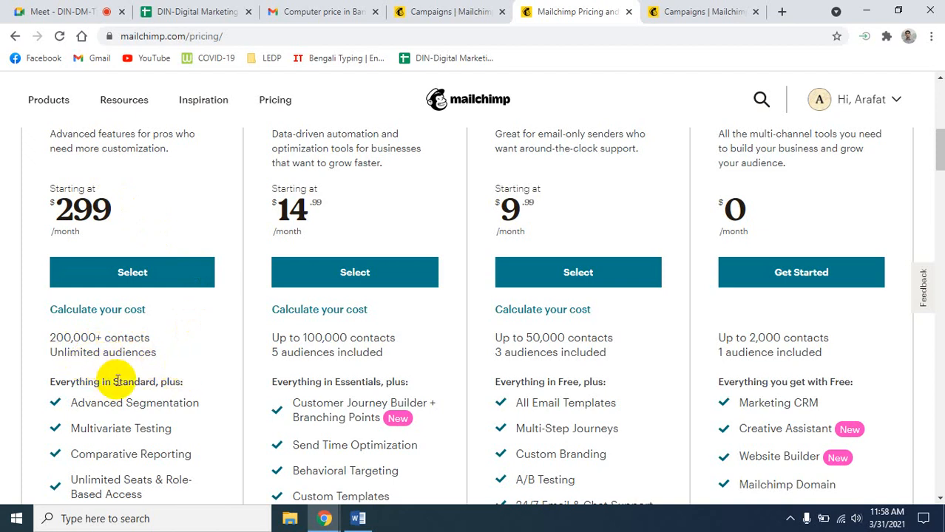
{"action": "scroll", "coordinate": [157, 386], "scroll_direction": "down", "scroll_amount": 2}
{"action": "scroll", "coordinate": [167, 390], "scroll_direction": "down", "scroll_amount": 1}
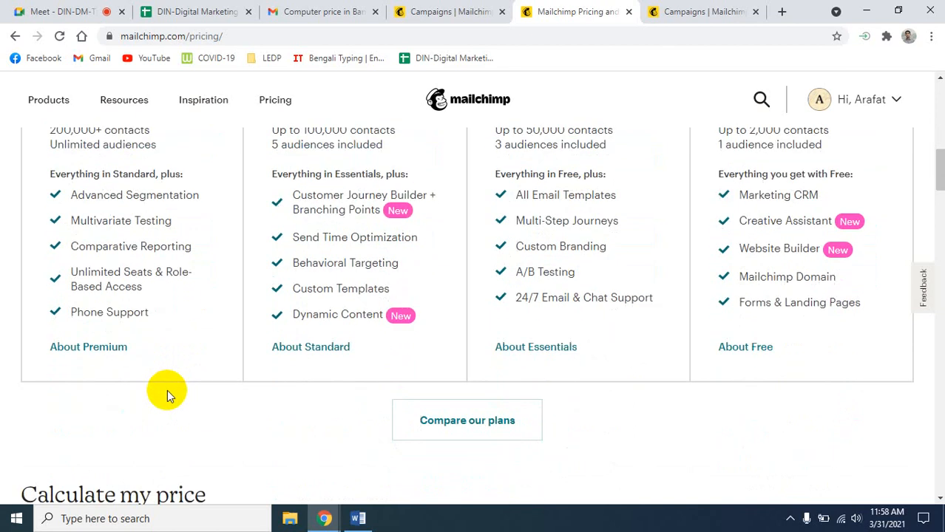
{"action": "scroll", "coordinate": [167, 390], "scroll_direction": "up", "scroll_amount": 5}
{"action": "scroll", "coordinate": [167, 389], "scroll_direction": "down", "scroll_amount": 5}
{"action": "scroll", "coordinate": [170, 391], "scroll_direction": "up", "scroll_amount": 5}
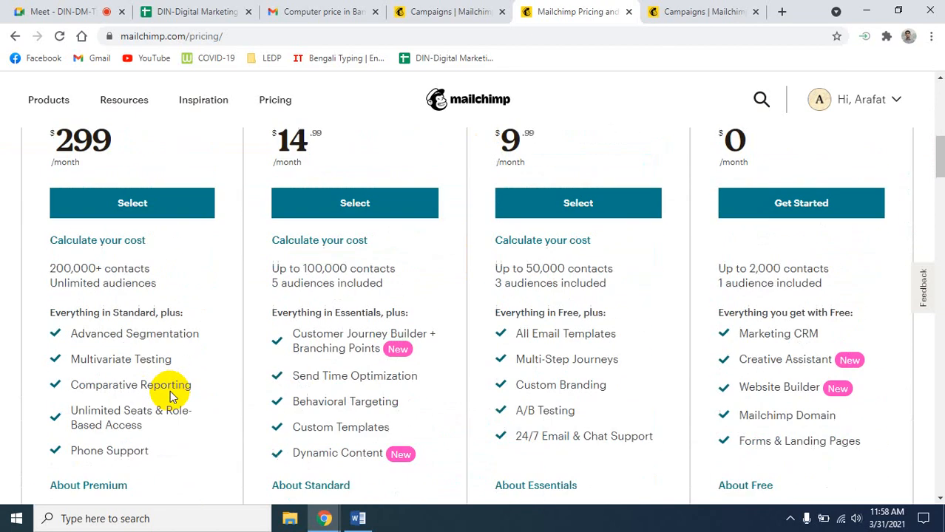
{"action": "scroll", "coordinate": [170, 391], "scroll_direction": "up", "scroll_amount": 5}
{"action": "scroll", "coordinate": [199, 414], "scroll_direction": "down", "scroll_amount": 7}
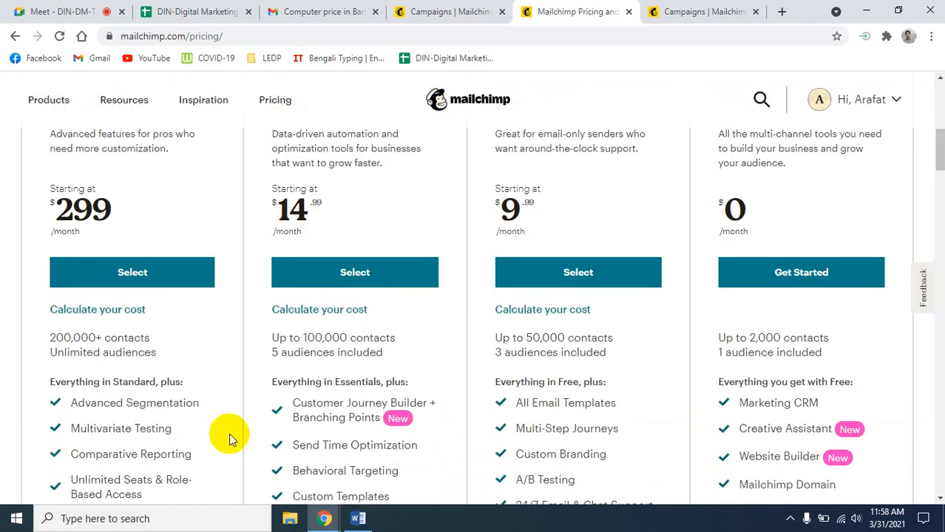
{"action": "scroll", "coordinate": [665, 468], "scroll_direction": "up", "scroll_amount": 7}
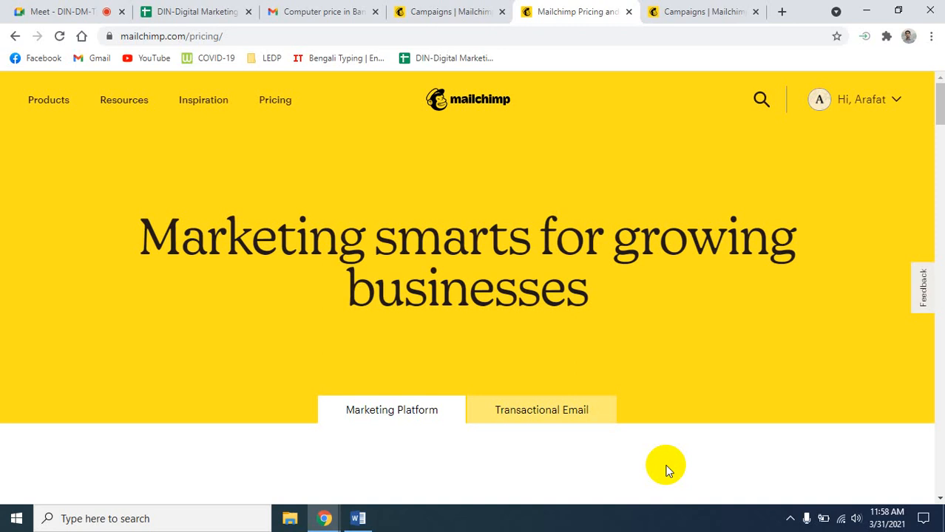
- Check the Meet call's presenting view and chat, then bring Fiverr's 'email marketing' results forward
{"action": "left_click", "coordinate": [35, 10]}
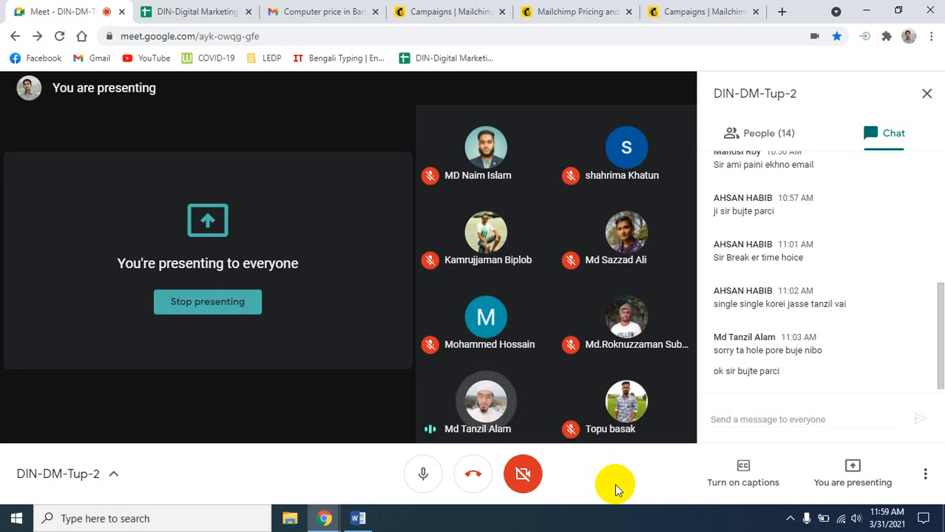
{"action": "mouse_move", "coordinate": [325, 518]}
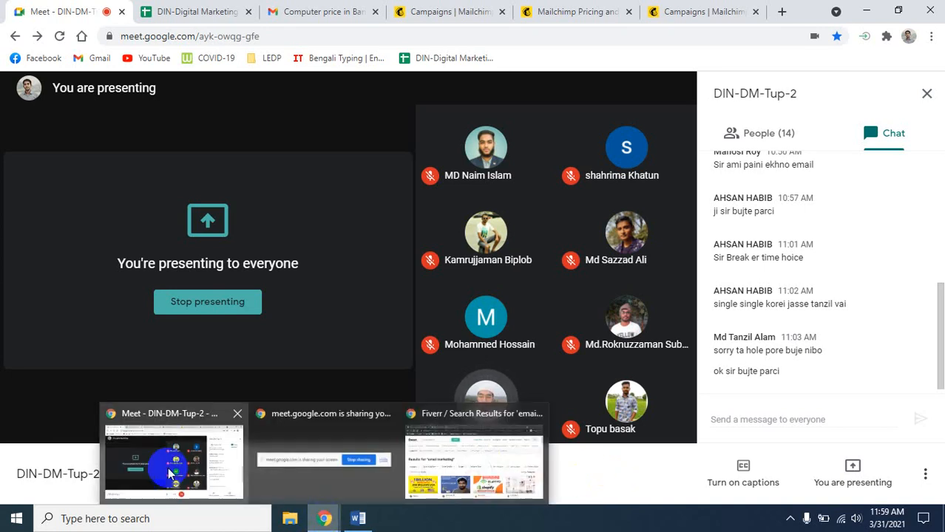
{"action": "left_click", "coordinate": [518, 468]}
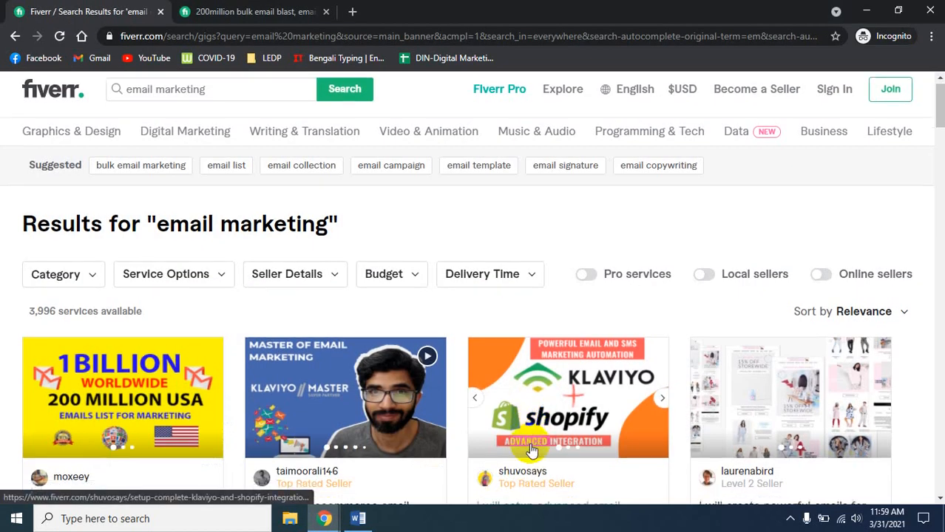
{"action": "scroll", "coordinate": [531, 450], "scroll_direction": "down", "scroll_amount": 3}
{"action": "scroll", "coordinate": [531, 449], "scroll_direction": "down", "scroll_amount": 2}
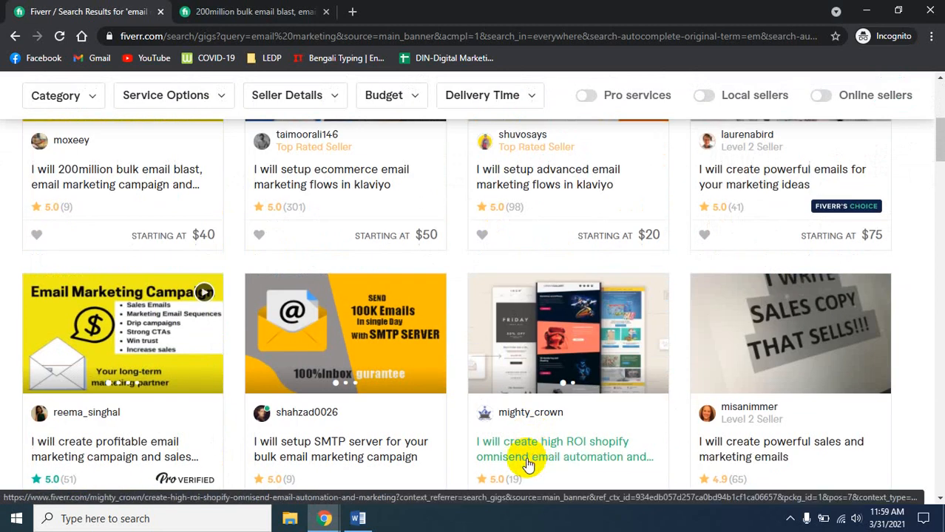
{"action": "scroll", "coordinate": [479, 451], "scroll_direction": "up", "scroll_amount": 2}
{"action": "scroll", "coordinate": [478, 454], "scroll_direction": "down", "scroll_amount": 3}
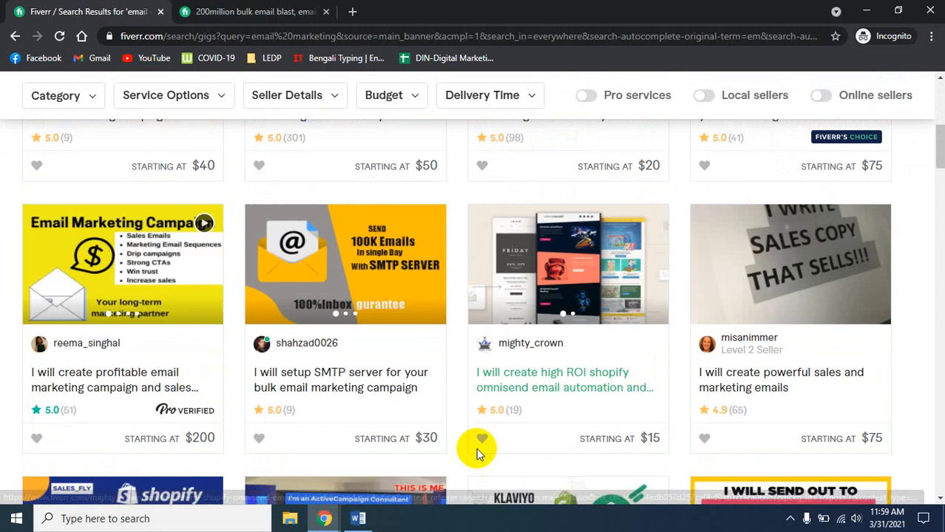
{"action": "scroll", "coordinate": [476, 448], "scroll_direction": "down", "scroll_amount": 2}
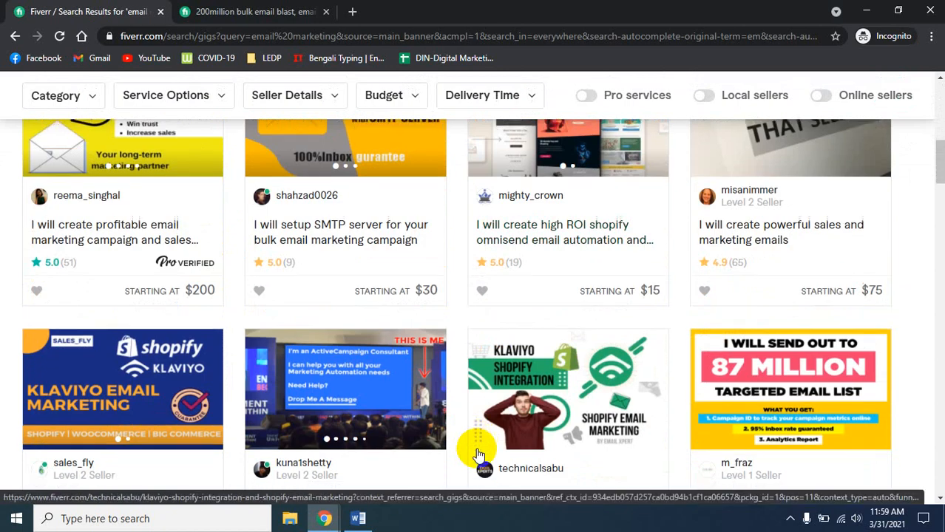
{"action": "scroll", "coordinate": [478, 454], "scroll_direction": "down", "scroll_amount": 2}
{"action": "scroll", "coordinate": [477, 452], "scroll_direction": "down", "scroll_amount": 1}
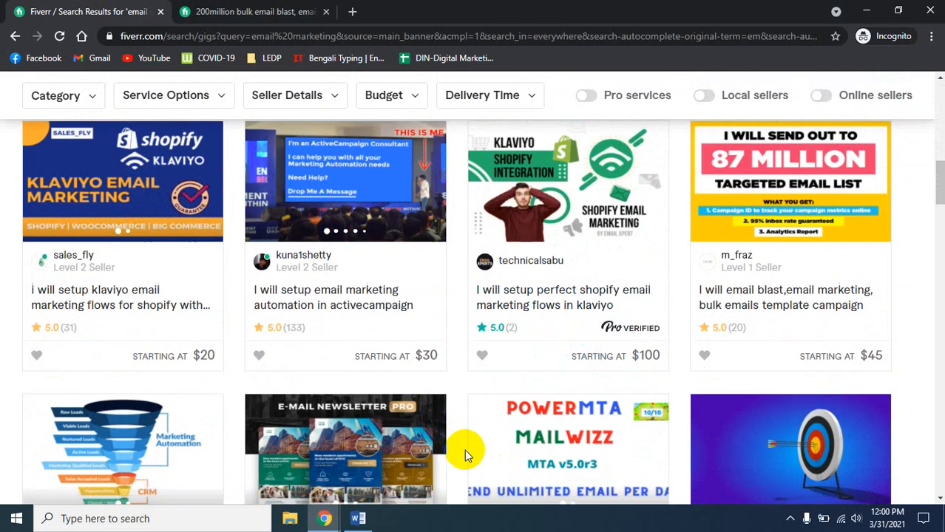
{"action": "scroll", "coordinate": [465, 450], "scroll_direction": "down", "scroll_amount": 3}
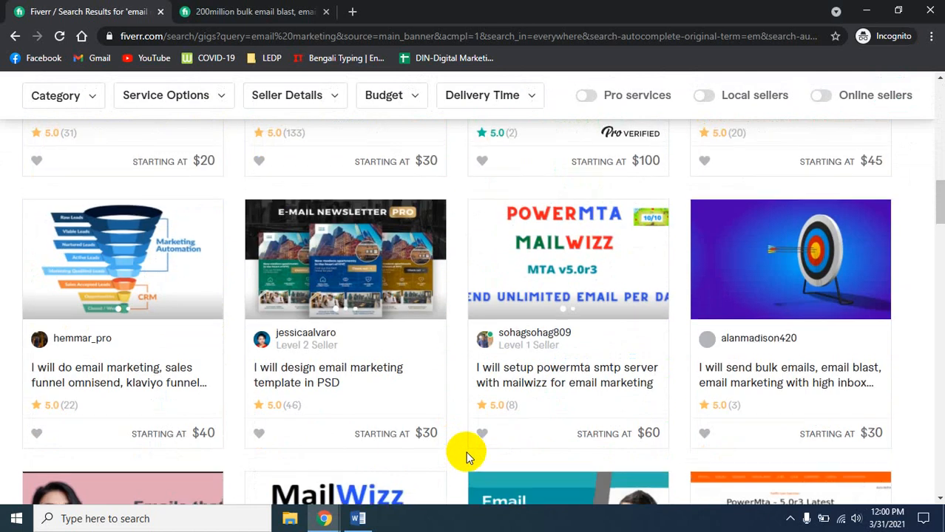
{"action": "scroll", "coordinate": [462, 452], "scroll_direction": "up", "scroll_amount": 6}
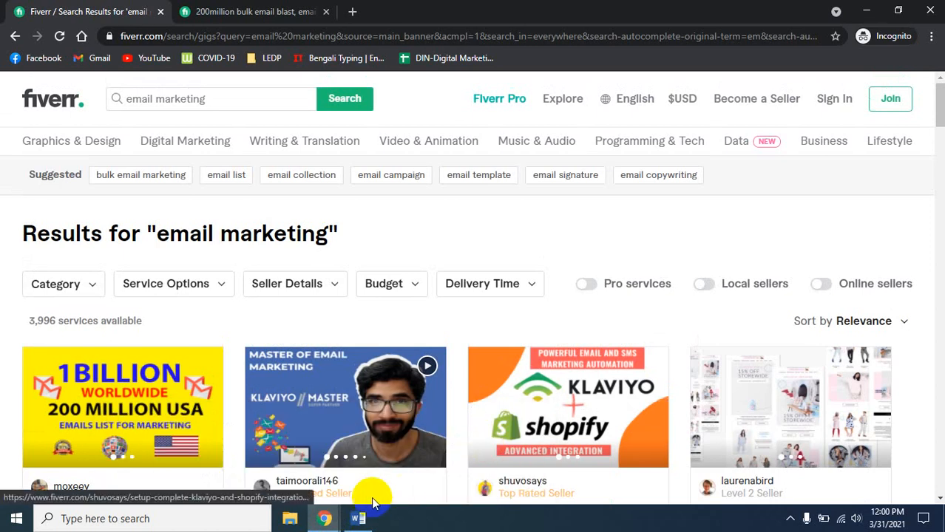
{"action": "mouse_move", "coordinate": [327, 512]}
{"action": "left_click", "coordinate": [175, 441]}
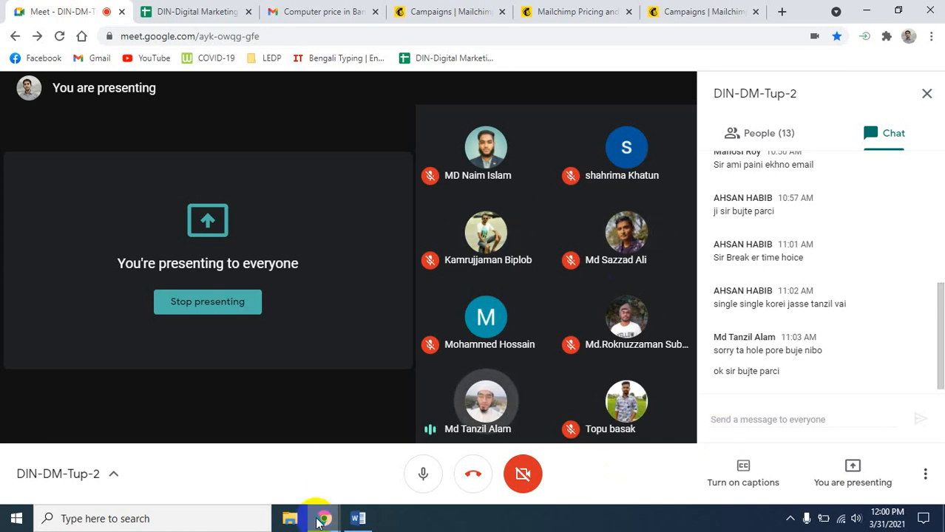
{"action": "mouse_move", "coordinate": [318, 521]}
{"action": "left_click", "coordinate": [477, 473]}
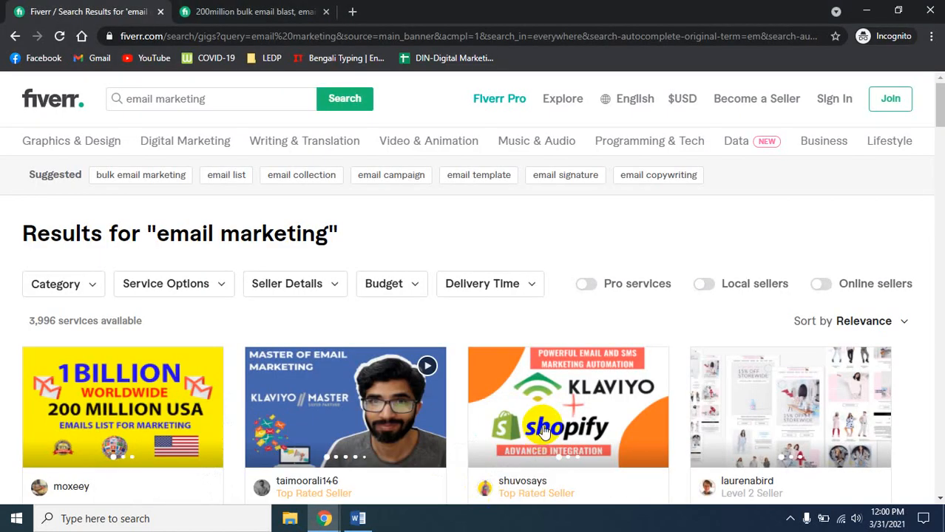
- Scroll the results and open the $45 'email blast, bulk emails template campaign' gig in a new tab
{"action": "scroll", "coordinate": [545, 432], "scroll_direction": "down", "scroll_amount": 7}
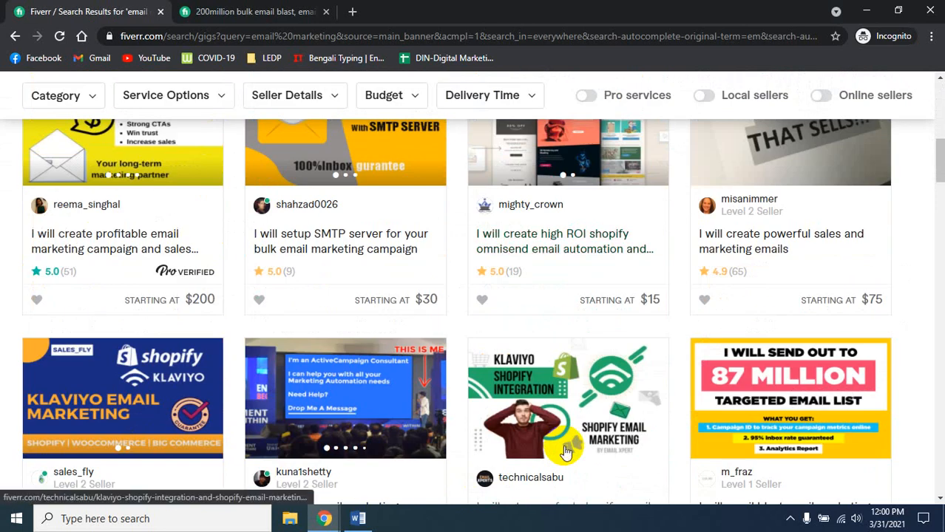
{"action": "scroll", "coordinate": [565, 452], "scroll_direction": "down", "scroll_amount": 2}
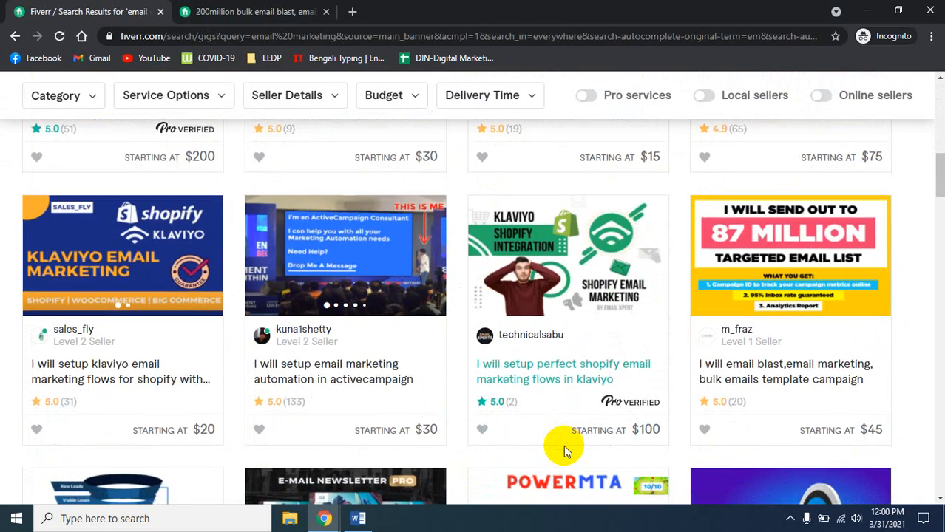
{"action": "scroll", "coordinate": [565, 452], "scroll_direction": "down", "scroll_amount": 1}
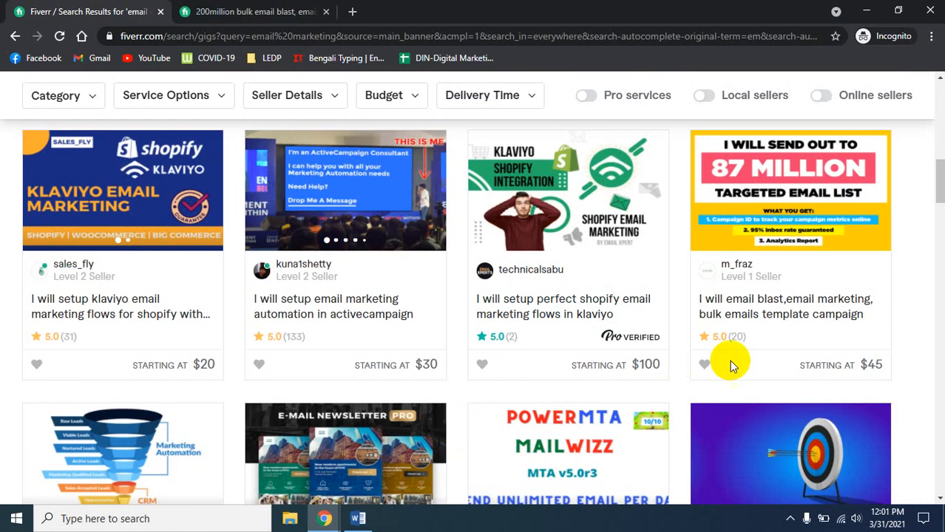
{"action": "right_click", "coordinate": [764, 318]}
{"action": "left_click", "coordinate": [785, 327]}
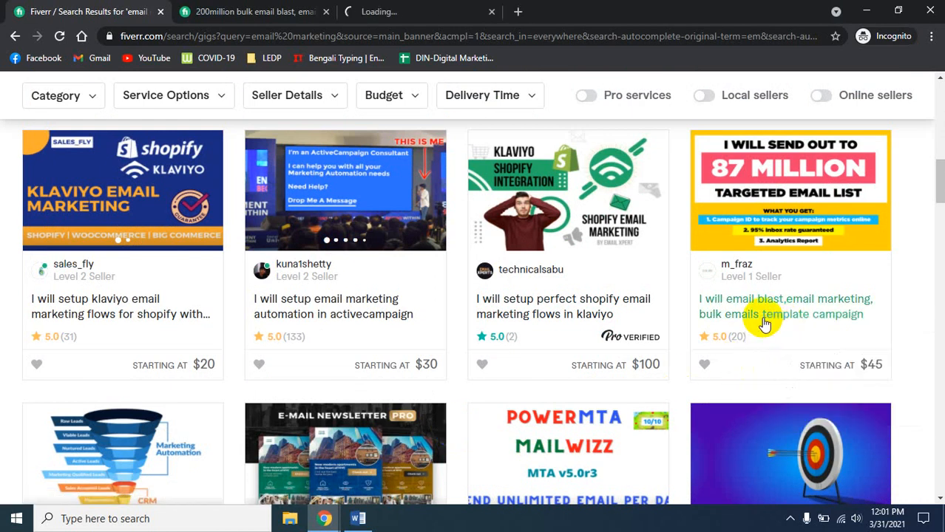
- Review the email blast gig's $45 Silver Pack, then minimize Fiverr to show the Meet call
{"action": "left_click", "coordinate": [436, 8]}
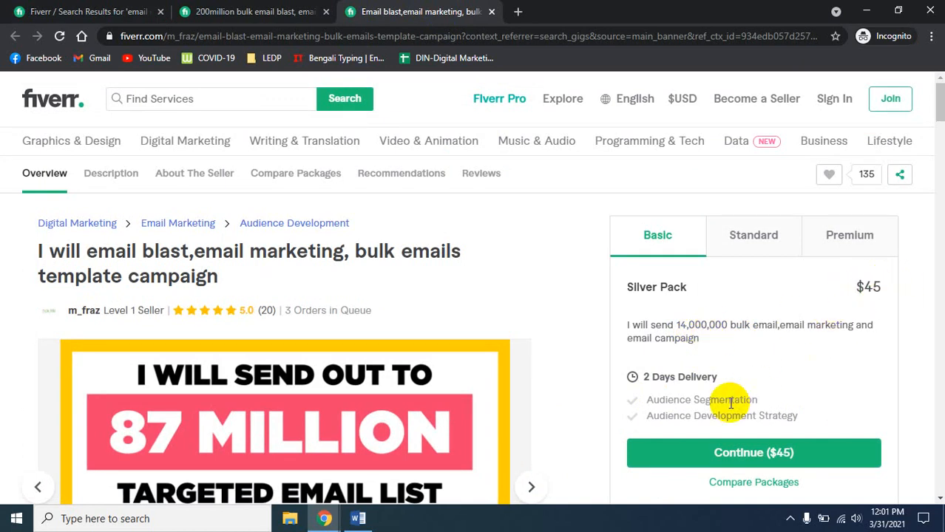
{"action": "scroll", "coordinate": [592, 409], "scroll_direction": "down", "scroll_amount": 2}
{"action": "scroll", "coordinate": [532, 414], "scroll_direction": "up", "scroll_amount": 2}
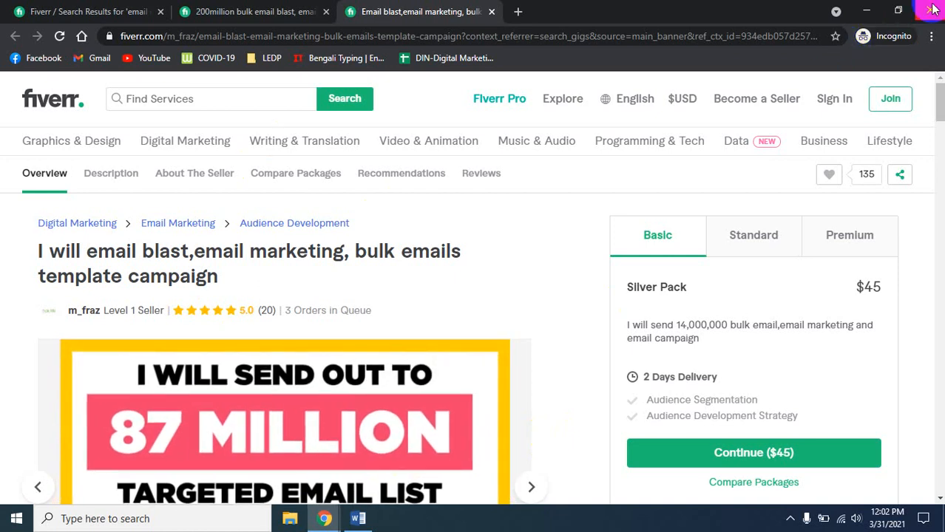
{"action": "left_click", "coordinate": [866, 10]}
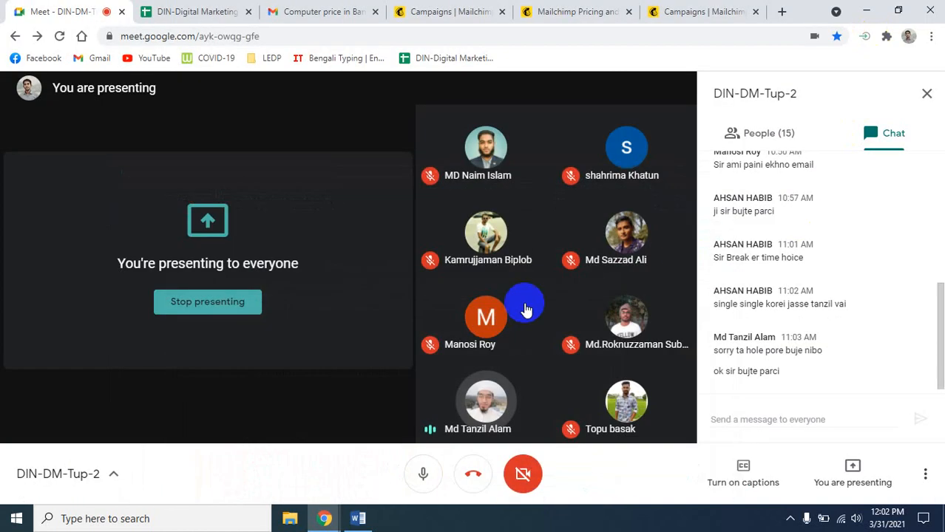